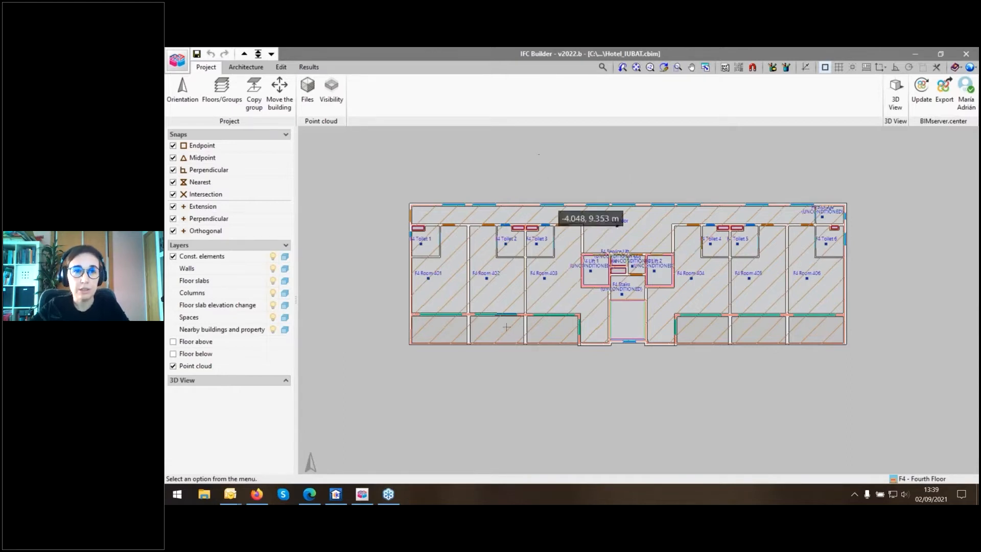
# Switch to CYPETHERM LOADS with the Hotel_IUBAT project
pyautogui.click(366, 494)
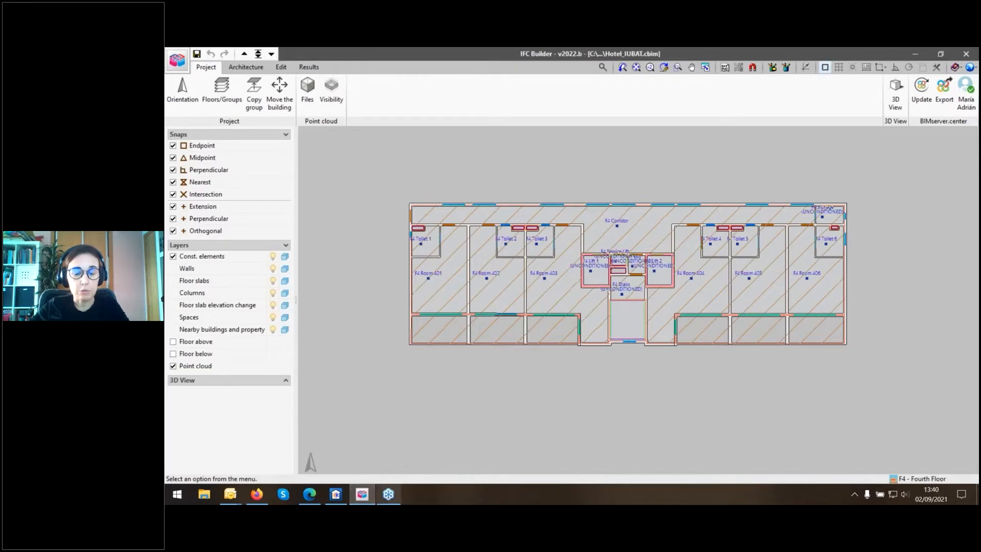
pyautogui.click(357, 498)
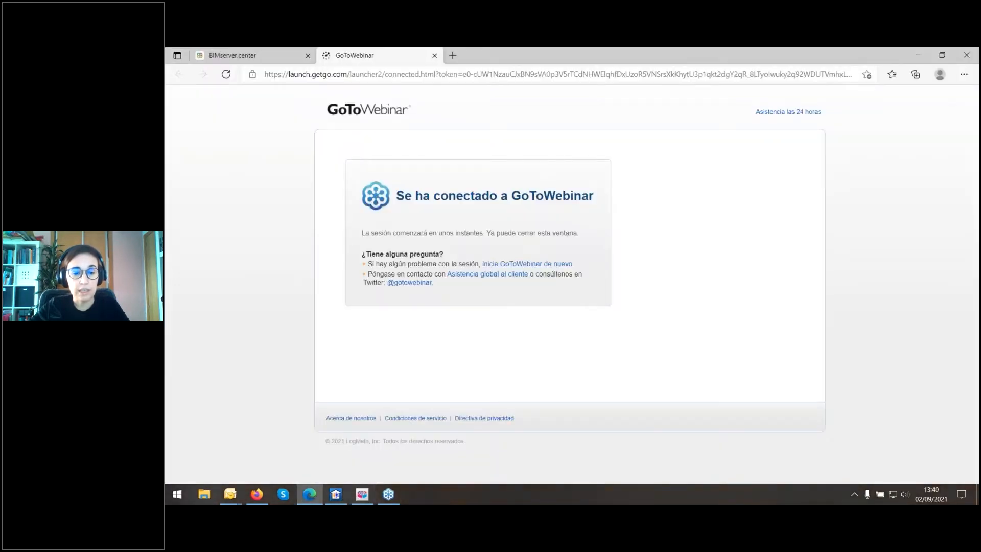
pyautogui.click(336, 494)
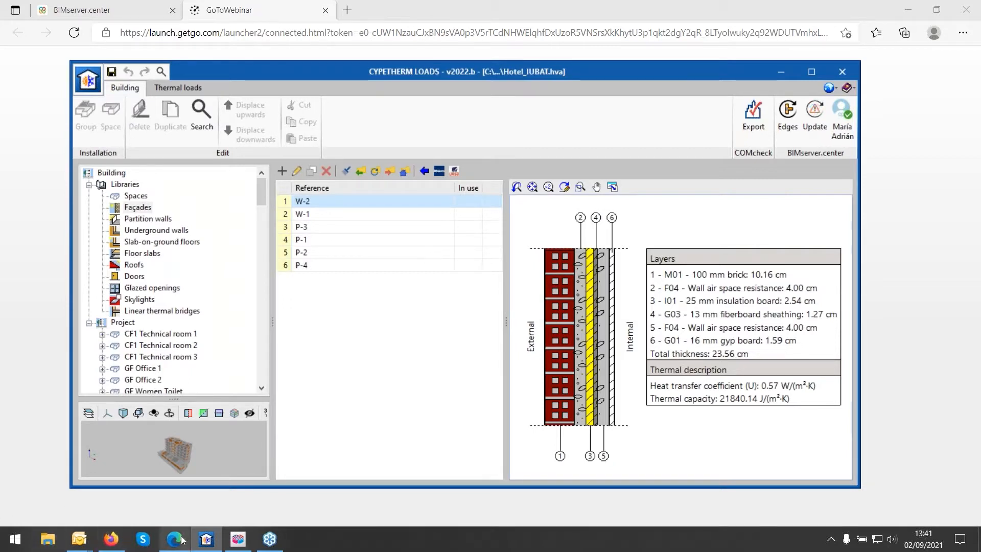
# Switch to BIMserver.center in the Edge browser and open the 3D design of 09_21_IUBAT_CompleteProject
pyautogui.moveTo(182, 540)
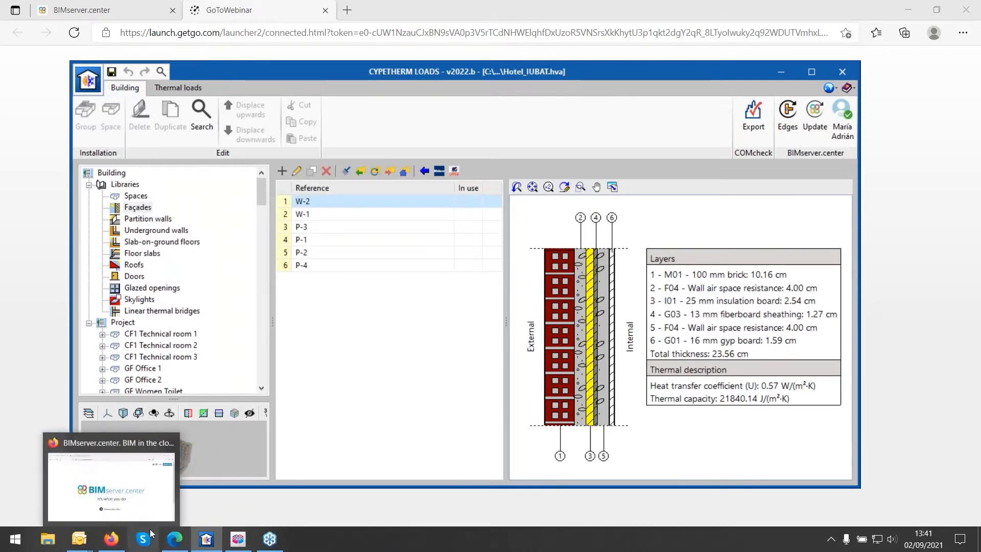
pyautogui.click(181, 535)
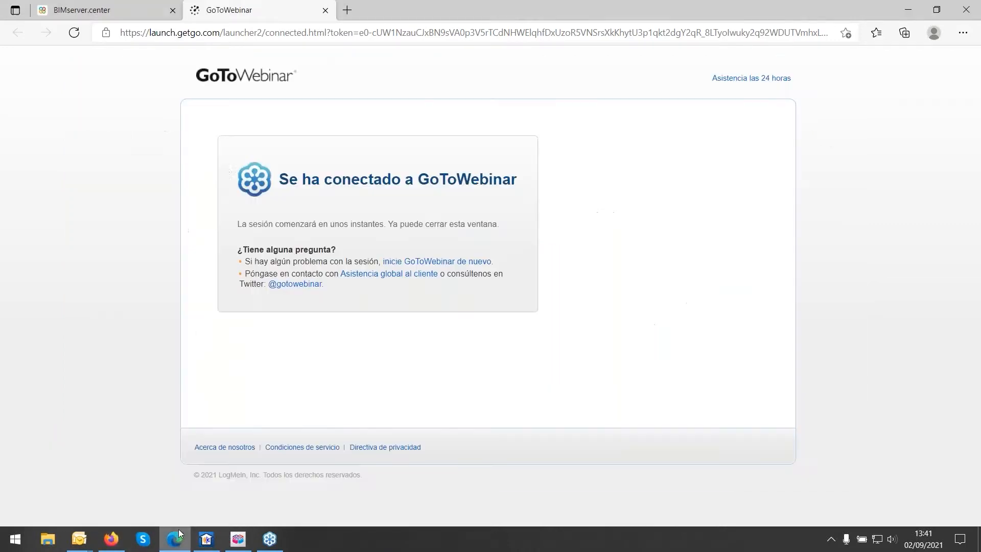
pyautogui.click(90, 11)
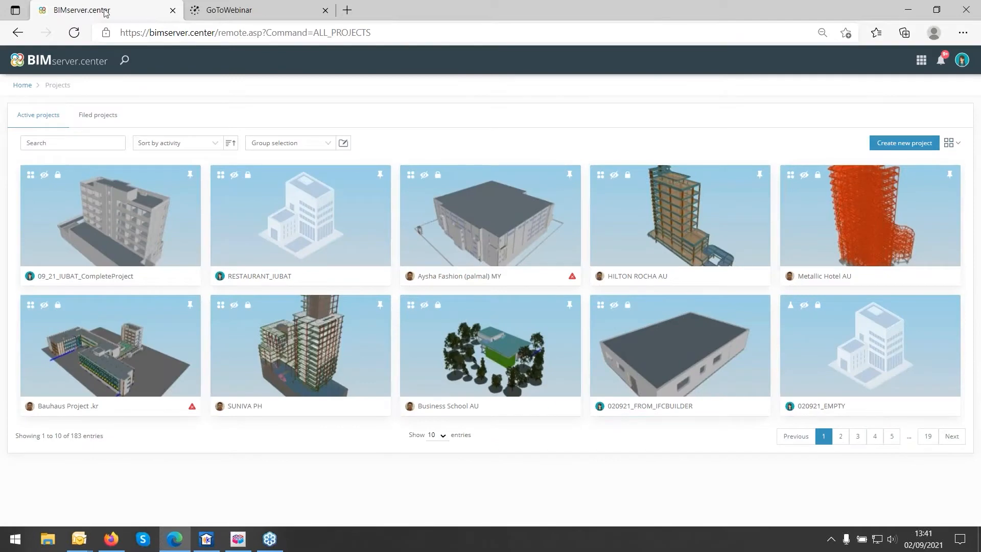
pyautogui.moveTo(101, 235)
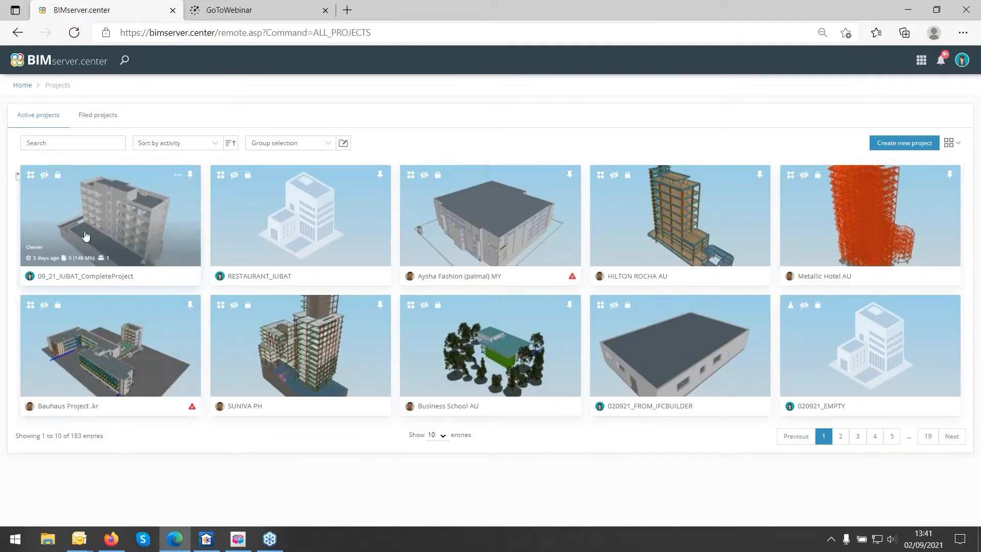
pyautogui.click(101, 234)
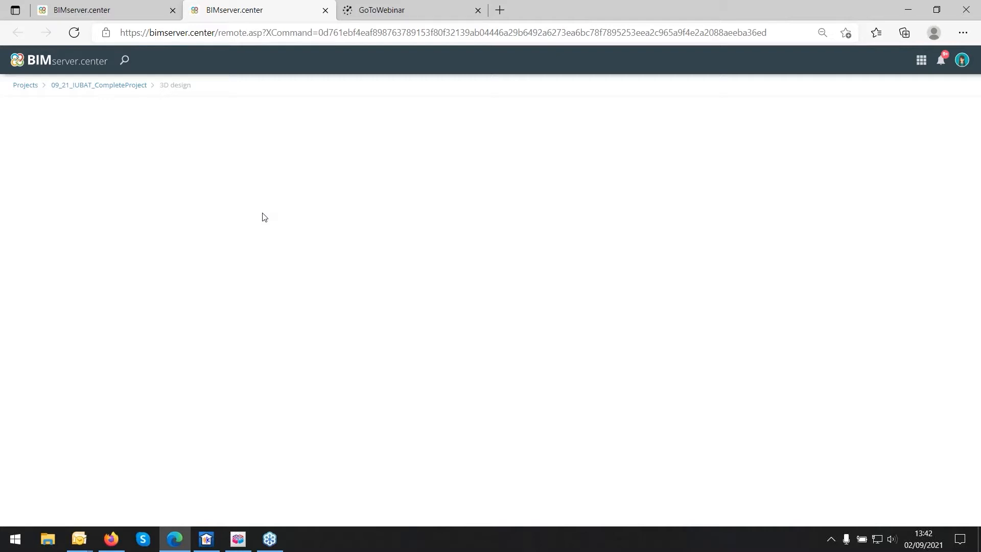
# Switch to IFC Builder and inspect the Hotel_IUBAT building in the 3D view, closing the view when done
pyautogui.click(238, 539)
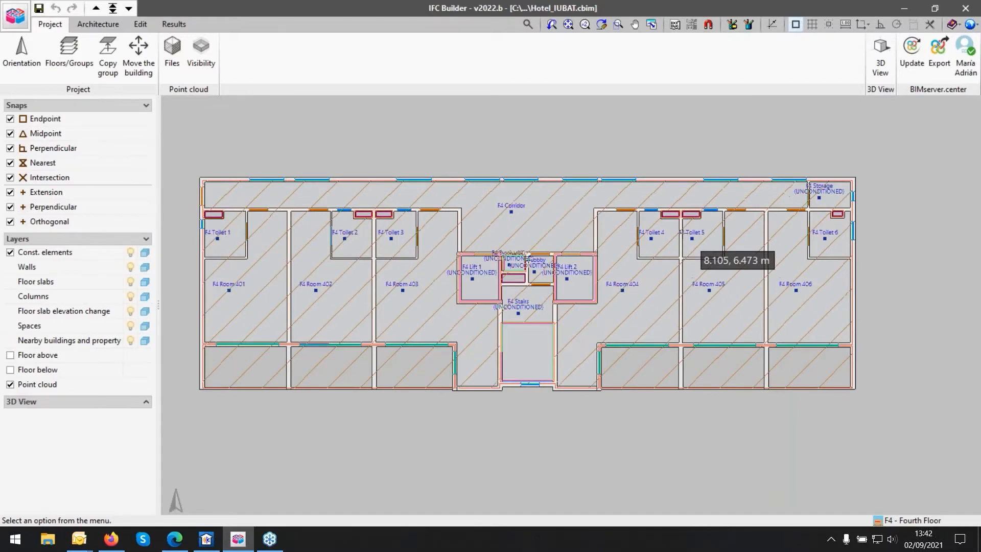
pyautogui.scroll(-1, 685, 234)
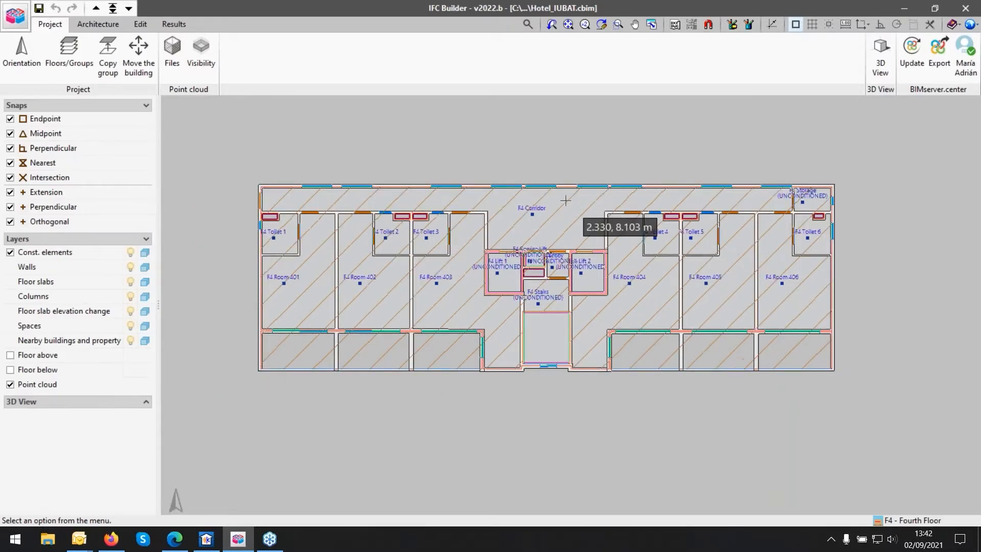
pyautogui.click(880, 57)
pyautogui.click(418, 292)
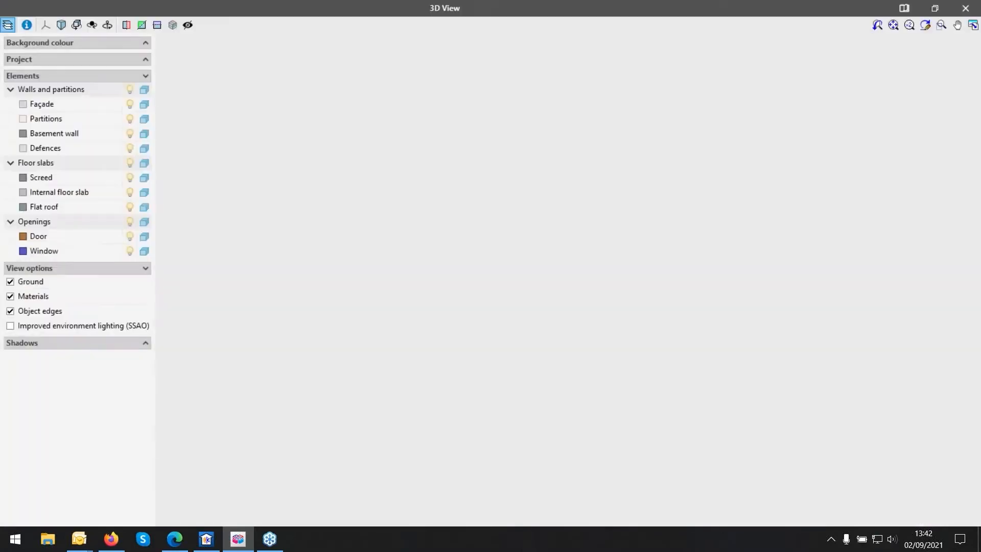
pyautogui.scroll(5, 627, 295)
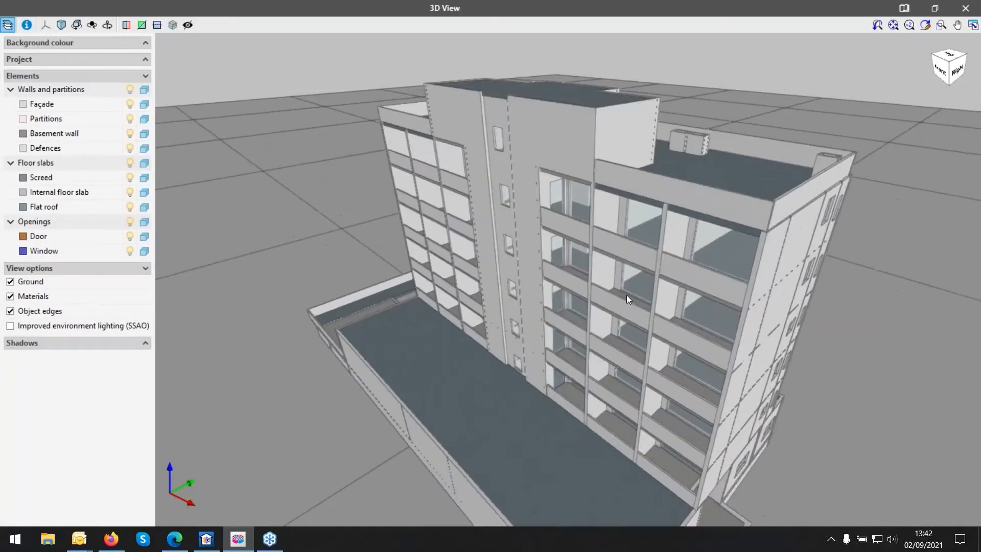
pyautogui.click(967, 8)
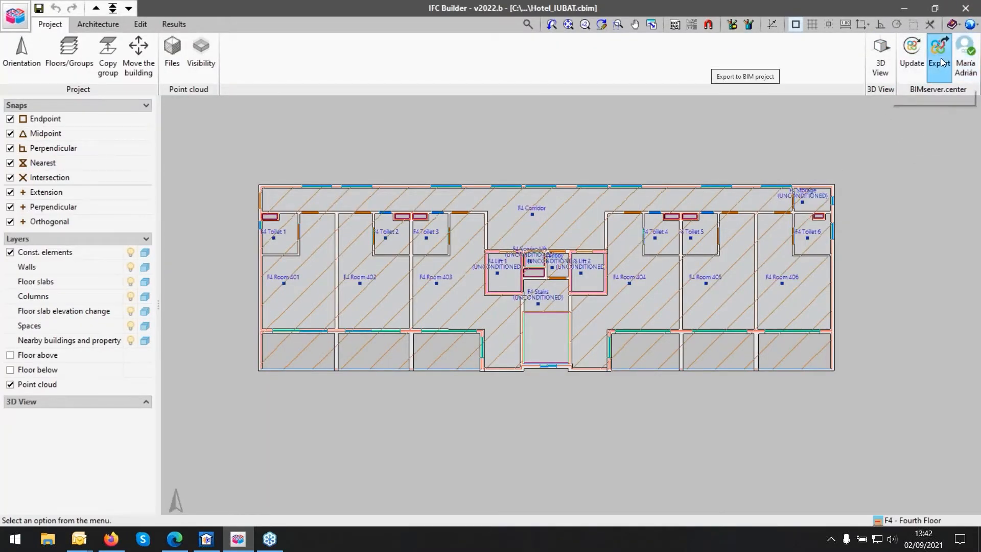
# Switch to CYPETHERM LOADS, maximize its window and look over the imported building in the 3D preview
pyautogui.click(207, 540)
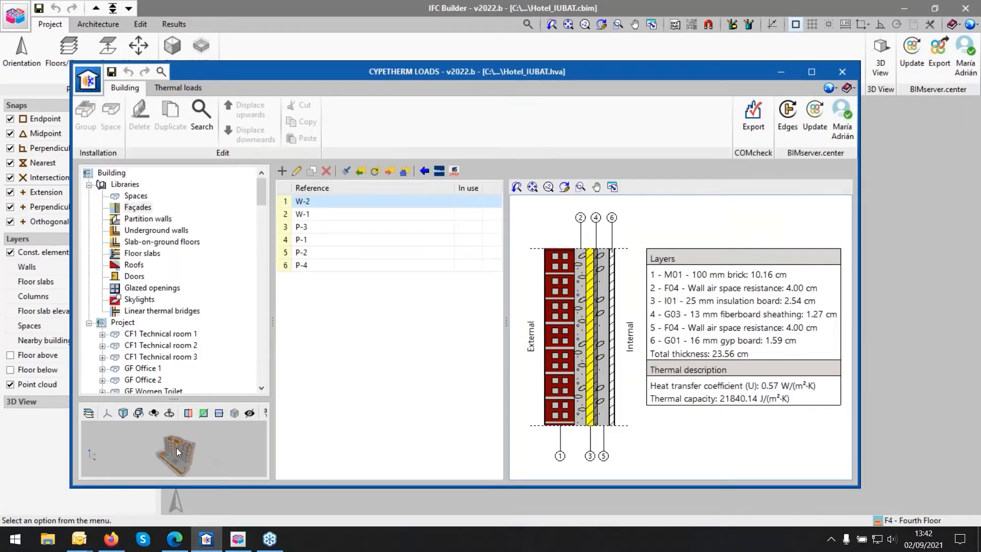
pyautogui.click(815, 75)
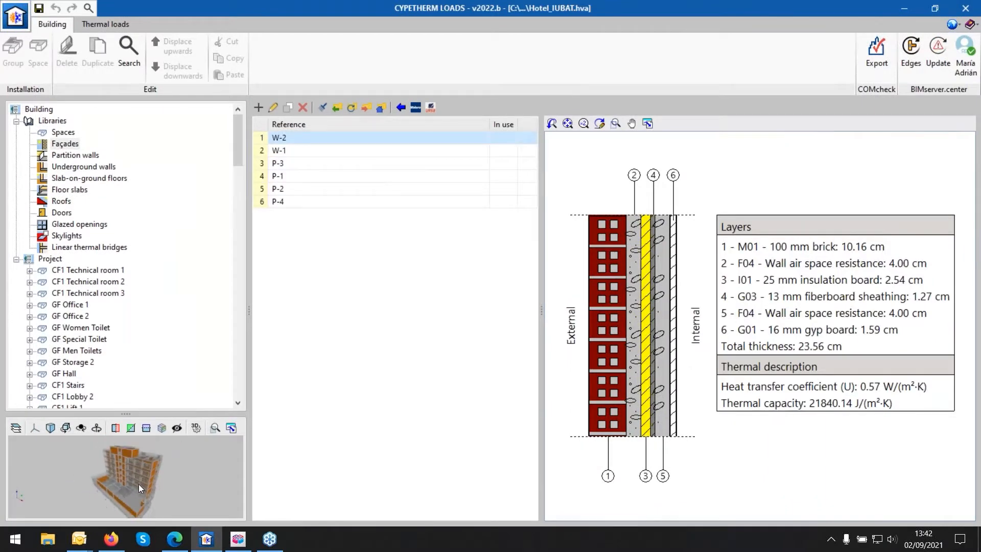
pyautogui.scroll(-1, 138, 490)
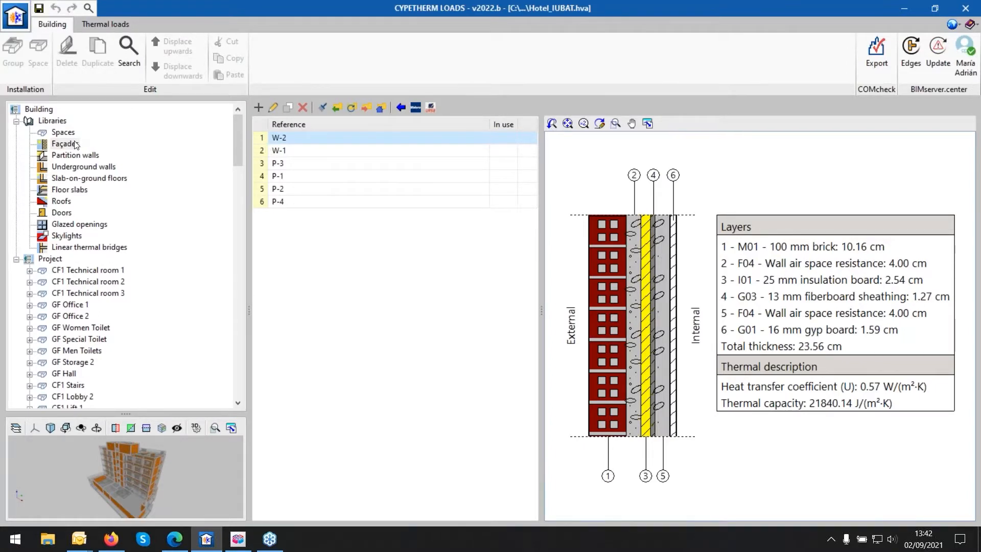
# Read the description of the calculation method and main features under Zone hypothesis in the thermal loads section
pyautogui.click(102, 26)
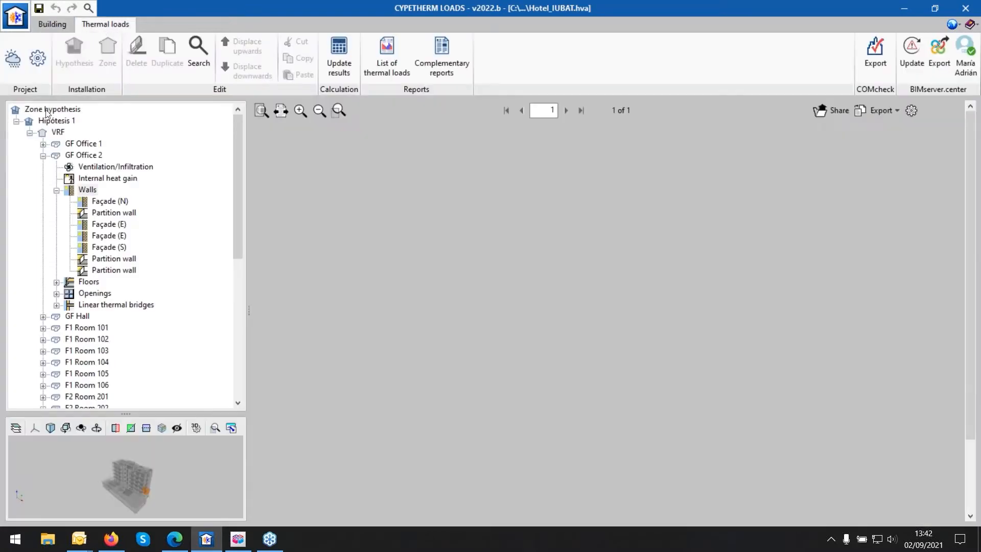
pyautogui.click(46, 111)
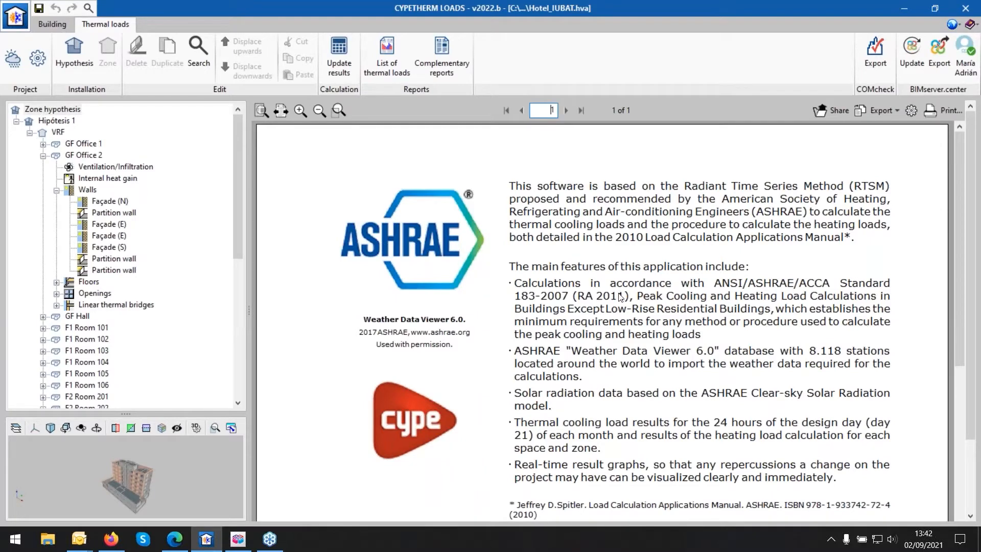
pyautogui.scroll(-3, 620, 297)
pyautogui.scroll(2, 621, 296)
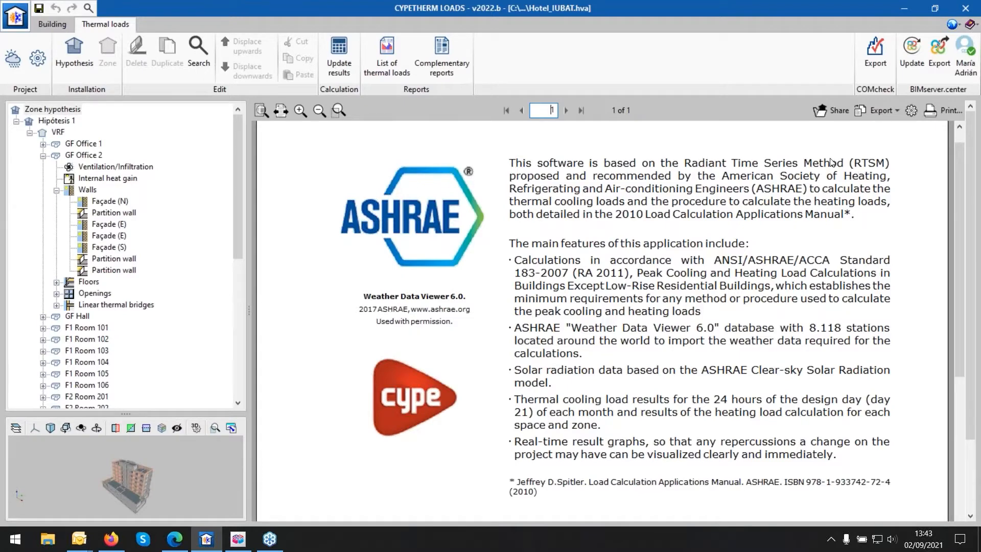
pyautogui.scroll(-1, 830, 163)
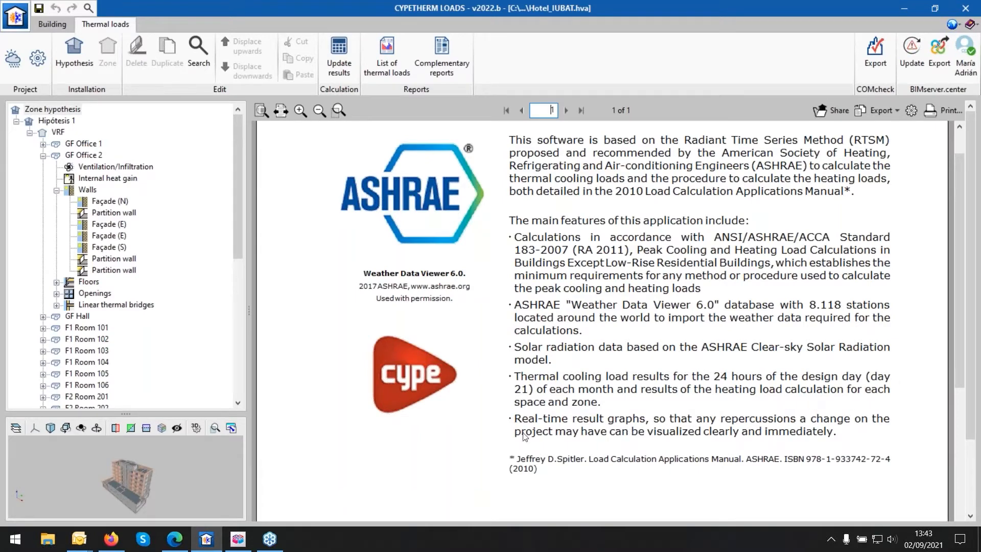
pyautogui.moveTo(505, 410); pyautogui.dragTo(901, 442)
# Review the spaces library and highlight façade types W-1, P-3, P-1 and P-2 on the building model
pyautogui.click(47, 25)
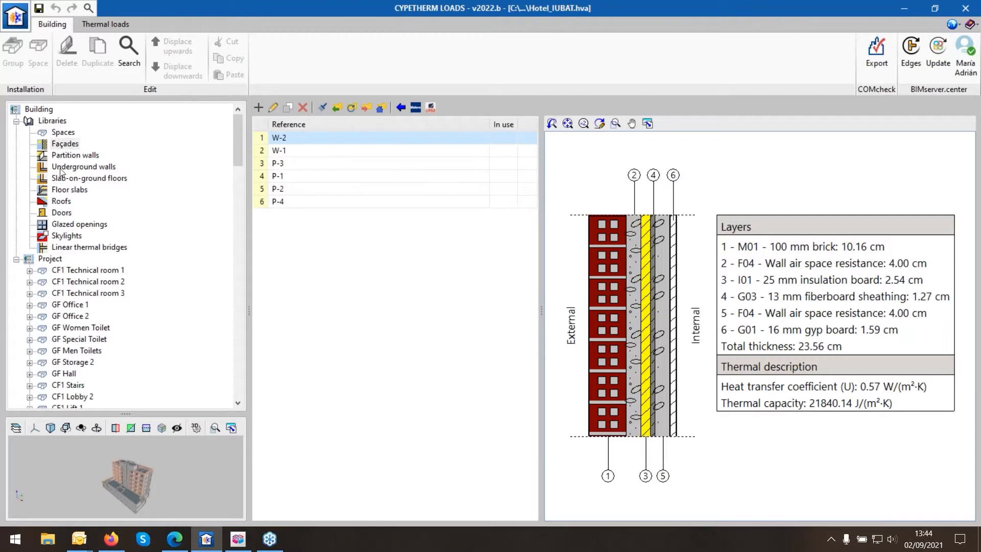
pyautogui.click(60, 132)
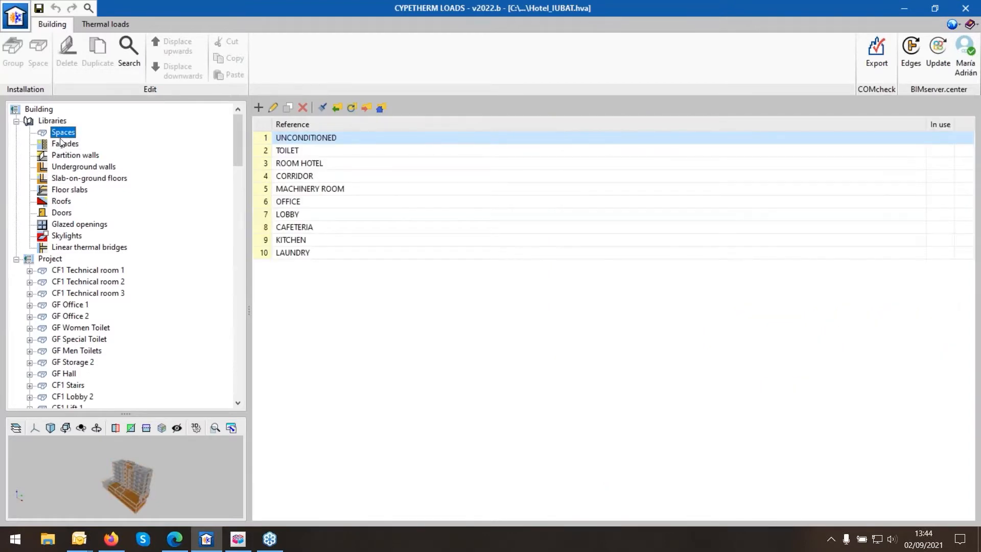
pyautogui.click(60, 142)
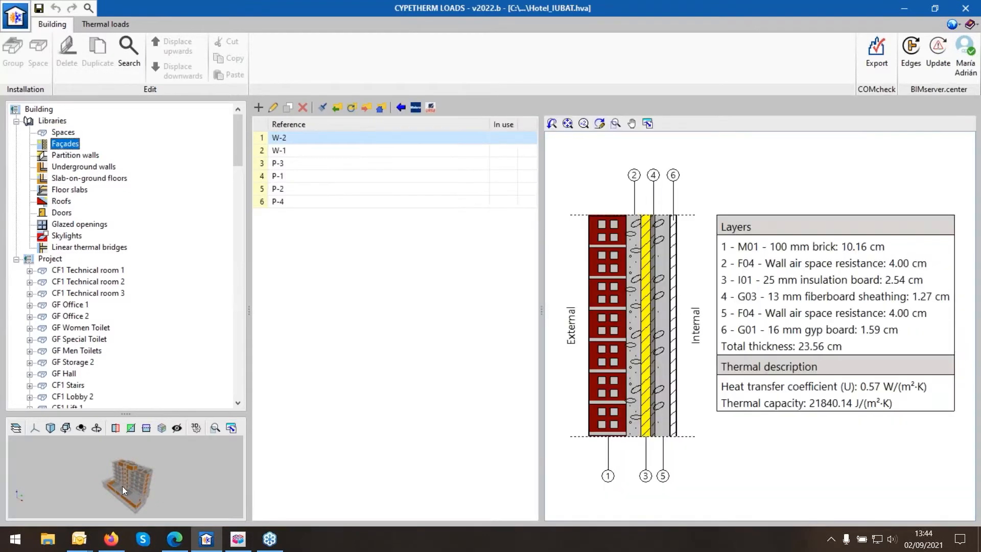
pyautogui.scroll(3, 127, 490)
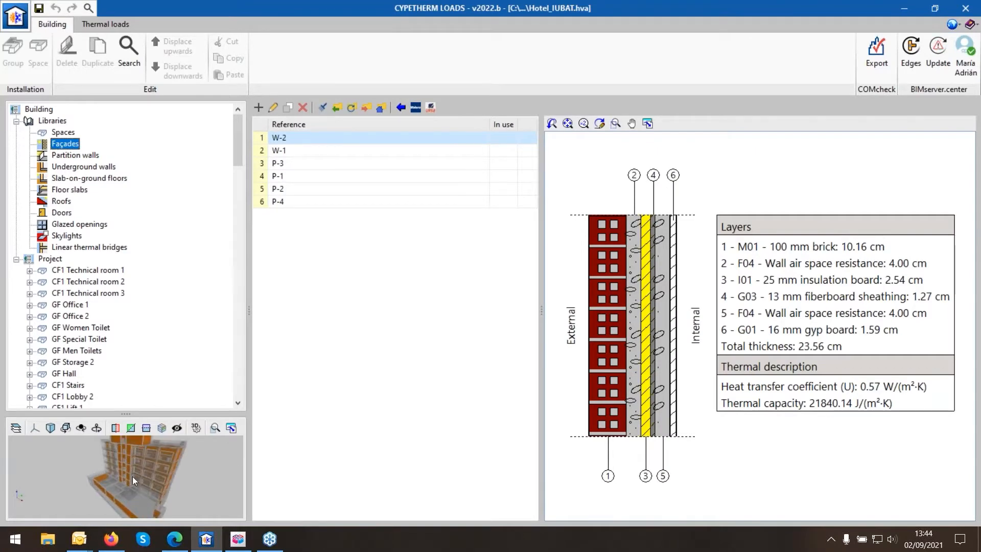
pyautogui.click(300, 153)
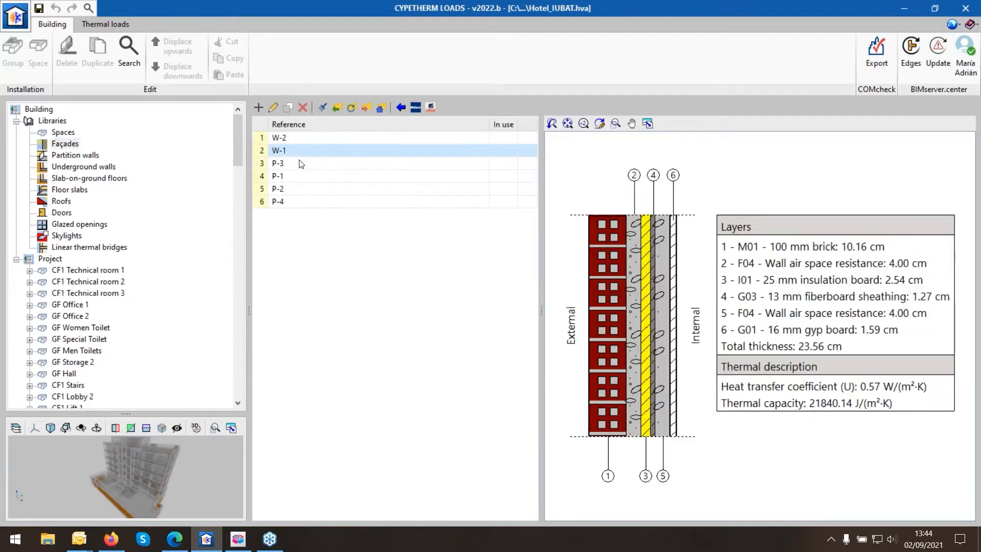
pyautogui.click(301, 163)
pyautogui.click(300, 176)
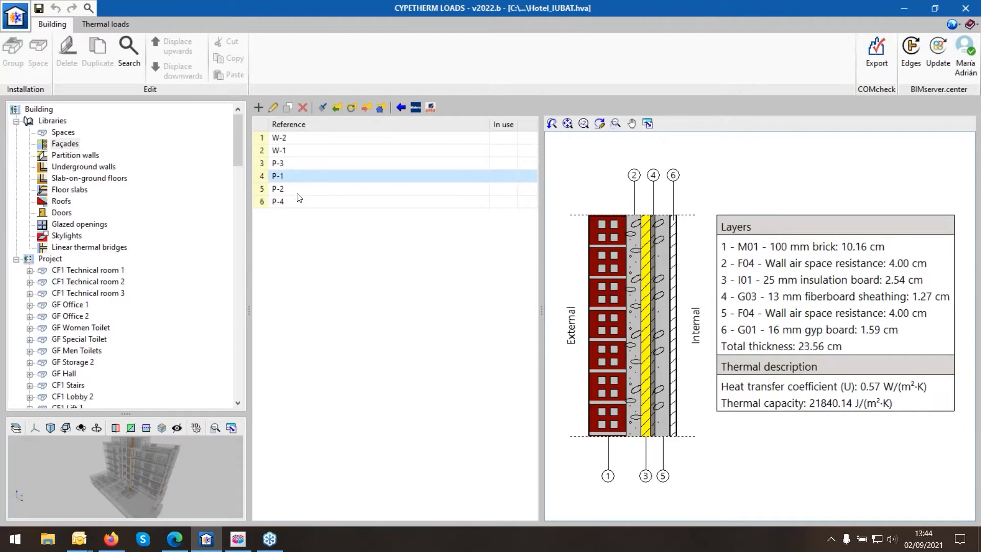
pyautogui.click(301, 191)
# Check the TOILET space type in the spaces library and open the ROOM HOTEL type for editing
pyautogui.click(60, 134)
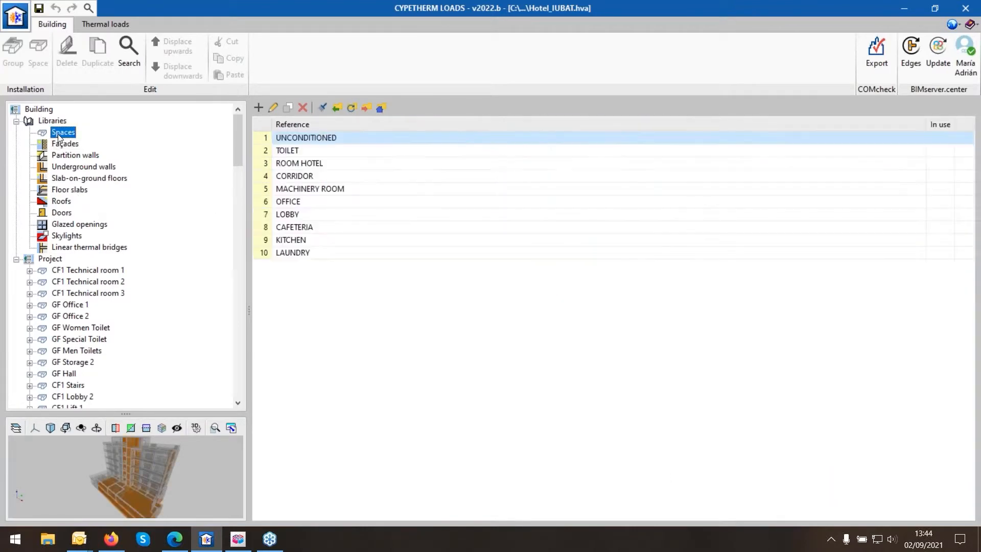
pyautogui.click(293, 154)
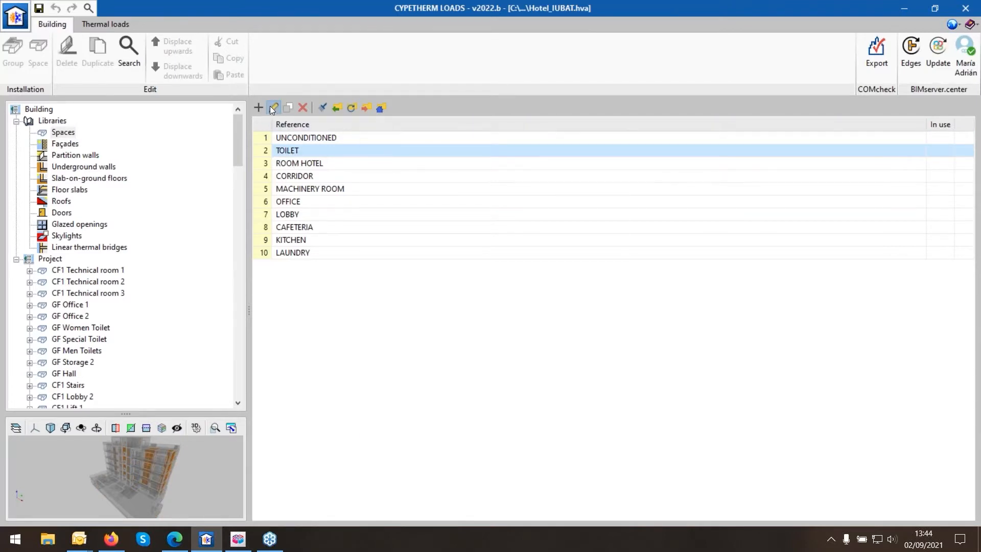
pyautogui.click(273, 108)
pyautogui.click(605, 107)
pyautogui.click(287, 163)
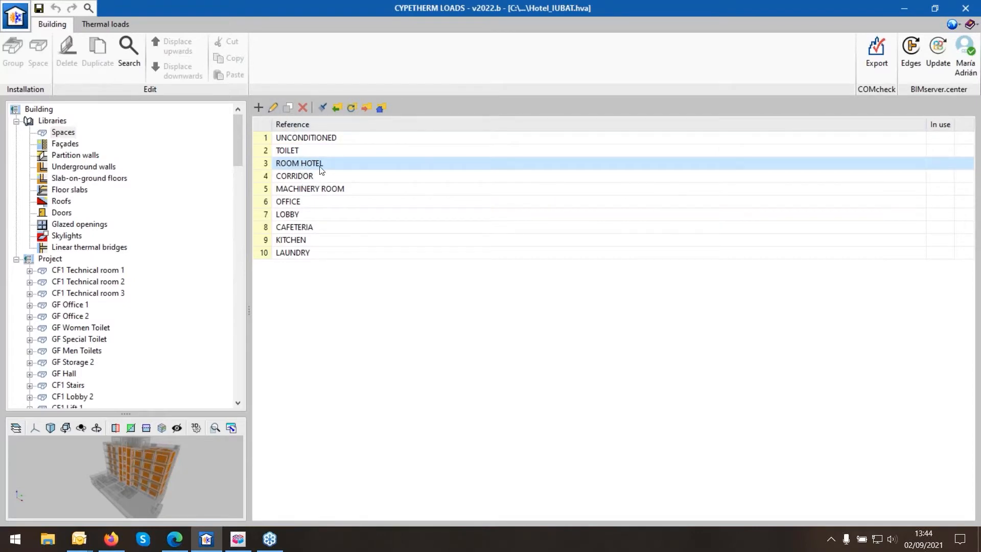
pyautogui.click(274, 108)
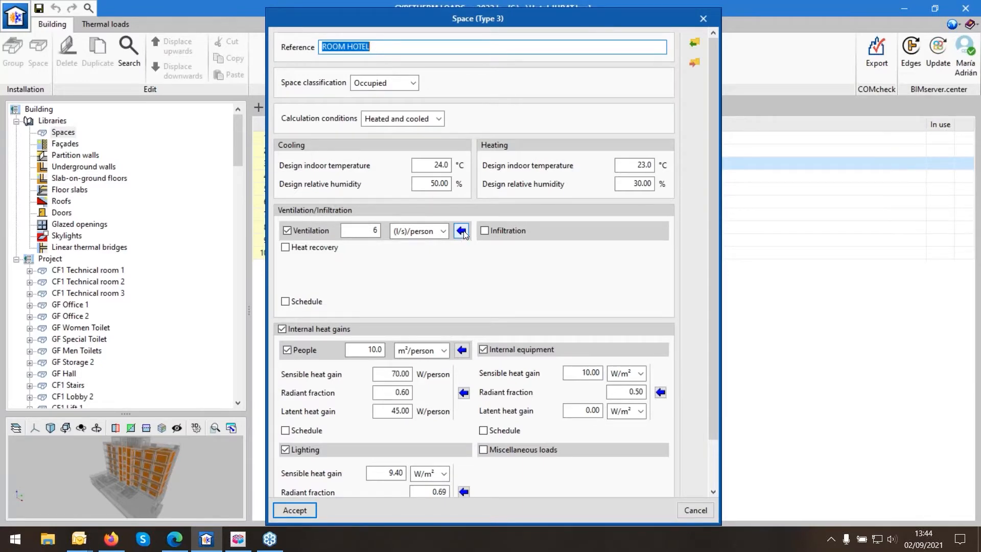
# Review the minimum ventilation rates per person for several facility categories, including Educational Facilities and Public Assembly Spaces, without importing any
pyautogui.click(461, 231)
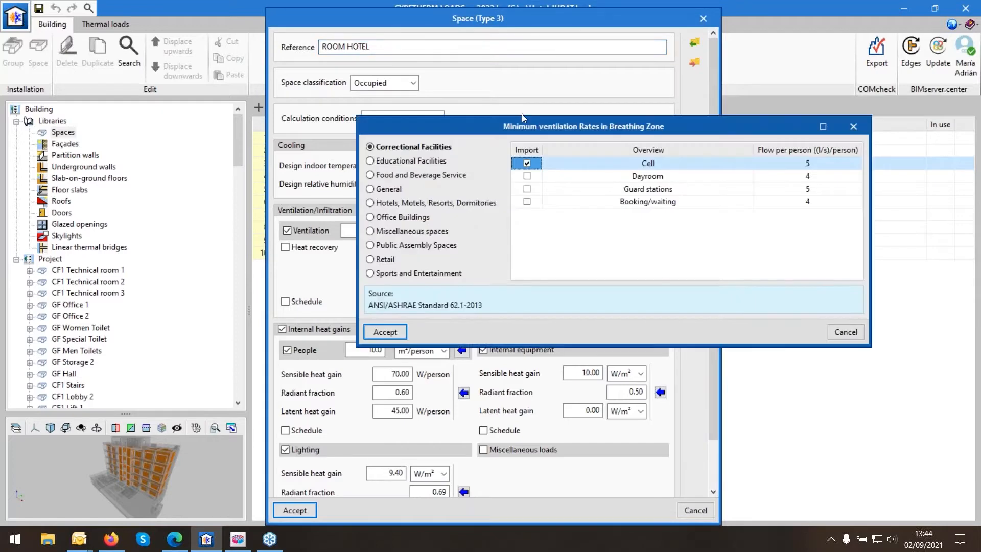
pyautogui.moveTo(522, 125); pyautogui.dragTo(547, 92)
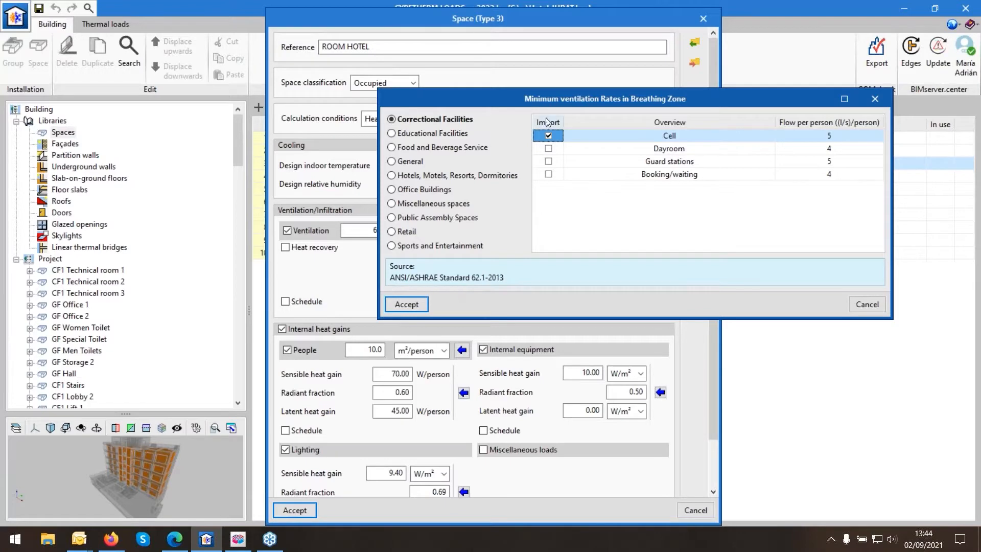
pyautogui.moveTo(546, 108); pyautogui.dragTo(528, 176)
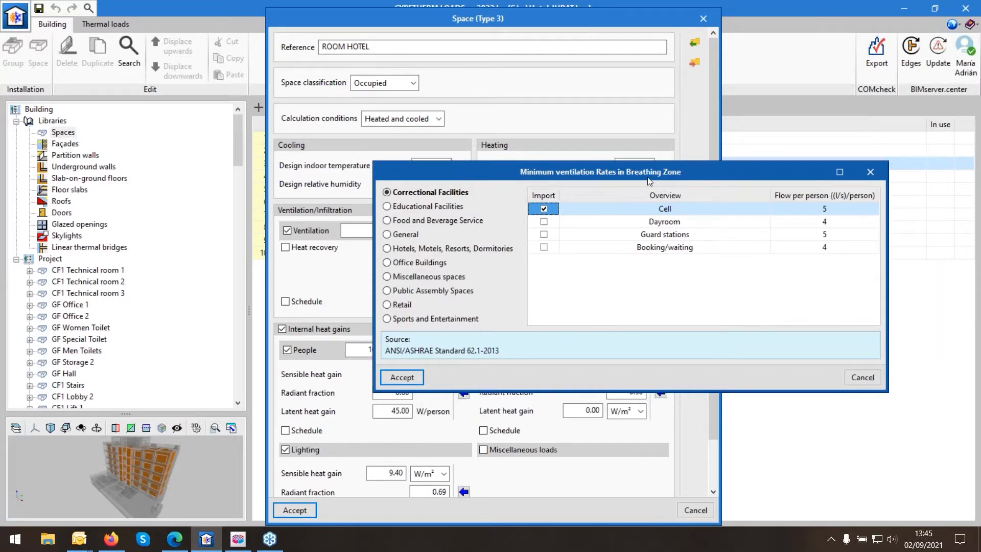
pyautogui.click(415, 206)
pyautogui.click(412, 235)
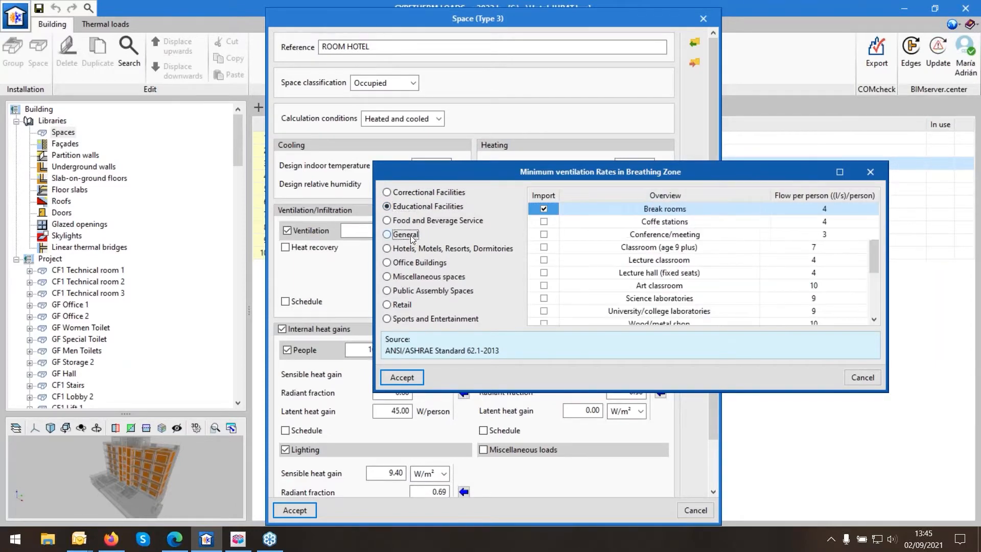
pyautogui.click(417, 262)
pyautogui.click(418, 291)
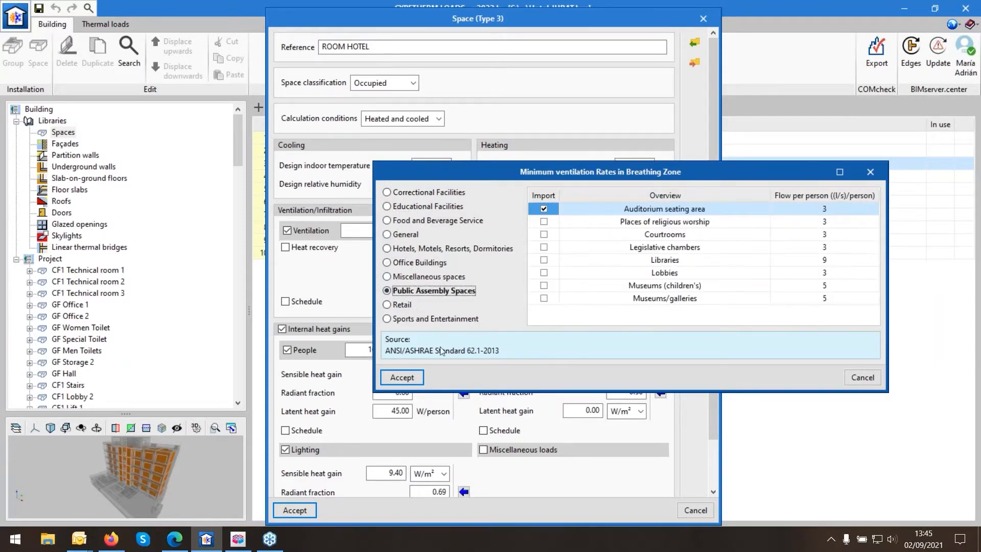
pyautogui.click(863, 379)
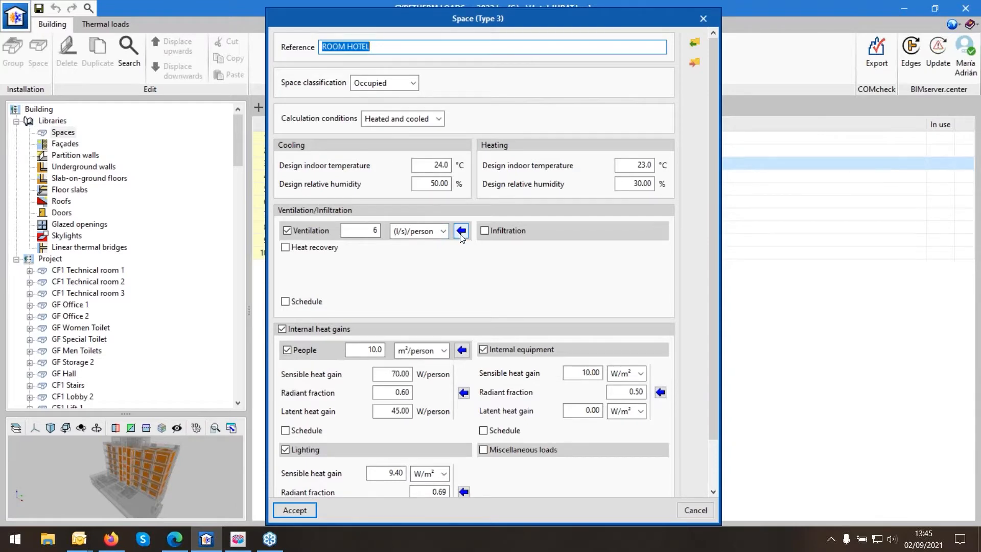
# Check the default occupant densities in the General category and the representative states of activity for people, without importing values
pyautogui.click(461, 350)
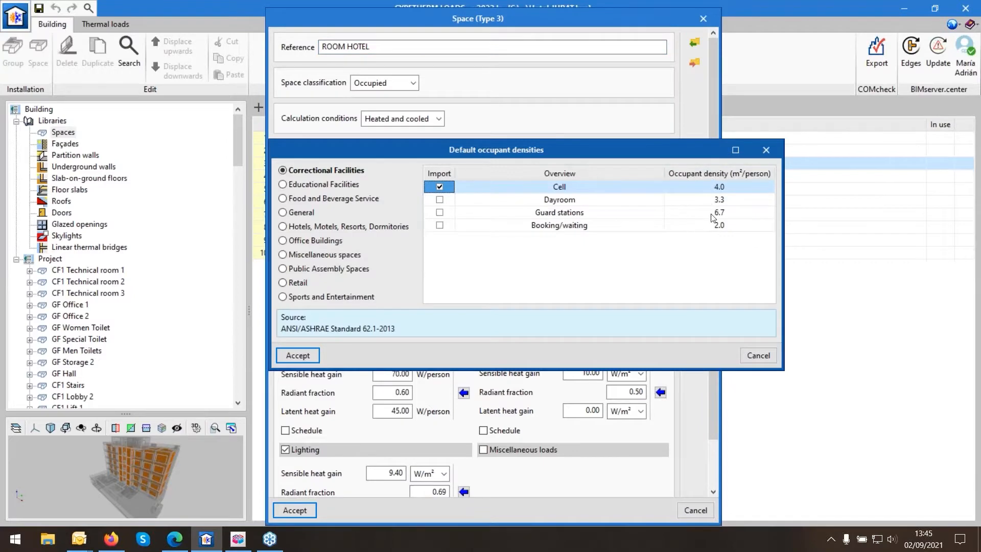
pyautogui.moveTo(453, 152); pyautogui.dragTo(609, 83)
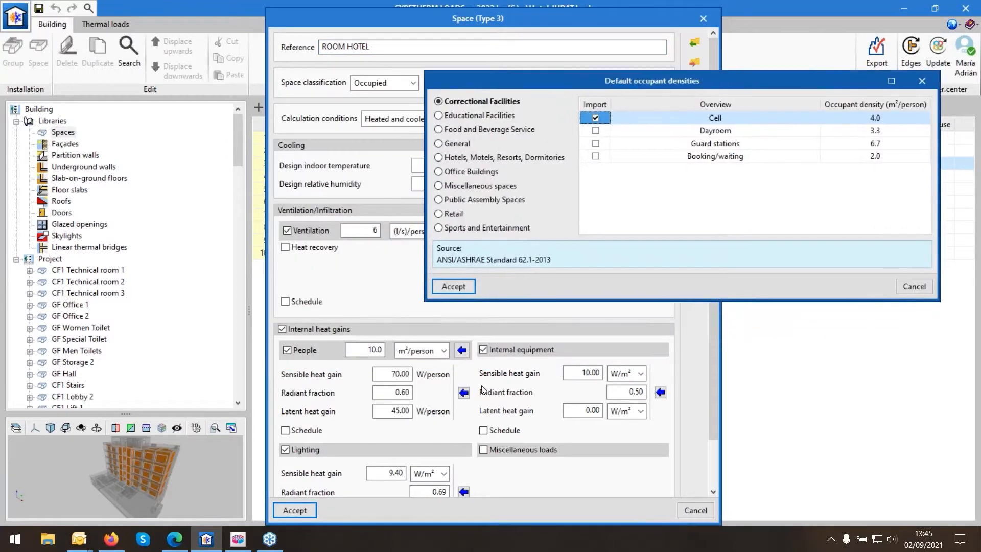
pyautogui.click(460, 144)
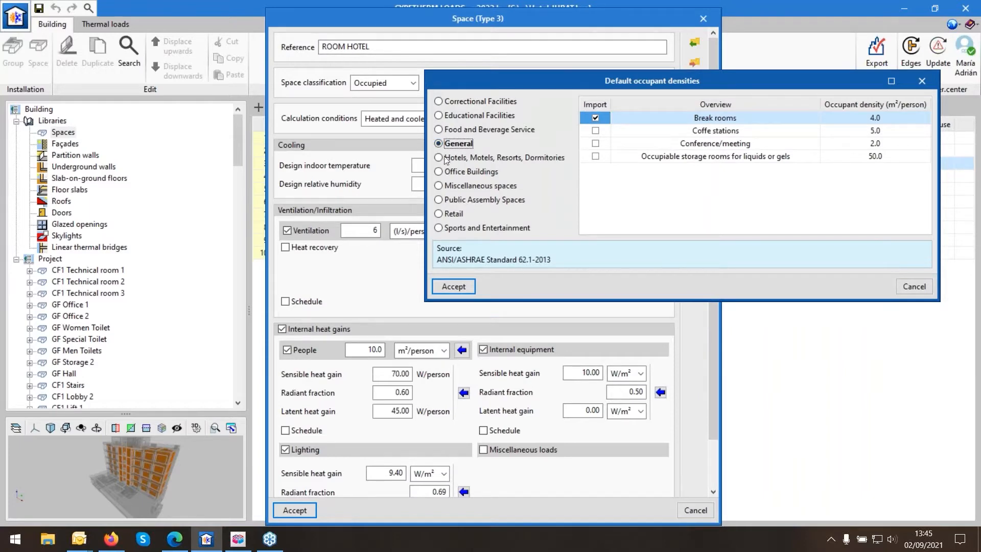
pyautogui.click(919, 291)
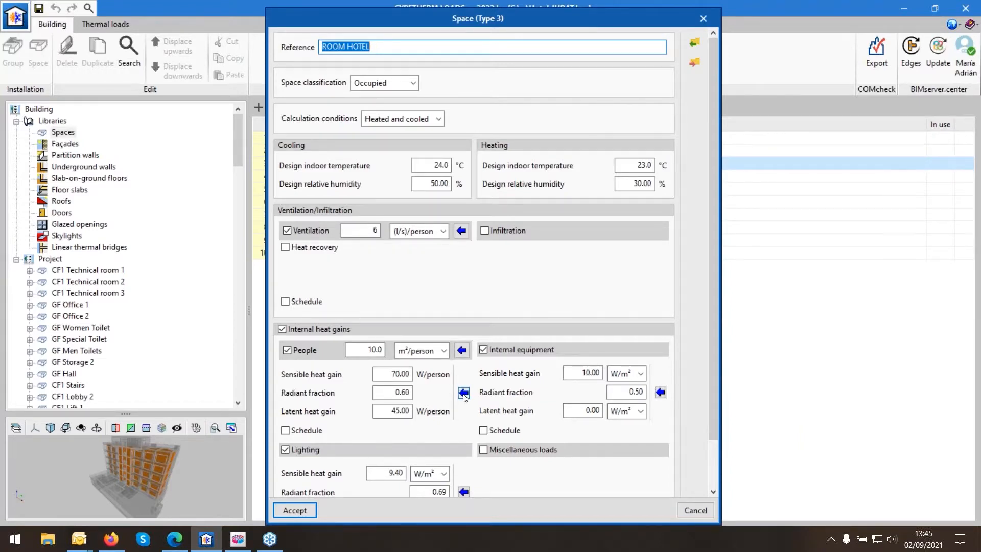
pyautogui.click(464, 393)
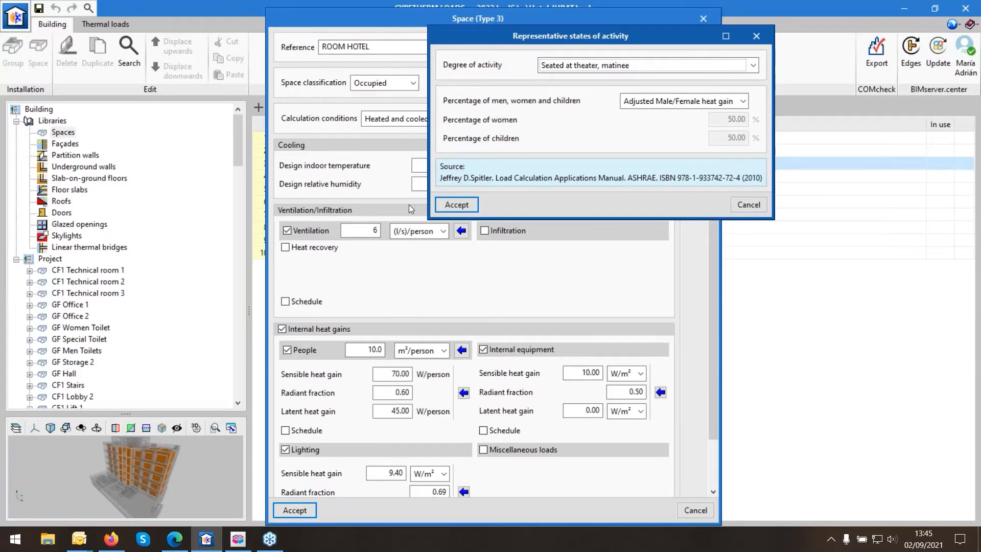
pyautogui.click(734, 207)
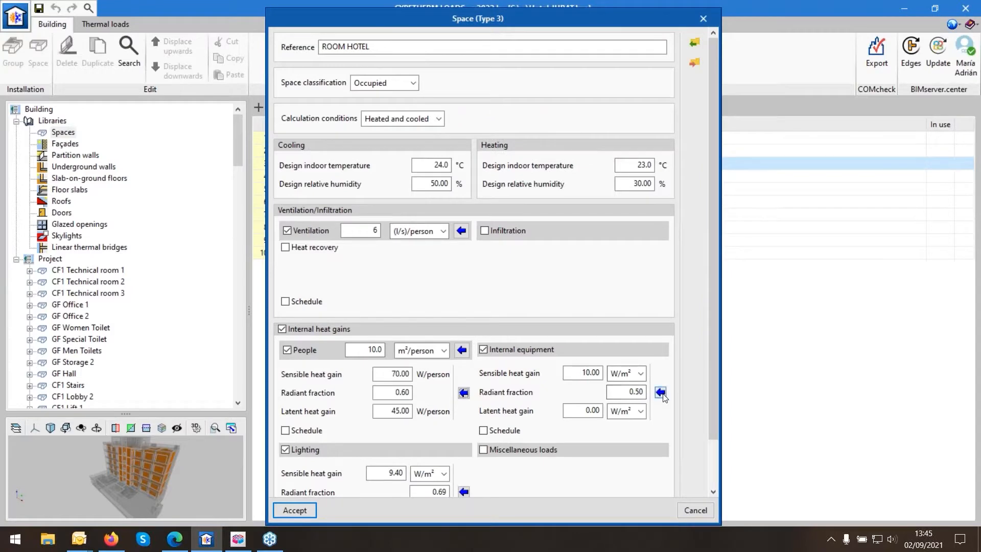
# Look through the recommended office load density options for internal equipment, without importing one
pyautogui.click(660, 392)
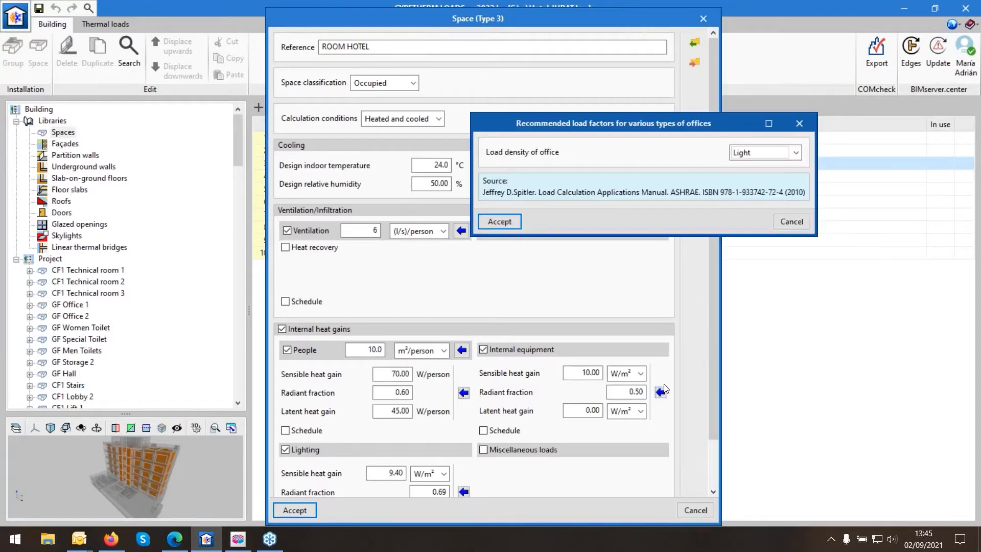
pyautogui.click(748, 154)
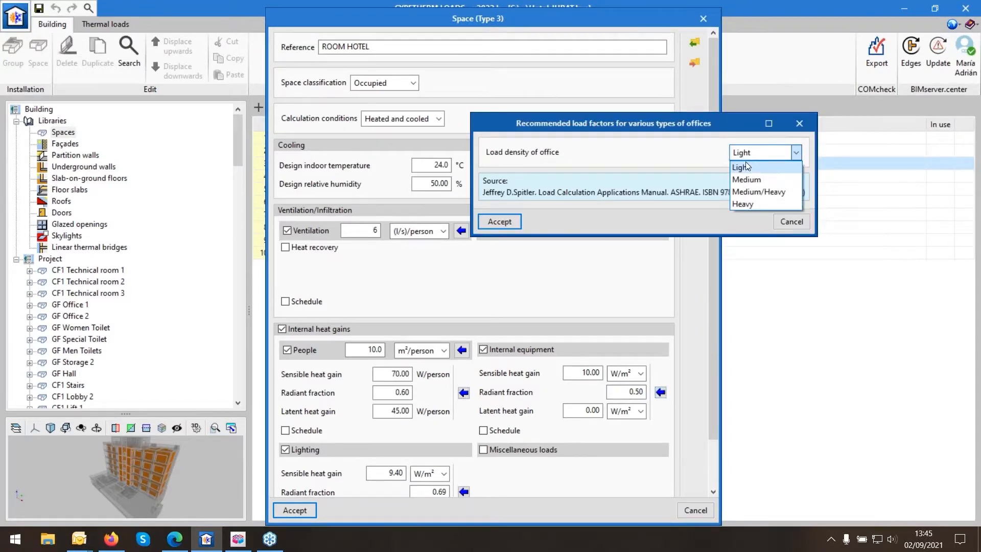
pyautogui.click(702, 173)
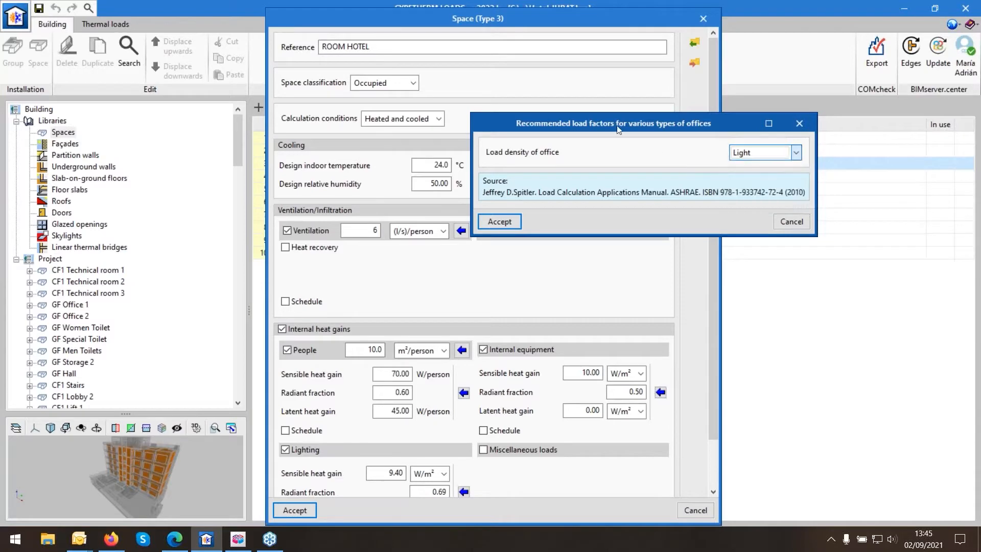
pyautogui.click(791, 222)
# Check the lighting power density options for building area type and luminaire category, and close the ROOM HOTEL space type without importing any
pyautogui.scroll(-2, 542, 299)
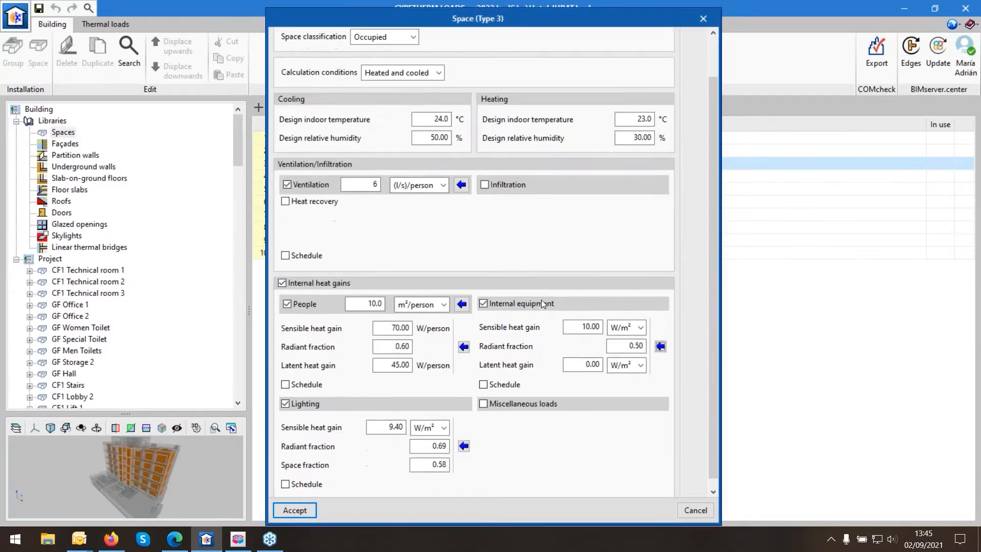
pyautogui.click(464, 437)
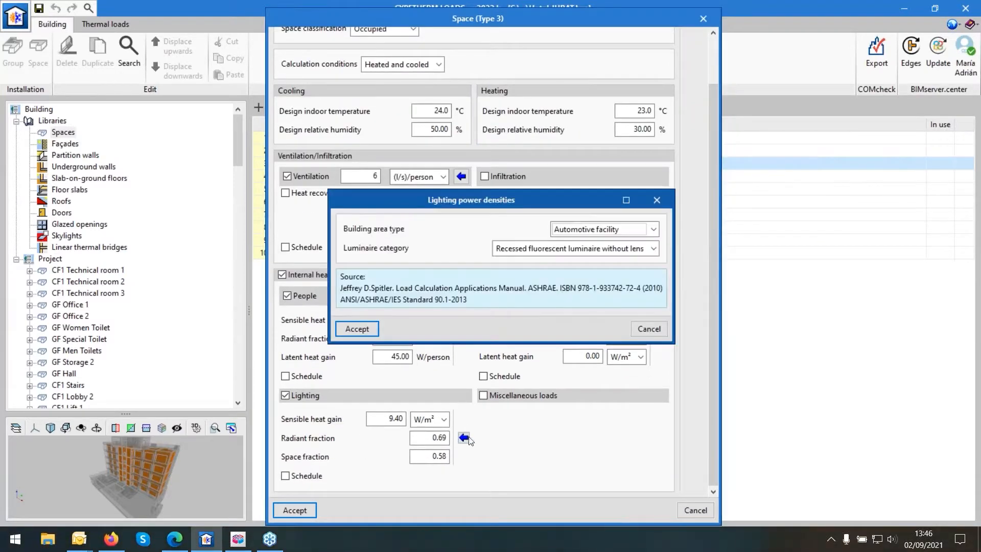
pyautogui.moveTo(467, 201); pyautogui.dragTo(653, 324)
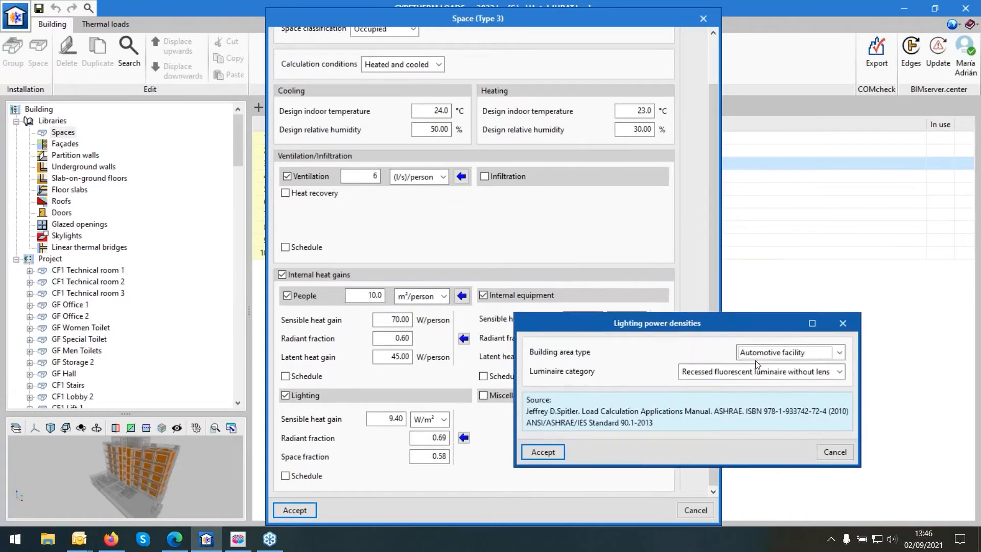
pyautogui.click(754, 357)
pyautogui.click(751, 352)
pyautogui.click(750, 374)
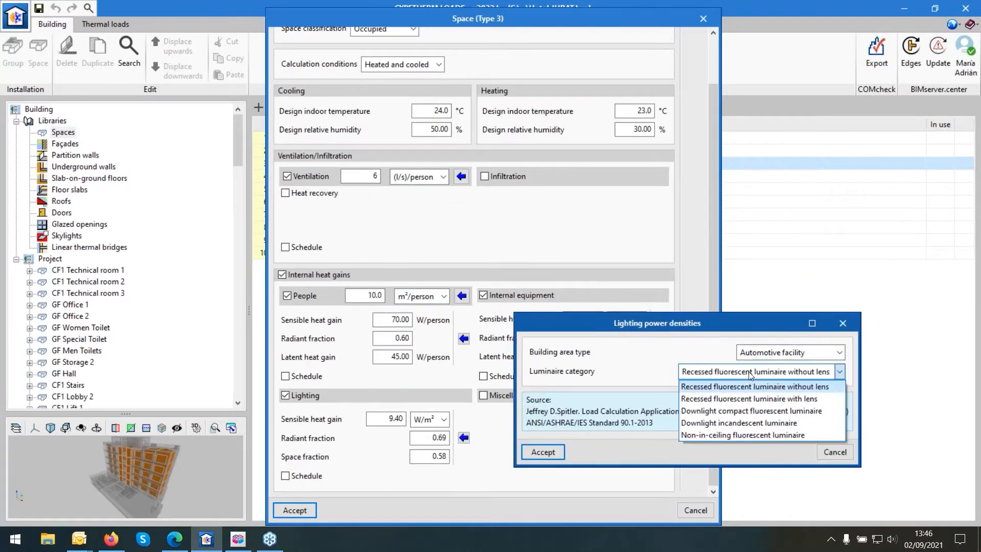
pyautogui.click(749, 372)
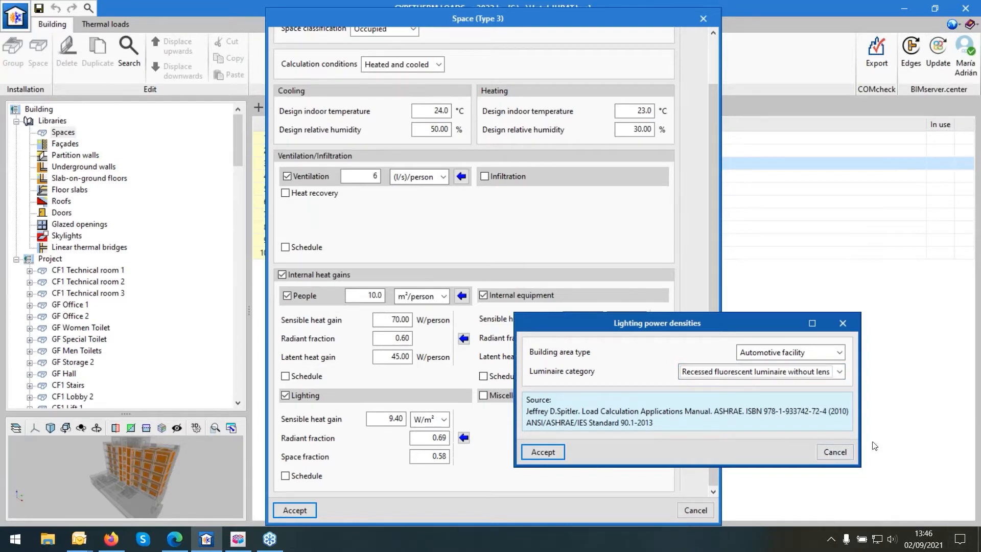
pyautogui.click(835, 452)
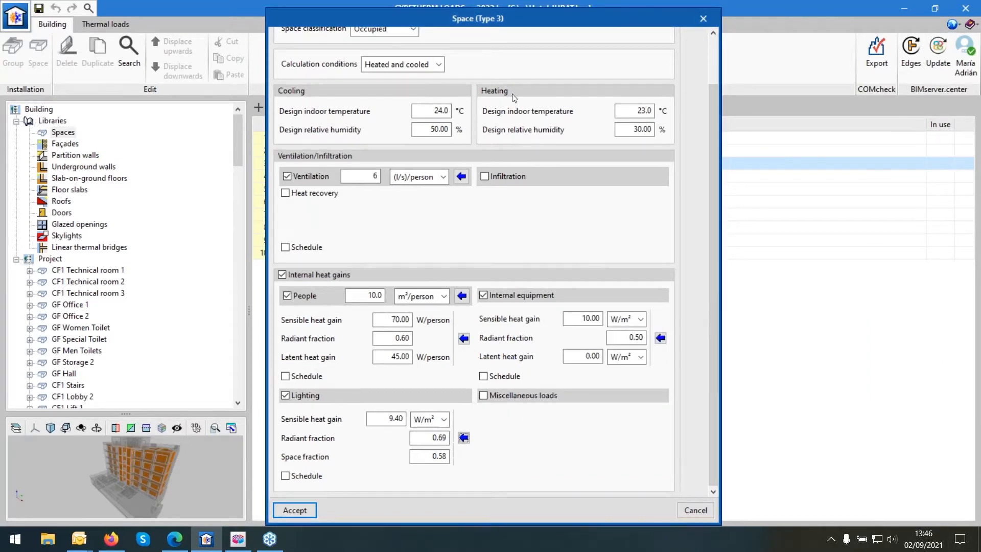
pyautogui.click(704, 19)
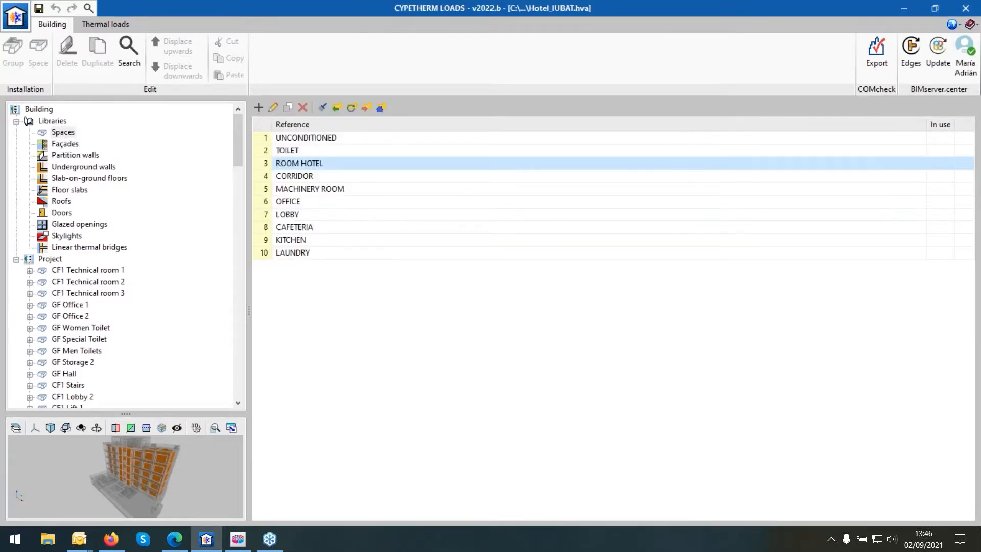
# Reopen the ROOM HOTEL space type, enable the ventilation schedule and set January's type to Daily profile
pyautogui.click(273, 108)
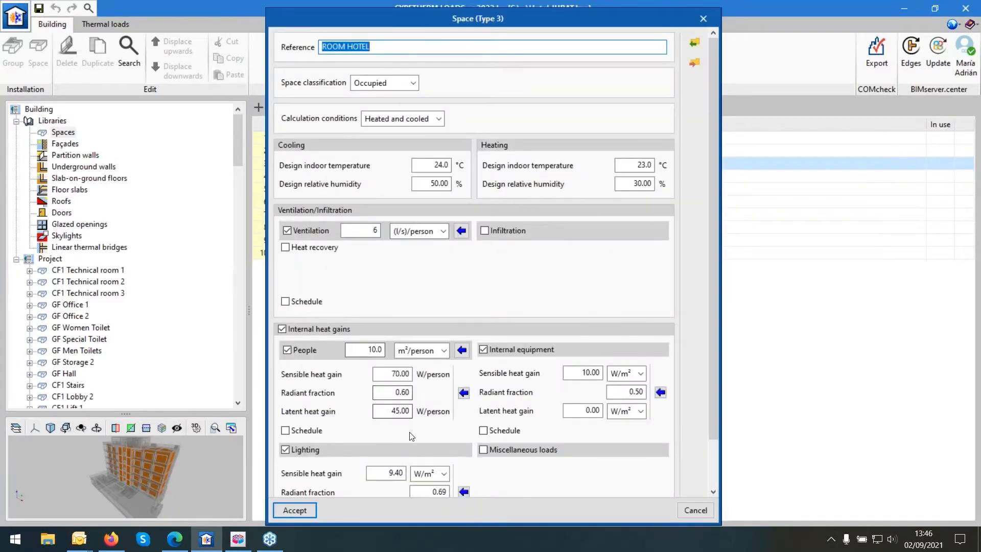
pyautogui.scroll(-1, 307, 319)
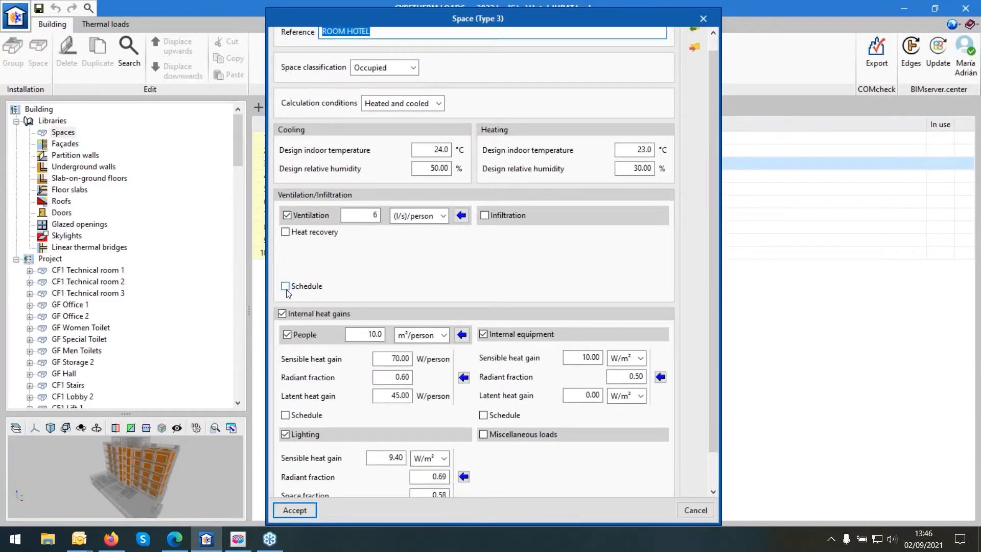
pyautogui.click(285, 286)
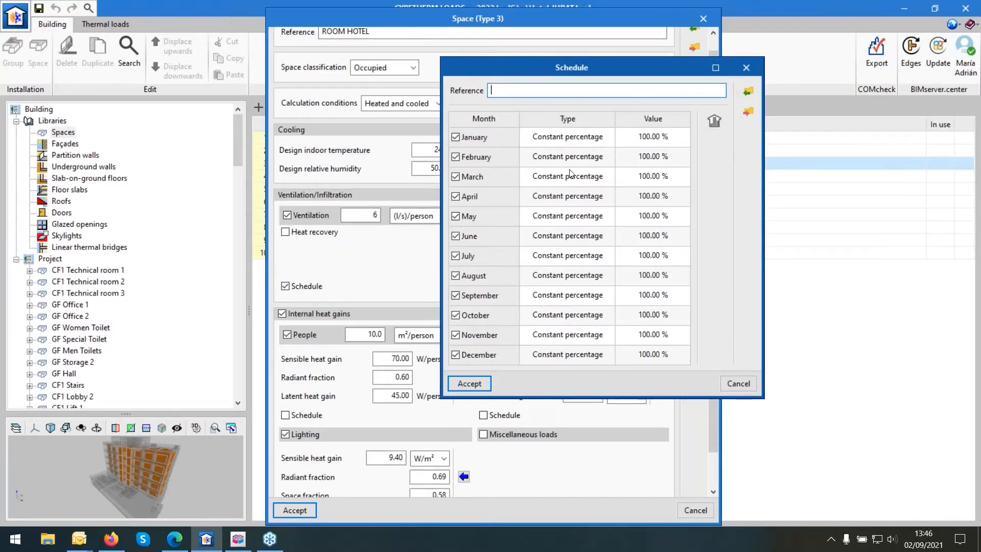
pyautogui.click(647, 138)
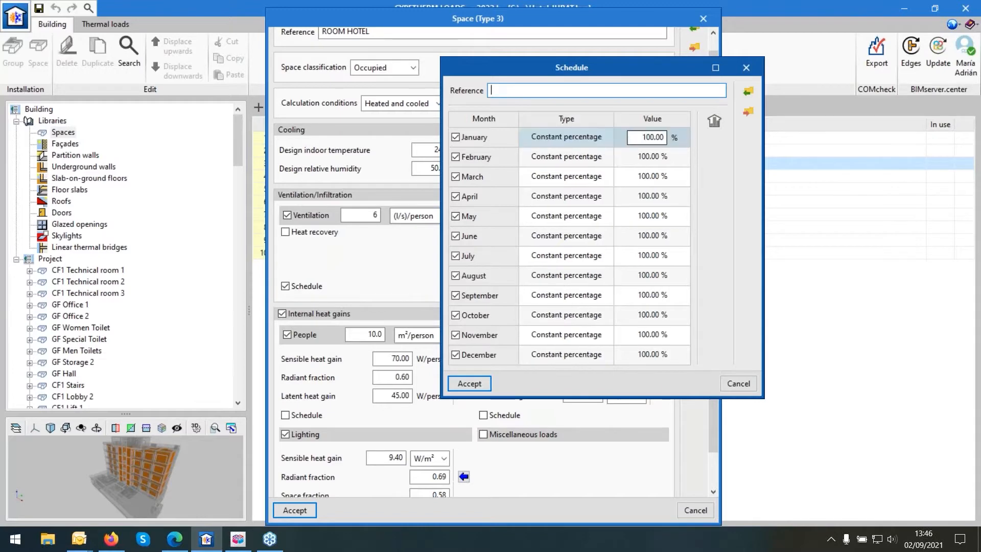
pyautogui.click(596, 136)
pyautogui.click(558, 159)
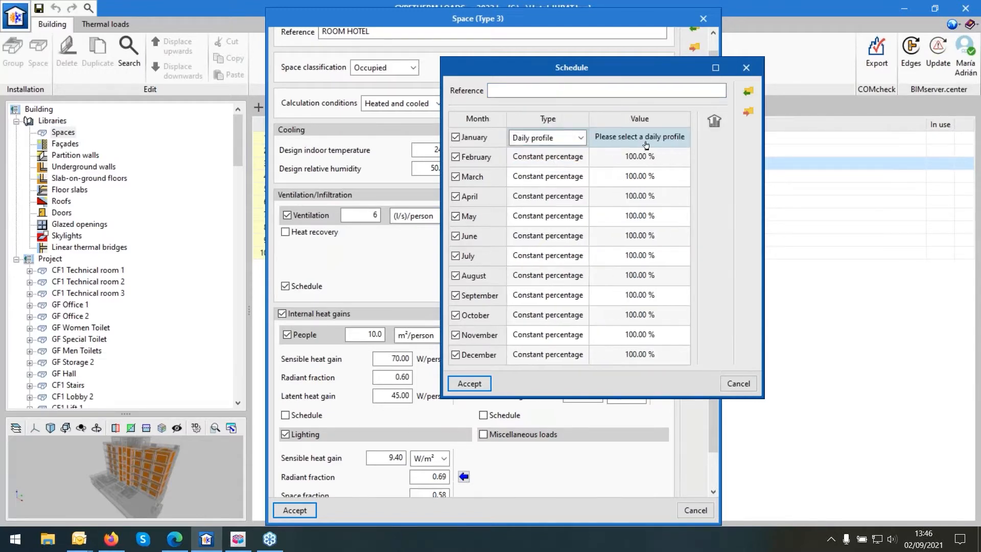
# Try out a new daily profile by plotting hourly percentages between hours 8 and 11, and discard it
pyautogui.click(715, 121)
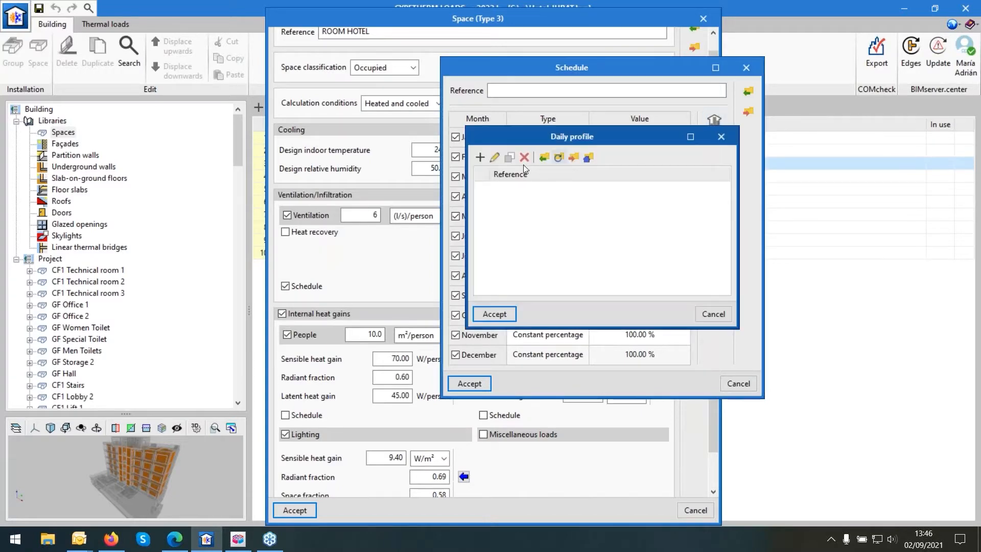
pyautogui.click(480, 157)
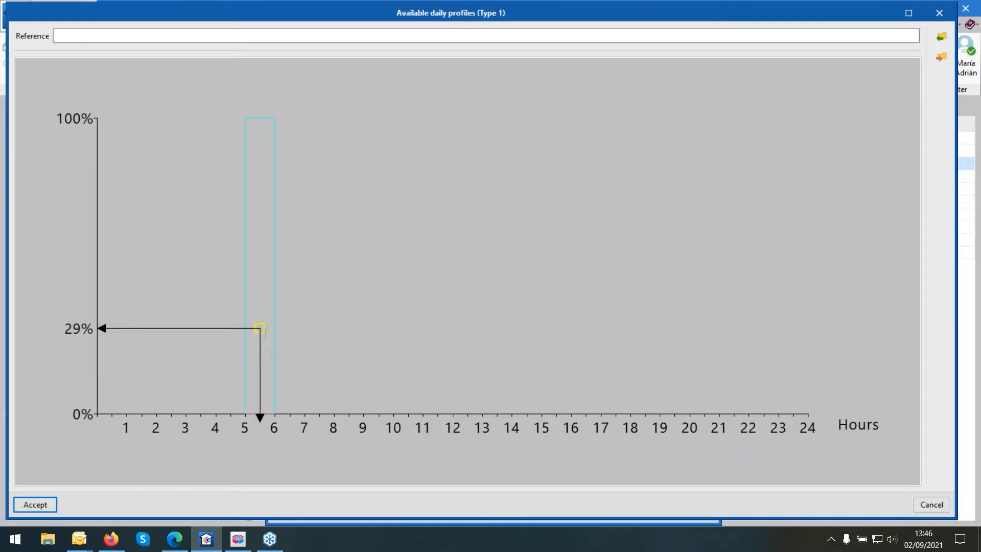
pyautogui.click(349, 389)
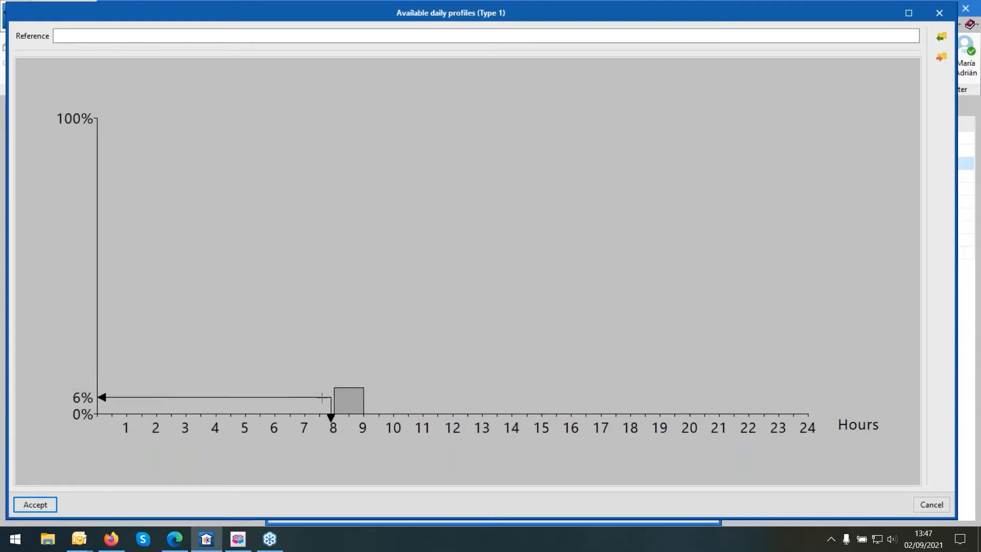
pyautogui.click(376, 111)
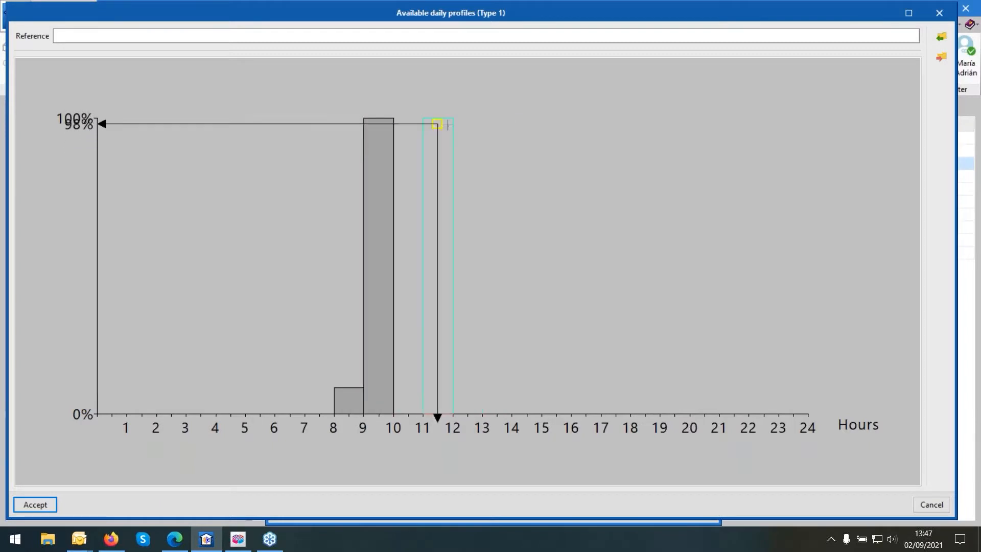
pyautogui.click(407, 153)
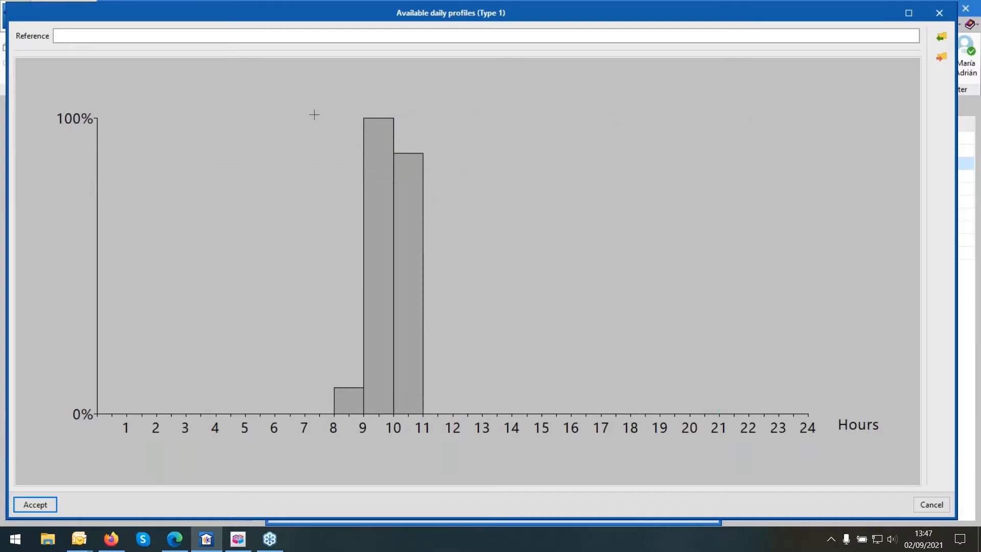
pyautogui.click(931, 504)
pyautogui.click(713, 314)
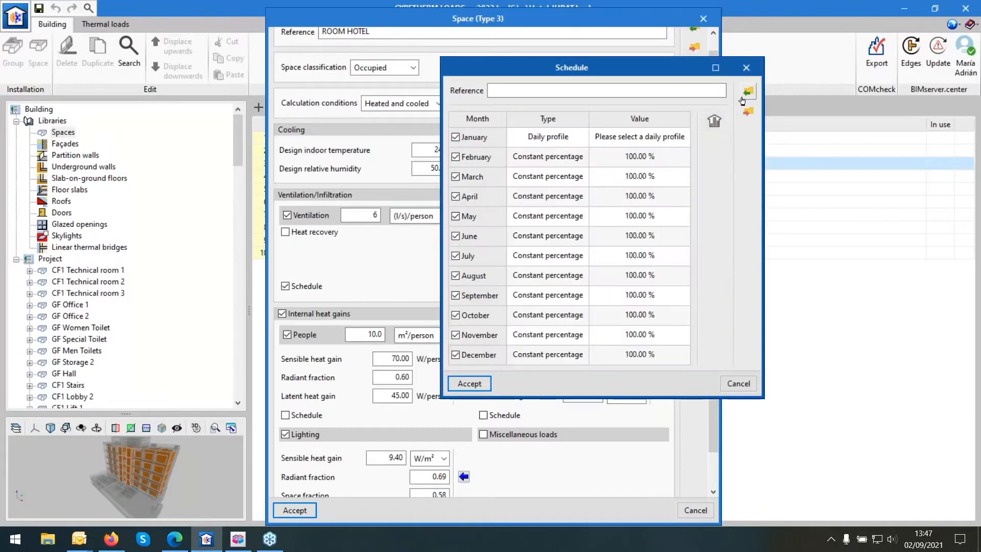
# Import the OfficeVentilationLoads file into the ventilation schedule
pyautogui.click(748, 93)
pyautogui.click(501, 245)
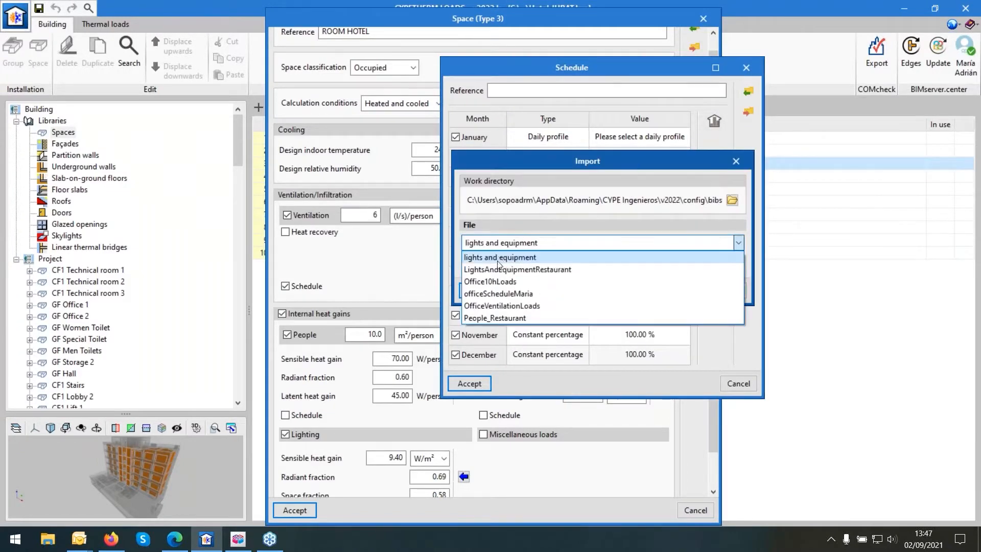
pyautogui.click(500, 305)
pyautogui.click(481, 291)
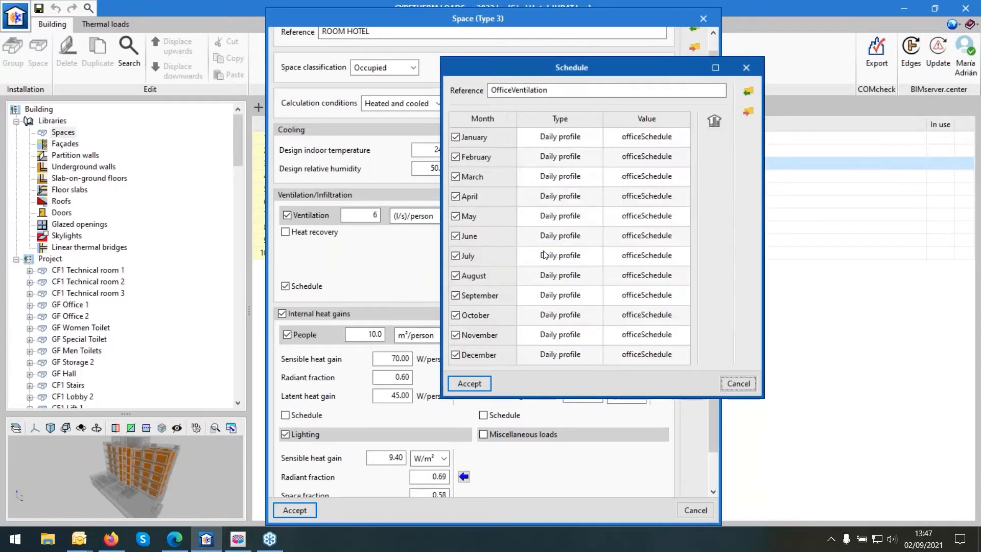
# Examine the hourly percentages of the officeSchedule daily profile used by the ventilation schedule, leaving the profile unedited
pyautogui.click(713, 121)
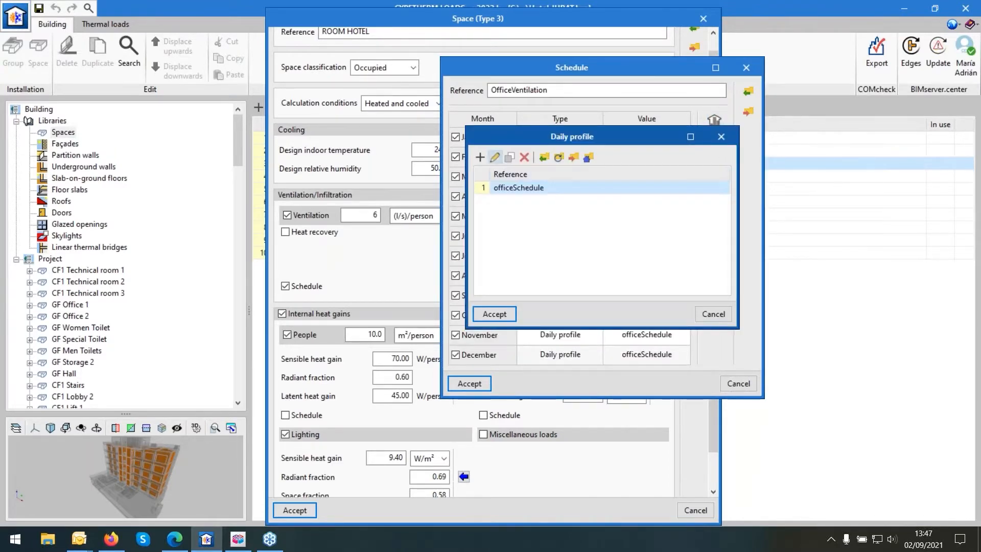
pyautogui.click(495, 157)
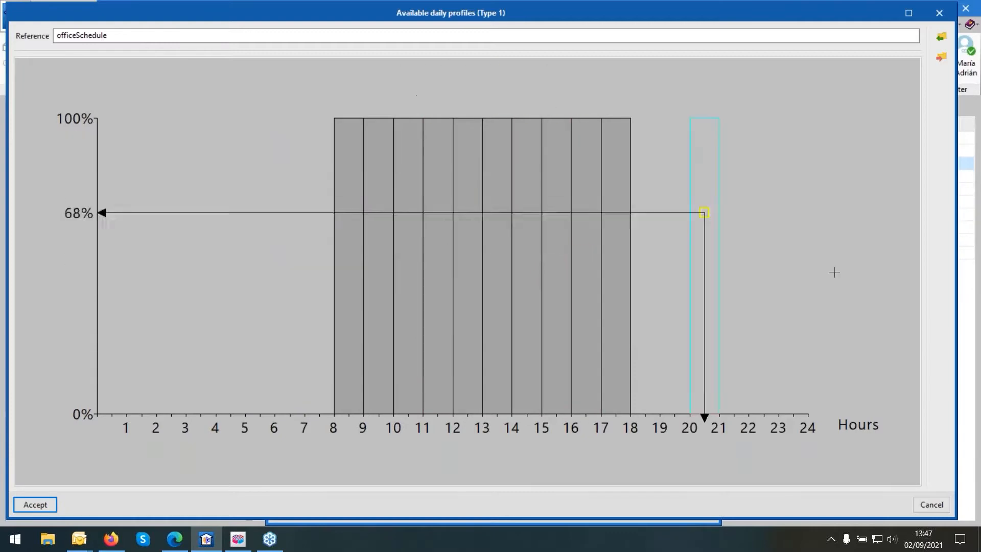
pyautogui.click(927, 505)
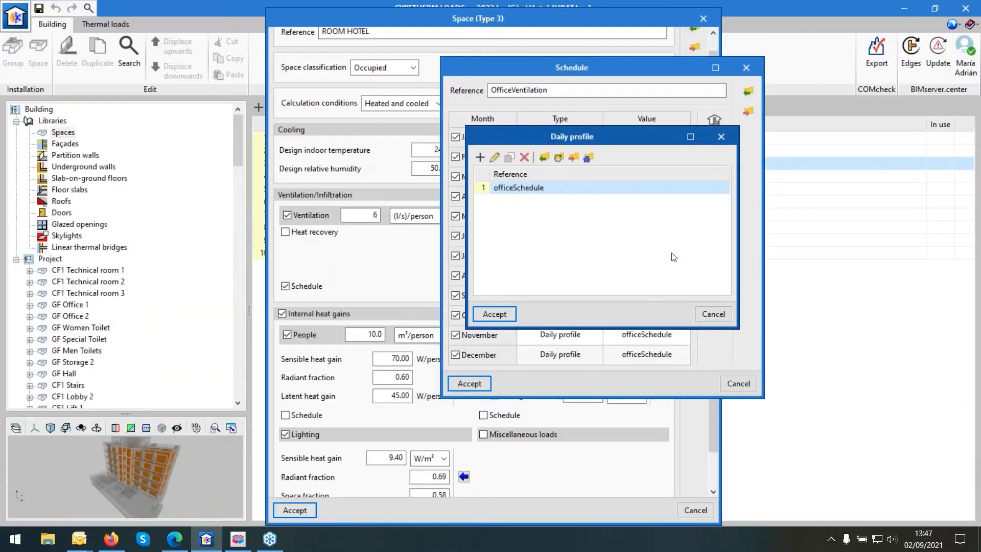
pyautogui.click(707, 312)
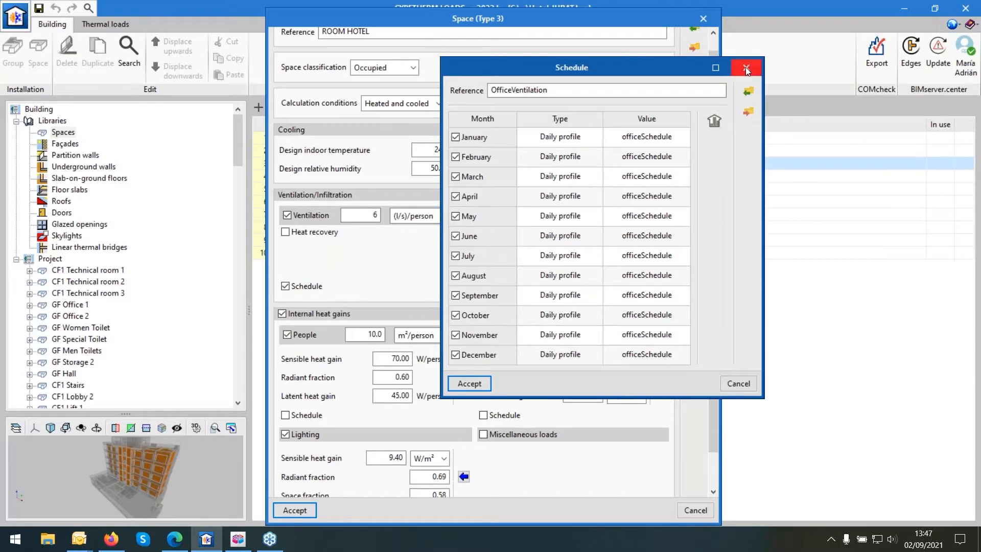
# Discard the OfficeVentilation schedule and close the ROOM HOTEL space type without saving
pyautogui.click(746, 67)
pyautogui.scroll(-1, 557, 219)
pyautogui.scroll(2, 583, 207)
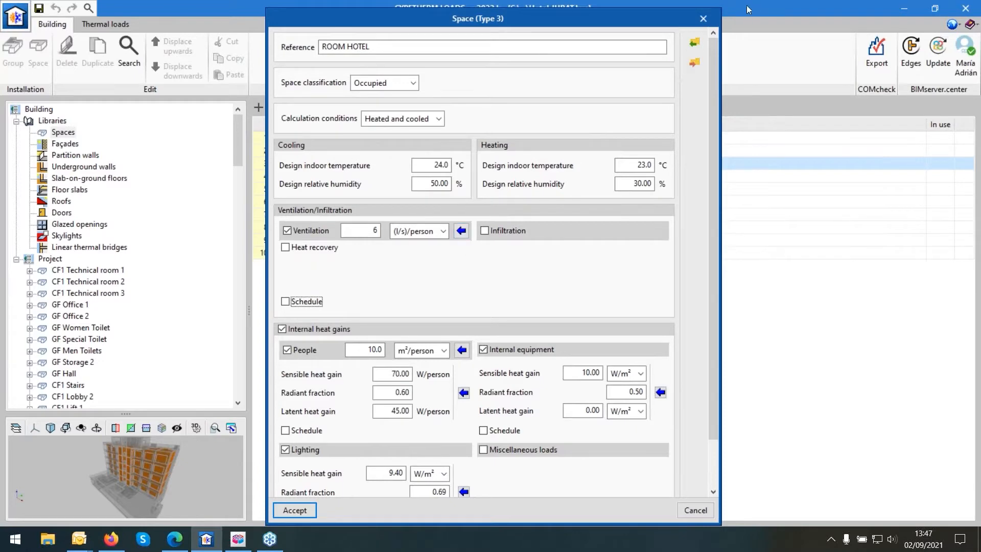
pyautogui.click(703, 19)
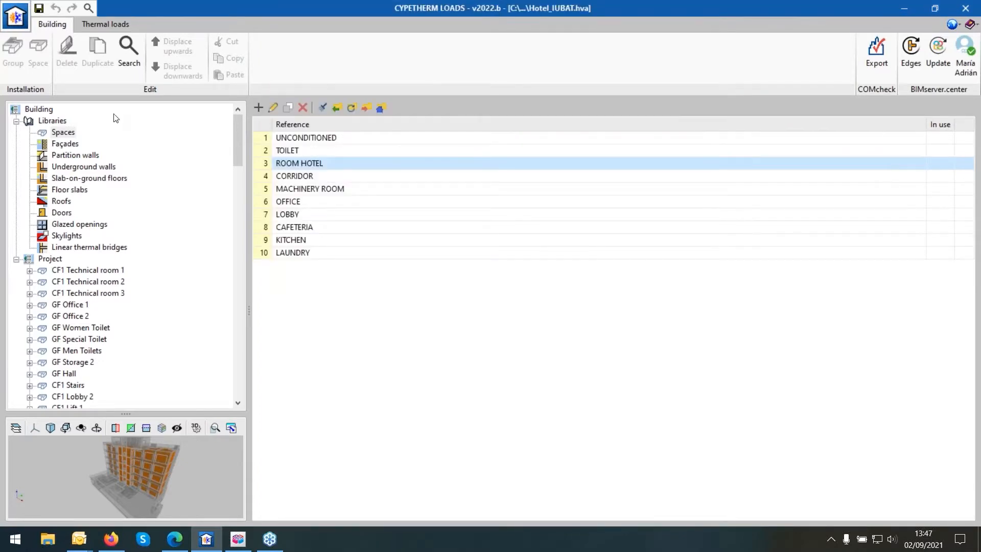
# Check the representative materials offered for a layer of a new façade type, and cancel both the layer and the façade
pyautogui.click(57, 146)
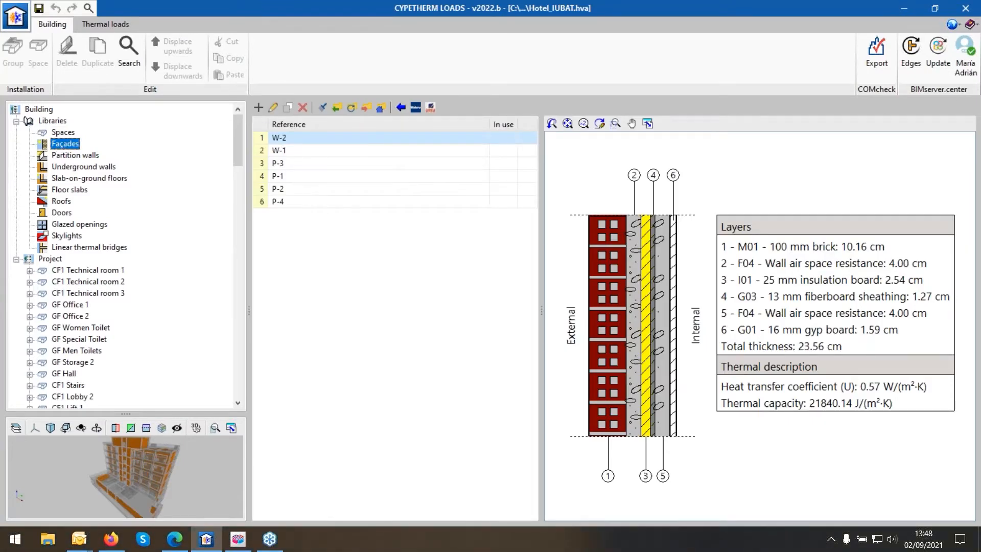
pyautogui.click(259, 109)
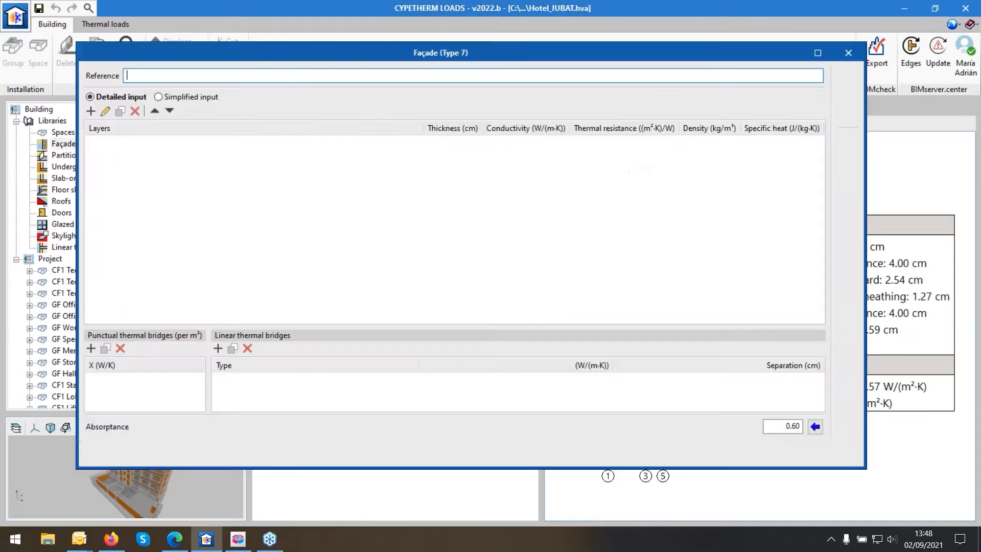
pyautogui.click(91, 111)
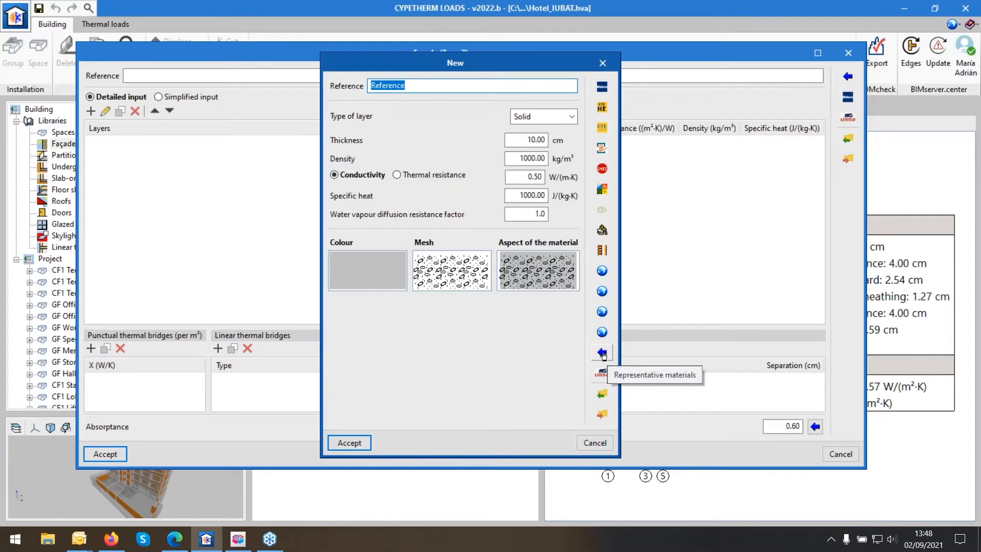
pyautogui.click(603, 353)
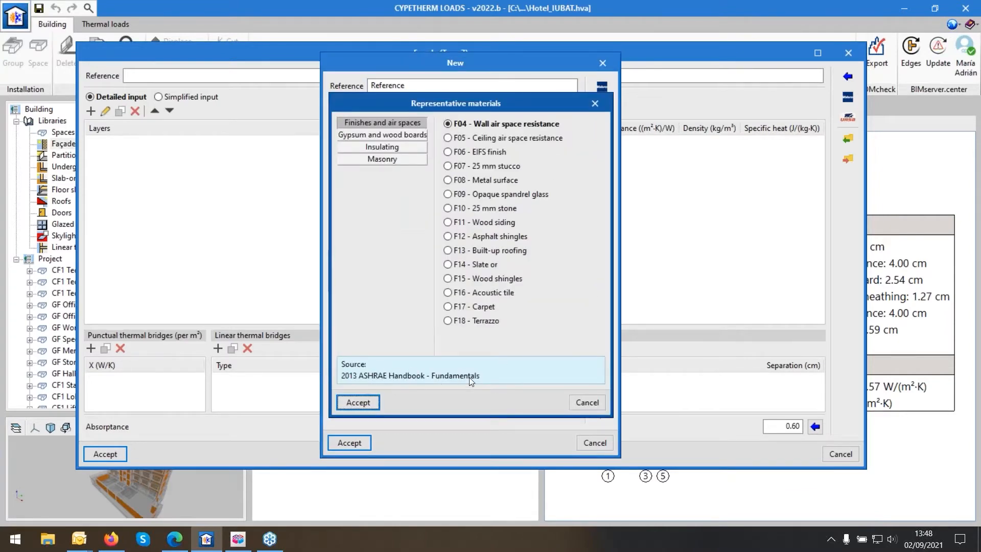
pyautogui.click(455, 194)
pyautogui.click(586, 403)
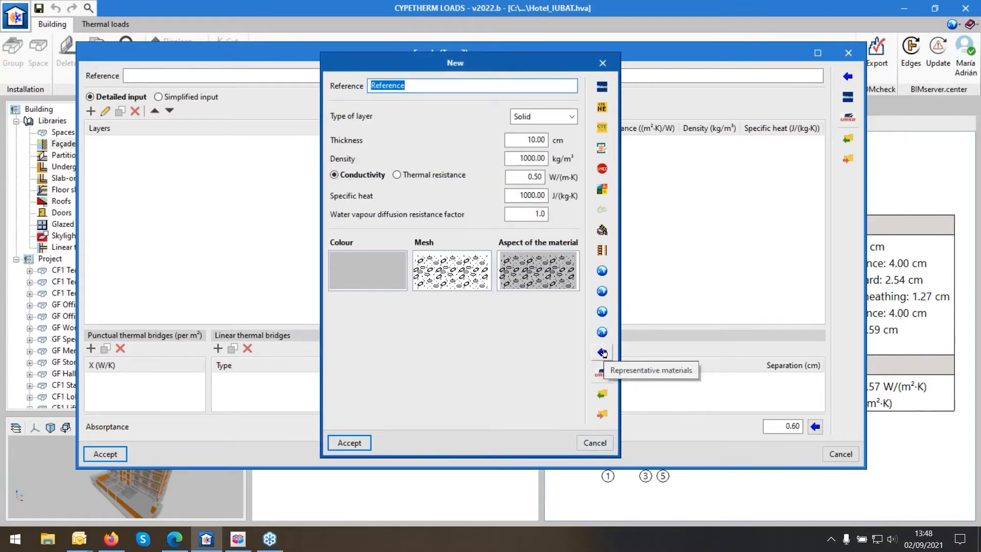
pyautogui.click(596, 443)
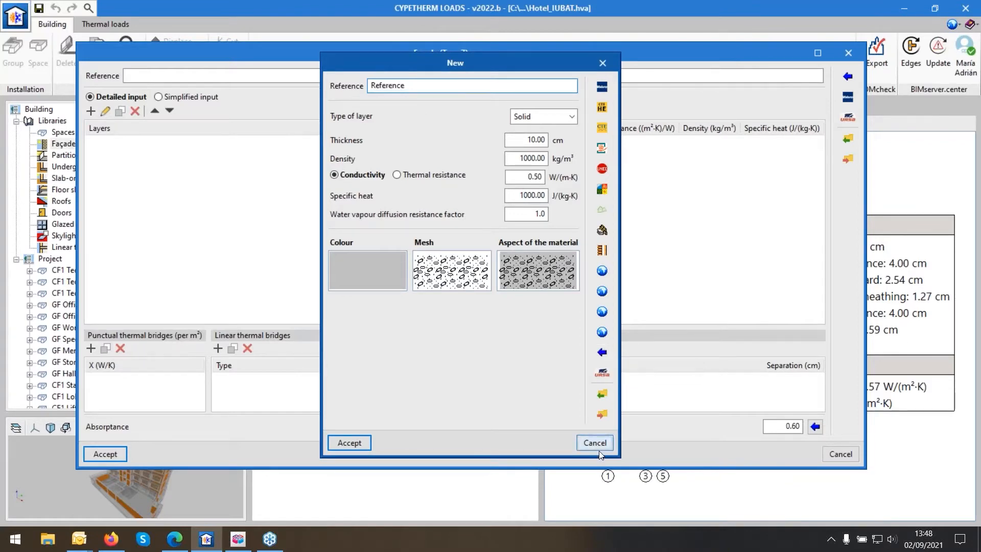
pyautogui.click(838, 458)
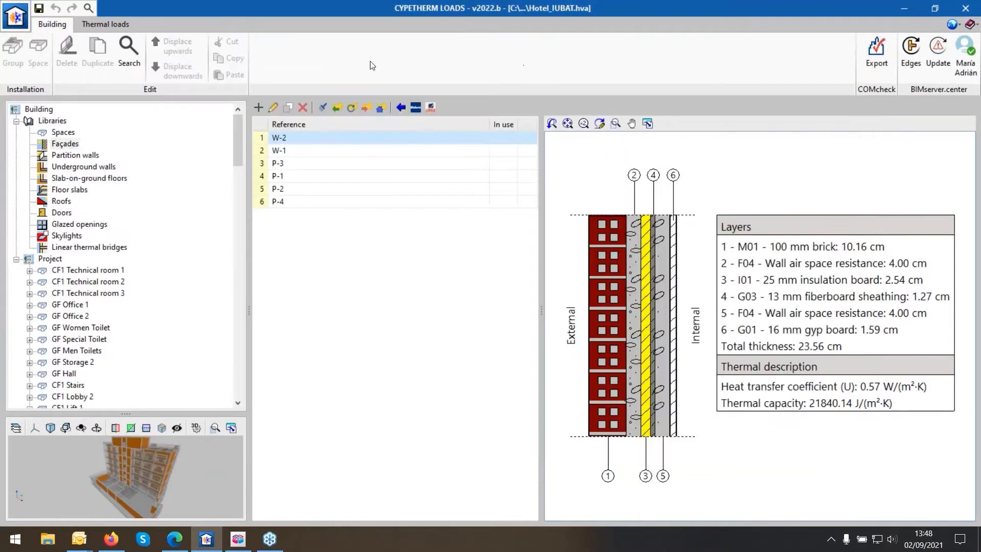
# Import representative brick wall type 13 (brick, insulation board, sheathing, batt insulation, gyp board) as a new façade type
pyautogui.click(402, 108)
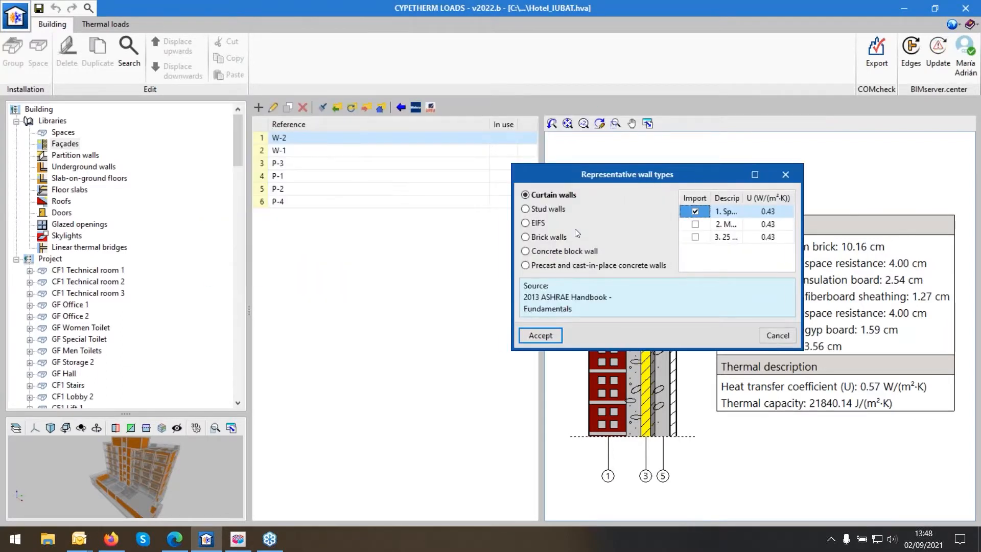
pyautogui.click(536, 210)
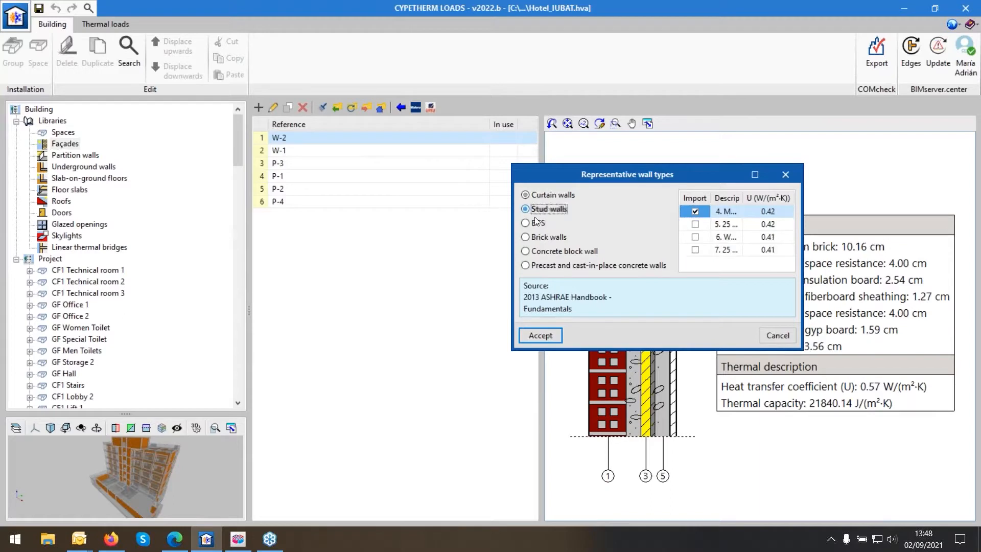
pyautogui.click(539, 236)
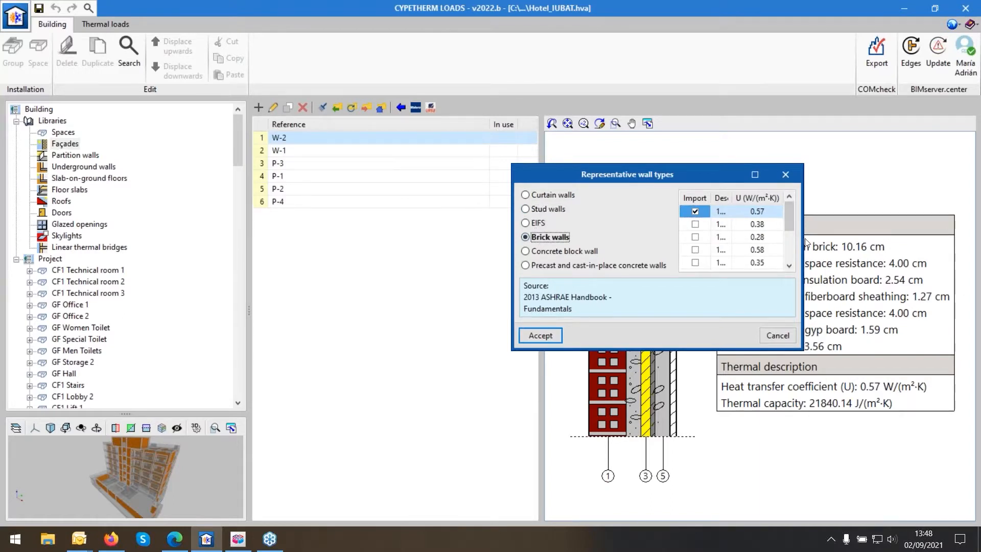
pyautogui.moveTo(803, 239); pyautogui.dragTo(978, 239)
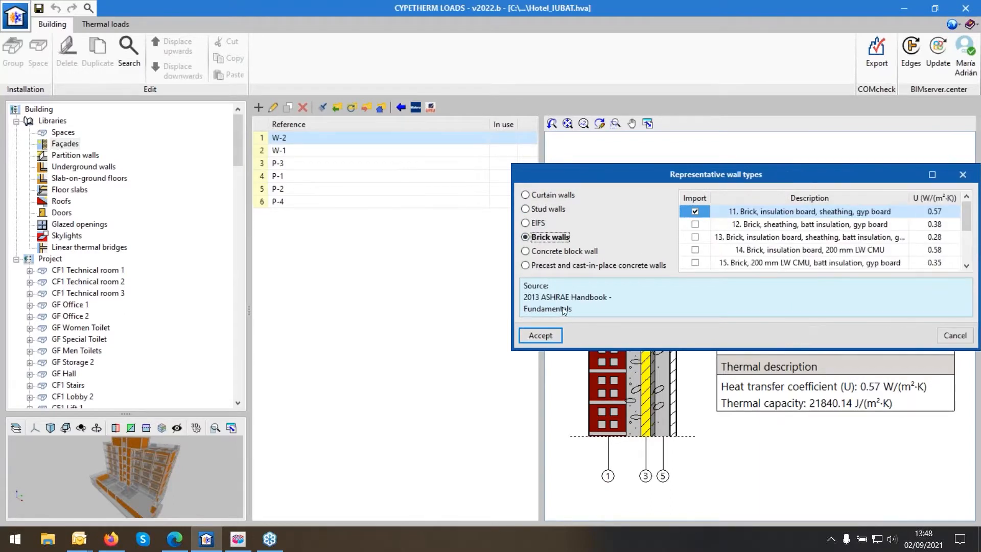
pyautogui.moveTo(554, 179); pyautogui.dragTo(373, 210)
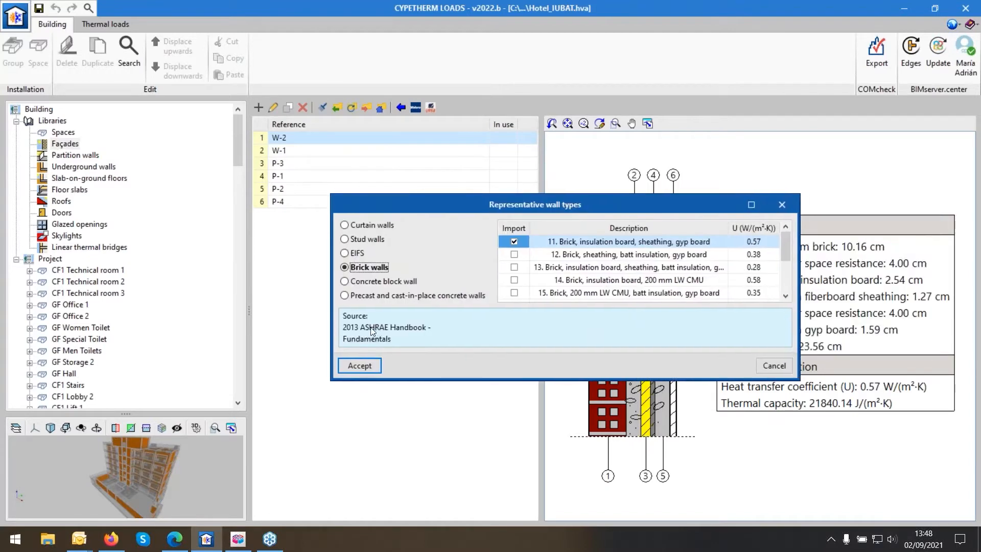
pyautogui.click(525, 268)
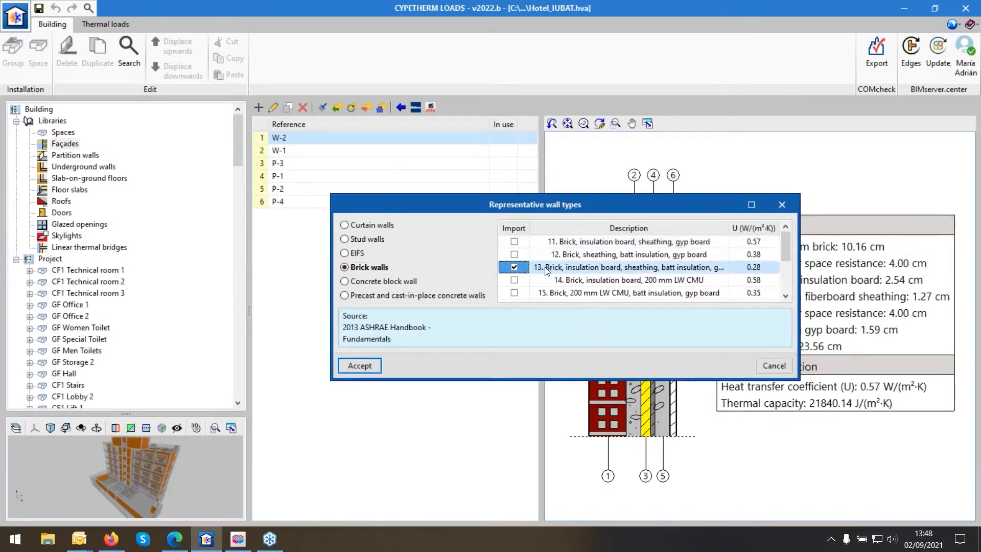
pyautogui.click(358, 366)
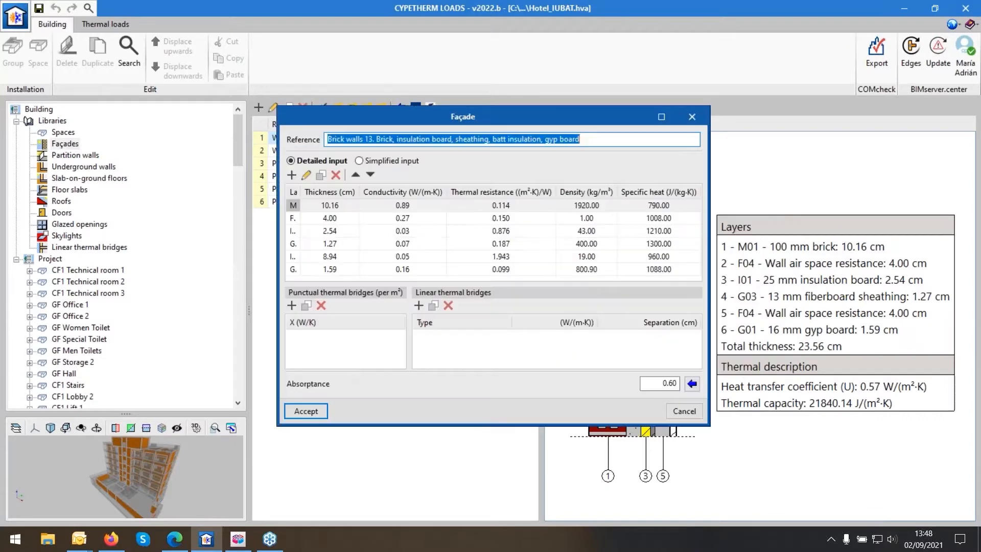
pyautogui.click(302, 410)
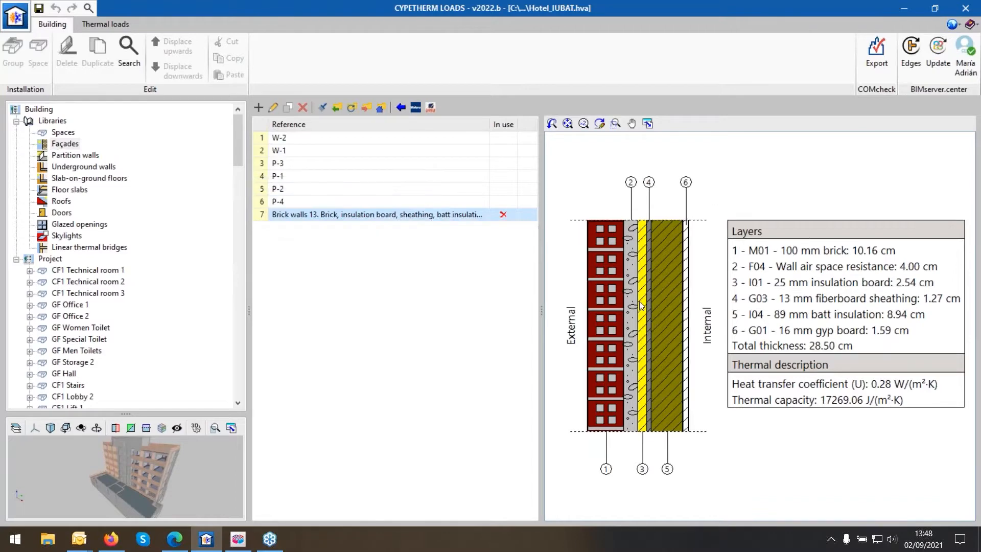
# Delete the imported Brick walls 13 type from the façades library
pyautogui.click(303, 108)
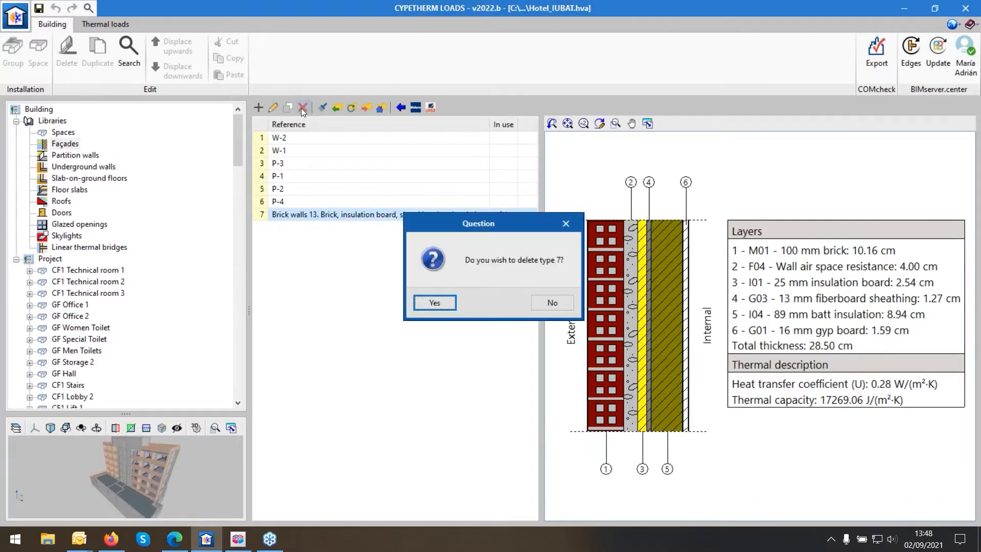
pyautogui.click(434, 303)
pyautogui.click(76, 178)
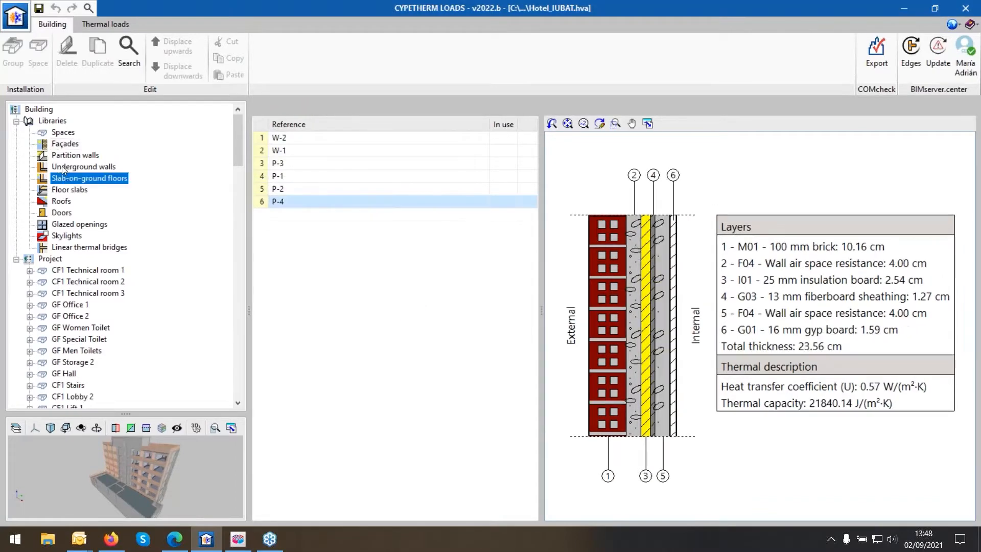
# Check the representative wall types available for the partition walls library and for a new partition wall, without adding any
pyautogui.click(62, 156)
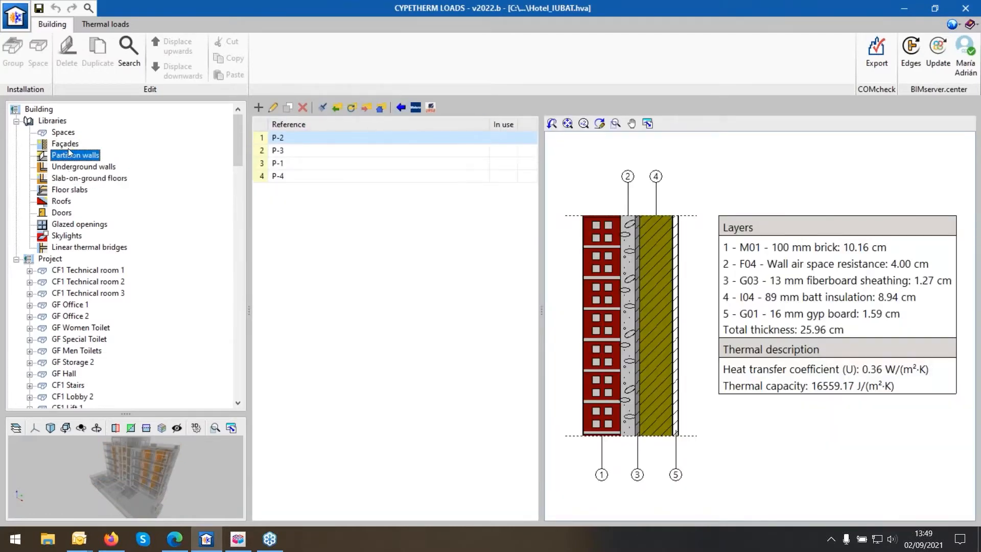
pyautogui.click(401, 108)
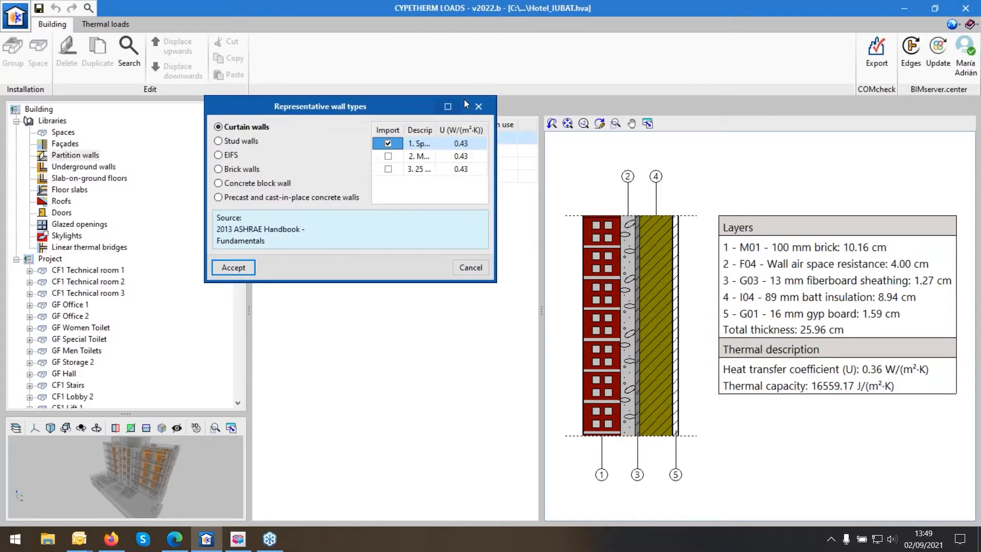
pyautogui.click(483, 107)
pyautogui.click(258, 108)
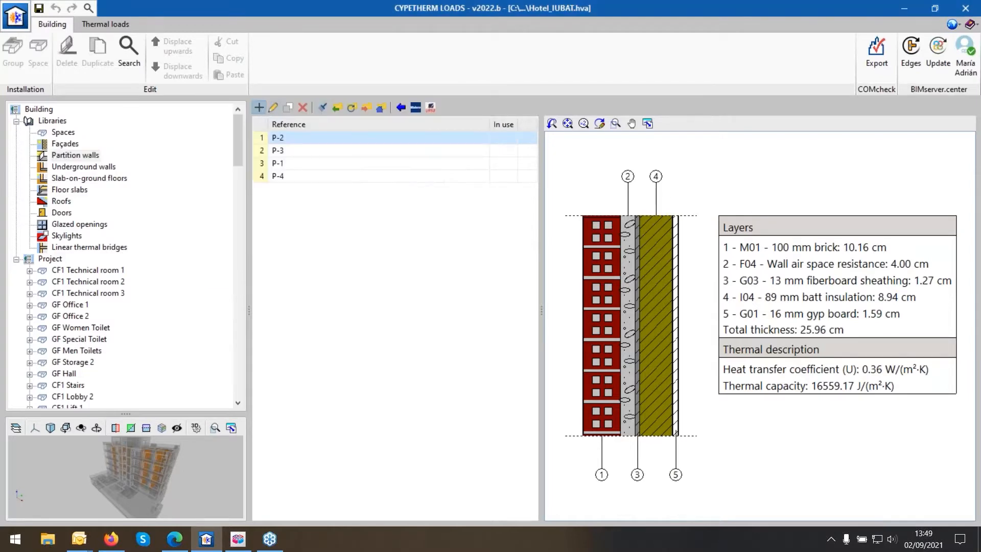
pyautogui.click(618, 226)
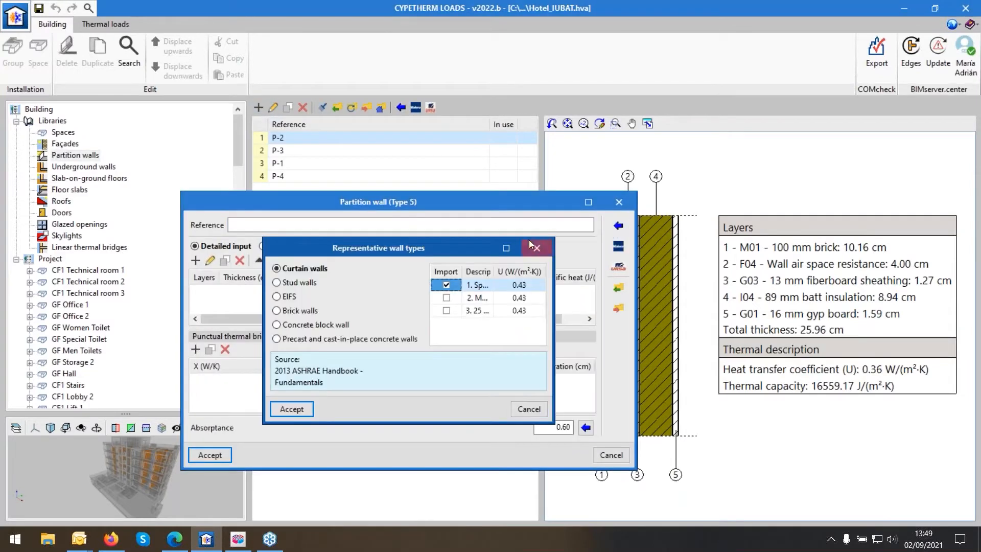
pyautogui.click(542, 247)
pyautogui.click(615, 203)
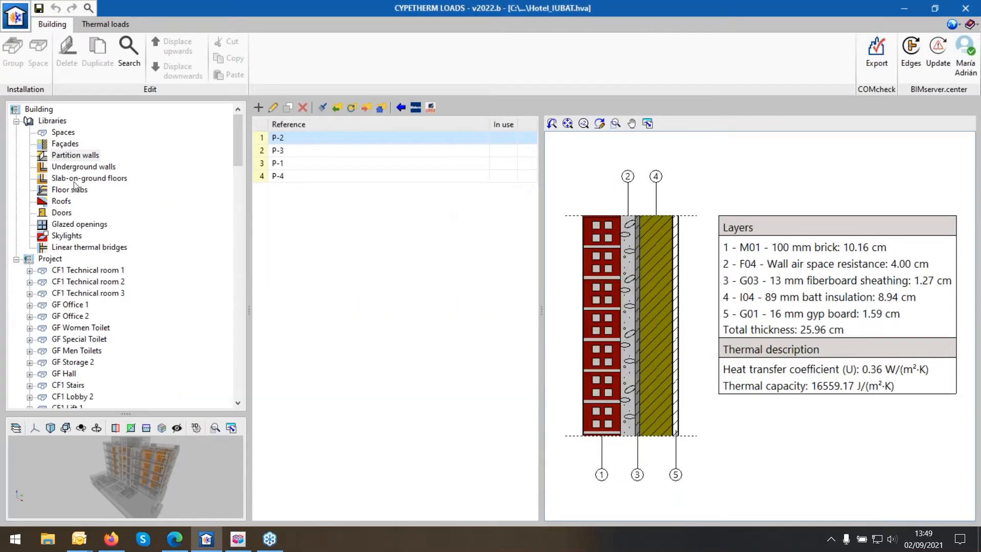
# Review the underground wall, slab-on-ground floor and floor slab types, inspecting the highlighted slabs in the 3D model
pyautogui.click(72, 167)
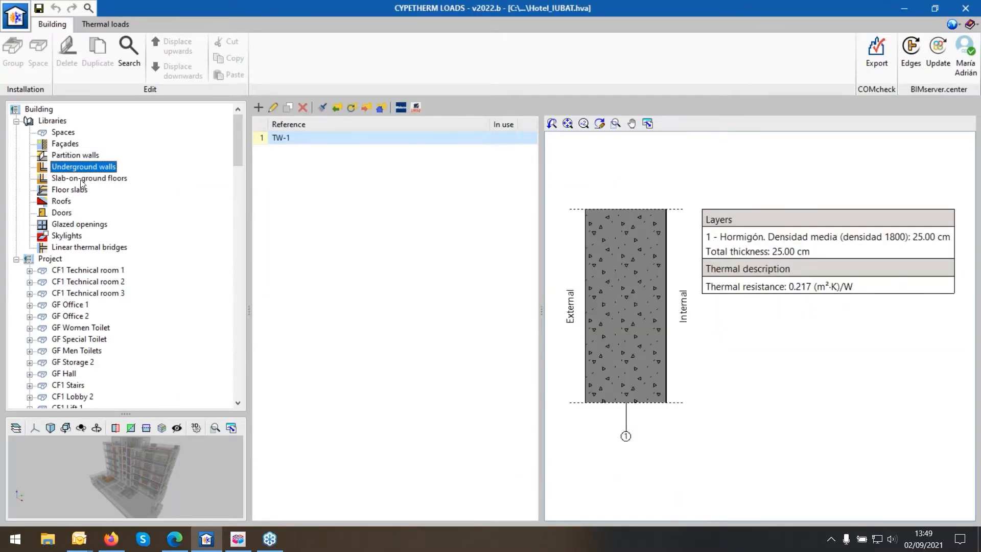
pyautogui.click(81, 180)
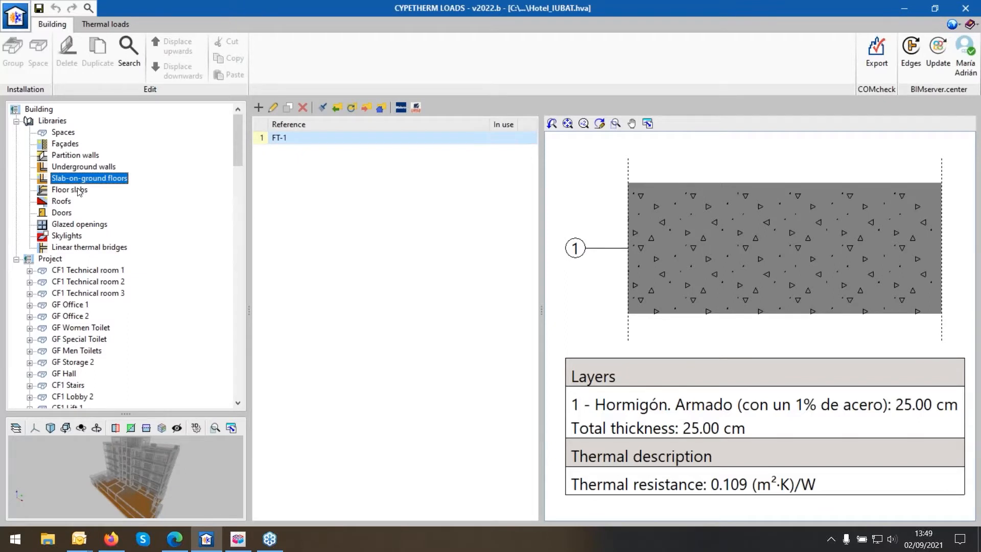
pyautogui.scroll(4, 128, 495)
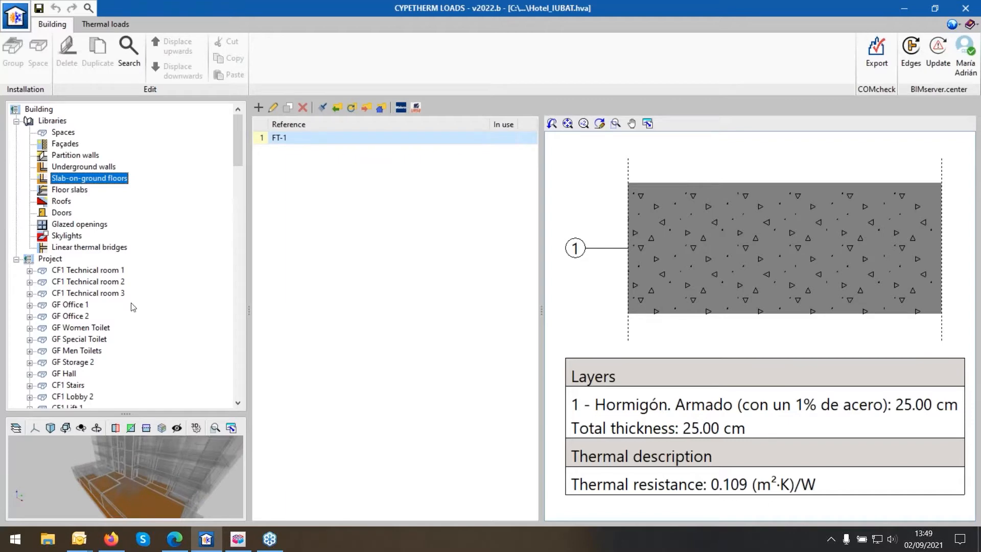
pyautogui.click(65, 191)
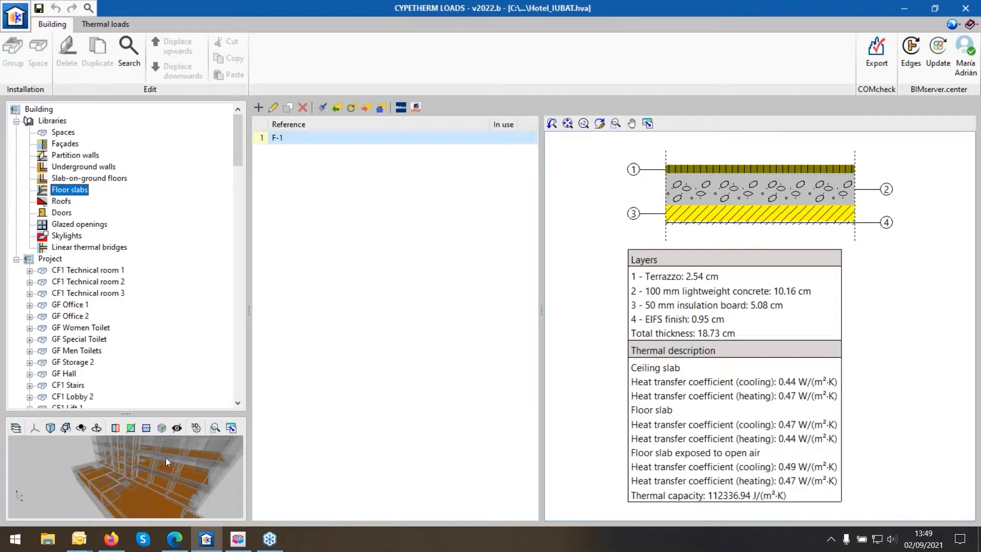
pyautogui.moveTo(166, 461)
pyautogui.mouseDown()
pyautogui.moveTo(128, 456)
pyautogui.moveTo(163, 478)
pyautogui.moveTo(169, 459)
pyautogui.moveTo(183, 466)
pyautogui.mouseUp()
pyautogui.scroll(-5, 169, 459)
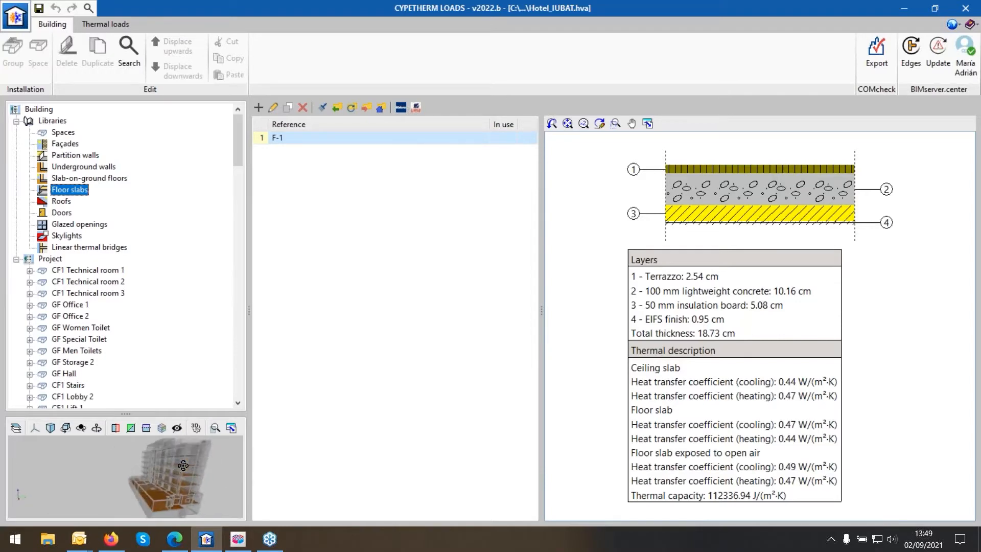
# Review the layers of roof types R-2 and R-1, and switch to the doors library
pyautogui.click(69, 201)
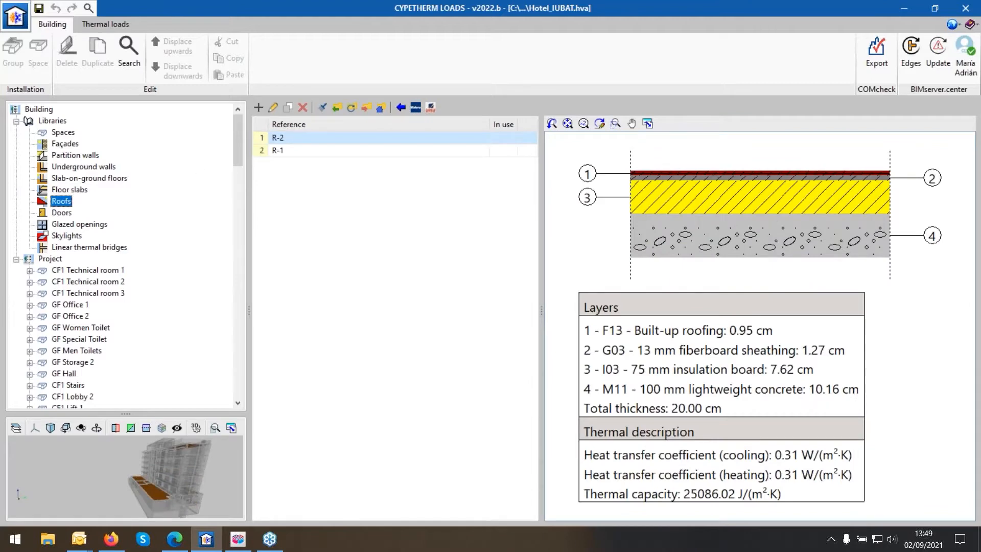
pyautogui.click(290, 152)
pyautogui.click(68, 212)
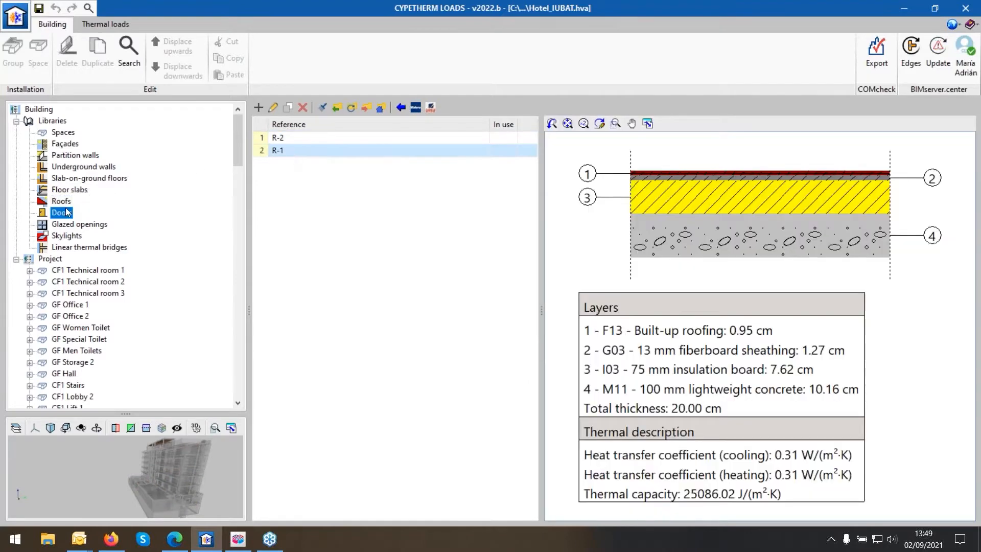
# Look through the libraries of glazed openings, skylights and linear thermal bridges
pyautogui.click(66, 223)
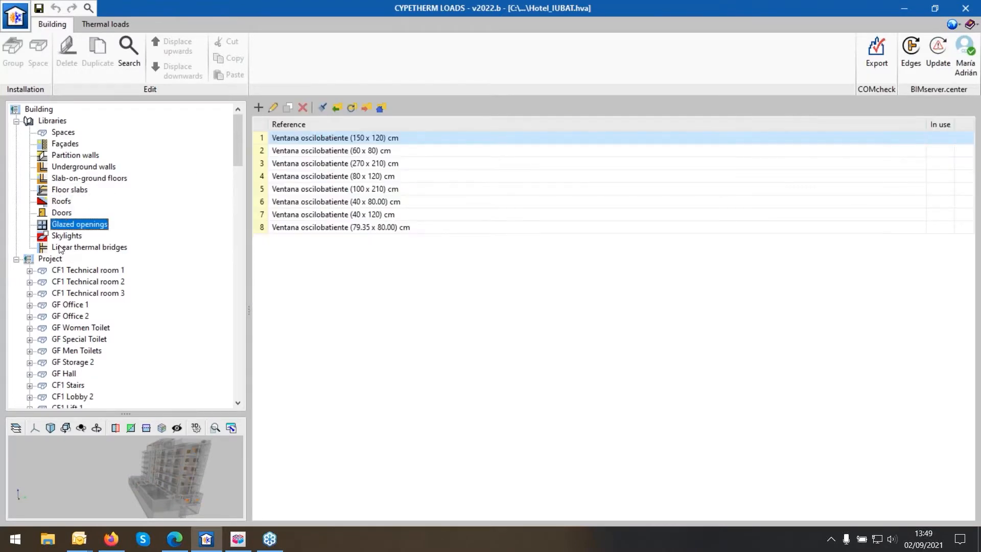
pyautogui.click(64, 237)
pyautogui.click(60, 248)
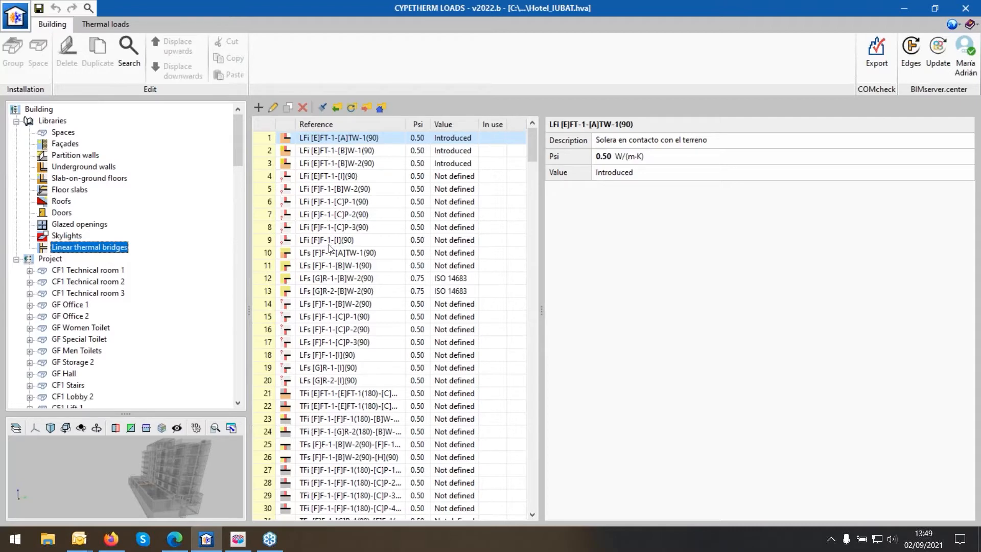
pyautogui.moveTo(241, 540)
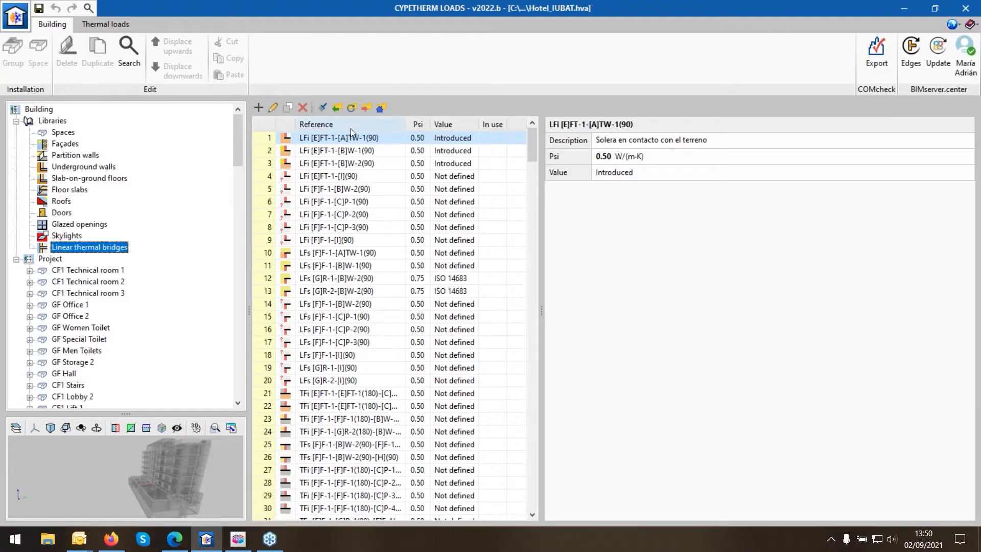
# Examine the linear thermal bridge types and their Psi values throughout the library list
pyautogui.click(338, 152)
pyautogui.click(337, 164)
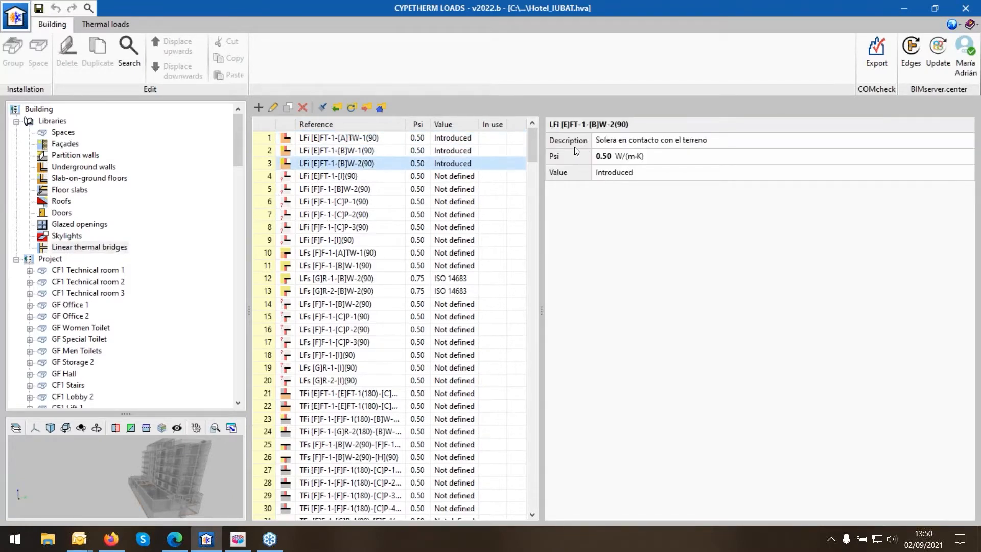
pyautogui.scroll(-20, 278, 521)
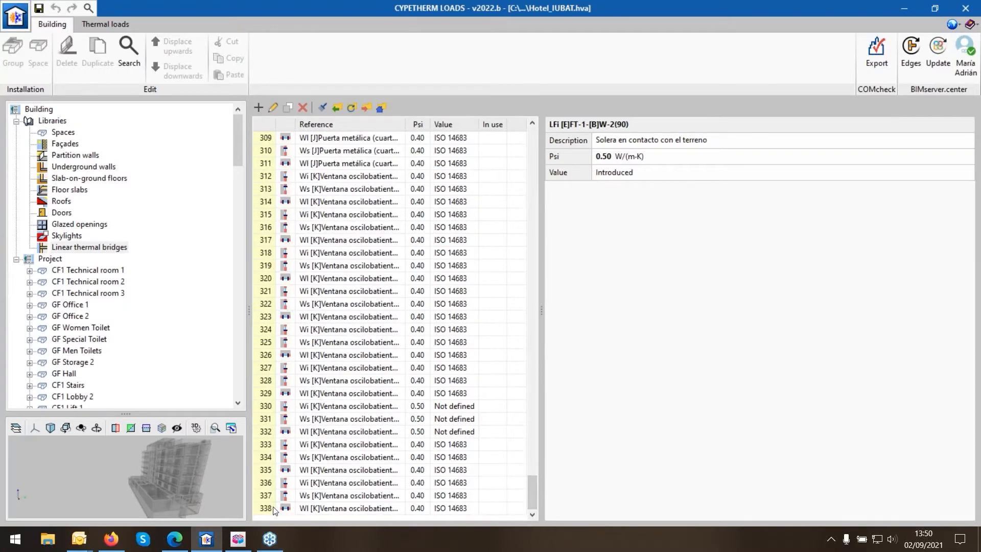
pyautogui.scroll(11, 357, 321)
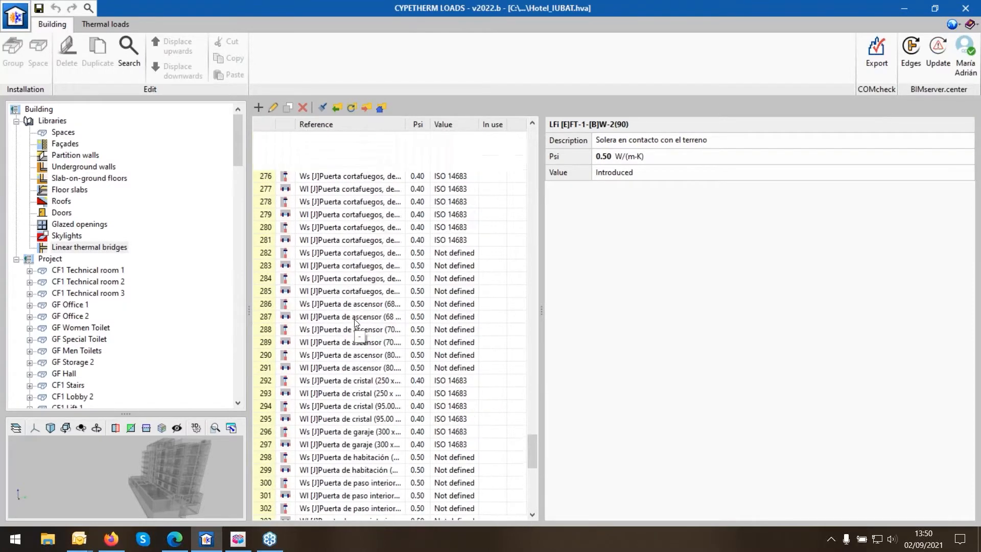
pyautogui.scroll(20, 356, 322)
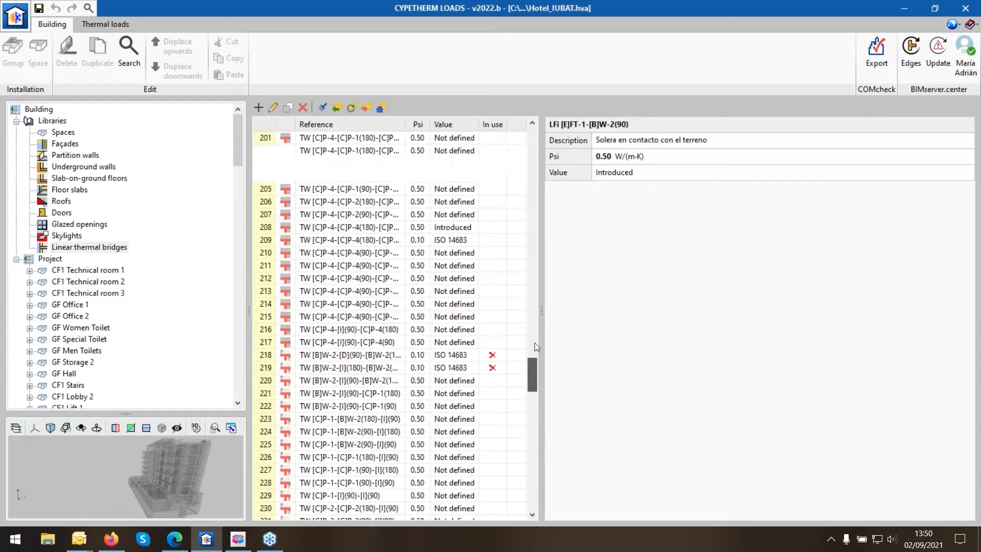
pyautogui.moveTo(532, 373); pyautogui.dragTo(532, 136)
# Check the editable definition of linear thermal bridge LFi [E]FT-1-[B]W-1(90) without changing it
pyautogui.click(318, 152)
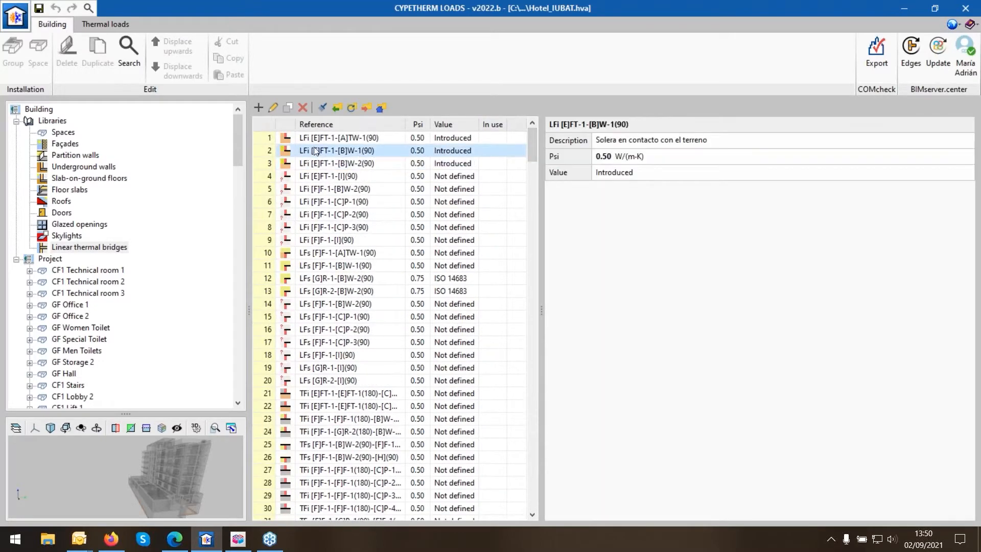
pyautogui.click(274, 109)
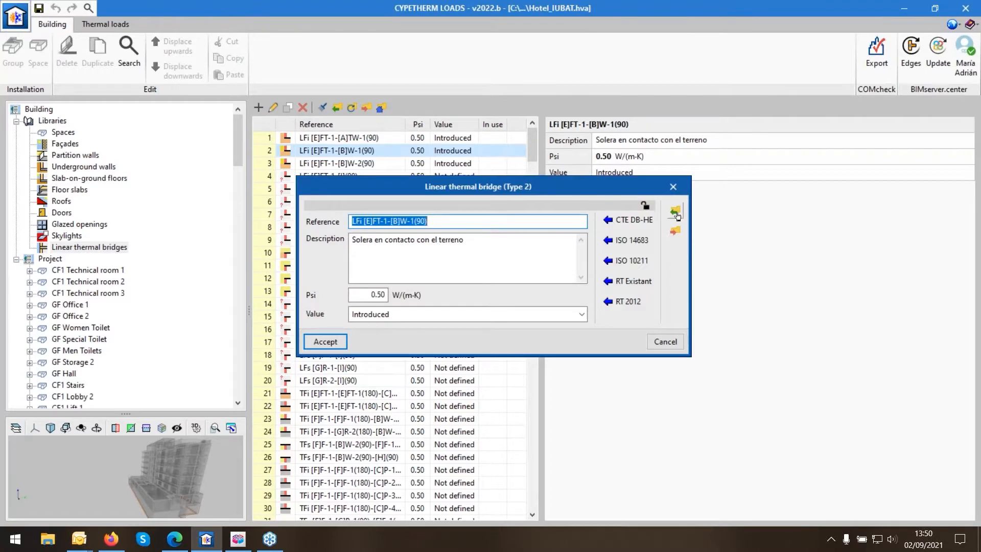
pyautogui.click(671, 189)
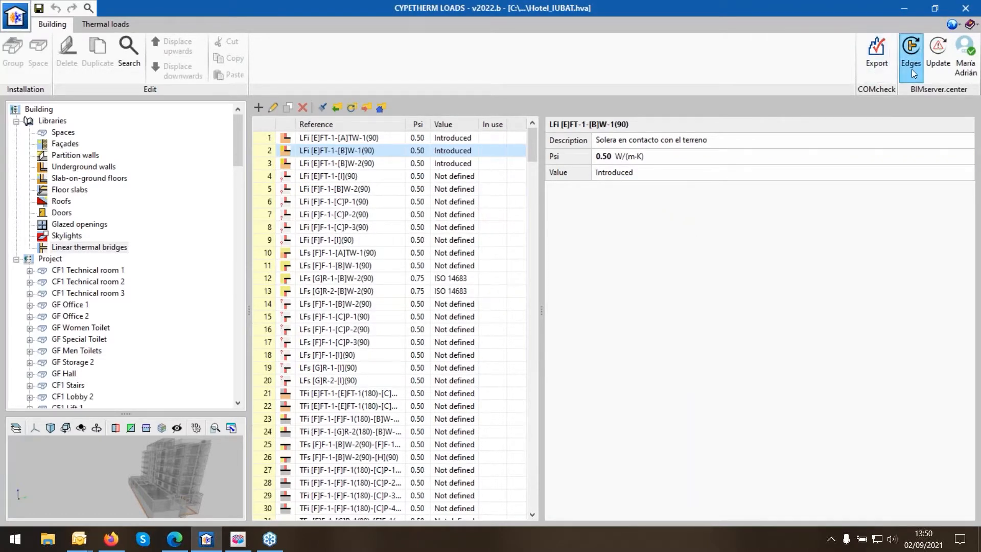
# Run edges processing for the linear thermal bridges with the ISO 14683 code and accept the update
pyautogui.click(911, 51)
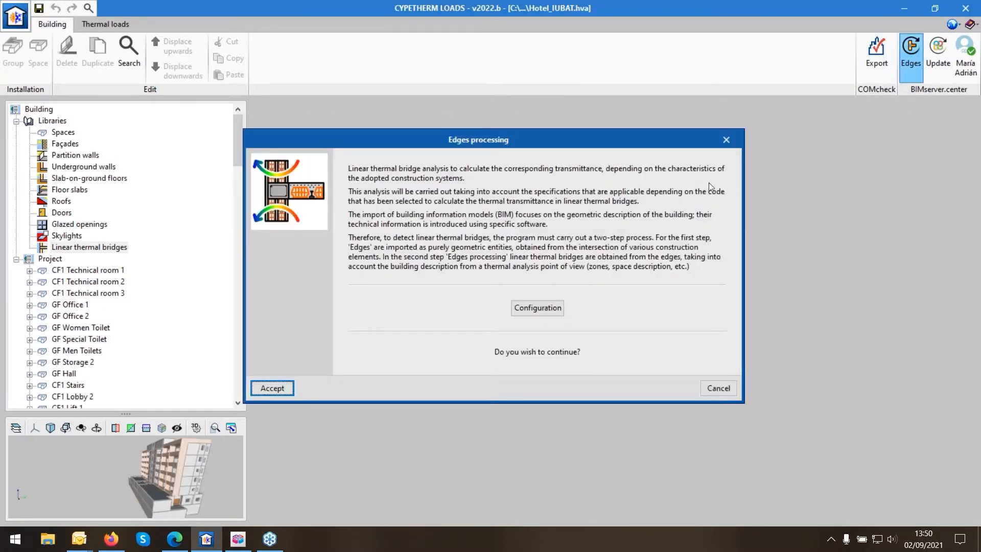
pyautogui.click(543, 307)
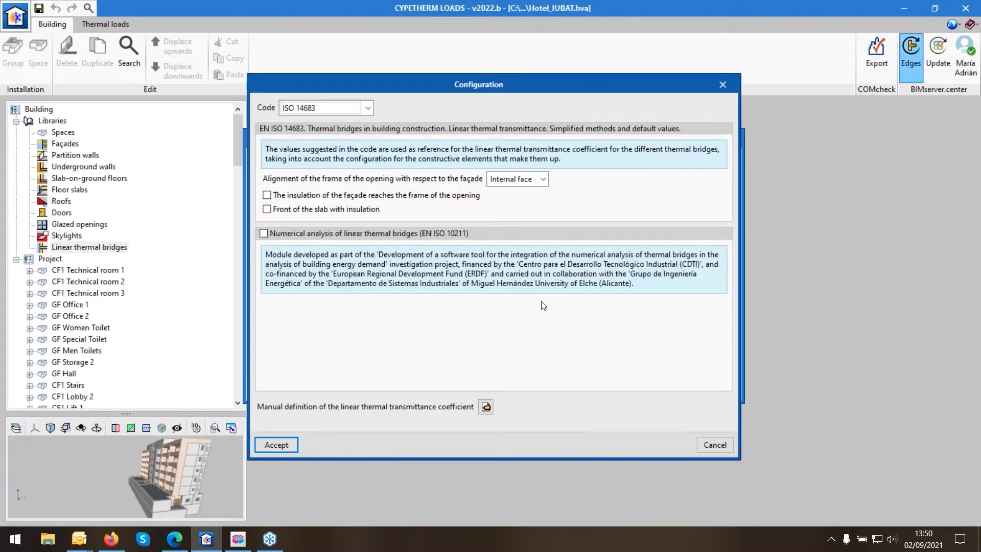
pyautogui.moveTo(508, 81); pyautogui.dragTo(648, 102)
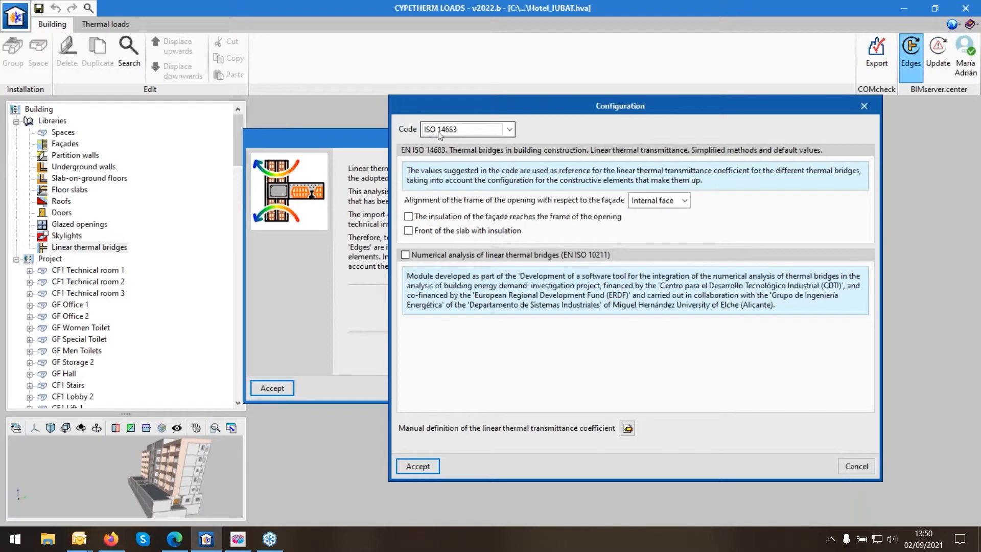
pyautogui.click(416, 466)
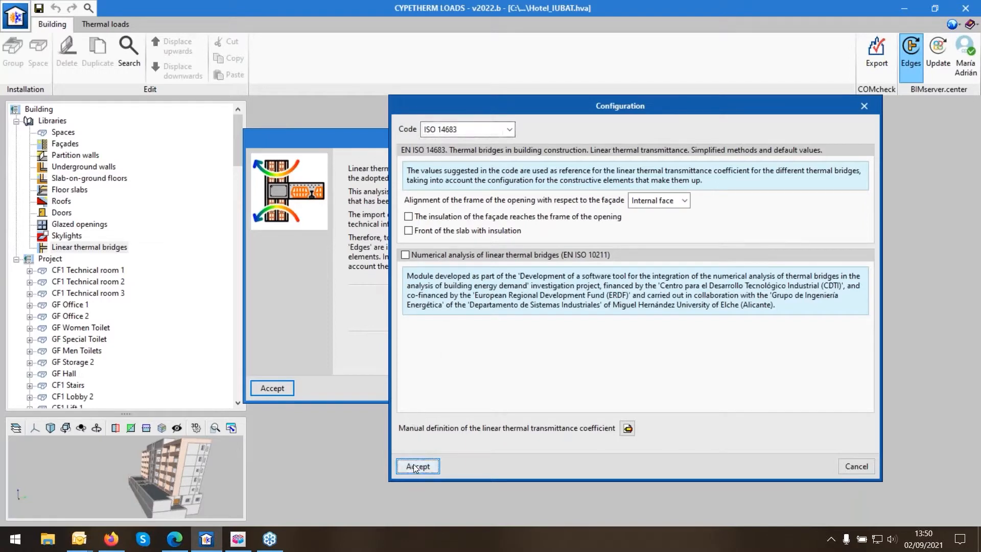
pyautogui.click(272, 388)
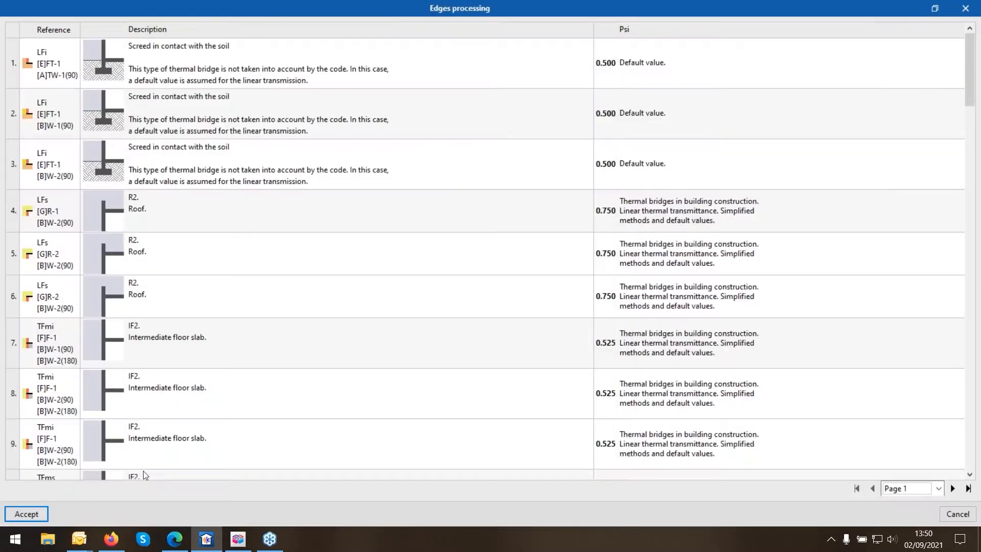
pyautogui.click(29, 514)
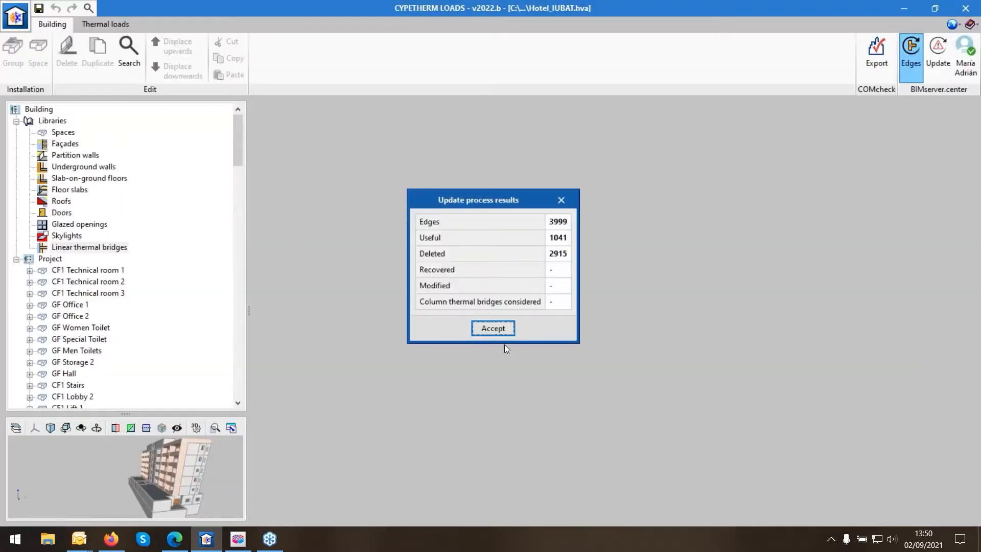
pyautogui.click(493, 328)
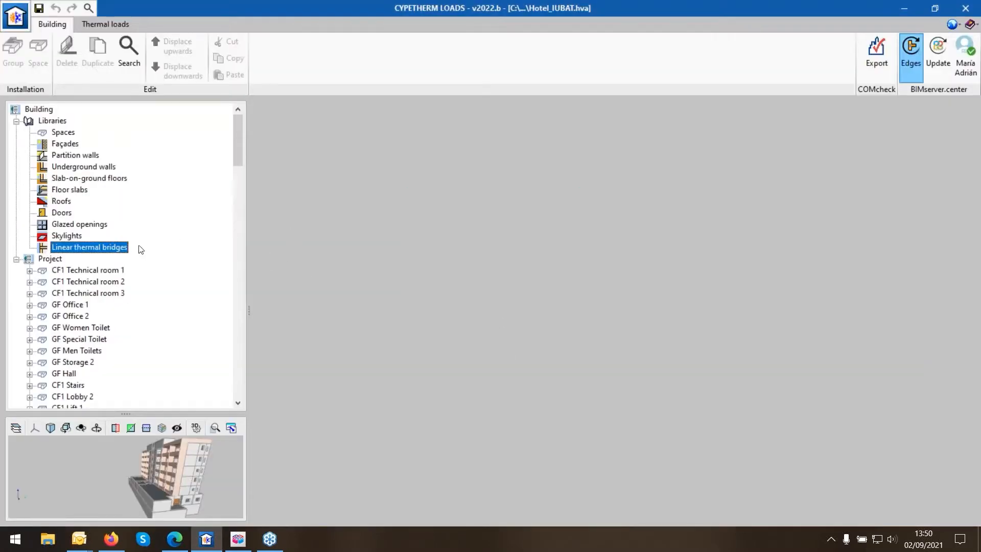
# Review the regenerated linear thermal bridges library and inspect the outgoing corner bridge LWo [A]TW-1-[B]W-1(90)
pyautogui.click(120, 248)
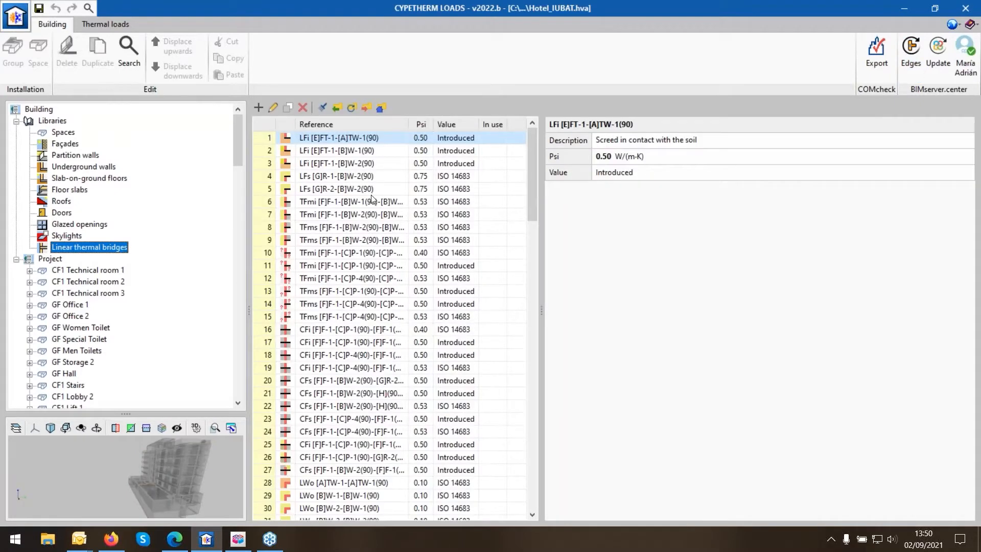
pyautogui.scroll(-15, 372, 200)
pyautogui.scroll(10, 374, 199)
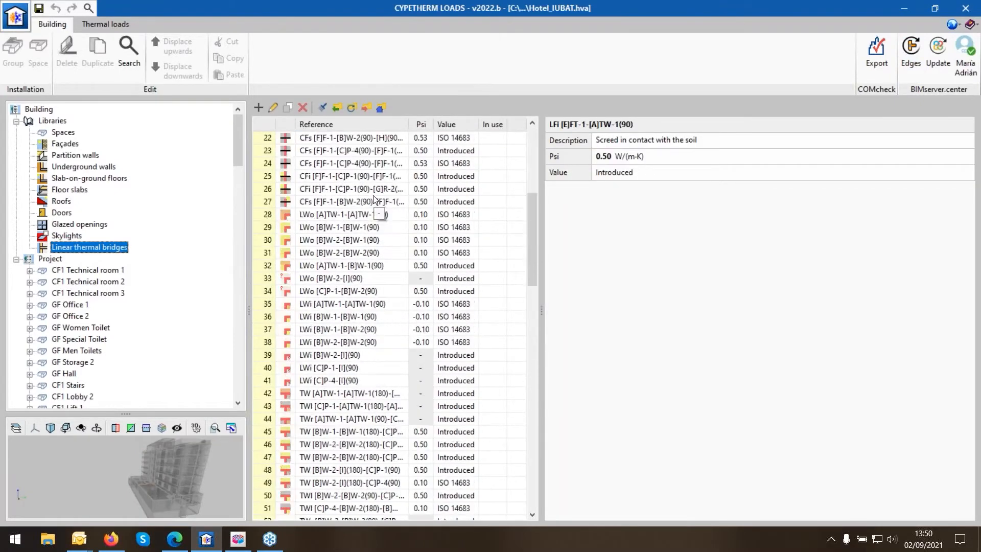
pyautogui.scroll(7, 374, 199)
pyautogui.scroll(-6, 347, 287)
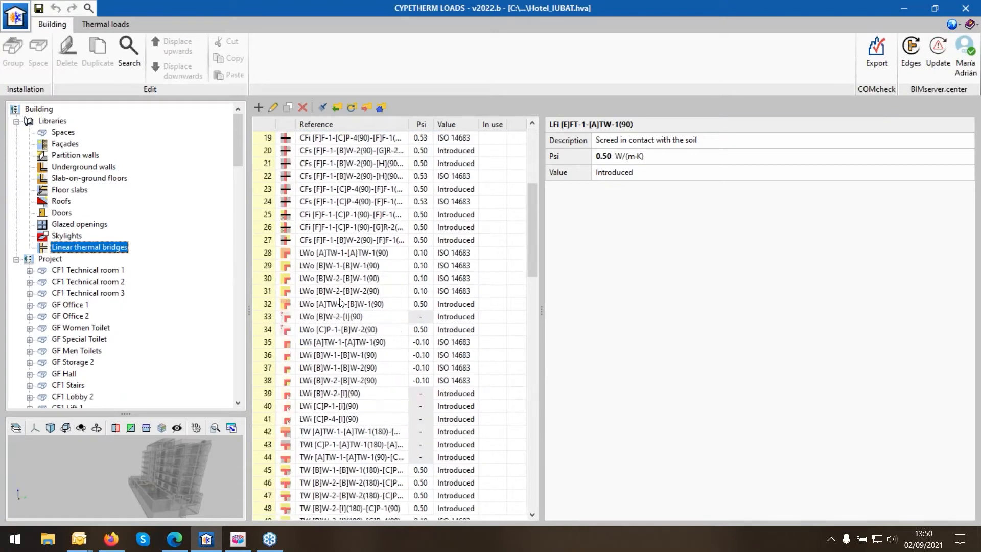
pyautogui.click(341, 303)
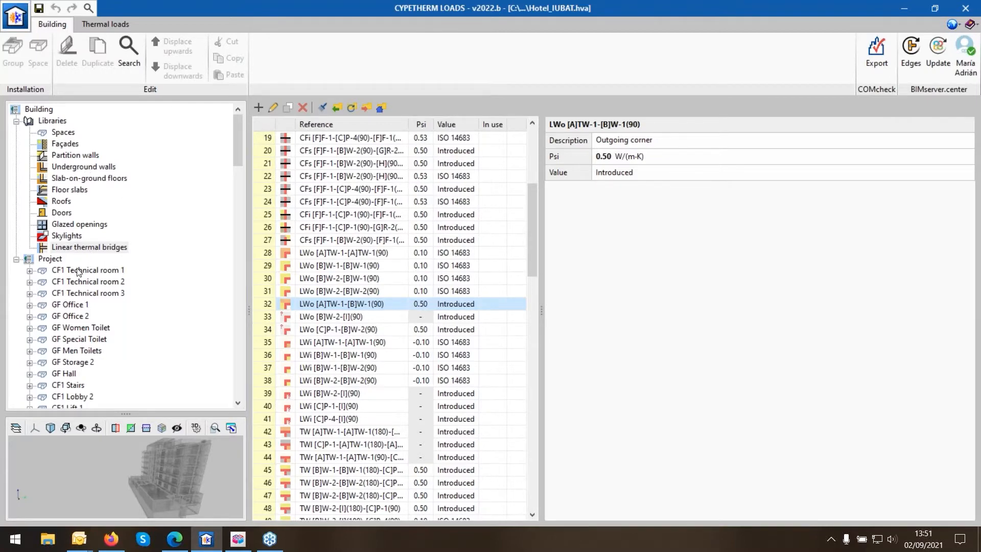
# Look over the project spaces, then show the thermal load zones with GF Office 2 collapsed under VRF
pyautogui.scroll(-4, 78, 272)
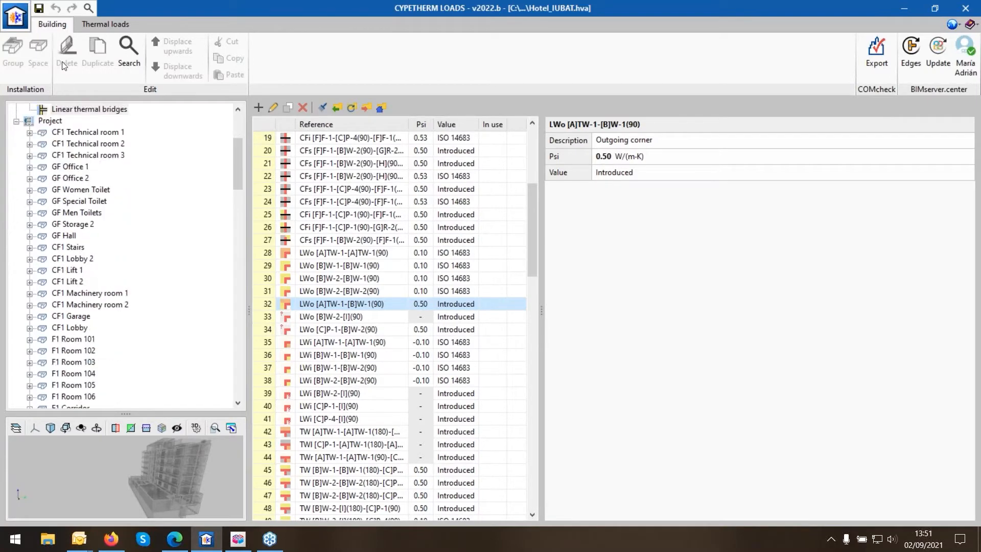
pyautogui.click(98, 31)
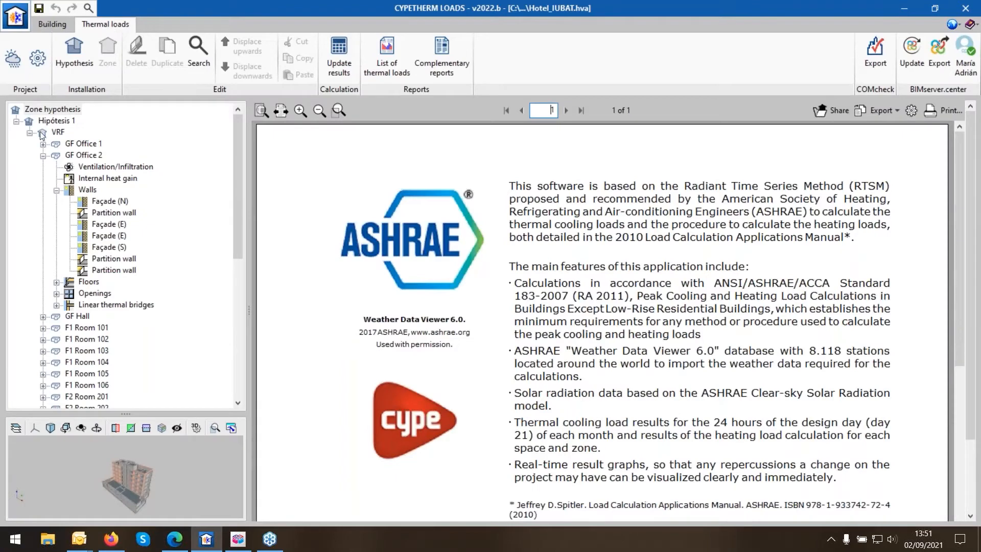
pyautogui.click(42, 155)
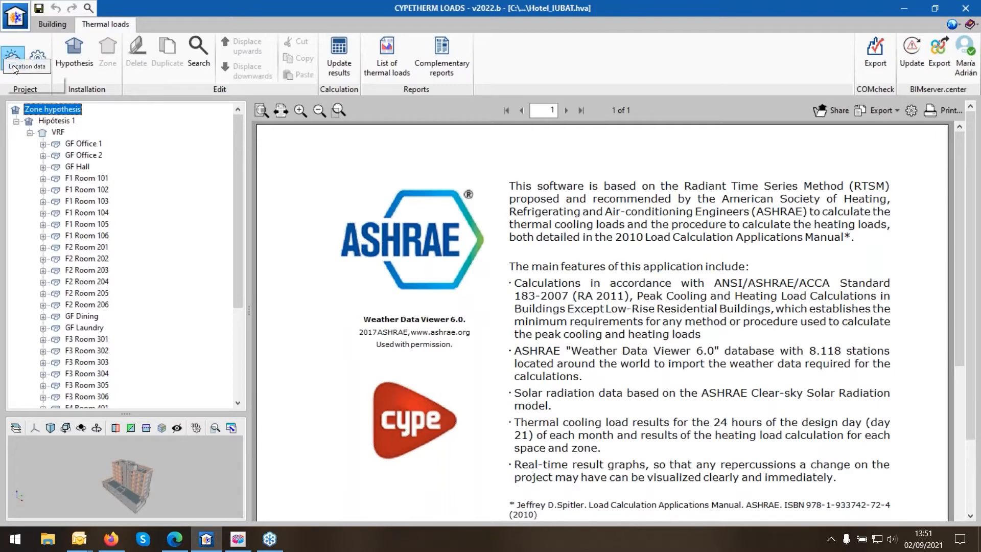
# Review the design conditions and internal heat gains of the CORRIDOR type in the building's spaces library
pyautogui.click(45, 21)
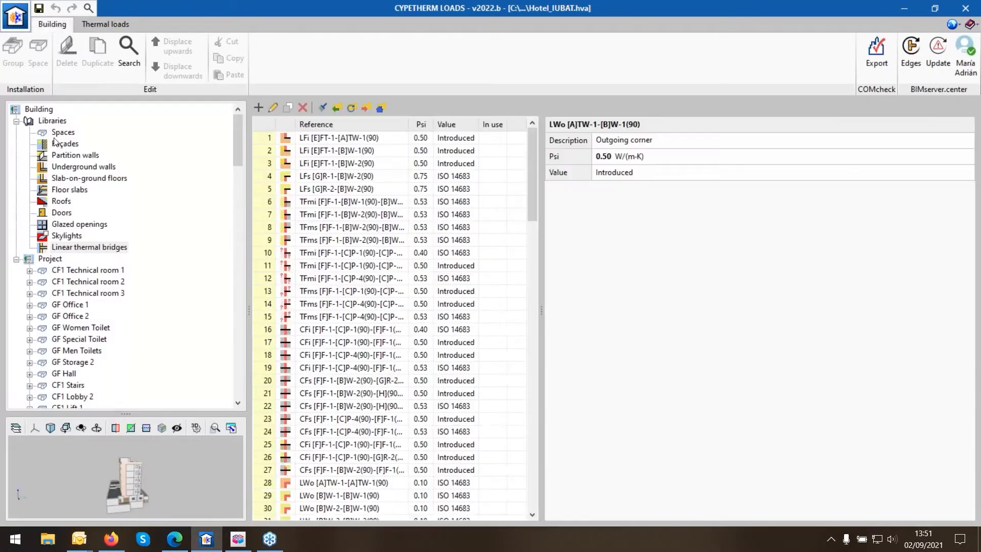
pyautogui.click(62, 132)
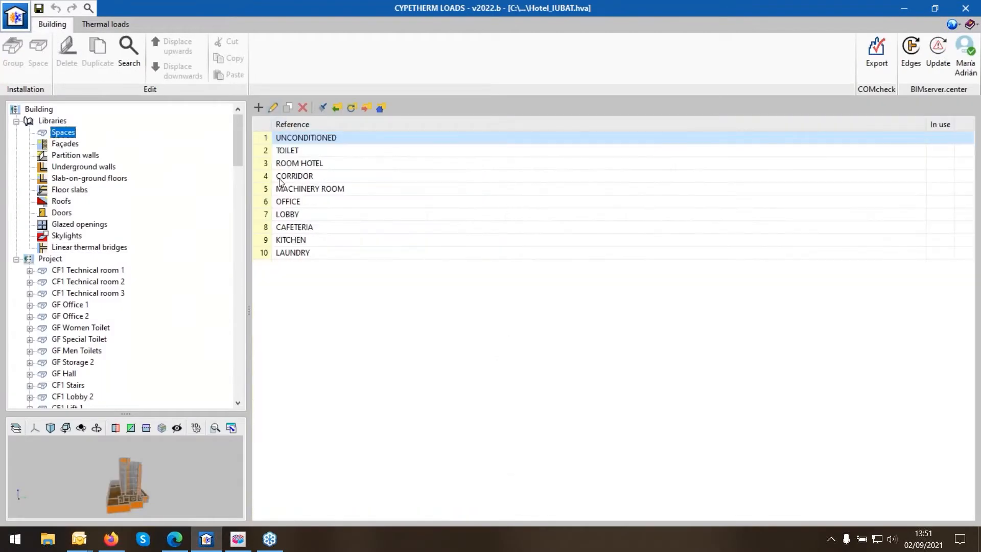
pyautogui.click(280, 181)
pyautogui.click(272, 109)
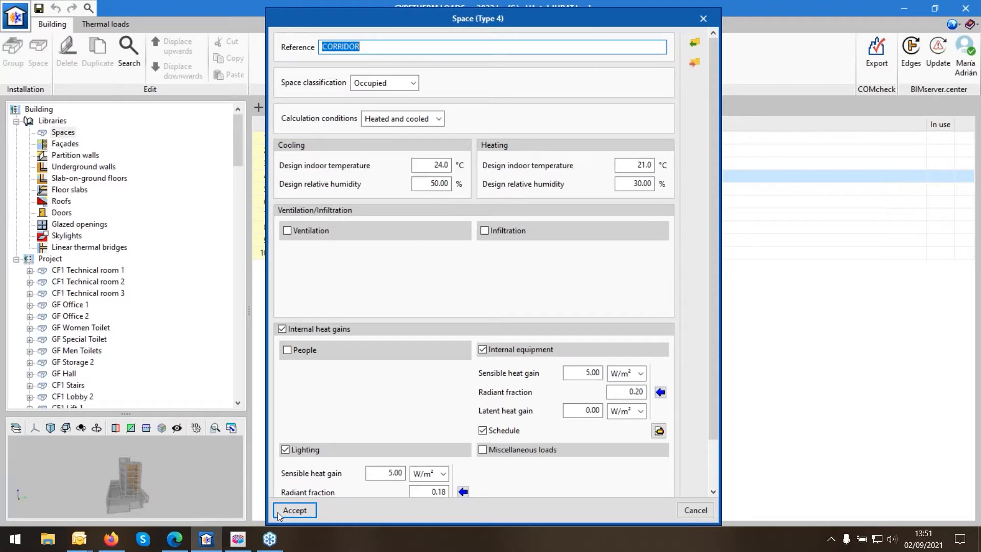
pyautogui.click(295, 510)
# Open the thermal load project's location data and examine the design dry-bulb temperatures for March to May
pyautogui.click(90, 23)
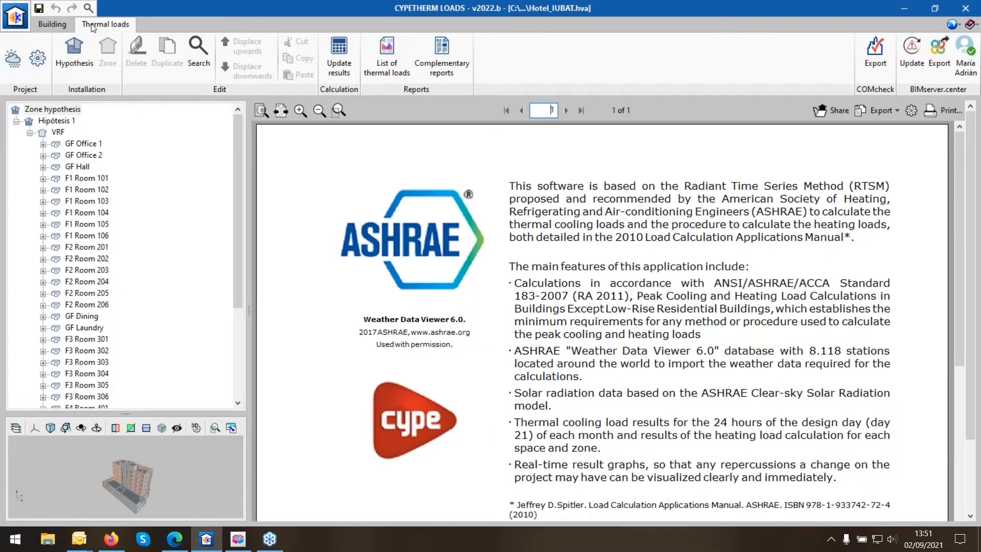
pyautogui.click(12, 58)
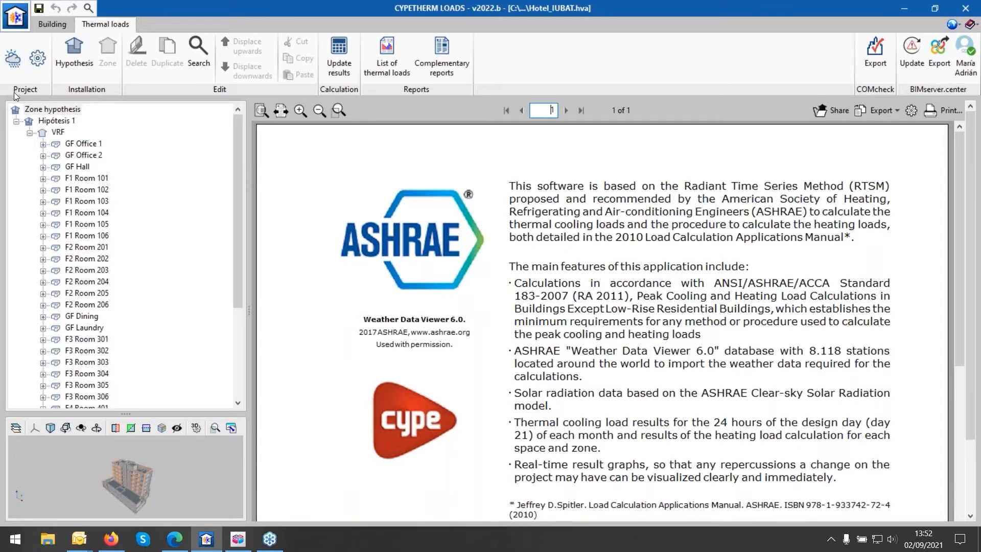
pyautogui.click(13, 57)
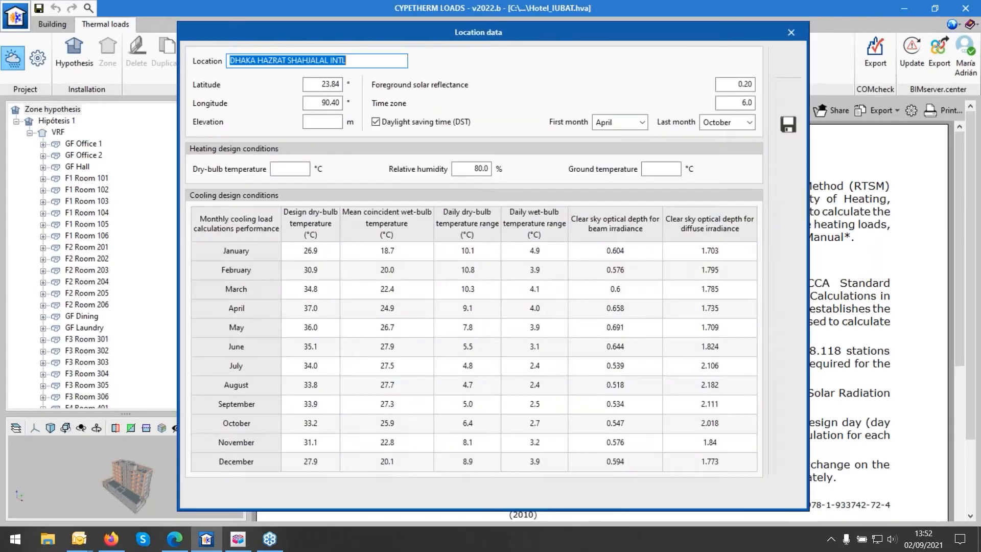
pyautogui.click(312, 289)
pyautogui.click(312, 309)
pyautogui.click(311, 328)
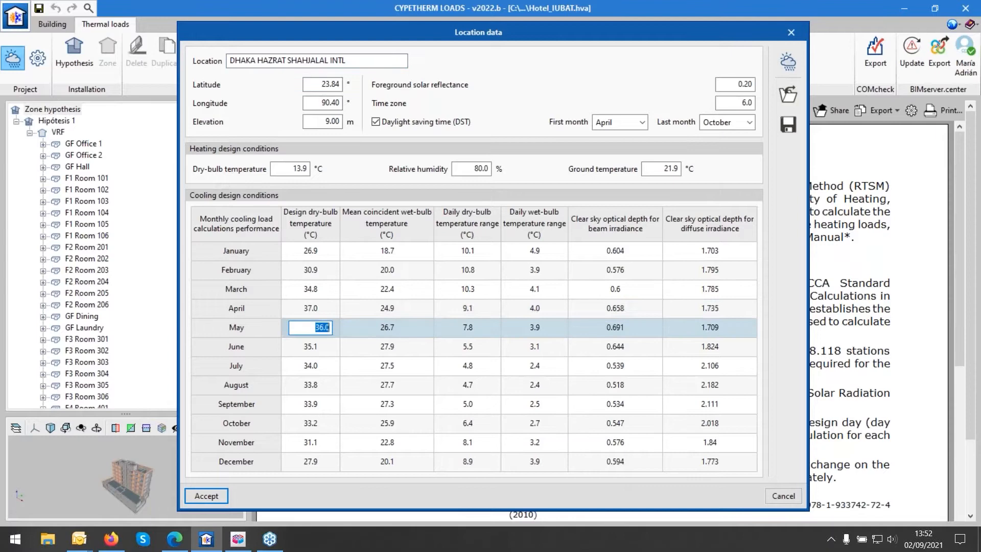
# Examine the monthly cooling design conditions, including temperature ranges, clear sky optical depths and mean coincident wet-bulb temperatures
pyautogui.click(444, 308)
pyautogui.click(589, 347)
pyautogui.click(636, 365)
pyautogui.click(635, 403)
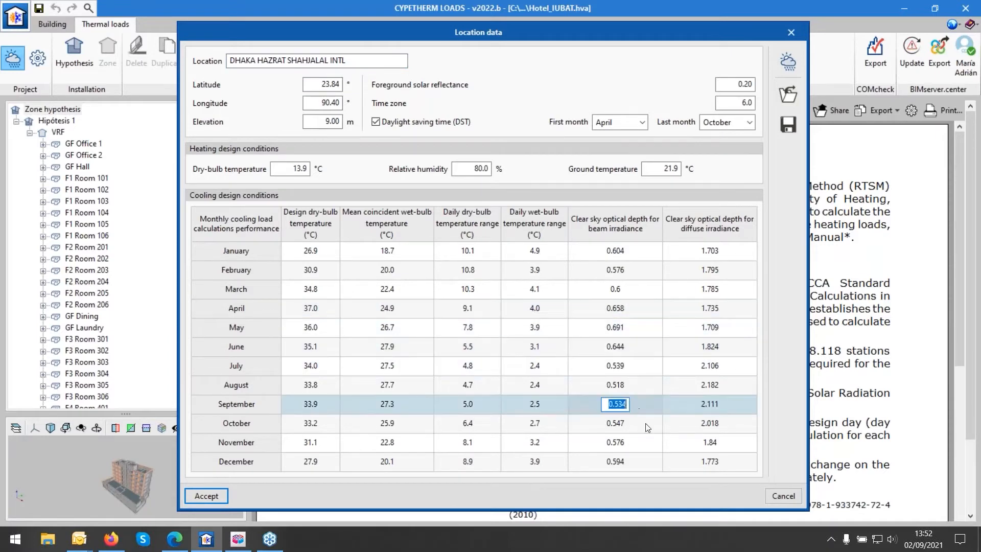
pyautogui.click(682, 427)
pyautogui.click(705, 403)
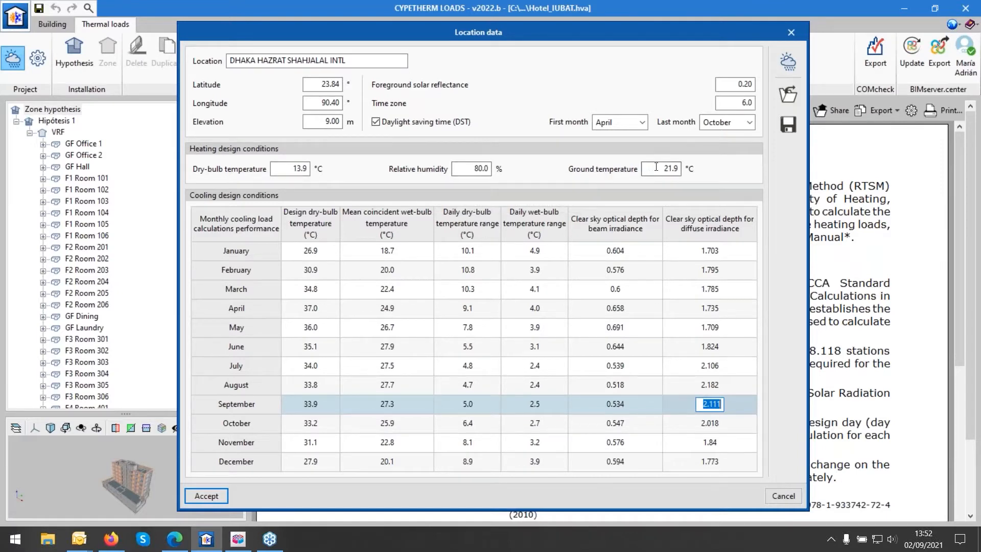
pyautogui.click(367, 294)
pyautogui.click(376, 311)
pyautogui.click(380, 362)
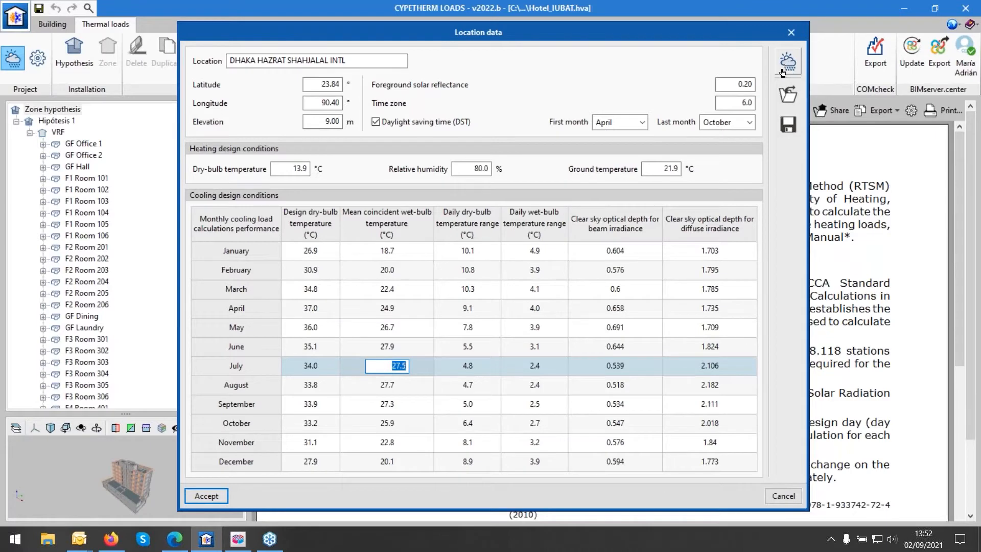
# Import the ASHRAE weather data of the DHAKA HAZRAT SHAHJALAL INTL station, under region 2 - ASIA and country Bangladesh
pyautogui.click(788, 61)
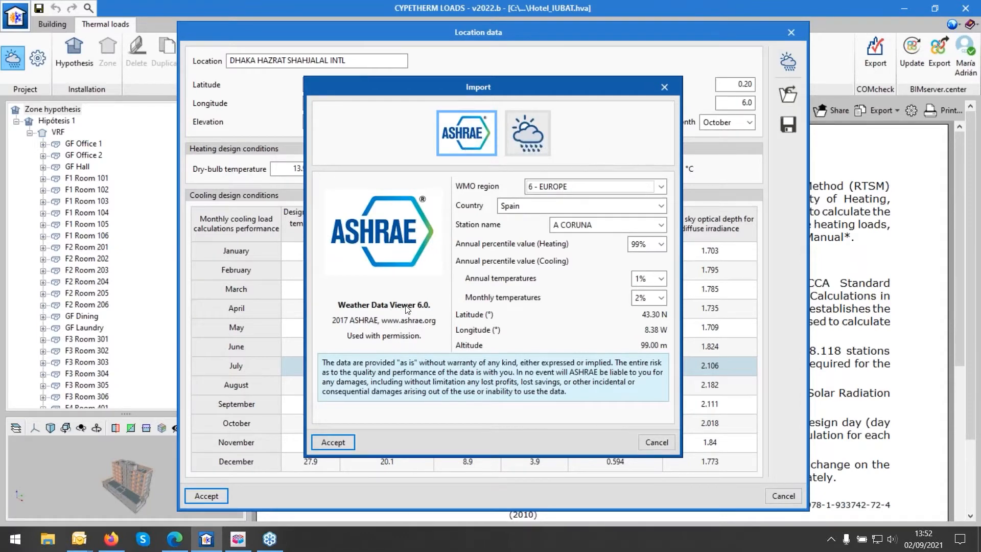
pyautogui.click(556, 187)
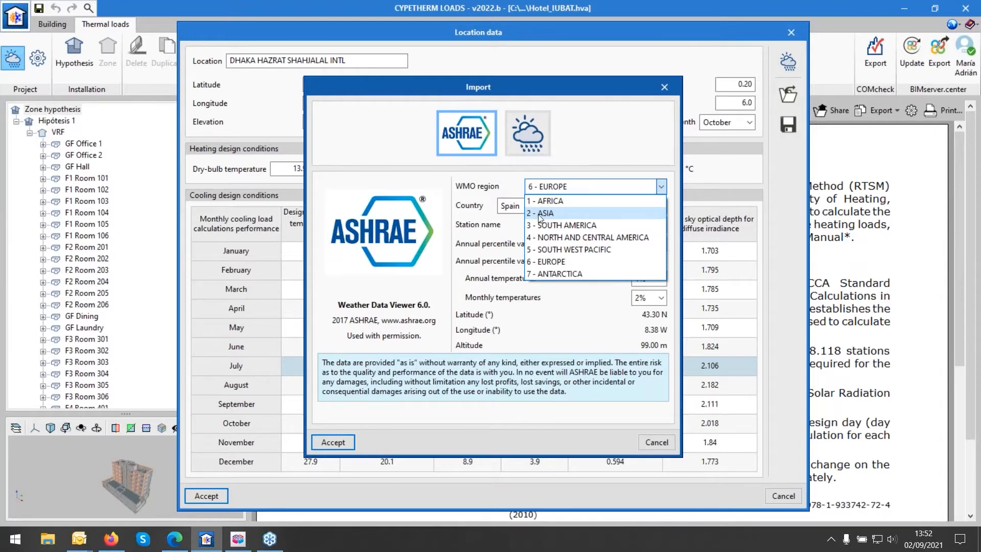
pyautogui.click(537, 214)
pyautogui.click(535, 206)
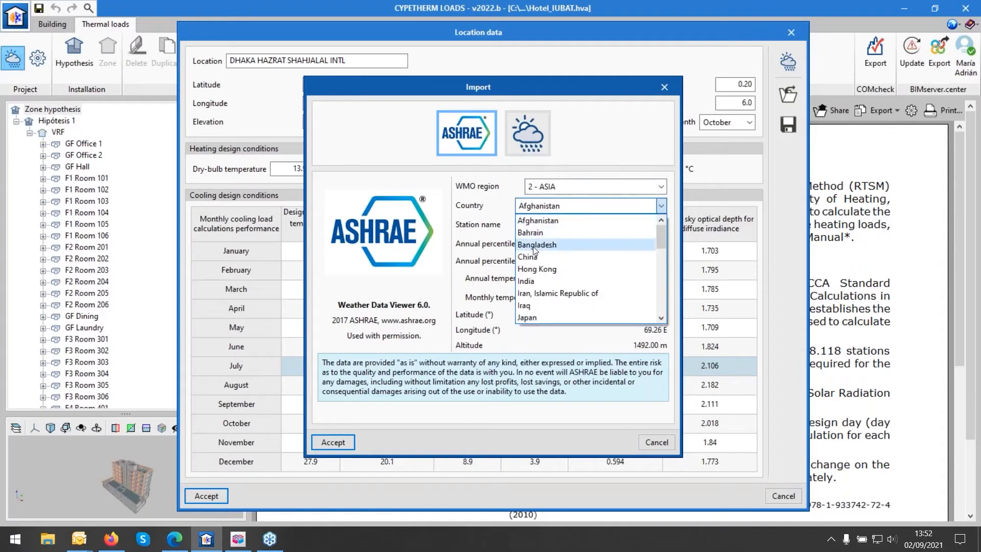
pyautogui.click(535, 245)
pyautogui.click(549, 226)
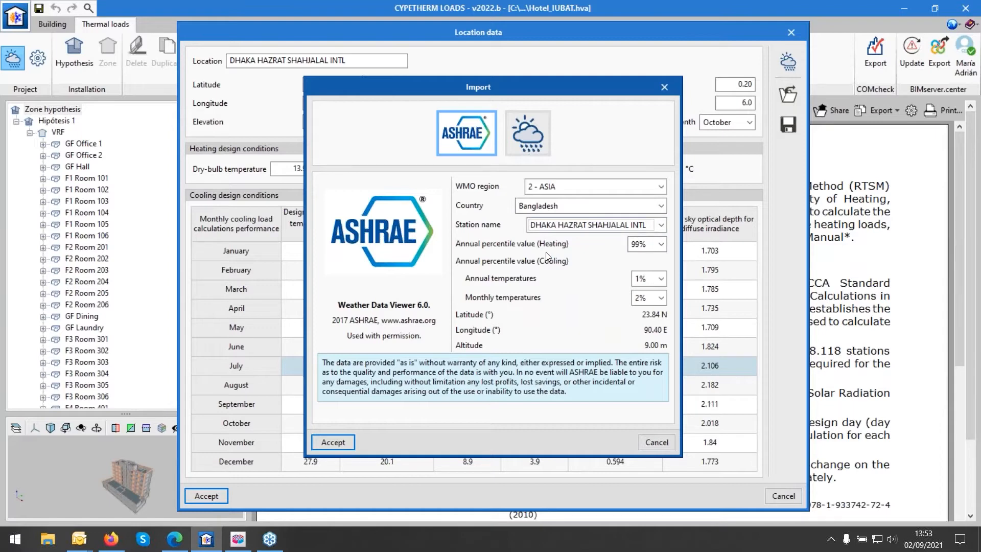
pyautogui.click(333, 443)
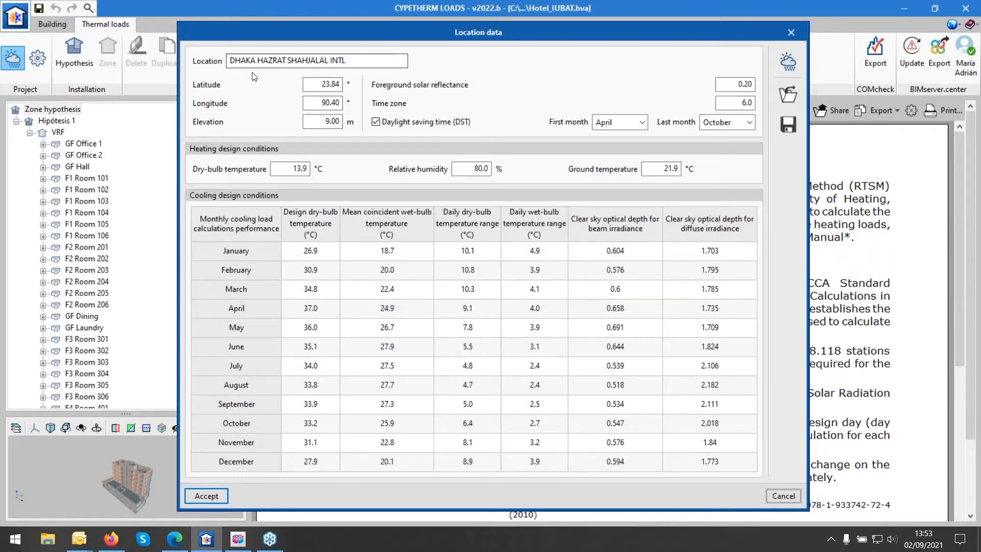
# Check the April to June design dry-bulb temperatures and look at the file export and import options for the location data
pyautogui.click(305, 313)
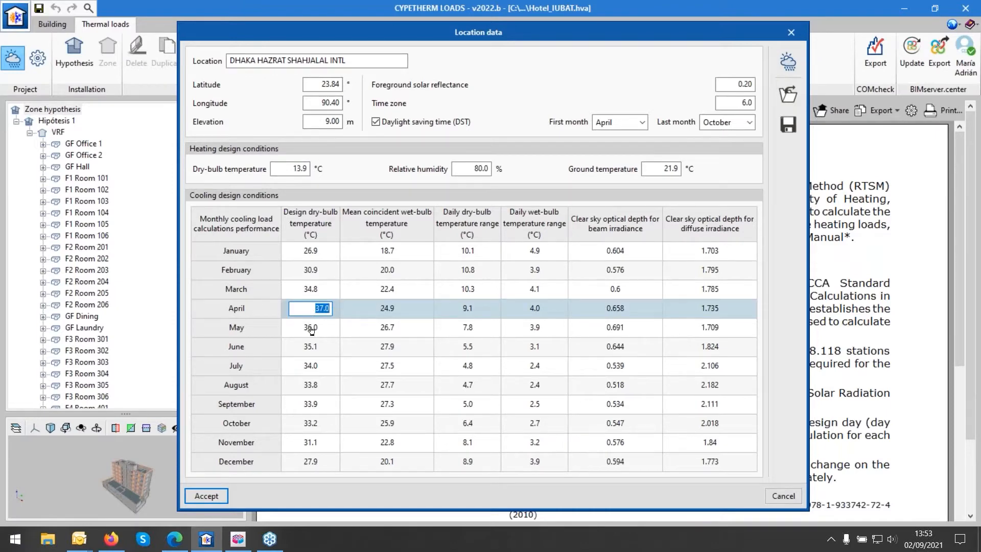
pyautogui.click(311, 329)
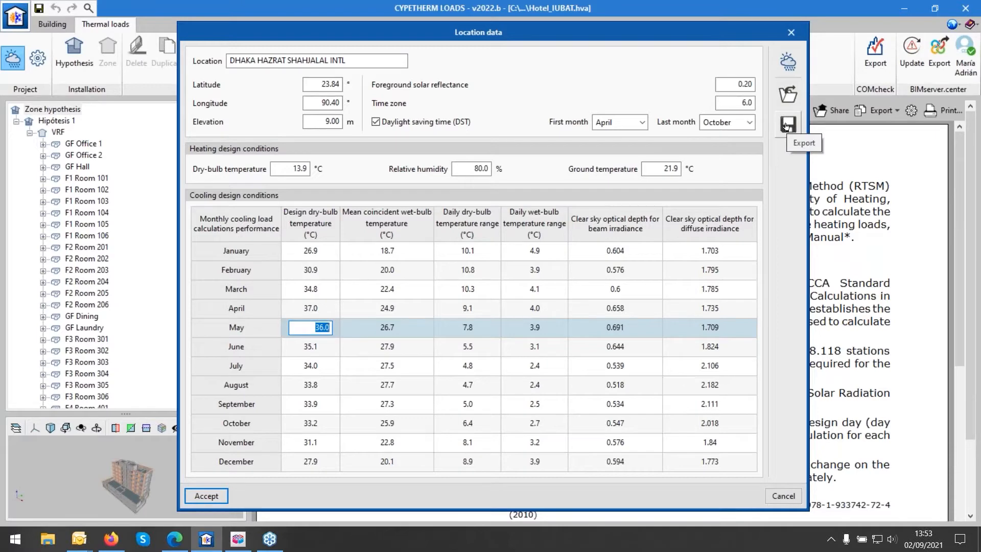
pyautogui.click(787, 125)
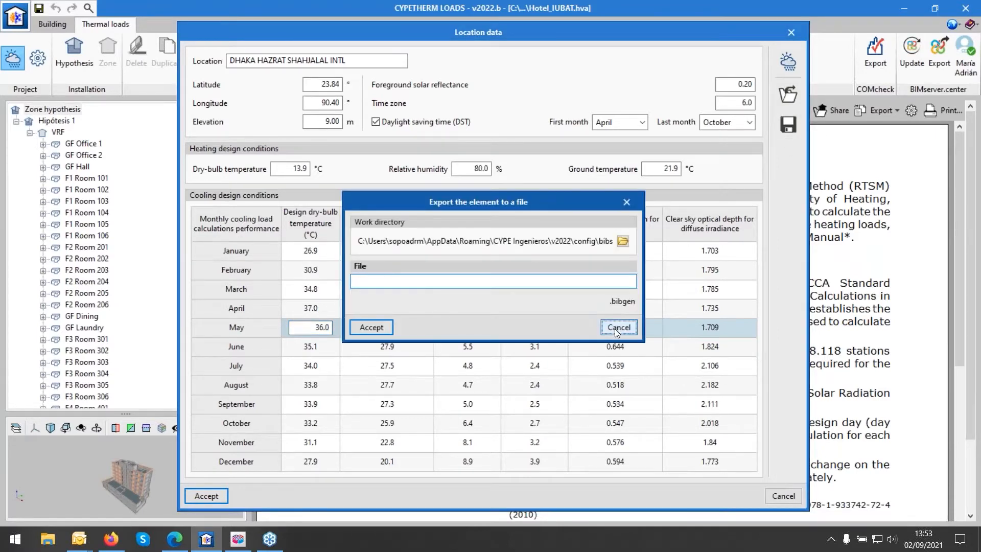
pyautogui.click(617, 327)
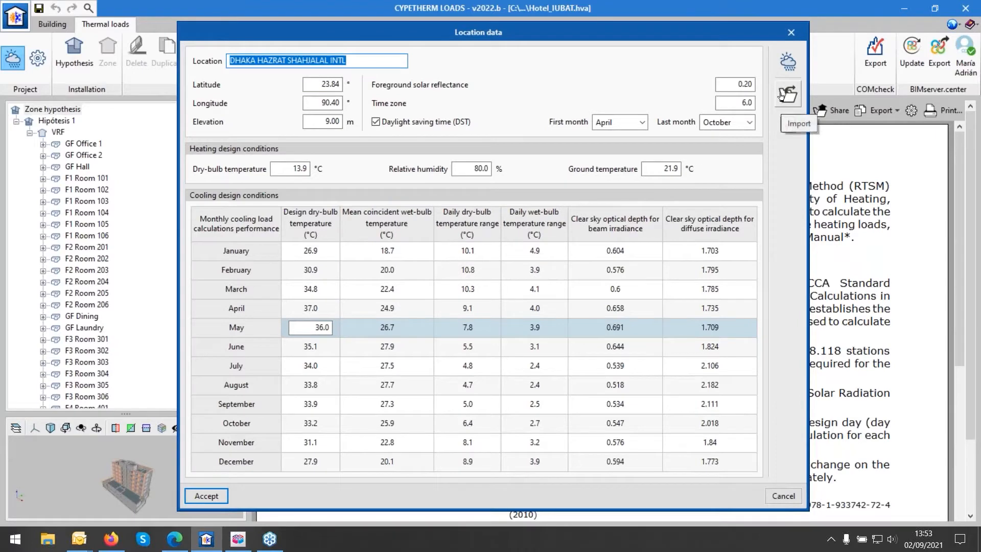
pyautogui.click(780, 102)
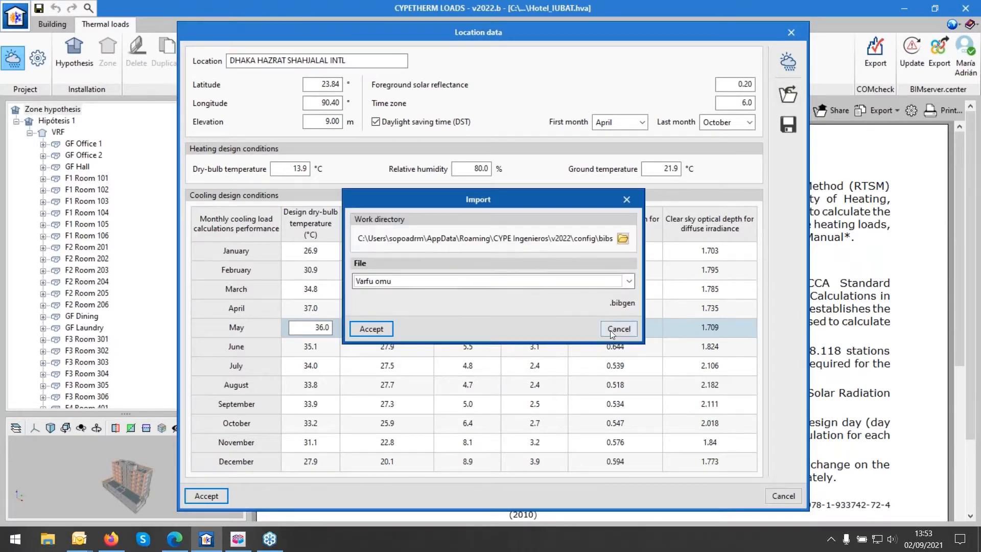
pyautogui.click(611, 329)
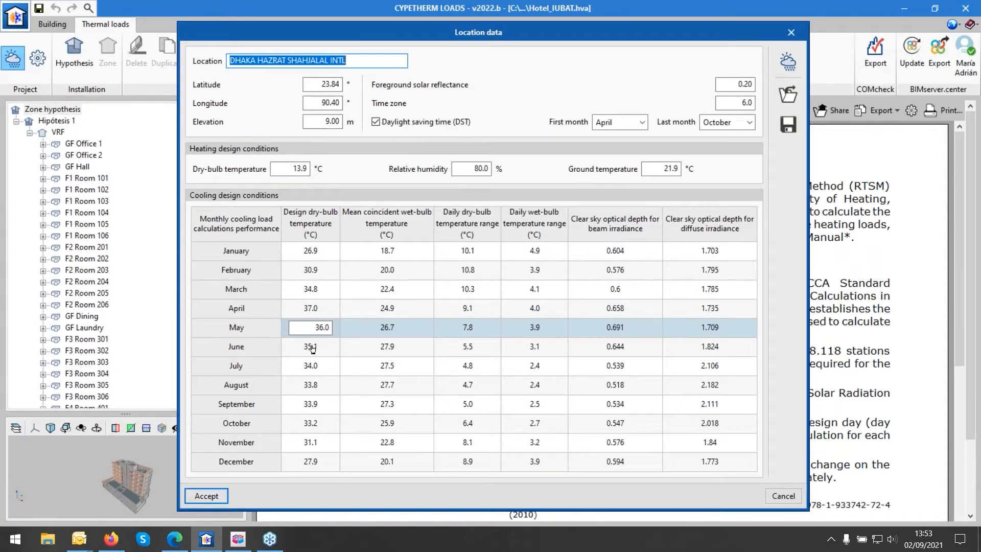
pyautogui.click(312, 347)
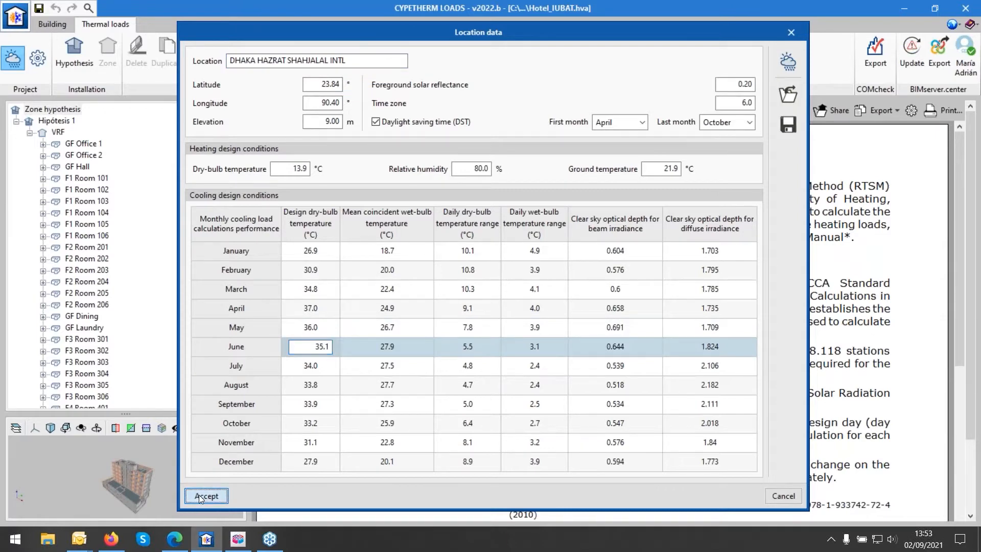
# Accept the location data and show the January cooling load charts of GF Office 2 and GF Office 1
pyautogui.click(199, 496)
pyautogui.click(67, 155)
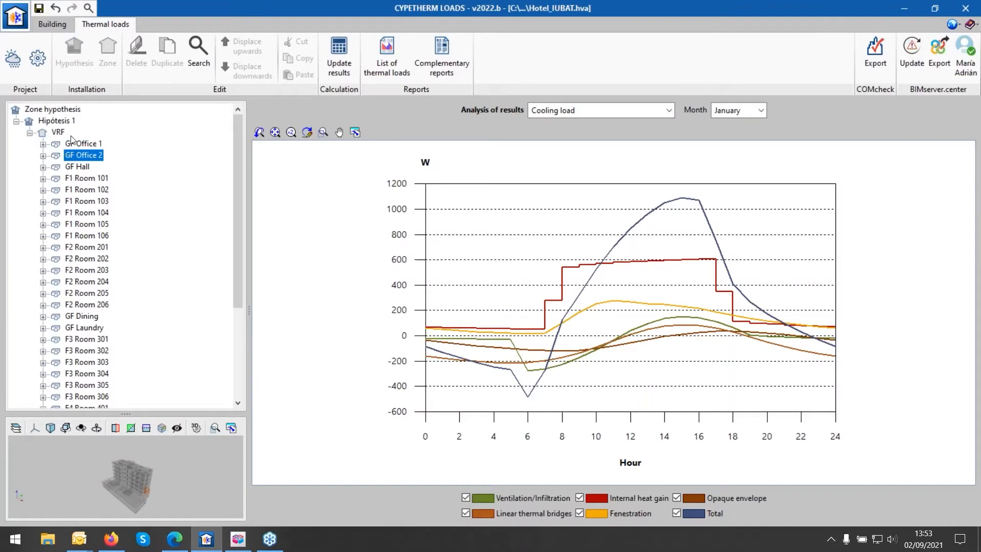
pyautogui.click(74, 145)
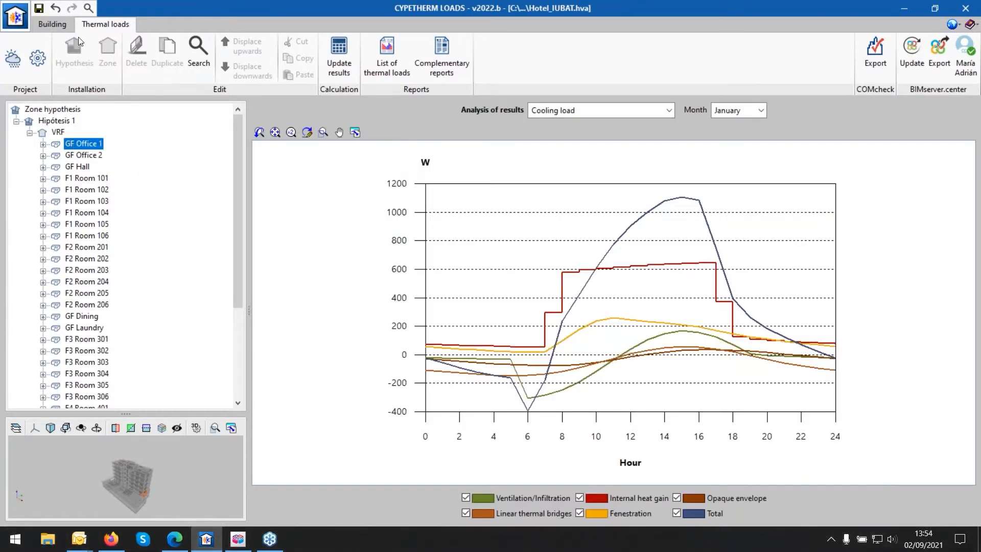
# Look through the building's construction libraries and review the layer definition of partition wall P-2
pyautogui.click(53, 24)
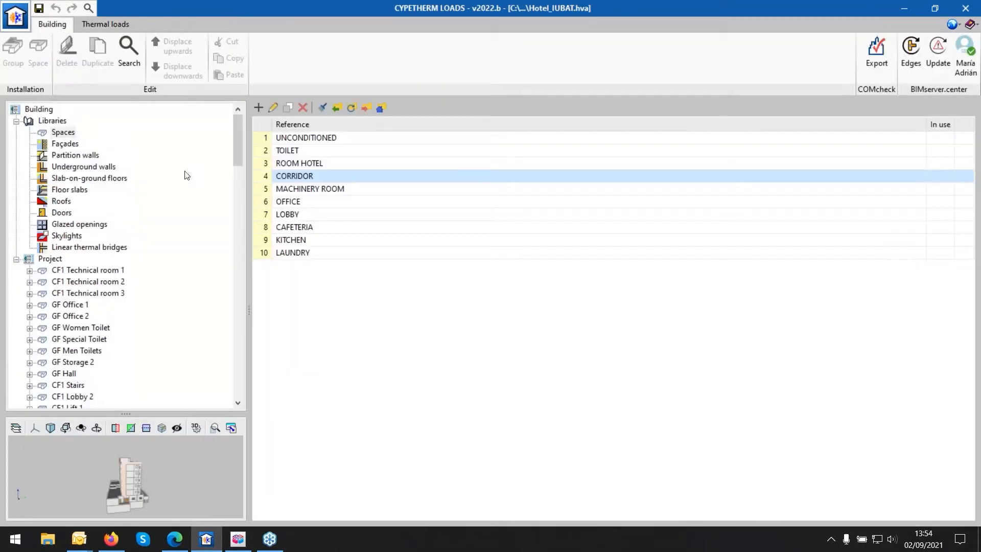
pyautogui.click(69, 189)
pyautogui.click(72, 167)
pyautogui.click(72, 156)
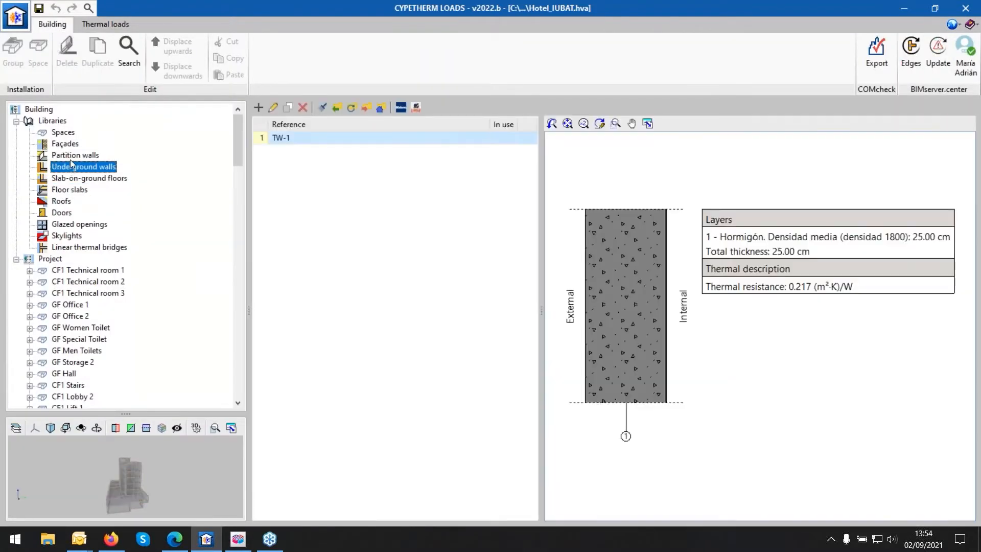
pyautogui.click(273, 108)
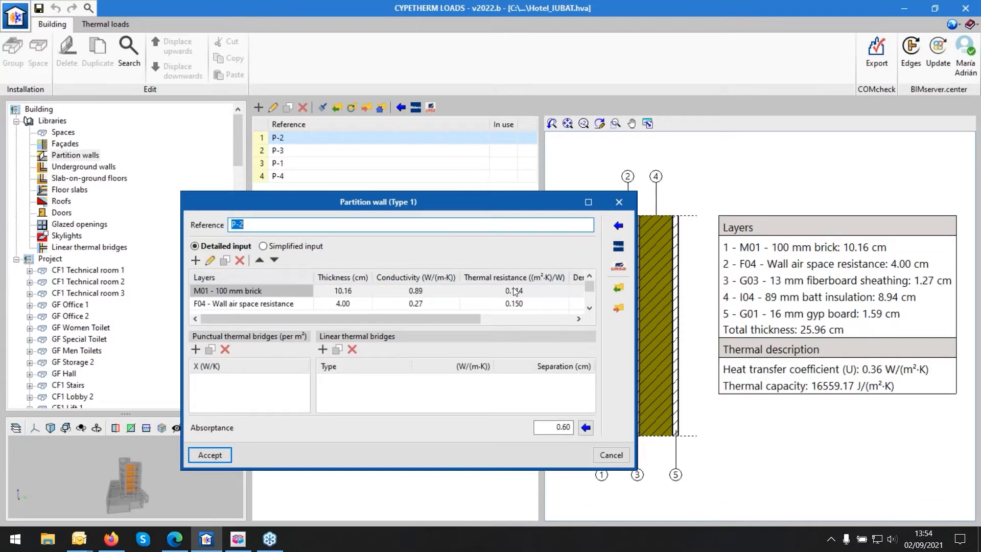
pyautogui.click(210, 454)
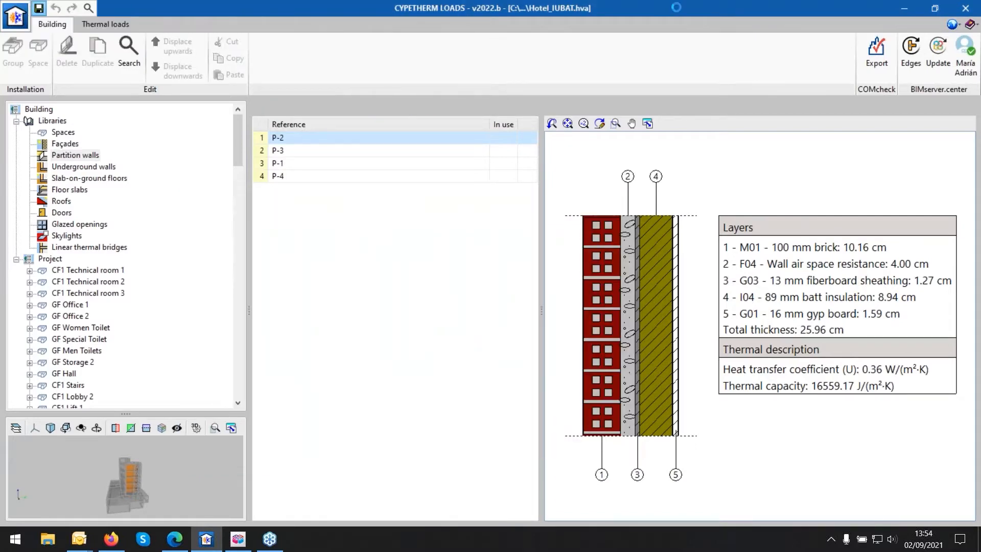
# Review the primary, general and thermal measure units, including the unit options available for thermal transmittance
pyautogui.click(954, 25)
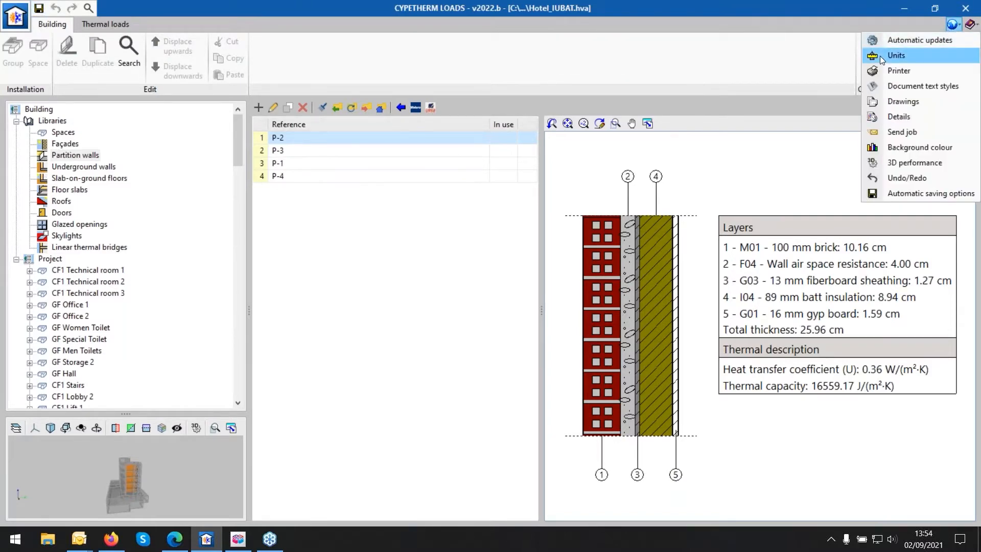
pyautogui.click(897, 55)
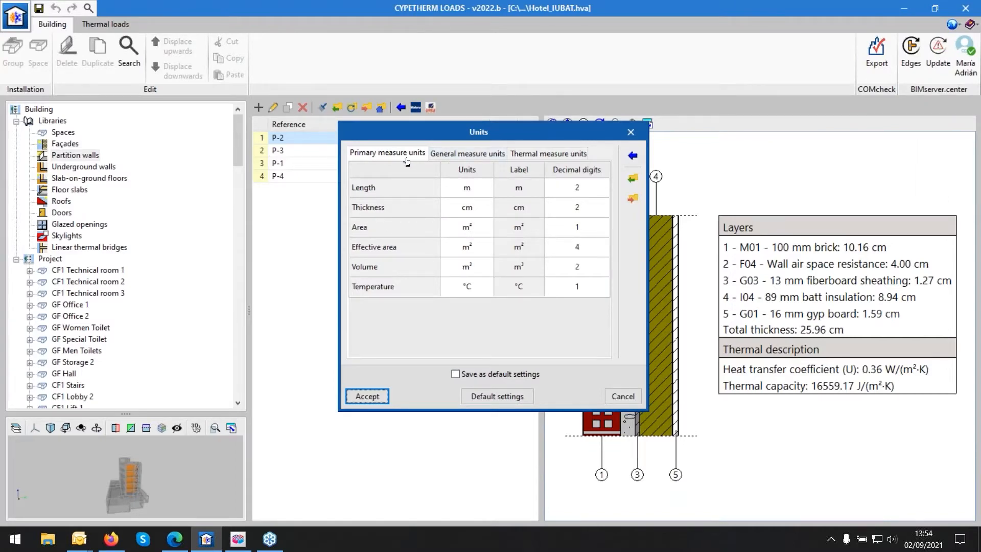
pyautogui.click(445, 155)
pyautogui.click(546, 155)
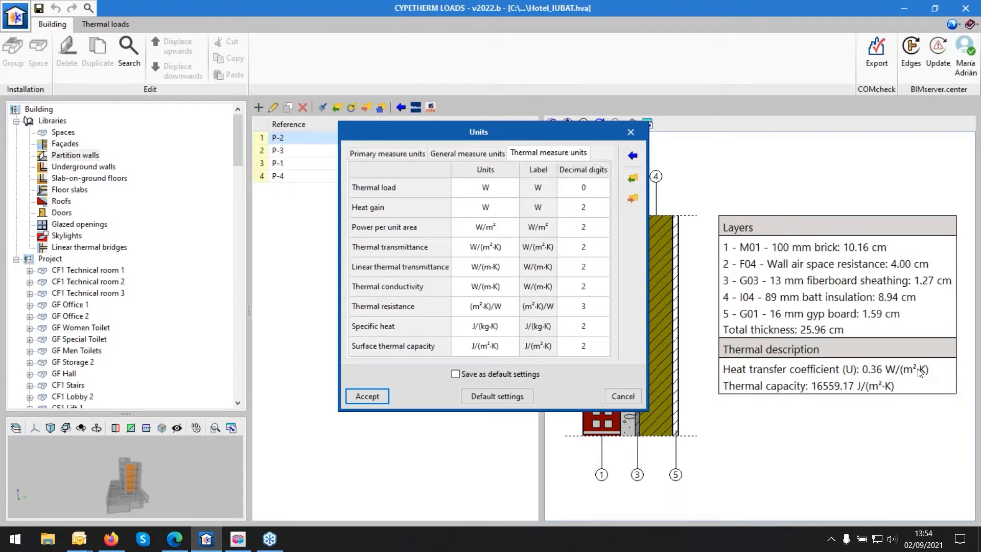
pyautogui.click(497, 254)
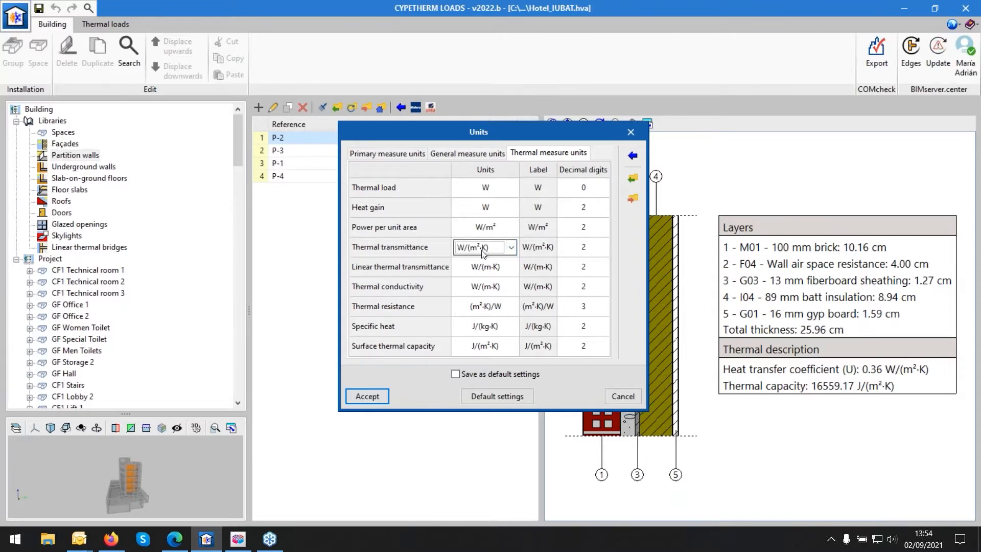
pyautogui.click(510, 248)
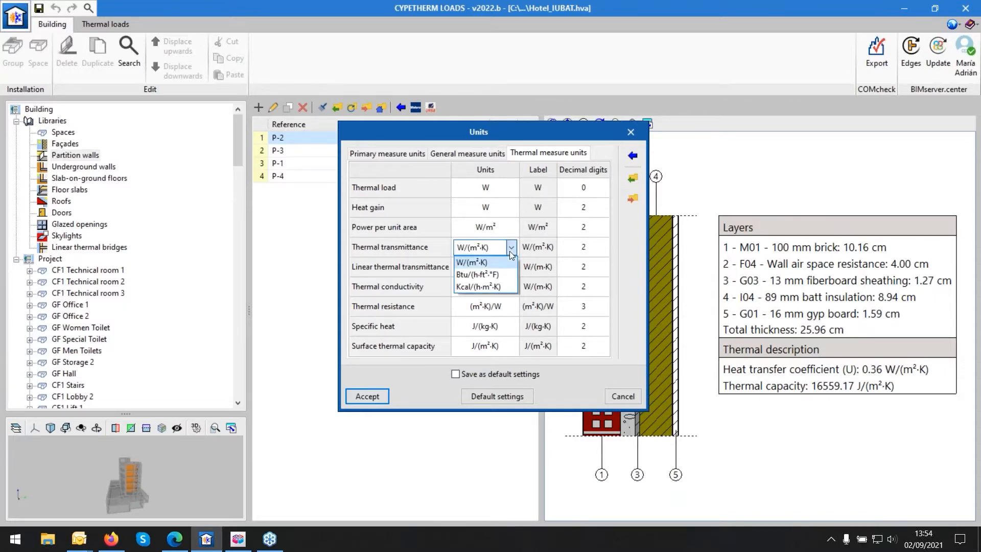
pyautogui.click(511, 253)
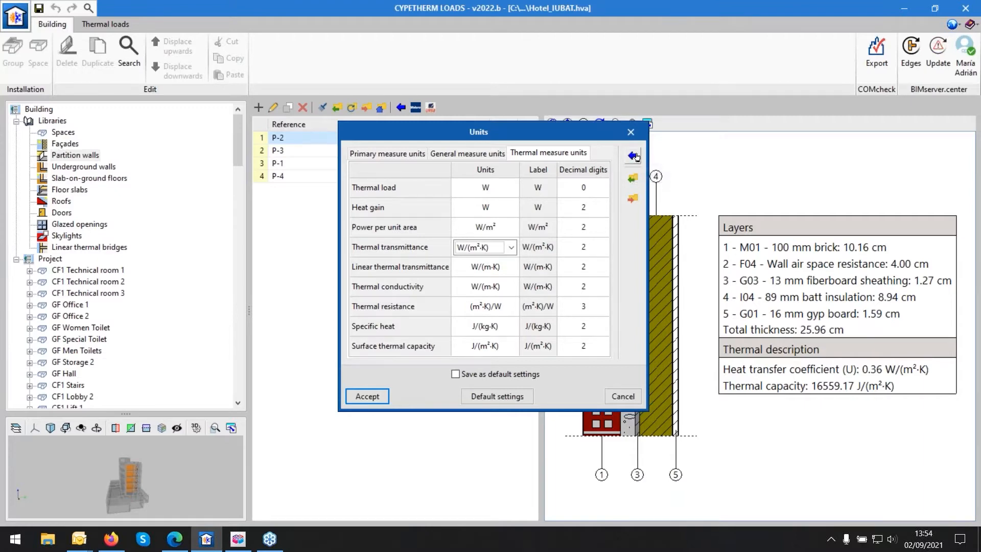
# Switch the project's units to the I-P system, check the converted general and thermal units, and apply them
pyautogui.click(632, 156)
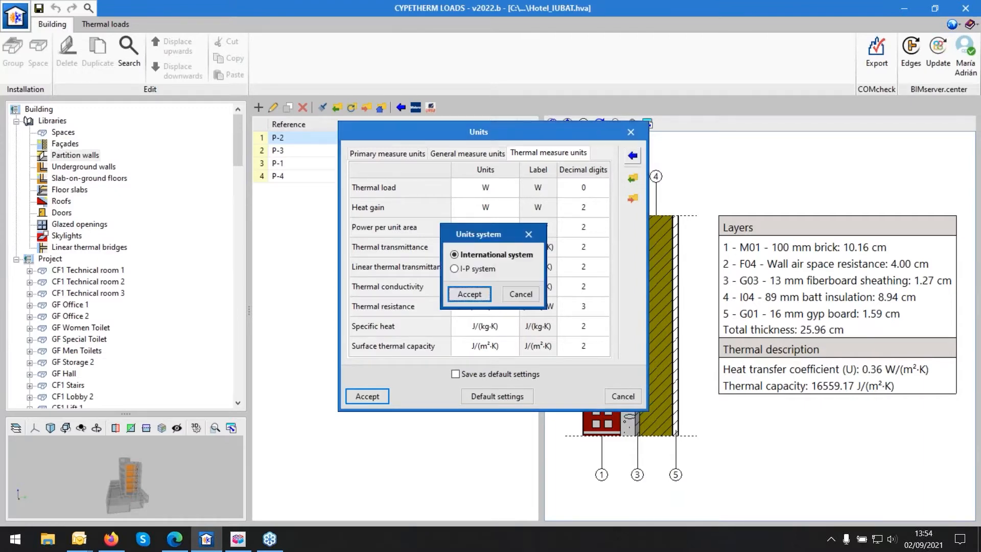
pyautogui.click(465, 271)
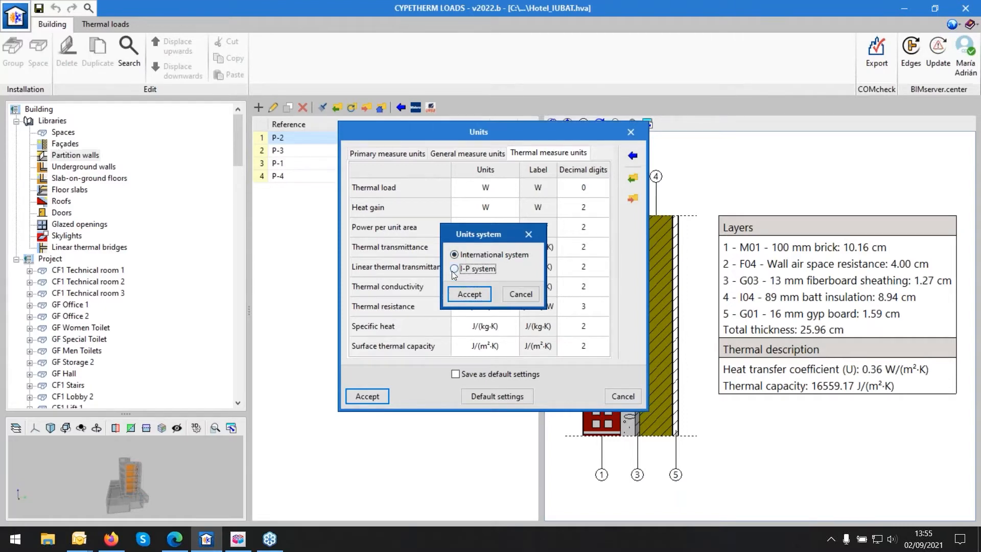
pyautogui.click(468, 295)
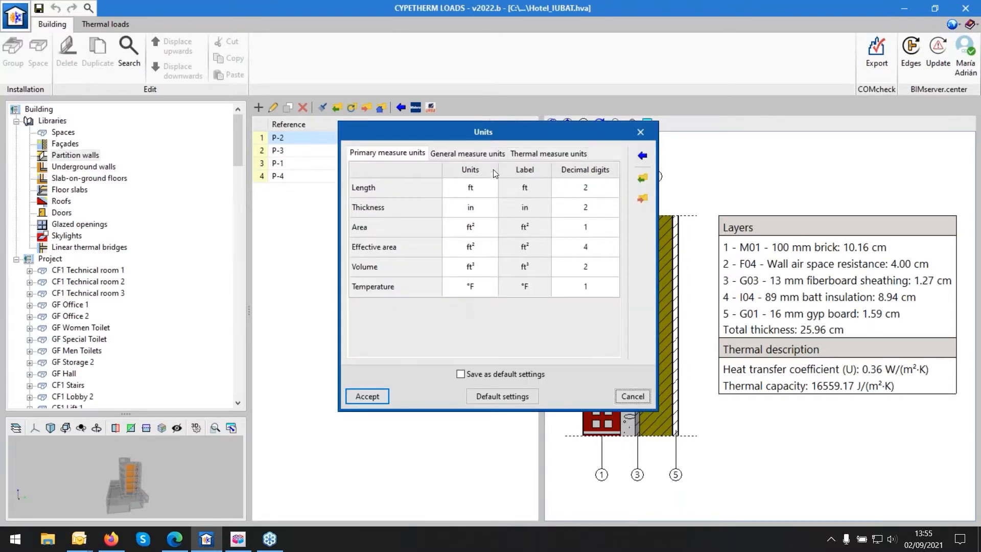
pyautogui.click(483, 153)
pyautogui.click(524, 155)
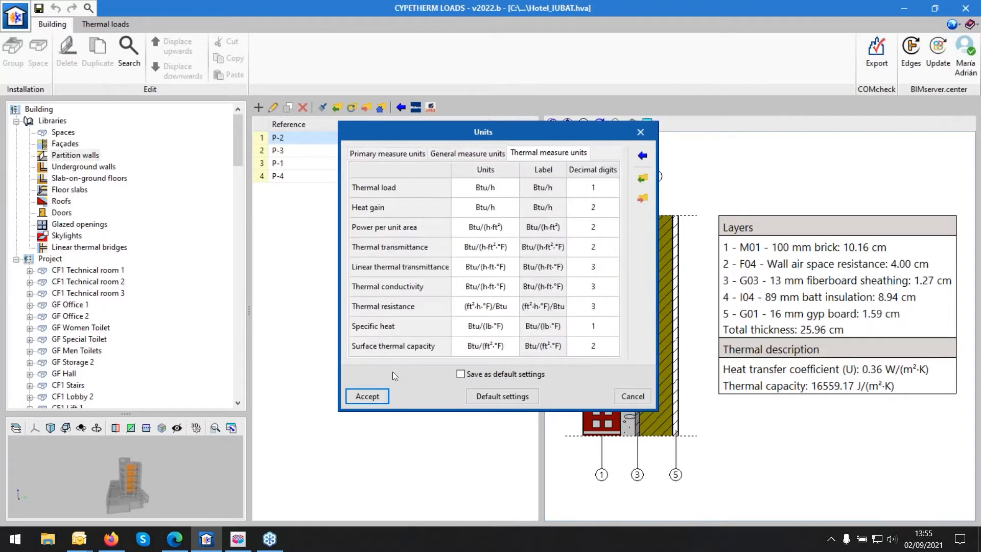
pyautogui.click(367, 396)
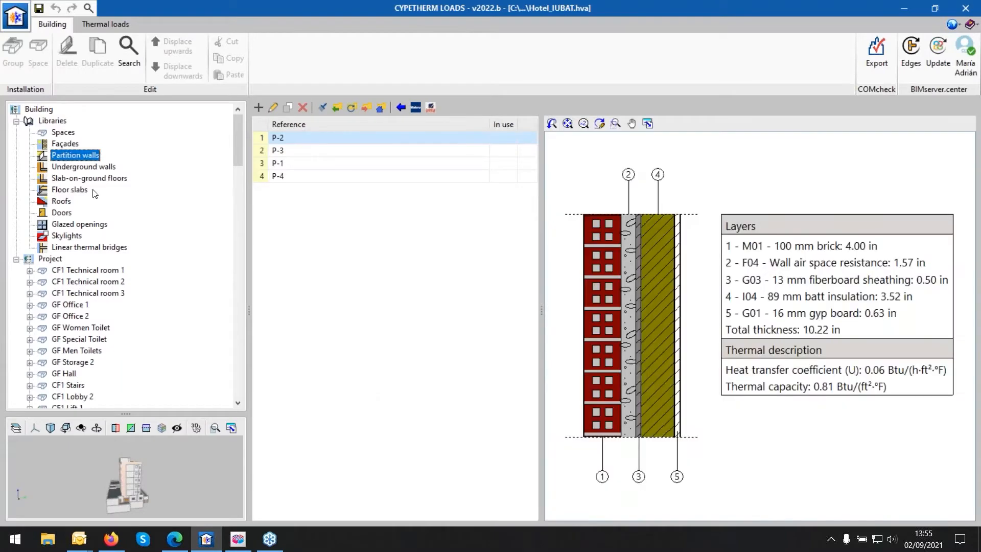
# Review the layers of façade W-2 in the façades library, then save the project
pyautogui.click(65, 144)
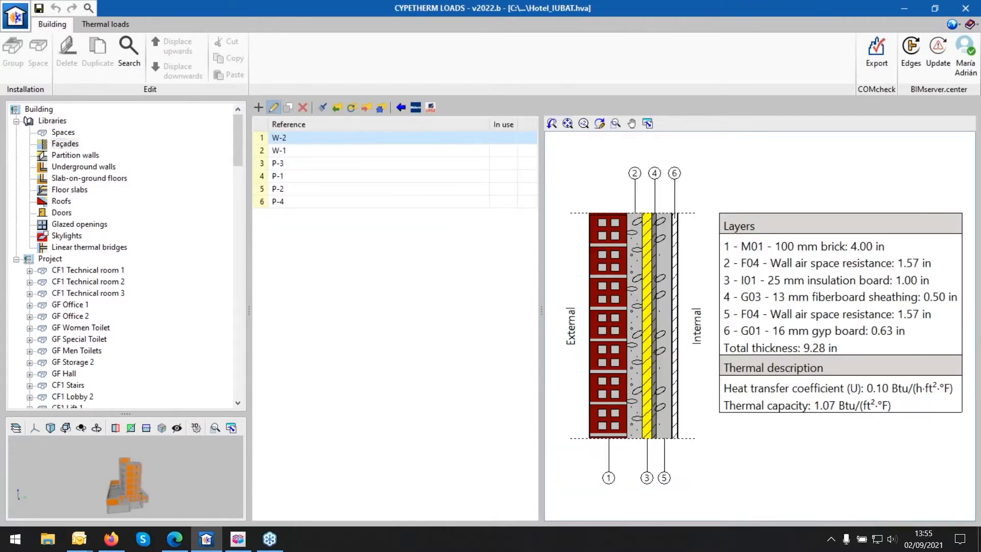
pyautogui.click(275, 108)
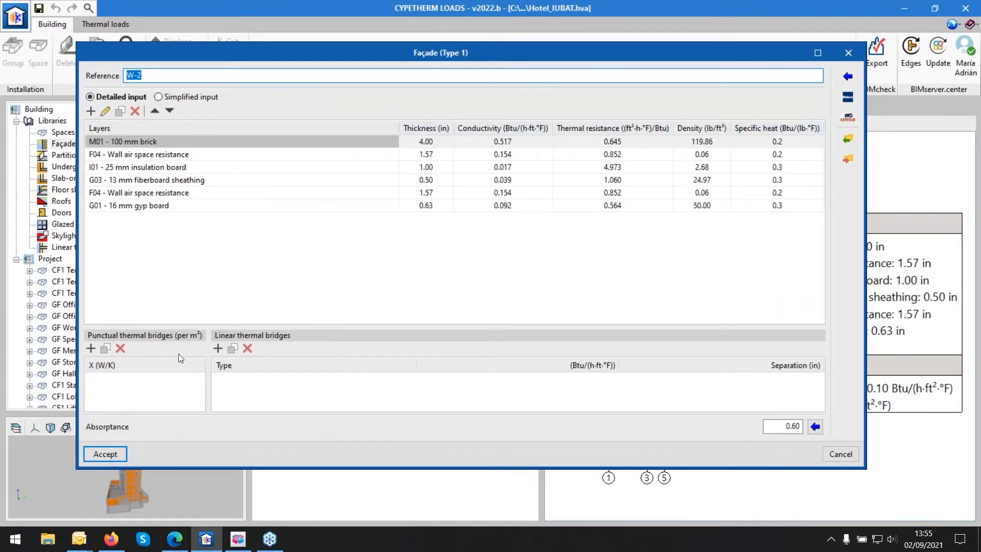
pyautogui.click(109, 453)
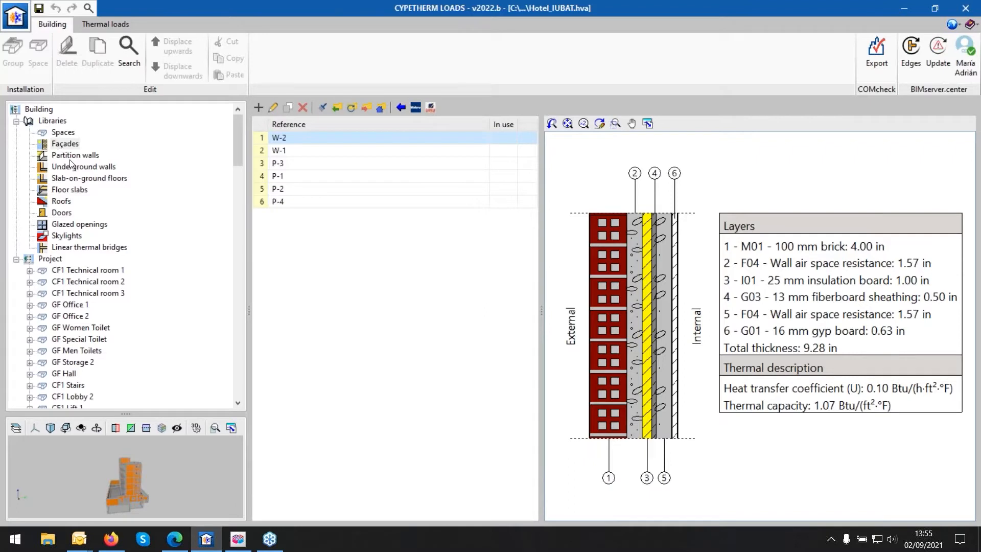
pyautogui.click(39, 8)
# Open the thermal load calculation options and keep ASHRAE as the analysis method for heating loads
pyautogui.click(89, 25)
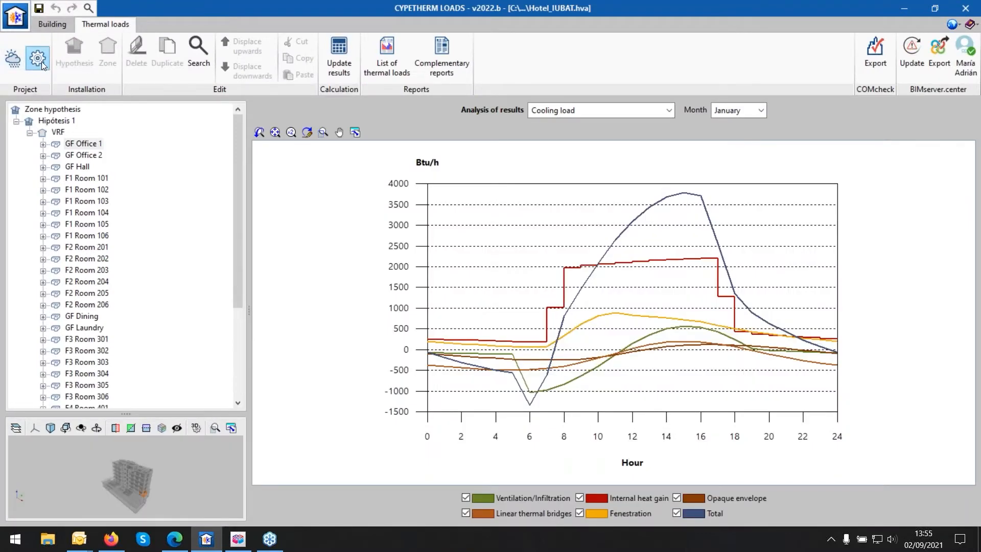
pyautogui.click(36, 67)
pyautogui.click(38, 60)
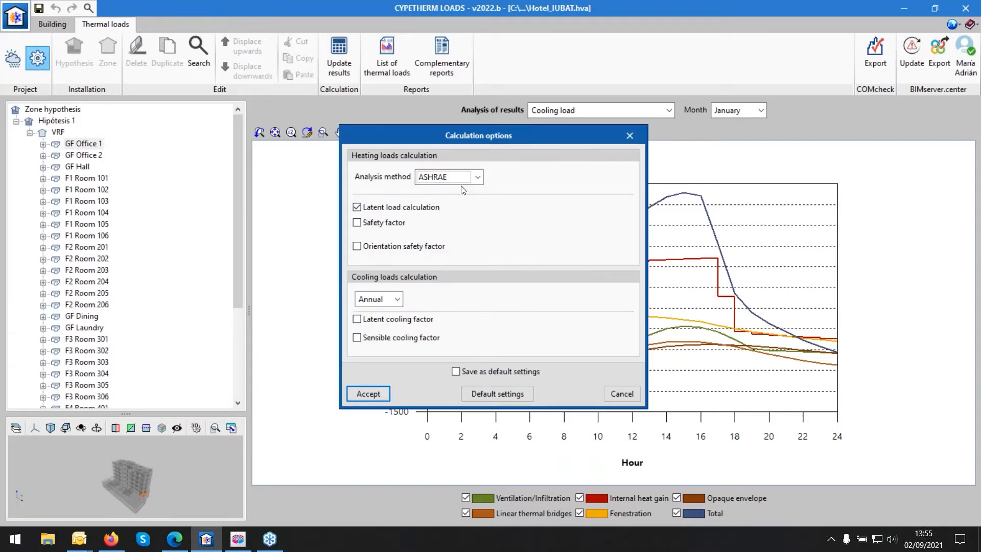
pyautogui.click(421, 178)
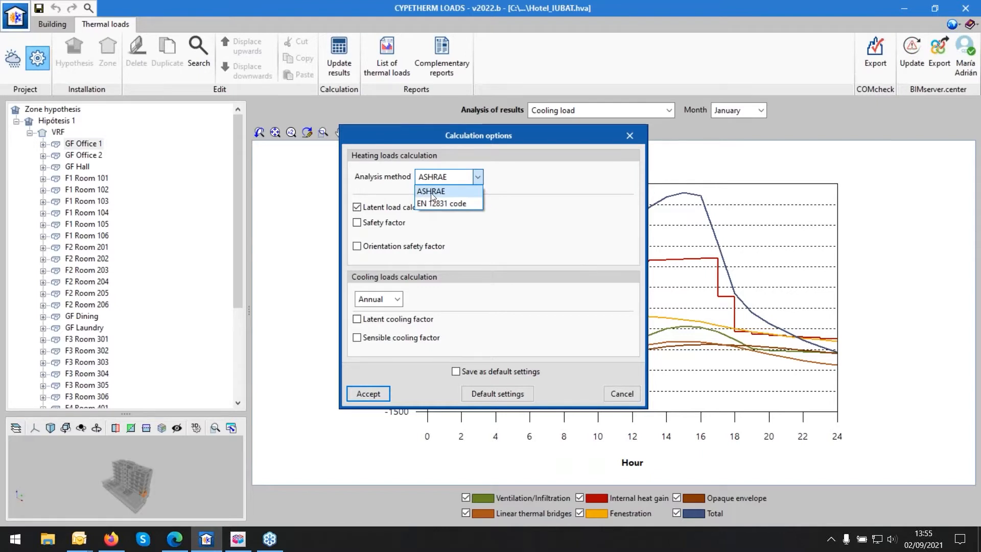
pyautogui.click(431, 192)
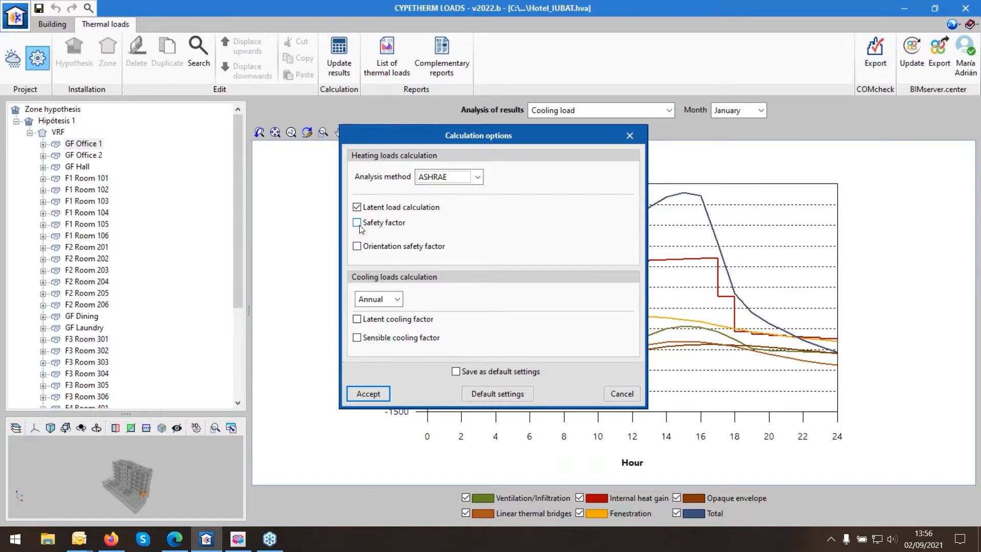
# Preview the percentage settings of the heating safety factor and orientation safety factor, disabling each one again
pyautogui.click(358, 223)
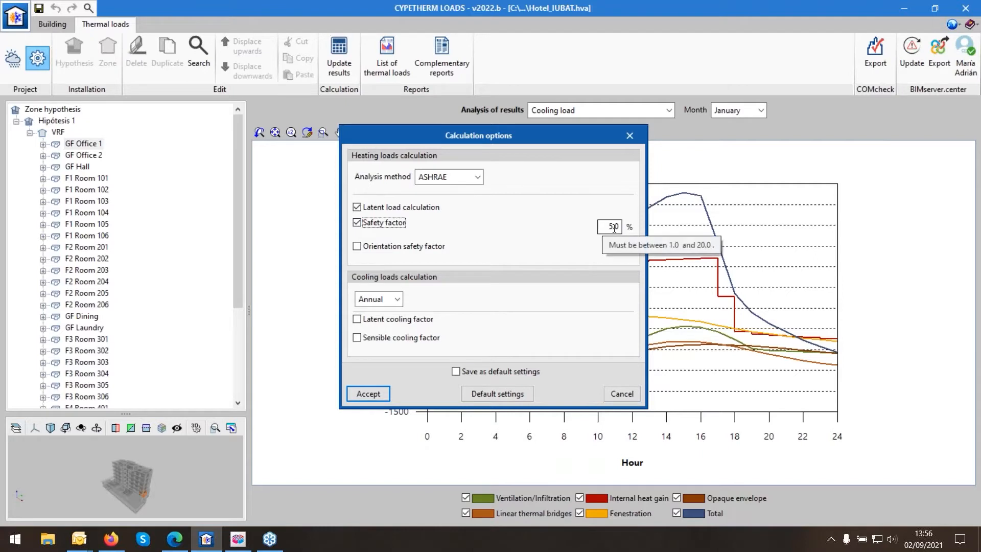
pyautogui.click(396, 224)
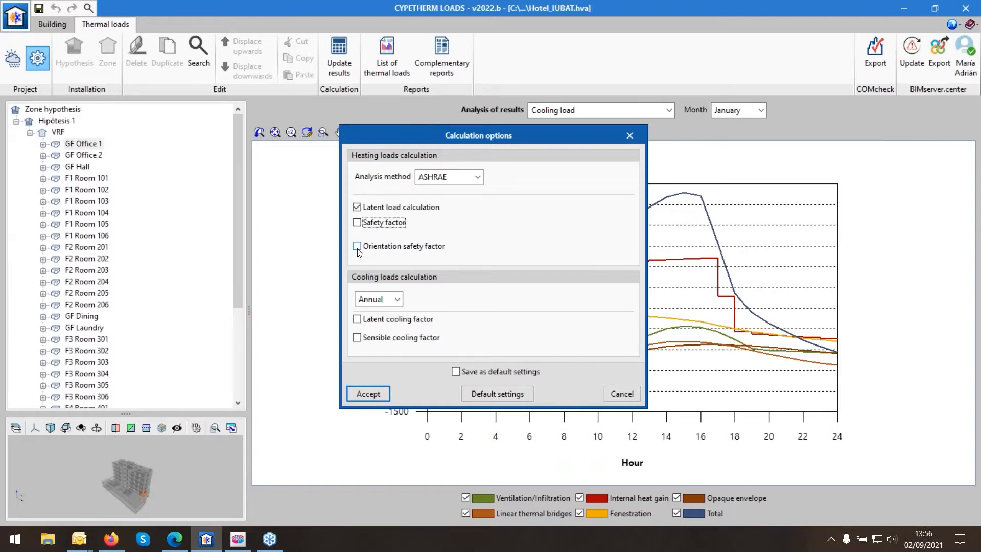
pyautogui.click(358, 248)
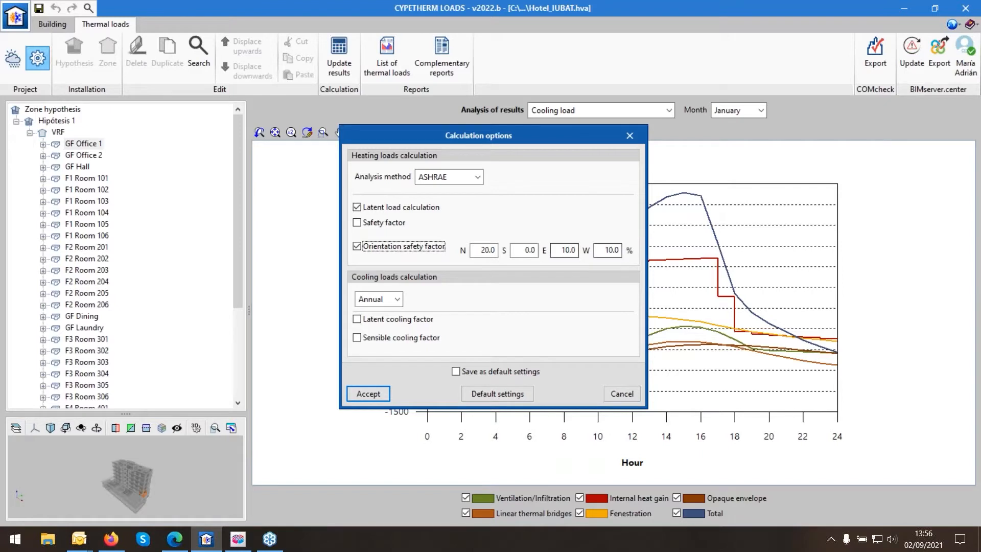
pyautogui.click(372, 250)
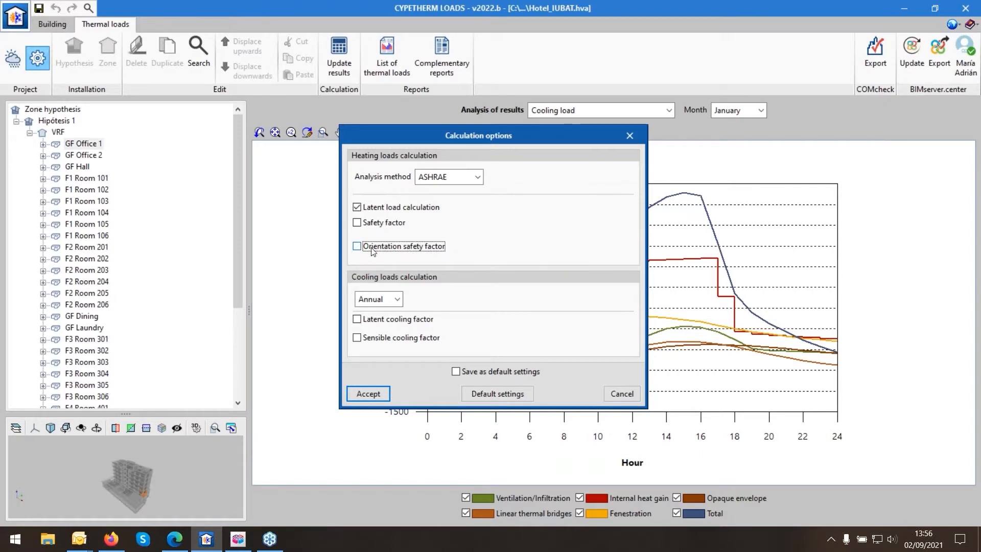
# Set the cooling loads calculation to Monthly with every month from January to December included
pyautogui.click(399, 300)
pyautogui.click(389, 326)
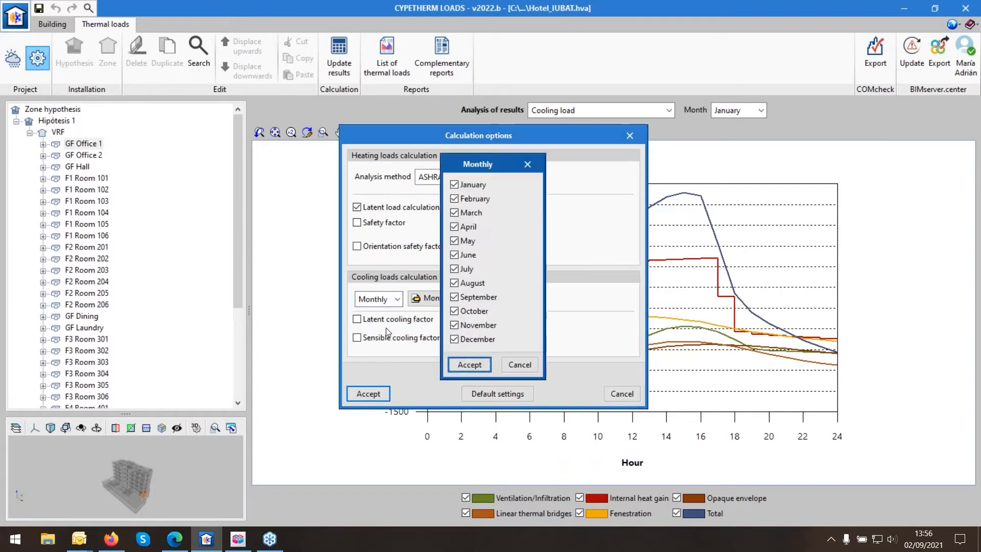
pyautogui.moveTo(473, 174); pyautogui.dragTo(599, 166)
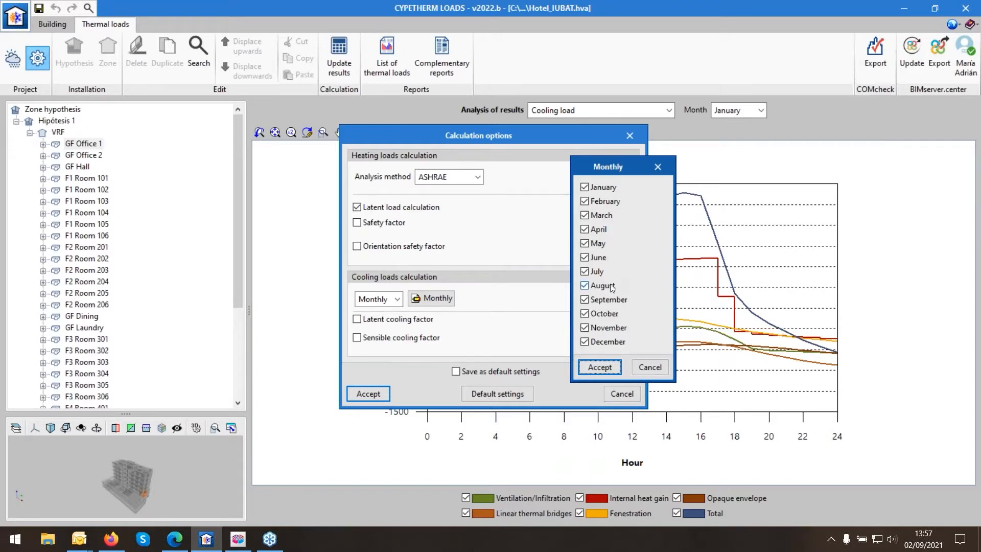
pyautogui.click(591, 273)
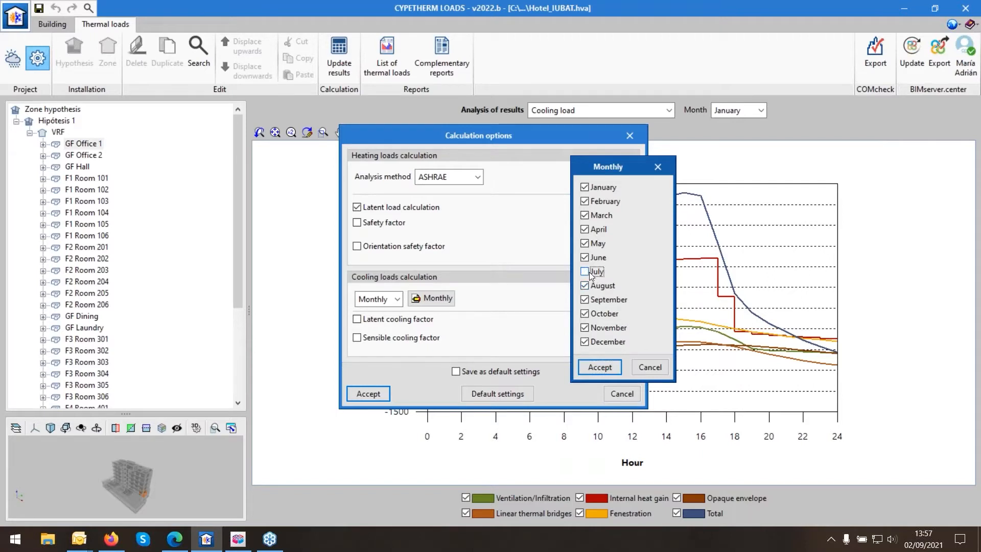
pyautogui.click(593, 287)
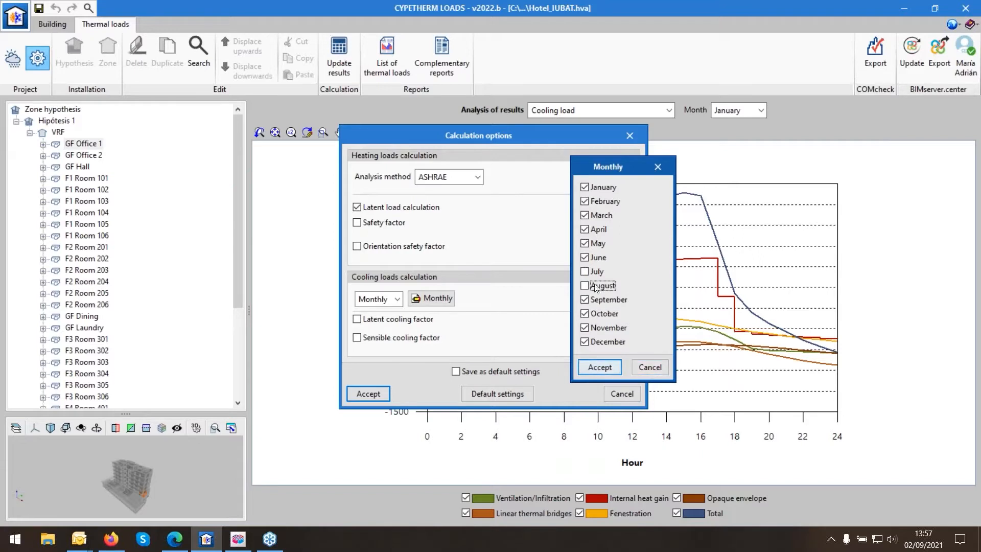
pyautogui.click(584, 272)
pyautogui.click(584, 285)
pyautogui.click(609, 369)
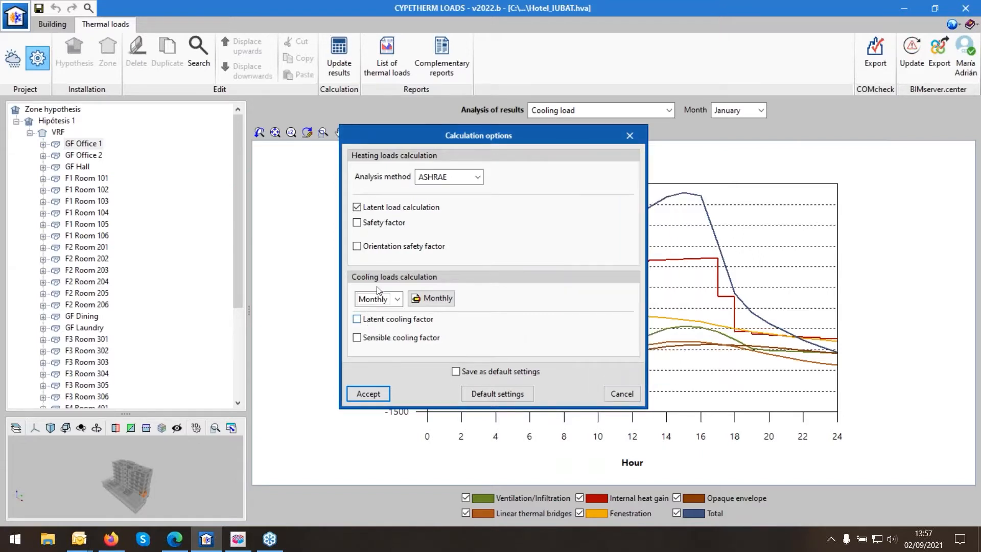
# Preview the latent and sensible cooling factors, leave both disabled, and accept the calculation options
pyautogui.click(363, 322)
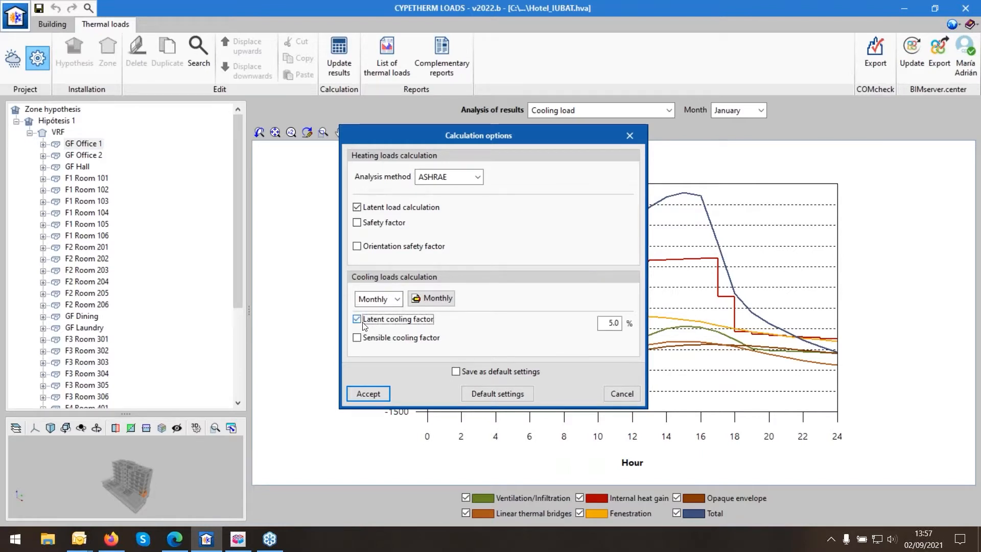
pyautogui.click(364, 323)
pyautogui.click(379, 341)
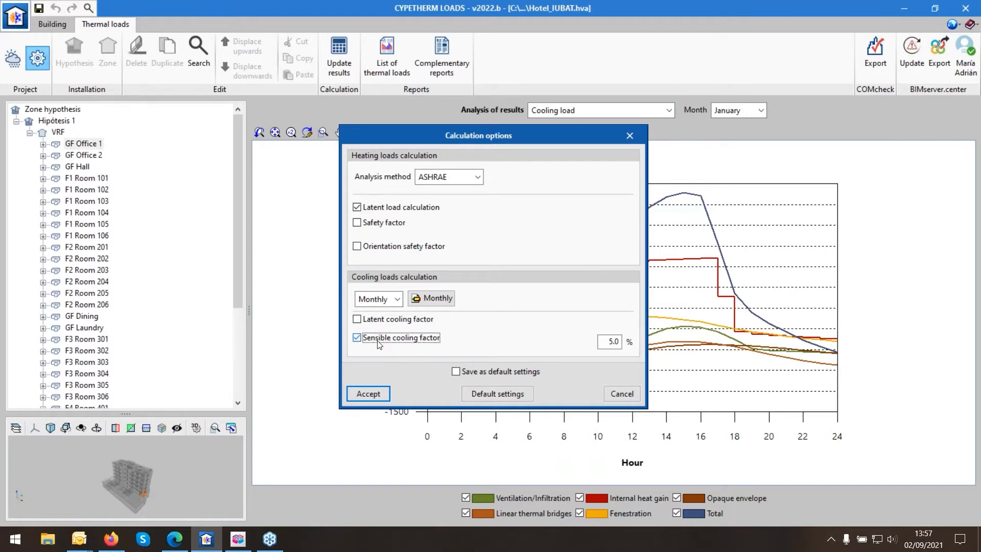
pyautogui.click(378, 342)
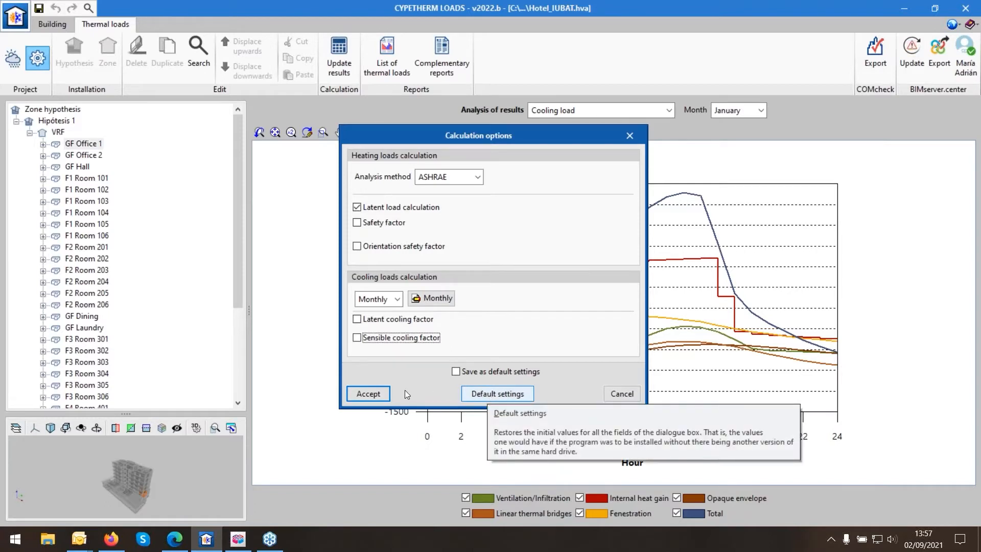
pyautogui.click(373, 394)
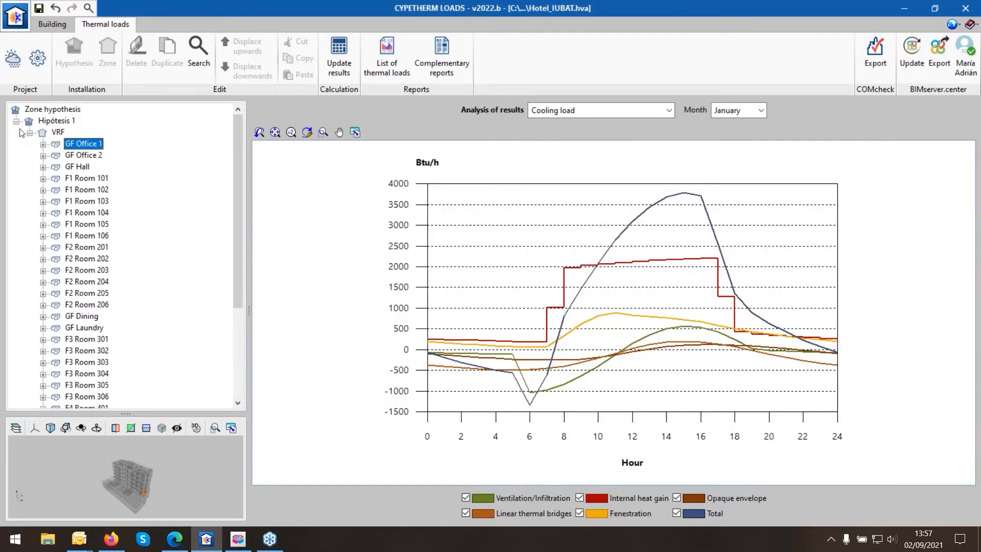
# Update the thermal load results for the VRF zone and check which spaces are assigned to it
pyautogui.click(30, 137)
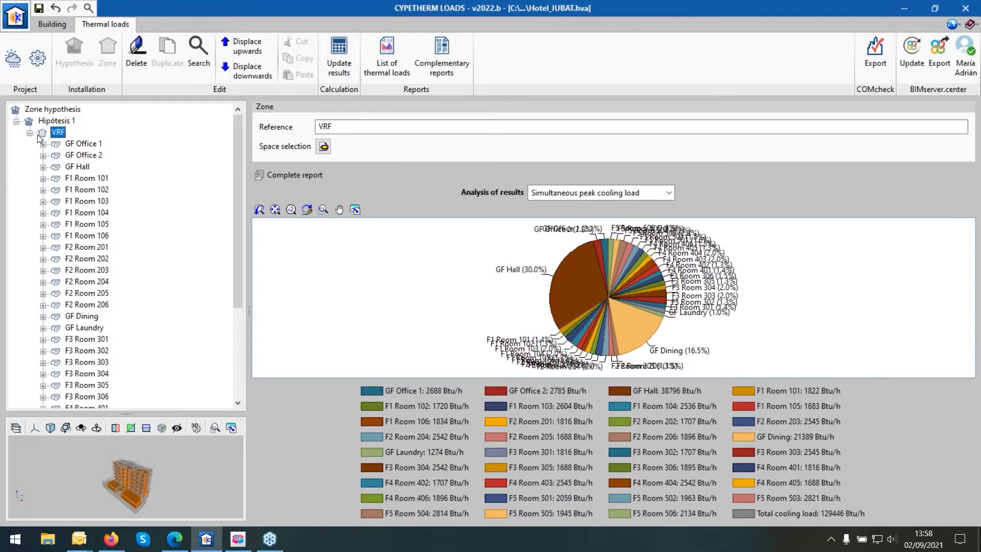
pyautogui.scroll(-4, 102, 180)
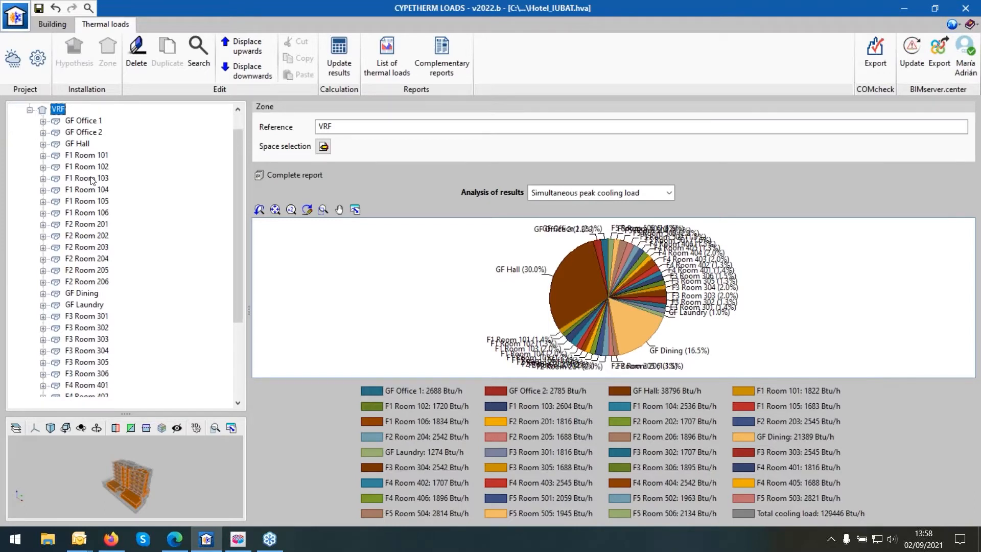
pyautogui.scroll(4, 104, 180)
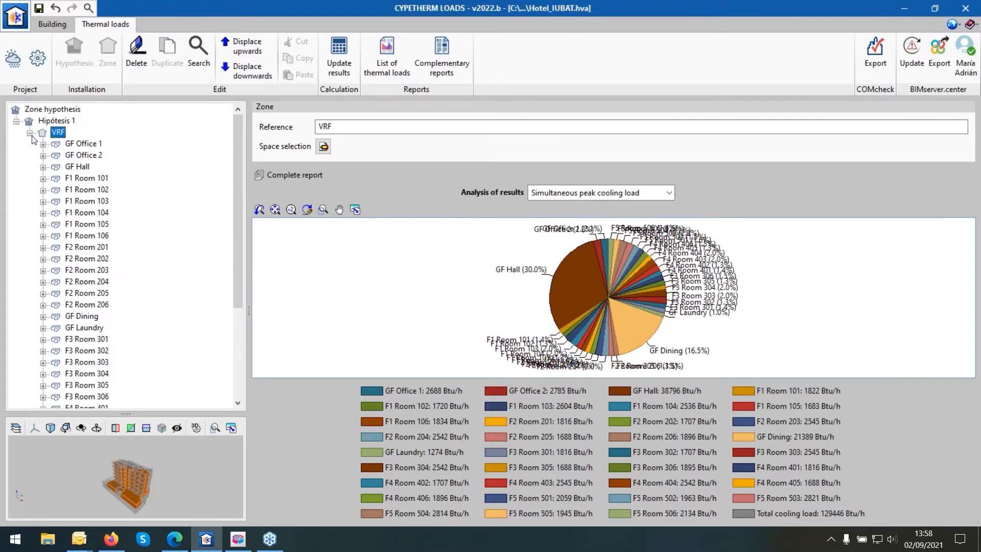
pyautogui.click(346, 70)
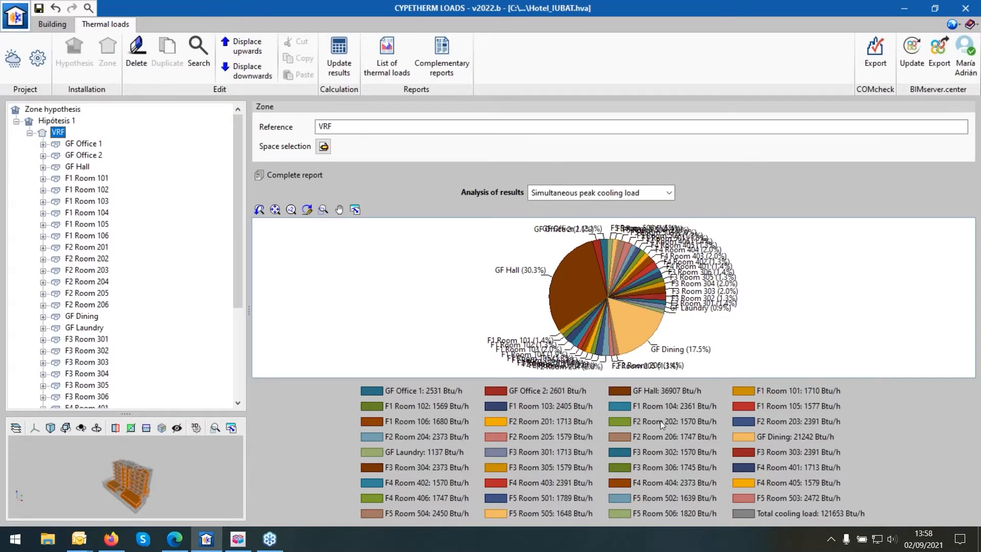
pyautogui.click(324, 147)
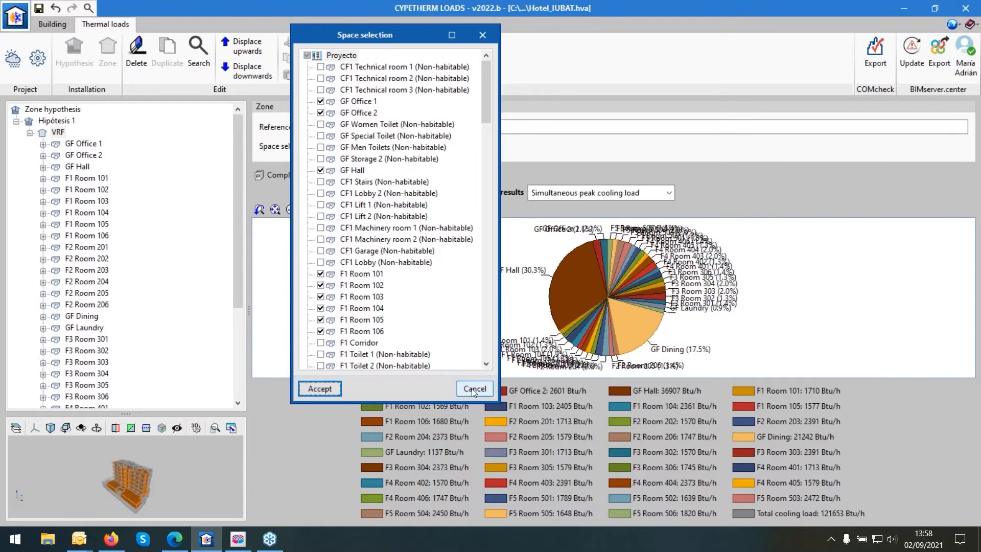
pyautogui.click(473, 389)
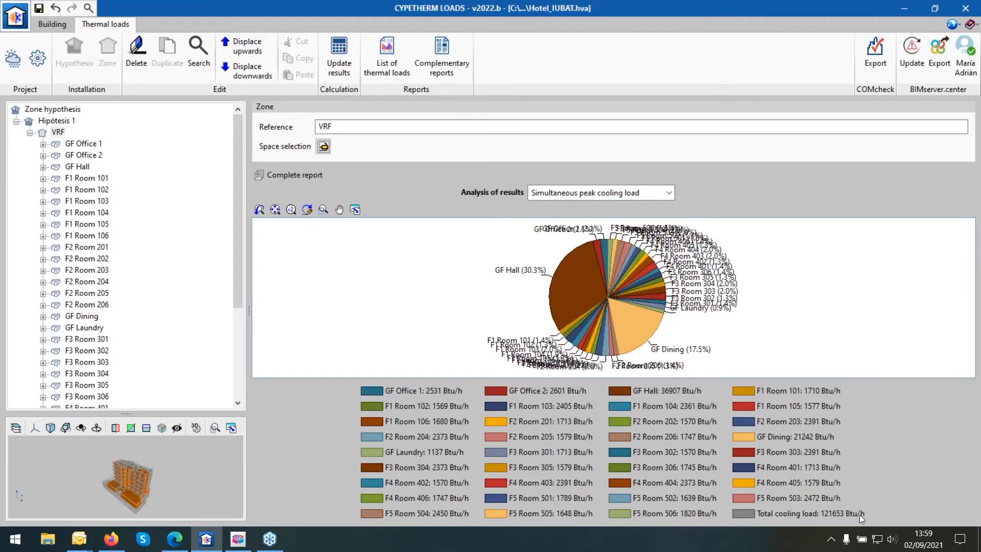
# Review the VRF zone's hourly cooling load progression, annual peak cooling load progression, peak heating load and overview calculations
pyautogui.click(602, 192)
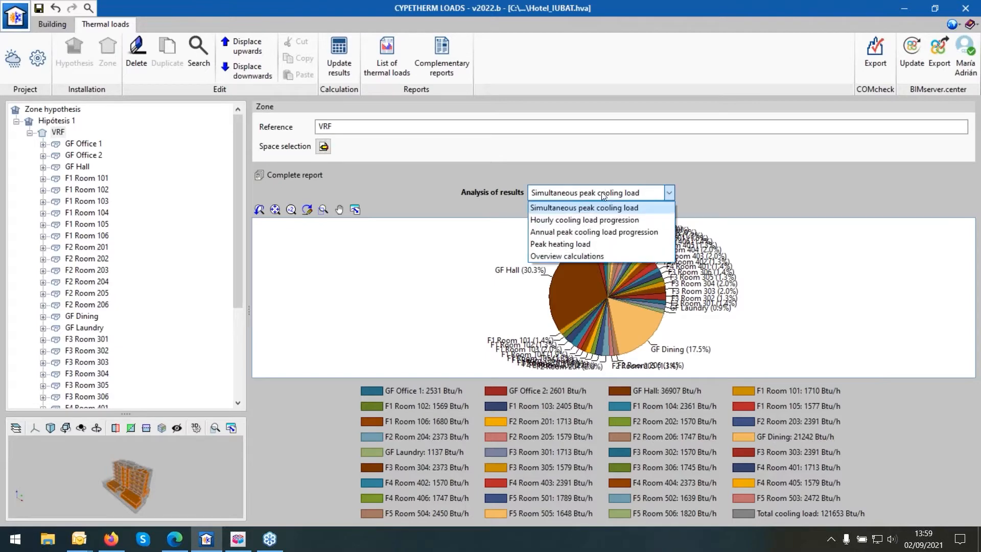
pyautogui.click(589, 220)
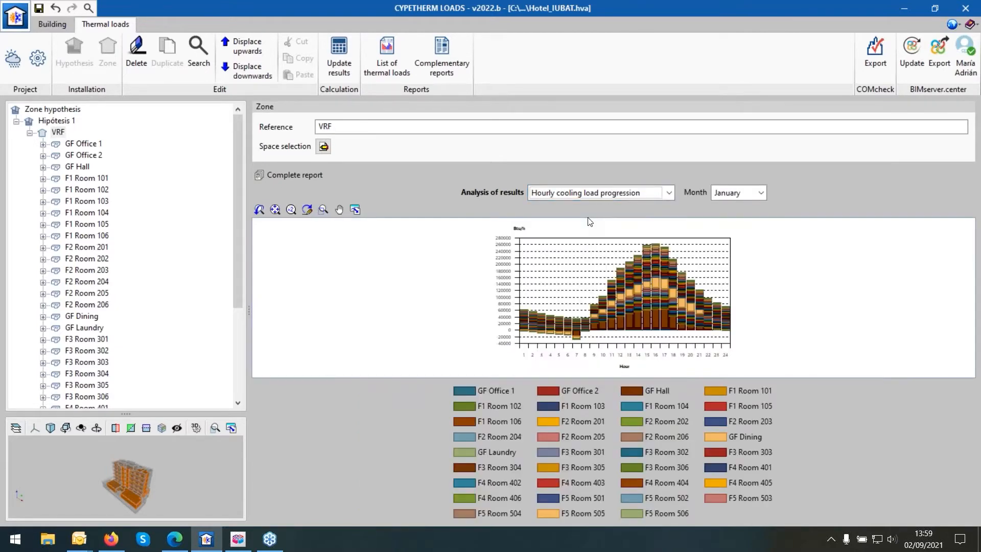
pyautogui.scroll(2, 564, 294)
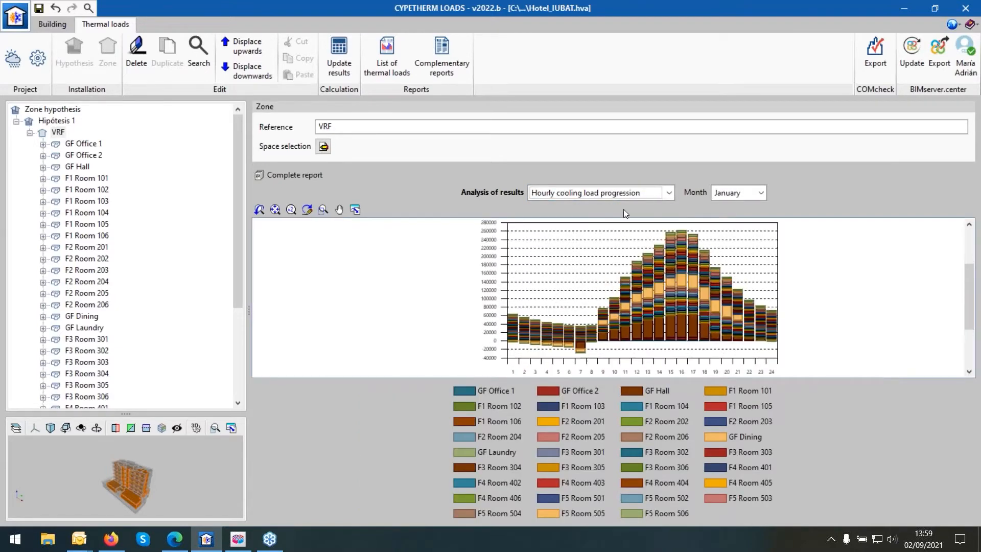
pyautogui.click(623, 193)
pyautogui.click(603, 234)
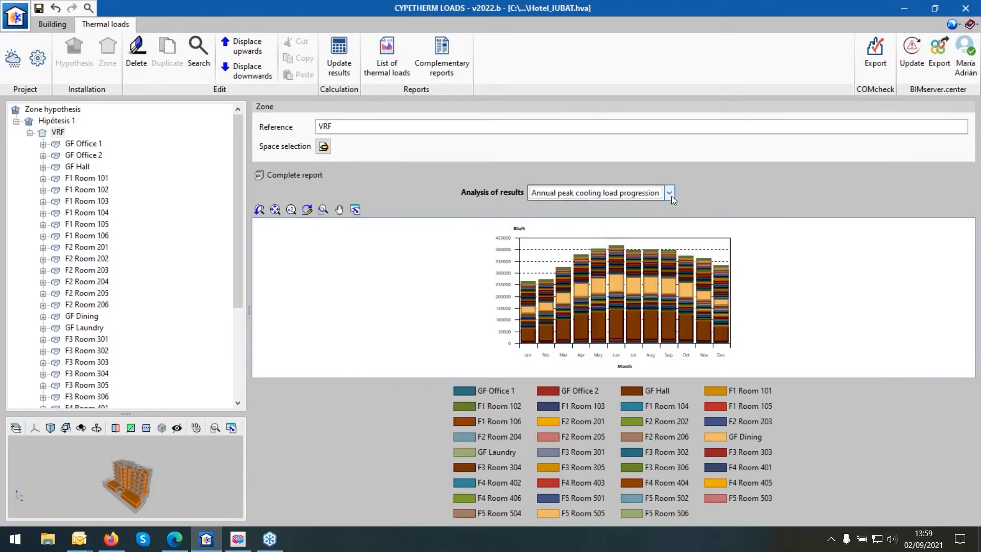
pyautogui.click(669, 193)
pyautogui.click(590, 244)
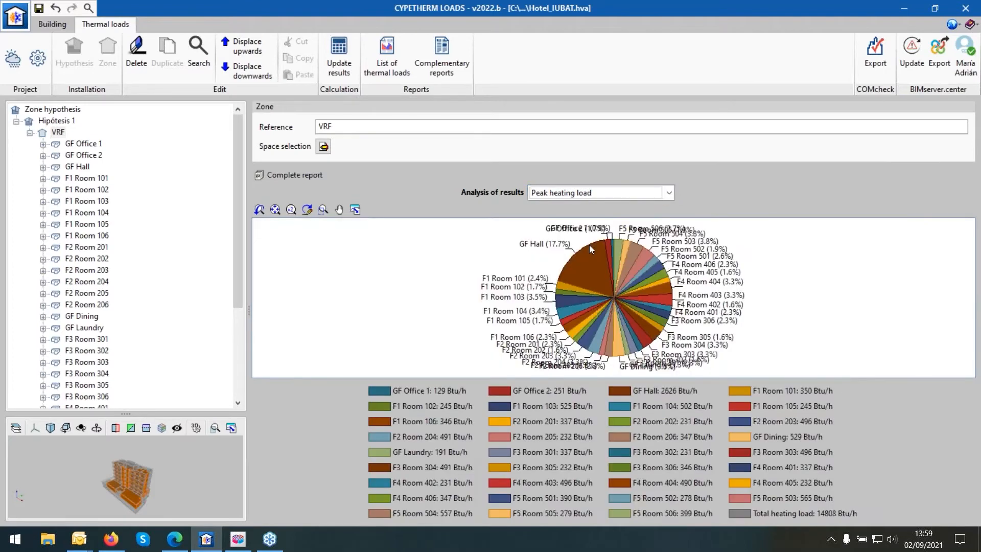
pyautogui.click(668, 196)
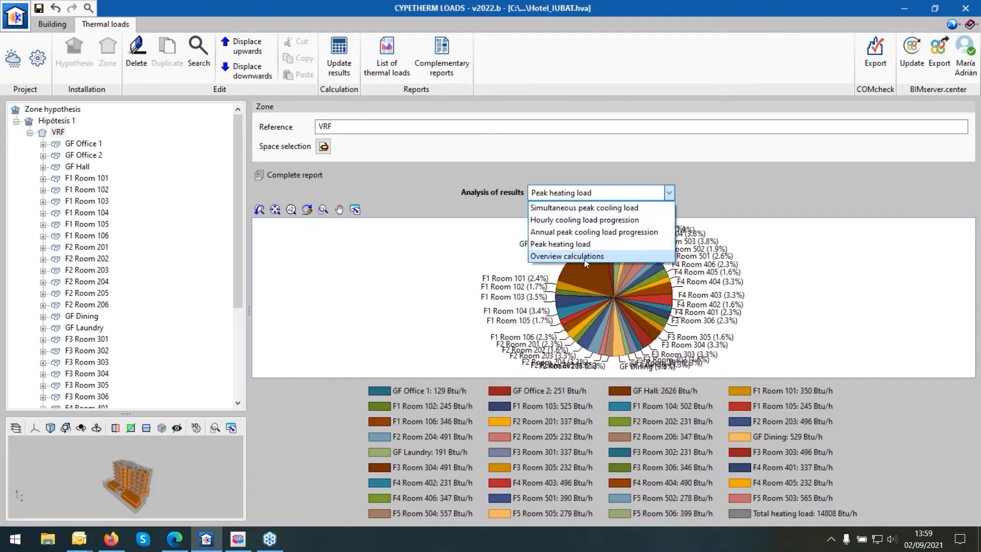
pyautogui.click(584, 259)
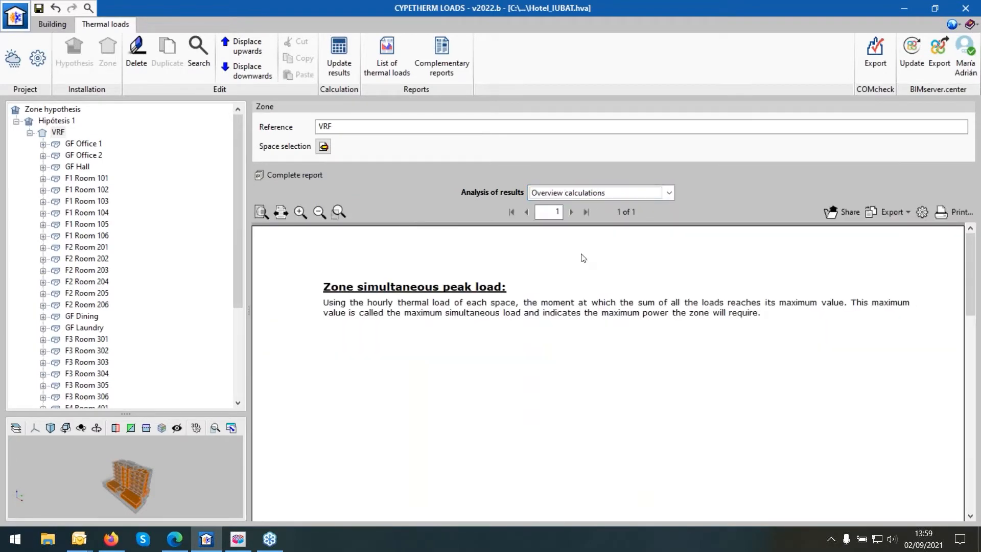
pyautogui.scroll(-5, 582, 259)
pyautogui.scroll(5, 582, 308)
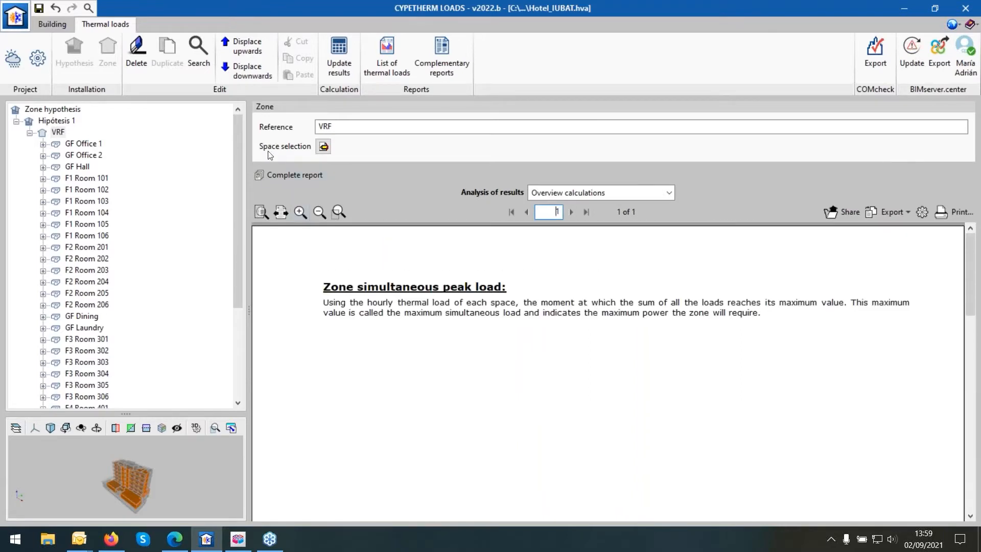
# Export the VRF zone's complete report to PDF as "Complete report" in the 09_21_IUBAT_CompleteProject folder and open the exported document
pyautogui.click(277, 178)
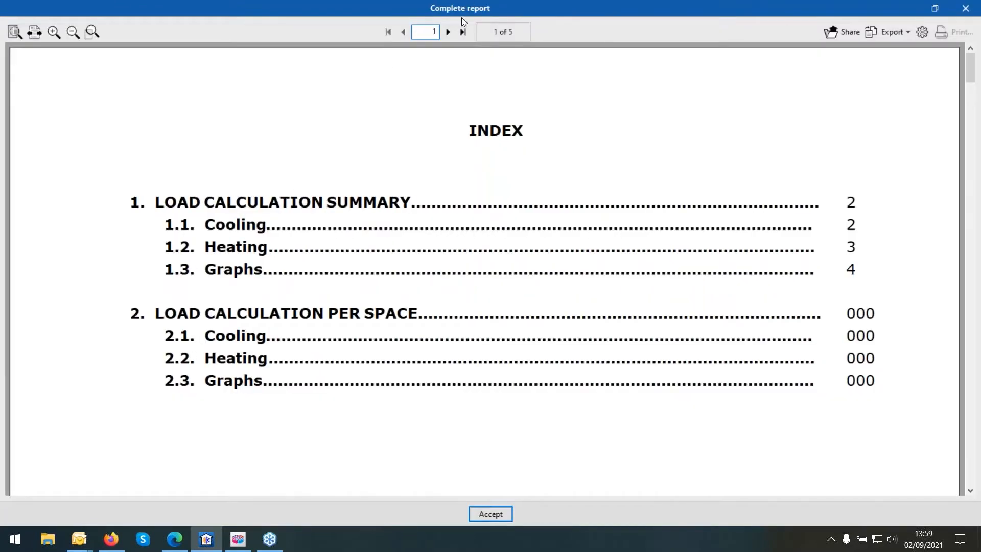
pyautogui.click(891, 36)
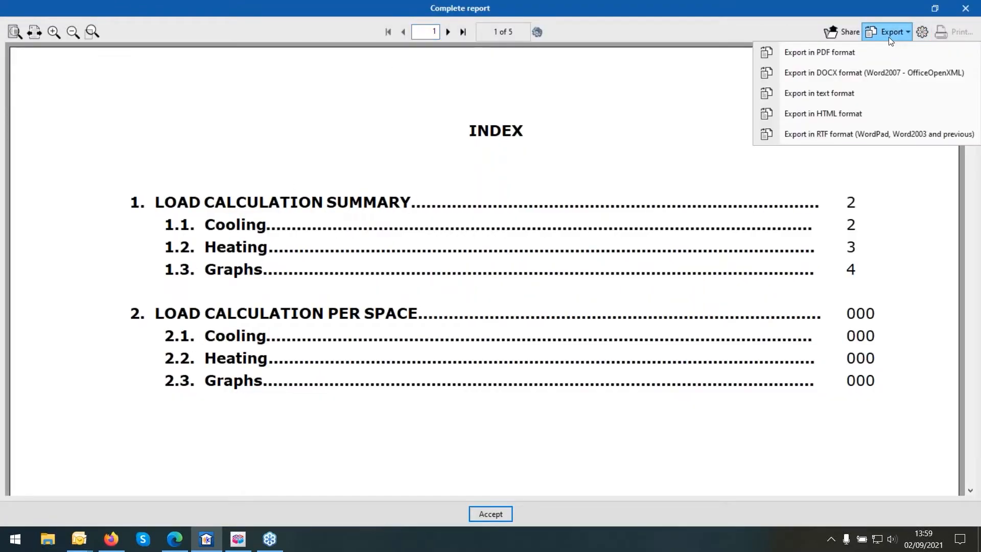
pyautogui.click(799, 55)
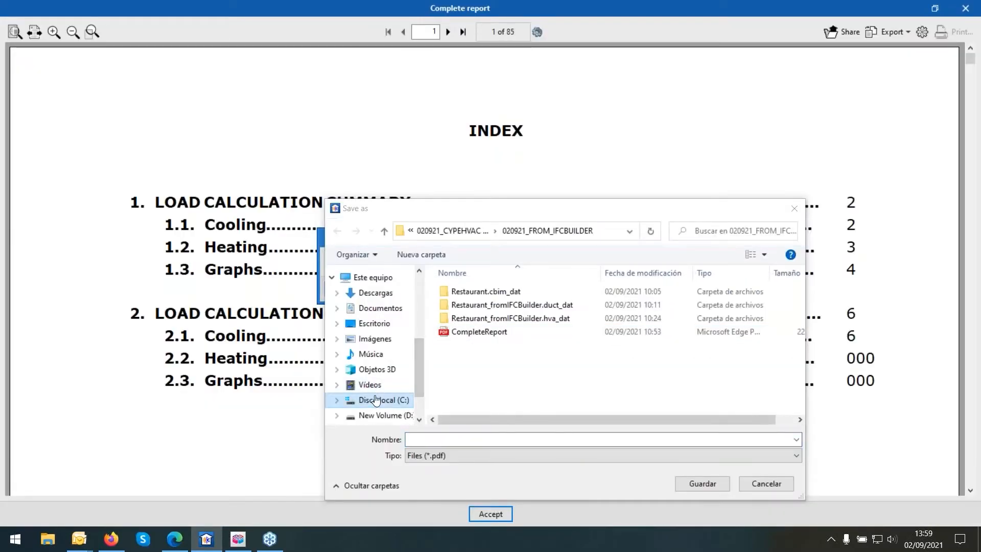
pyautogui.click(384, 323)
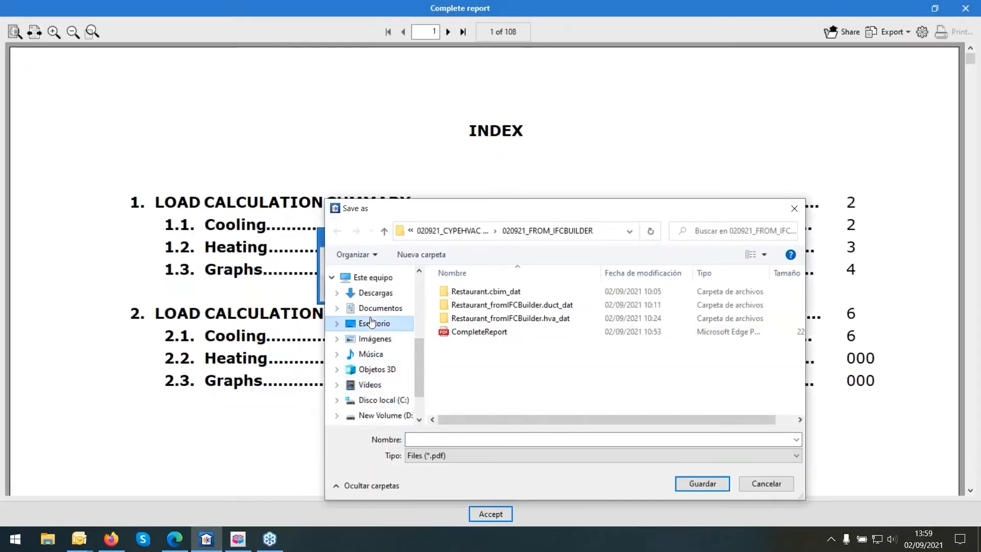
pyautogui.doubleClick(458, 306)
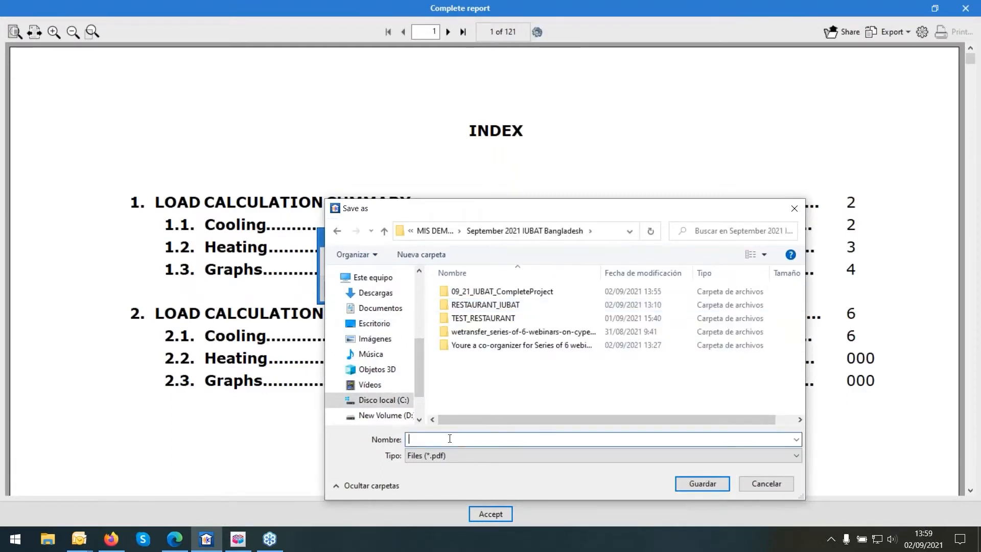
pyautogui.write('C')
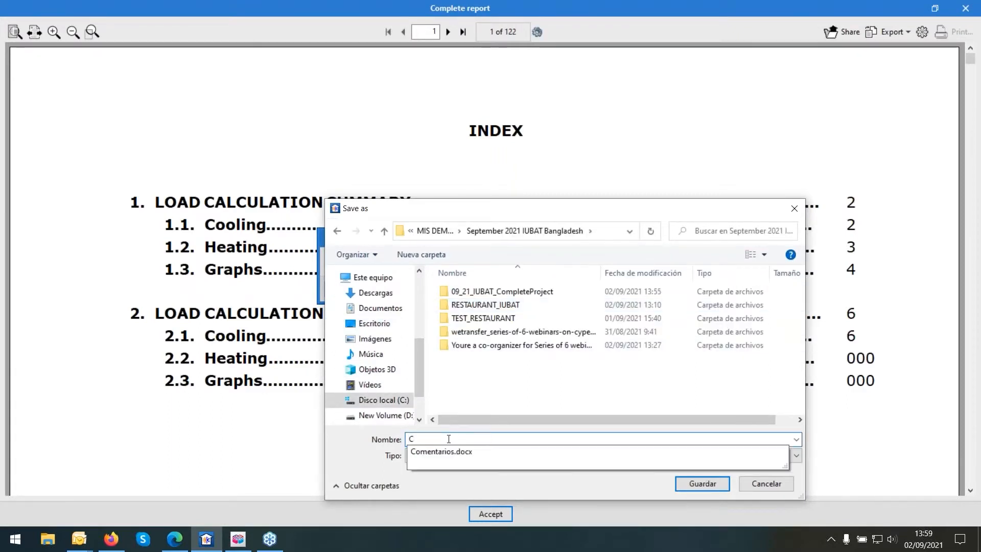
pyautogui.click(521, 289)
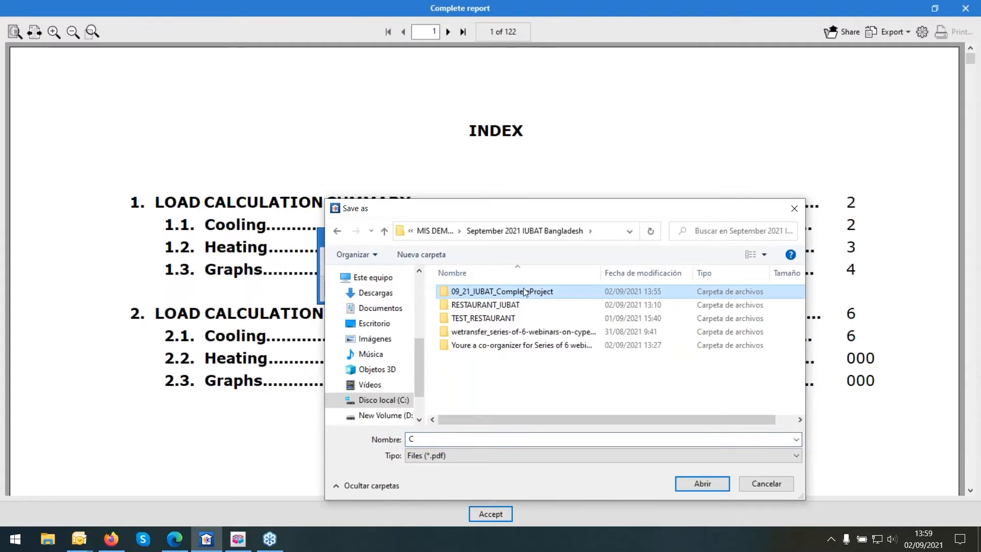
pyautogui.doubleClick(523, 291)
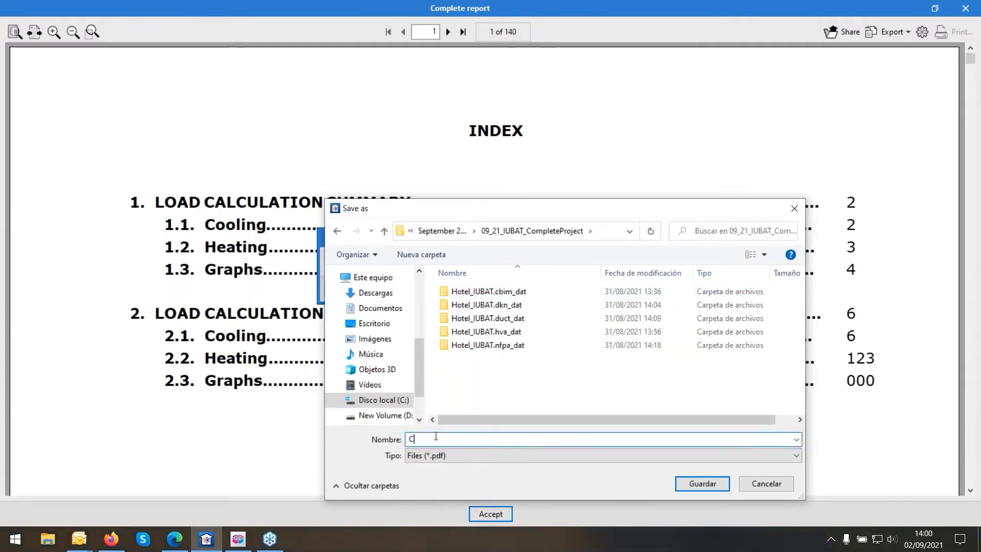
pyautogui.write('omplete report')
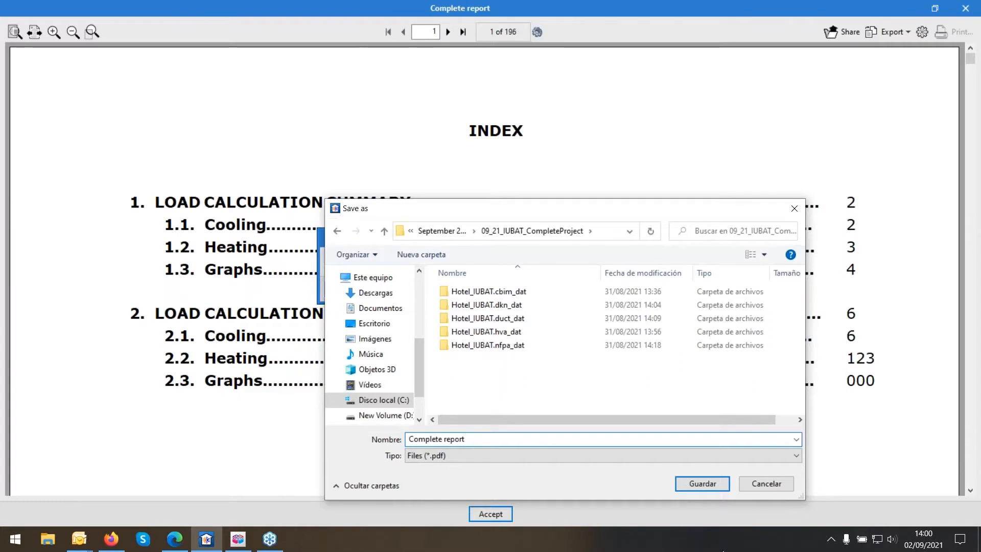
pyautogui.click(703, 484)
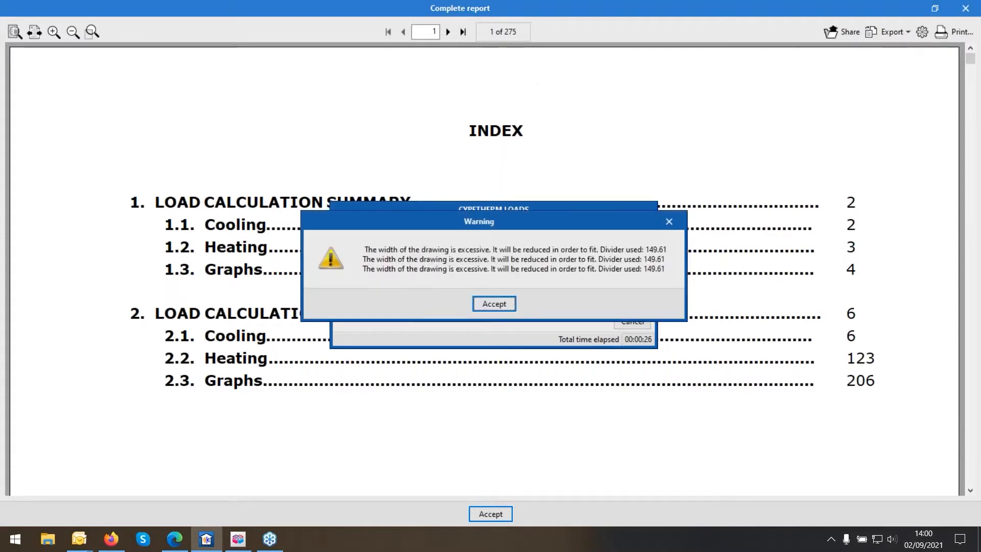
pyautogui.click(495, 304)
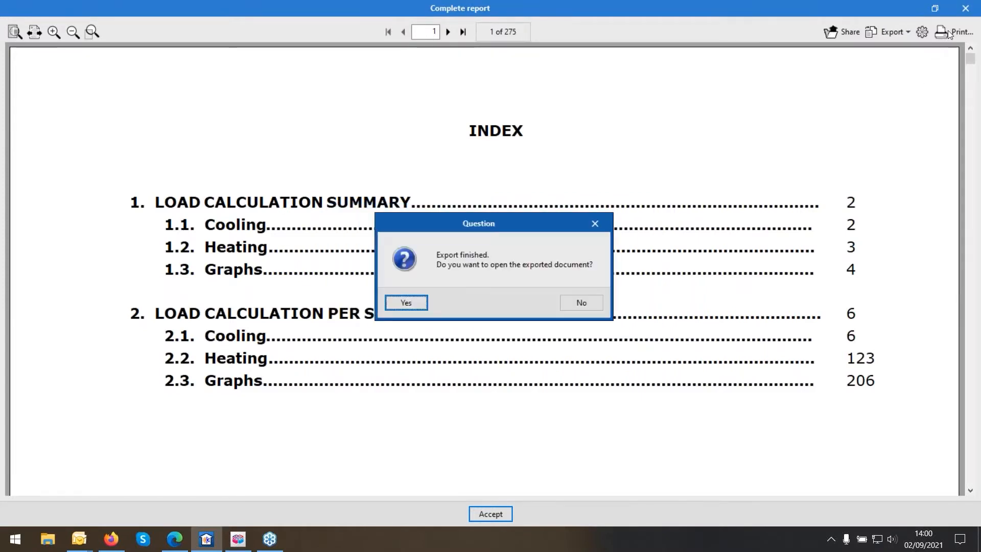
pyautogui.click(407, 303)
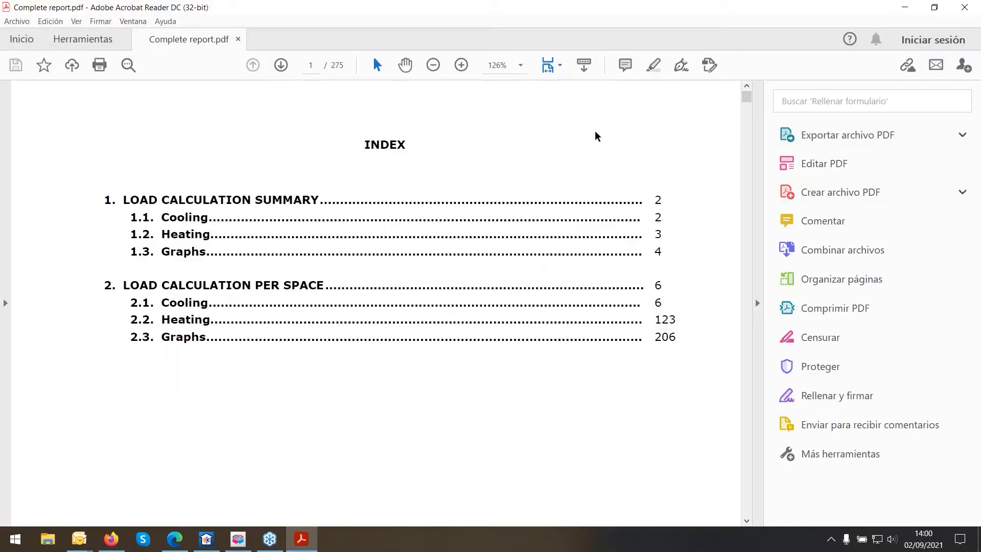
# Review the PDF's load calculation summary at page width, covering the VRF zone's cooling and heating tables and the load graphs
pyautogui.click(757, 303)
pyautogui.click(554, 66)
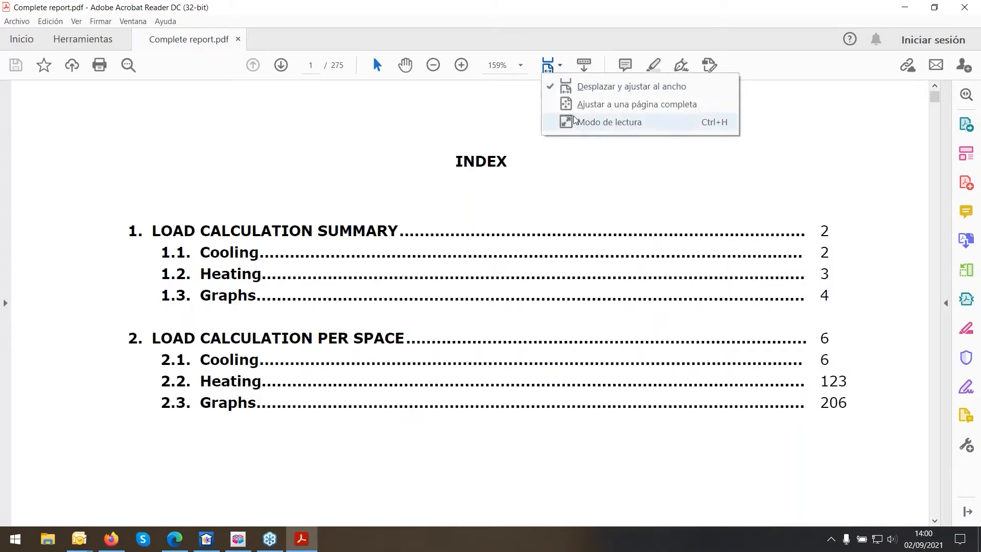
pyautogui.click(628, 104)
pyautogui.scroll(-2, 626, 231)
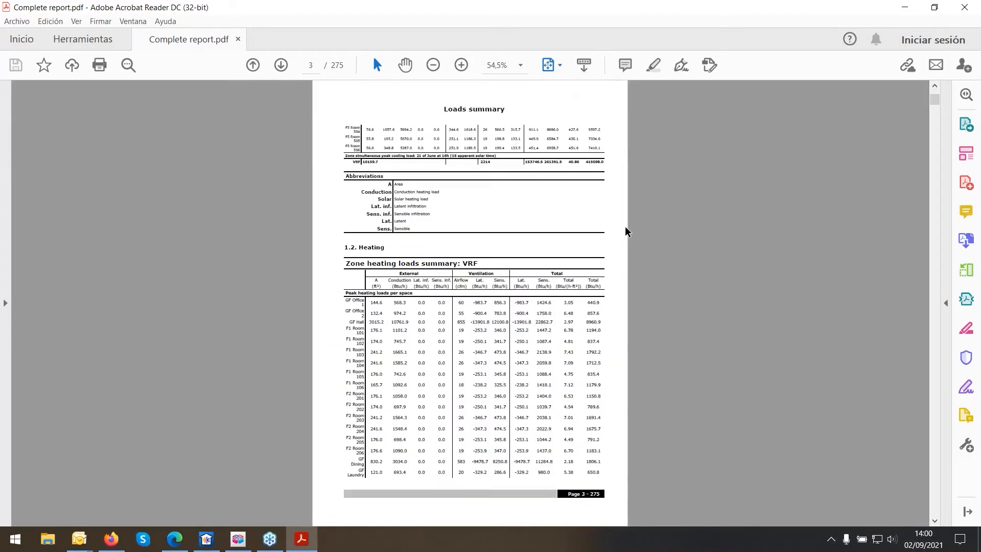
pyautogui.scroll(1, 628, 231)
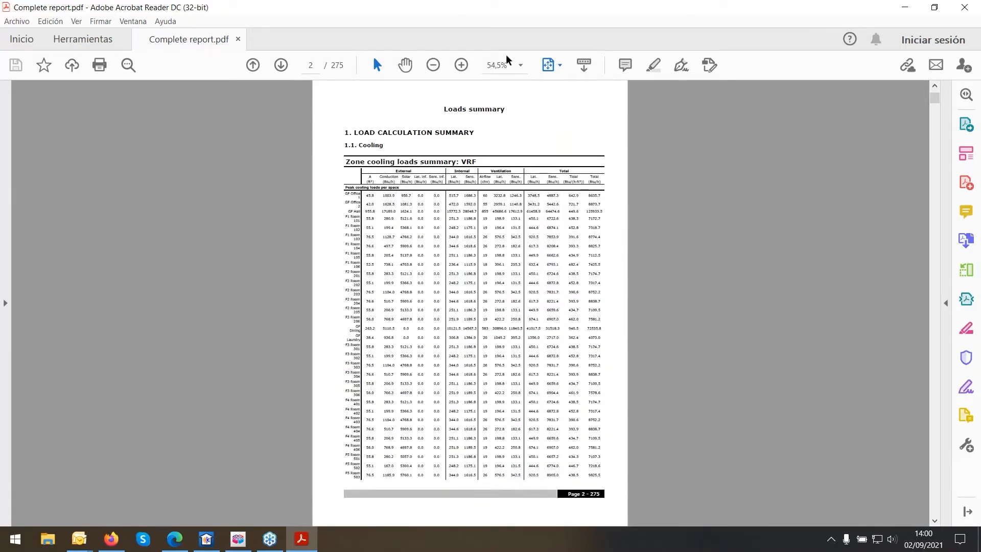
pyautogui.click(554, 66)
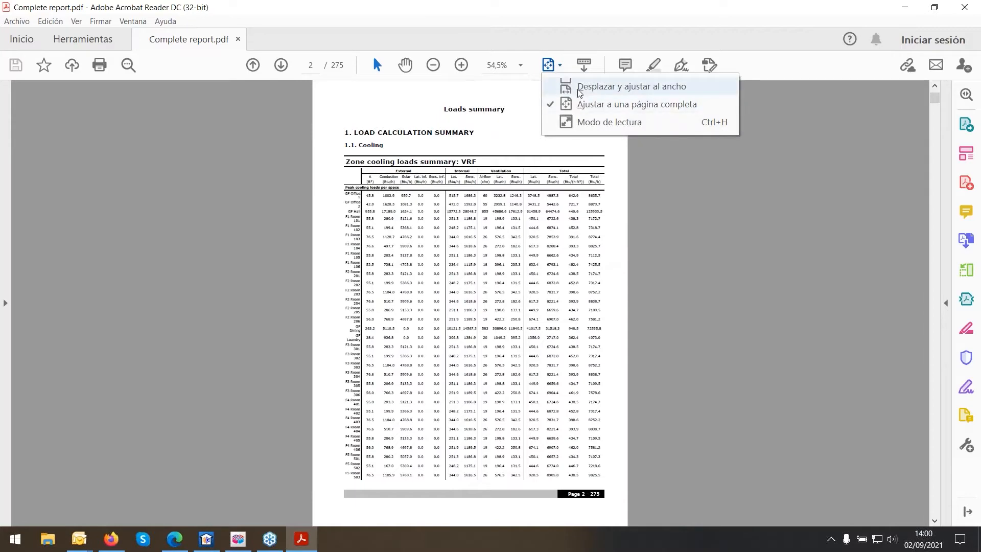
pyautogui.click(580, 93)
pyautogui.scroll(-3, 607, 248)
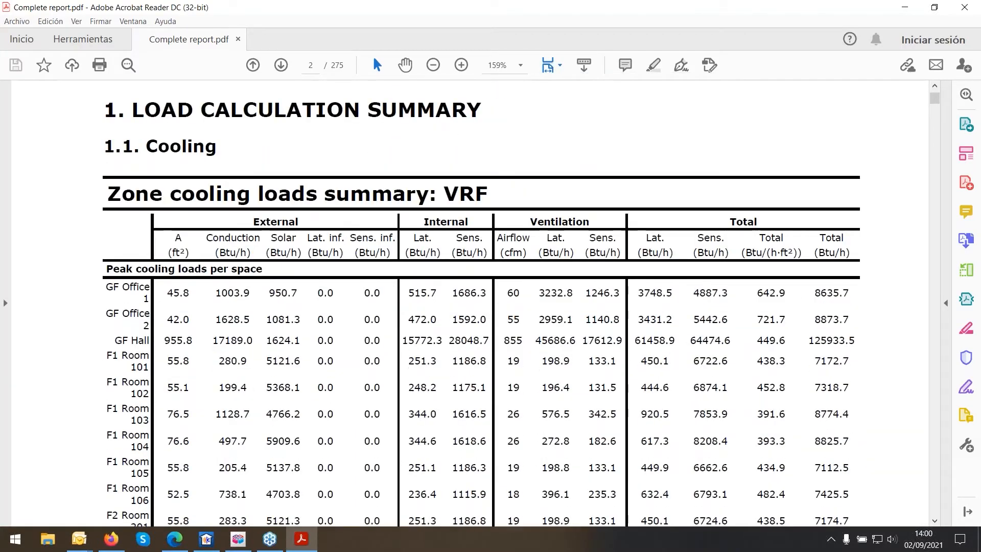
pyautogui.scroll(-10, 481, 304)
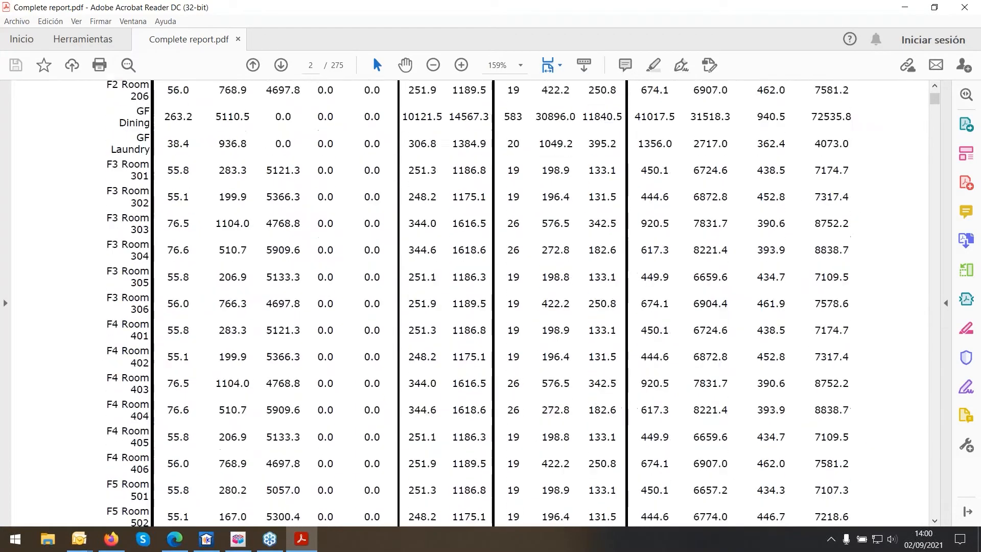
pyautogui.scroll(-20, 470, 303)
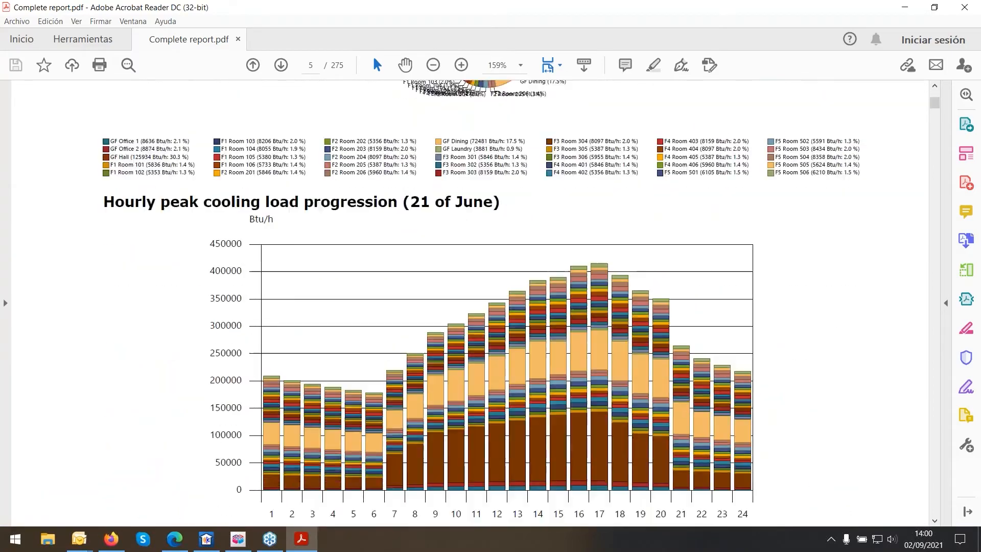
pyautogui.scroll(-20, 632, 284)
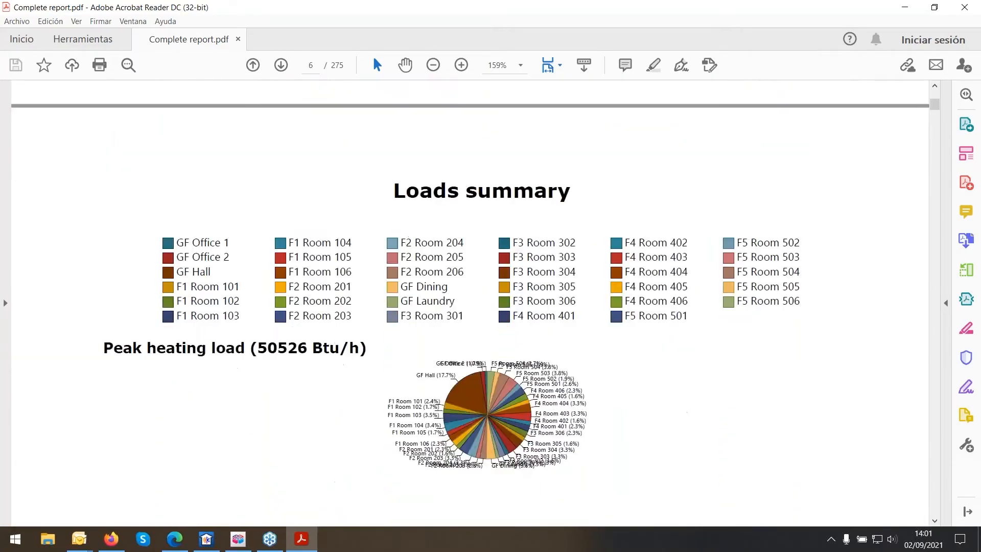
# Examine the first space's detailed cooling calculation, from conduction, fenestration and internal heat gains through ventilation to the total cooling load
pyautogui.scroll(-15, 470, 303)
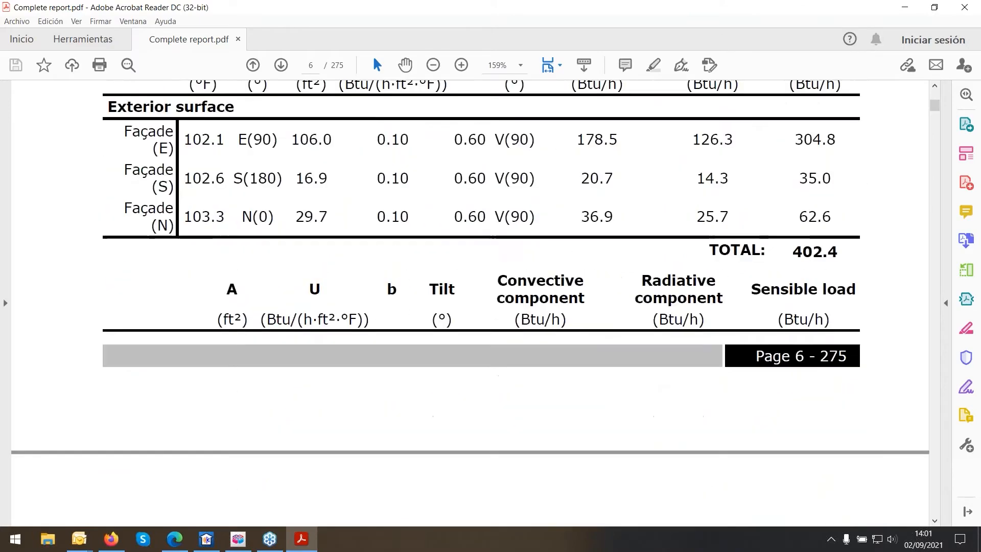
pyautogui.scroll(-15, 500, 346)
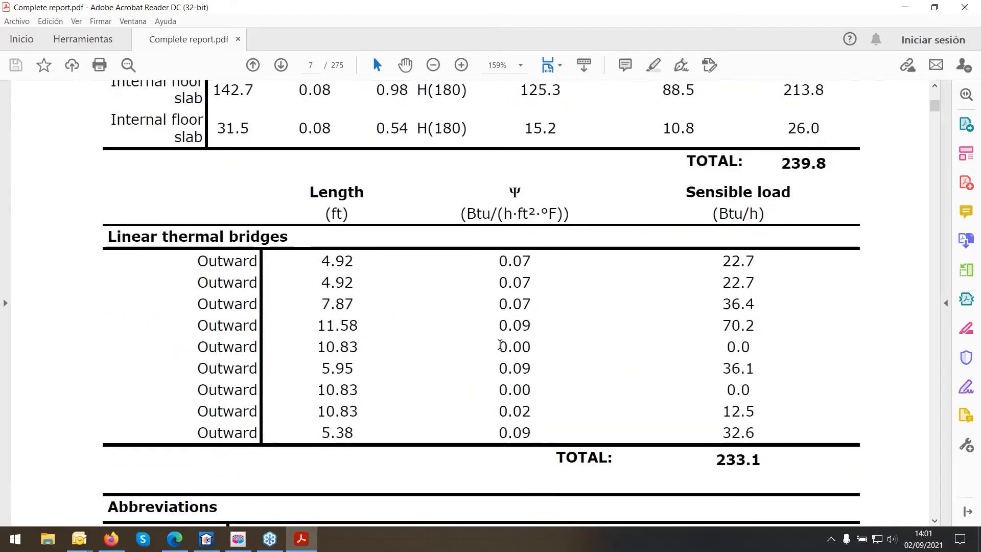
pyautogui.scroll(-15, 501, 346)
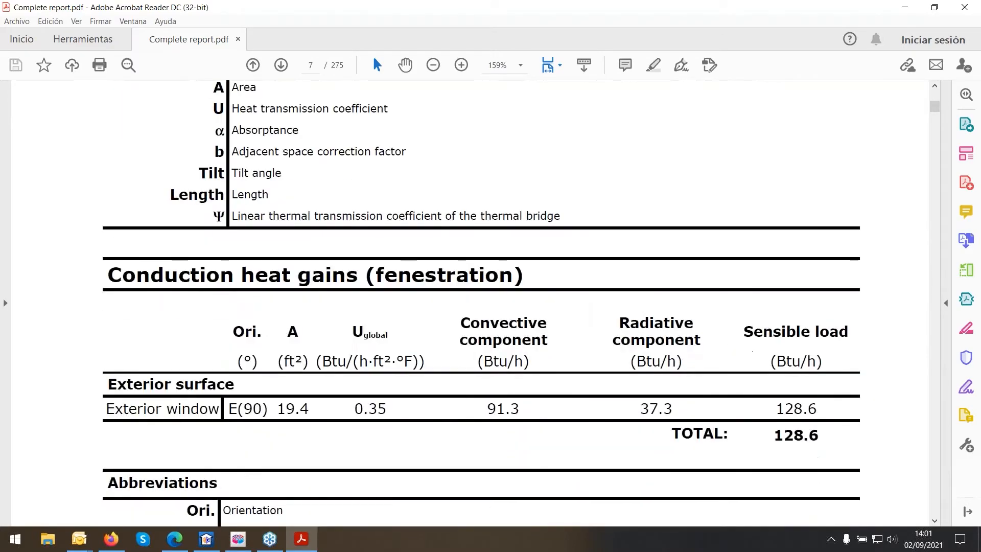
pyautogui.scroll(-15, 532, 307)
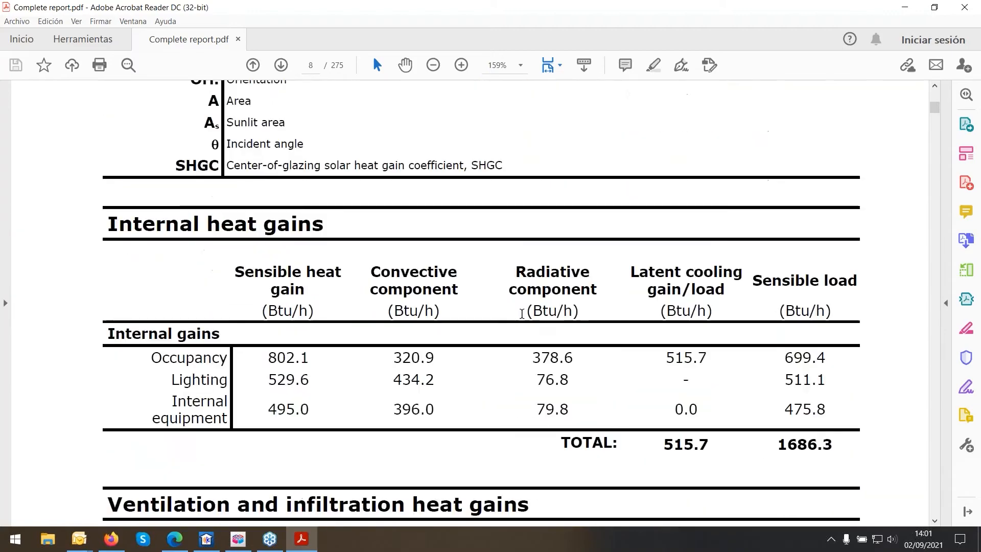
pyautogui.scroll(-12, 522, 314)
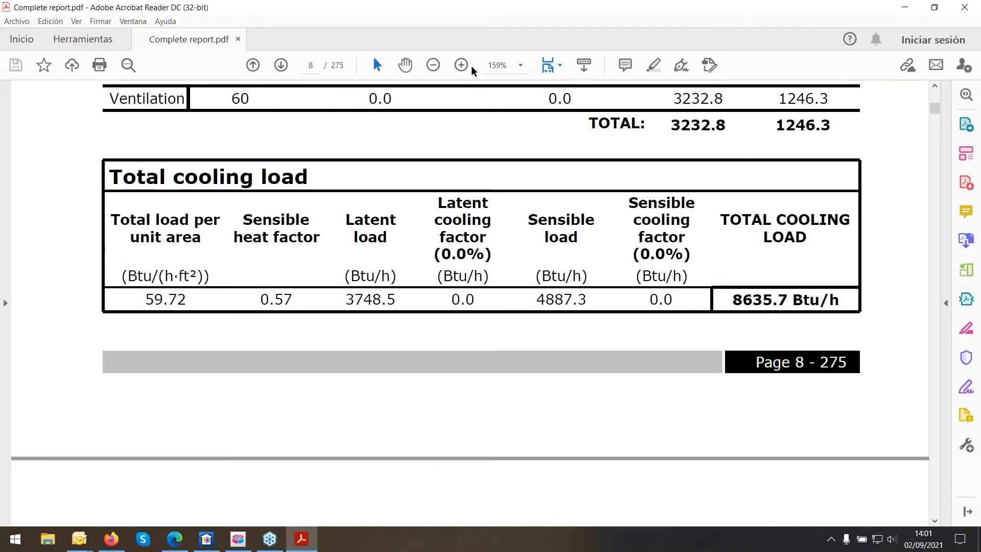
# Go to page 270 of the report and examine the peak, hourly and monthly cooling load graphs per space
pyautogui.click(310, 66)
pyautogui.write('270')
pyautogui.press('Return')
pyautogui.scroll(-15, 554, 309)
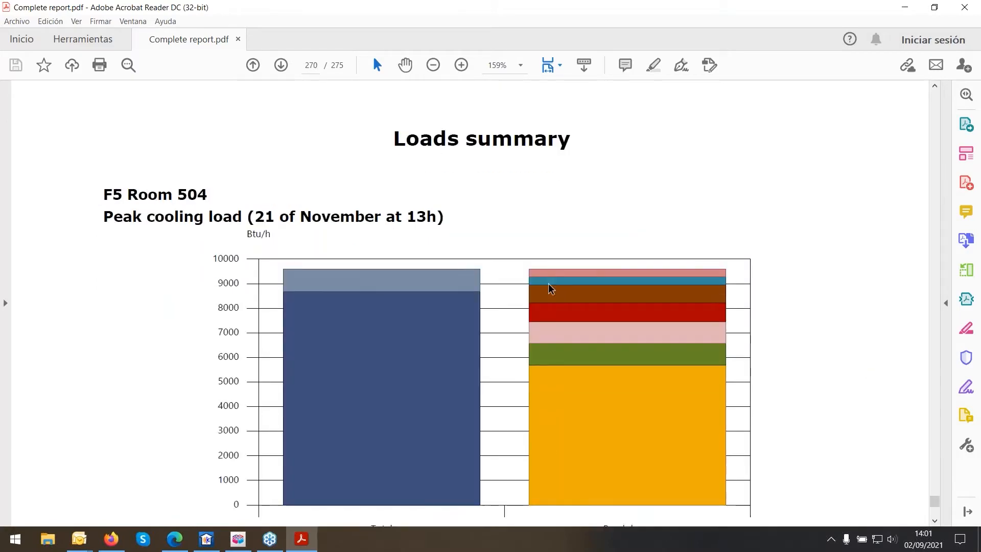
pyautogui.scroll(-20, 570, 313)
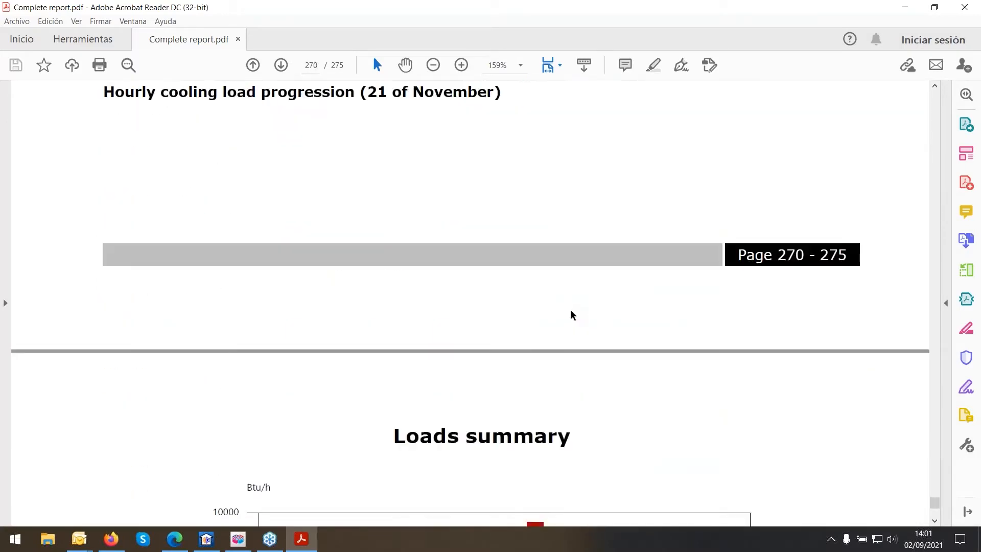
pyautogui.scroll(-20, 565, 310)
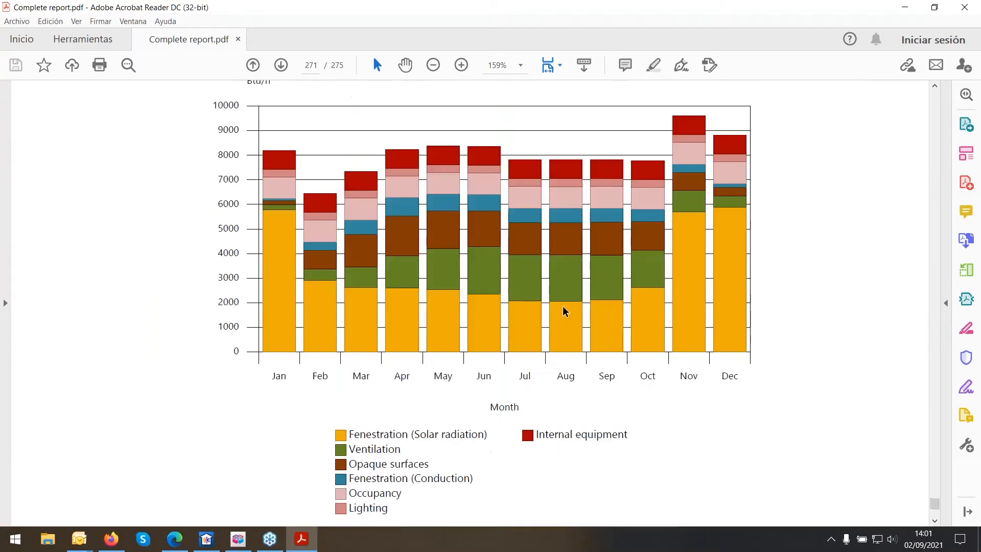
pyautogui.scroll(-3, 383, 132)
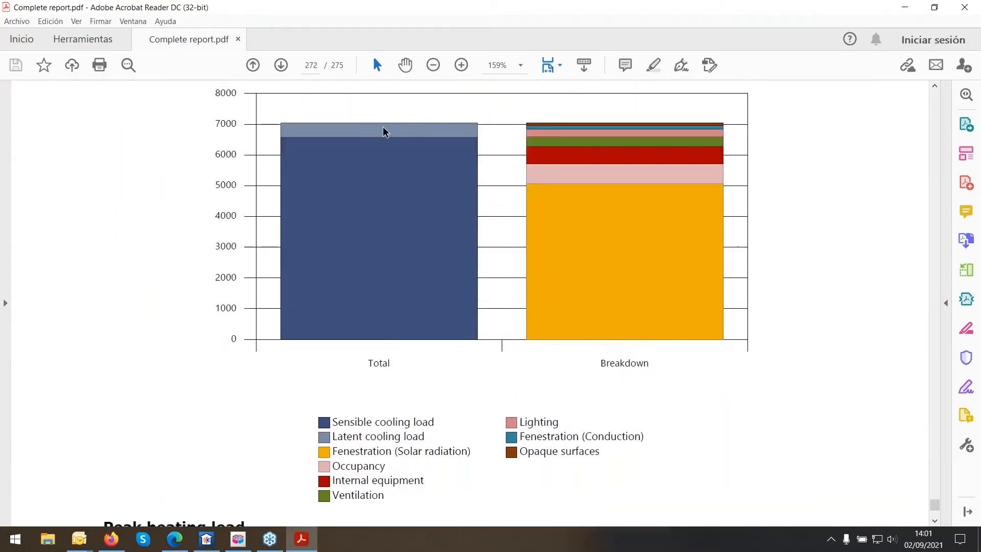
# Switch back to CYPETHERM LOADS, close the complete report preview and show the results of space GF Office 1
pyautogui.click(208, 541)
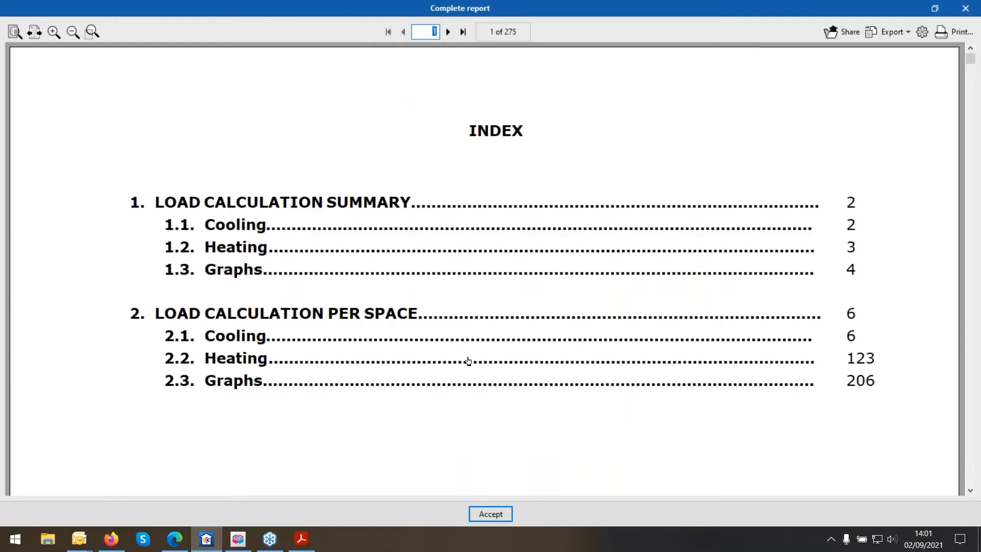
pyautogui.click(497, 516)
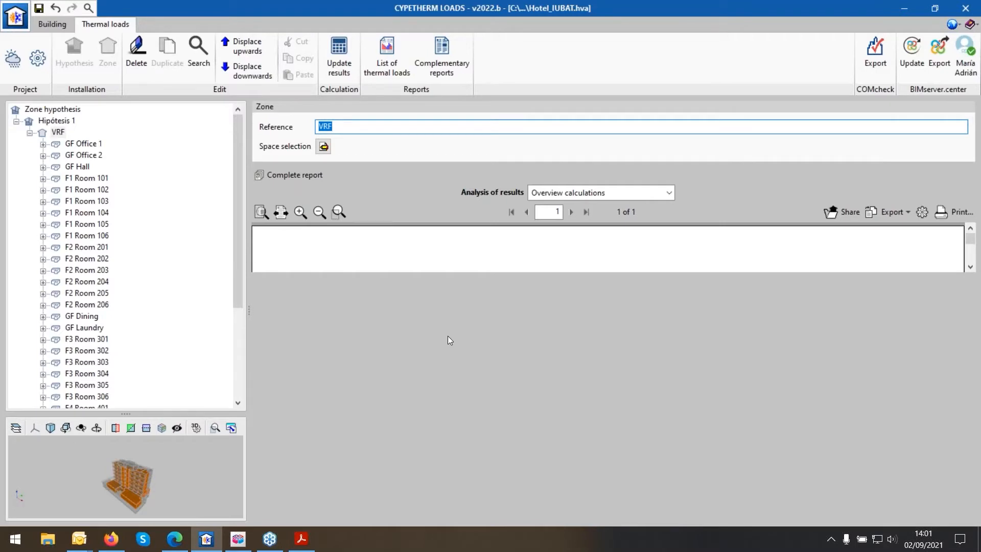
pyautogui.click(90, 145)
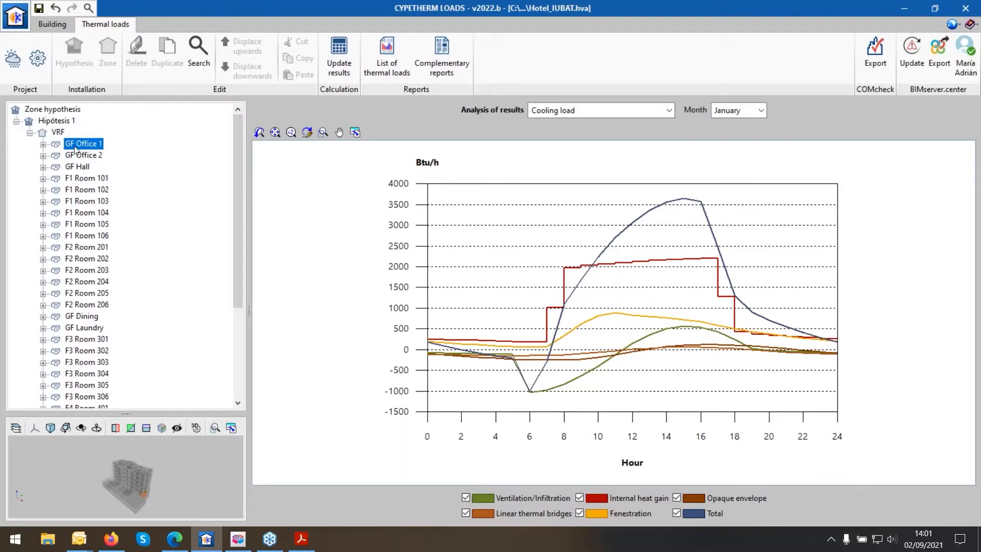
pyautogui.click(82, 156)
pyautogui.click(84, 147)
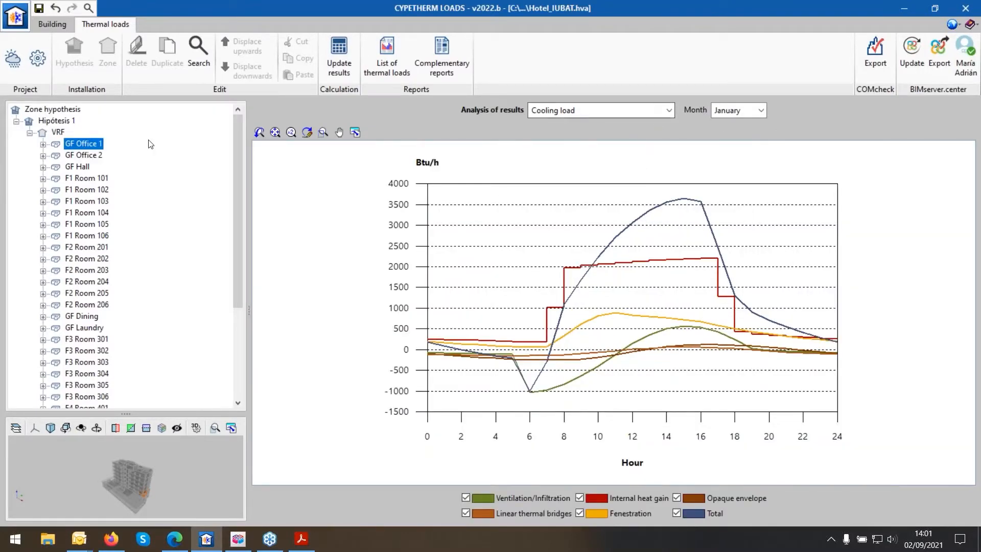
# View GF Office 1's RTF non solar - RTF solar chart, and return to its January cooling load chart
pyautogui.click(668, 111)
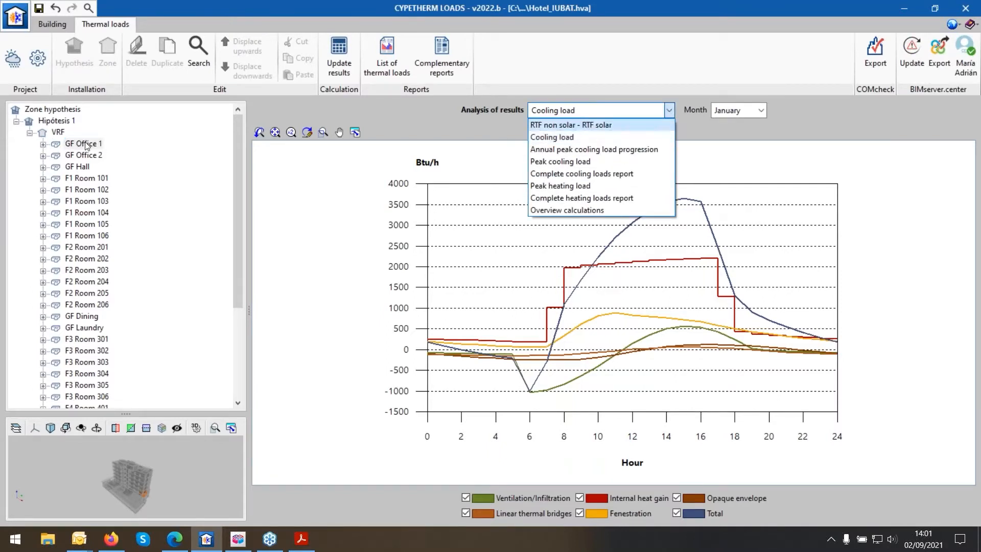
pyautogui.scroll(5, 146, 501)
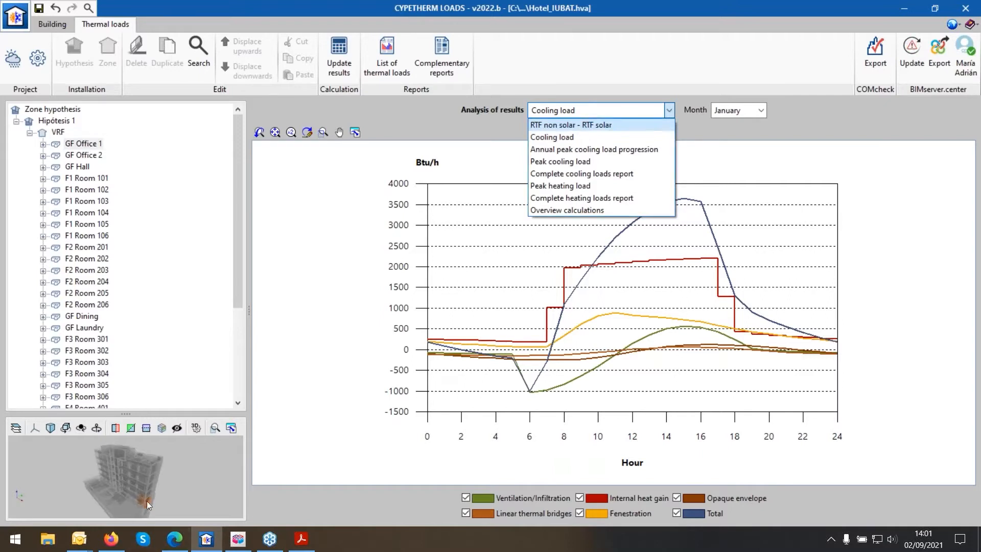
pyautogui.click(558, 126)
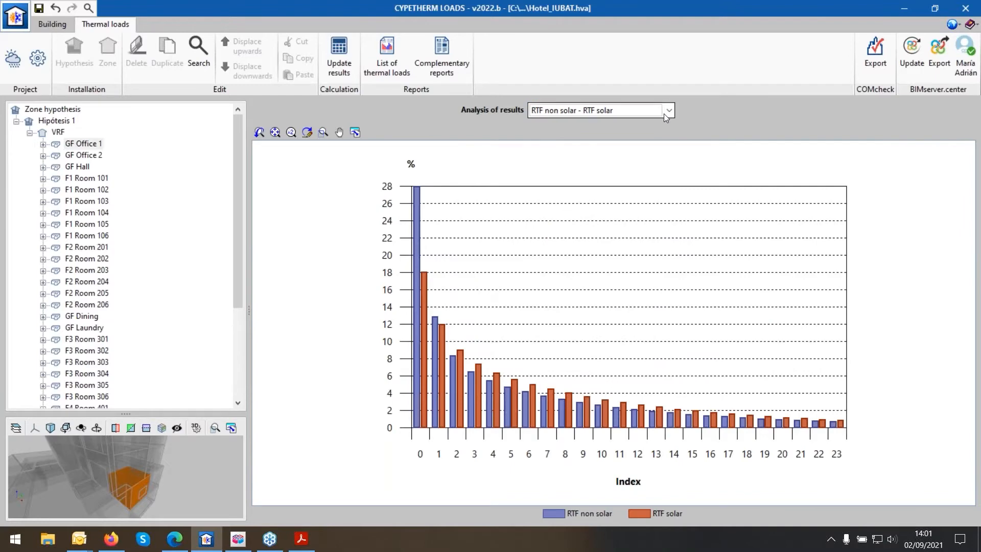
pyautogui.click(664, 113)
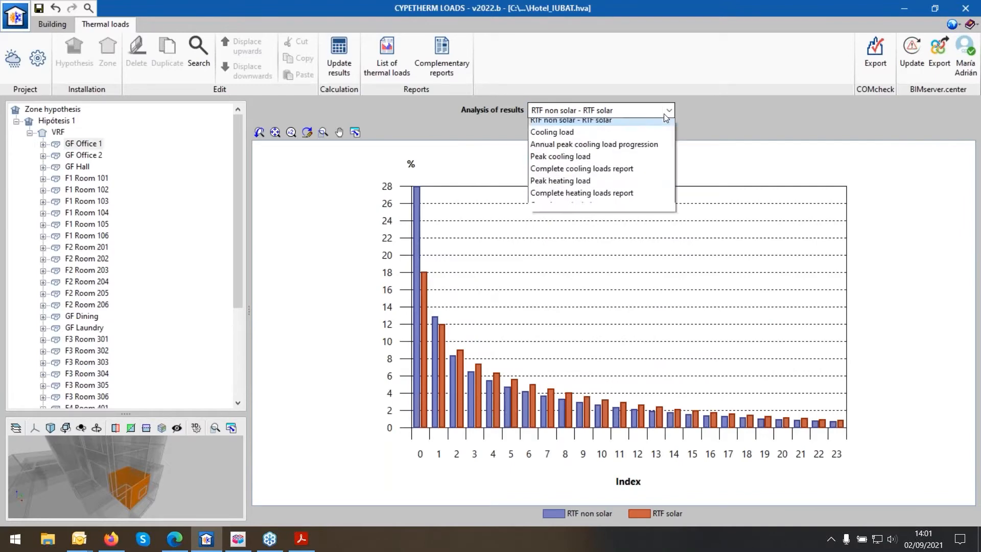
pyautogui.click(574, 137)
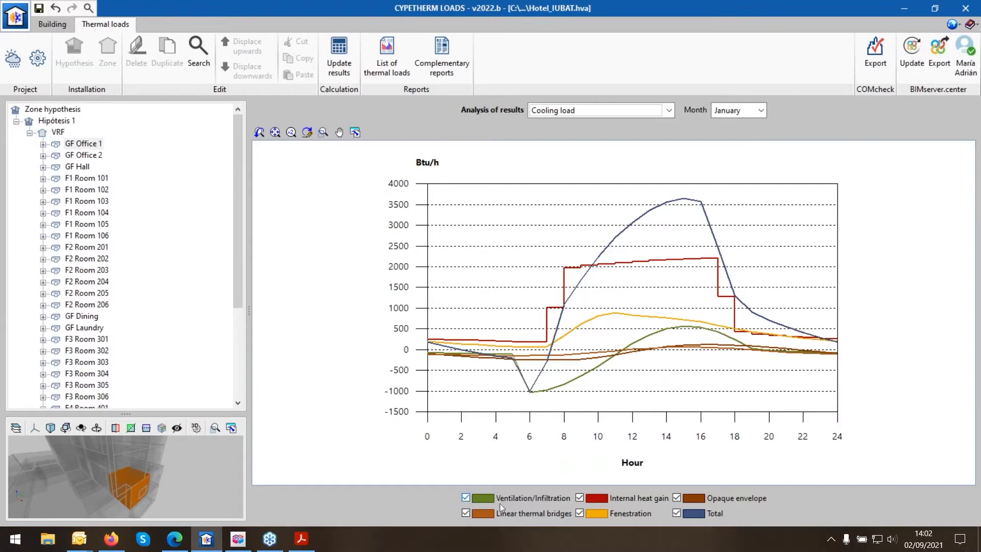
# Hide and restore the ventilation/infiltration and linear thermal bridges curves in GF Office 1's January cooling load chart
pyautogui.click(467, 500)
pyautogui.click(467, 499)
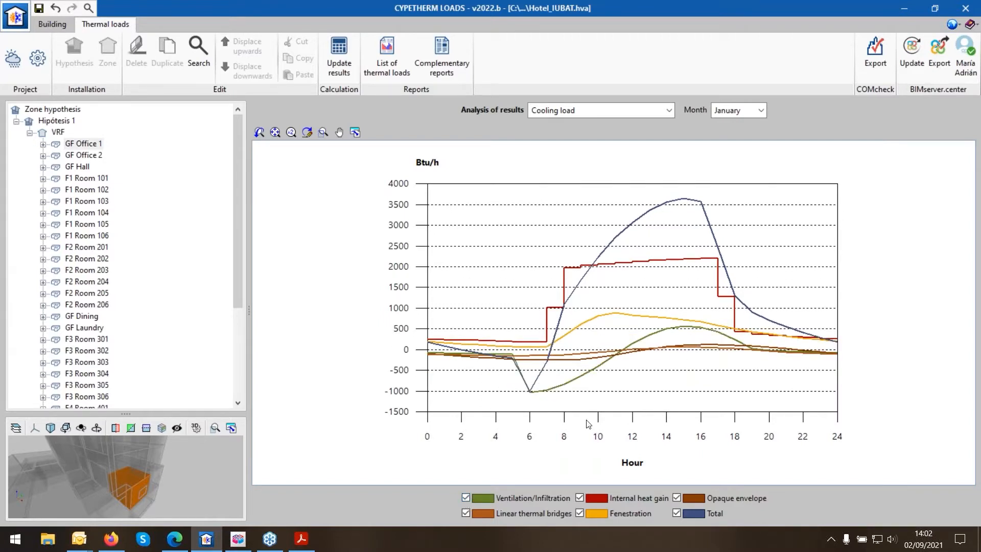
pyautogui.scroll(3, 596, 395)
pyautogui.scroll(1, 596, 395)
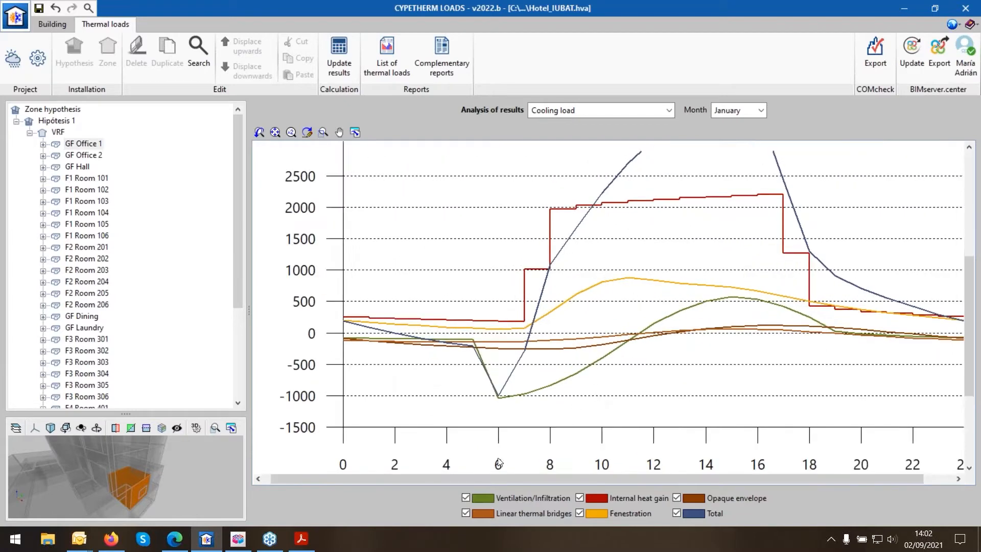
pyautogui.click(465, 498)
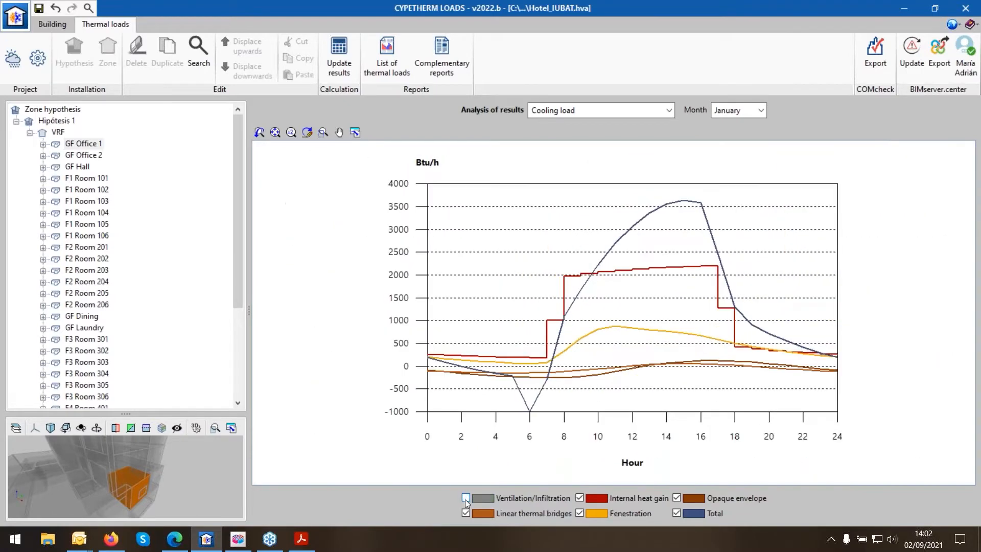
pyautogui.click(466, 499)
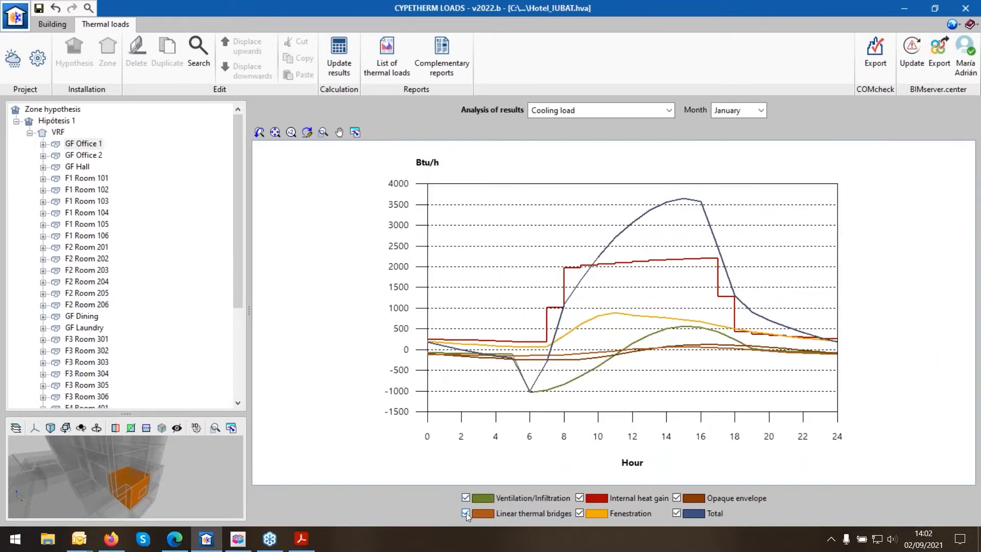
pyautogui.click(465, 516)
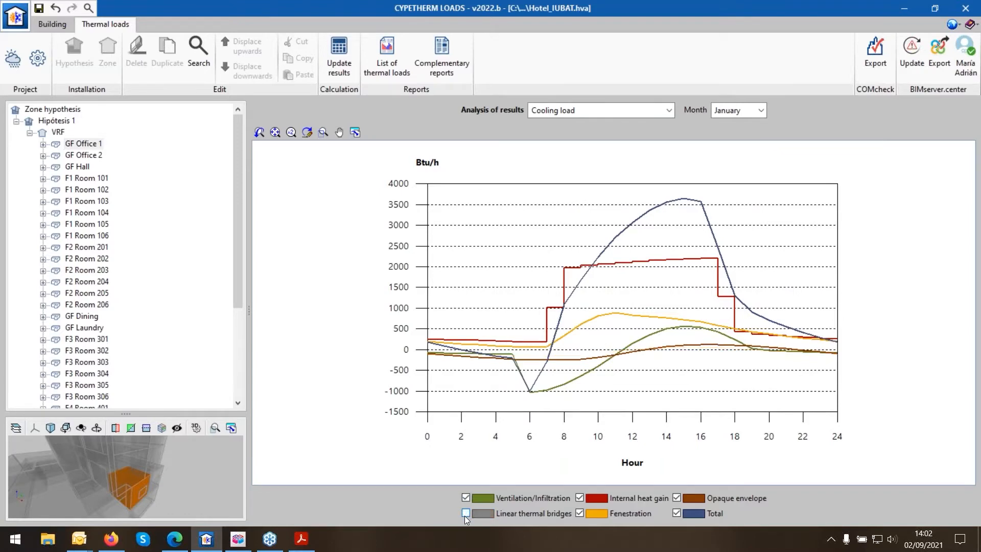
pyautogui.click(465, 516)
pyautogui.click(465, 513)
pyautogui.click(466, 513)
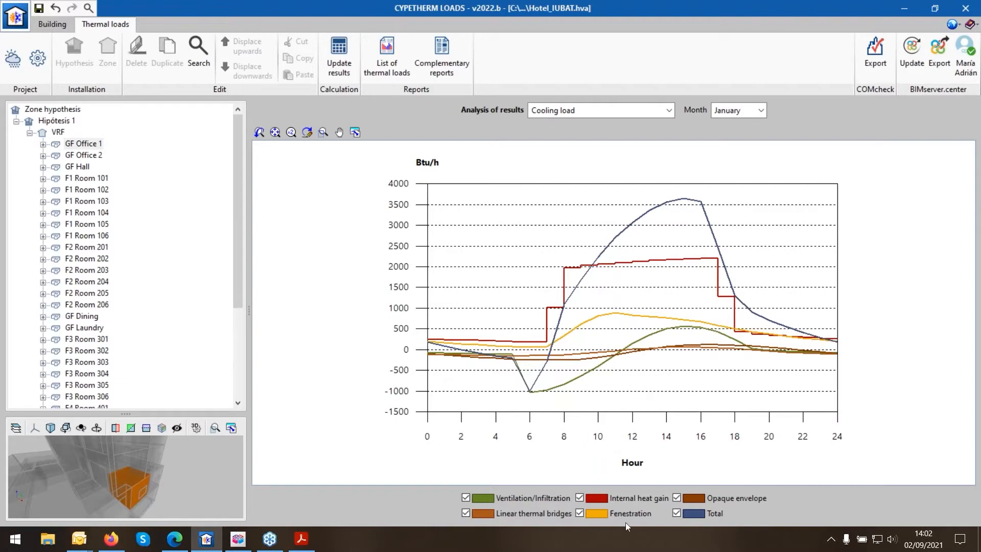
# Hide and restore the internal heat gain, fenestration and opaque envelope curves one by one in the cooling load chart
pyautogui.click(580, 498)
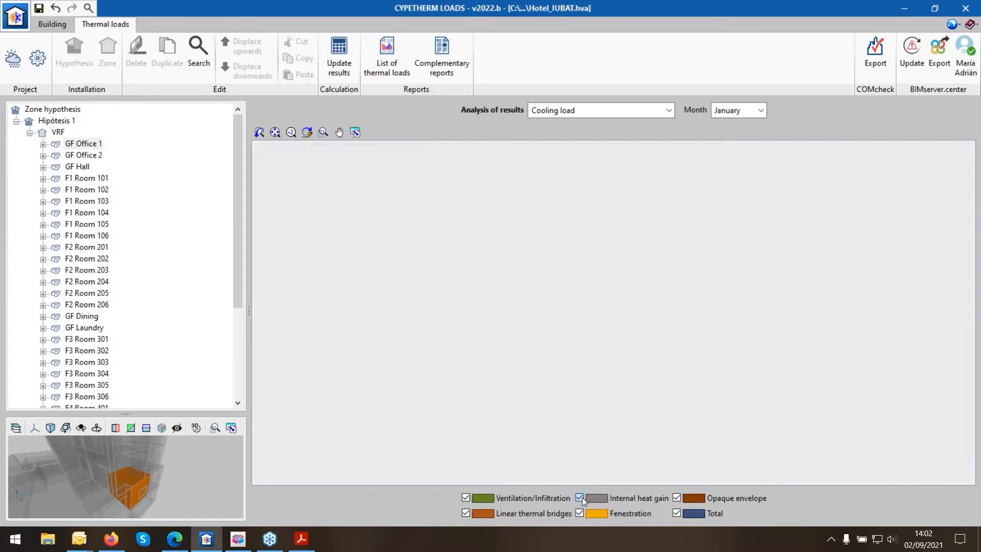
pyautogui.click(580, 498)
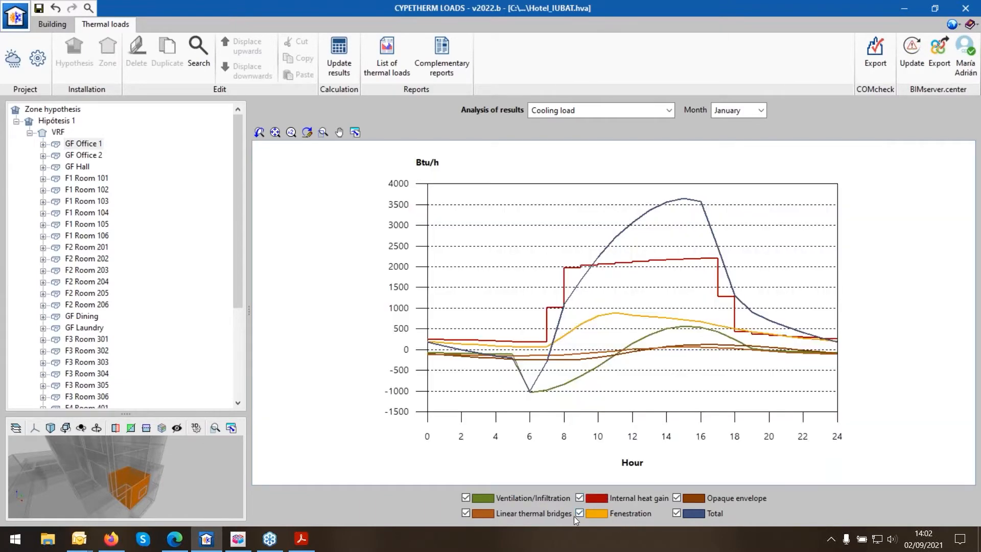
pyautogui.click(580, 516)
pyautogui.click(579, 516)
pyautogui.click(674, 500)
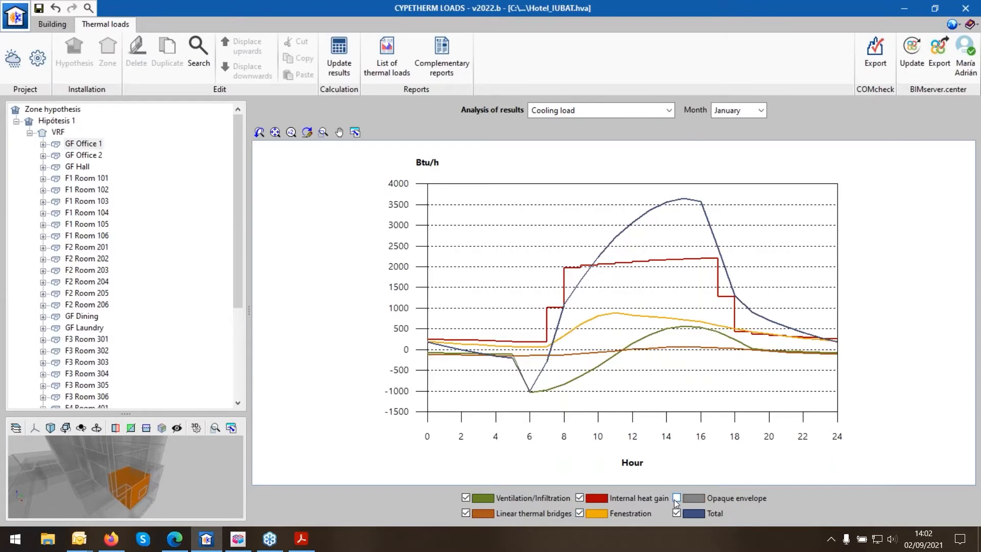
pyautogui.click(675, 501)
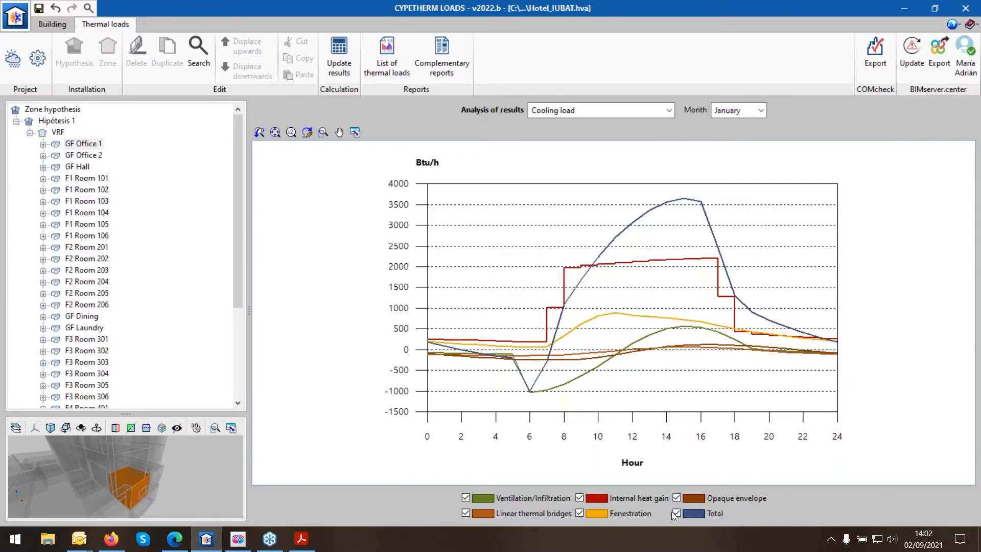
# Hide every component curve in the cooling load chart, leaving only the Total curve displayed
pyautogui.click(469, 500)
pyautogui.click(473, 513)
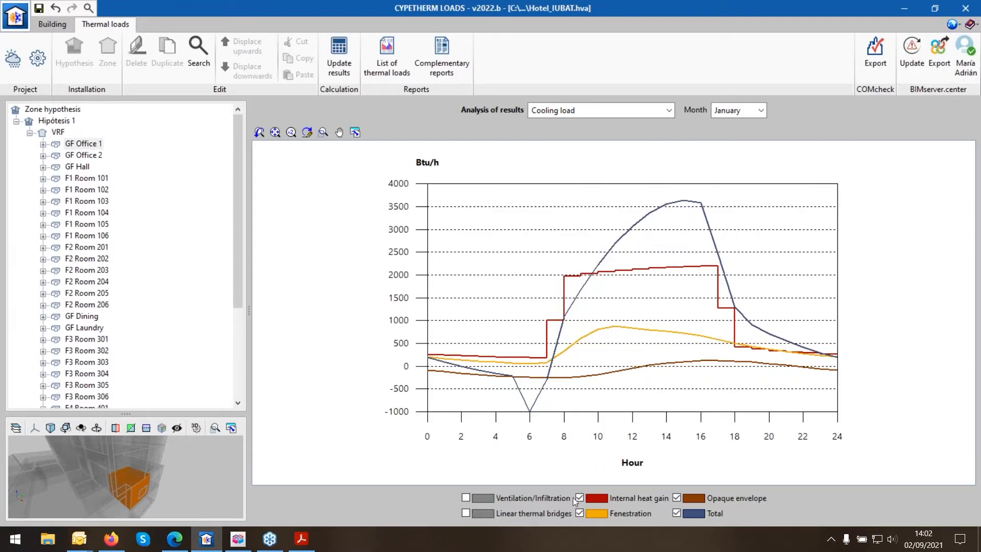
pyautogui.click(578, 498)
pyautogui.click(577, 512)
pyautogui.click(677, 497)
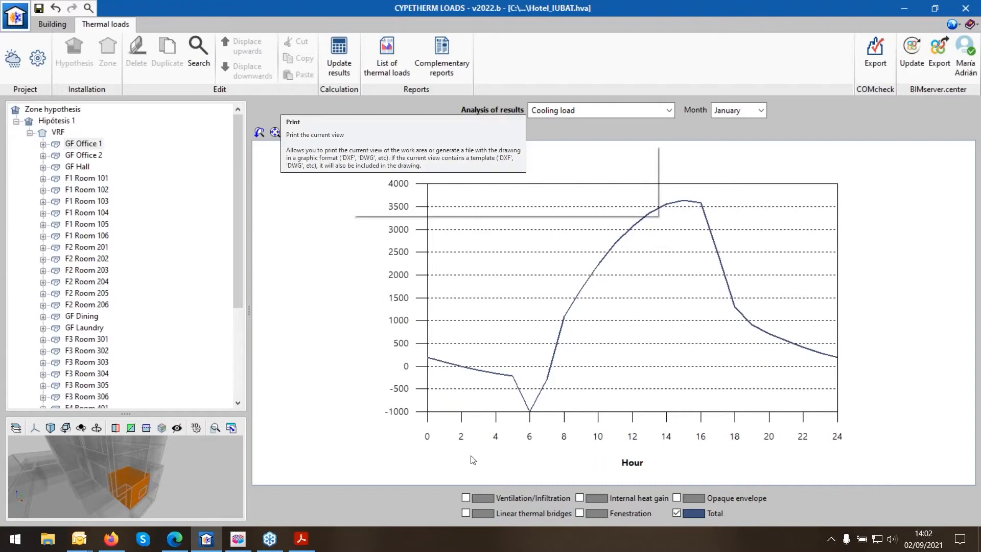
# Restore all five component curves alongside the Total curve in the cooling load chart
pyautogui.click(466, 496)
pyautogui.click(465, 513)
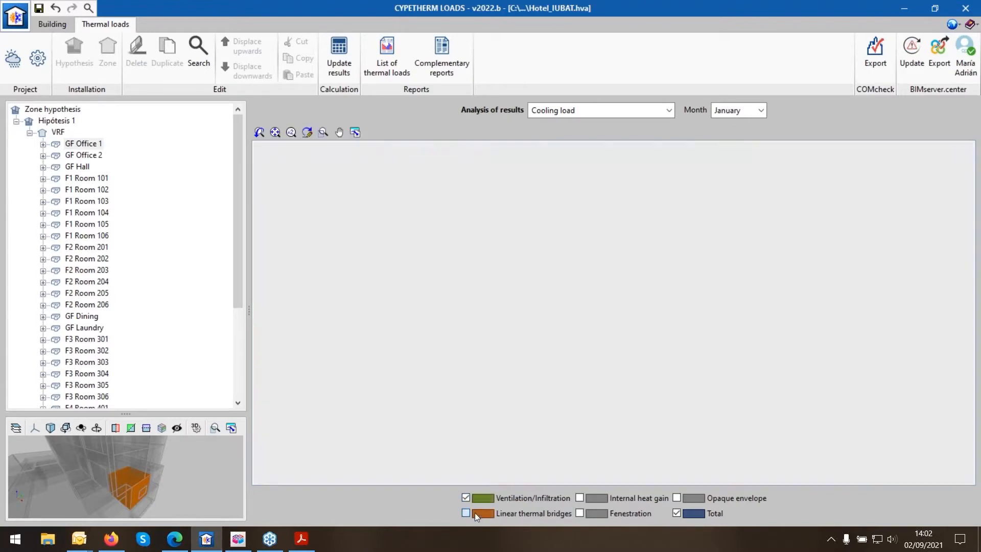
pyautogui.click(579, 497)
pyautogui.click(579, 512)
pyautogui.click(677, 498)
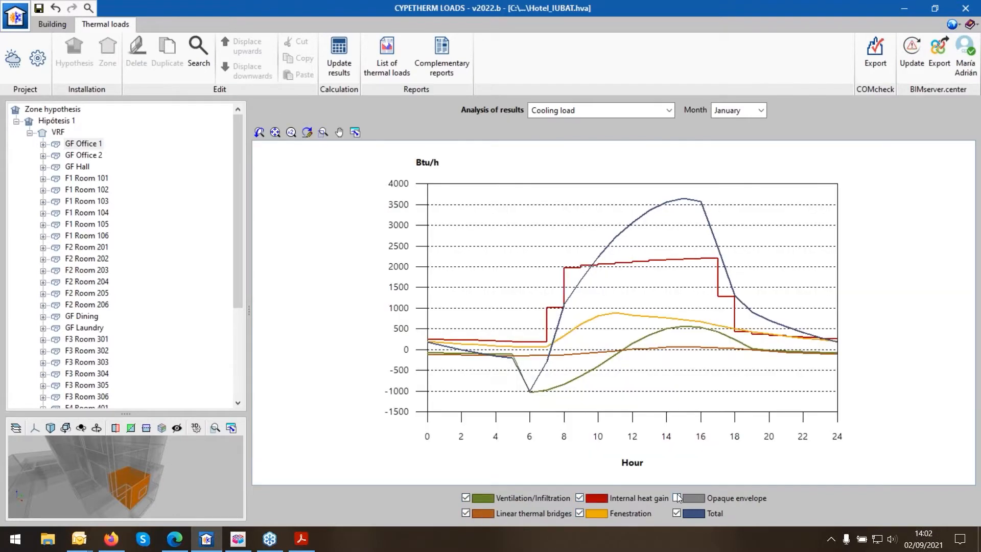
# View GF Office 1's annual peak cooling load progression and its complete cooling loads report
pyautogui.click(669, 111)
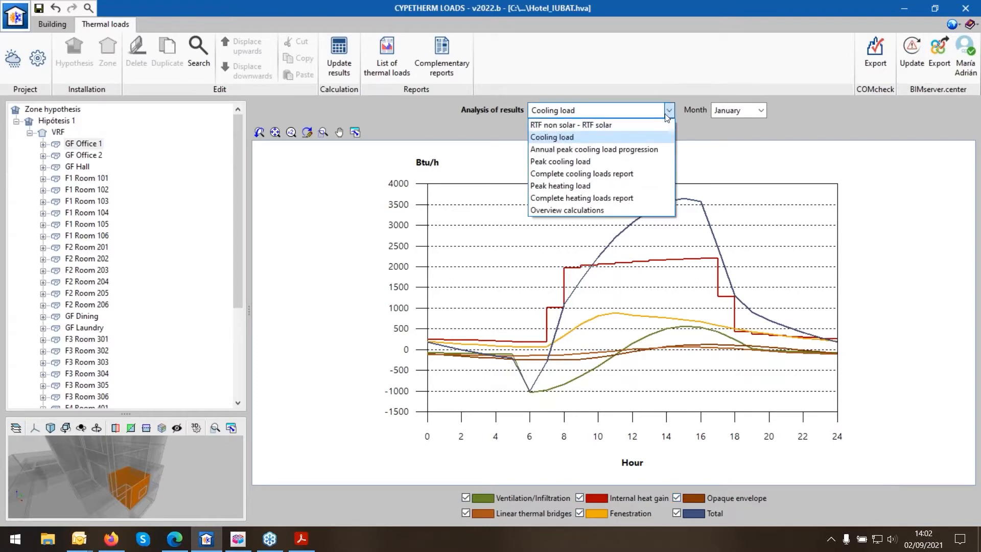
pyautogui.click(595, 149)
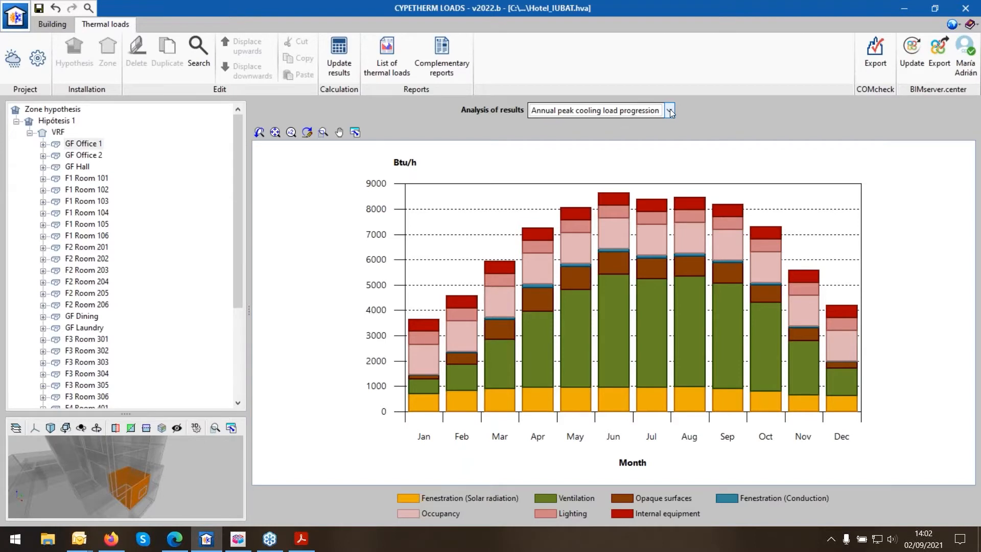
pyautogui.click(669, 111)
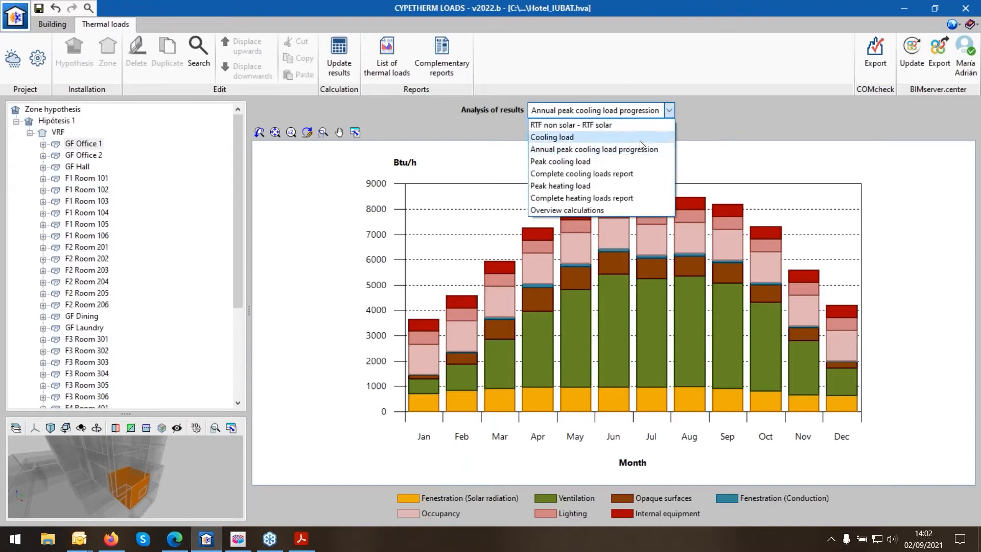
pyautogui.click(600, 174)
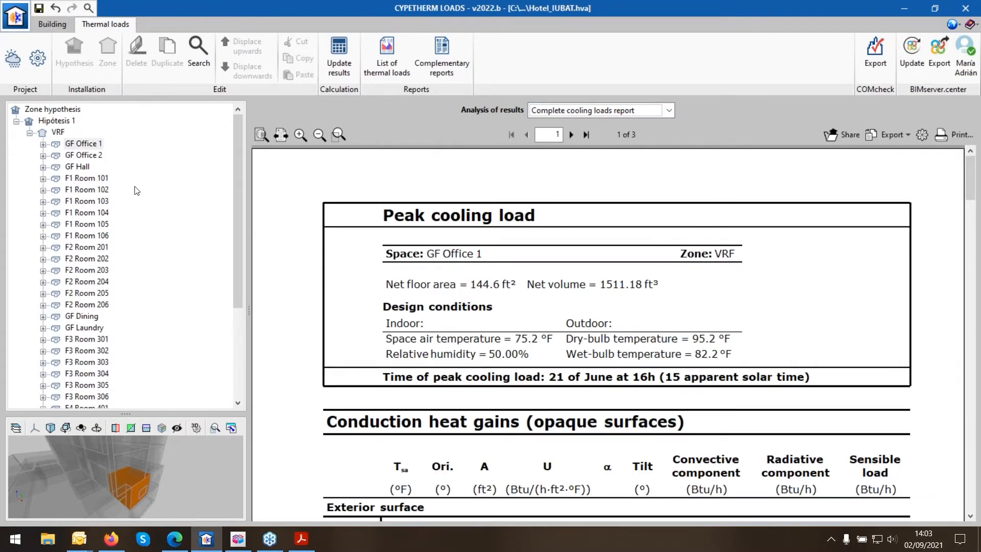
pyautogui.scroll(-1, 480, 278)
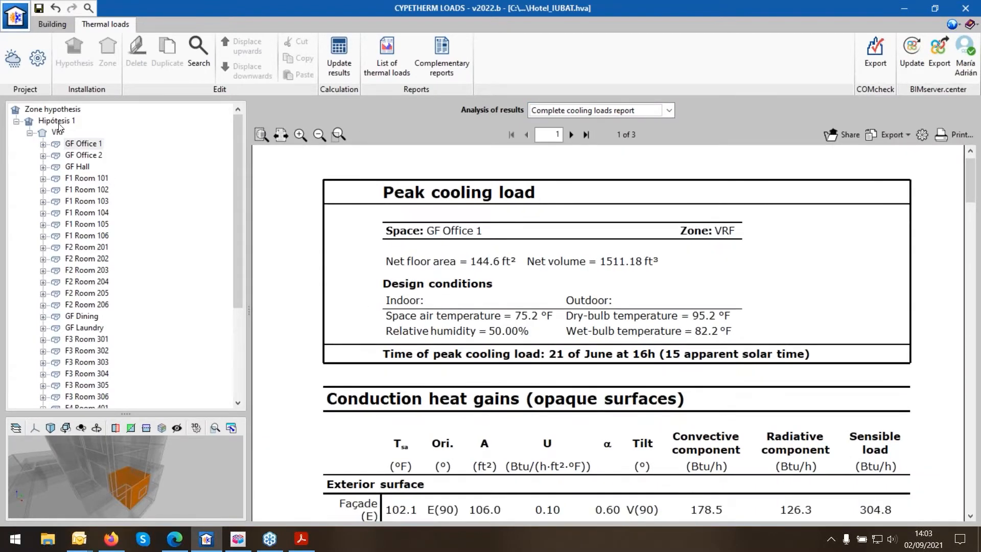
# Review GF Office 1's ventilation/infiltration sensible and latent cooling loads and its internal heat gain chart
pyautogui.click(44, 145)
pyautogui.click(75, 159)
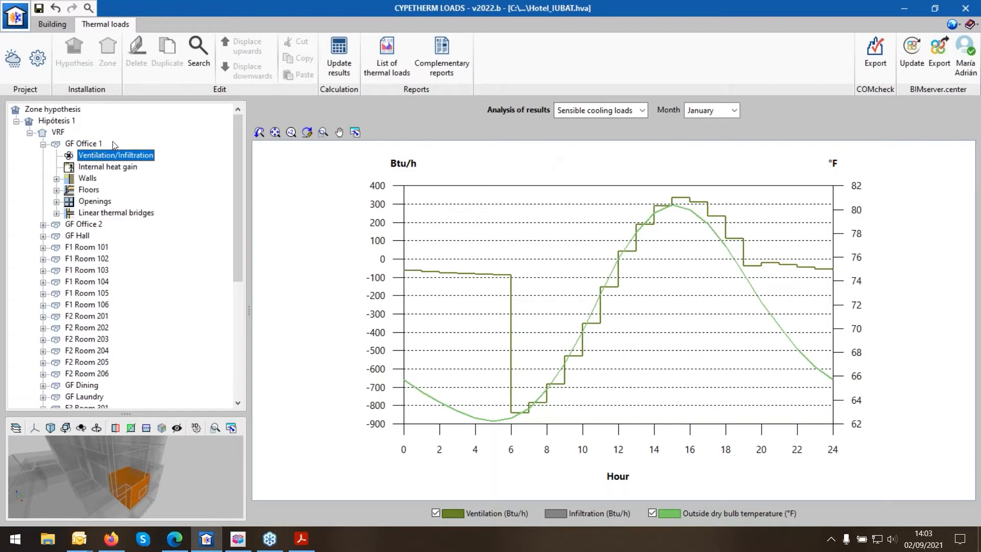
pyautogui.click(642, 111)
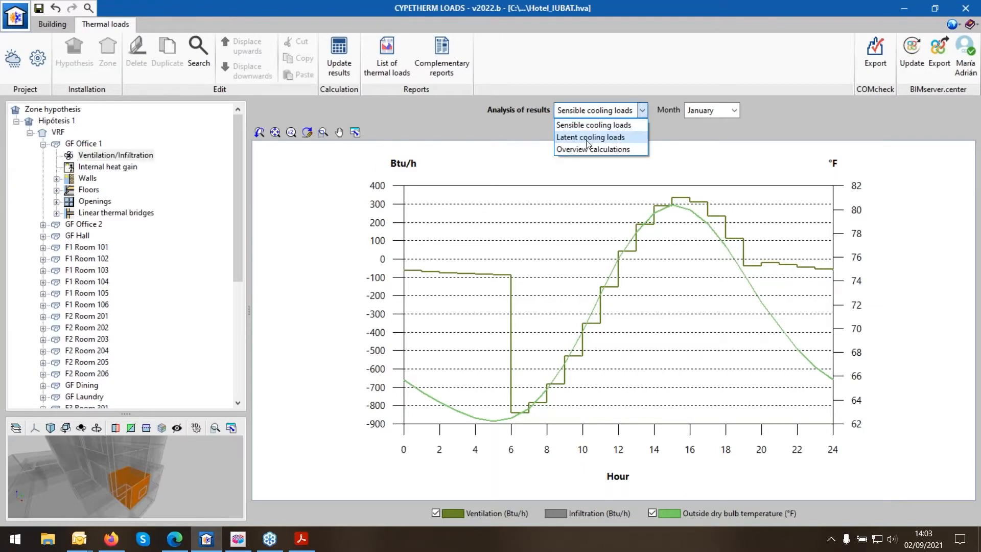
pyautogui.click(589, 137)
pyautogui.click(122, 170)
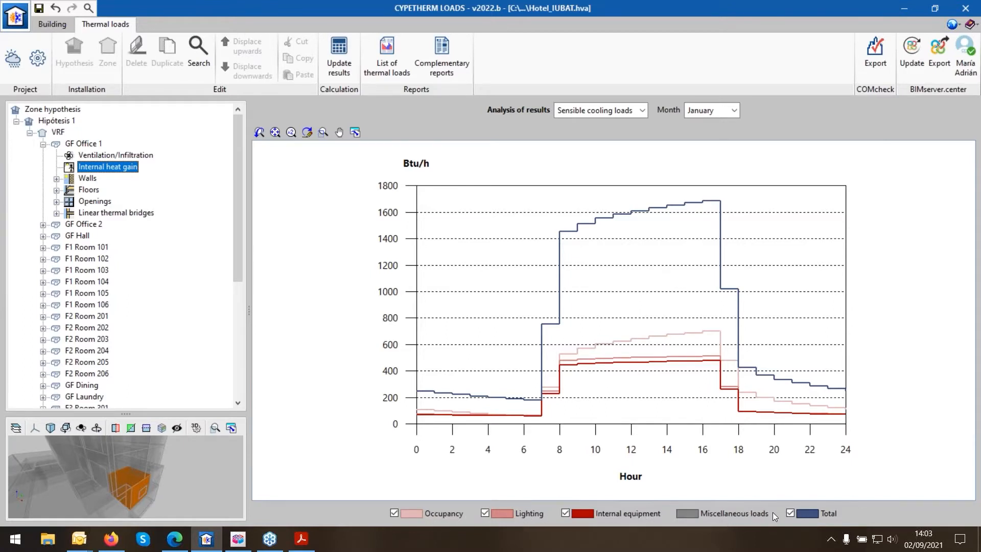
# Examine the walls' calculation notes in GF Office 1 and the Façade (E) overview calculations, covering the heat gain and sol-air temperature formulas
pyautogui.click(80, 180)
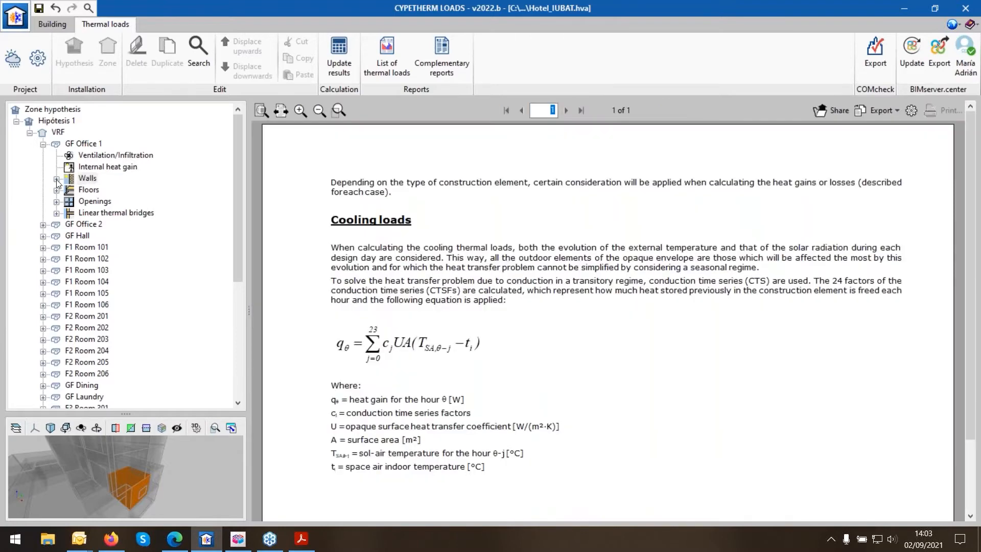
pyautogui.click(56, 179)
pyautogui.click(112, 192)
pyautogui.click(111, 202)
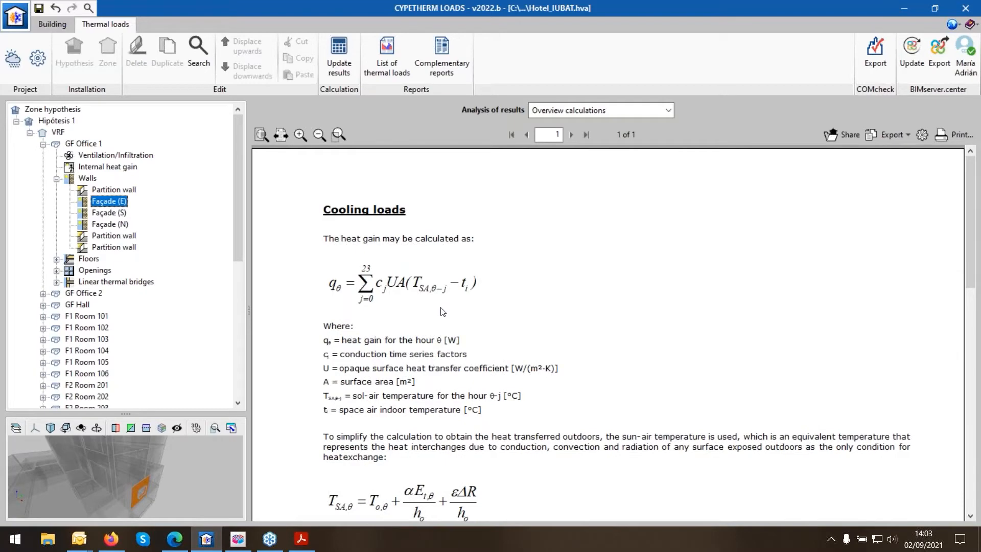
pyautogui.scroll(-4, 442, 309)
pyautogui.scroll(4, 470, 305)
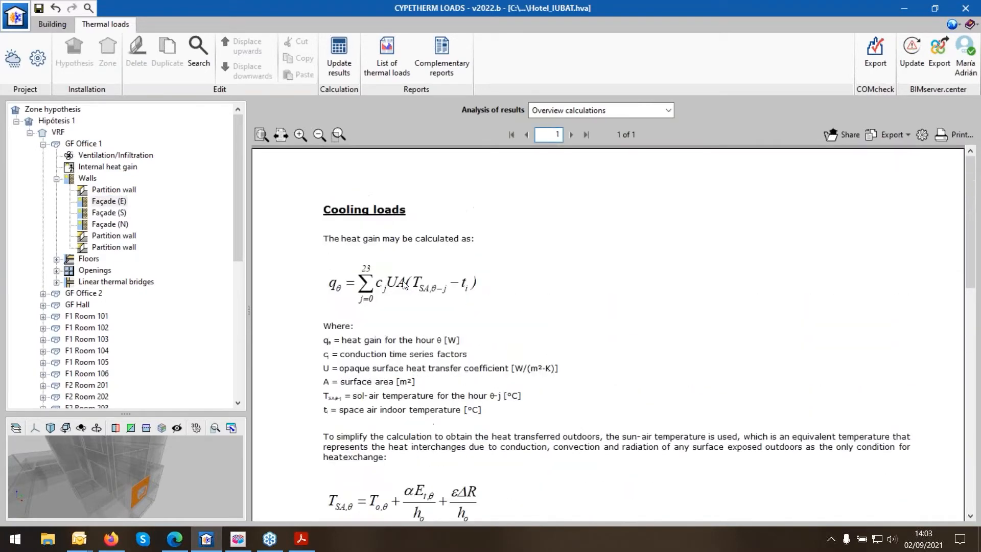
pyautogui.scroll(-10, 470, 306)
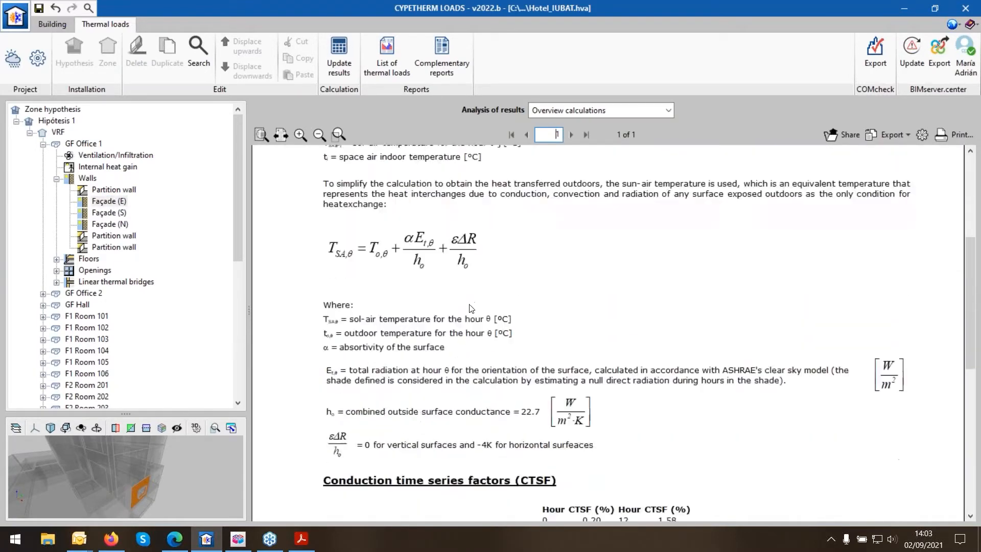
# Review Façade (E)'s opaque surface layers, conduction time series factors, and temperatures and solar irradiation for January
pyautogui.click(652, 110)
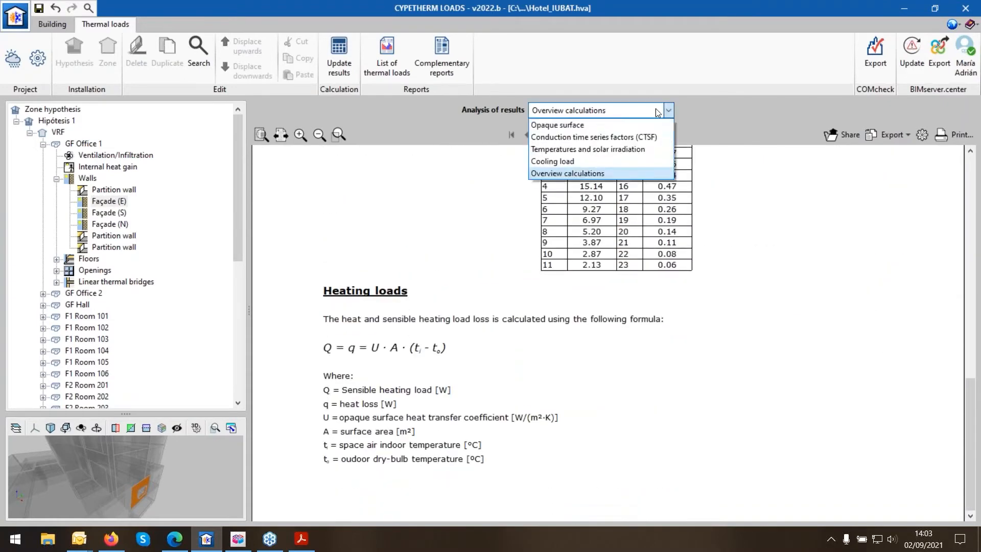
pyautogui.click(585, 124)
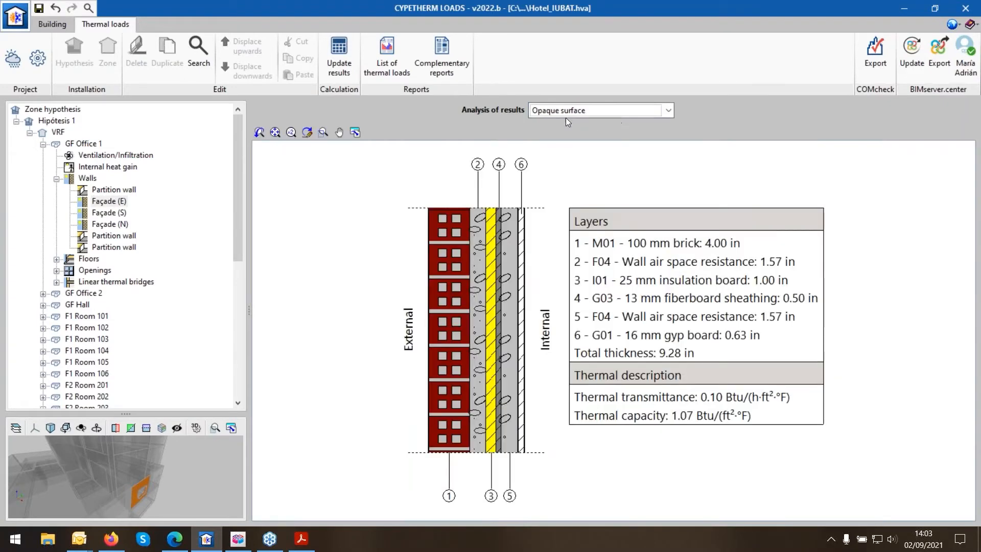
pyautogui.click(667, 112)
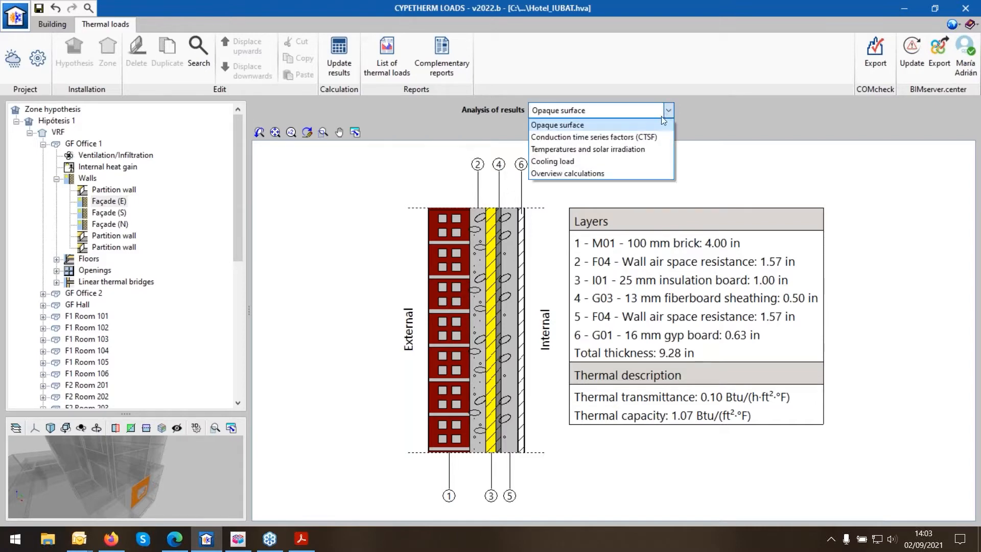
pyautogui.click(591, 138)
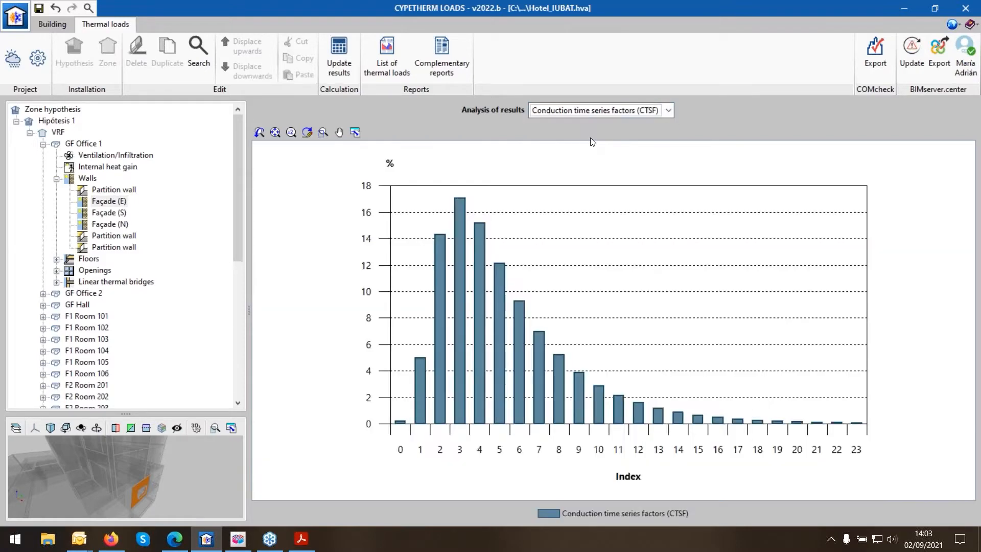
pyautogui.click(670, 113)
pyautogui.click(620, 148)
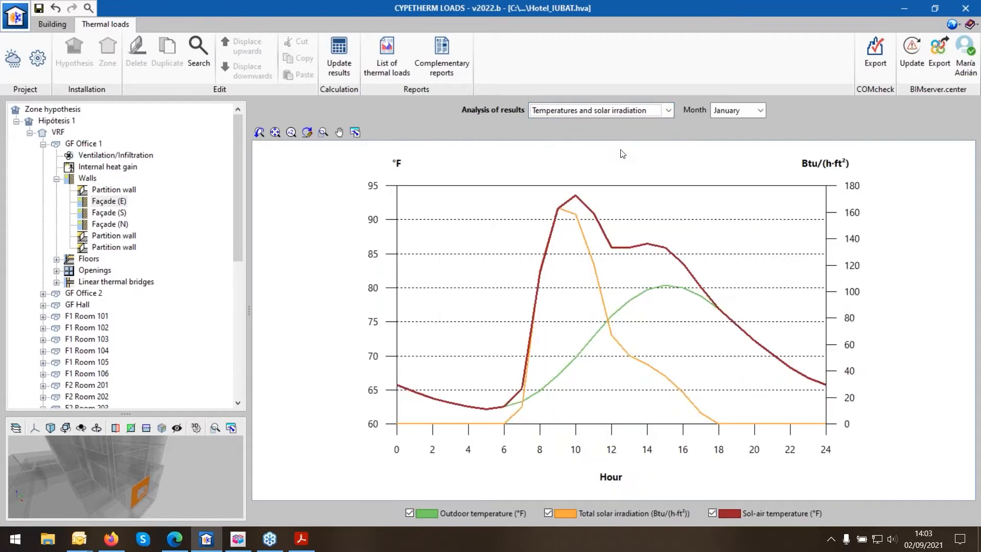
# Examine Façade (E)'s January cooling load and overview calculations, ending on the cooling load chart
pyautogui.click(669, 111)
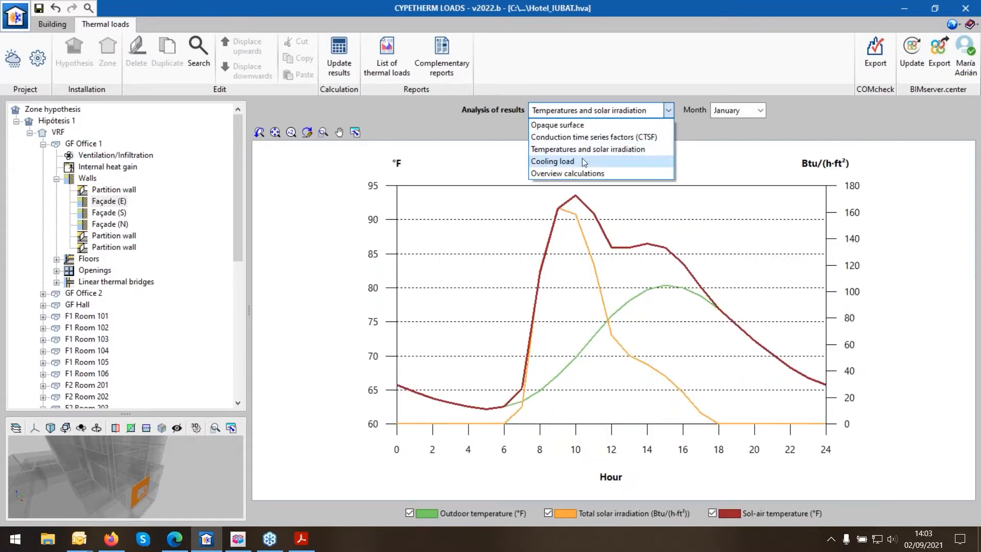
pyautogui.click(581, 160)
pyautogui.click(669, 115)
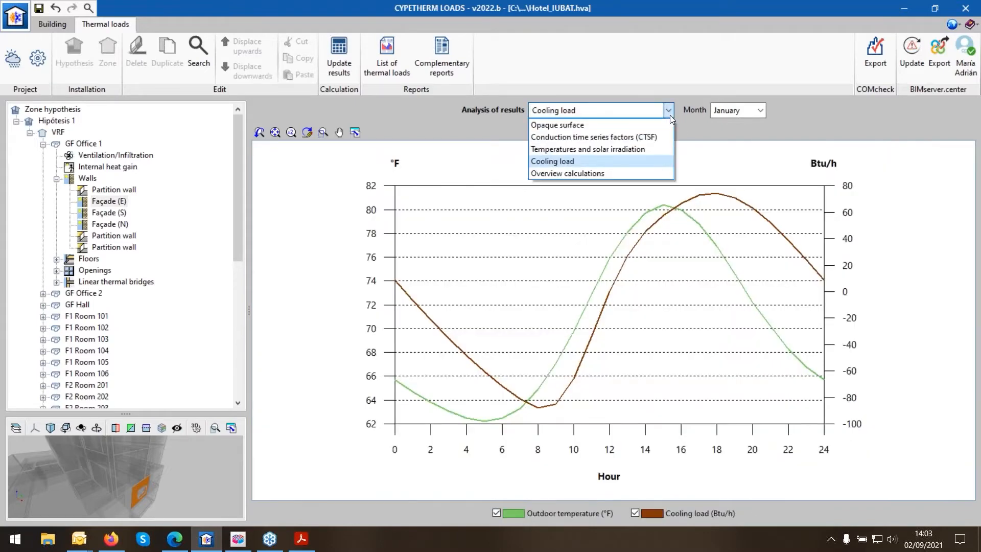
pyautogui.click(608, 171)
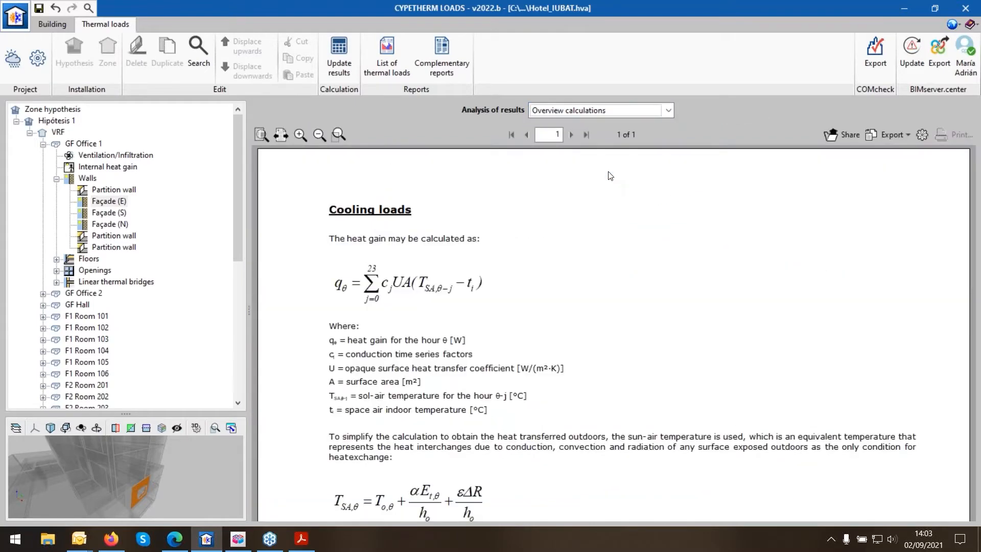
pyautogui.scroll(-2, 656, 266)
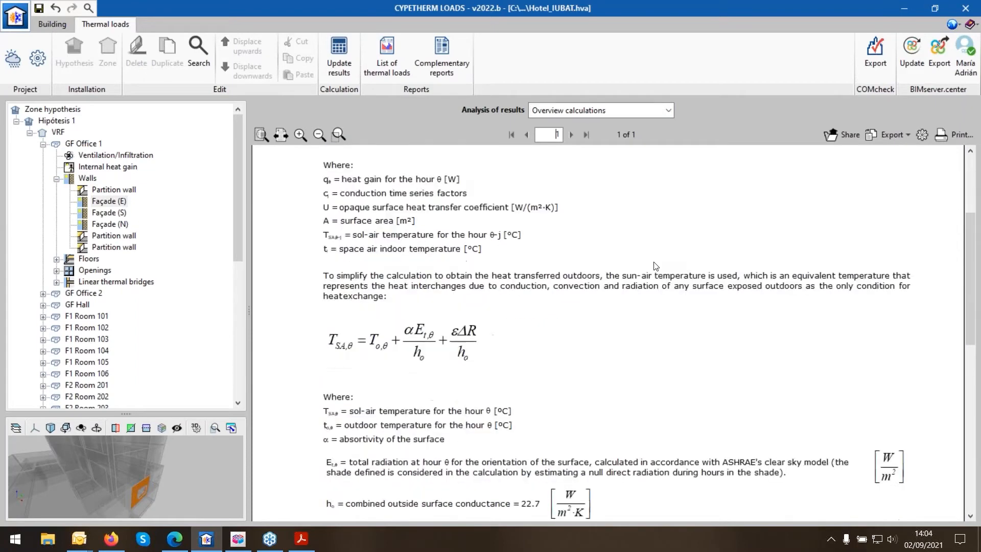
pyautogui.scroll(3, 656, 266)
pyautogui.click(669, 111)
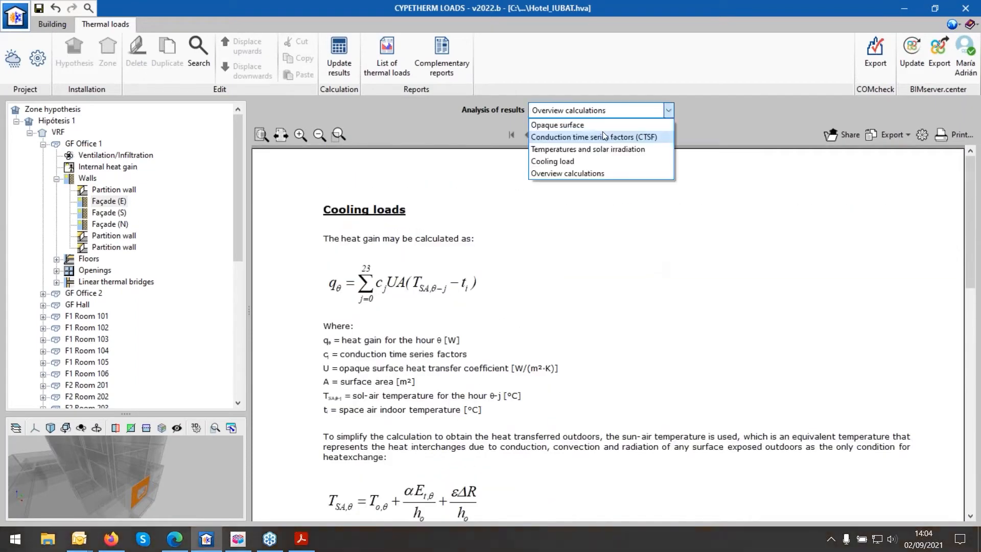
pyautogui.click(587, 159)
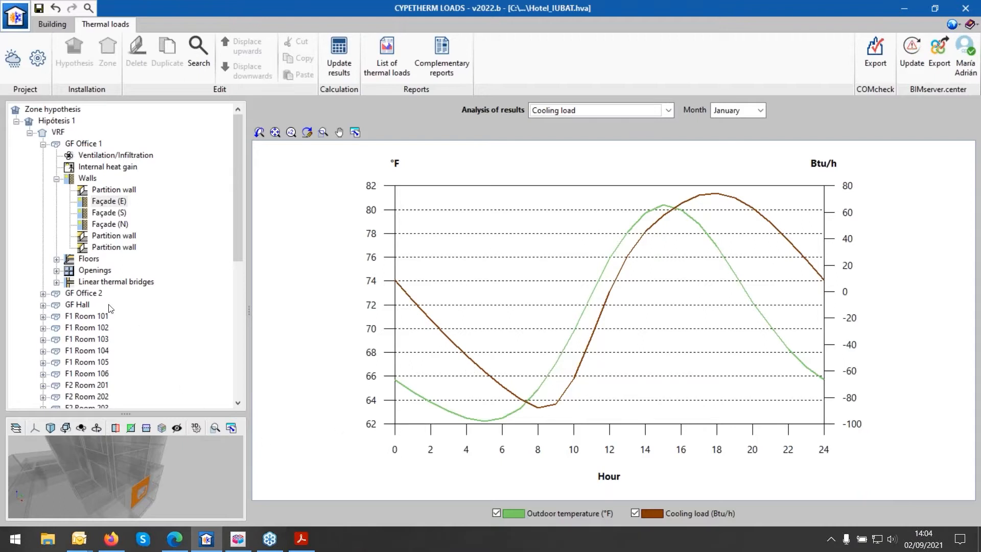
pyautogui.scroll(-3, 153, 296)
pyautogui.scroll(-3, 154, 297)
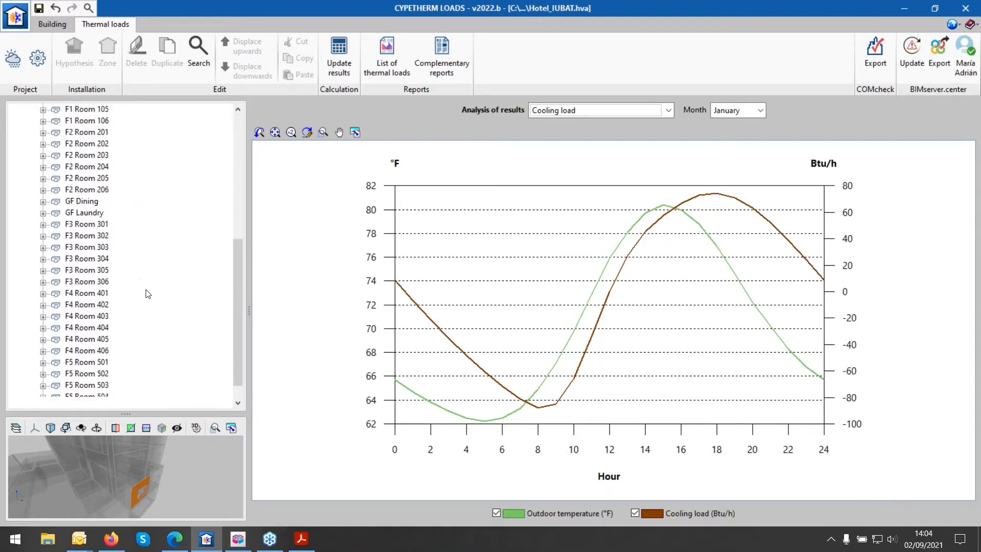
pyautogui.scroll(5, 148, 295)
pyautogui.scroll(1, 148, 295)
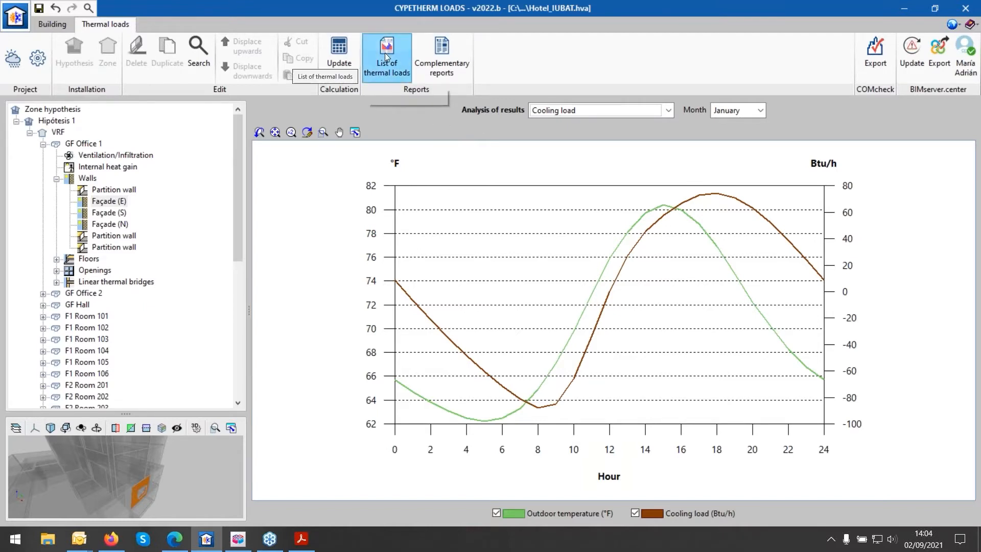
# Generate the complementary report describing materials and construction elements and examine its building envelope section through page 6
pyautogui.click(443, 68)
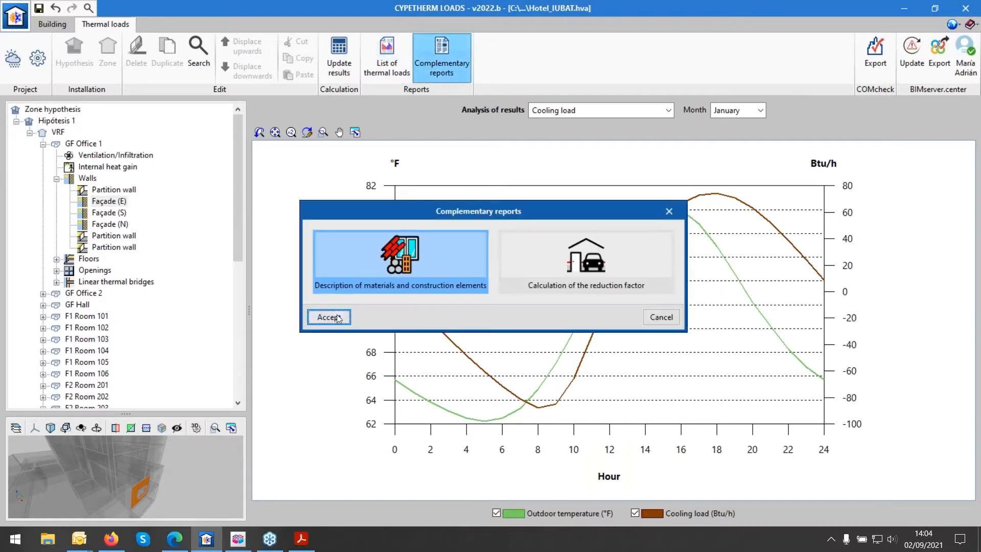
pyautogui.click(333, 320)
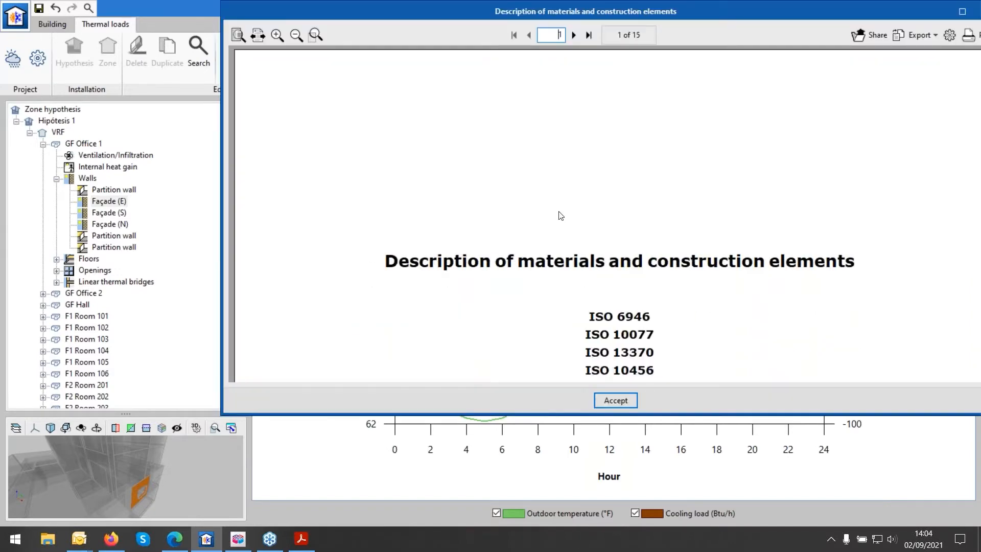
pyautogui.click(572, 35)
pyautogui.click(572, 35)
pyautogui.click(572, 35)
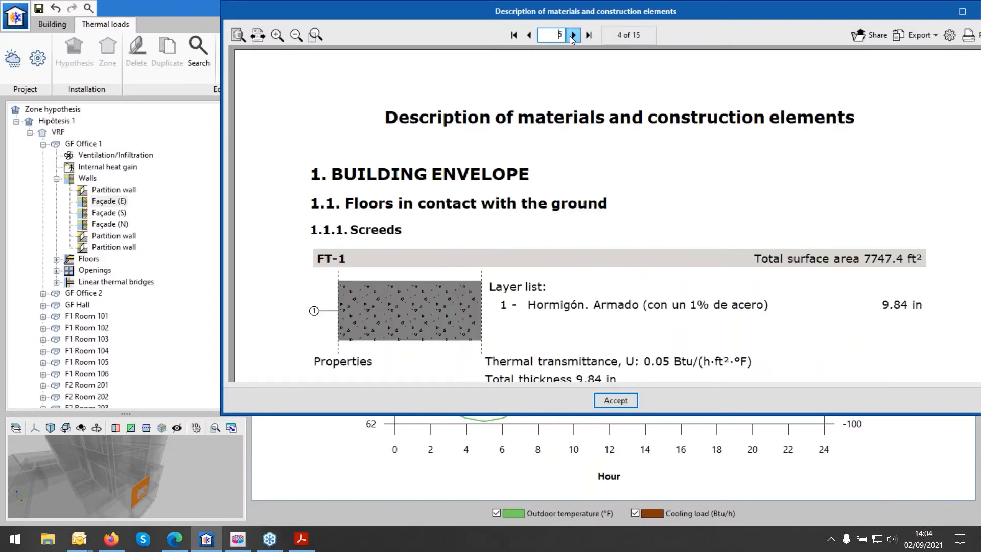
pyautogui.click(573, 35)
pyautogui.click(572, 35)
pyautogui.scroll(-10, 621, 214)
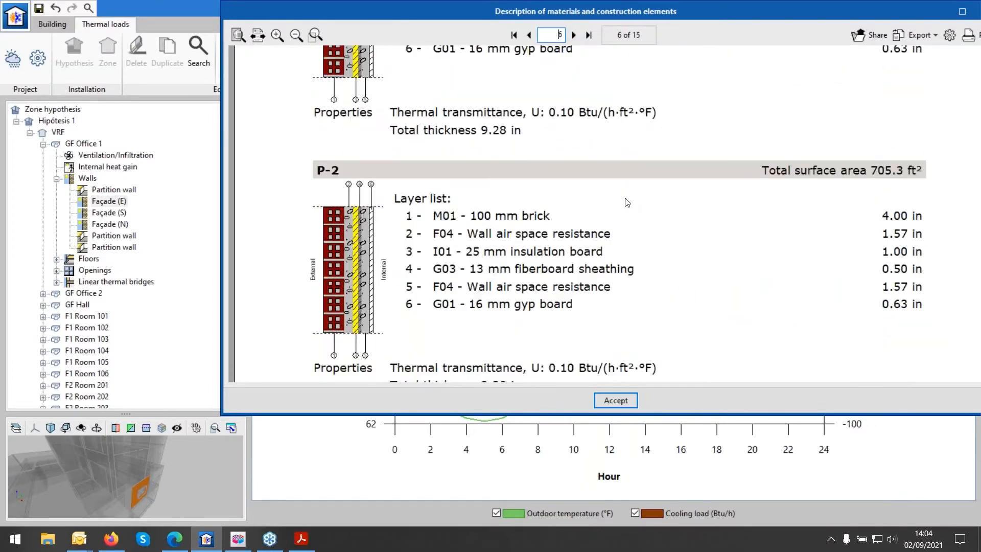
pyautogui.scroll(-12, 616, 231)
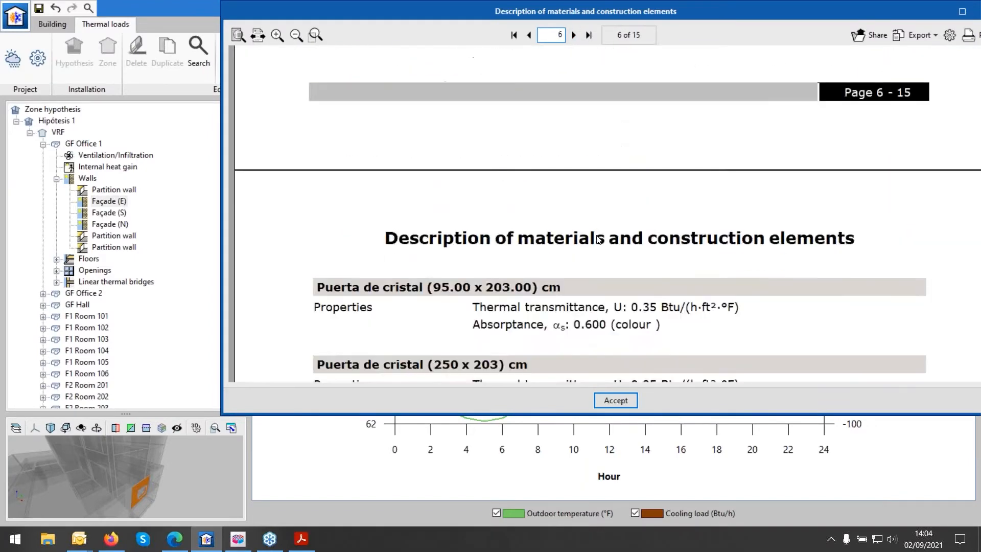
# Review the window properties and the final materials table in the construction elements report, and close the report
pyautogui.click(580, 36)
pyautogui.click(580, 36)
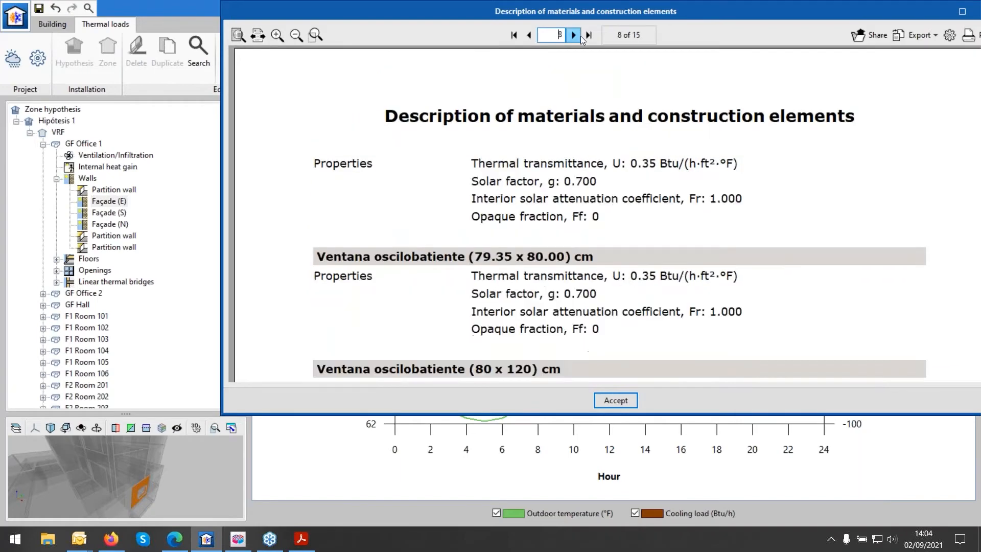
pyautogui.click(579, 36)
pyautogui.click(582, 35)
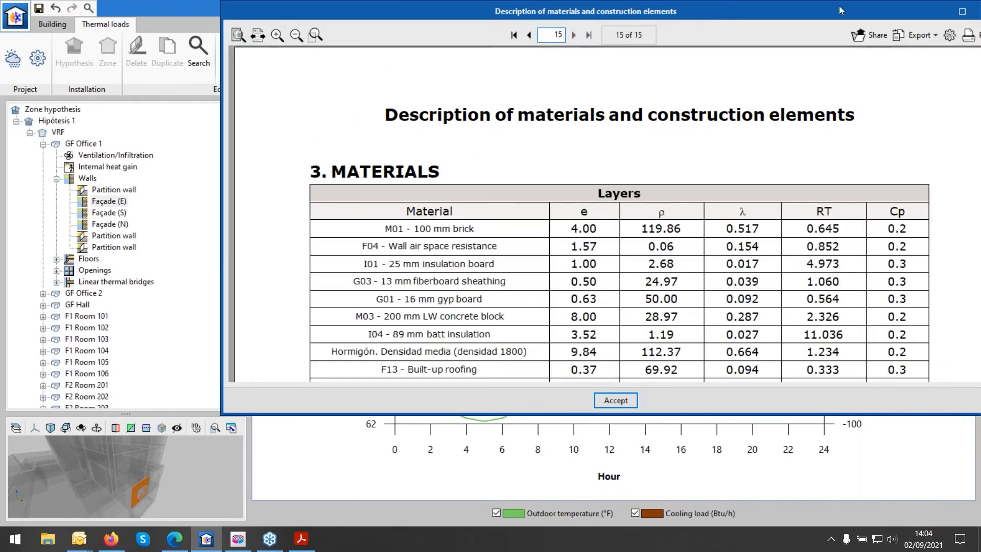
pyautogui.moveTo(873, 14); pyautogui.dragTo(673, 103)
pyautogui.click(800, 104)
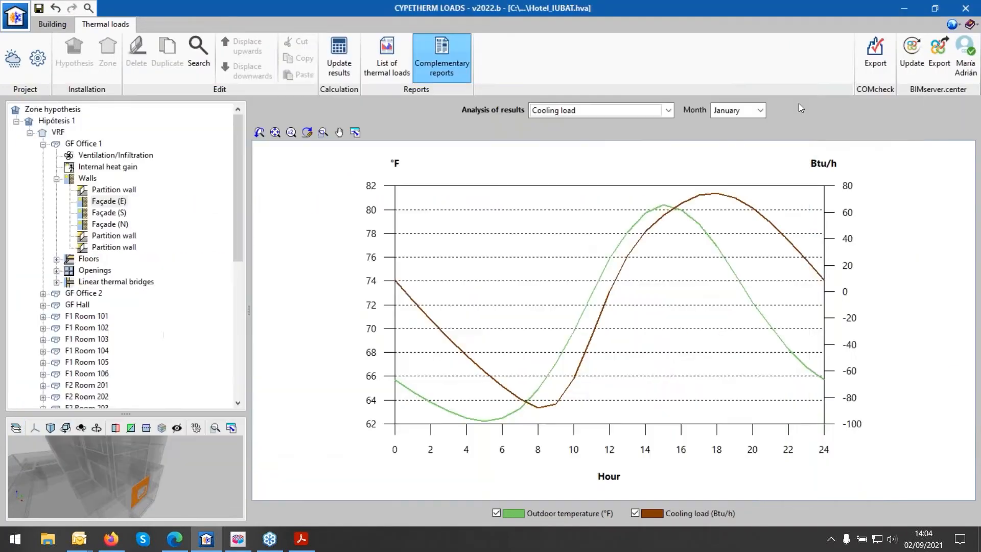
# Generate the complementary report on the reduction factor calculation, review it through page 11, and close it together with the report selection
pyautogui.click(587, 263)
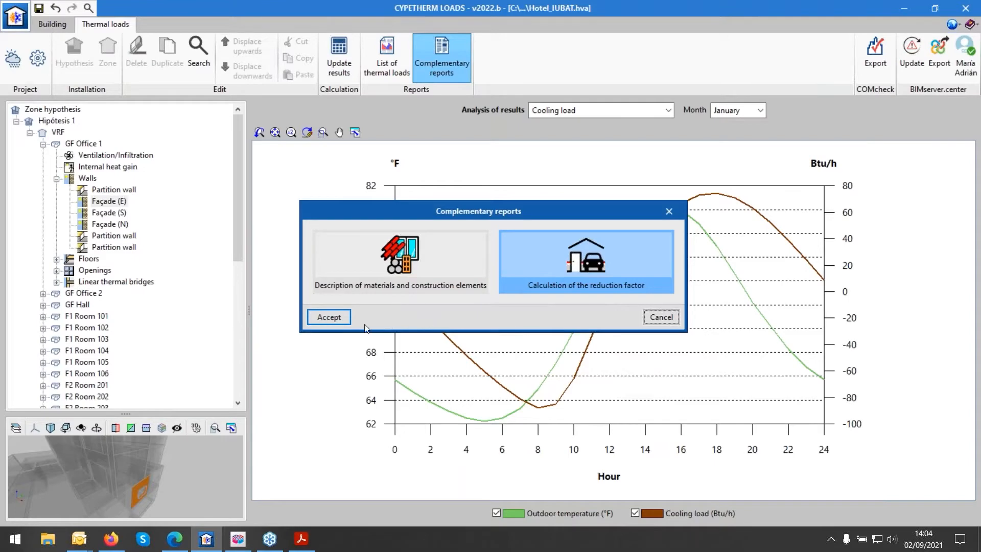
pyautogui.click(333, 318)
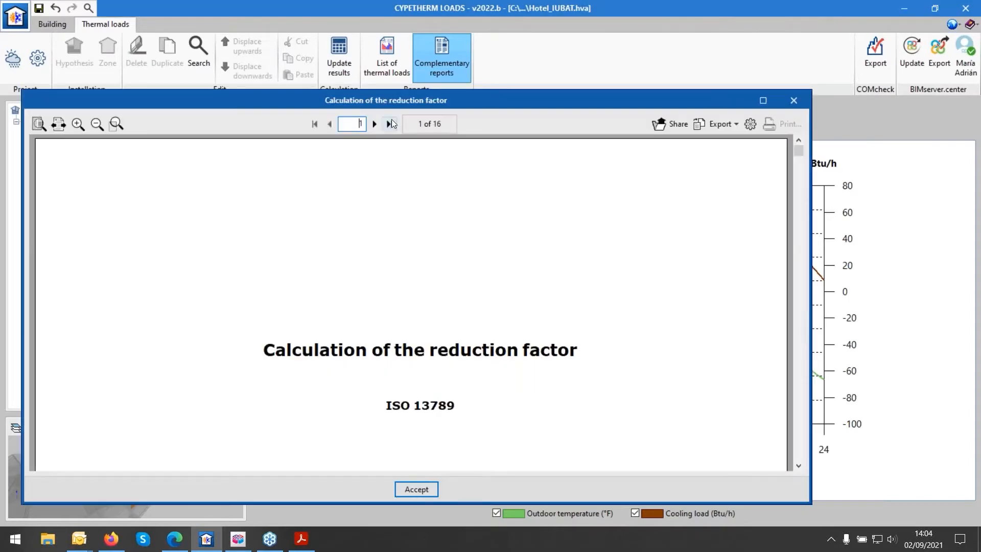
pyautogui.click(373, 125)
pyautogui.click(372, 124)
pyautogui.click(373, 124)
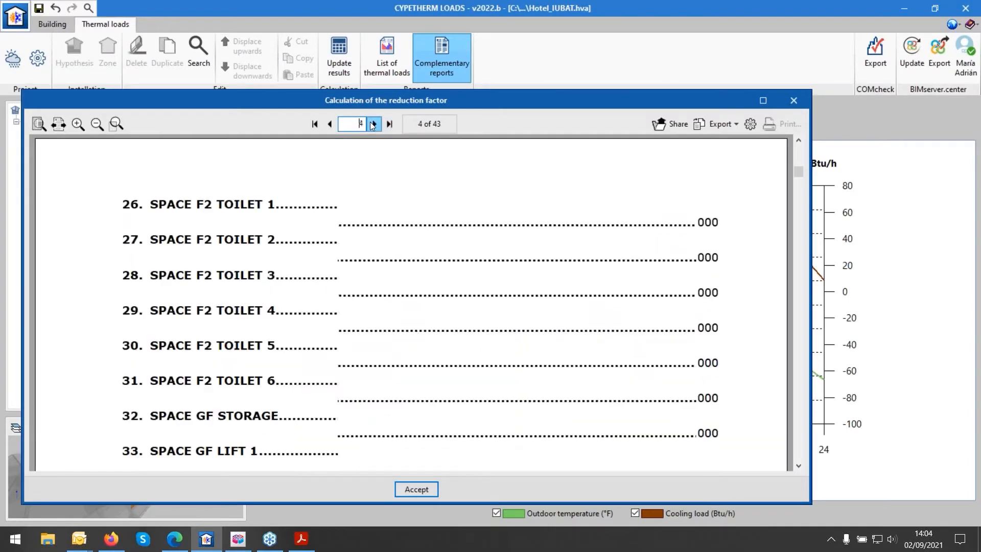
pyautogui.click(373, 124)
pyautogui.click(373, 124)
pyautogui.click(373, 124)
pyautogui.click(372, 125)
pyautogui.click(373, 125)
pyautogui.click(372, 124)
pyautogui.click(372, 124)
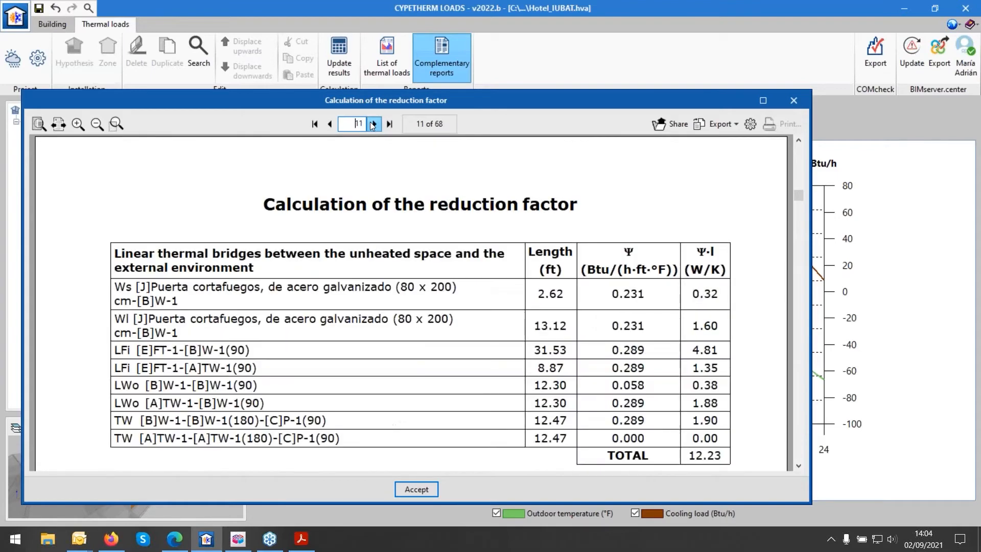
pyautogui.click(793, 101)
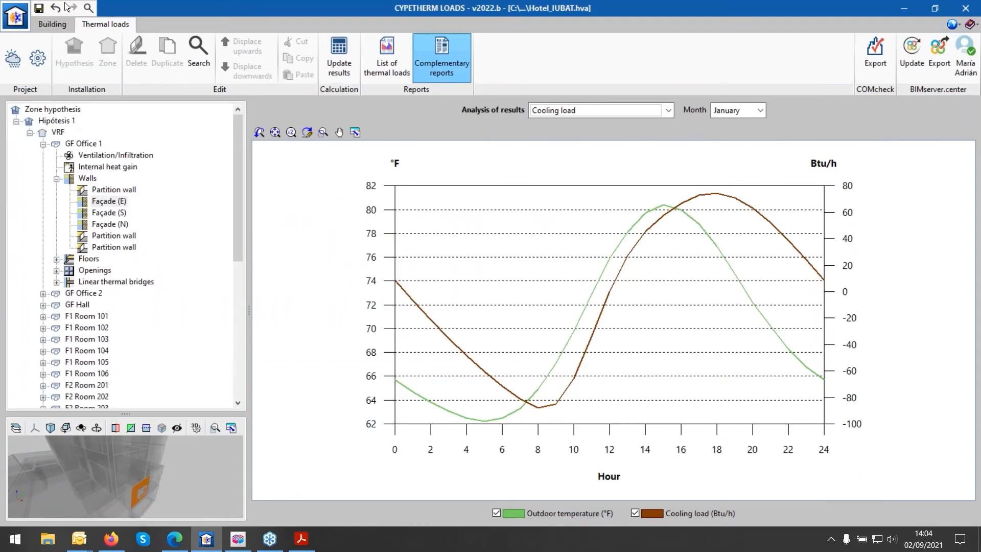
pyautogui.click(658, 320)
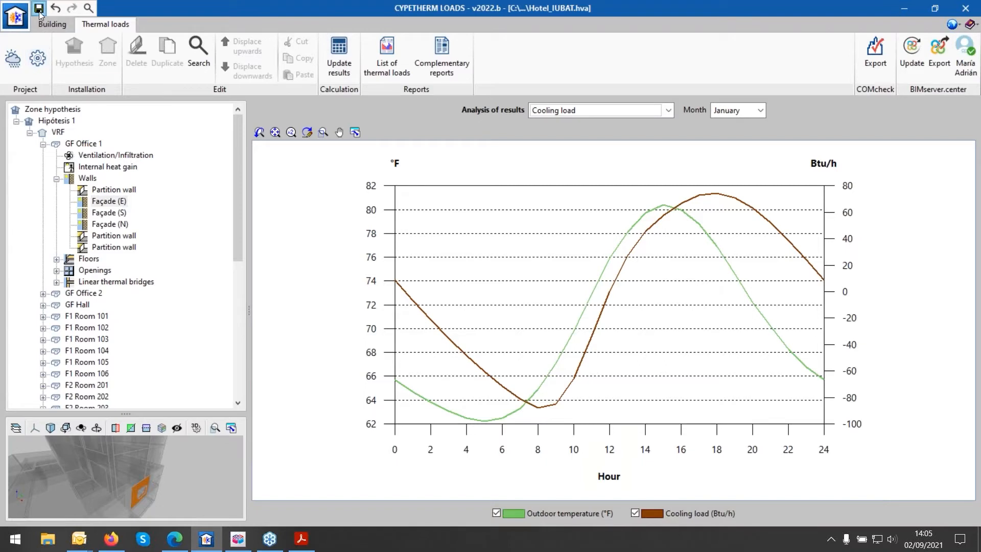
# Exit the thermal loads program, saving the hotel project, and close the Complete report PDF
pyautogui.click(15, 15)
pyautogui.click(40, 208)
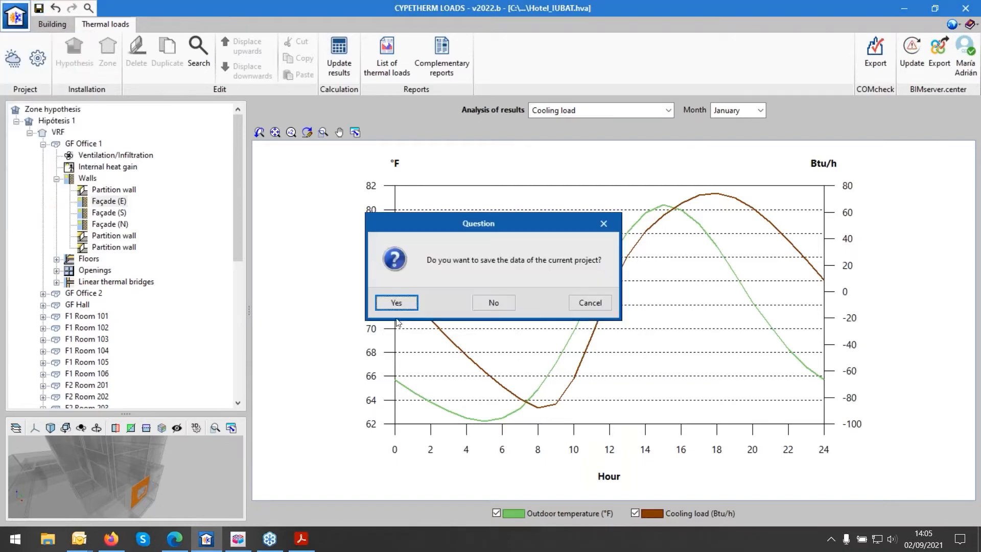
pyautogui.click(389, 304)
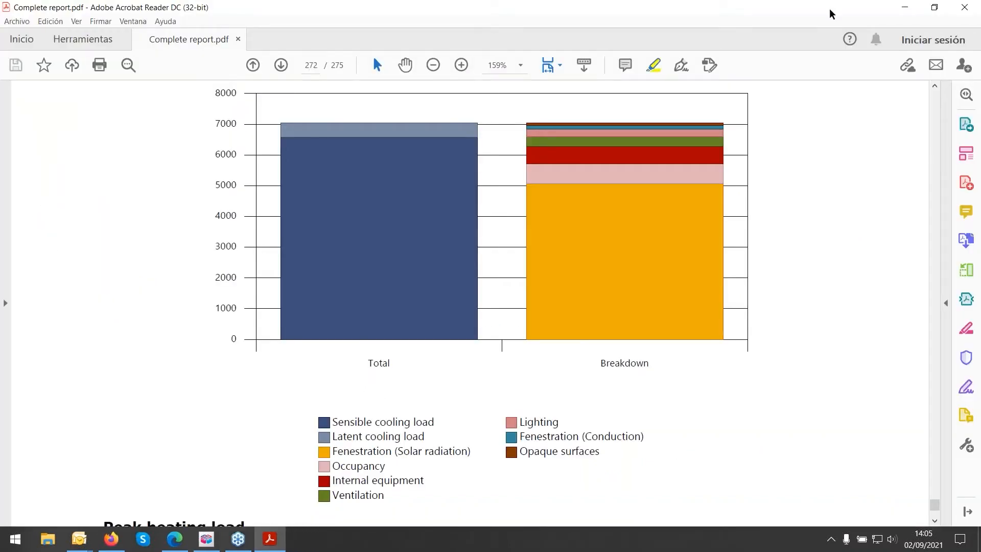
pyautogui.click(965, 8)
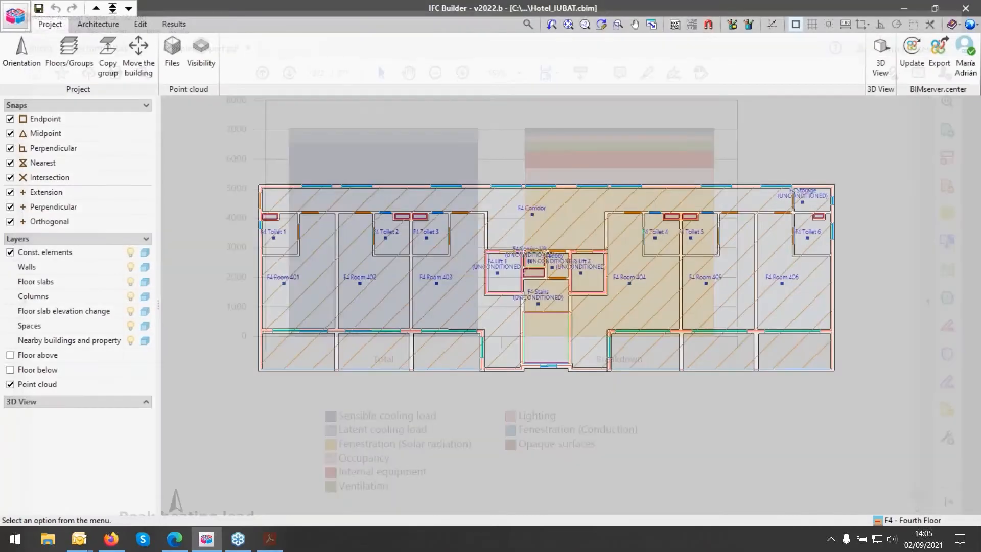
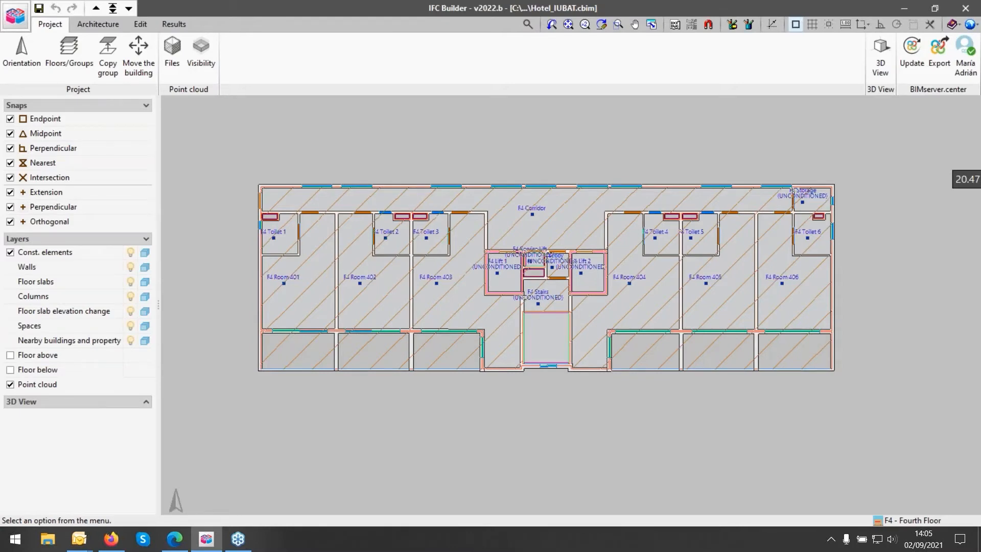
# Reduce the IFC Builder window from full screen and open the desktop folder (Escritorio) in File Explorer
pyautogui.press('super+Down')
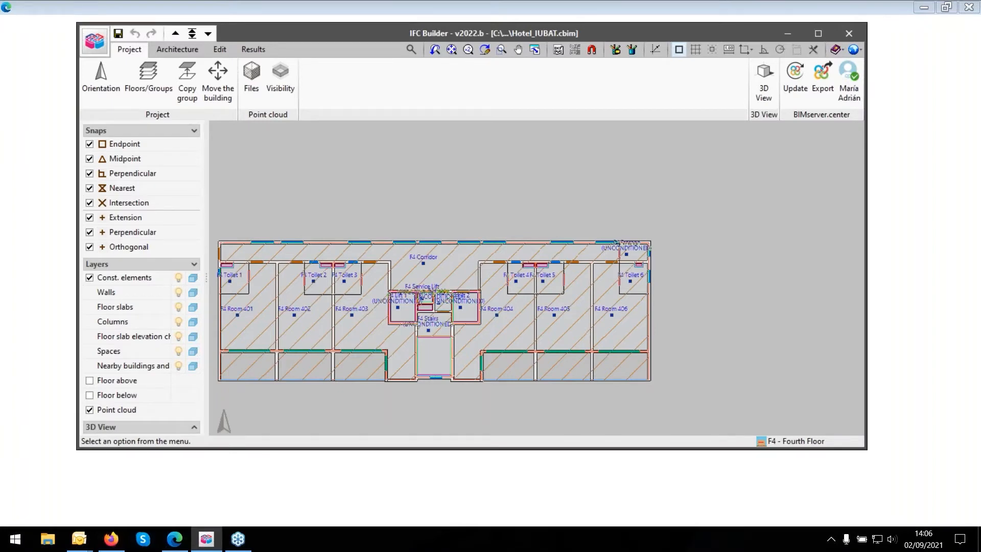
pyautogui.rightClick(18, 542)
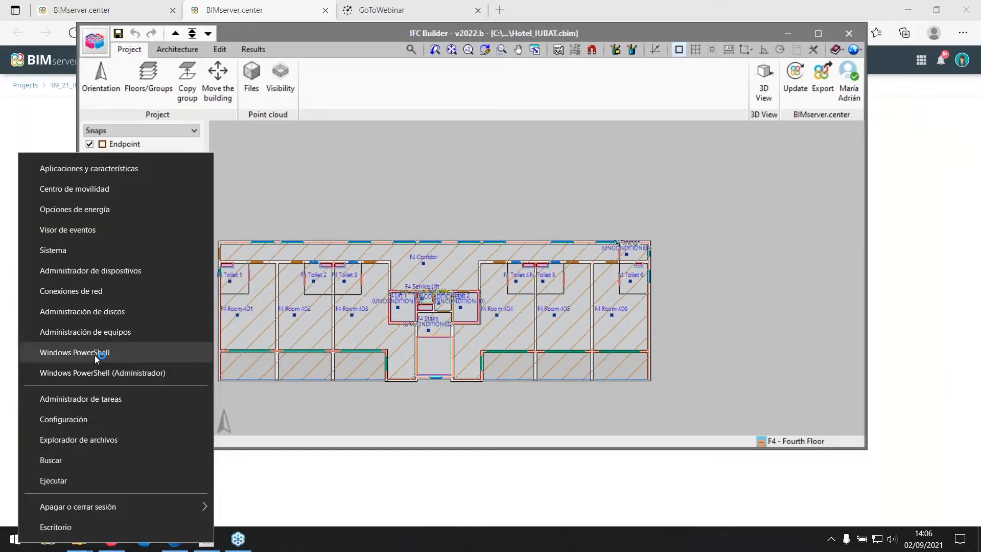
pyautogui.click(78, 440)
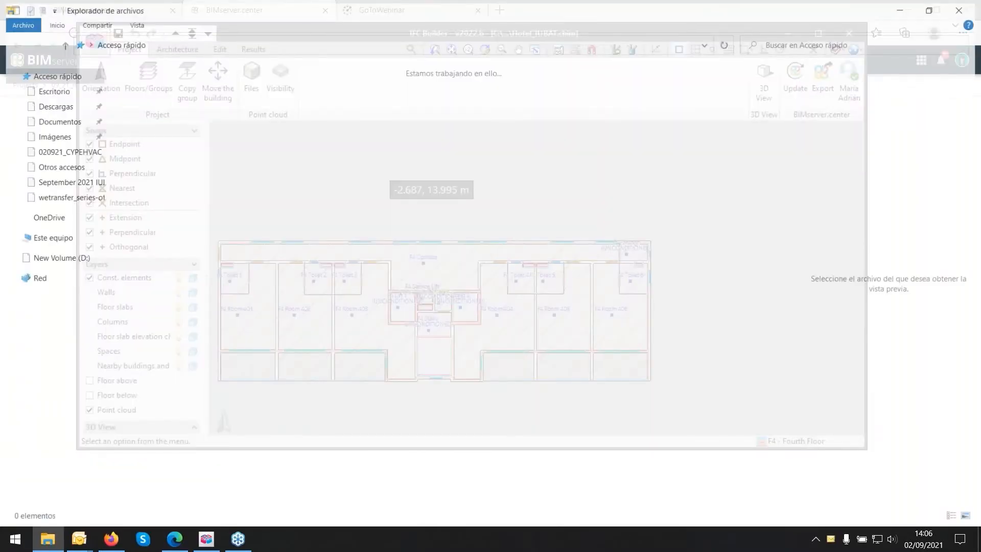
pyautogui.click(53, 285)
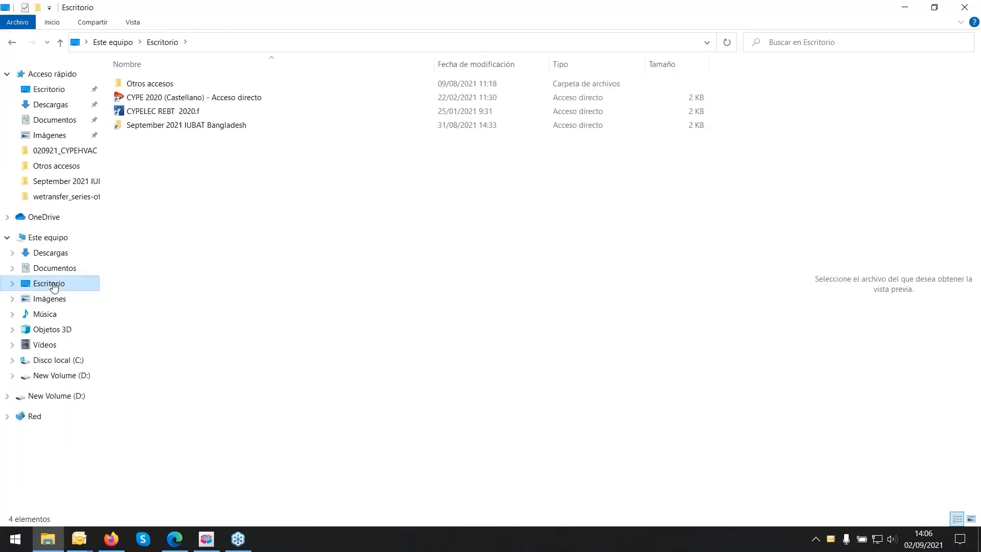
# Open the September 2021 IUBAT Bangladesh folder and its RESTAURANT_IUBAT subfolder to check the location of Restaurant_IUBAT.cbim
pyautogui.doubleClick(215, 128)
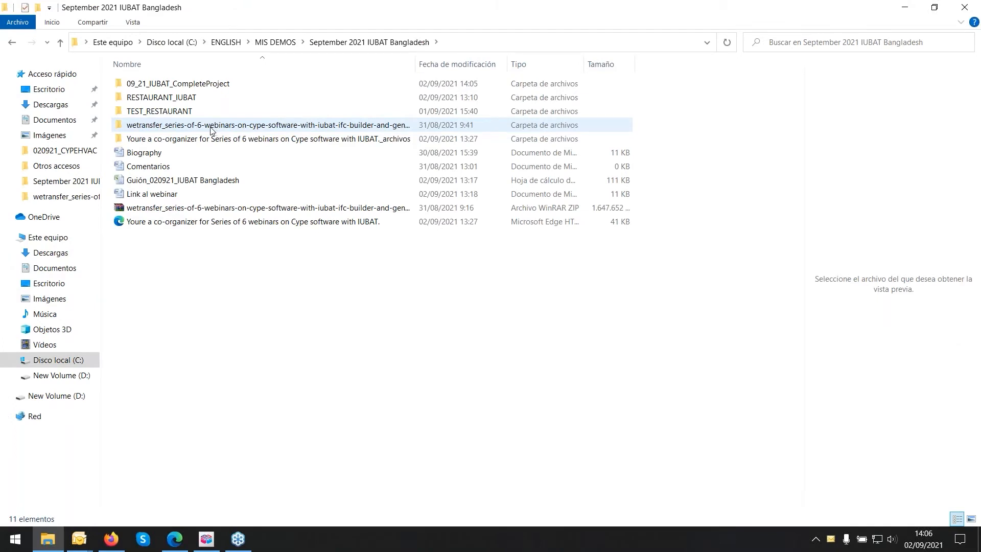
pyautogui.moveTo(134, 98)
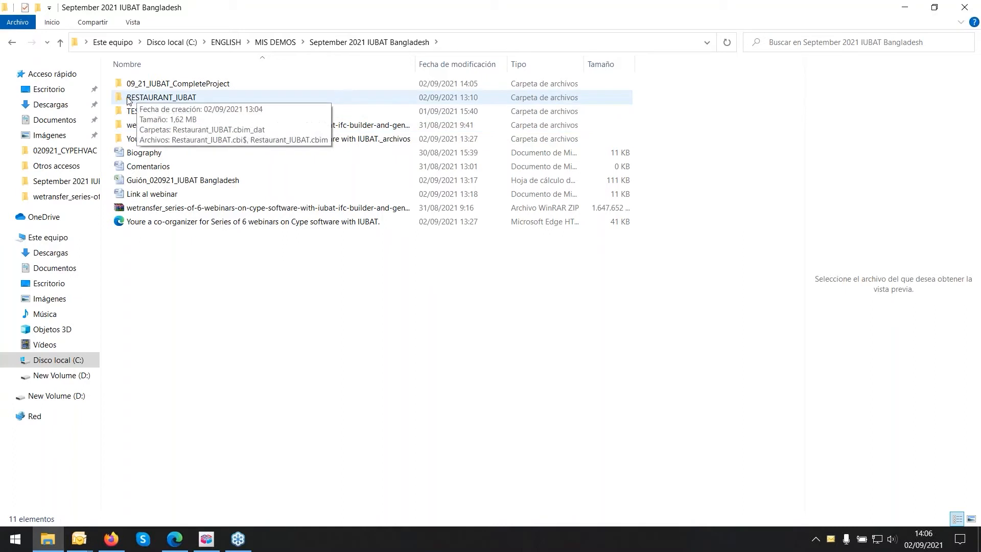
pyautogui.doubleClick(185, 98)
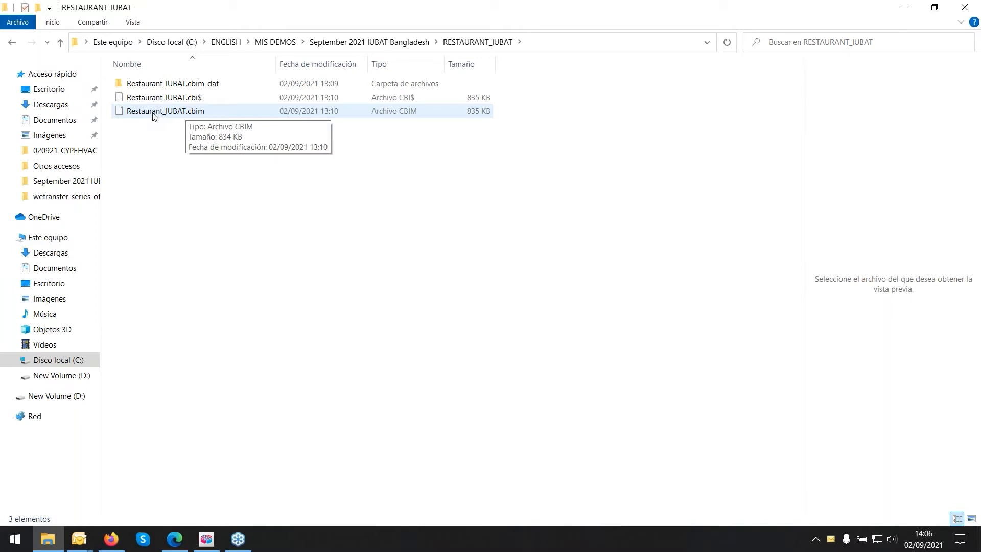
# Switch to IFC Builder, open the recent project Restaurant_IUBAT.cbim from the RESTAURANT_IUBAT folder and show it full screen
pyautogui.click(206, 540)
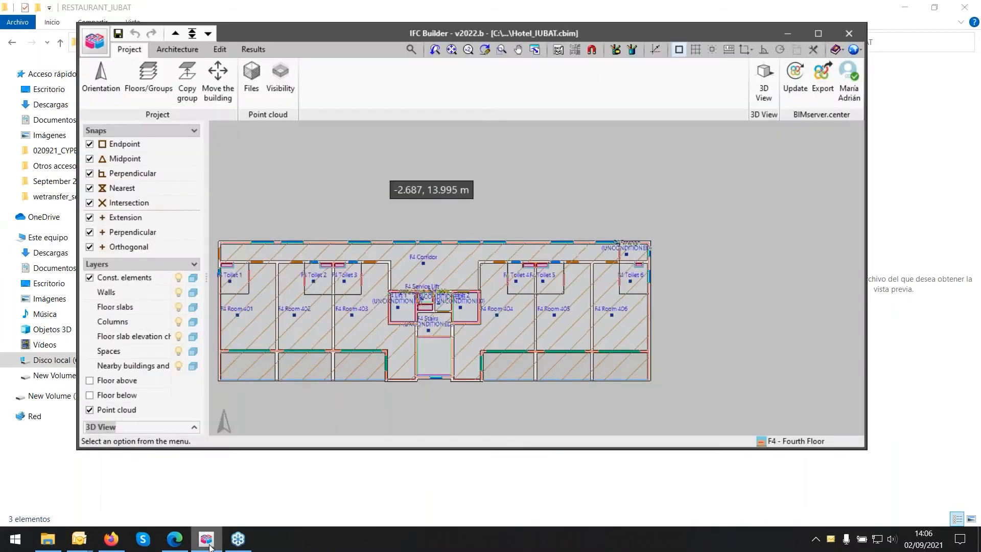
pyautogui.click(94, 41)
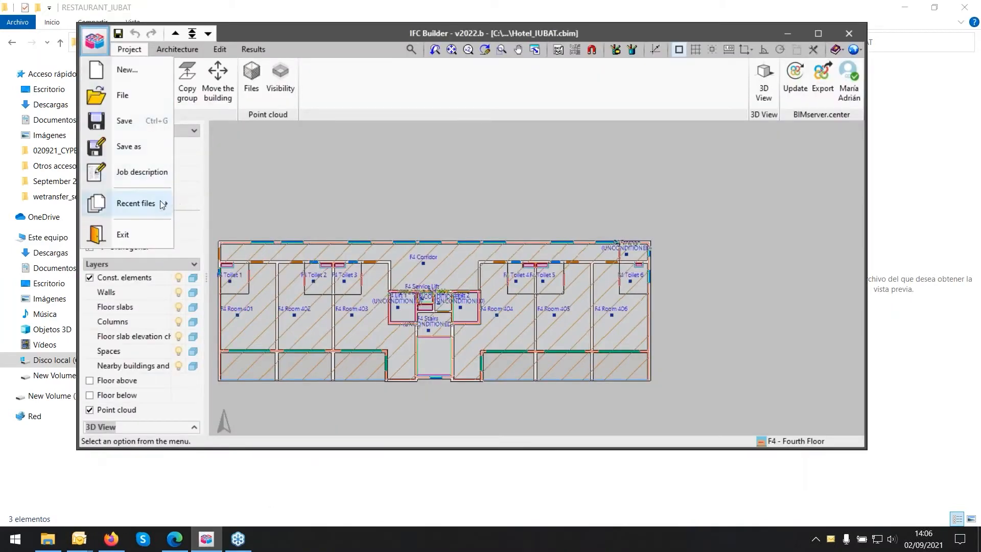
pyautogui.moveTo(163, 204)
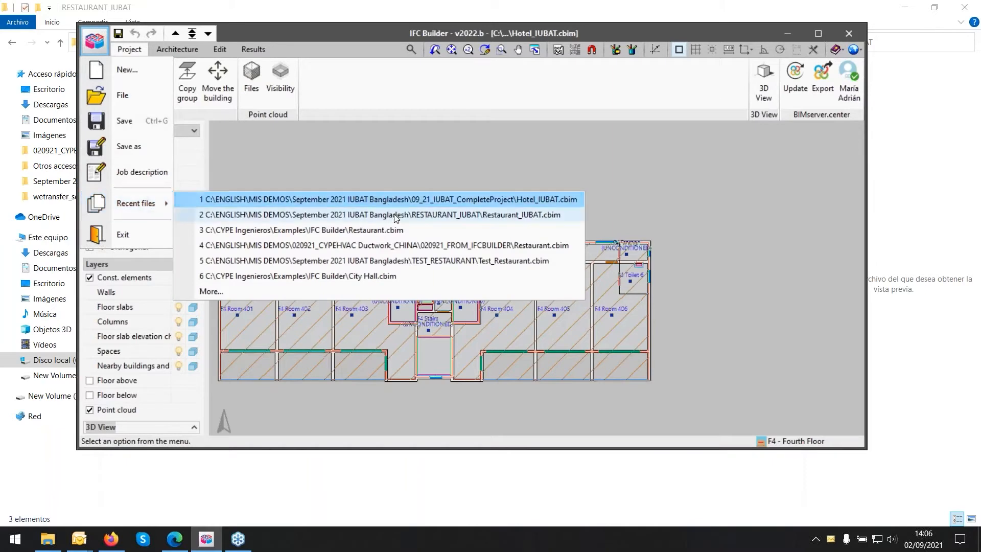
pyautogui.click(532, 215)
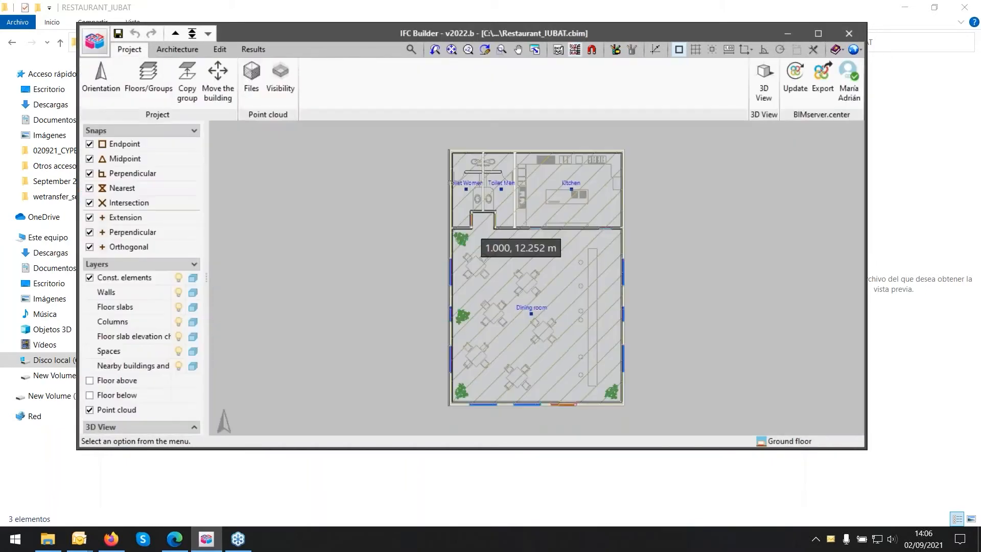
pyautogui.scroll(1, 573, 246)
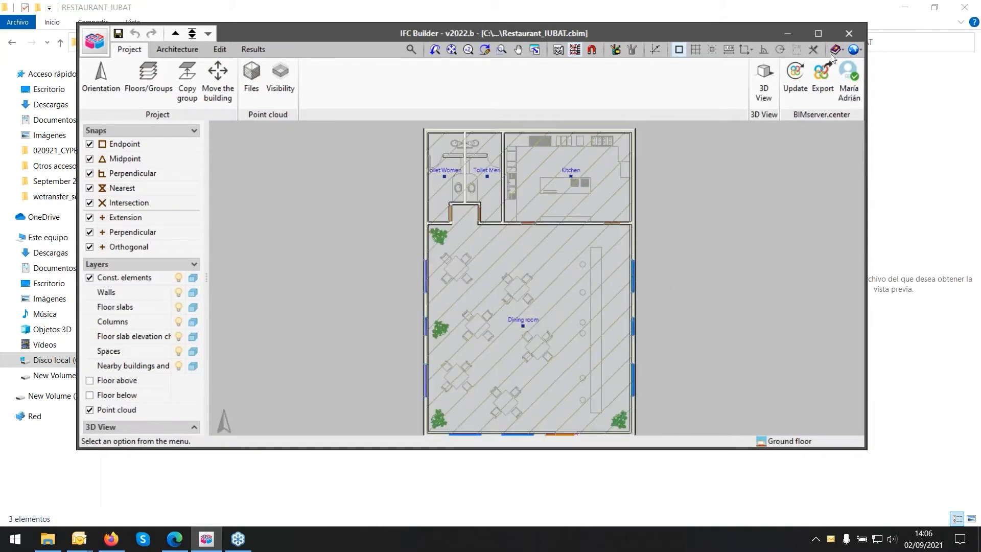
pyautogui.click(818, 33)
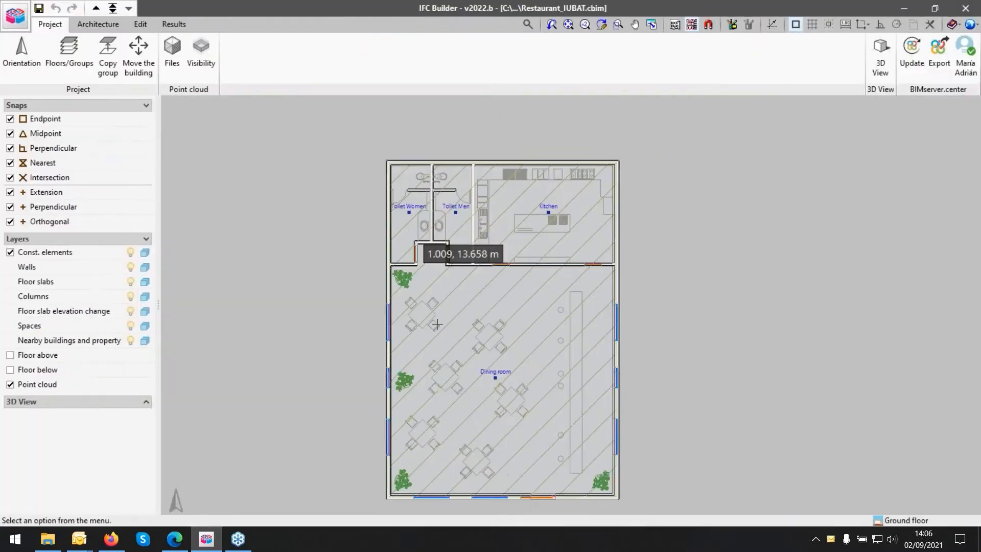
pyautogui.scroll(-1, 437, 323)
pyautogui.scroll(1, 437, 326)
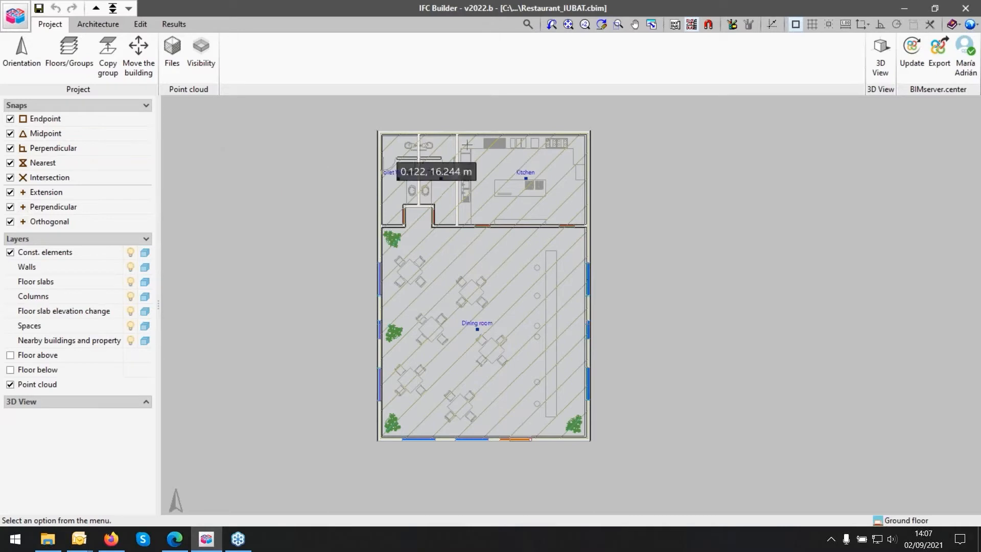
pyautogui.scroll(1, 403, 206)
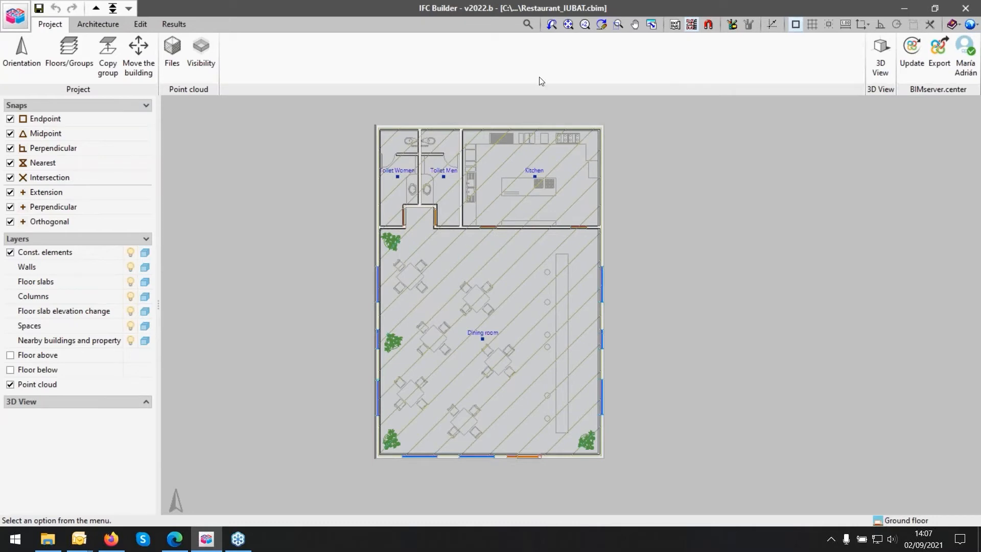
# With orthogonal mode on, draw a closed rectangle of WALL-1 external walls, about 7.7 by 10 m, to the right of the restaurant plan
pyautogui.click(93, 24)
pyautogui.click(18, 56)
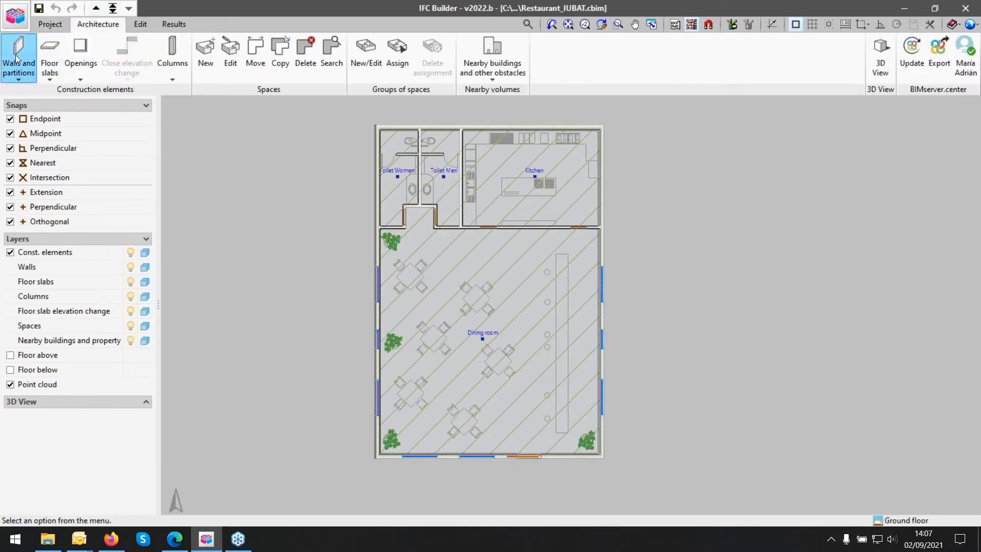
pyautogui.click(177, 134)
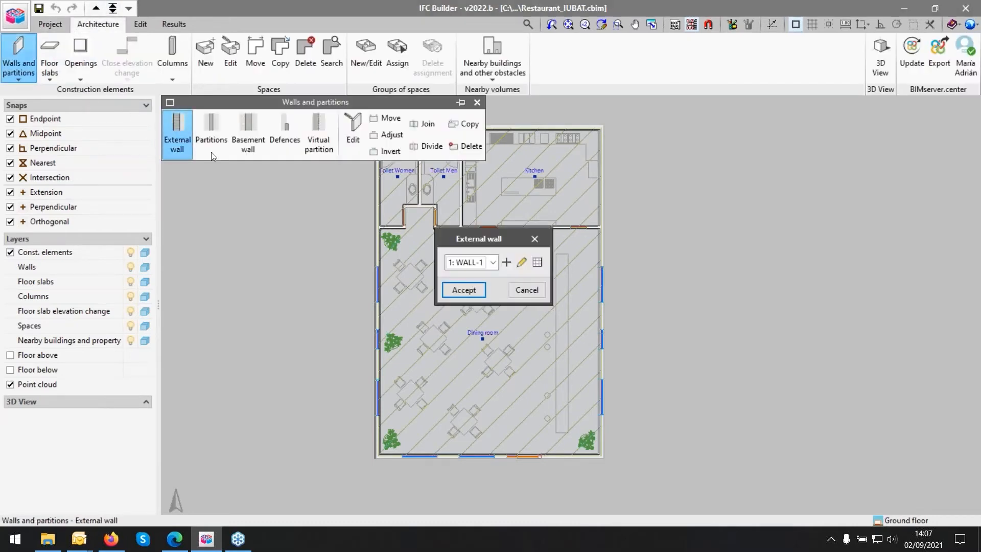
pyautogui.click(466, 290)
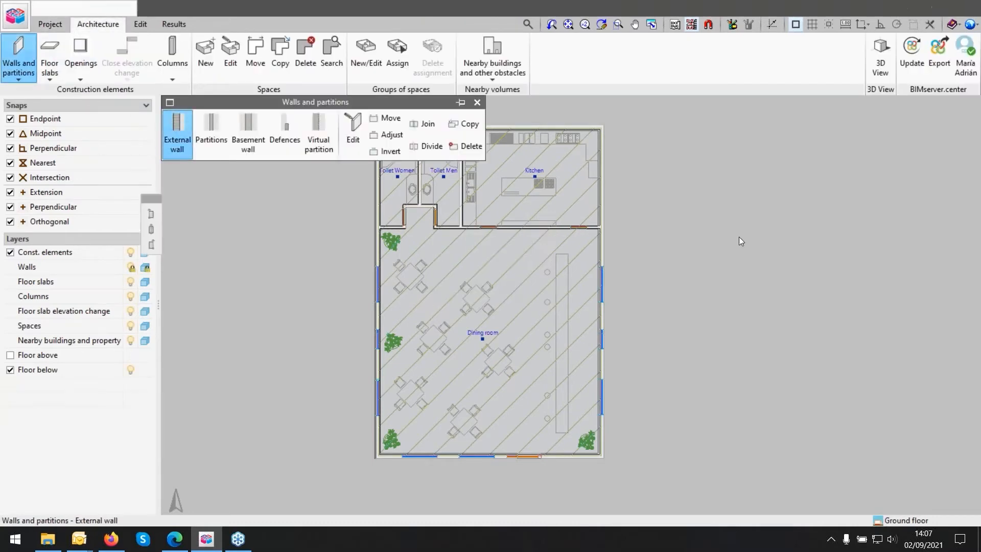
pyautogui.click(880, 24)
pyautogui.click(684, 246)
pyautogui.click(835, 246)
pyautogui.click(835, 441)
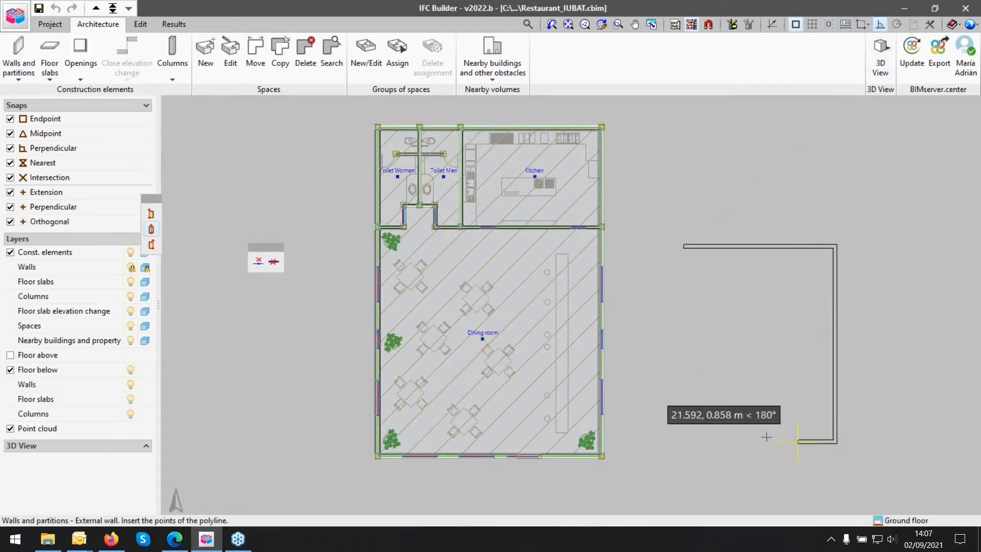
pyautogui.click(684, 442)
pyautogui.click(684, 246)
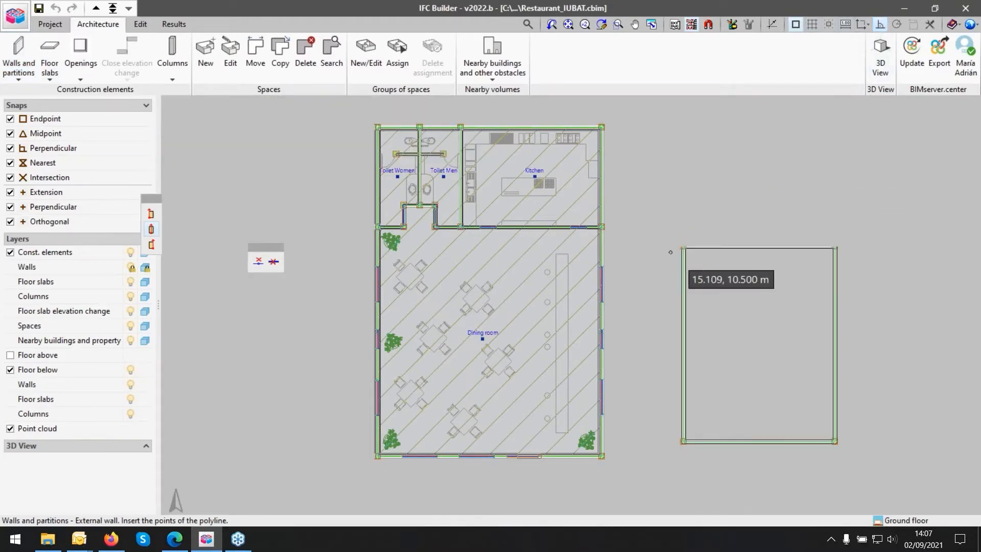
# Add a screed floor slab covering the whole new wall rectangle, using its four corners
pyautogui.click(48, 61)
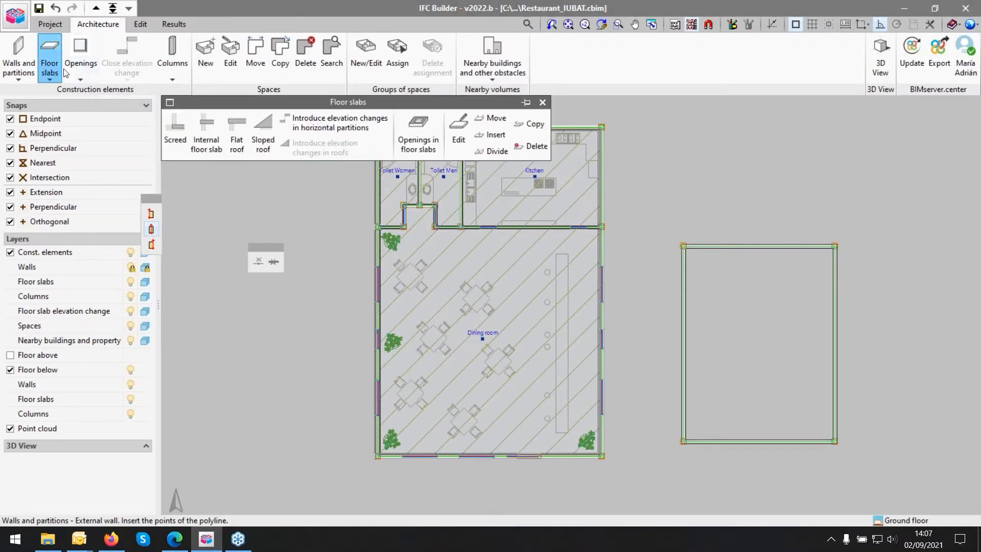
pyautogui.click(175, 143)
pyautogui.press('Return')
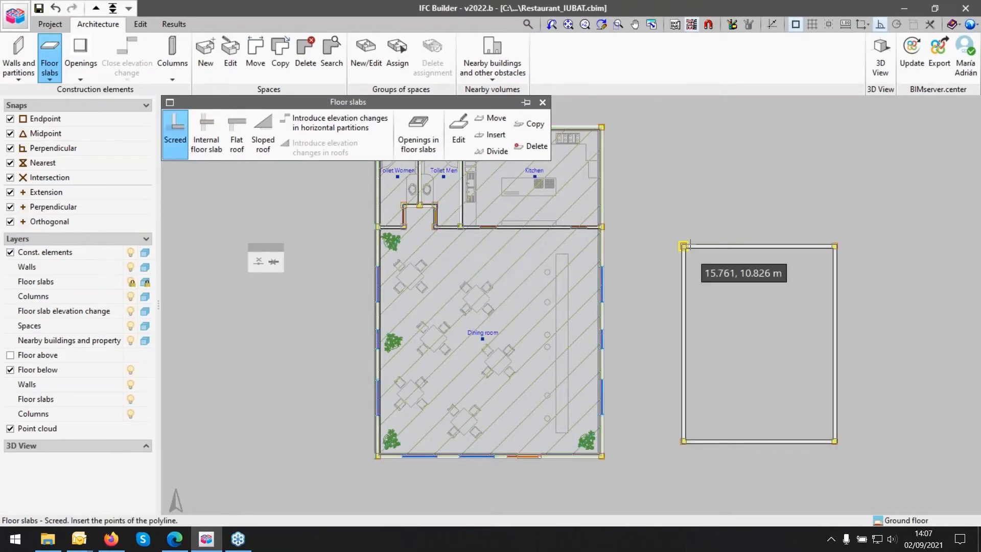
pyautogui.click(684, 246)
pyautogui.click(834, 246)
pyautogui.click(835, 441)
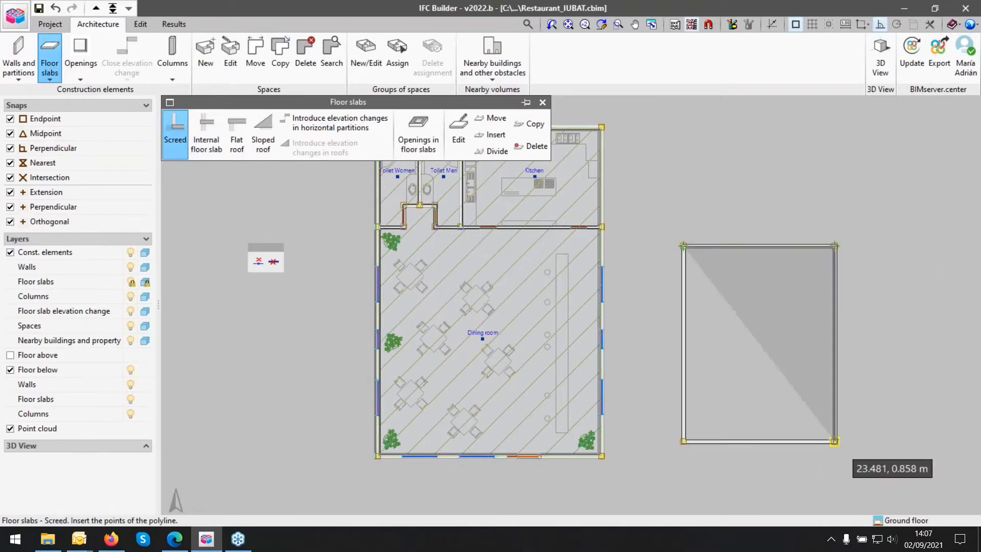
pyautogui.click(684, 441)
pyautogui.click(653, 251)
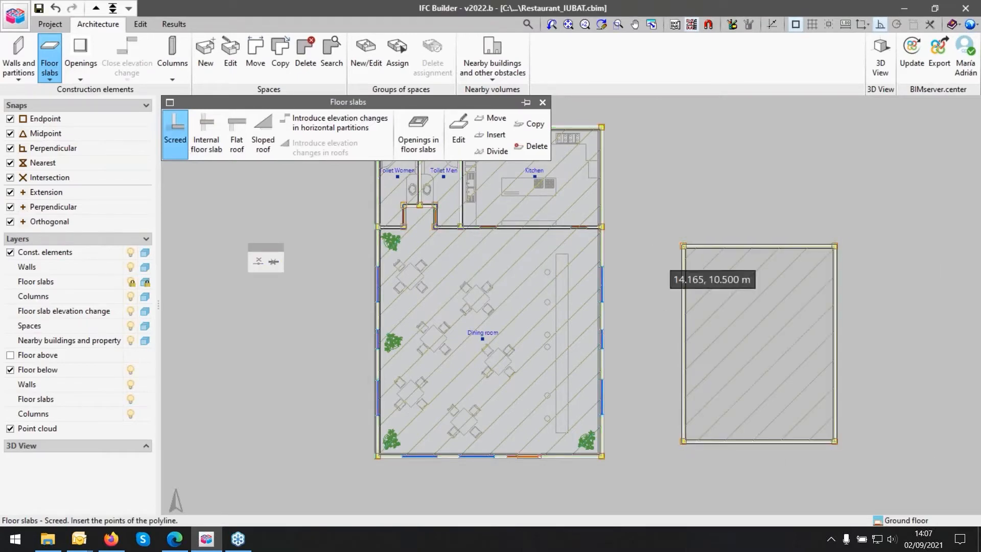
# Create a space of type DINING ROOM inside the new wall rectangle with the reference space1
pyautogui.click(205, 56)
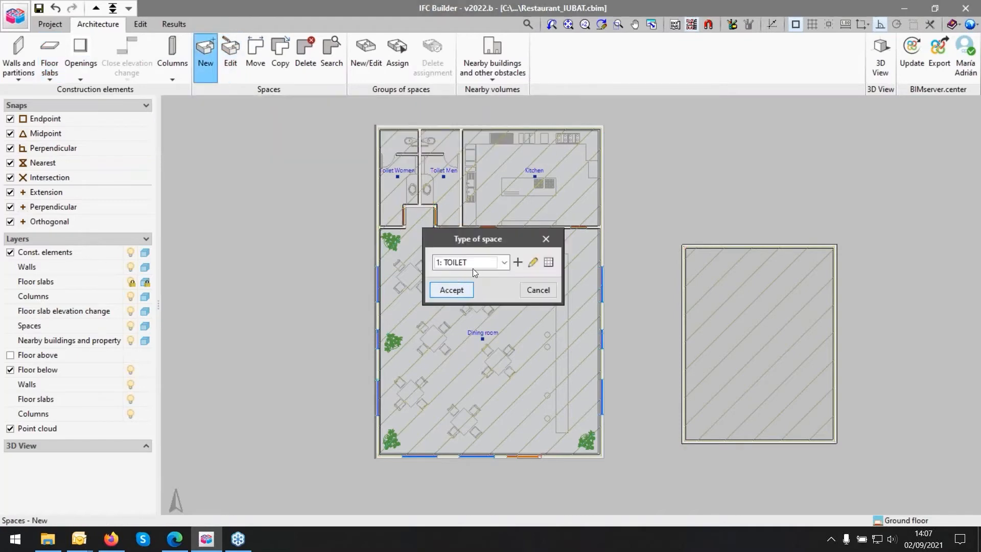
pyautogui.click(473, 263)
pyautogui.click(453, 302)
pyautogui.click(451, 291)
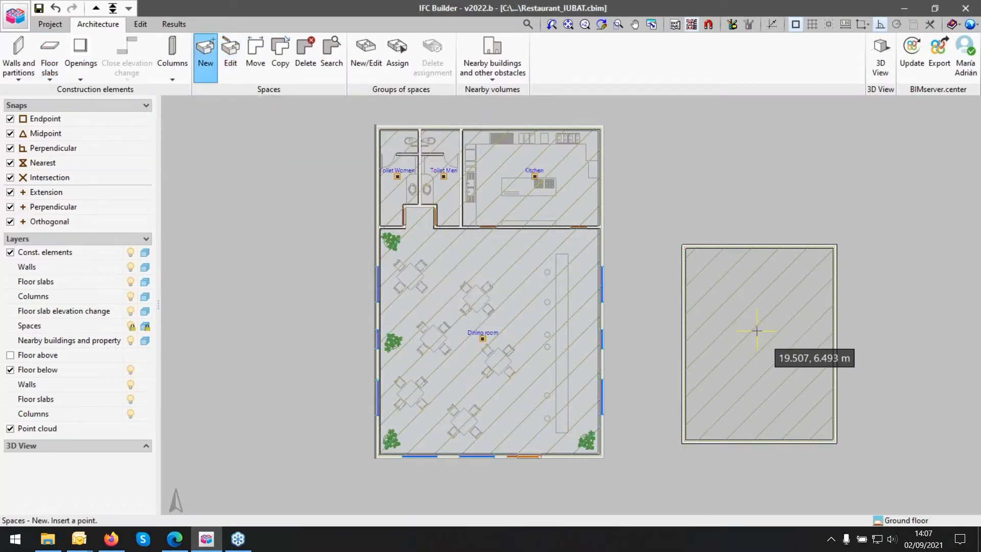
pyautogui.click(757, 331)
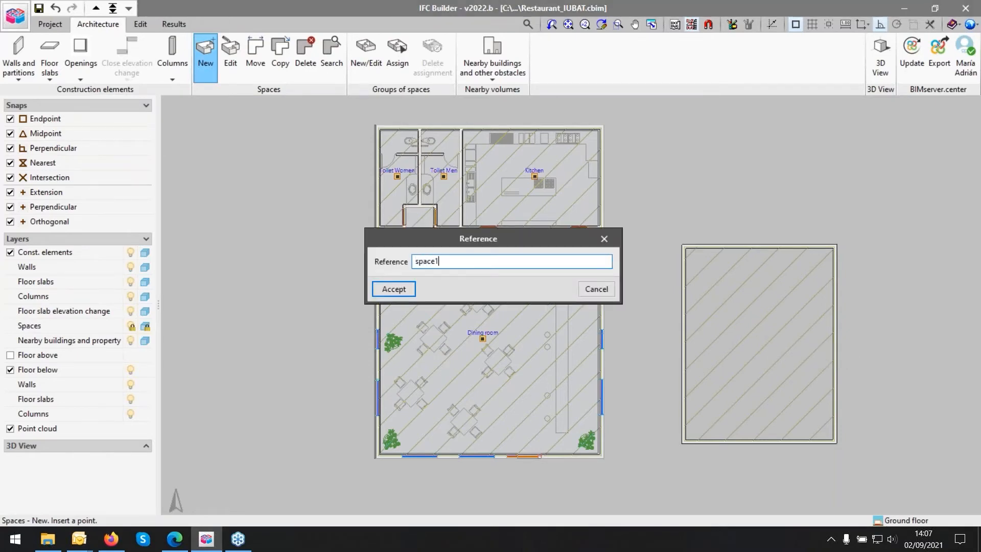
pyautogui.press('Return')
pyautogui.scroll(1, 778, 333)
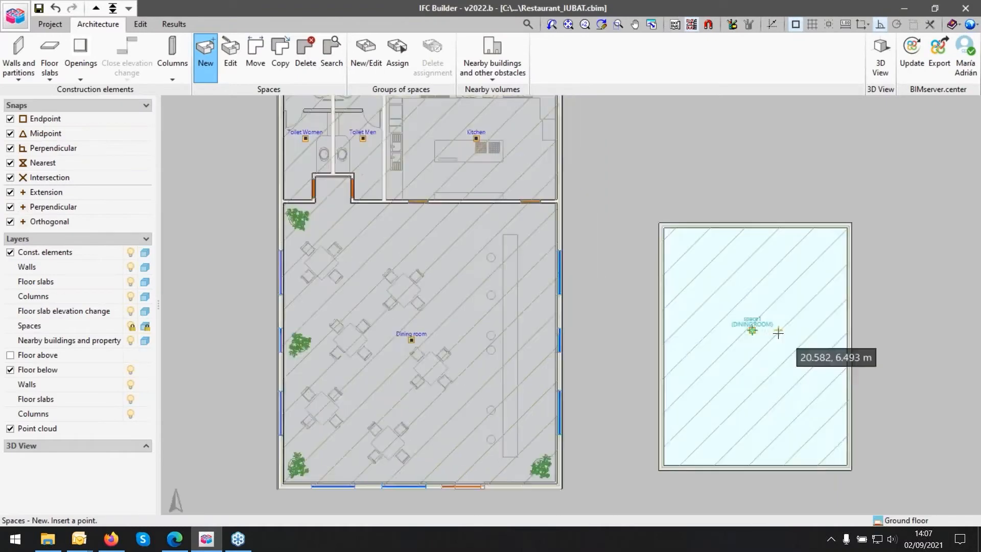
pyautogui.scroll(1, 778, 332)
pyautogui.scroll(-2, 734, 309)
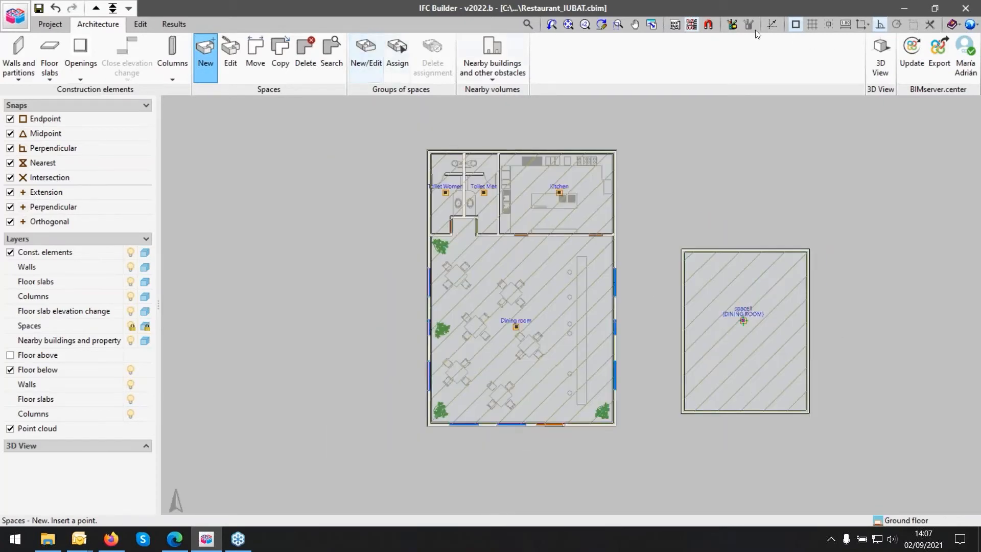
pyautogui.scroll(3, 721, 266)
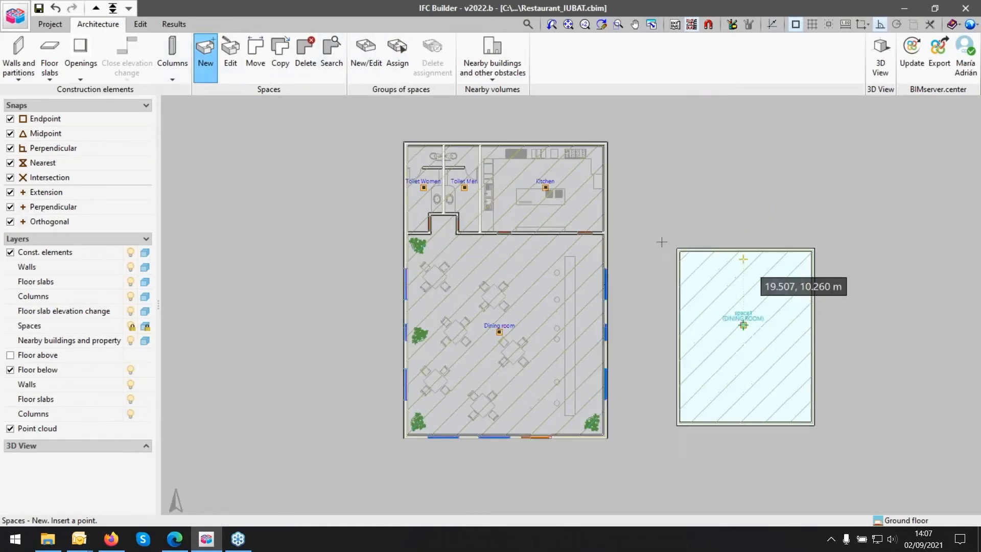
pyautogui.scroll(-3, 639, 369)
pyautogui.scroll(-3, 656, 355)
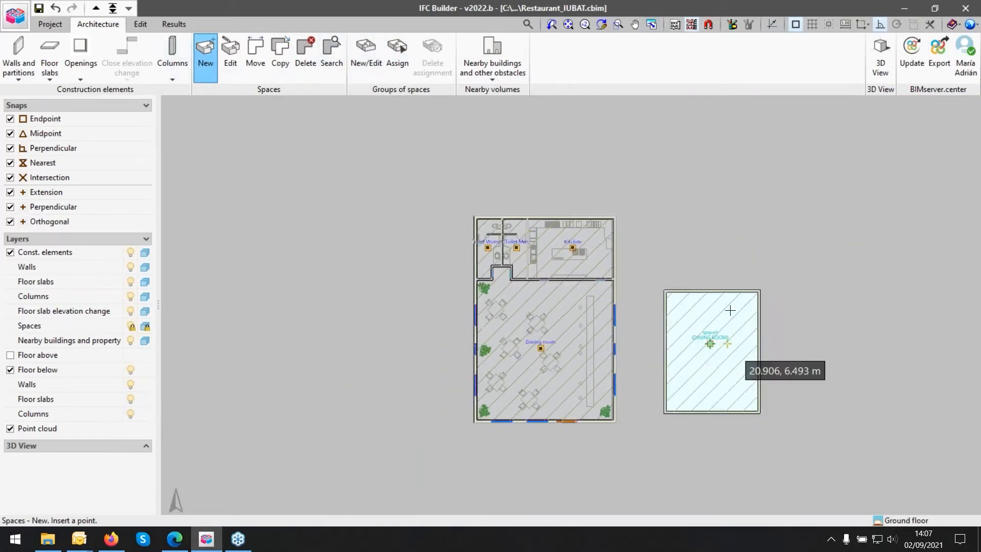
pyautogui.scroll(3, 728, 308)
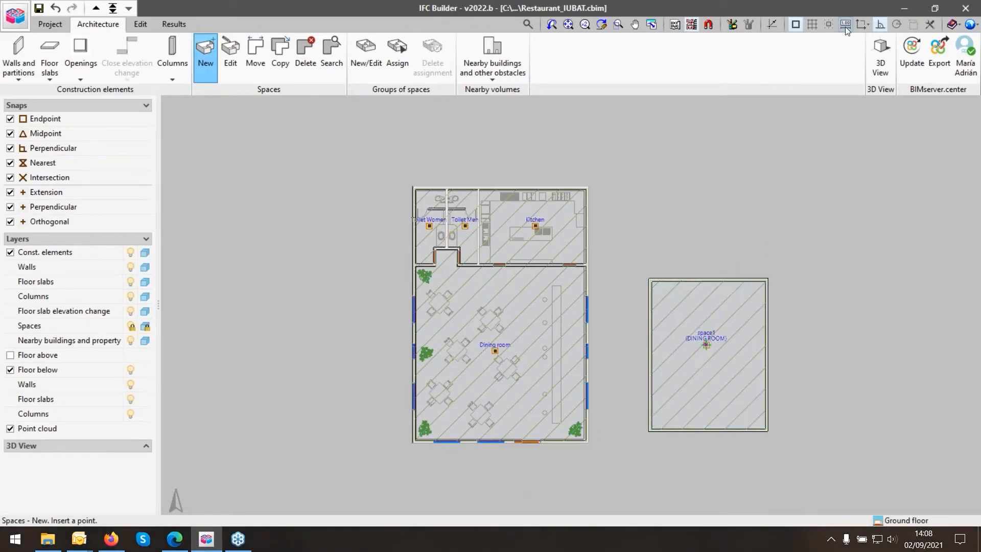
# Place the first point of a new WALL-1 external wall polyline in the empty area above the space1 room
pyautogui.click(19, 57)
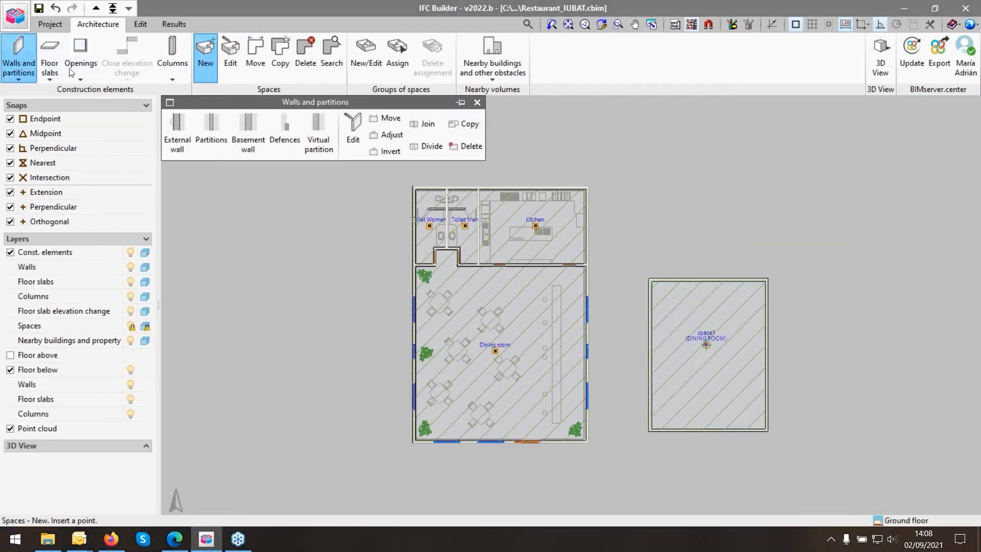
pyautogui.click(177, 132)
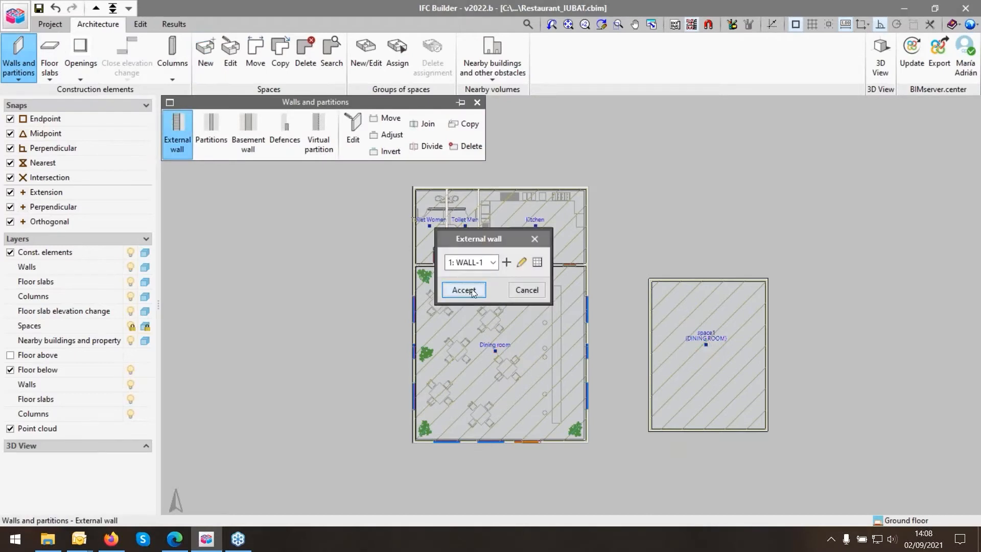
pyautogui.click(462, 290)
pyautogui.click(692, 202)
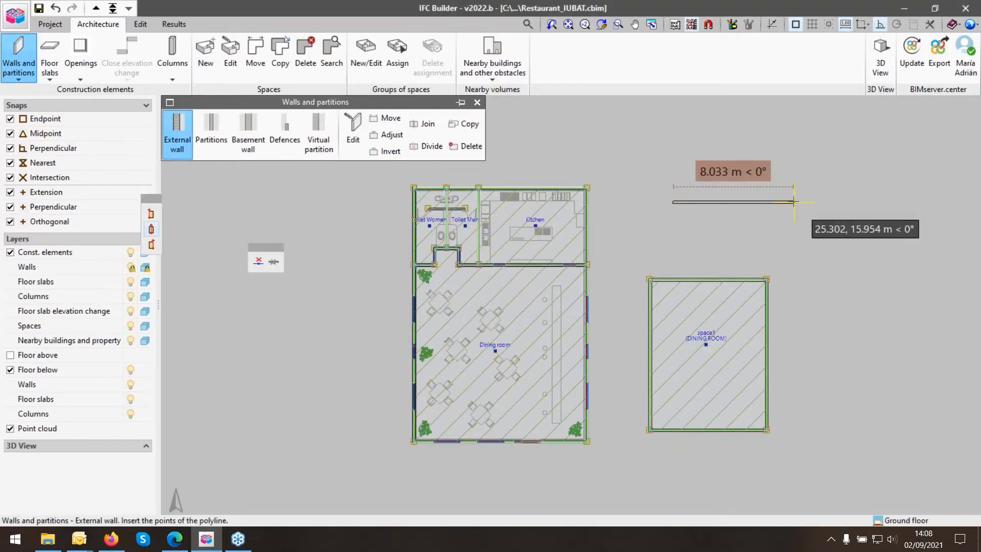
pyautogui.write('5')
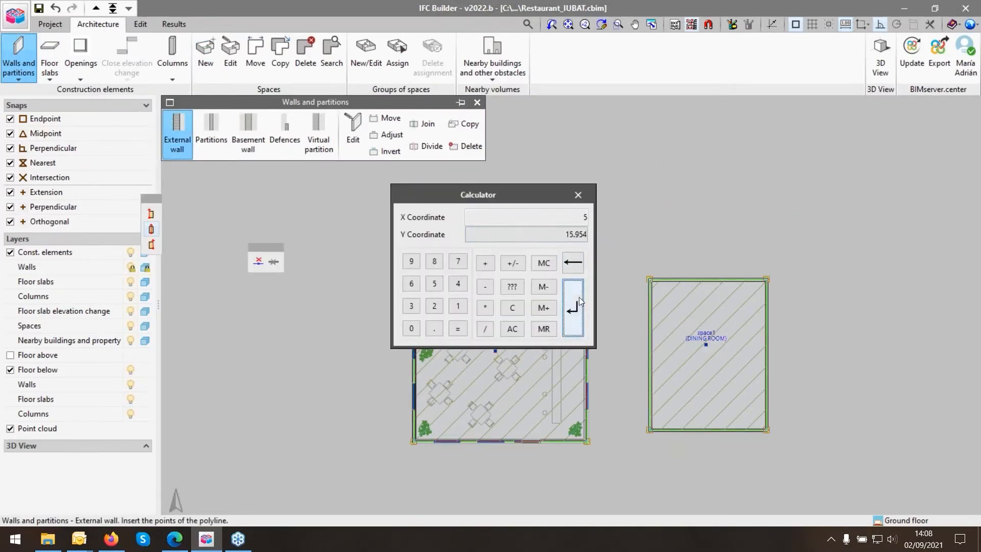
pyautogui.click(579, 298)
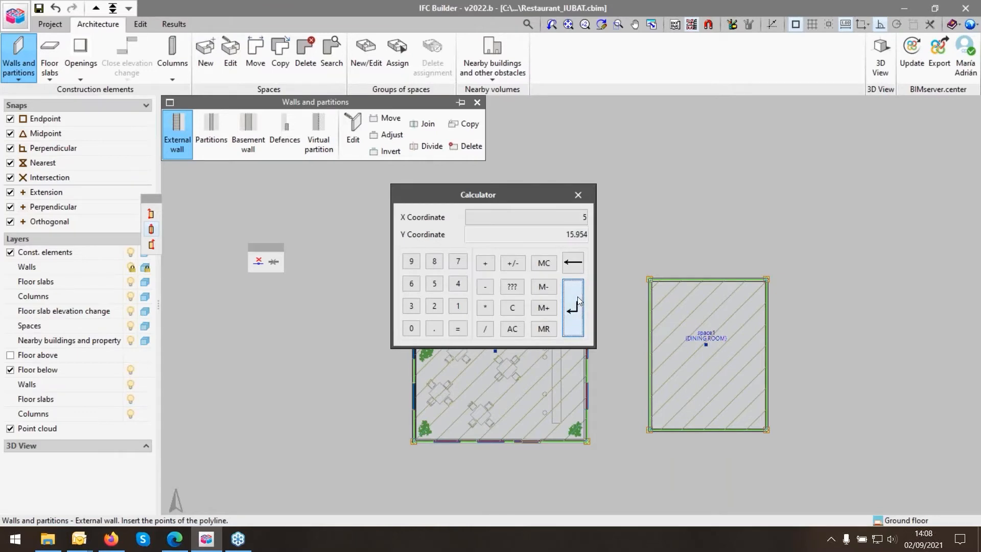
pyautogui.click(578, 195)
# Set the length of the horizontal external wall segment to 5 m and place it
pyautogui.moveTo(798, 202)
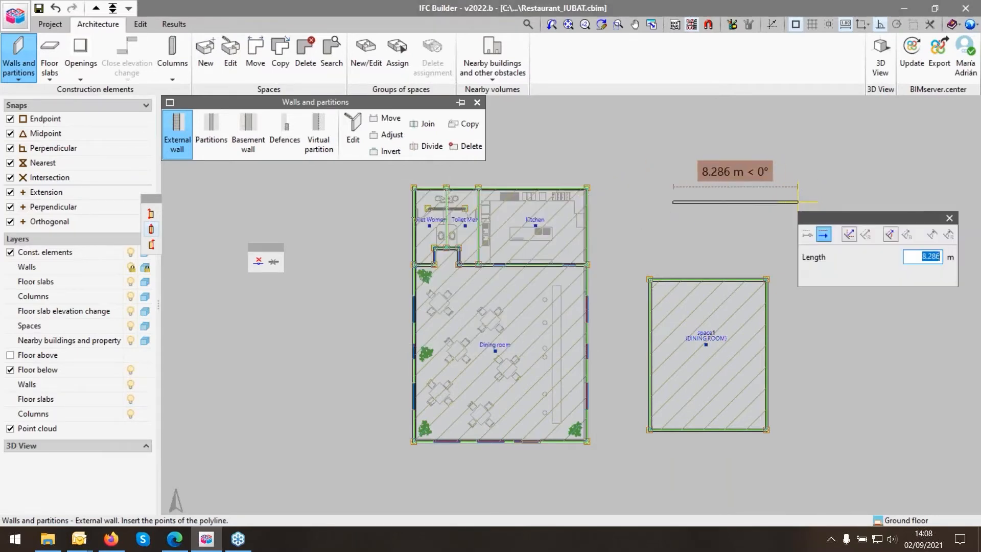
pyautogui.write('5')
pyautogui.press('Return')
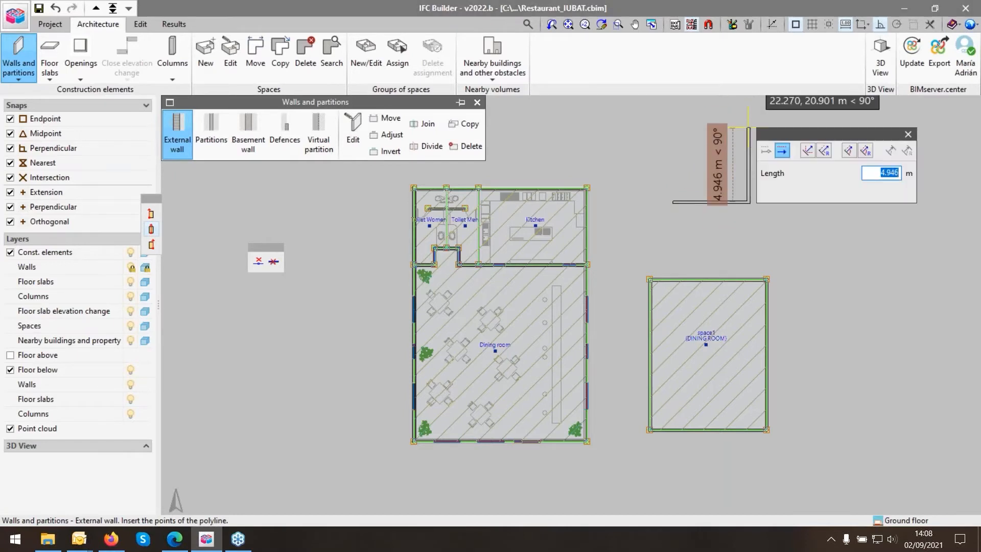
# Complete the external wall square with a 5 m vertical and a 5 m horizontal segment, closing it at the starting point
pyautogui.write('5')
pyautogui.press('Return')
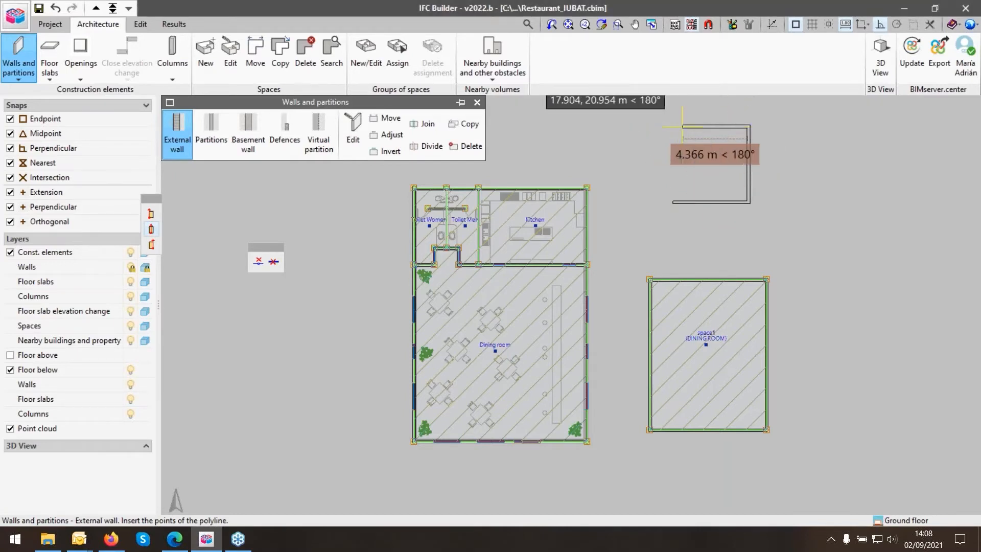
pyautogui.press('5')
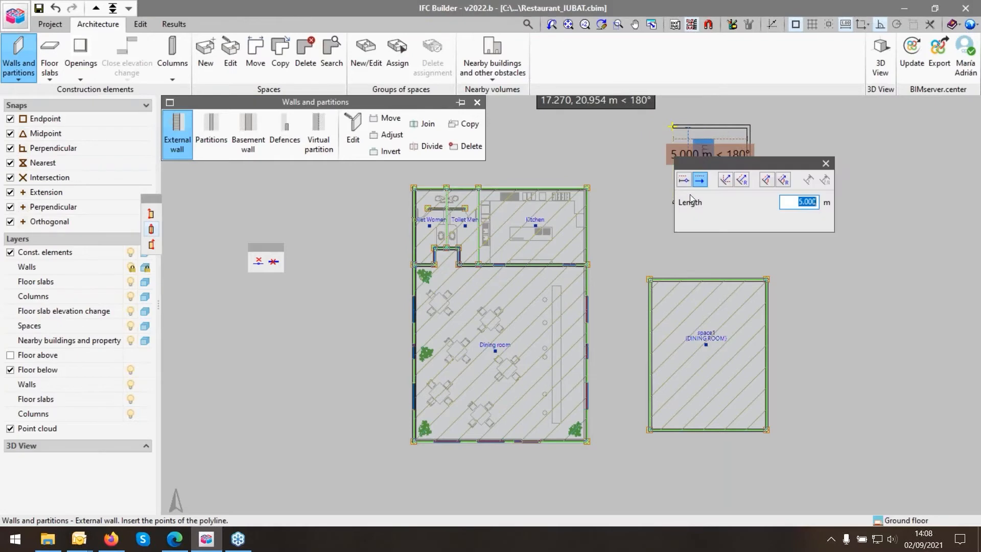
pyautogui.press('Return')
pyautogui.click(672, 202)
pyautogui.rightClick(673, 202)
pyautogui.scroll(-2, 728, 236)
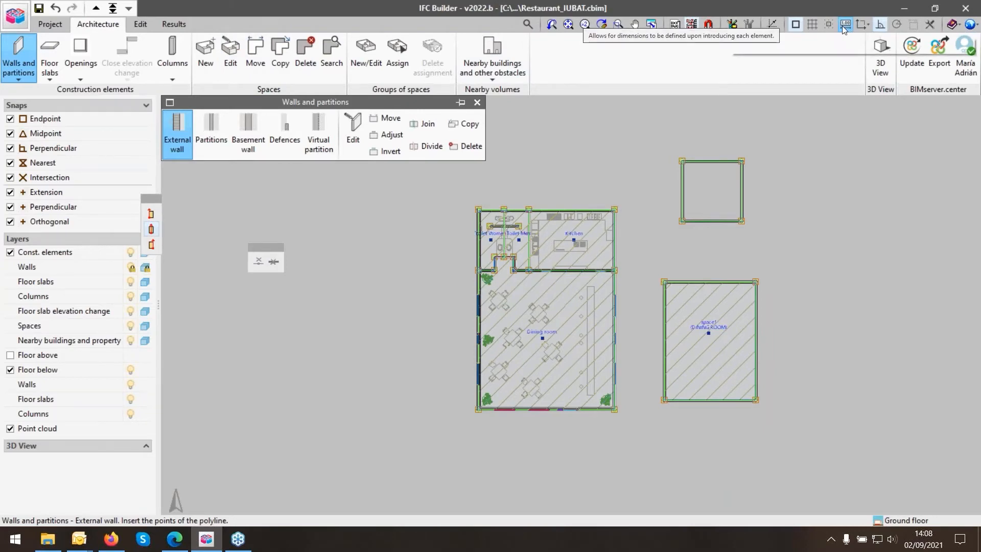
pyautogui.press('Escape')
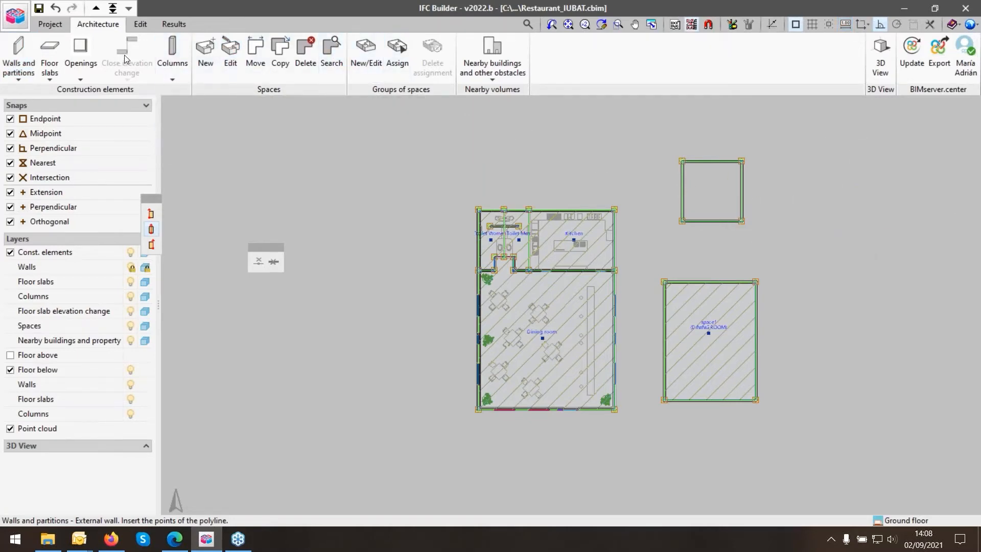
# Delete the external walls of both the 5 m square and the space1 rectangle beside the restaurant
pyautogui.click(29, 66)
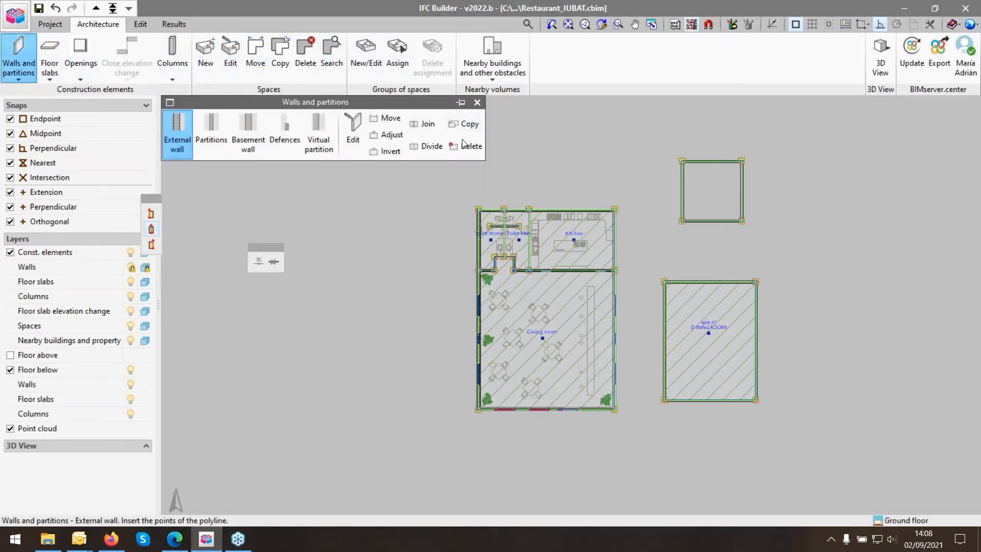
pyautogui.click(465, 146)
pyautogui.click(682, 173)
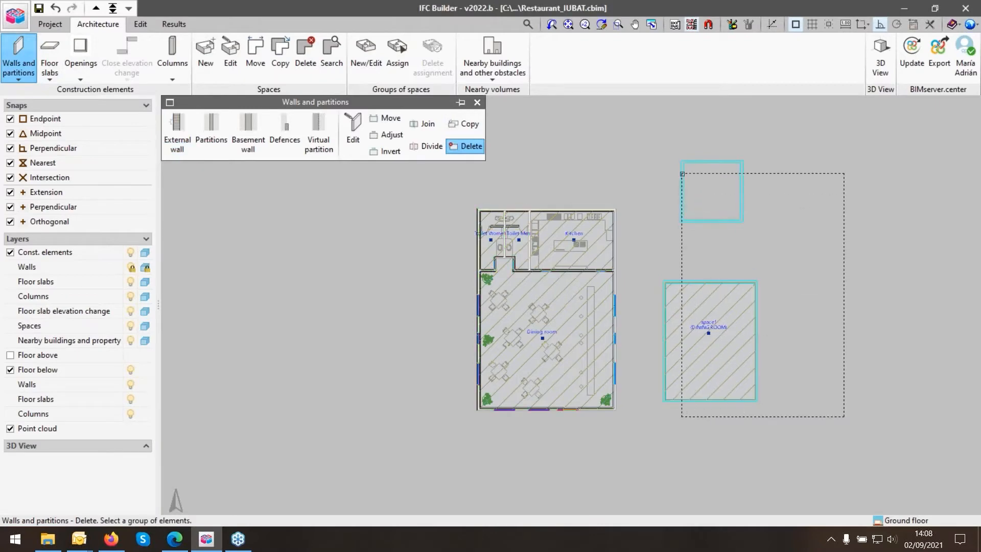
pyautogui.click(844, 417)
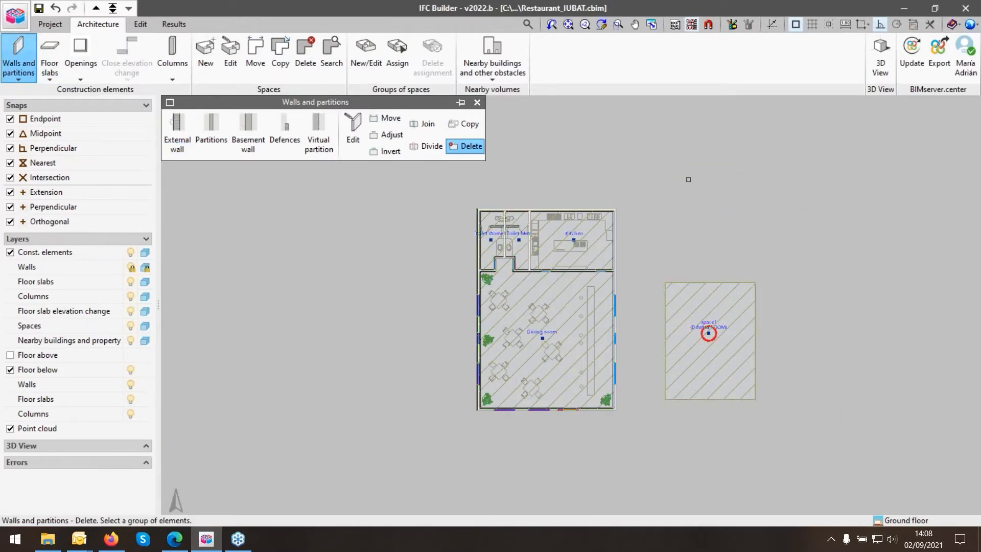
# Delete the leftover space1 dining room space and the screed floor slab beneath it
pyautogui.click(307, 59)
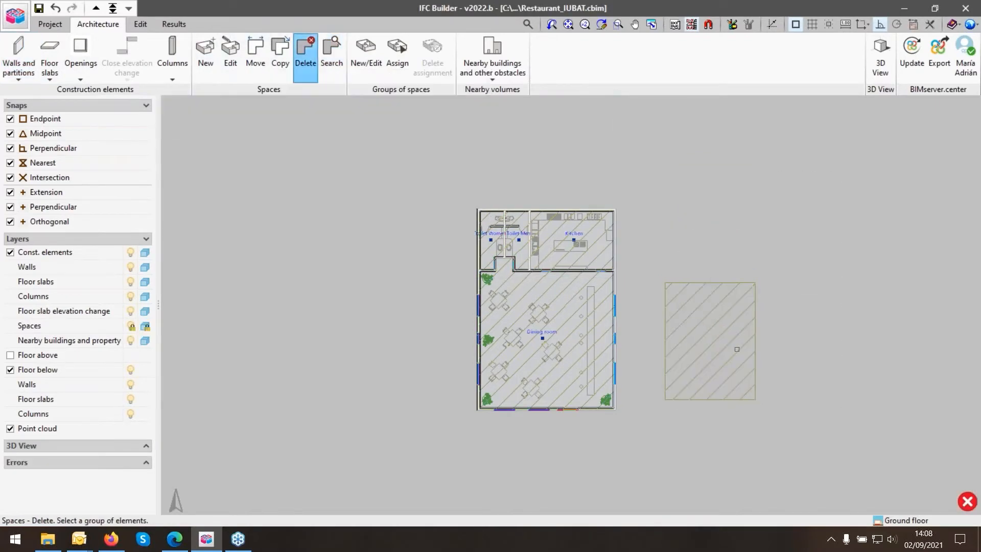
pyautogui.click(49, 57)
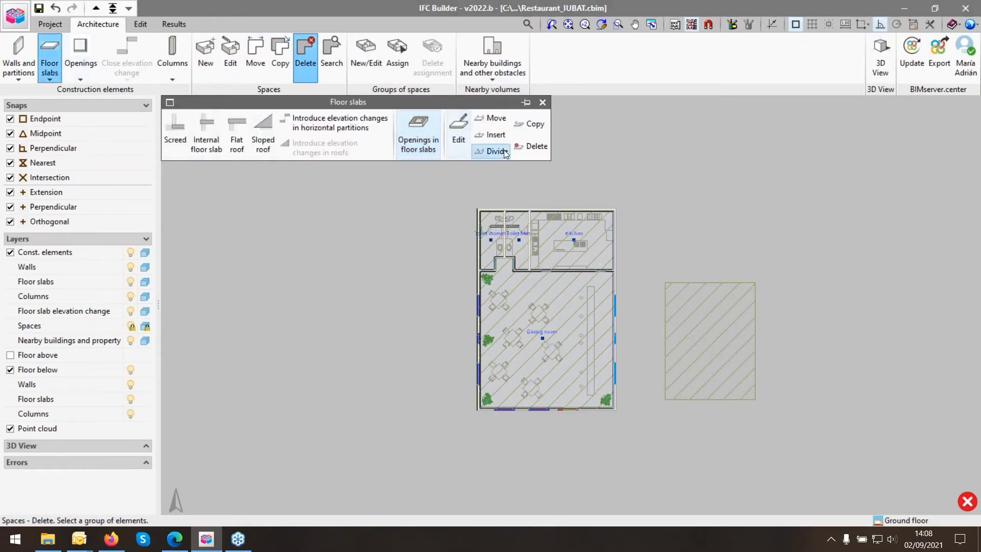
pyautogui.click(529, 147)
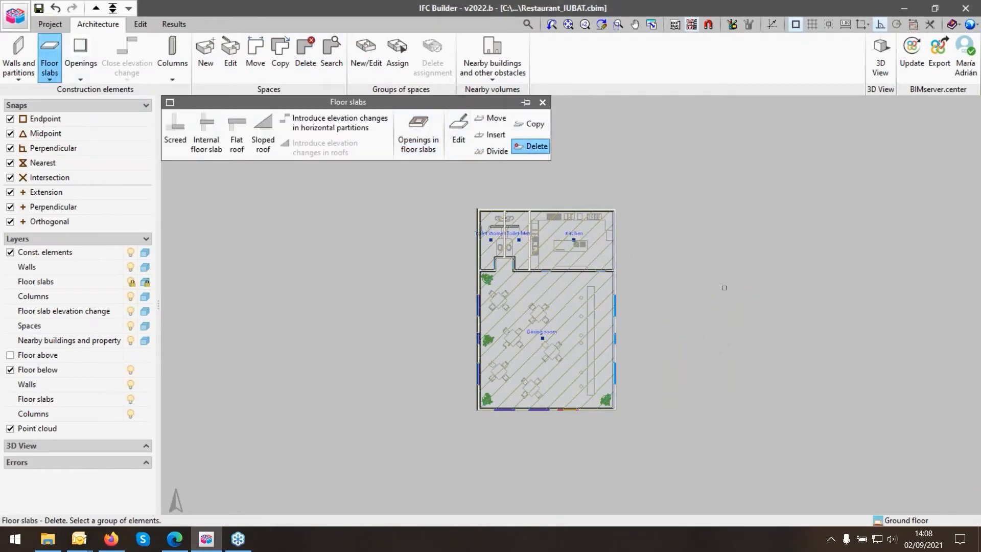
pyautogui.scroll(1, 724, 288)
pyautogui.scroll(2, 381, 238)
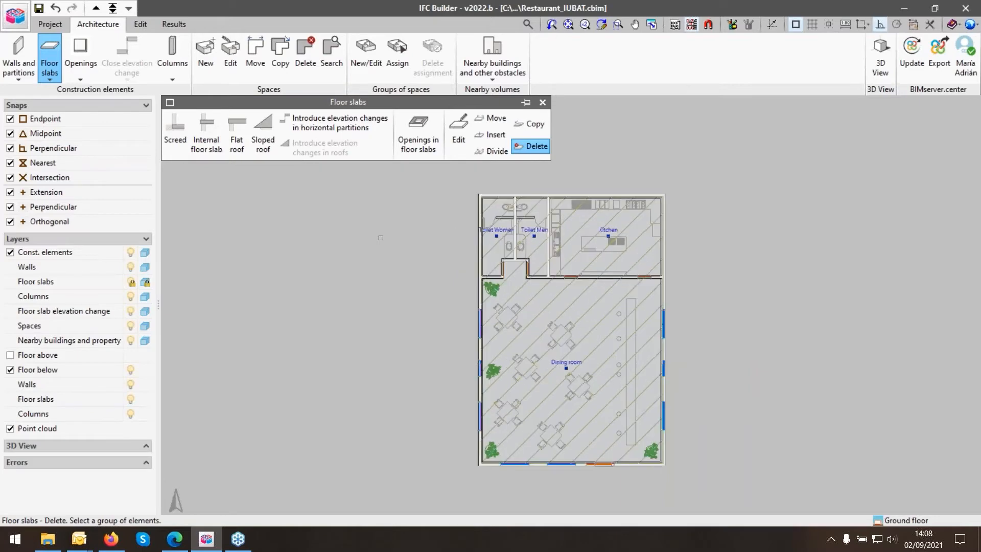
pyautogui.click(543, 103)
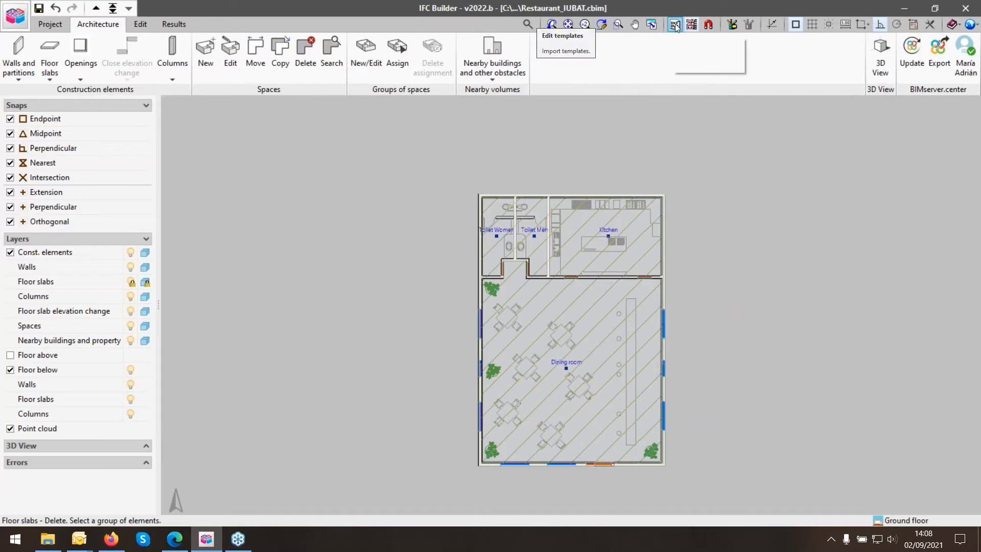
# Review the template view selection and add a second view of the Restaurante plantilla.dwg template in the Template views manager
pyautogui.click(691, 26)
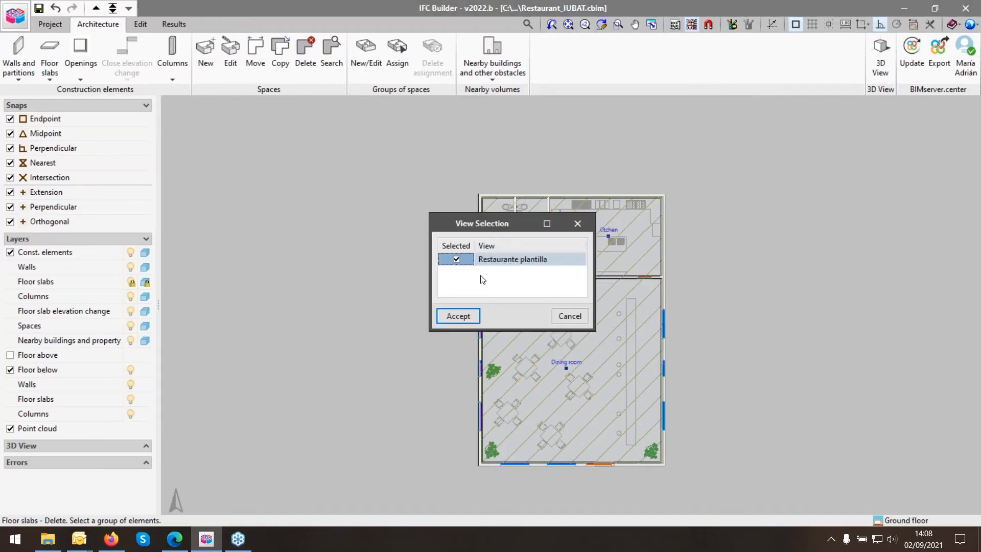
pyautogui.click(458, 316)
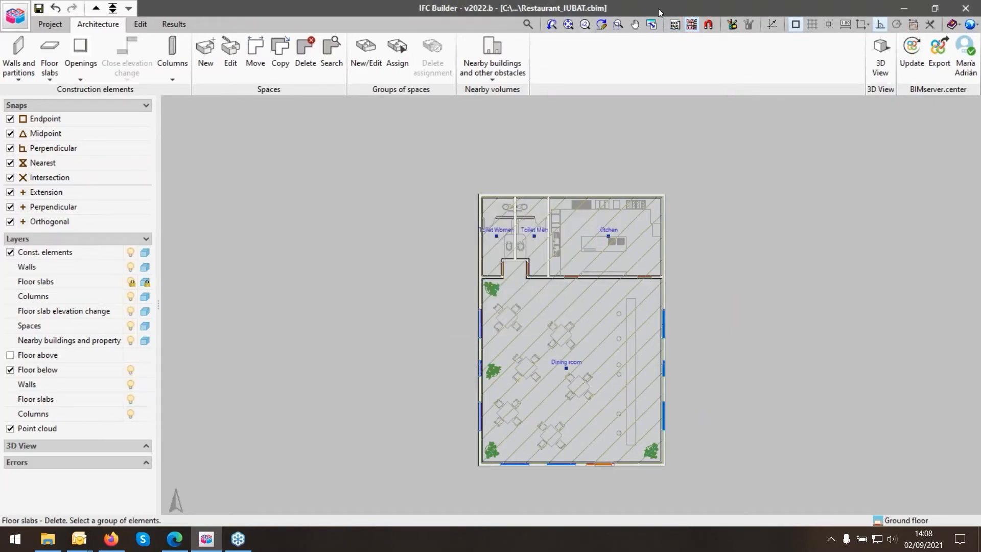
pyautogui.click(674, 25)
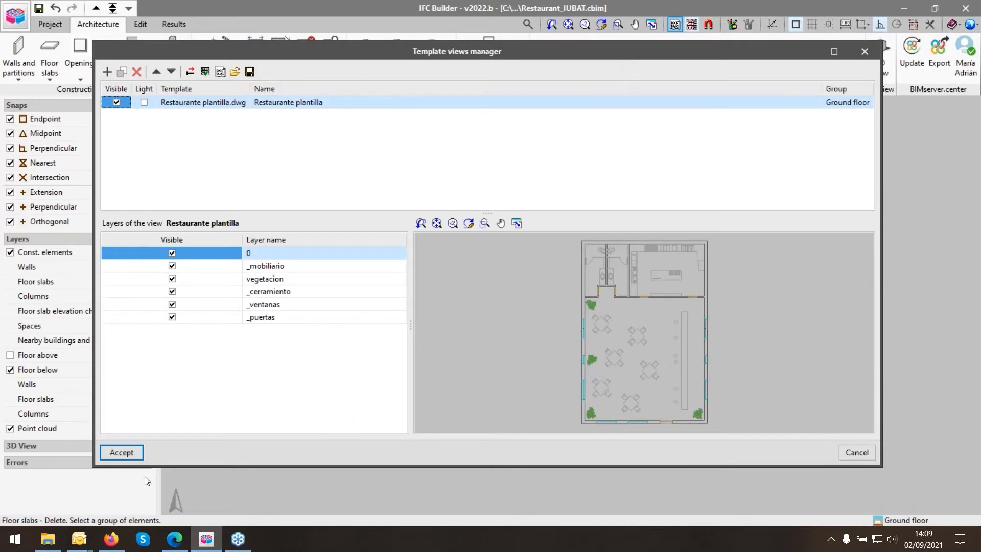
pyautogui.click(118, 455)
pyautogui.click(108, 72)
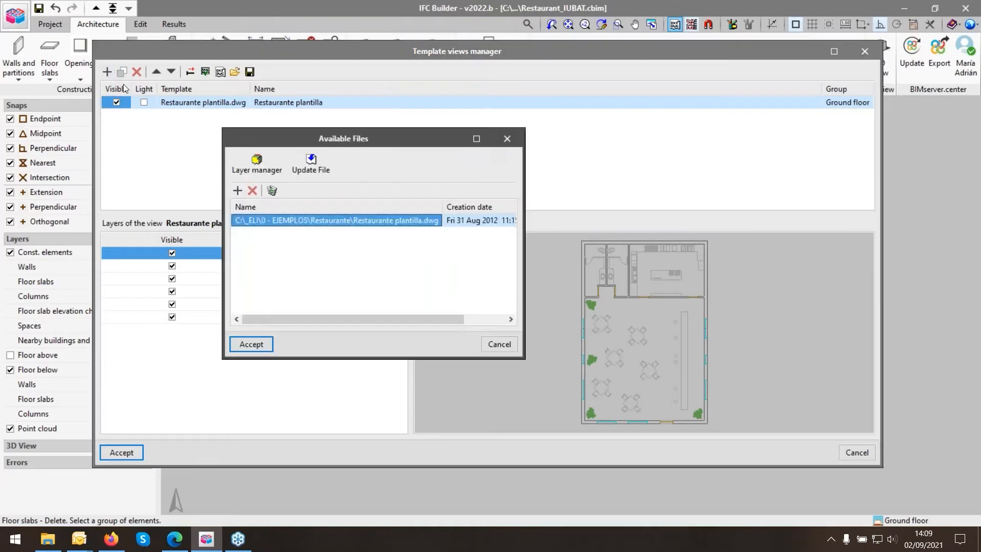
pyautogui.click(499, 343)
pyautogui.click(121, 452)
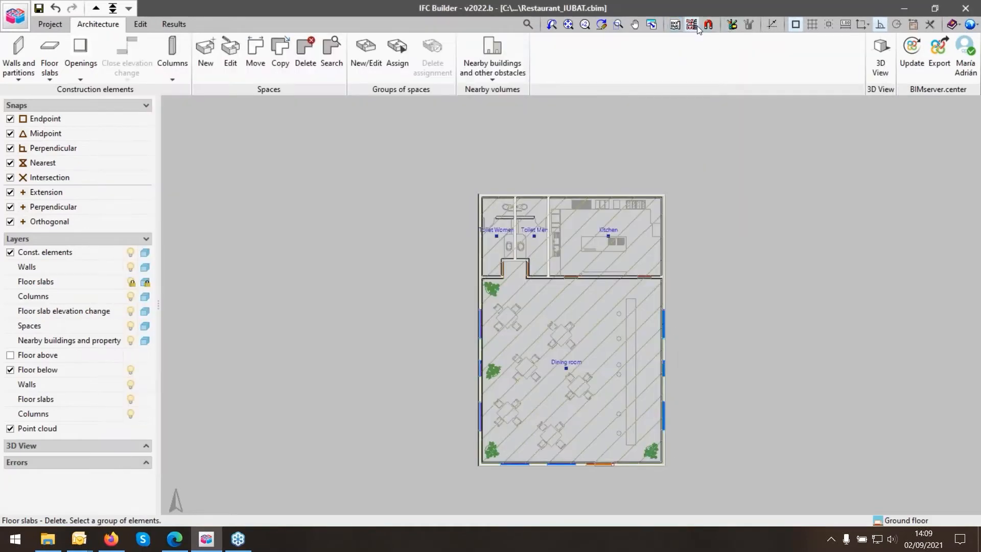
# Accept the template view selection with only the first Restaurante plantilla view selected
pyautogui.click(652, 24)
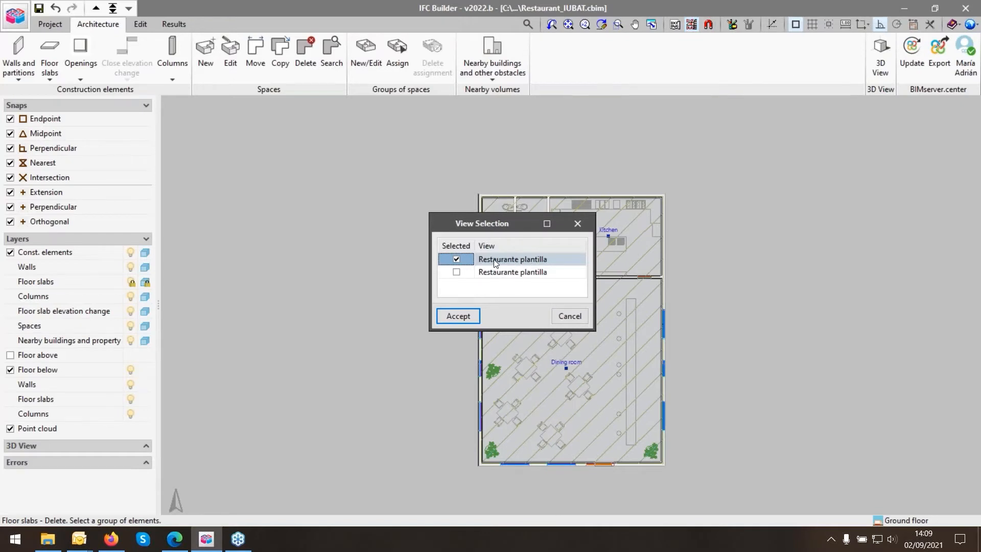
pyautogui.click(457, 316)
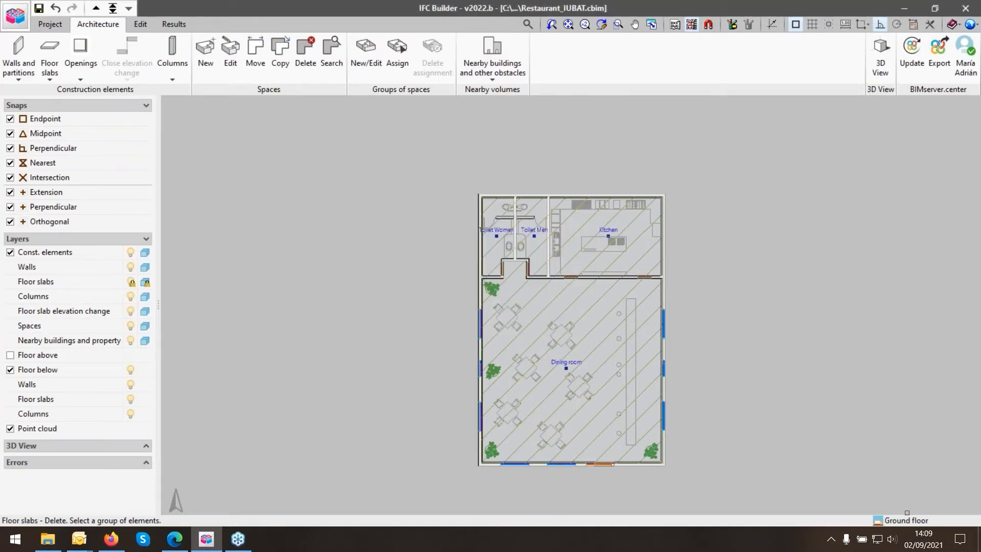
pyautogui.scroll(4, 561, 333)
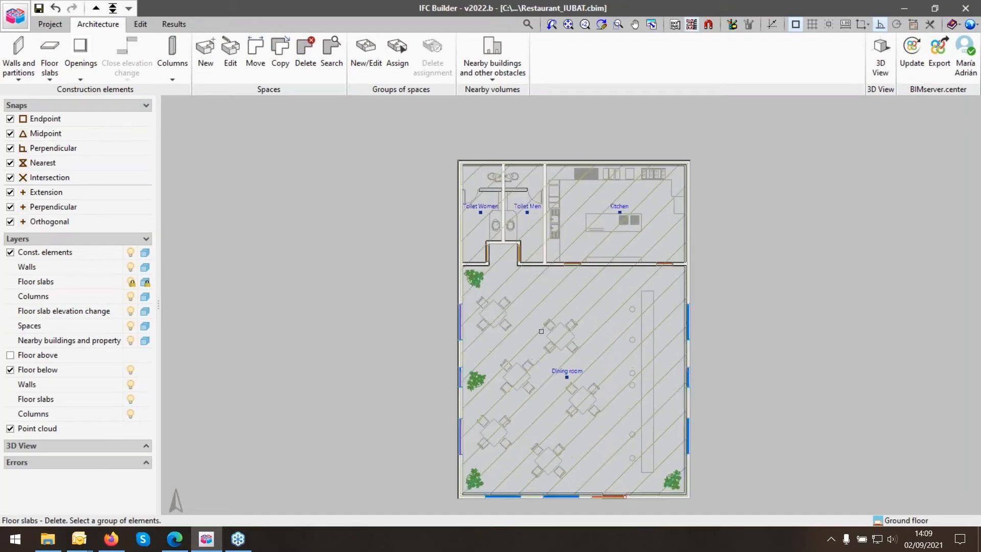
# Hide the construction elements and floor below layers to inspect the bare DWG template, and show the construction elements again
pyautogui.click(10, 252)
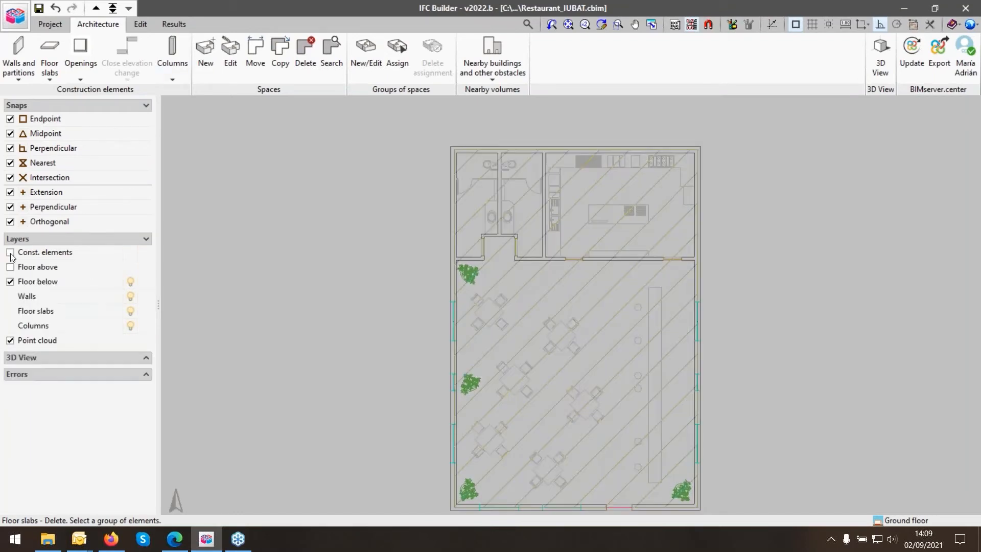
pyautogui.click(10, 281)
pyautogui.scroll(-1, 488, 180)
pyautogui.scroll(2, 489, 180)
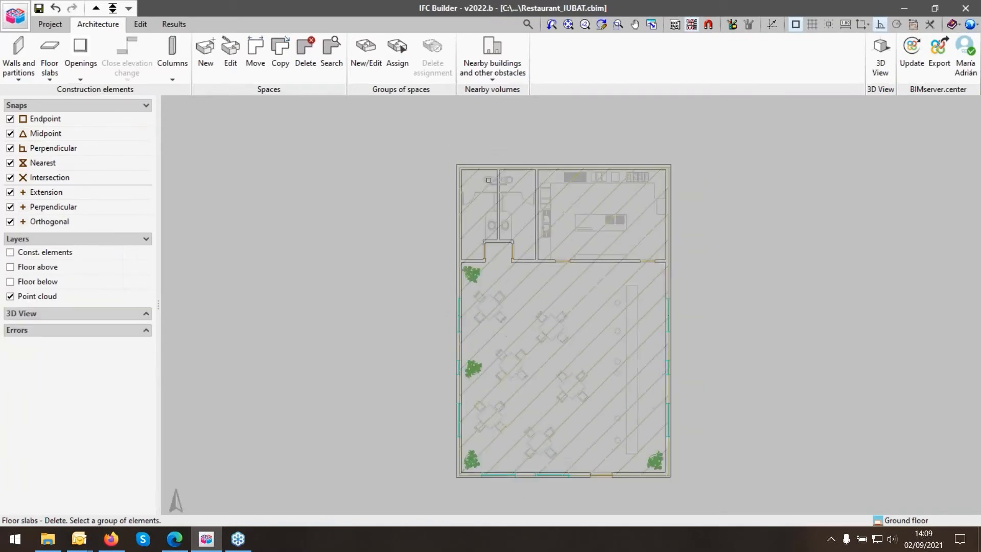
pyautogui.scroll(2, 489, 180)
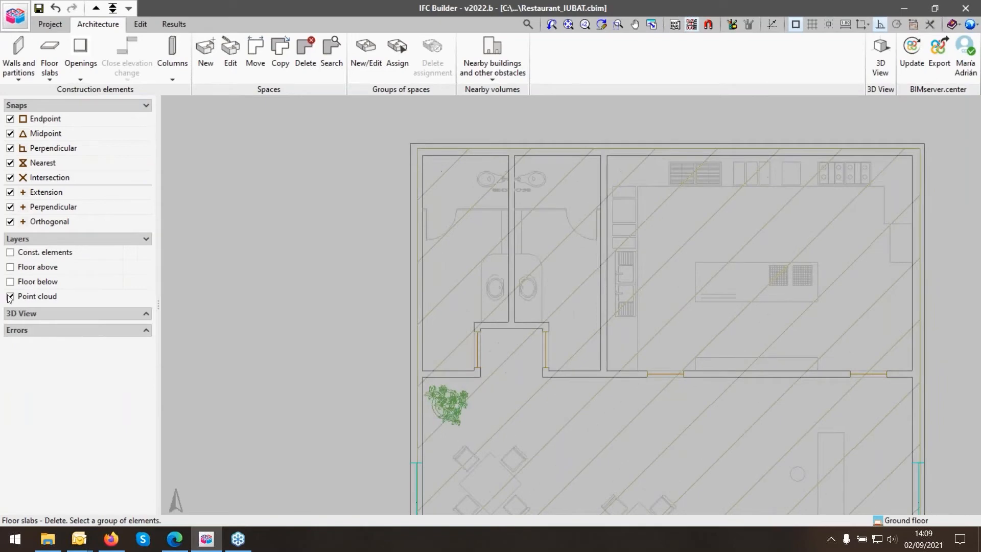
pyautogui.click(11, 252)
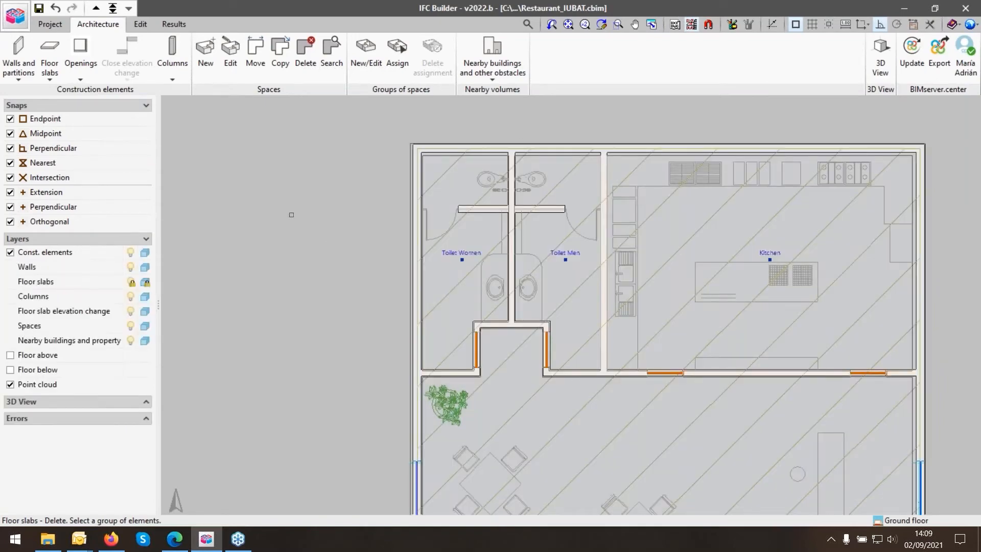
pyautogui.rightClick(291, 215)
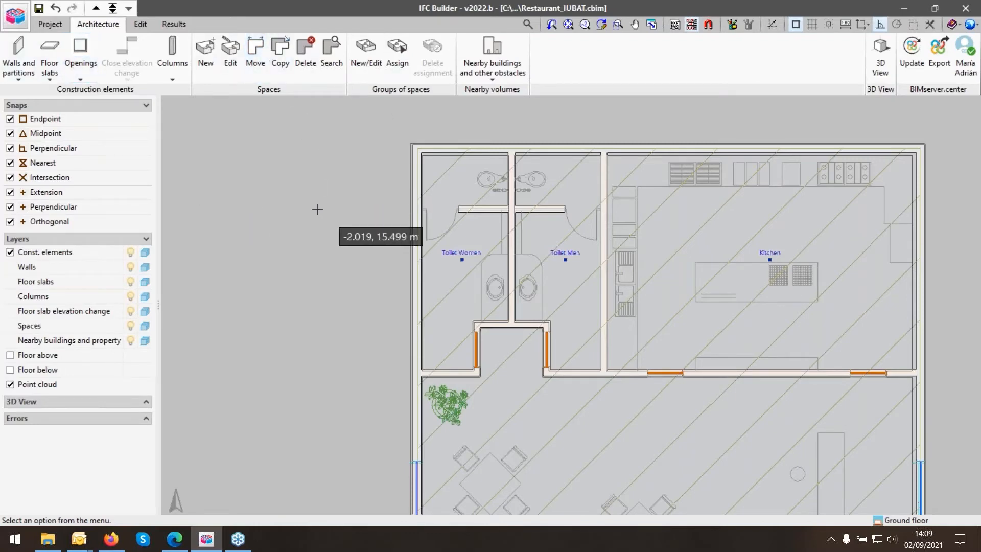
# Switch the displayed group to Roof to view its slab, and return to the Ground floor
pyautogui.scroll(-2, 321, 208)
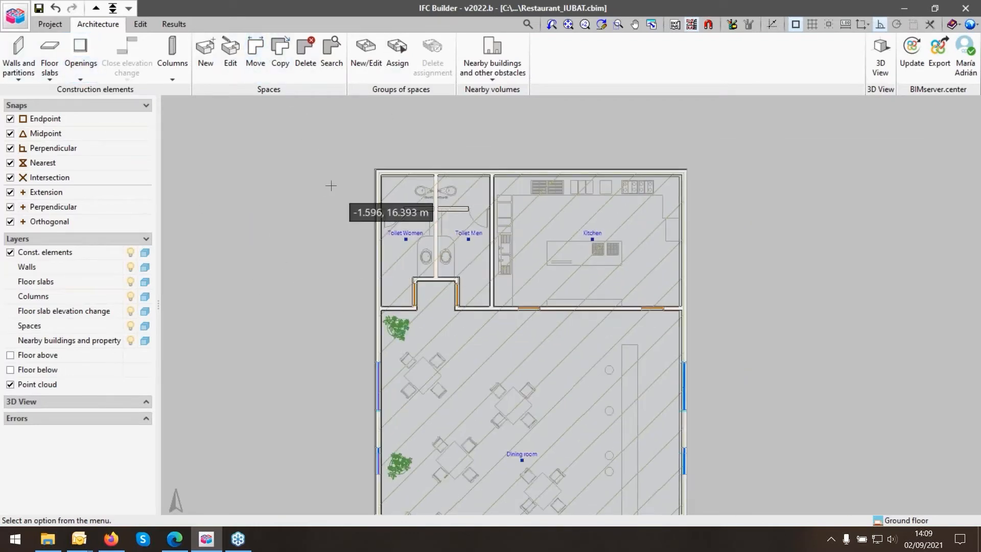
pyautogui.scroll(-3, 333, 184)
pyautogui.click(114, 9)
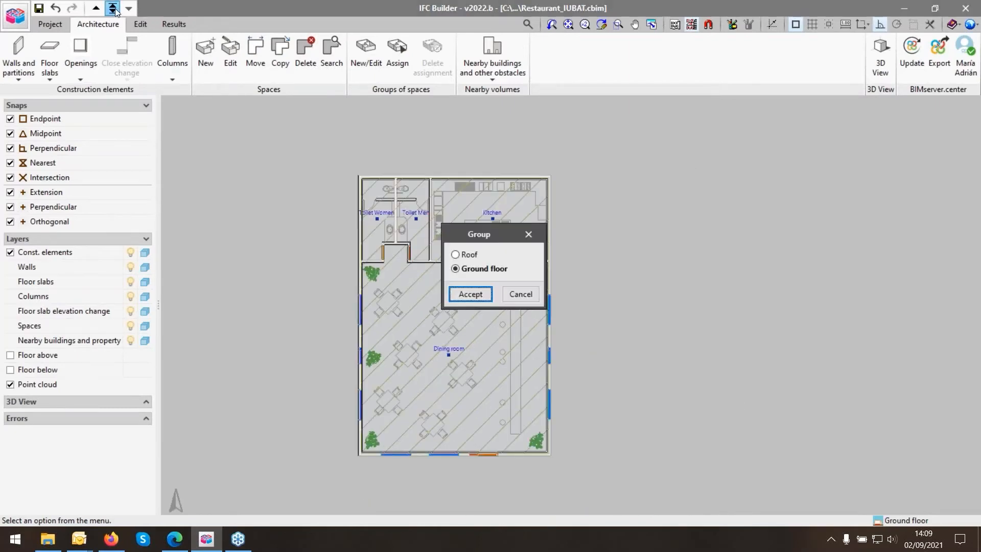
pyautogui.click(470, 293)
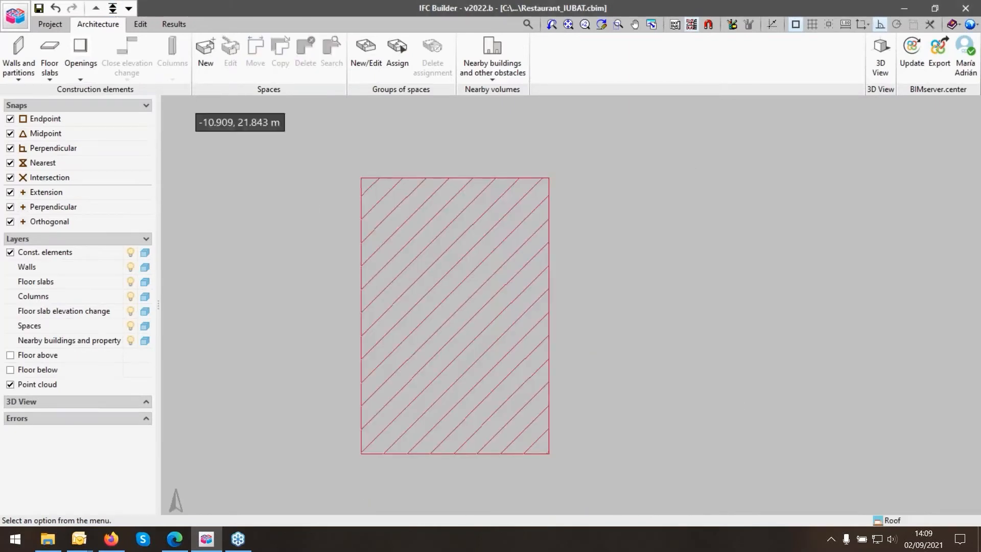
pyautogui.click(128, 9)
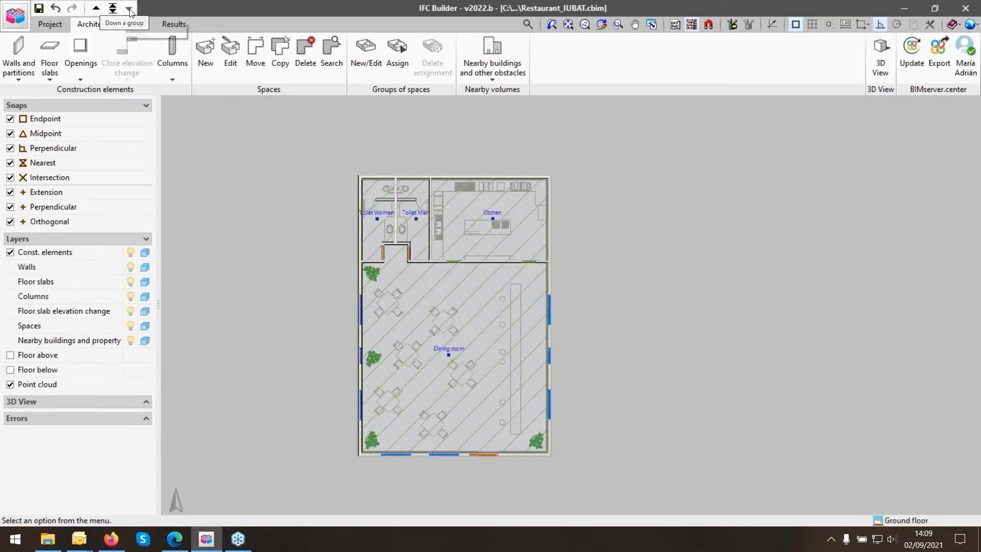
pyautogui.click(112, 8)
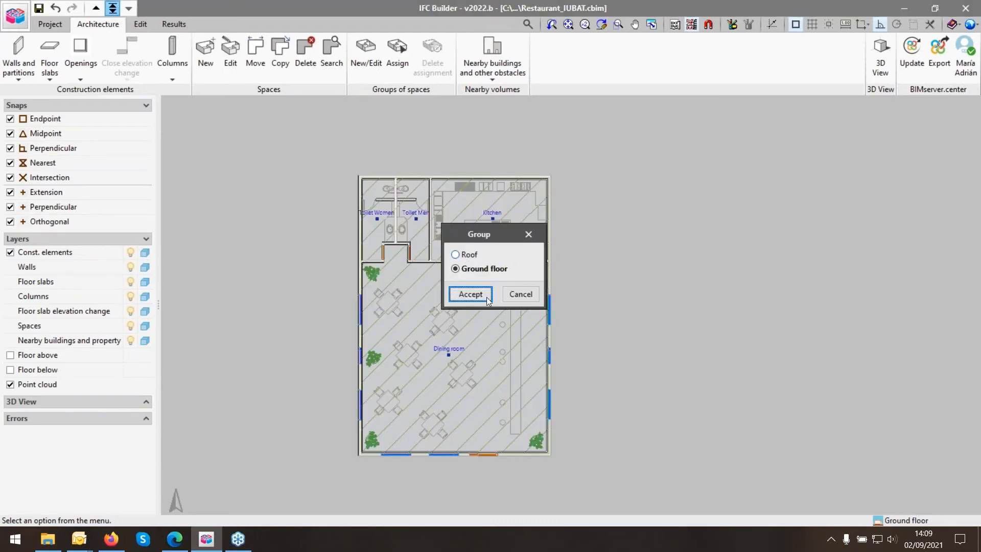
pyautogui.click(471, 295)
# Review the project's floor groups and their heights in the Floors/Groups definition
pyautogui.click(48, 24)
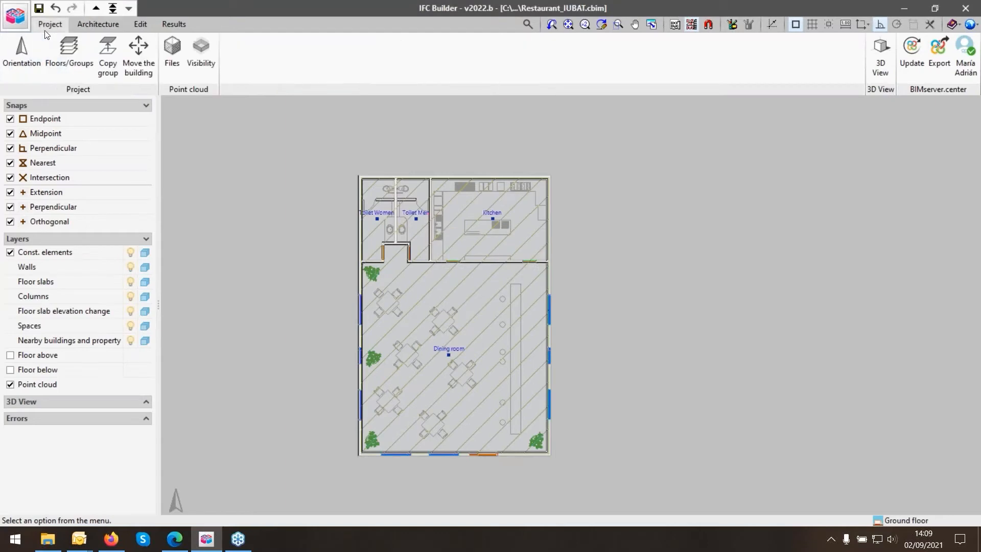
pyautogui.click(69, 54)
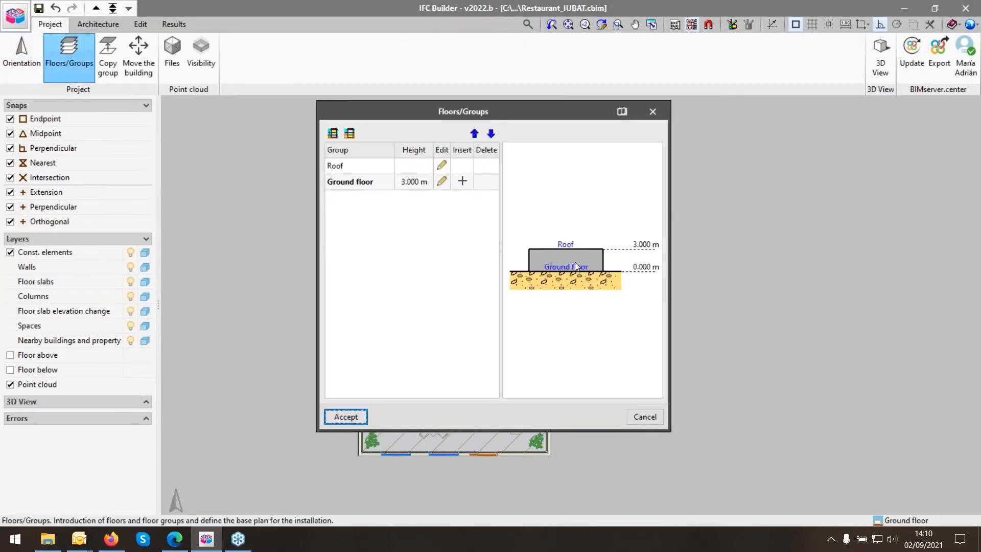
pyautogui.click(356, 416)
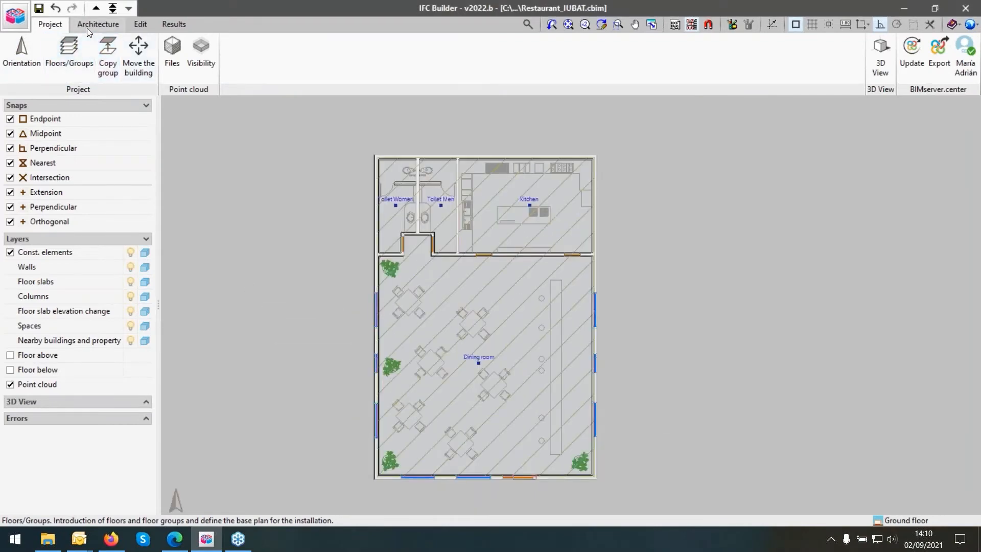
# Check the Ground floor group's reference and floor height settings, and accept the floor groups as they are
pyautogui.click(79, 66)
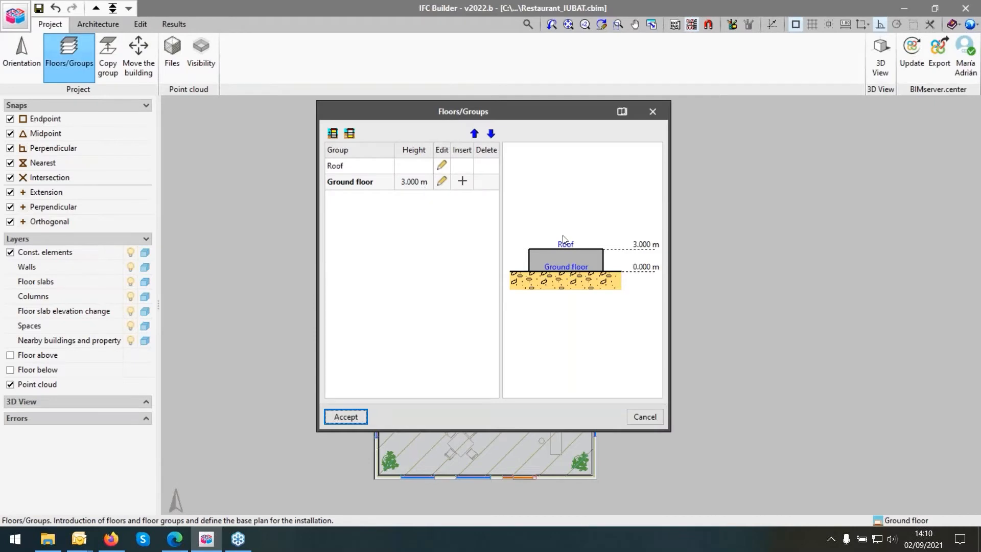
pyautogui.click(442, 181)
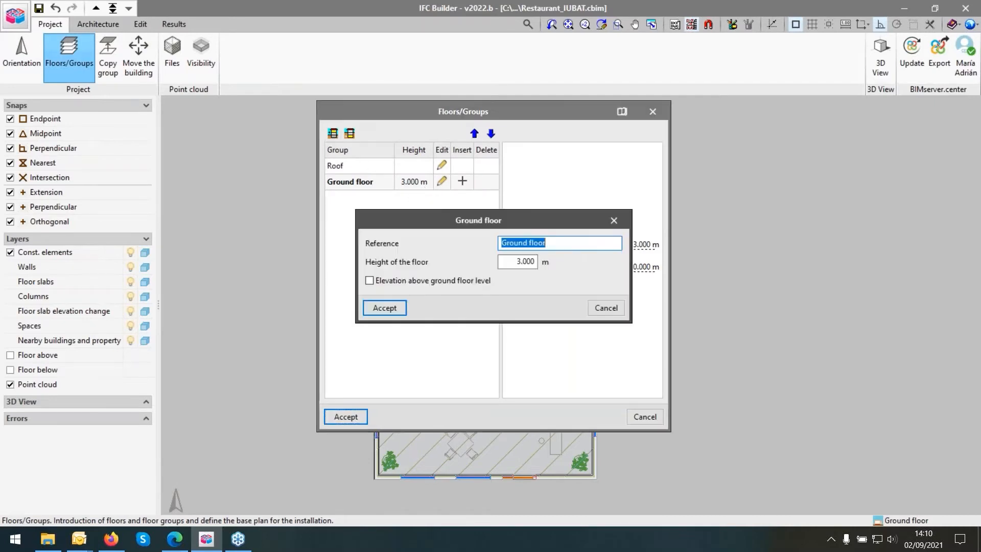
pyautogui.click(384, 307)
pyautogui.click(346, 415)
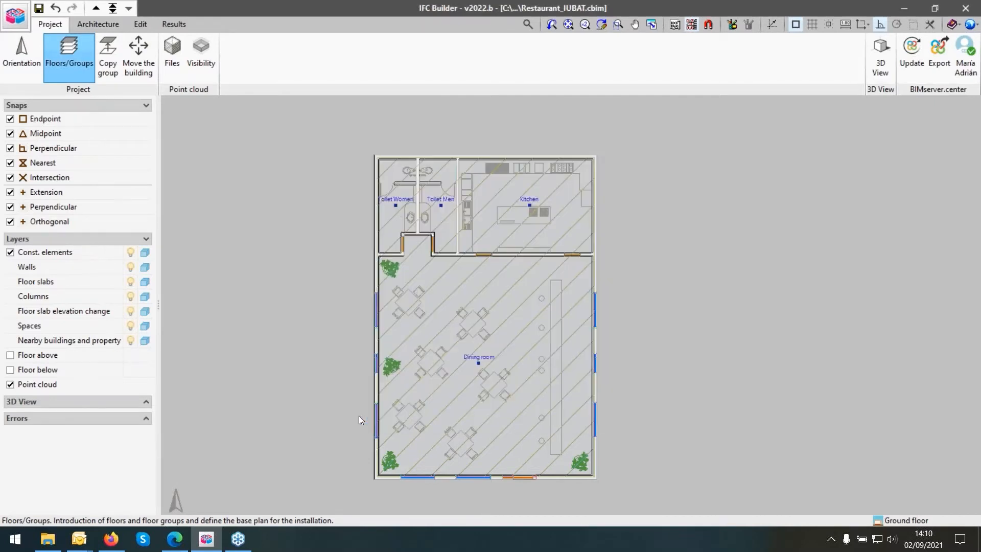
# Inspect the type and façade definition of the restaurant's external wall, and cancel without changes
pyautogui.click(25, 58)
pyautogui.click(108, 24)
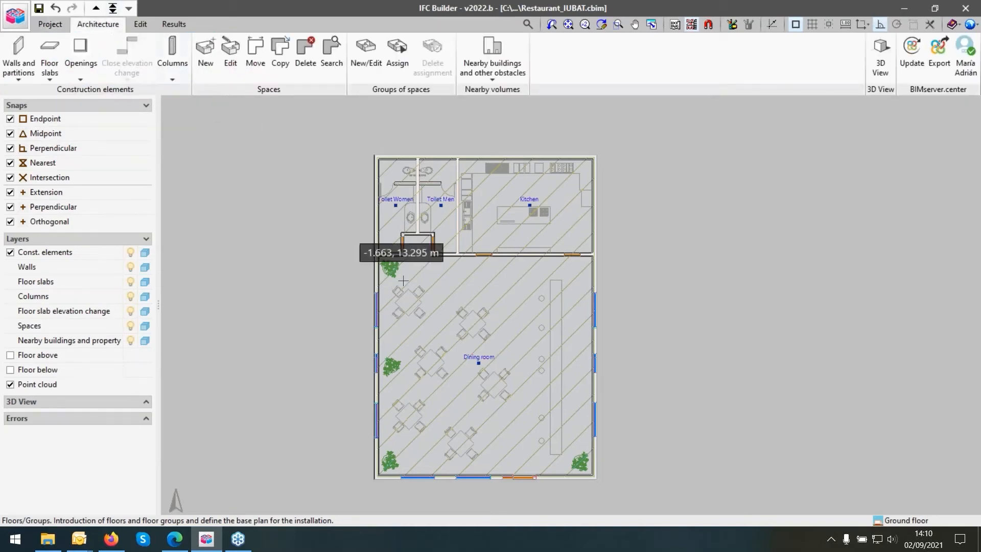
pyautogui.scroll(1, 391, 332)
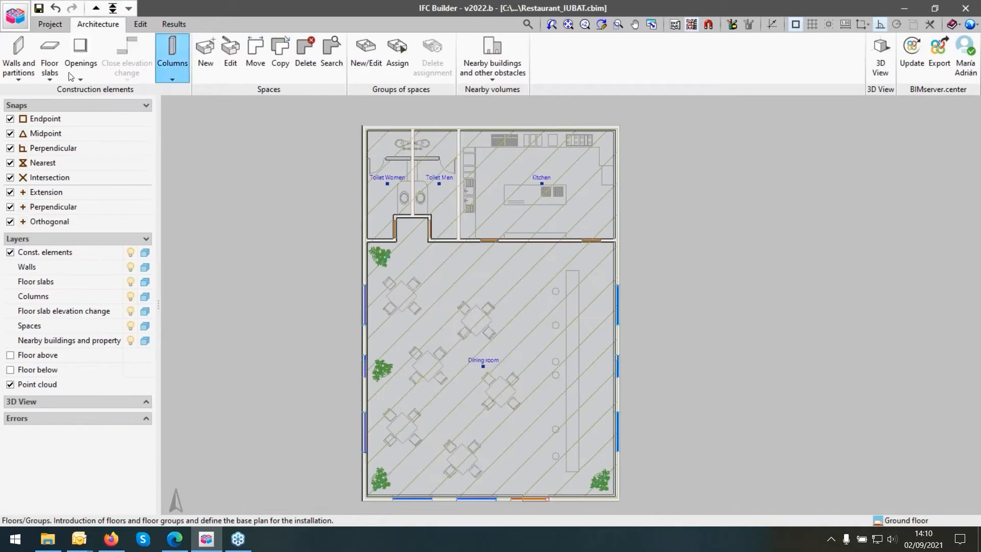
pyautogui.click(30, 74)
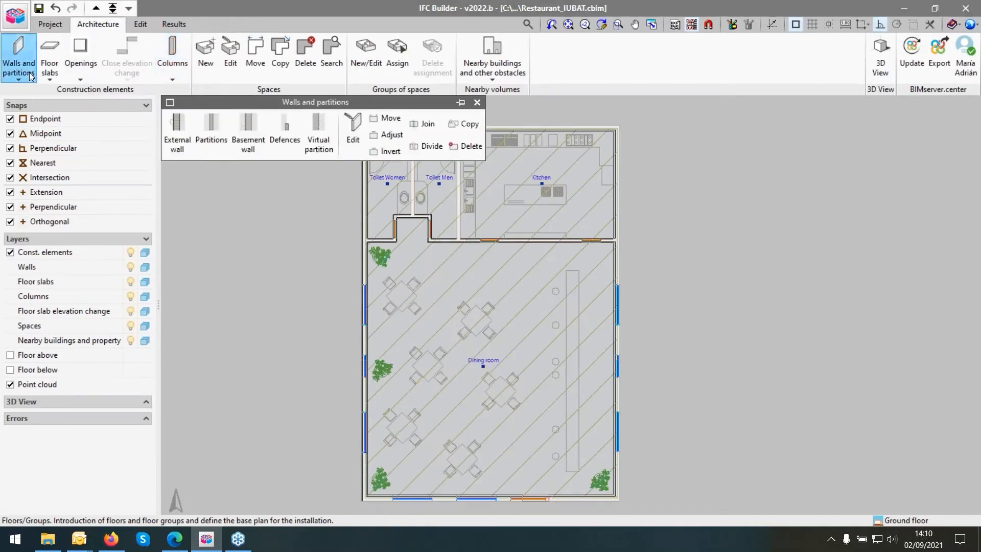
pyautogui.click(359, 129)
pyautogui.scroll(-2, 417, 296)
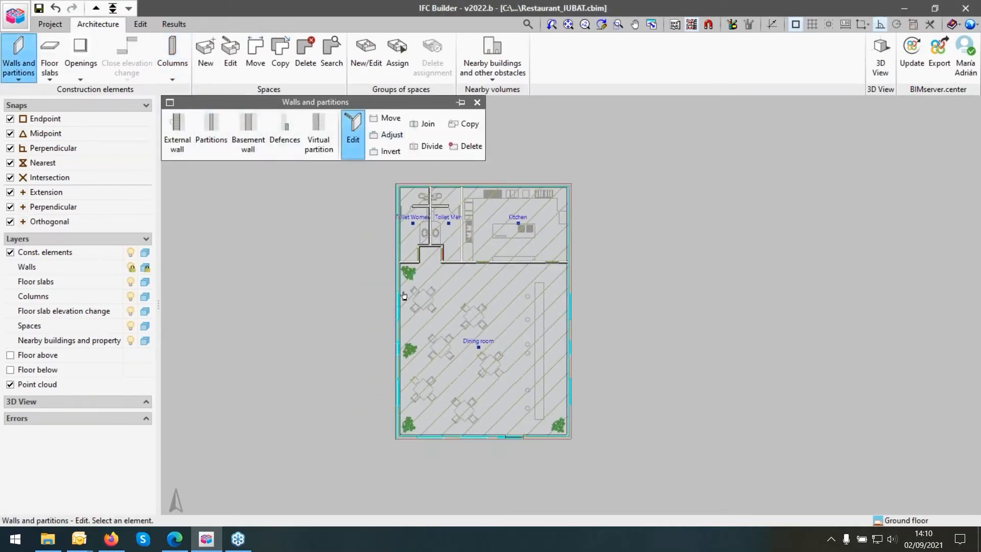
pyautogui.click(401, 295)
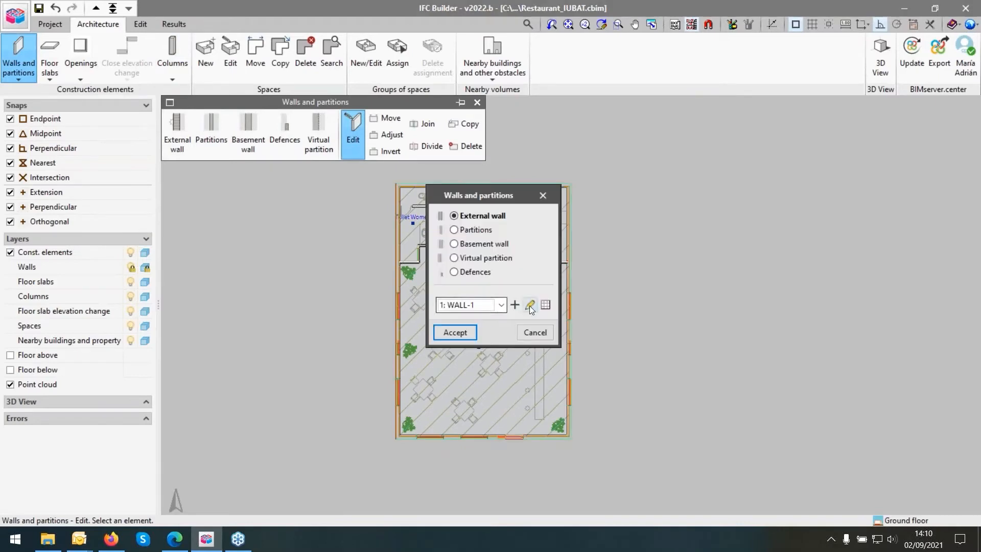
pyautogui.click(529, 306)
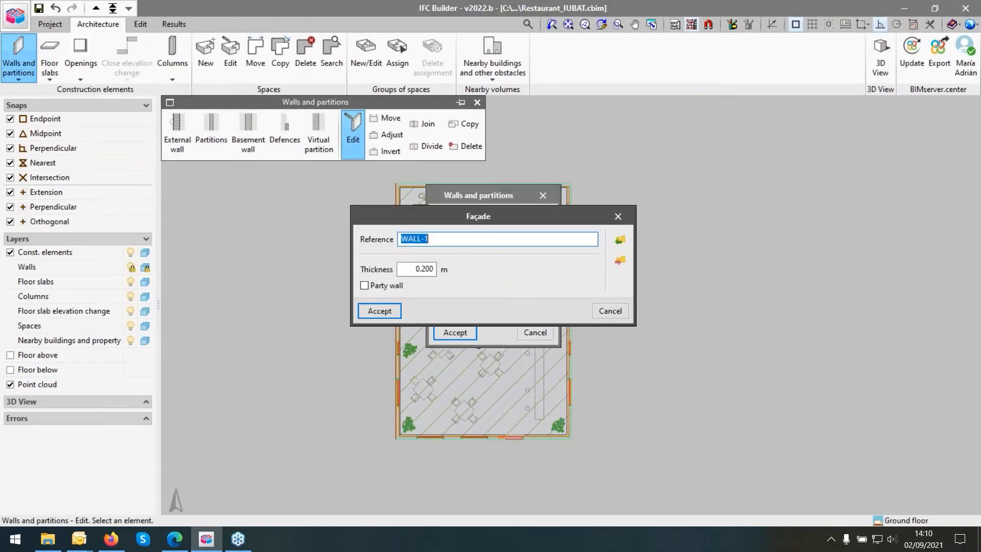
pyautogui.moveTo(486, 219); pyautogui.dragTo(783, 204)
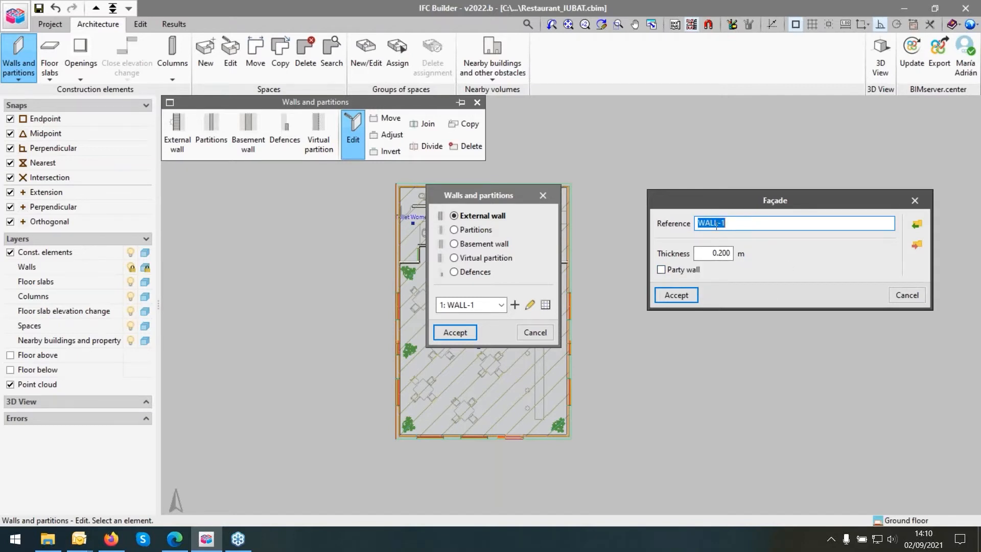
pyautogui.click(896, 298)
pyautogui.click(535, 337)
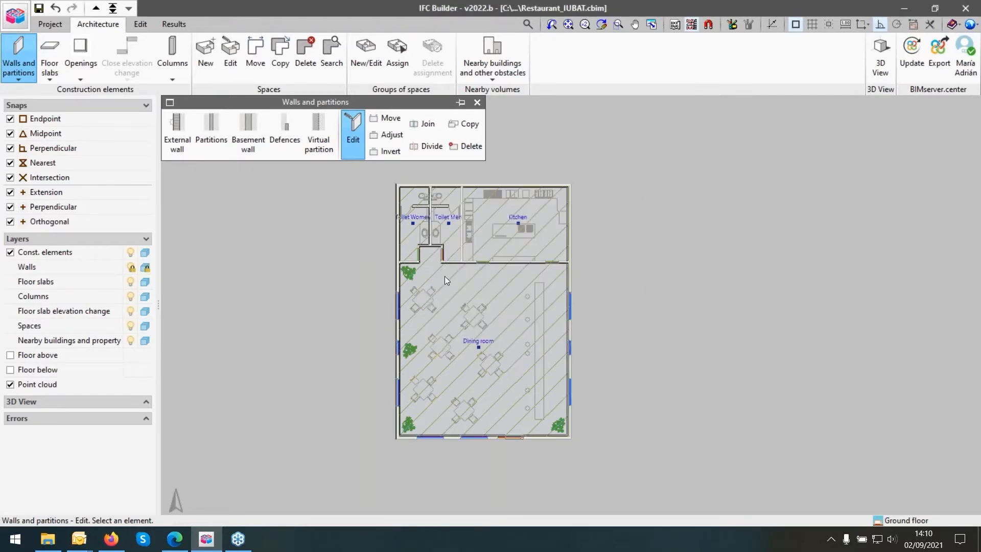
# Check the wall types assigned to the partition around the toilet recess and to the dining room's outer wall
pyautogui.scroll(2, 445, 276)
pyautogui.click(442, 247)
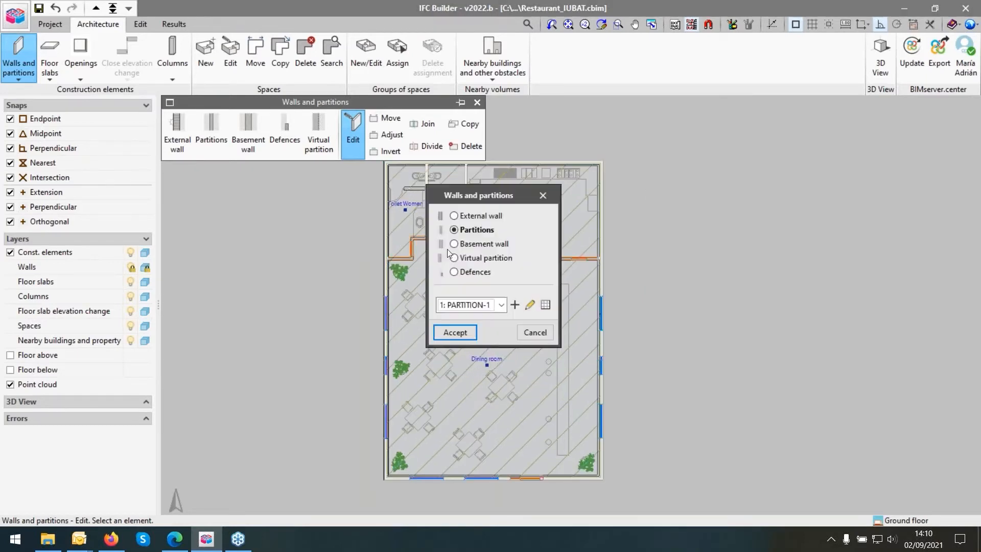
pyautogui.click(535, 333)
pyautogui.scroll(-2, 437, 305)
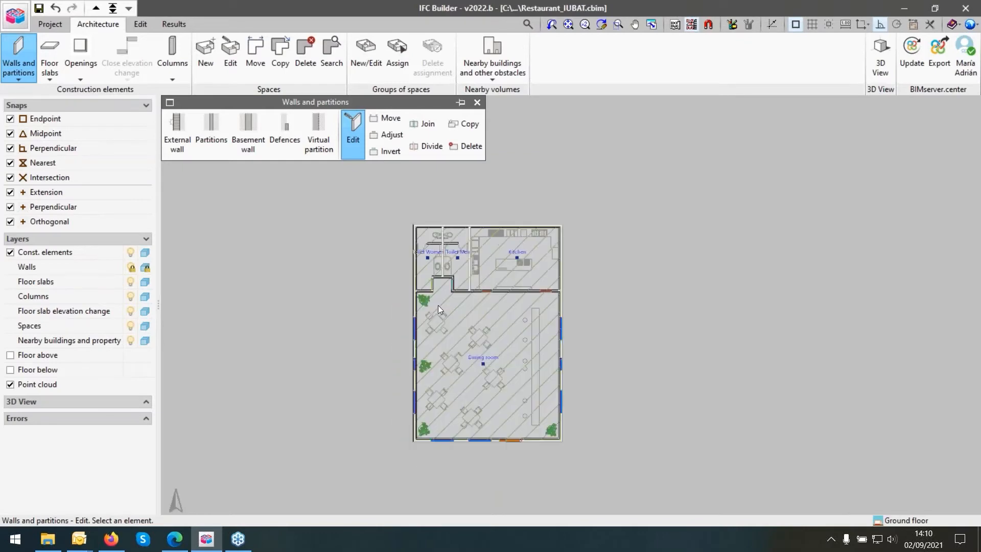
pyautogui.scroll(2, 438, 305)
pyautogui.scroll(1, 437, 287)
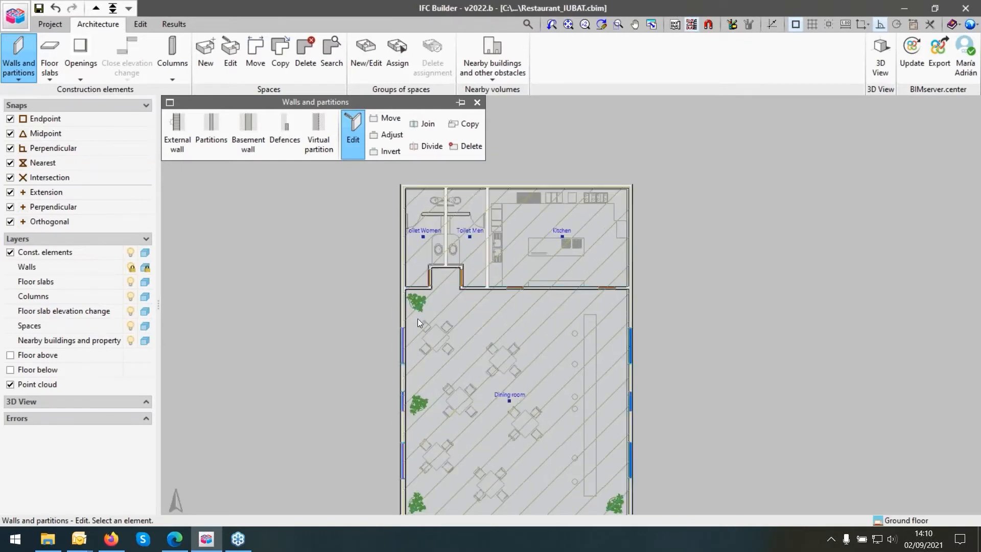
pyautogui.click(403, 353)
pyautogui.click(535, 332)
# Inspect the height above ground and type definition of a dining room window in the outer wall, without changing them
pyautogui.click(84, 64)
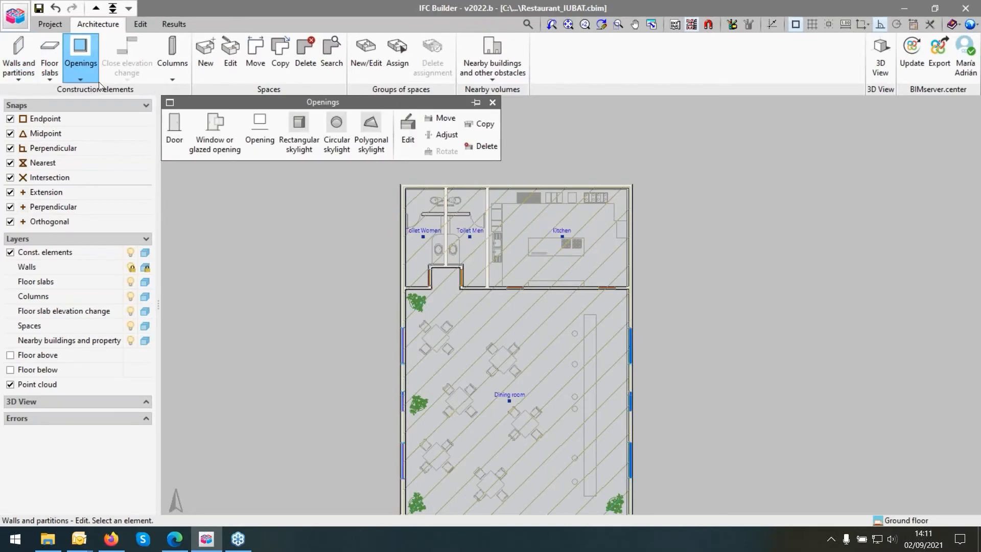
pyautogui.click(408, 133)
pyautogui.click(398, 350)
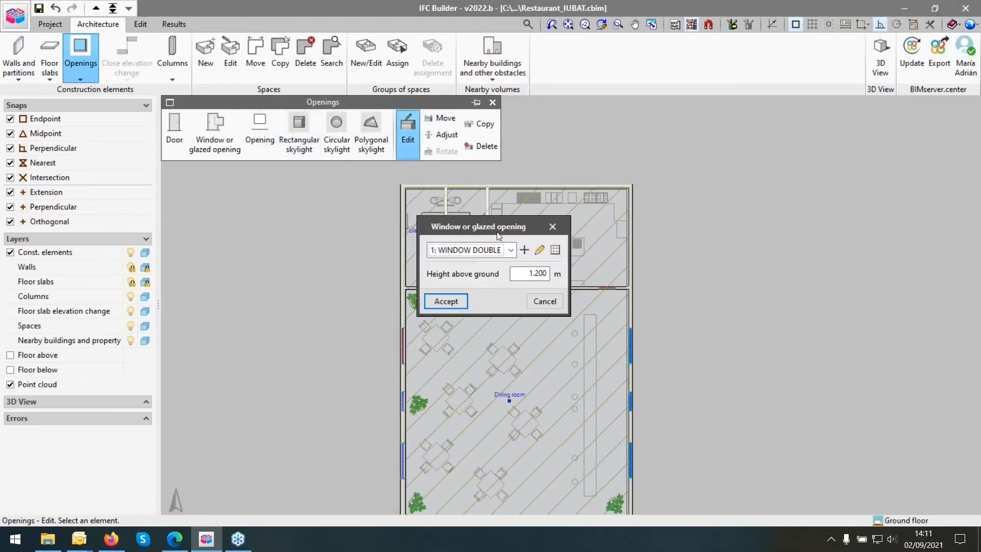
pyautogui.click(536, 248)
pyautogui.moveTo(412, 214); pyautogui.dragTo(704, 217)
pyautogui.click(898, 320)
pyautogui.click(545, 301)
pyautogui.scroll(-2, 545, 302)
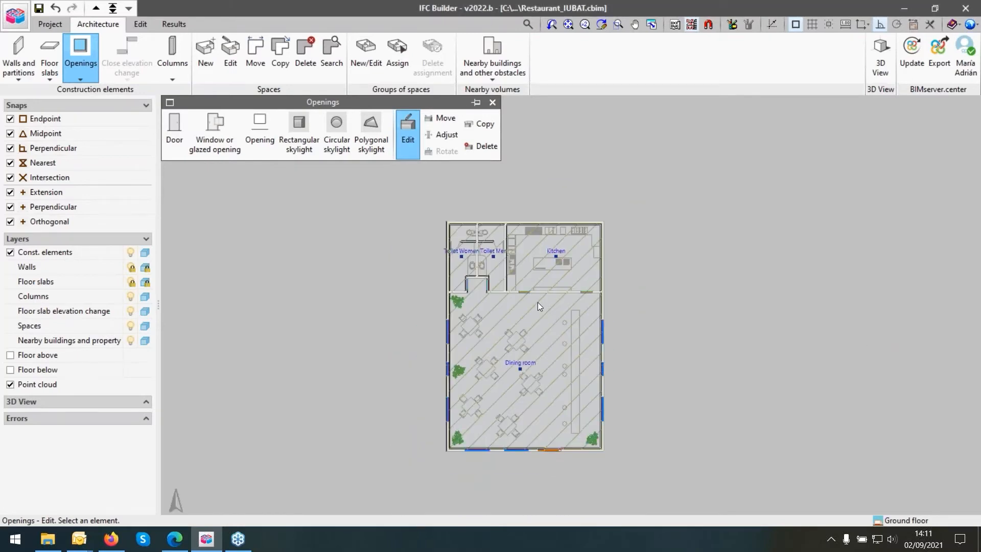
pyautogui.scroll(2, 447, 325)
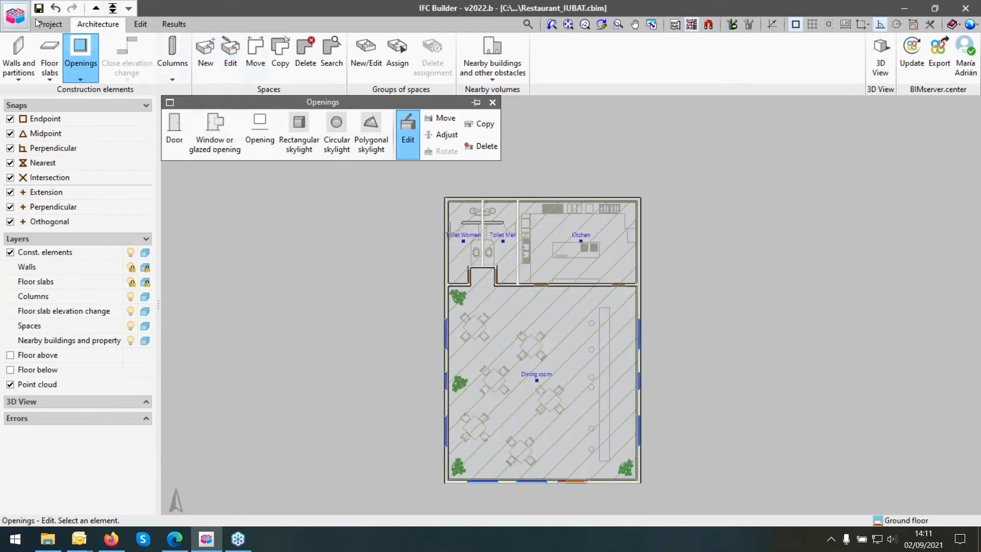
pyautogui.click(493, 102)
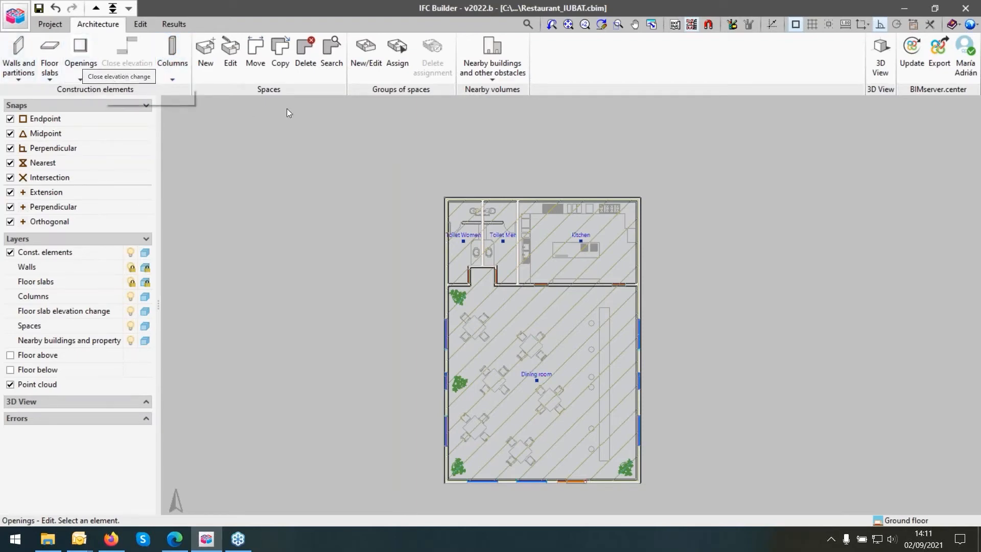
# Inspect the Dining room space and its type definition, and close both without changes
pyautogui.scroll(2, 454, 330)
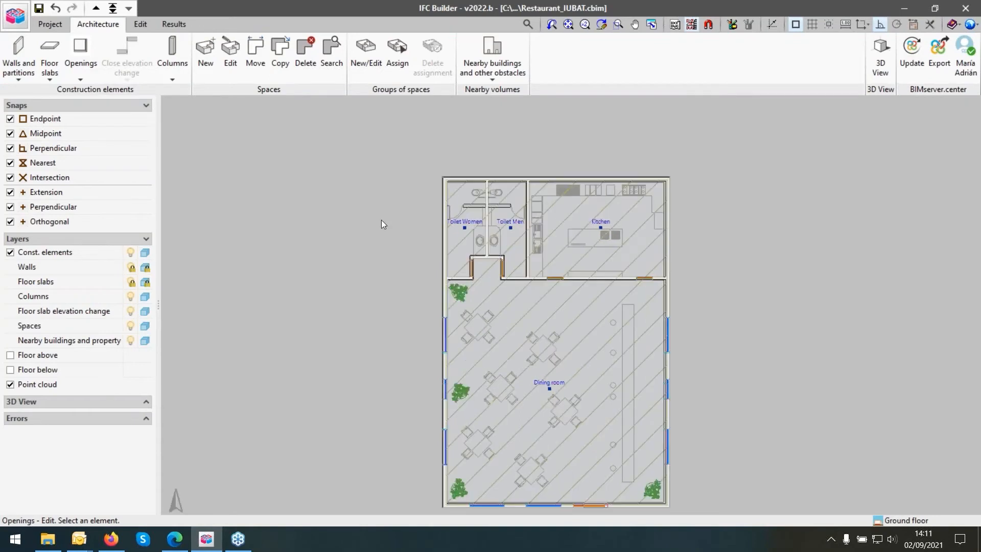
pyautogui.click(229, 58)
pyautogui.click(519, 321)
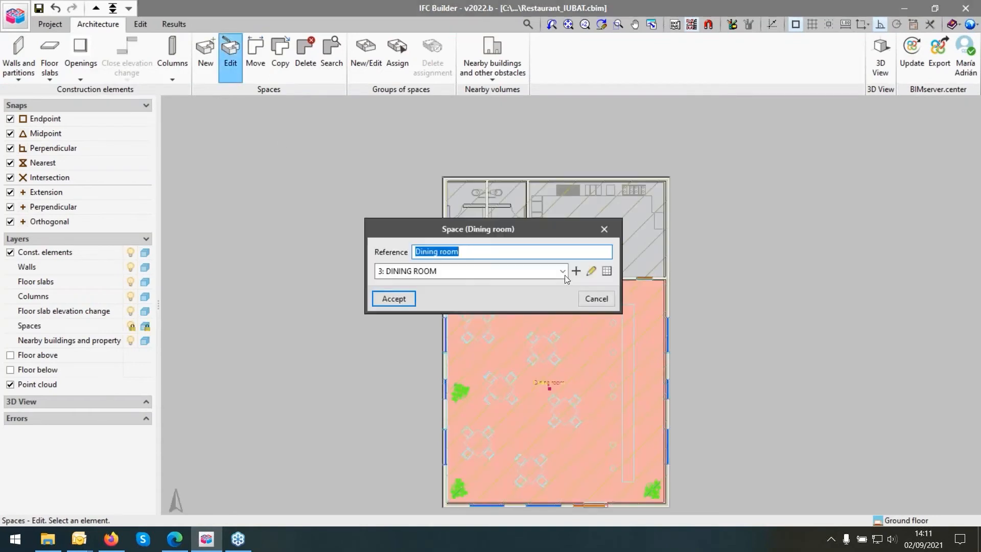
pyautogui.click(592, 272)
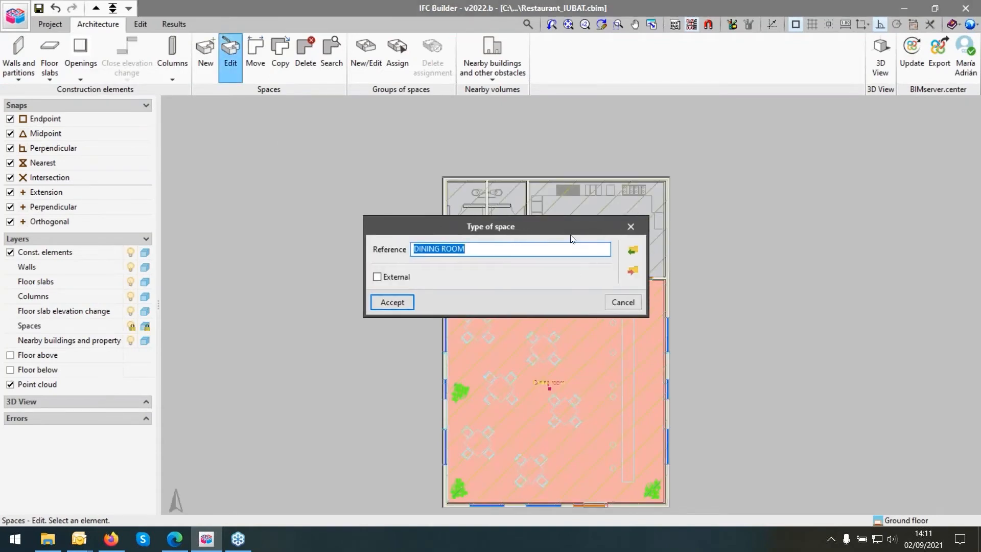
pyautogui.moveTo(537, 234); pyautogui.dragTo(810, 231)
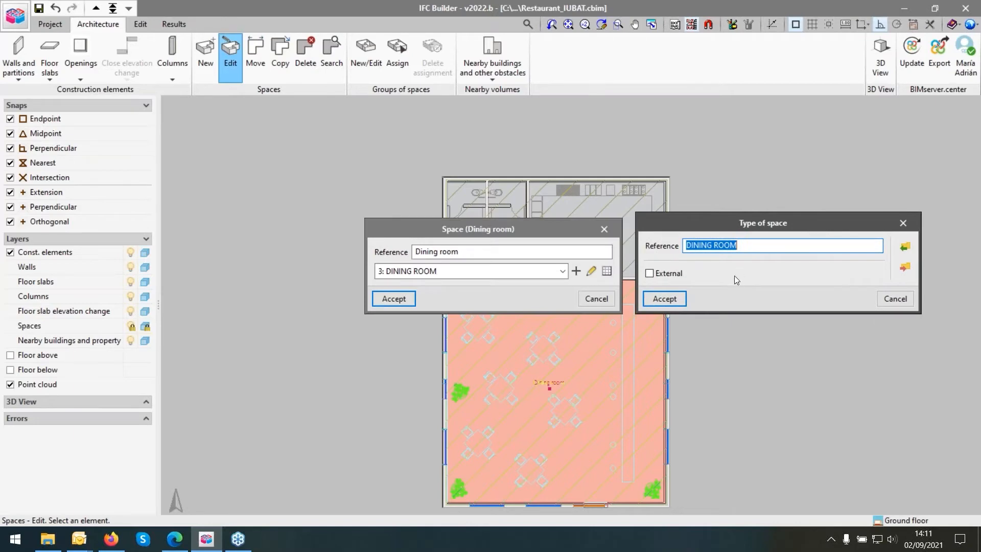
pyautogui.click(900, 302)
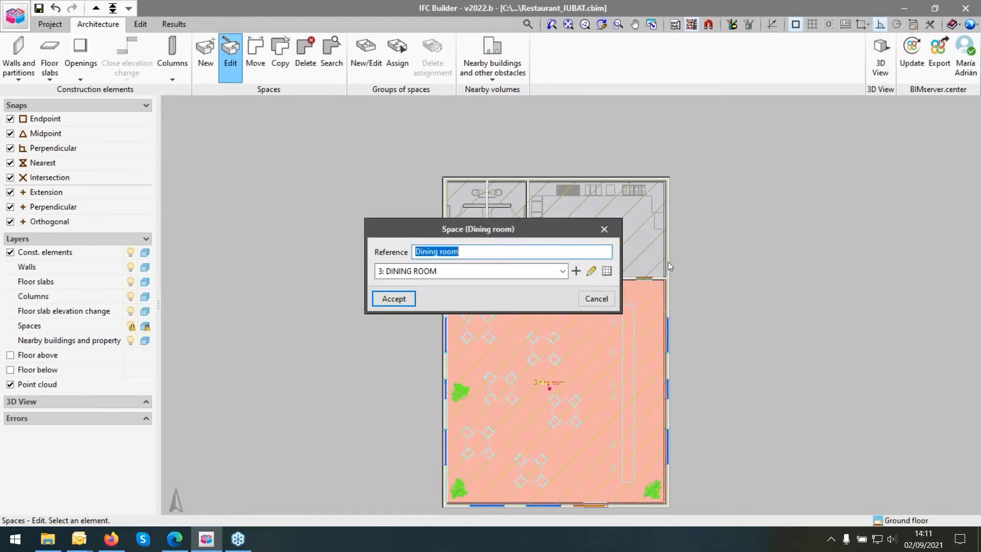
pyautogui.click(611, 231)
# Review the references and types assigned to the Dining room, Kitchen and Toilet Men spaces
pyautogui.scroll(1, 583, 241)
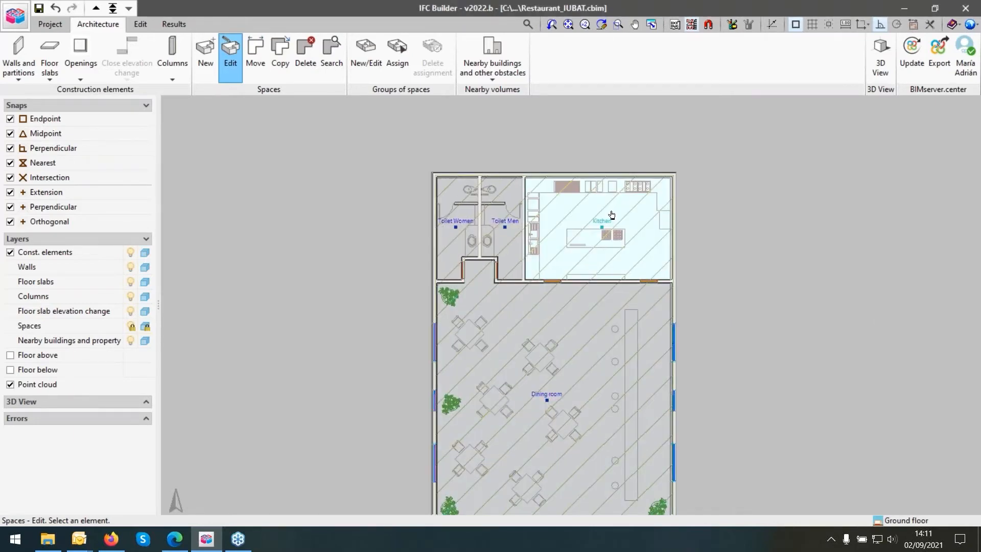
pyautogui.scroll(1, 612, 214)
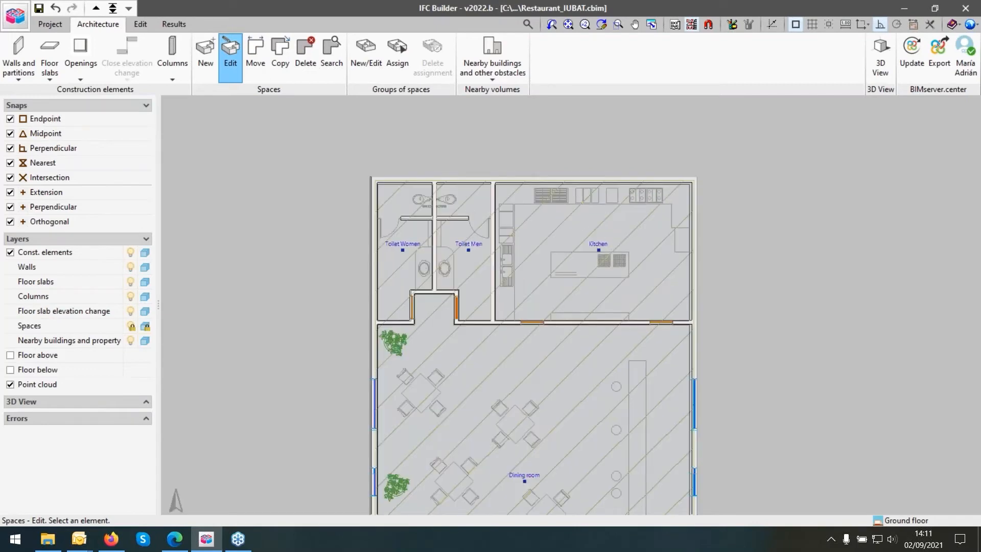
pyautogui.scroll(1, 416, 204)
pyautogui.scroll(-3, 495, 146)
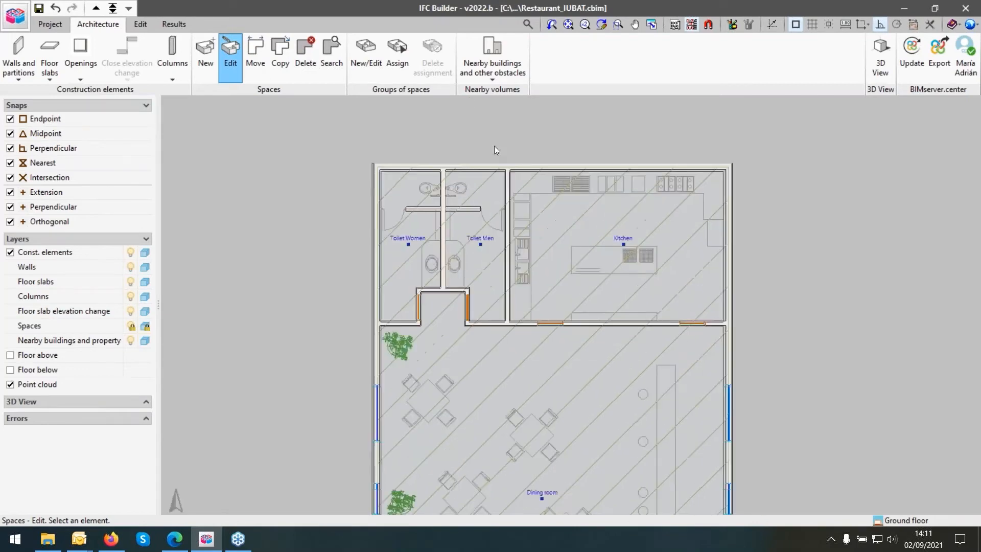
pyautogui.click(562, 316)
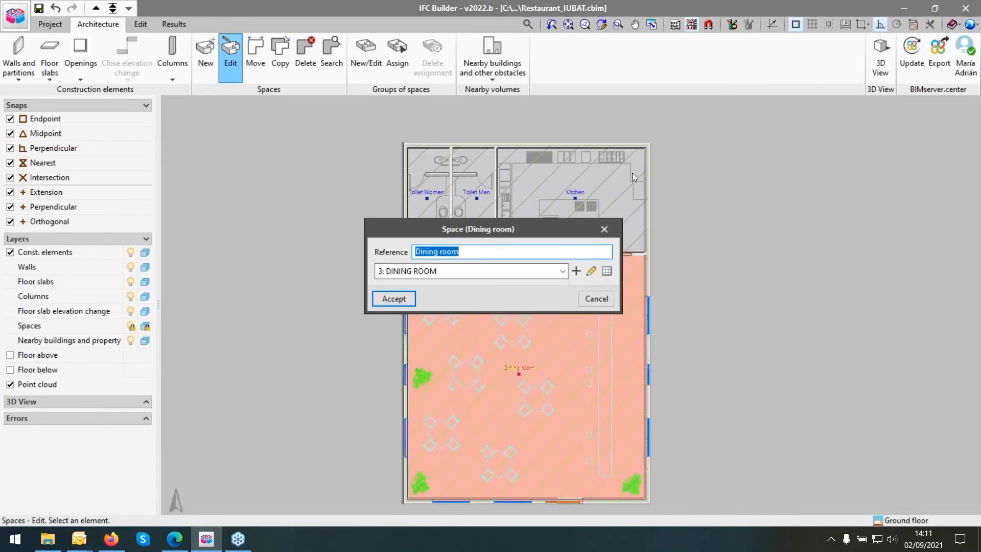
pyautogui.click(604, 229)
pyautogui.click(601, 207)
pyautogui.click(604, 229)
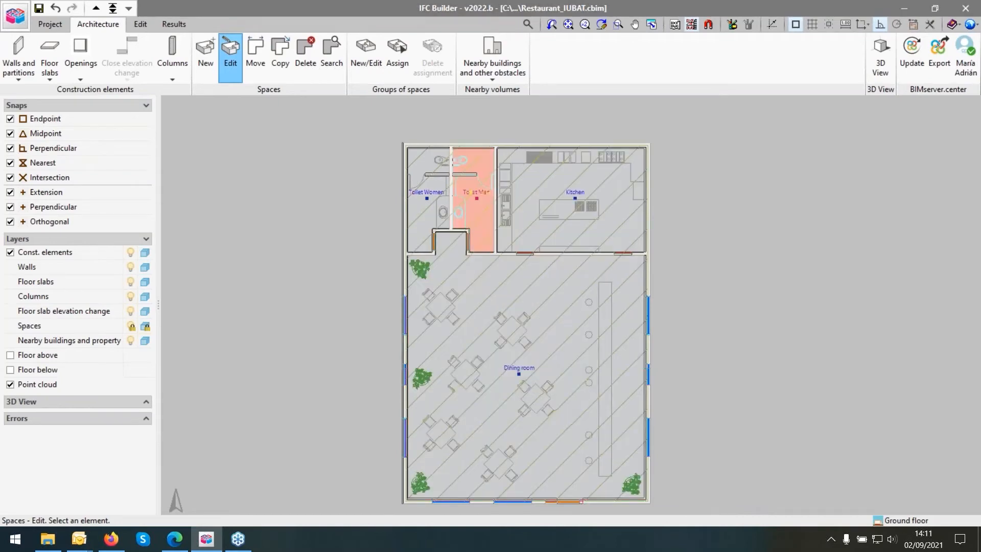
pyautogui.click(473, 209)
pyautogui.click(604, 229)
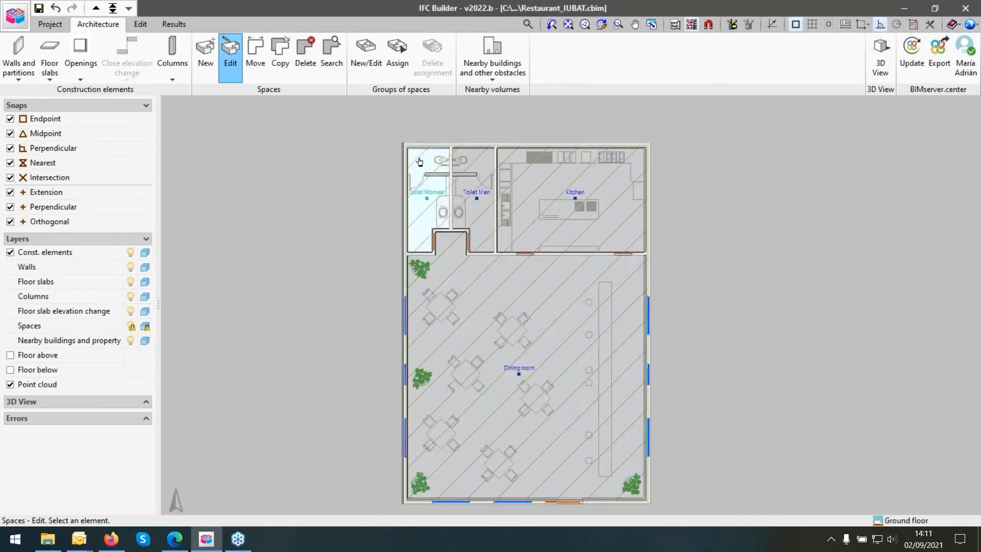
# Inspect the Toilet Women space and the definition of its assigned space type
pyautogui.scroll(4, 413, 277)
pyautogui.click(413, 277)
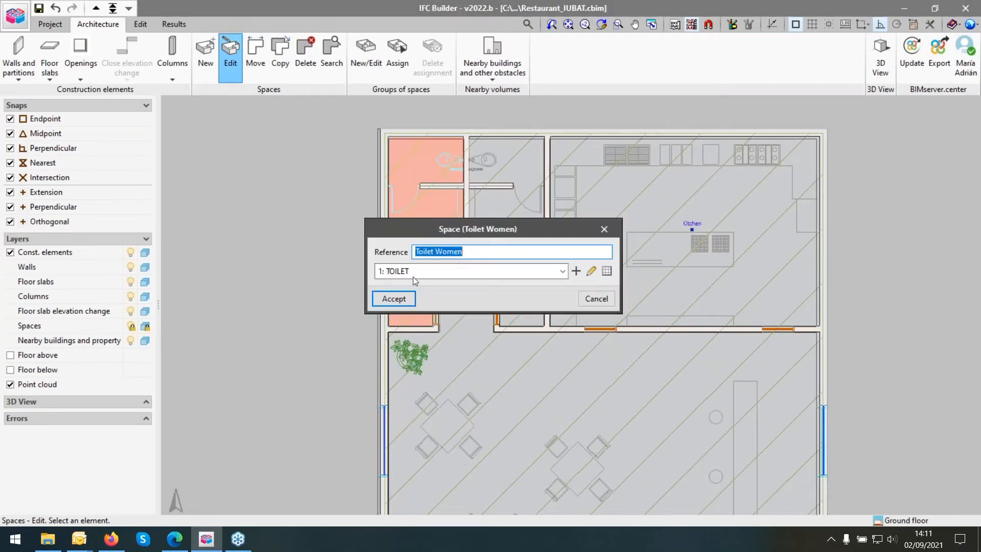
pyautogui.click(589, 272)
pyautogui.click(618, 228)
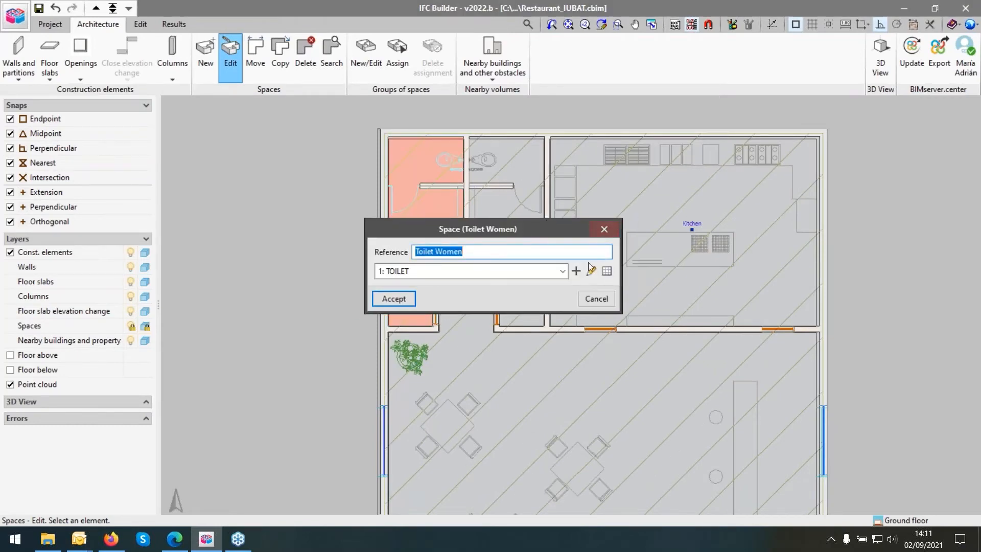
# Review the reference and space type of the Toilet Women space and close its properties
pyautogui.click(601, 234)
pyautogui.scroll(1, 489, 188)
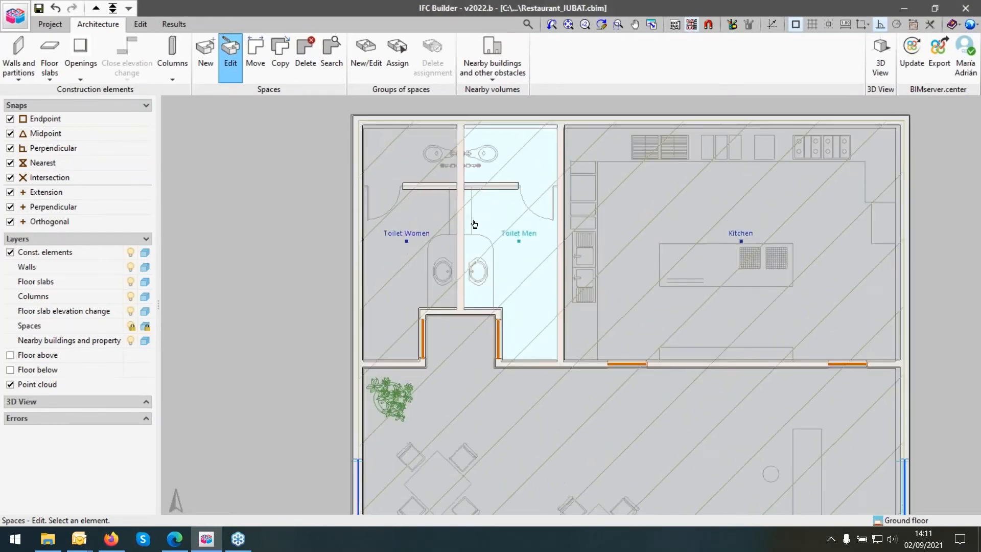
pyautogui.click(434, 227)
pyautogui.click(428, 240)
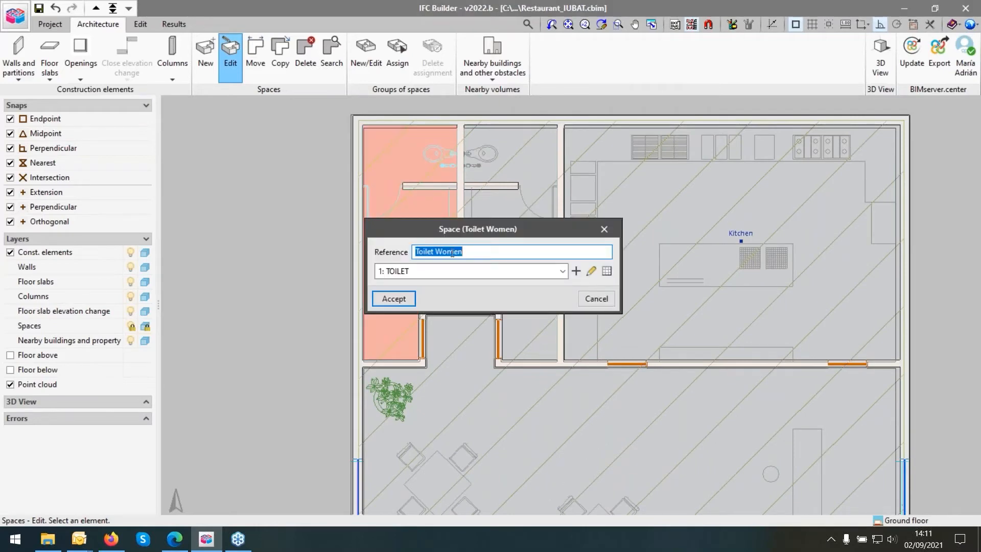
pyautogui.moveTo(429, 229); pyautogui.dragTo(628, 121)
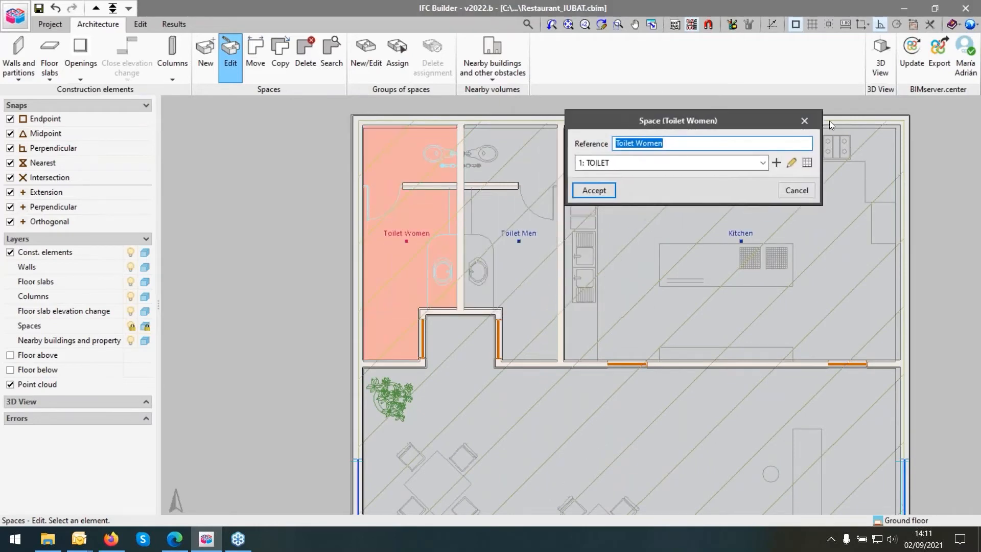
pyautogui.click(594, 190)
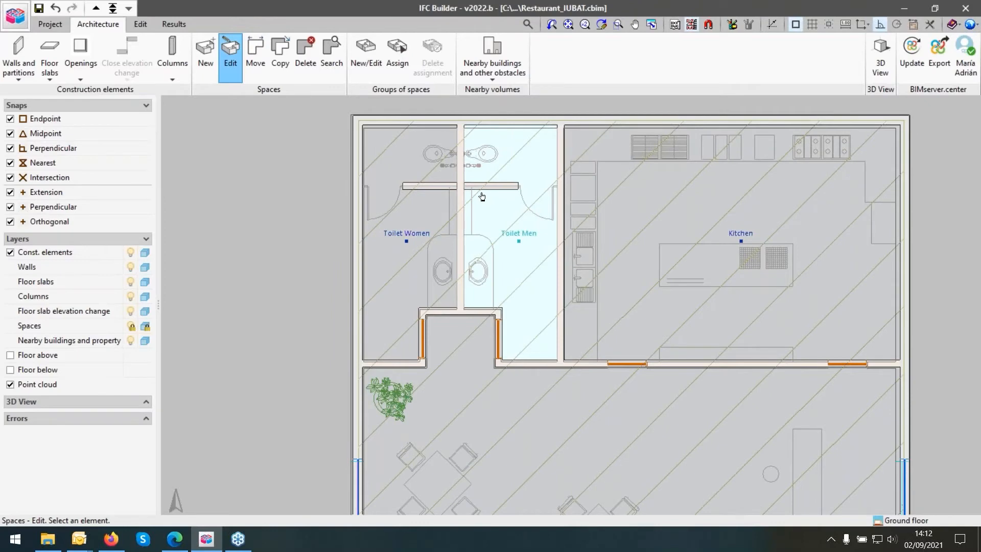
pyautogui.scroll(2, 415, 199)
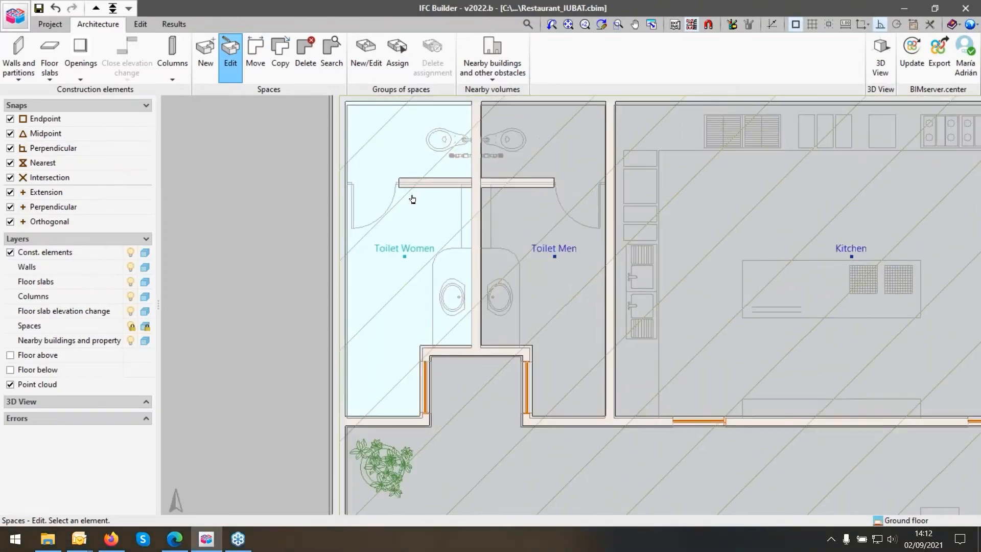
pyautogui.scroll(-3, 204, 281)
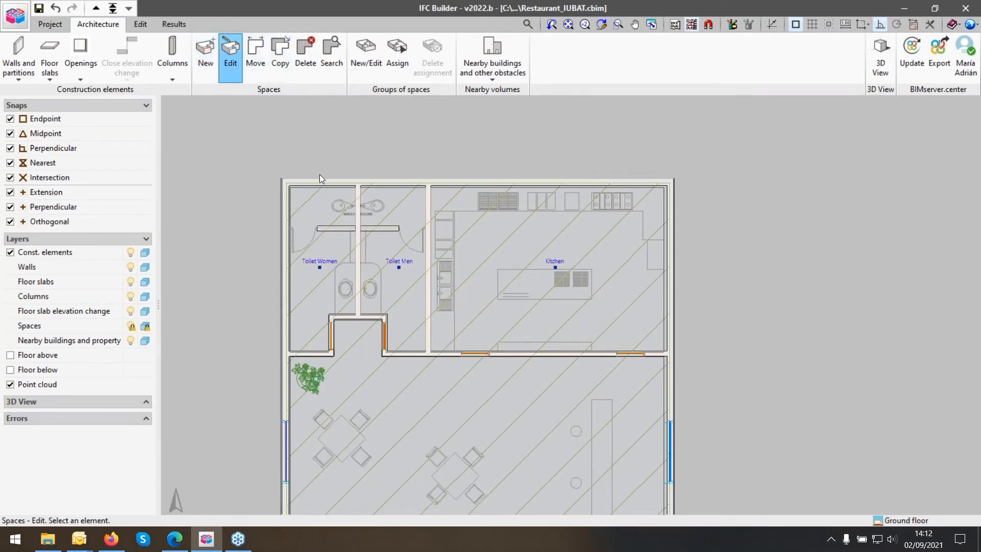
# Check the list of available space types from the Toilet Women space, leaving it without changes
pyautogui.click(319, 245)
pyautogui.click(610, 270)
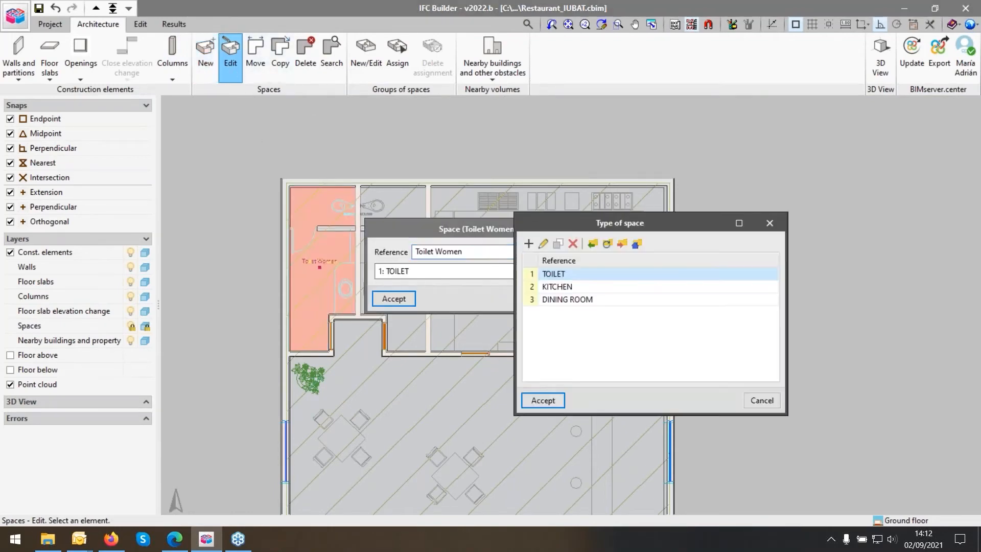
pyautogui.moveTo(600, 224); pyautogui.dragTo(776, 190)
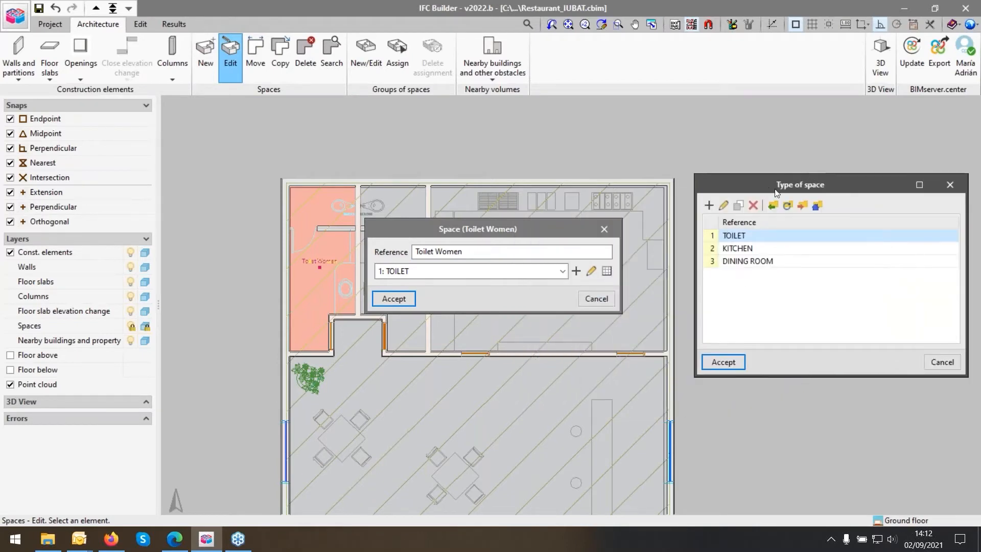
pyautogui.click(940, 362)
pyautogui.click(604, 231)
pyautogui.scroll(2, 535, 276)
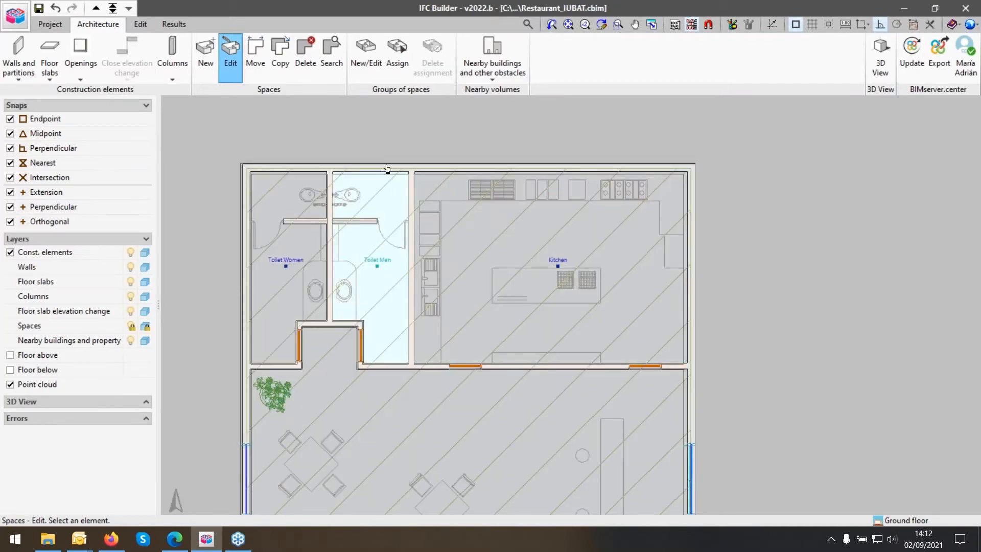
# Create a group of spaces with the reference ConditionedSpaces in the pale yellow colour
pyautogui.scroll(-4, 388, 167)
pyautogui.scroll(1, 302, 179)
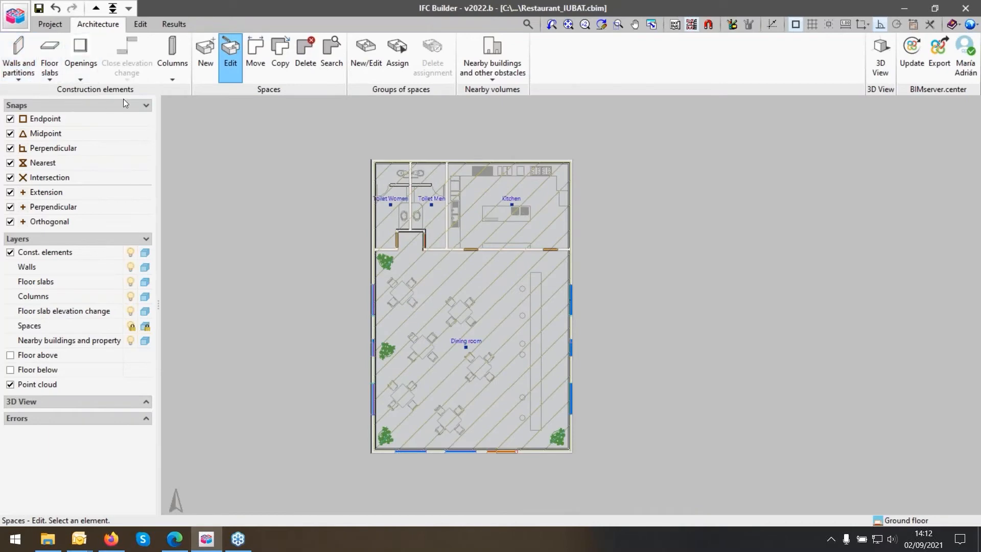
pyautogui.scroll(1, 439, 264)
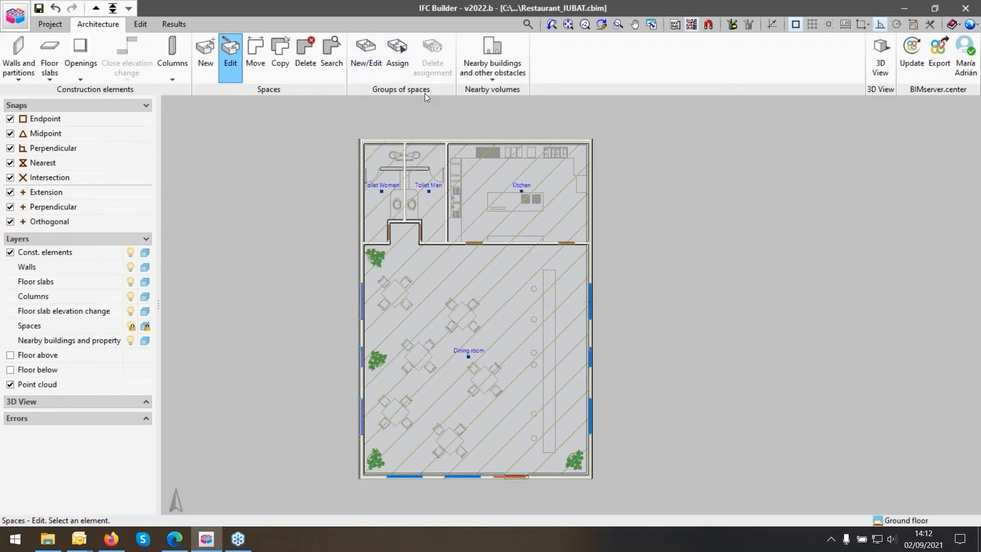
pyautogui.click(369, 59)
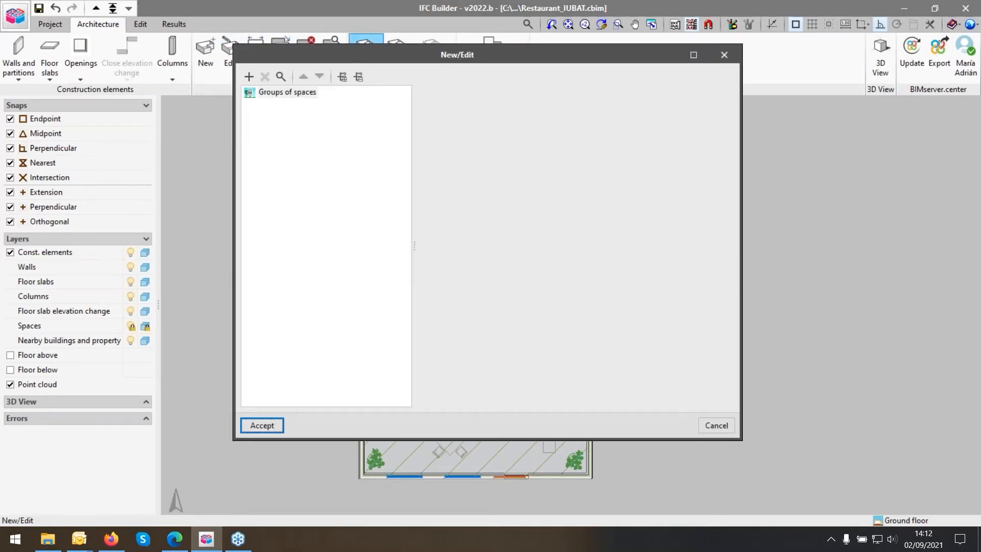
pyautogui.click(249, 77)
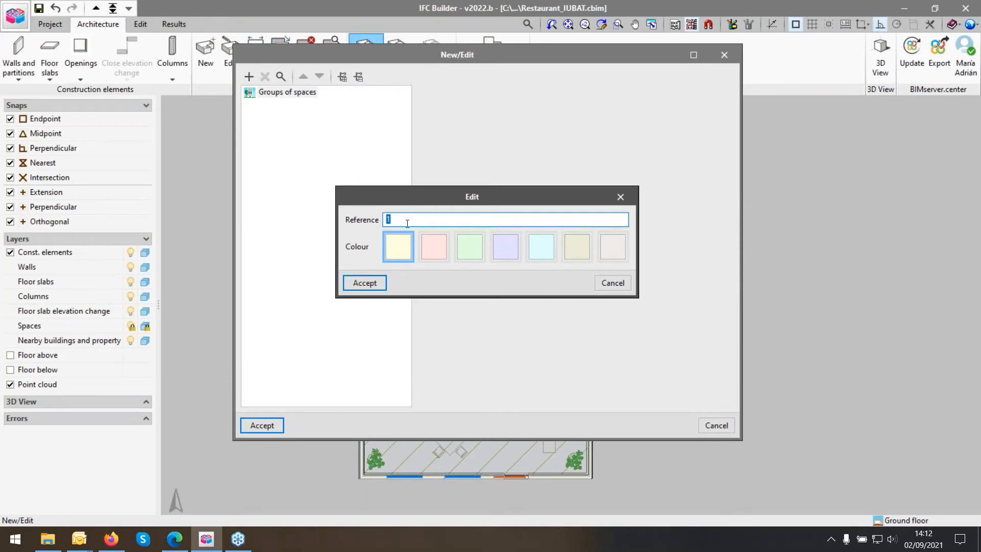
pyautogui.write('ConditionedSpaces')
pyautogui.click(364, 284)
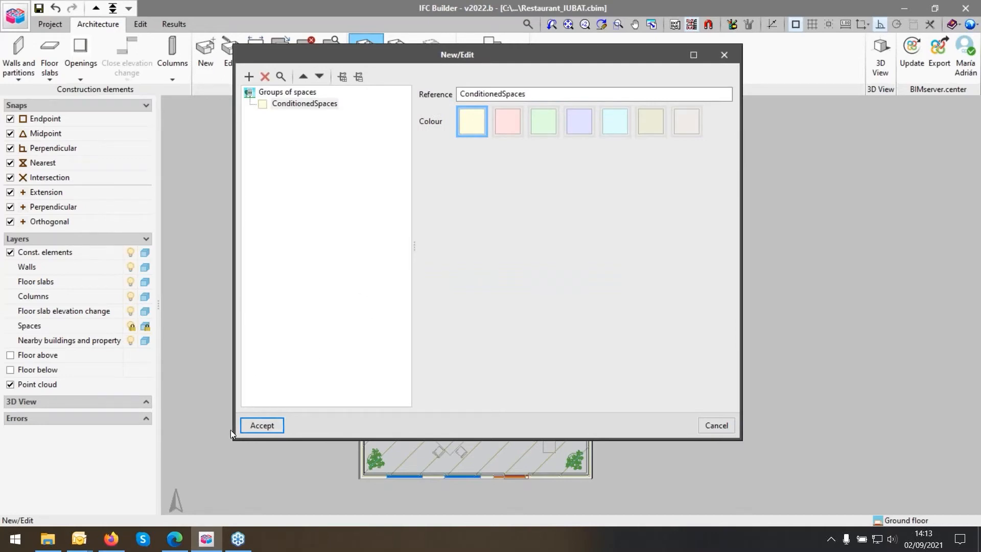
pyautogui.click(261, 425)
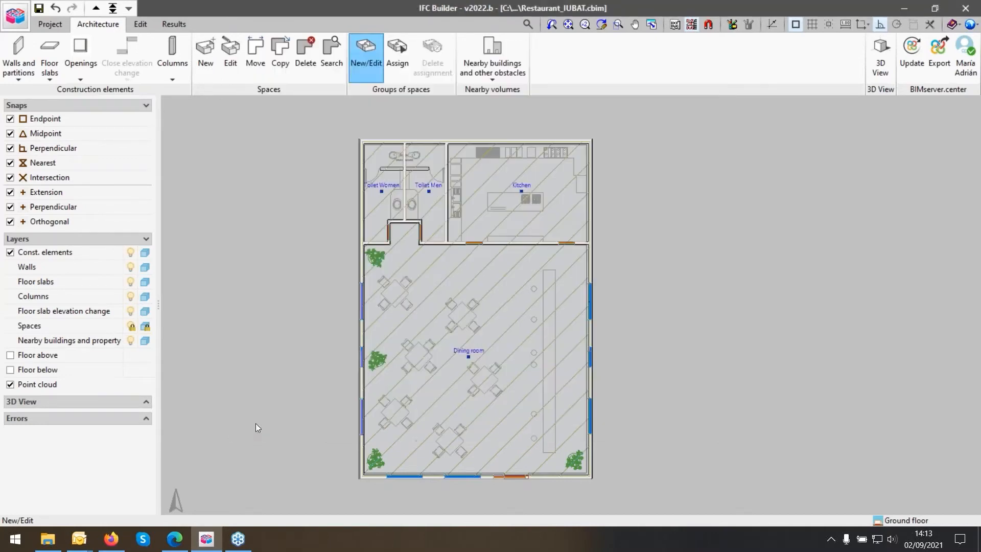
# Assign the Dining room and Kitchen spaces to the ConditionedSpaces group
pyautogui.click(400, 58)
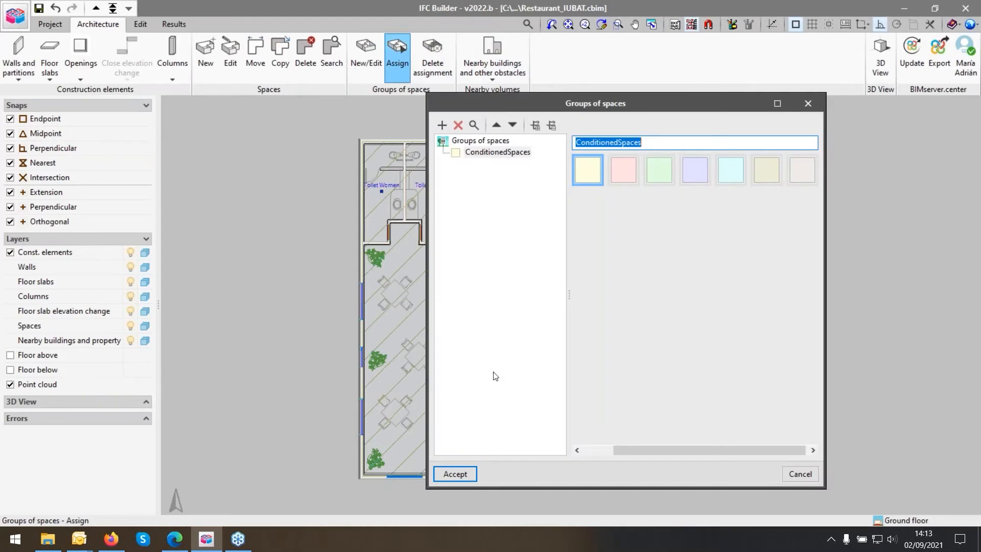
pyautogui.click(453, 473)
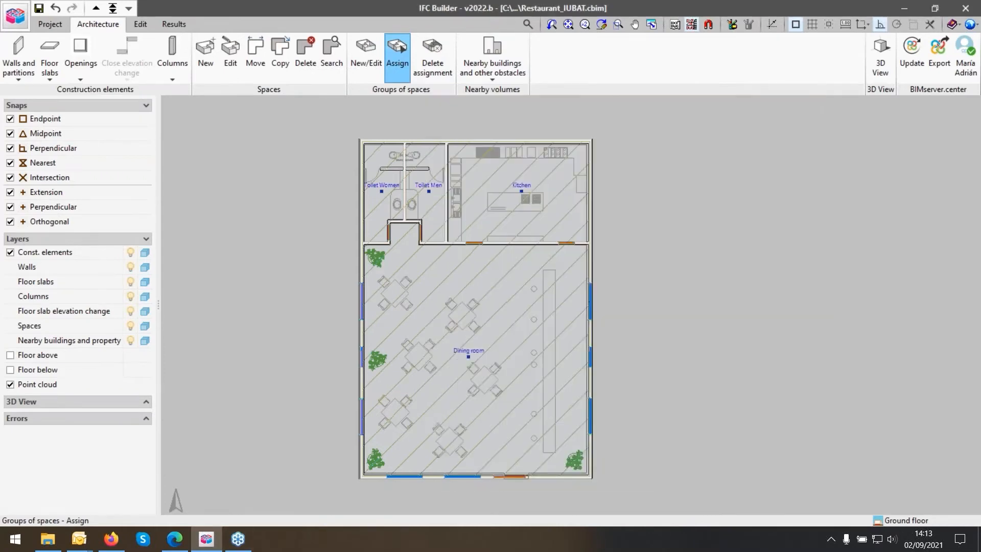
pyautogui.click(438, 371)
pyautogui.click(498, 181)
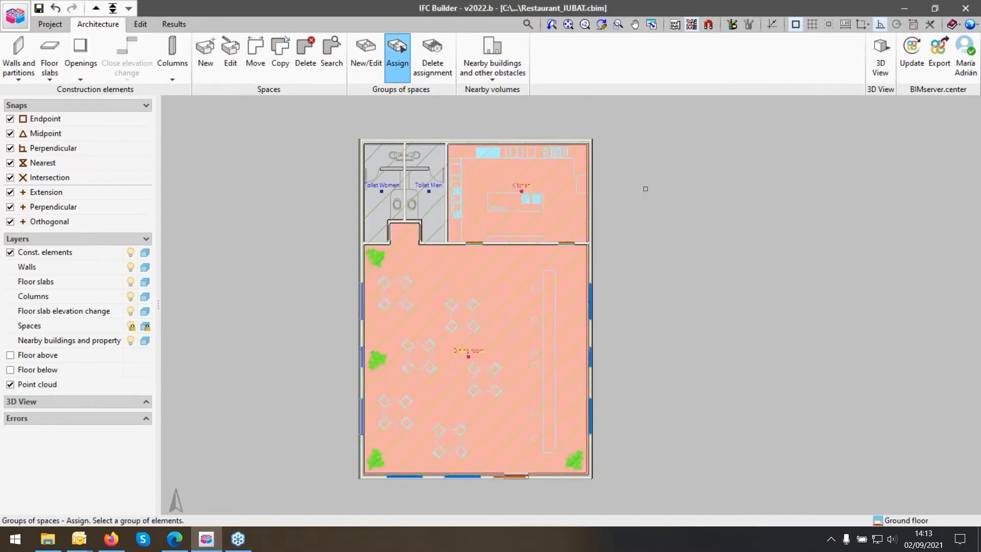
pyautogui.rightClick(638, 189)
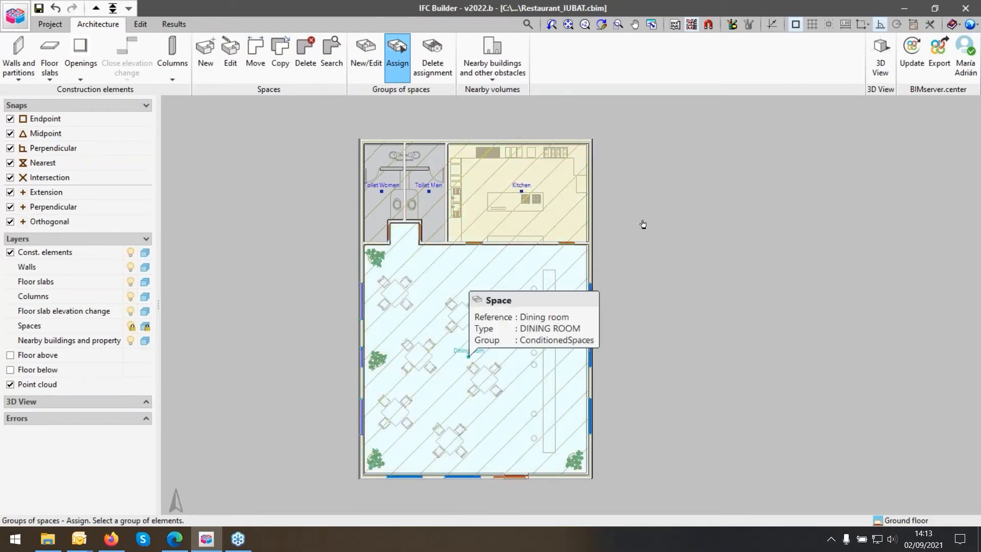
# Open the groups of spaces for editing
pyautogui.scroll(2, 636, 209)
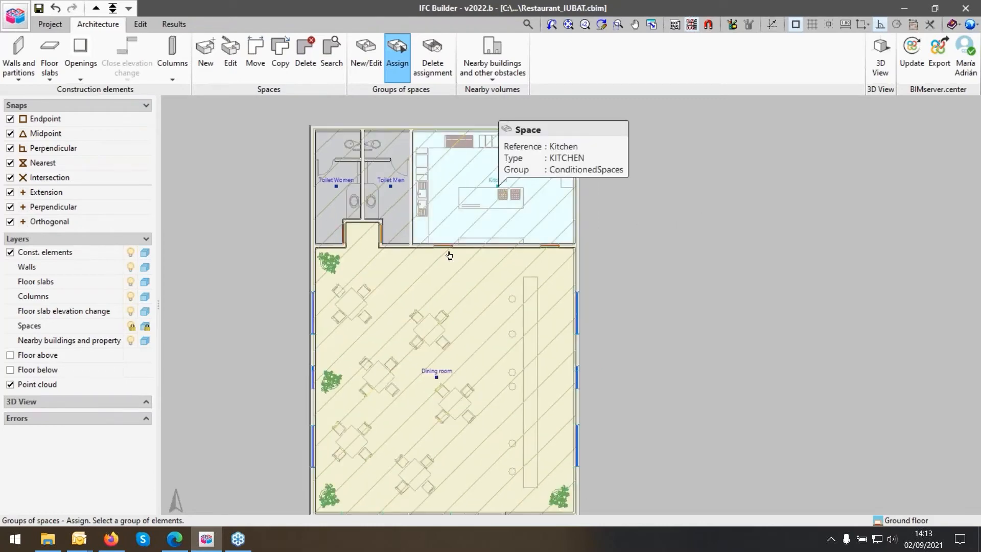
pyautogui.click(364, 61)
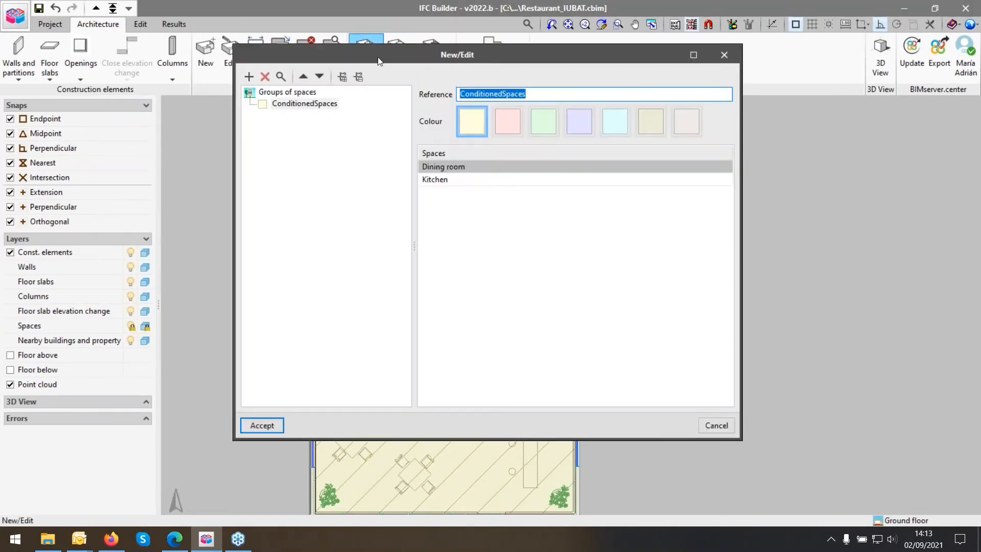
pyautogui.moveTo(379, 61); pyautogui.dragTo(439, 76)
pyautogui.click(309, 91)
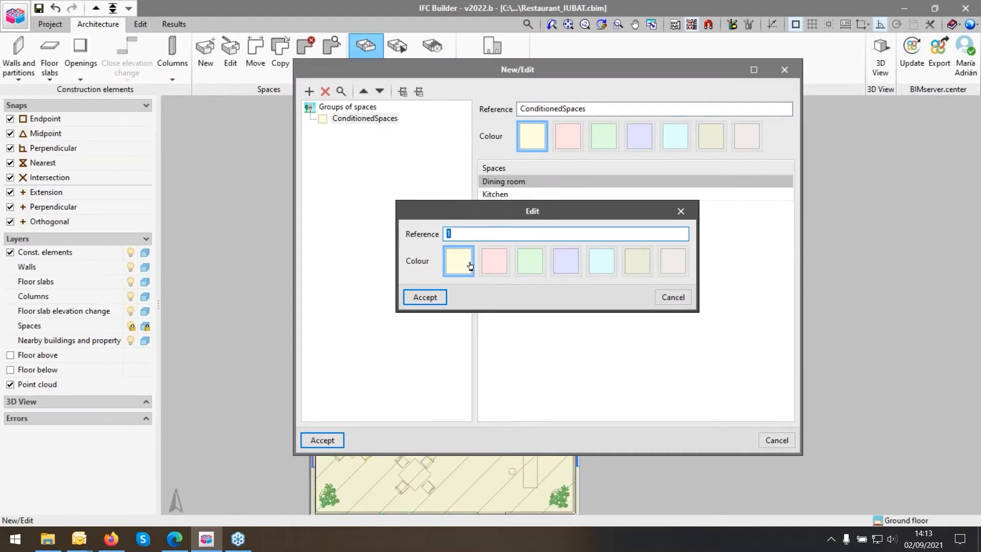
pyautogui.write('Uncon')
pyautogui.press('BackSpace')
pyautogui.press('BackSpace')
pyautogui.press('BackSpace')
pyautogui.write('conditionedSpaces')
pyautogui.click(636, 260)
pyautogui.click(424, 297)
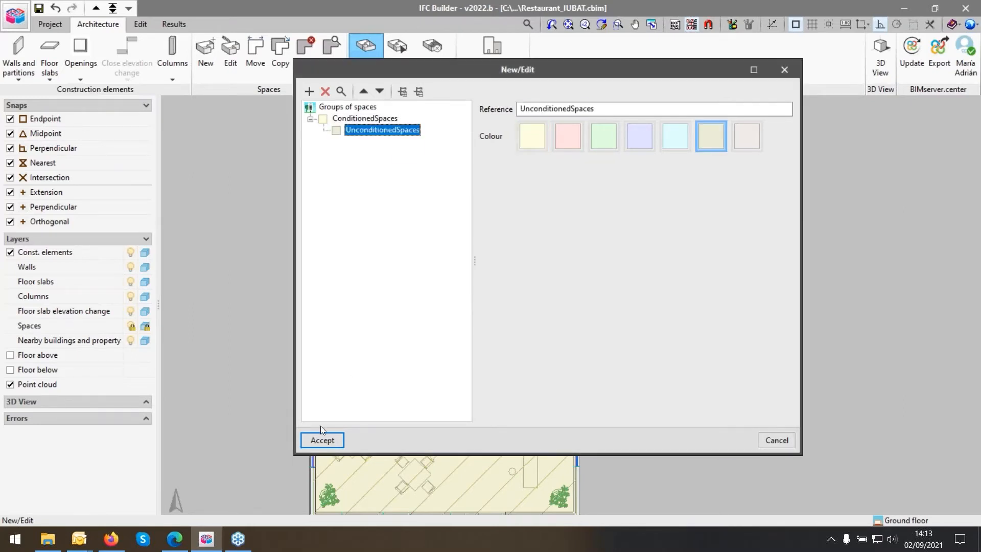
pyautogui.click(325, 91)
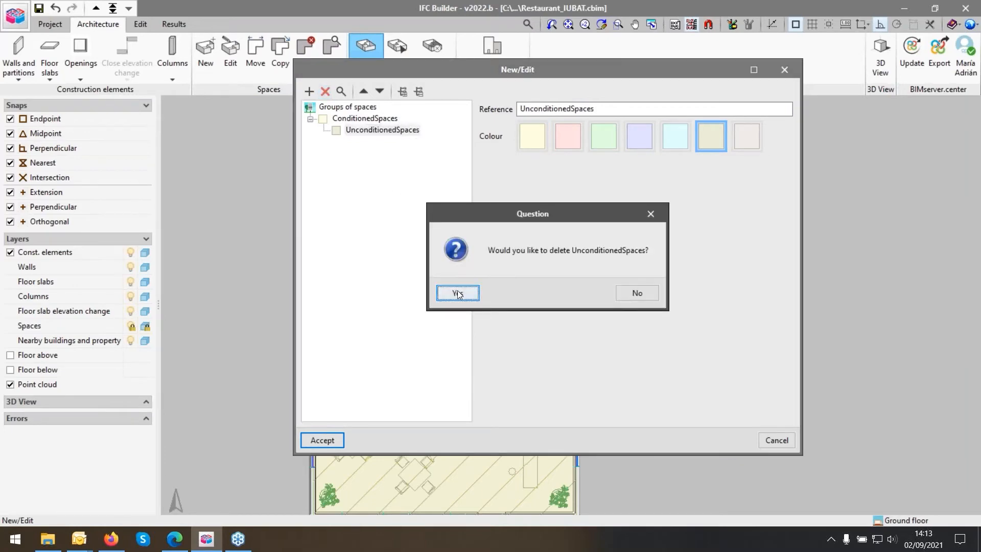
pyautogui.click(457, 293)
# Create a top-level group of spaces named UnconditionedSpaces with the beige-grey colour, at the same level as ConditionedSpaces
pyautogui.click(330, 107)
pyautogui.click(308, 91)
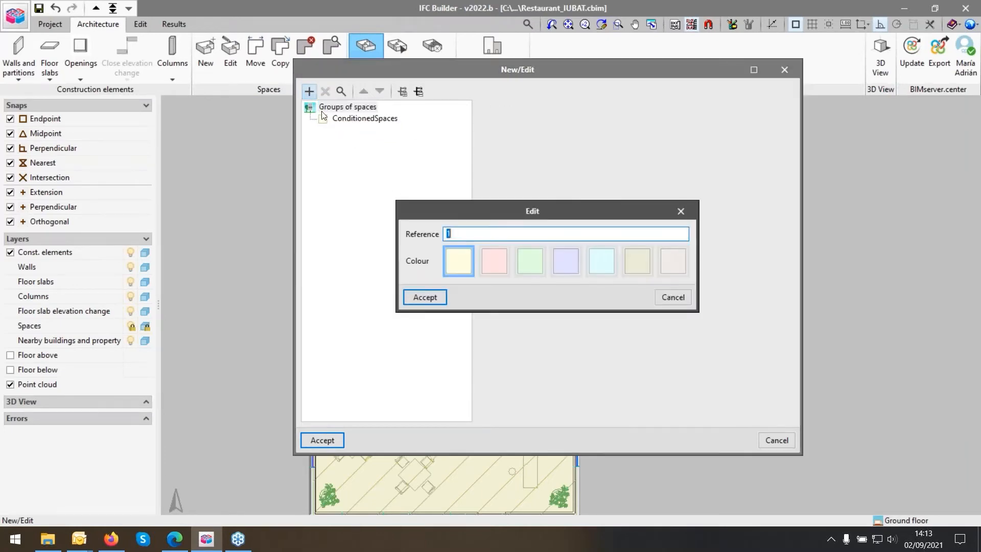
pyautogui.click(639, 263)
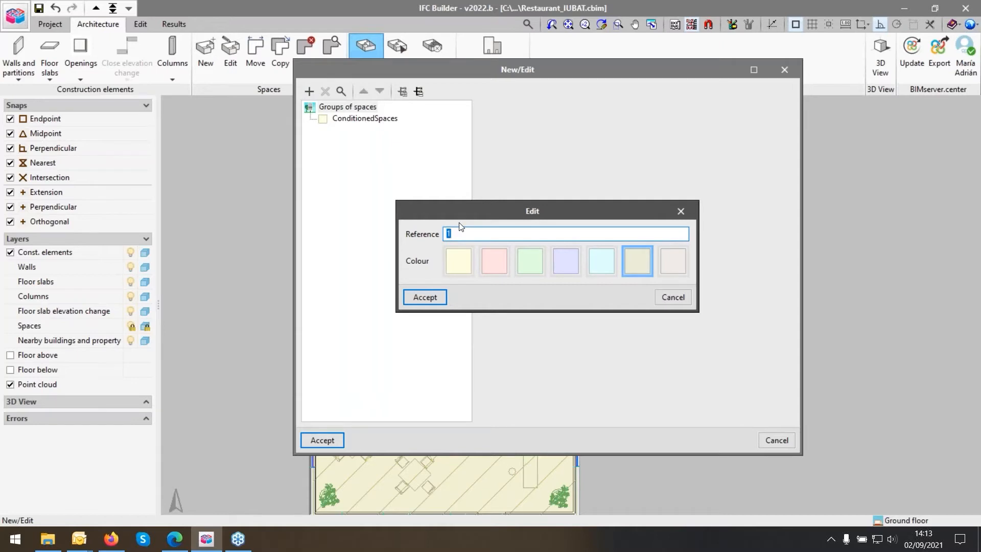
pyautogui.write('Undoncion')
pyautogui.press('BackSpace')
pyautogui.press('BackSpace')
pyautogui.press('BackSpace')
pyautogui.press('BackSpace')
pyautogui.press('BackSpace')
pyautogui.press('BackSpace')
pyautogui.press('BackSpace')
pyautogui.write('condittionedSpace')
pyautogui.click(425, 297)
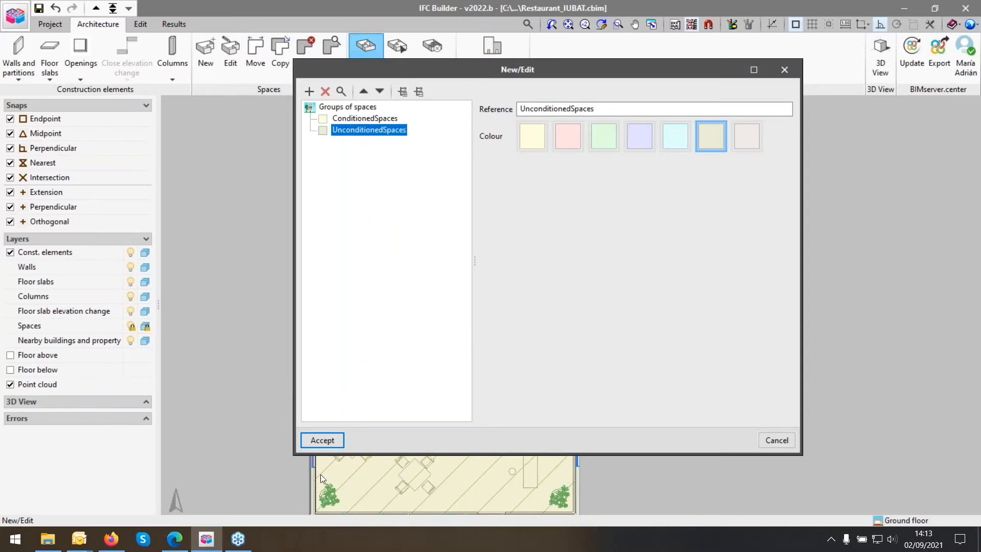
pyautogui.click(322, 440)
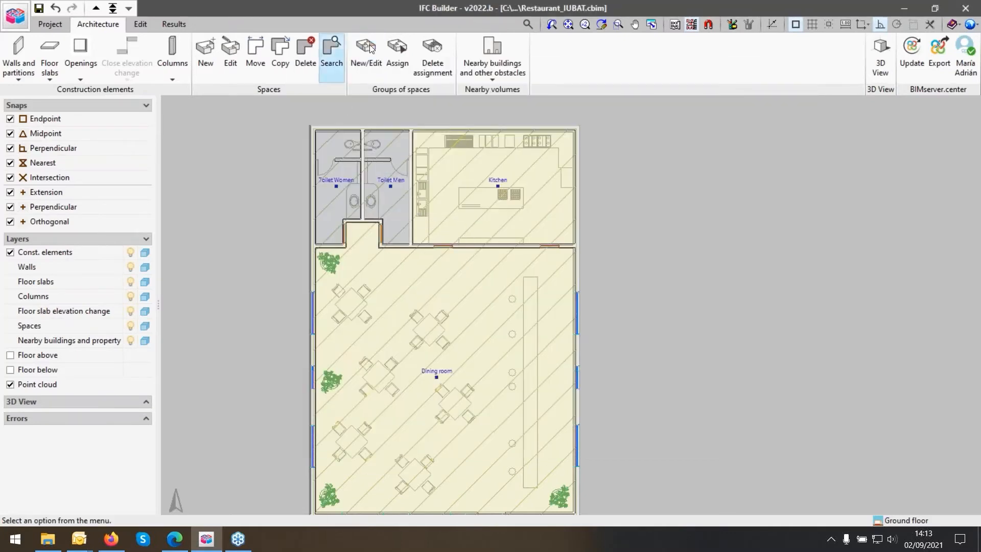
# Assign the Toilet Women and Toilet Men spaces to the UnconditionedSpaces group and save the project
pyautogui.click(405, 54)
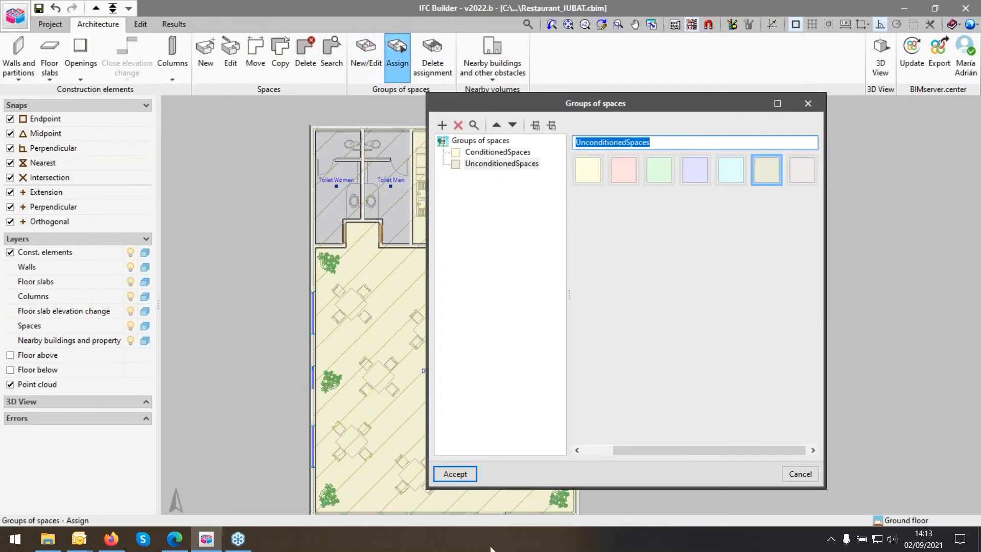
pyautogui.click(455, 473)
pyautogui.click(333, 187)
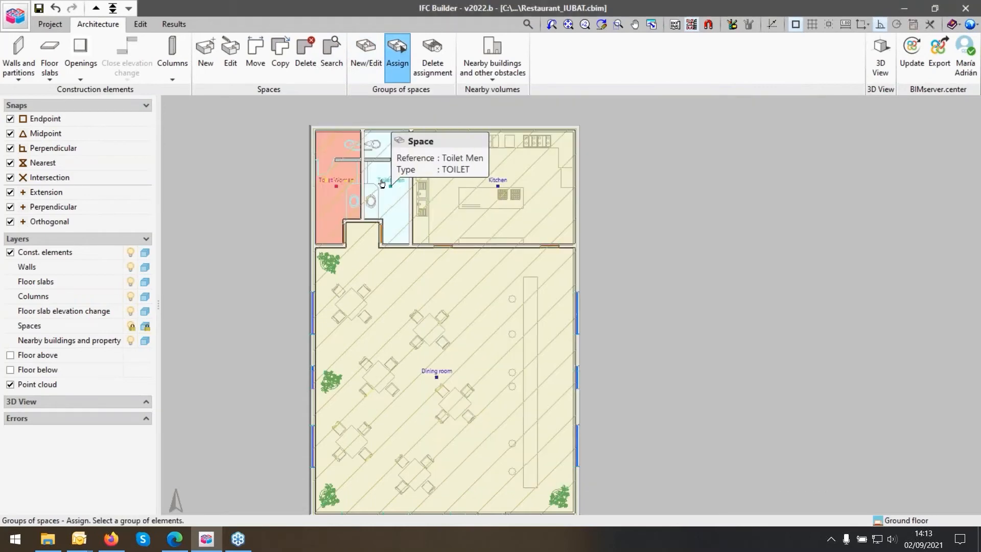
pyautogui.click(381, 183)
pyautogui.rightClick(274, 179)
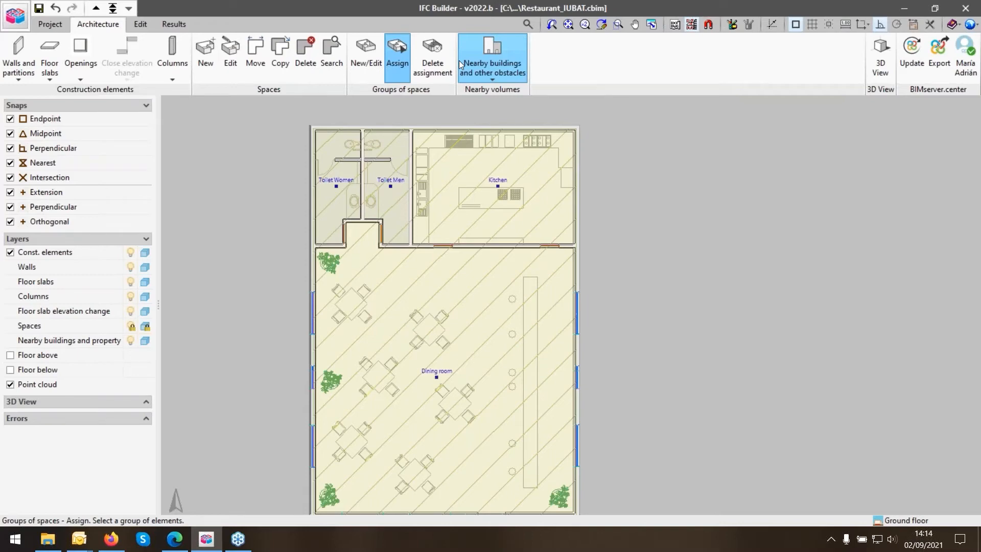
pyautogui.scroll(-1, 644, 173)
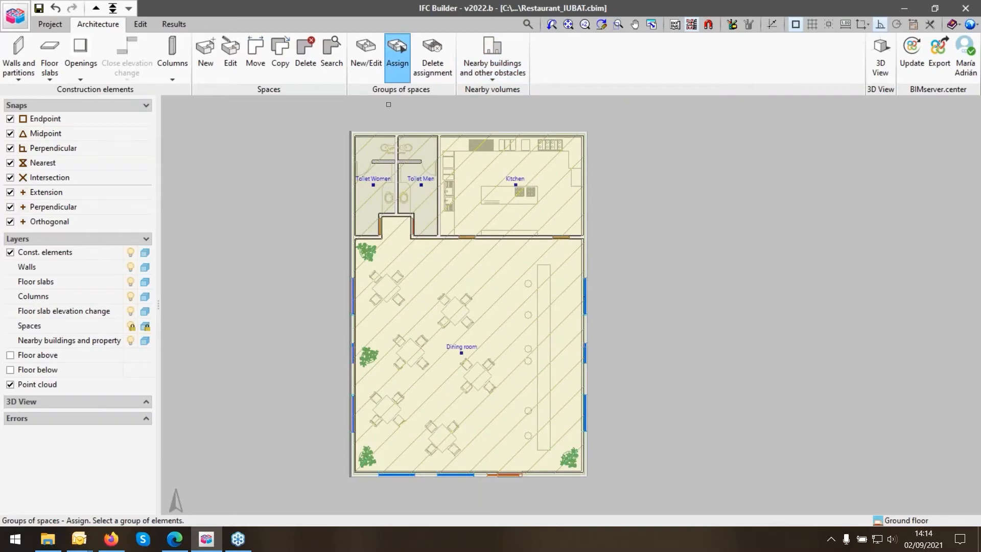
pyautogui.click(39, 9)
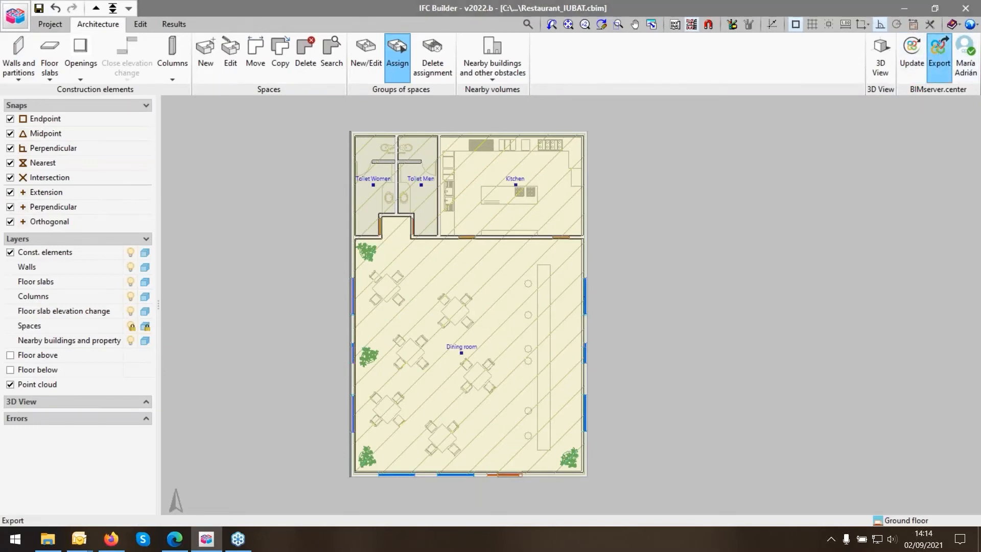
# Export the model to the RESTAURANT_IUBAT project on BIMserver.center with Restaurant_Initiator as the main initiator file name
pyautogui.click(940, 56)
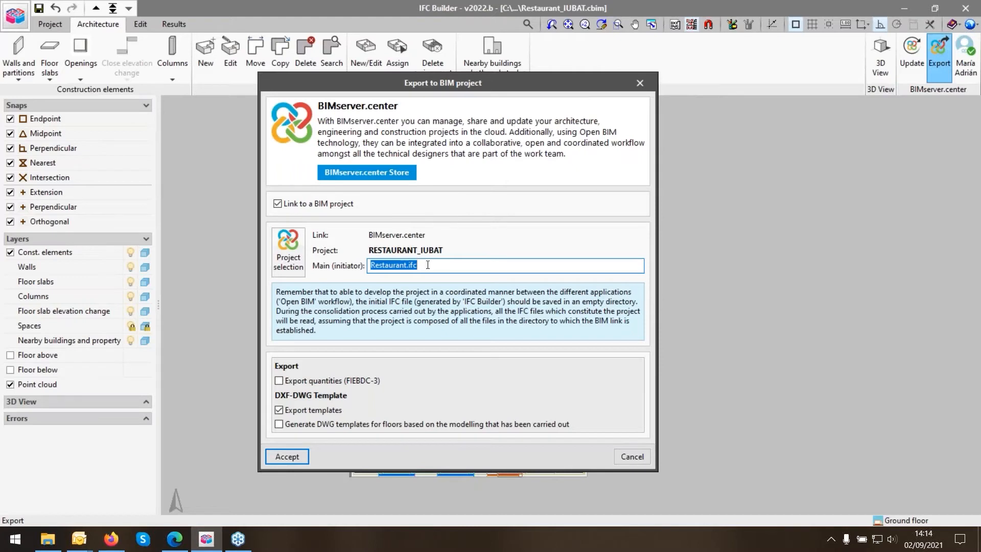
pyautogui.moveTo(427, 265); pyautogui.dragTo(334, 267)
pyautogui.write('Init')
pyautogui.press('BackSpace')
pyautogui.press('BackSpace')
pyautogui.press('BackSpace')
pyautogui.press('BackSpace')
pyautogui.write('Res')
pyautogui.press('BackSpace')
pyautogui.press('BackSpace')
pyautogui.write('estaurant_INIC')
pyautogui.press('BackSpace')
pyautogui.press('BackSpace')
pyautogui.press('BackSpace')
pyautogui.press('BackSpace')
pyautogui.write('INIC')
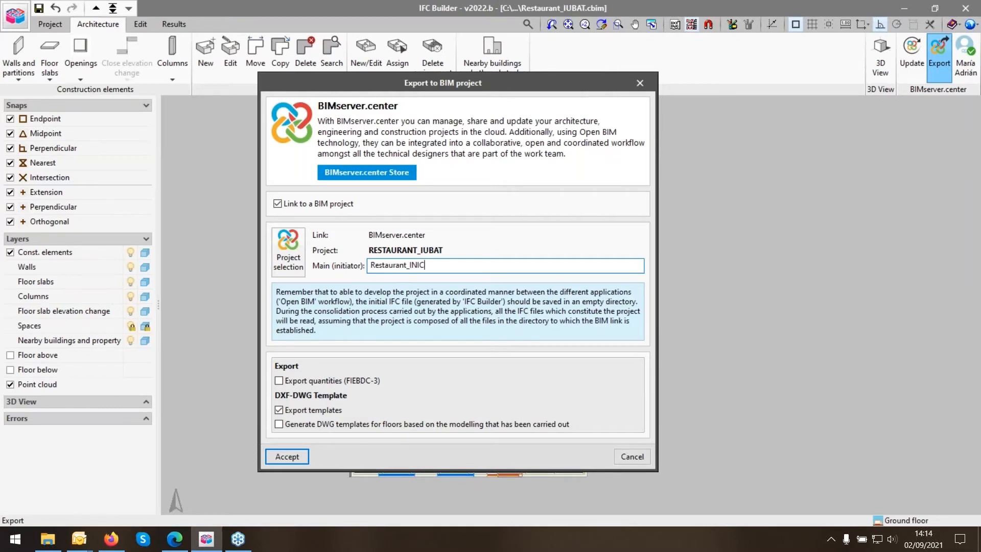
pyautogui.press('BackSpace')
pyautogui.press('BackSpace')
pyautogui.press('BackSpace')
pyautogui.press('BackSpace')
pyautogui.write('Iniciator')
pyautogui.click(287, 457)
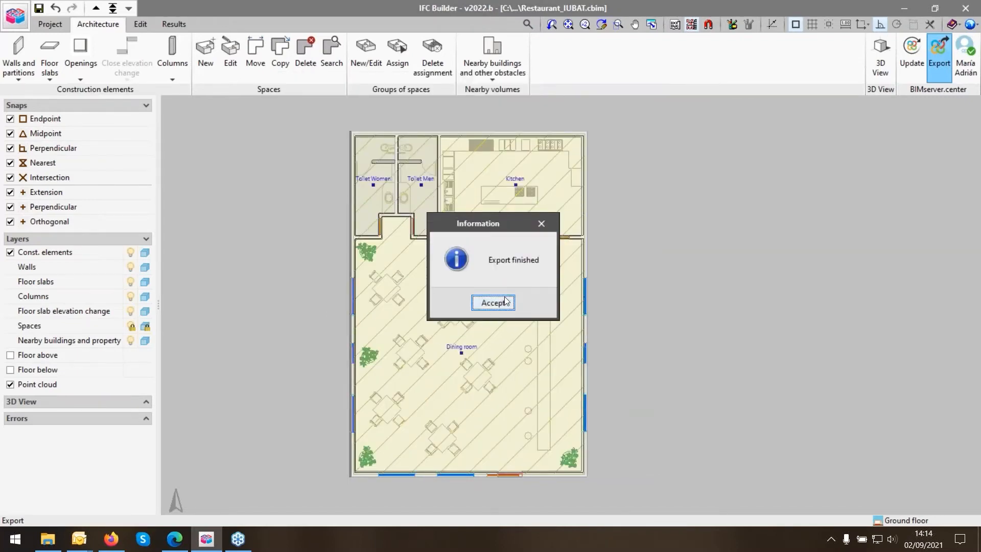
pyautogui.click(491, 302)
# Check the upload of Restaurant_Initiator.ifc in BIMserver.center Sync and minimise its window
pyautogui.click(831, 539)
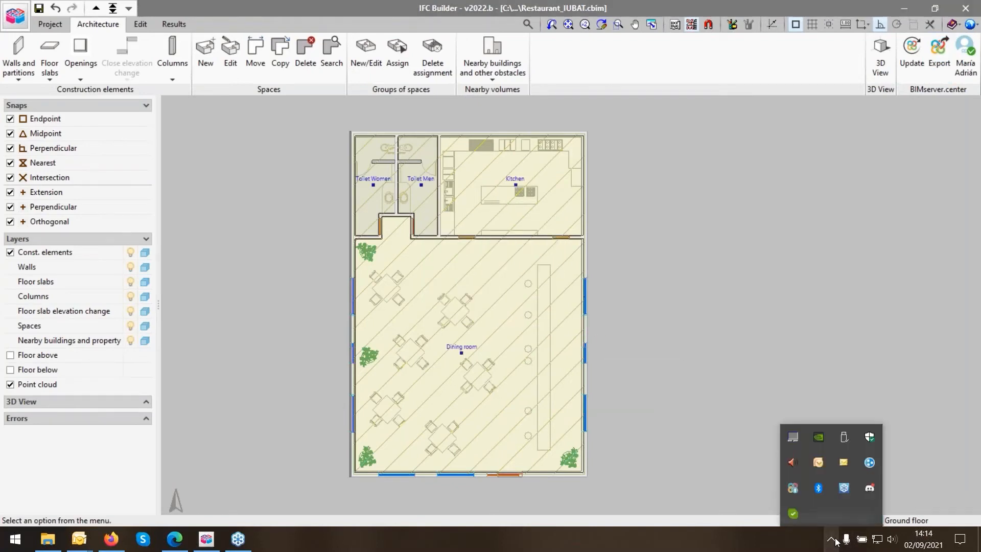
pyautogui.moveTo(796, 490)
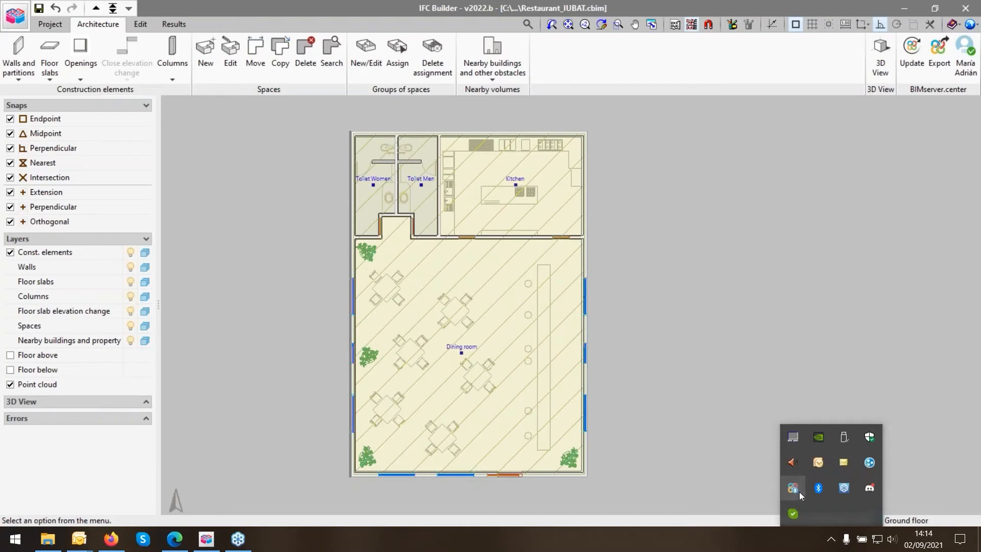
pyautogui.click(793, 488)
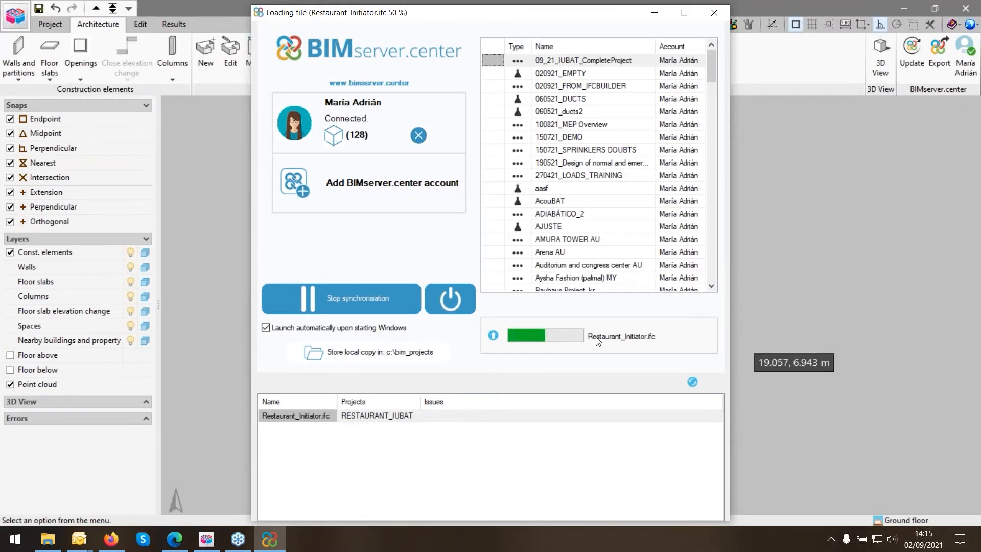
pyautogui.click(831, 540)
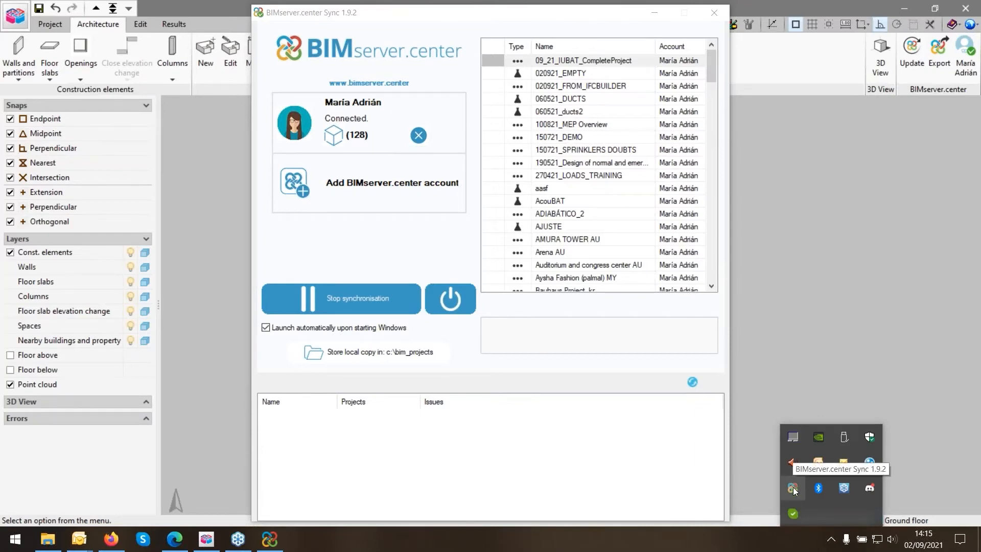
pyautogui.click(655, 13)
# Switch to the BIMserver.center website and view the contents of the 09_21_IUBAT_CompleteProject project
pyautogui.click(175, 539)
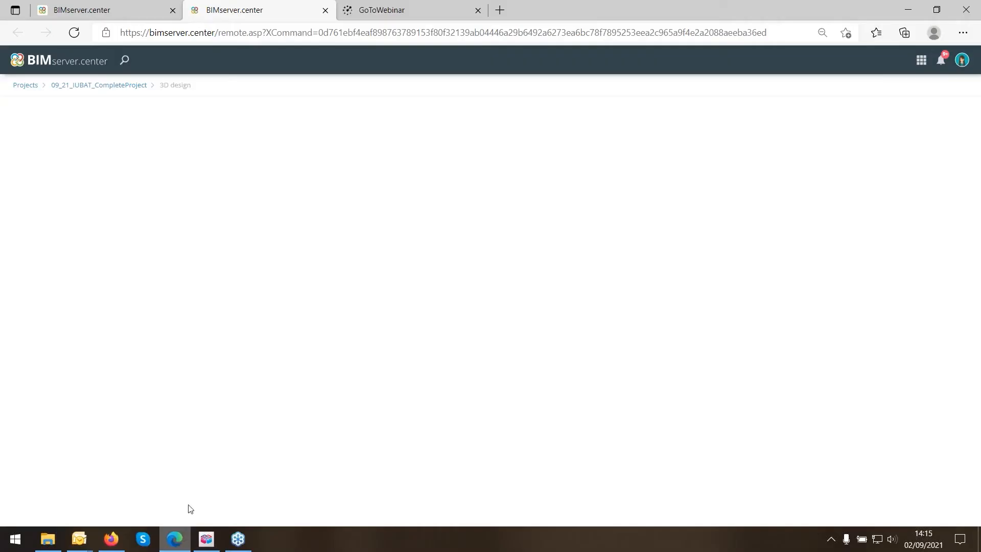
pyautogui.click(113, 87)
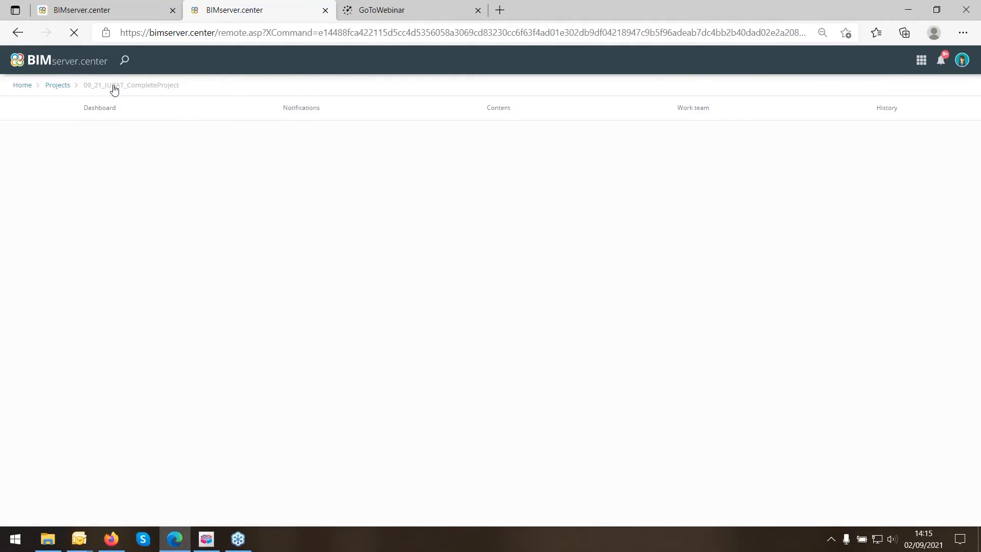
pyautogui.click(491, 113)
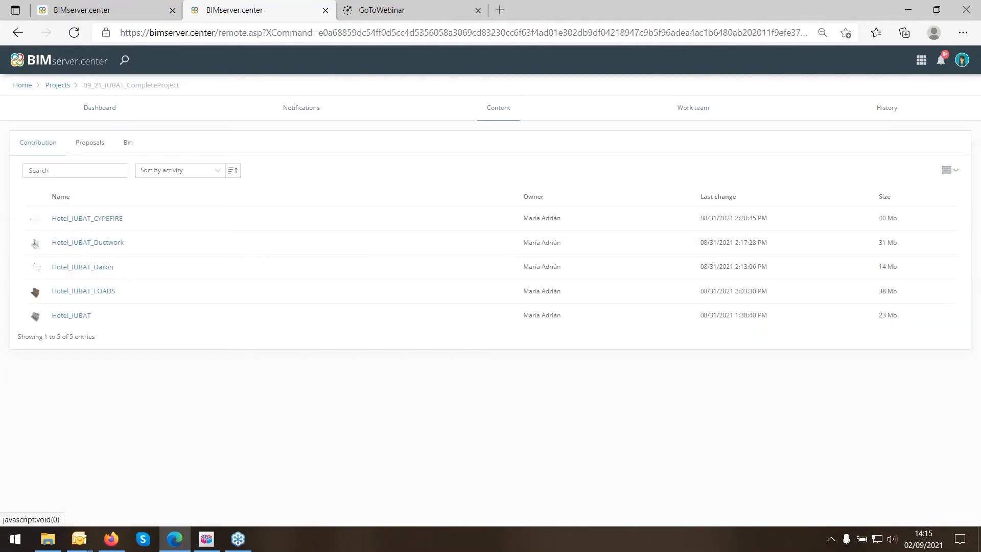
# Open the RESTAURANT_IUBAT project from the project list and view its contributions
pyautogui.click(60, 85)
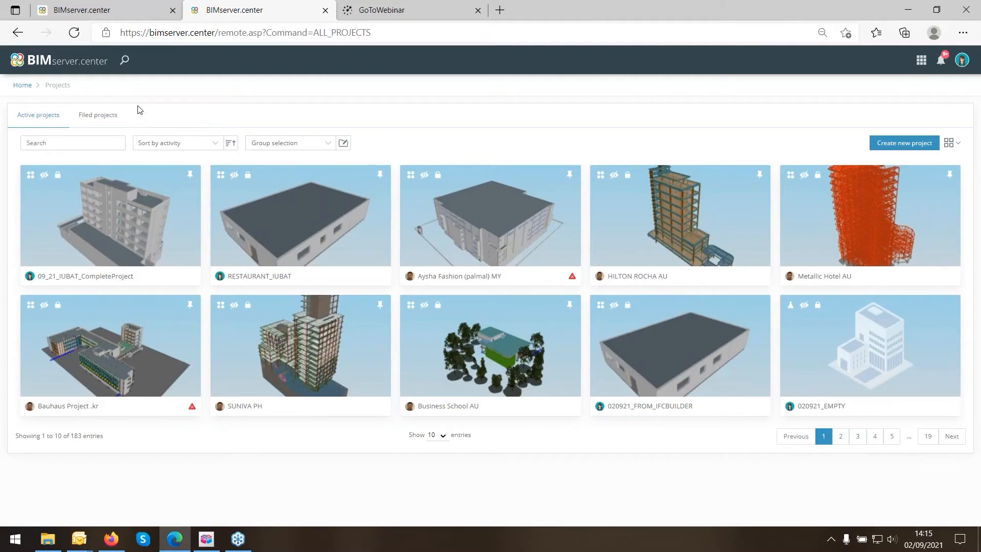
pyautogui.click(857, 437)
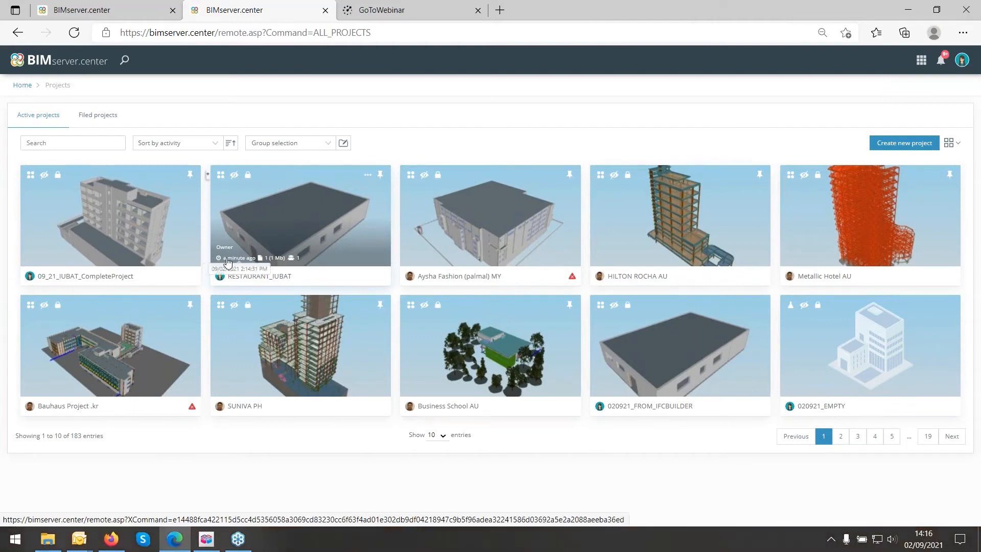
pyautogui.click(295, 218)
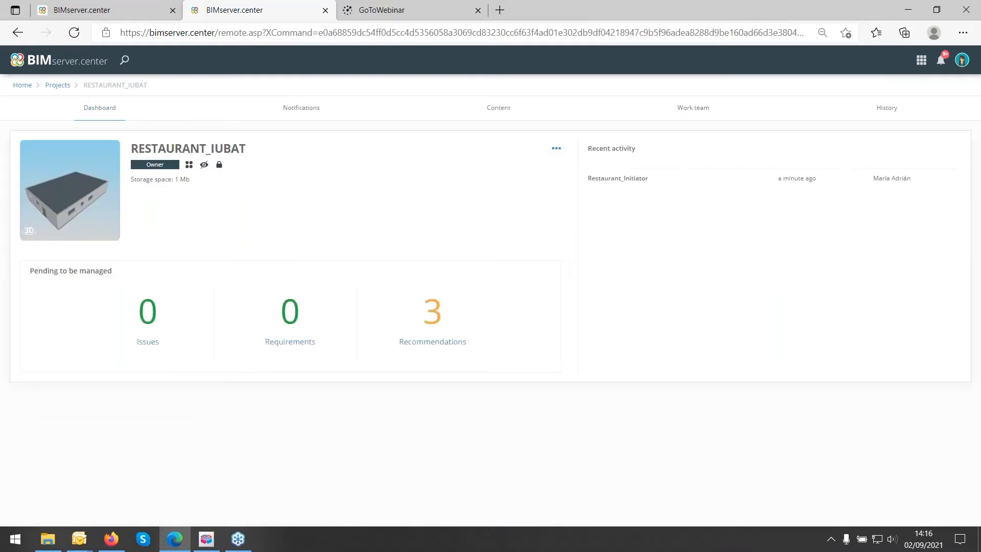
pyautogui.click(497, 112)
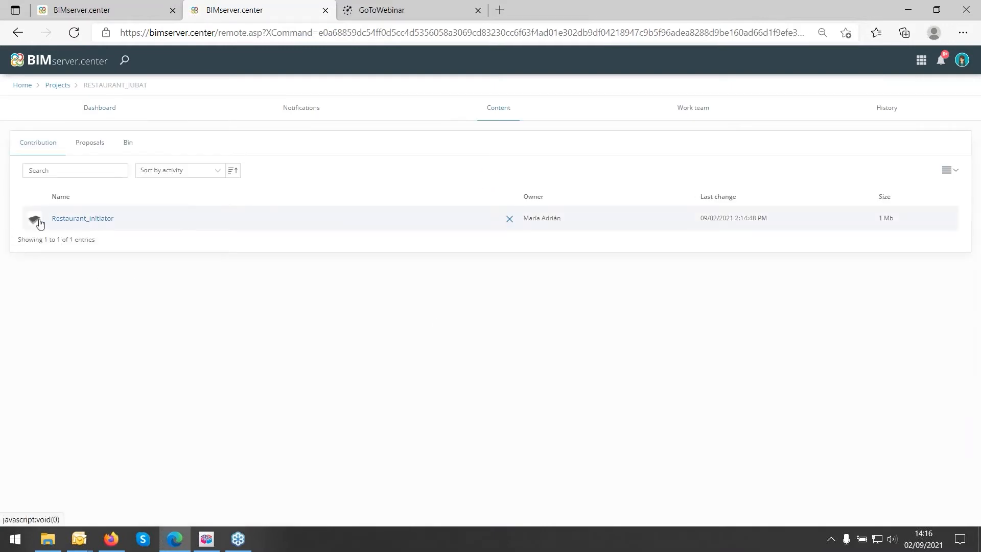
# Examine the files associated with the Restaurant_Initiator contribution, including a preview of the Architectural model, and close the information
pyautogui.click(79, 225)
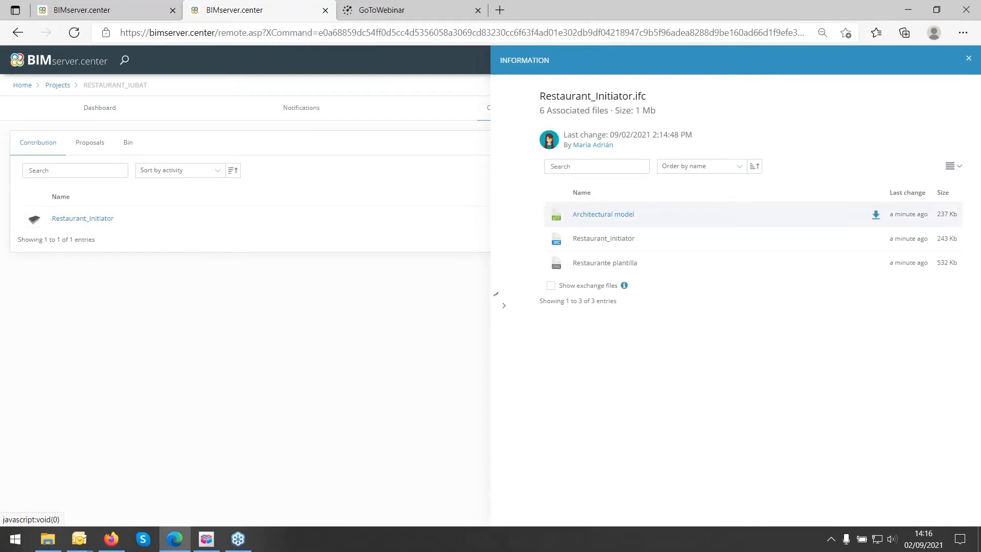
pyautogui.click(567, 216)
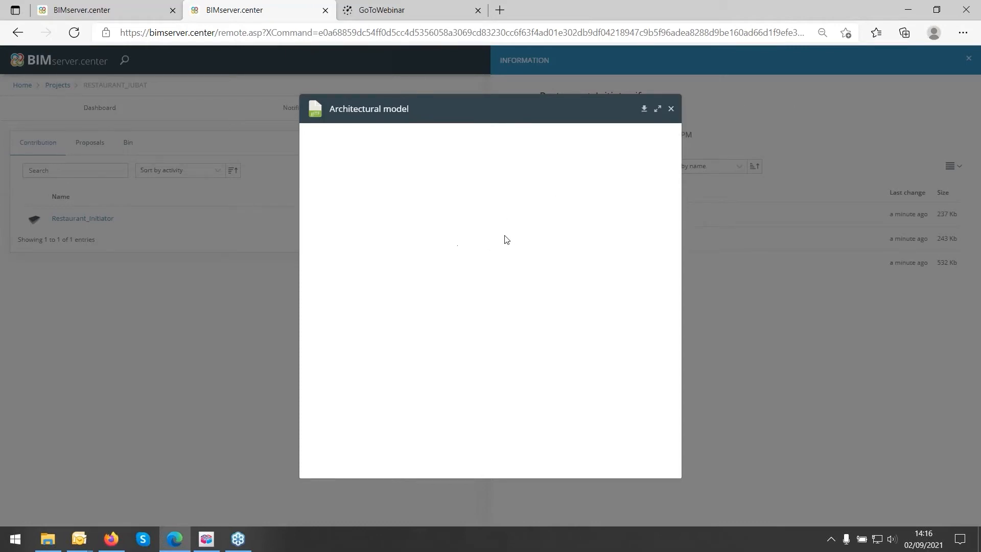
pyautogui.click(671, 110)
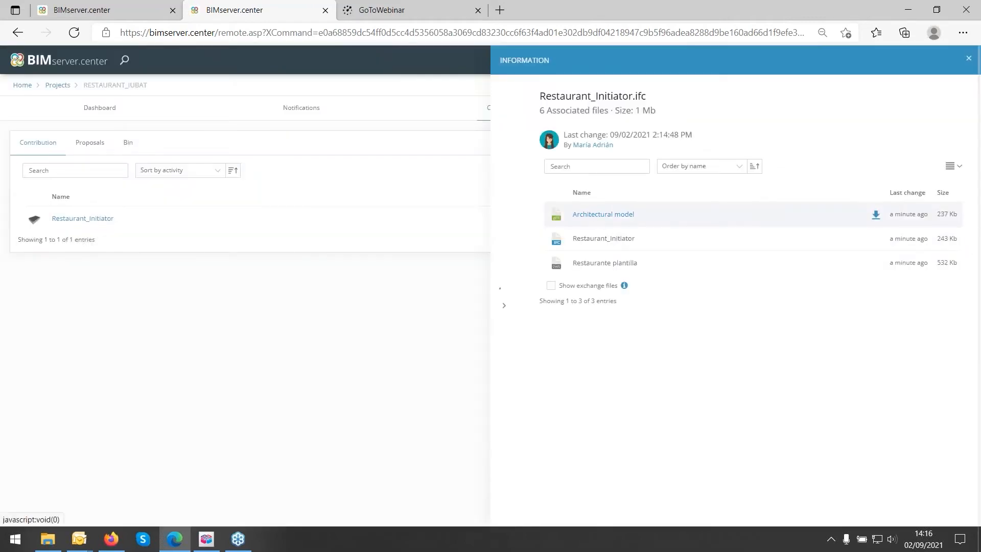
pyautogui.click(596, 214)
pyautogui.moveTo(411, 108); pyautogui.dragTo(616, 192)
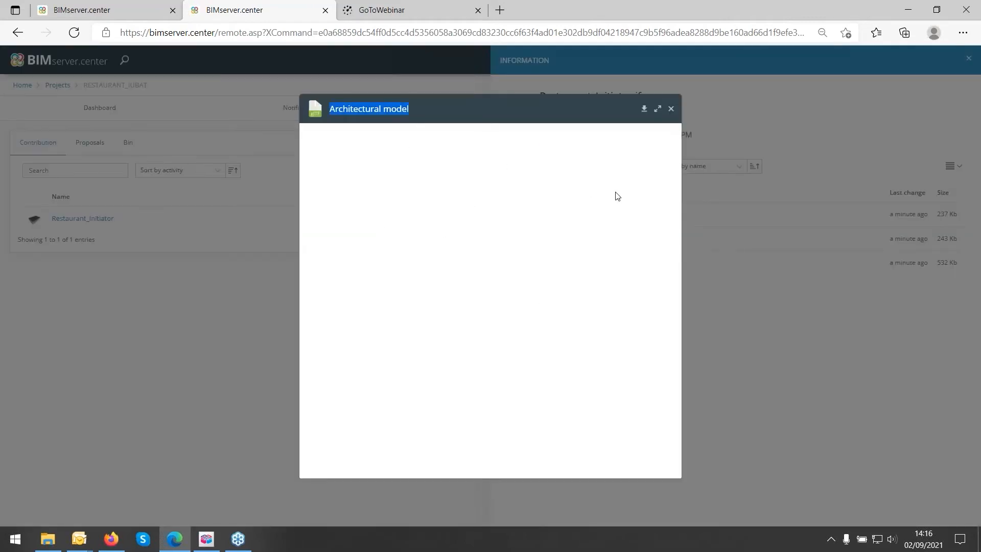
pyautogui.click(671, 110)
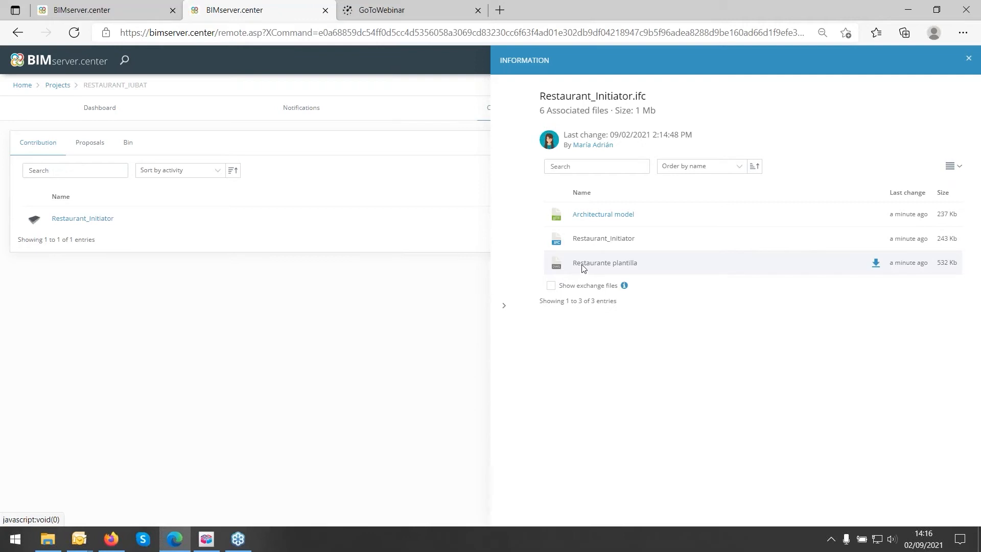
pyautogui.click(969, 60)
pyautogui.click(113, 221)
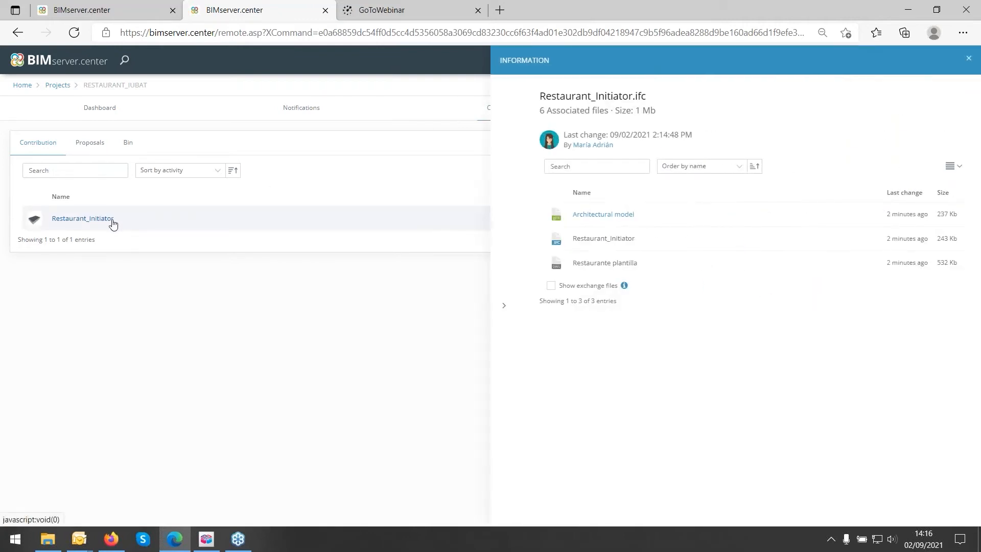
pyautogui.click(968, 58)
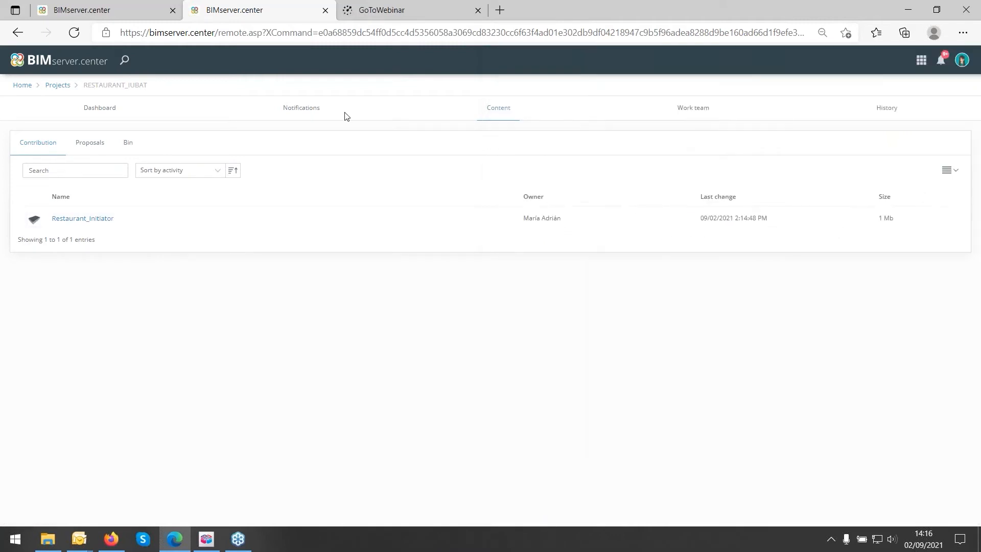
# View the 3D design of RESTAURANT_IUBAT from the project dashboard and return to the dashboard
pyautogui.click(102, 109)
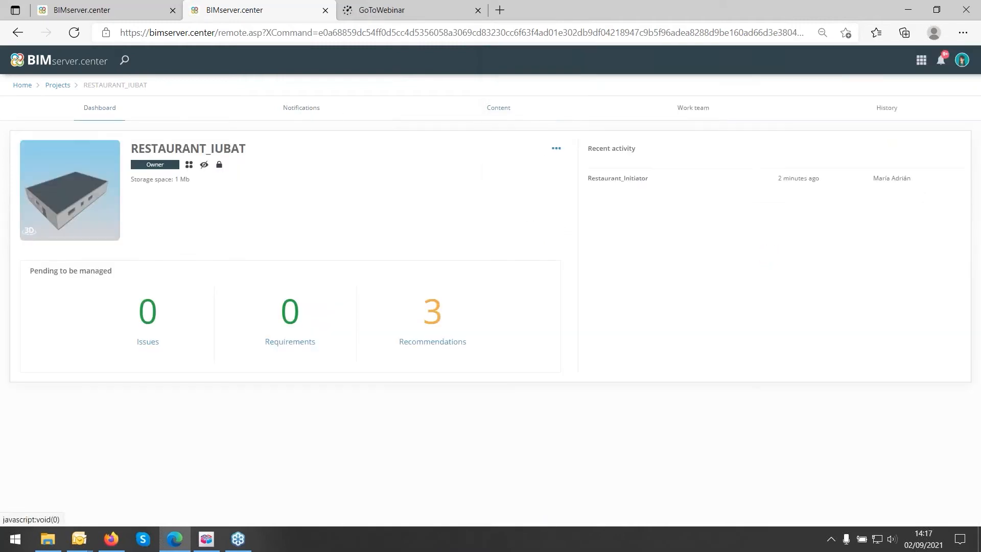
pyautogui.click(97, 197)
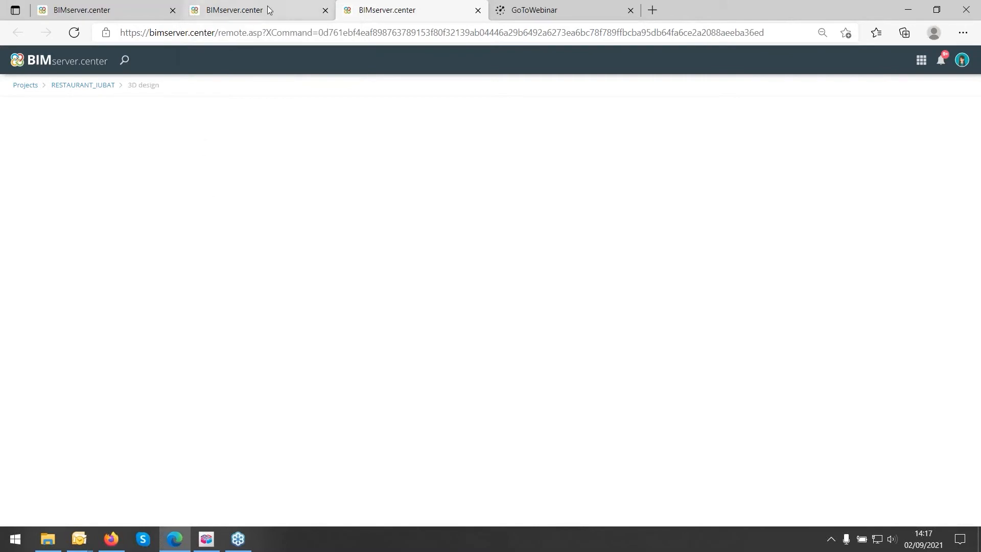
pyautogui.click(268, 11)
pyautogui.click(364, 13)
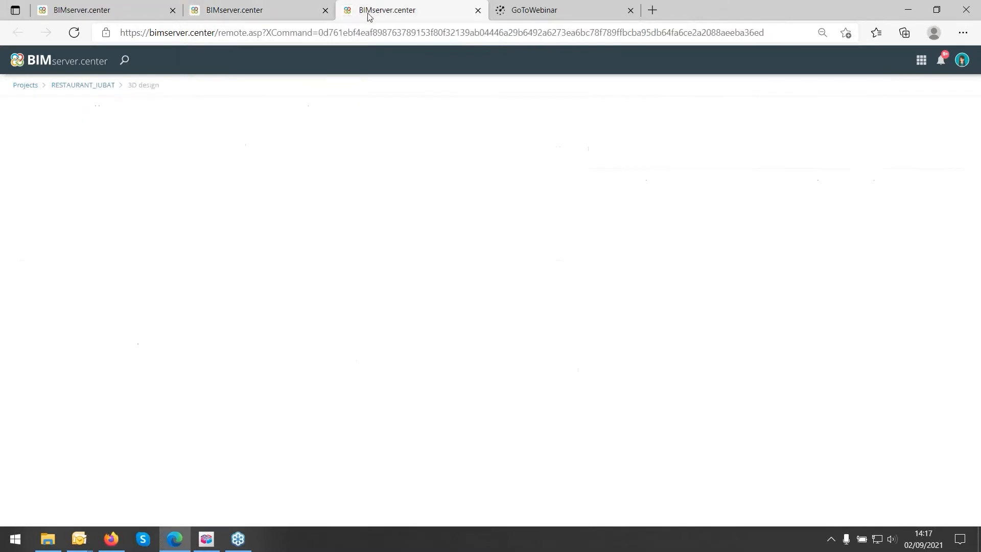
pyautogui.click(287, 12)
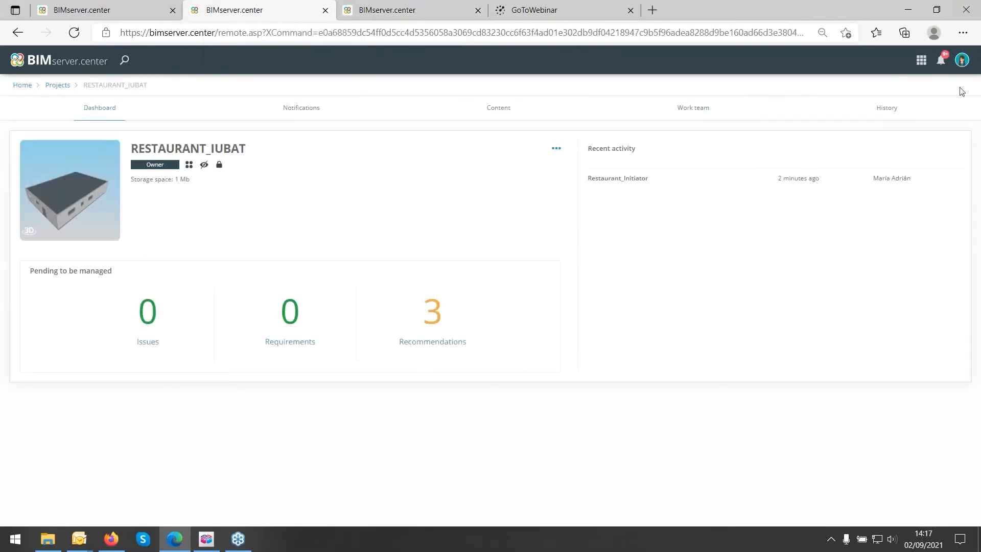
# Switch to CYPETHERM LOADS from the desktop in a non-maximised window and start a new job
pyautogui.click(908, 13)
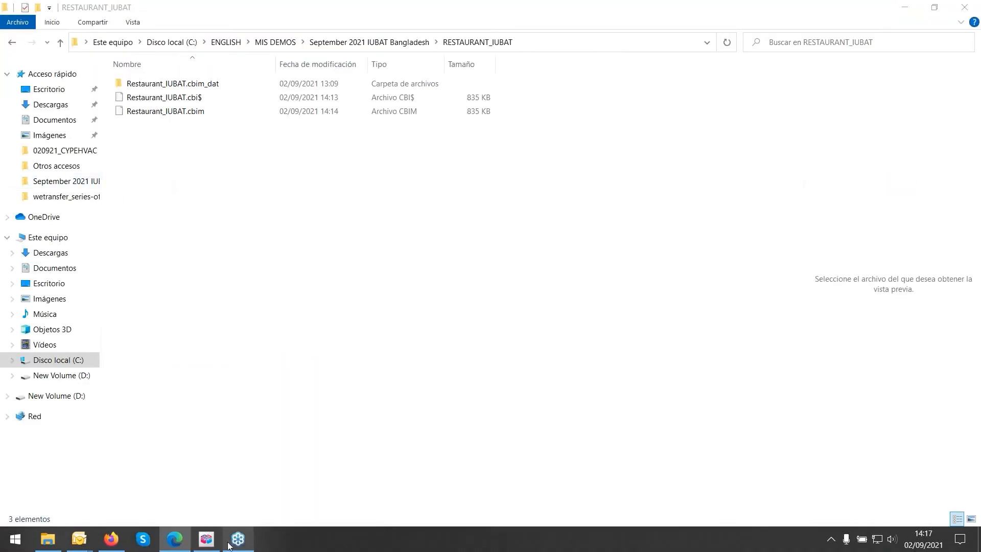
pyautogui.click(177, 541)
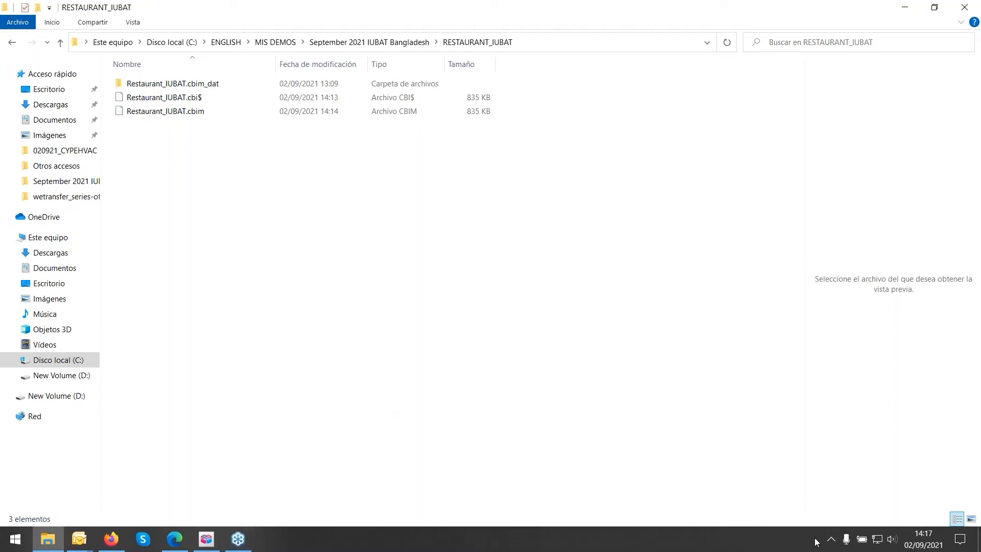
pyautogui.click(831, 539)
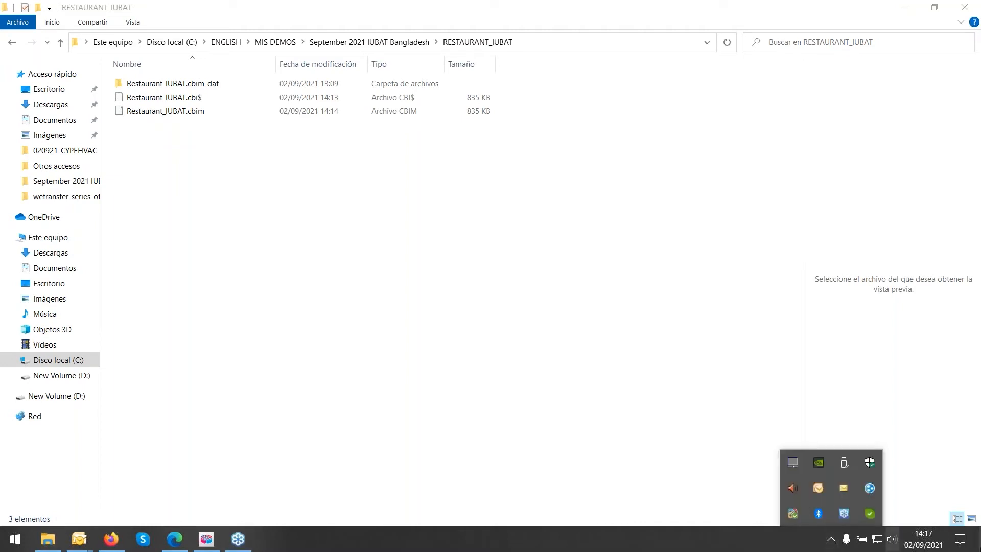
pyautogui.press('super+d')
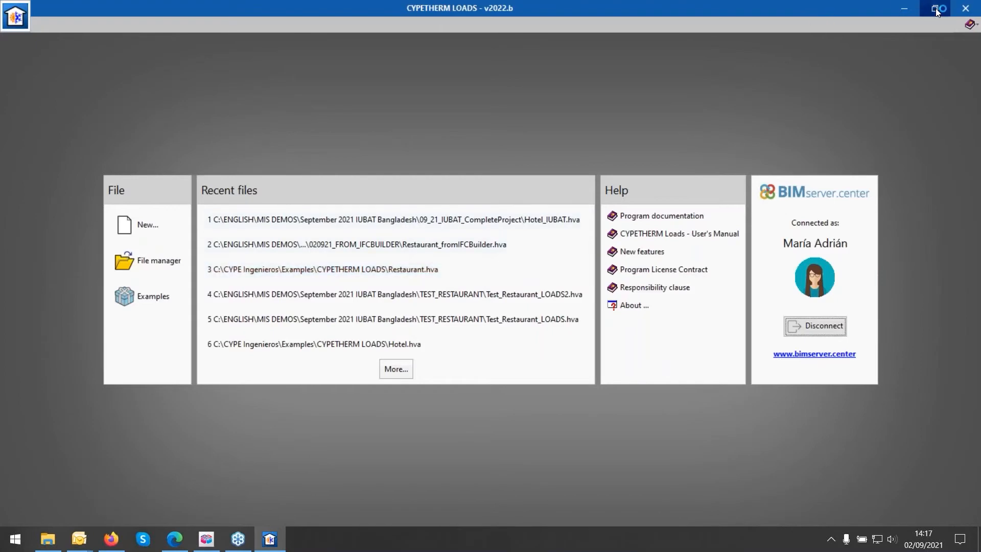
pyautogui.click(937, 9)
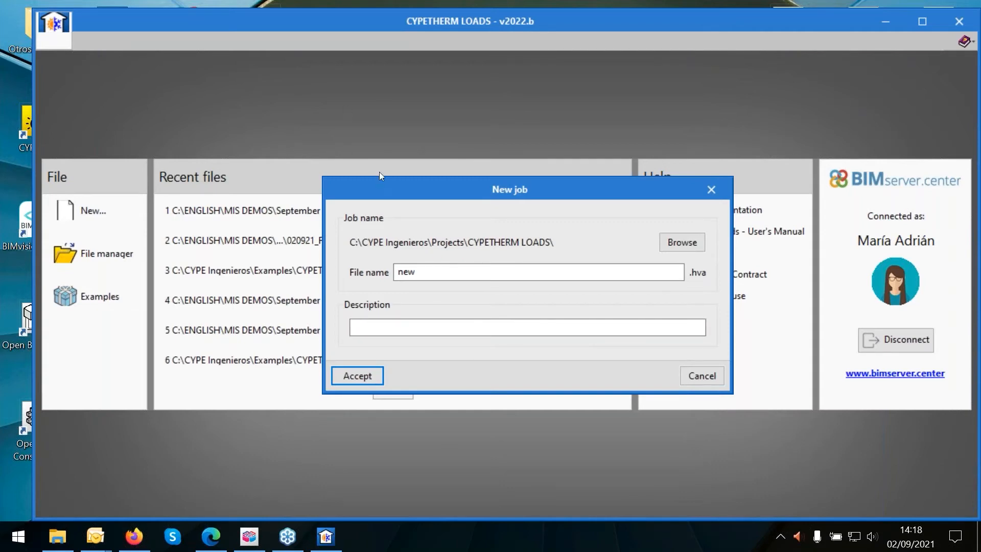
pyautogui.click(540, 196)
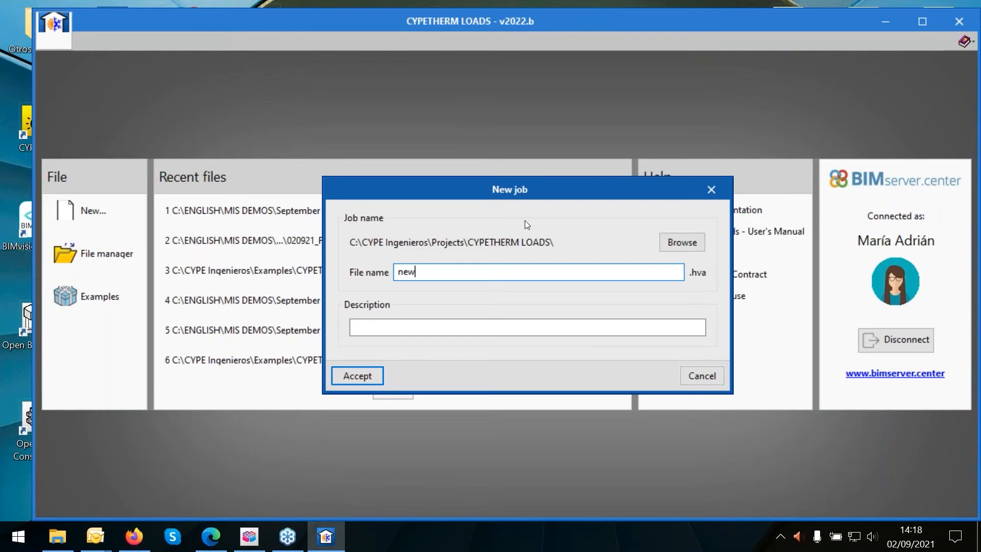
pyautogui.click(695, 242)
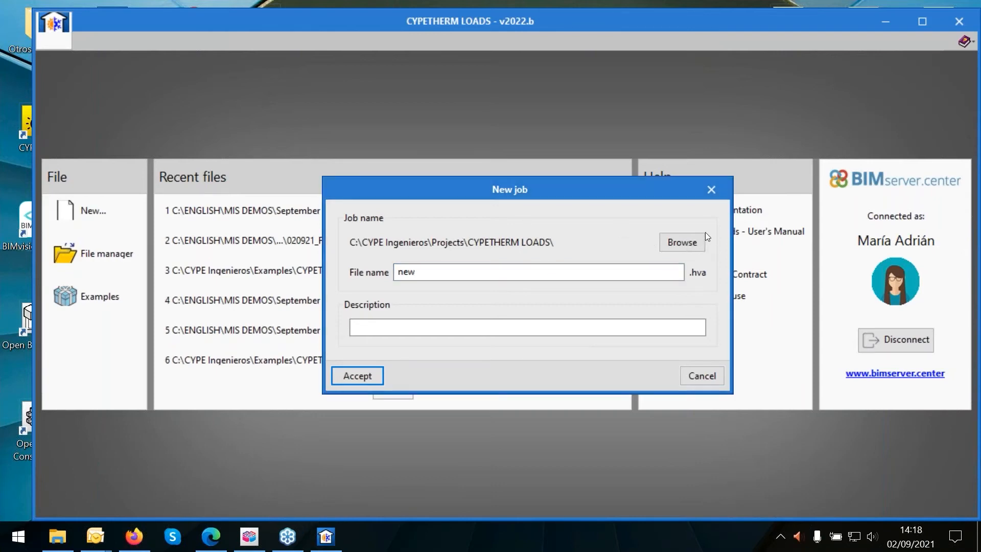
pyautogui.click(539, 187)
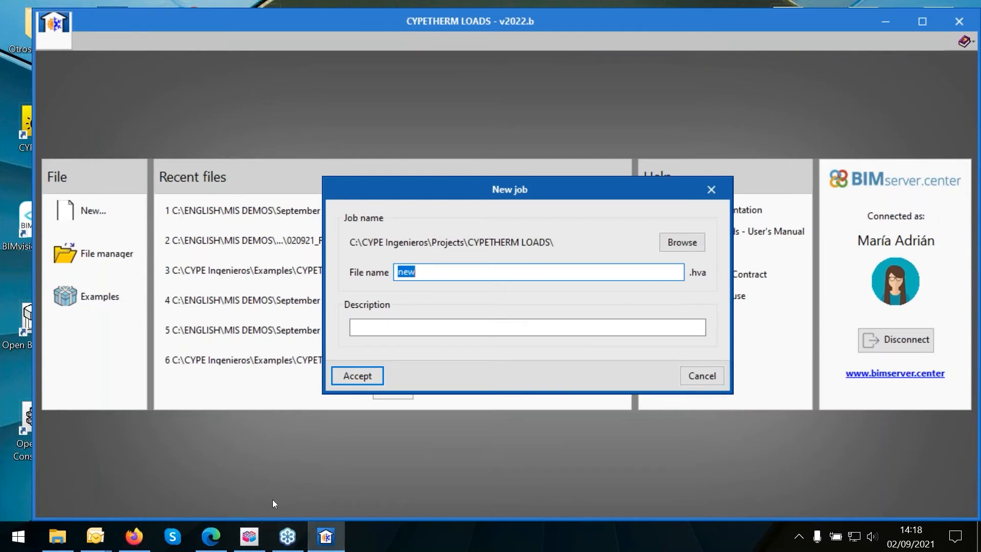
pyautogui.click(330, 535)
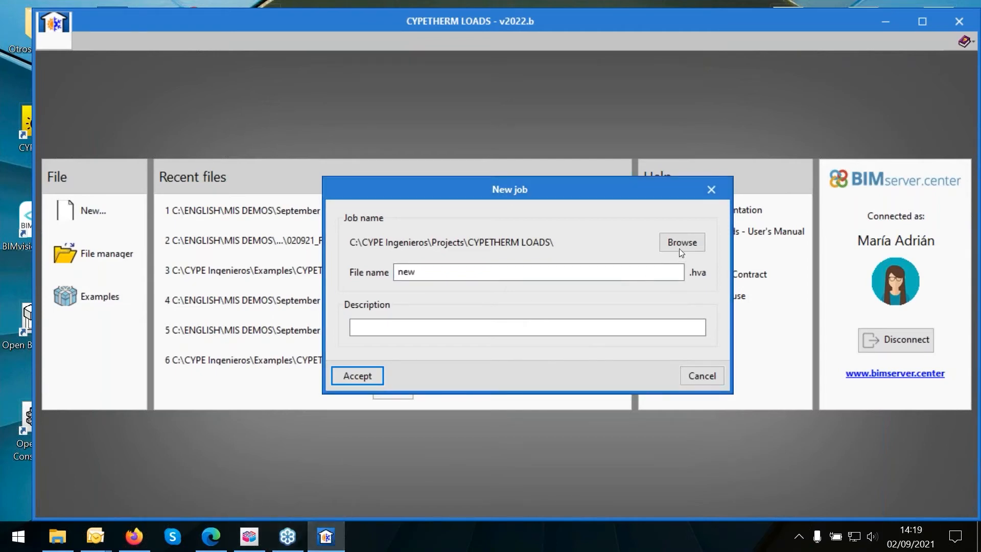
pyautogui.click(587, 188)
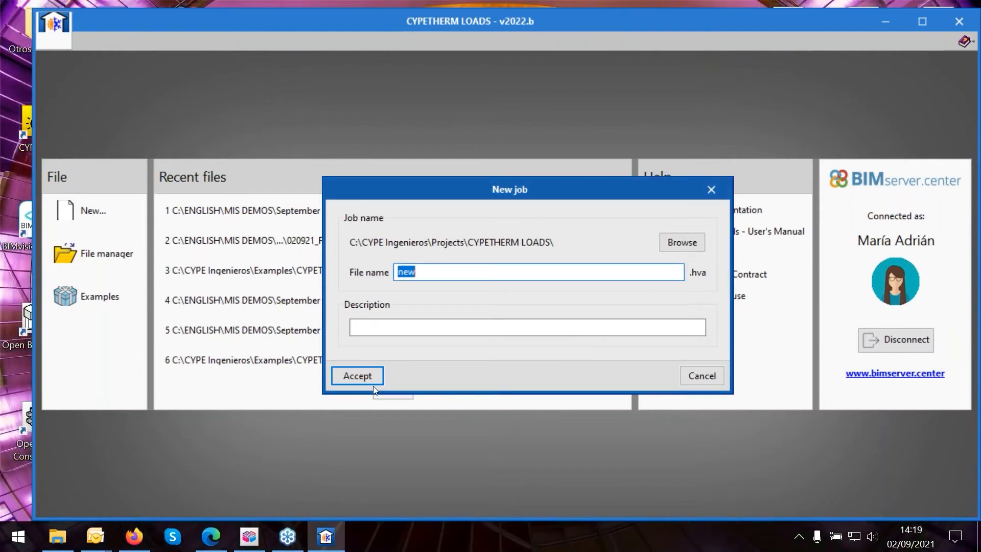
pyautogui.click(372, 383)
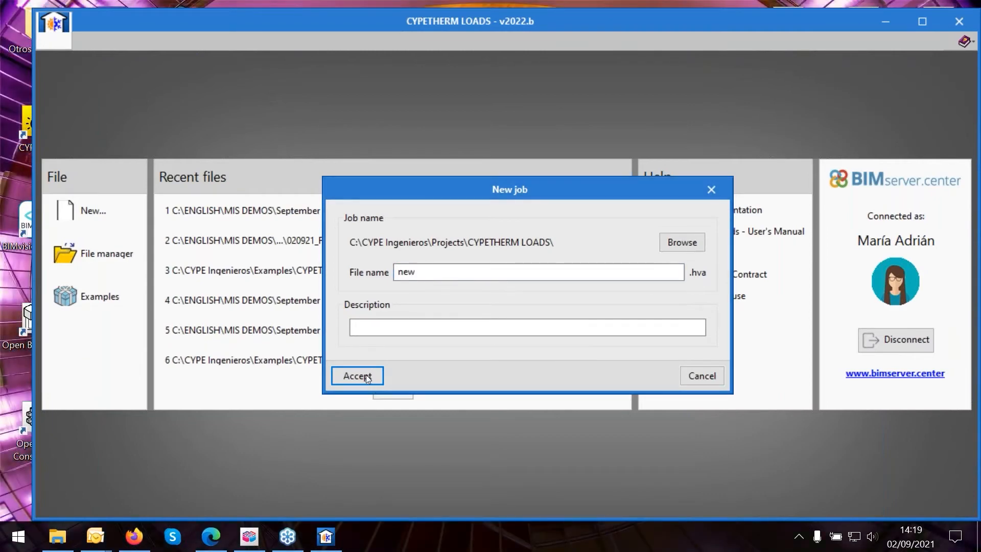
pyautogui.click(609, 190)
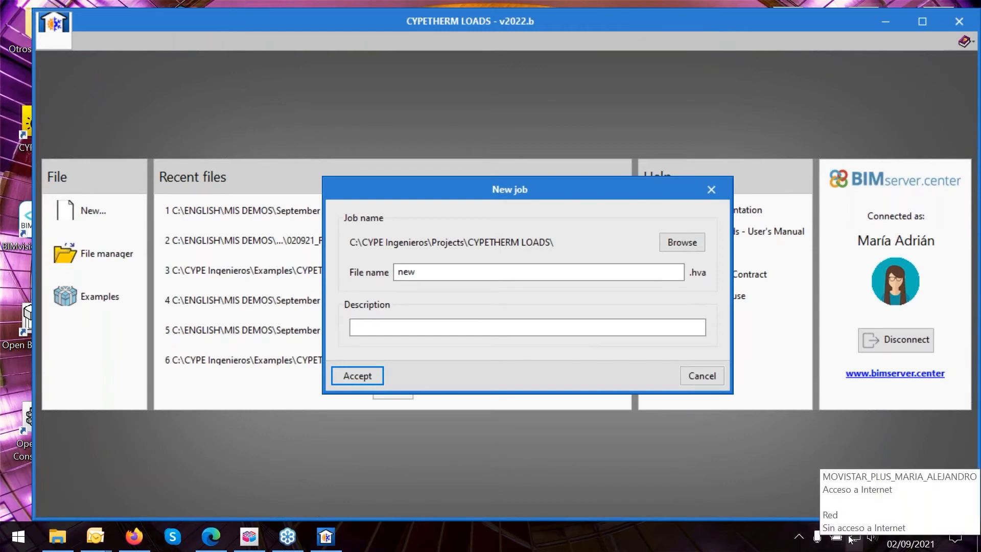
pyautogui.click(802, 538)
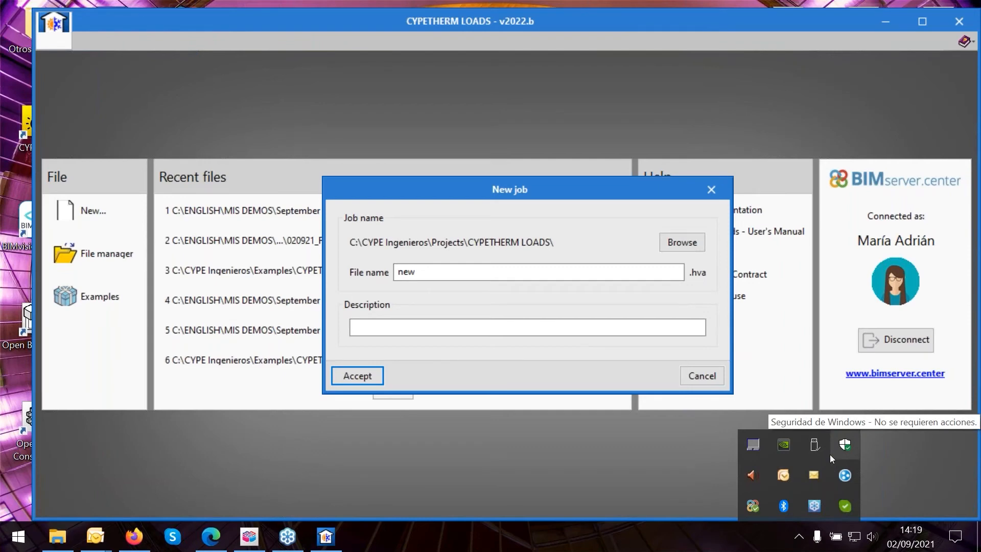
pyautogui.click(427, 271)
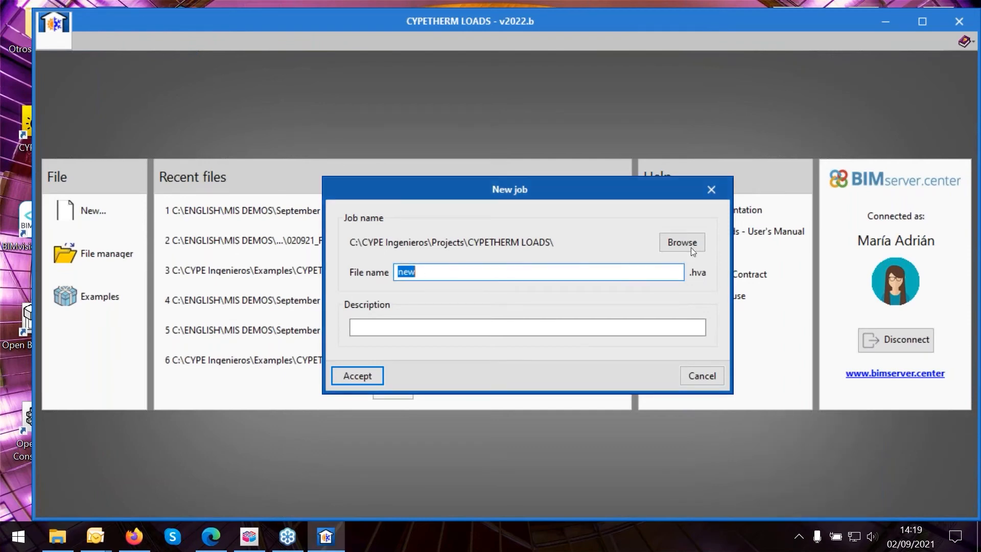
pyautogui.click(670, 245)
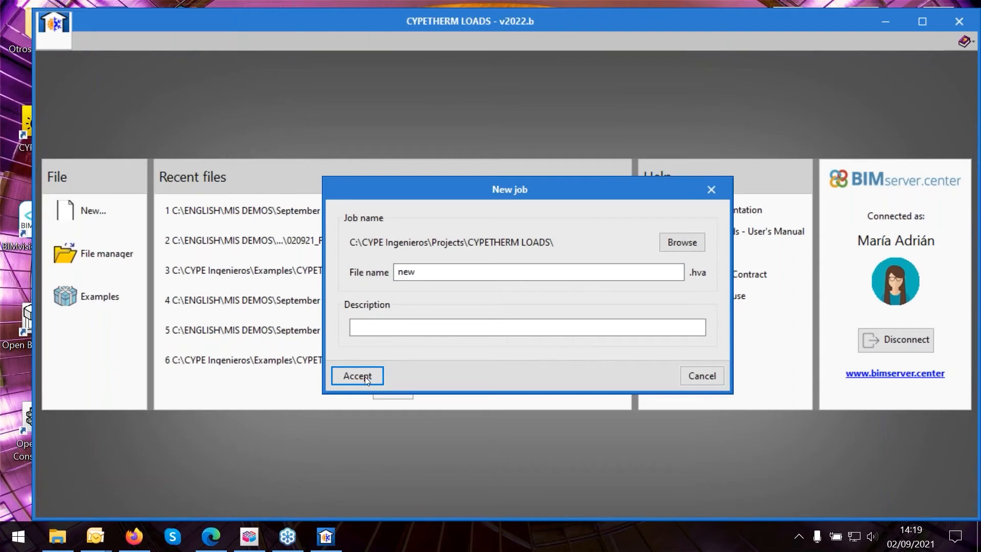
pyautogui.click(525, 22)
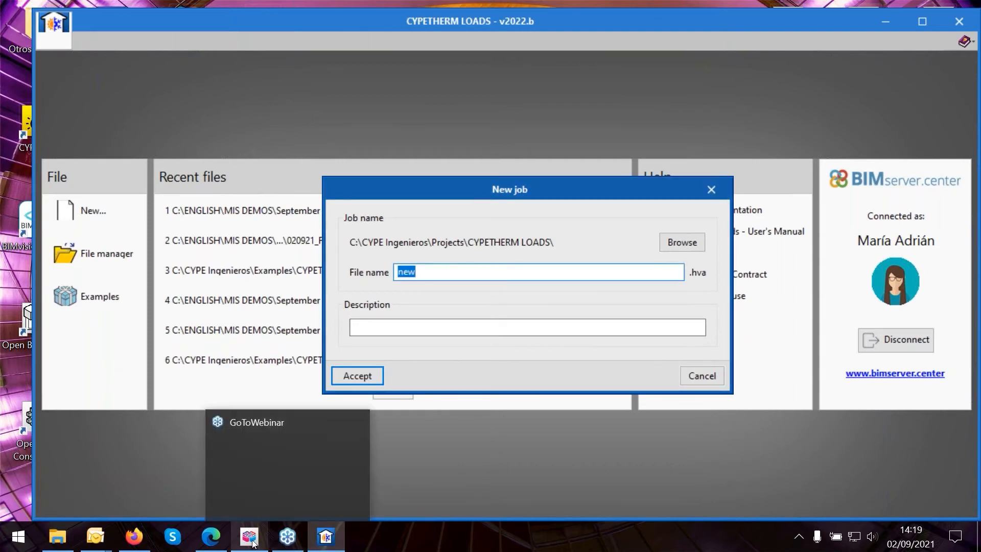
# End the CYPETHERM LOADS process in the Windows Task Manager and close the Task Manager
pyautogui.rightClick(480, 544)
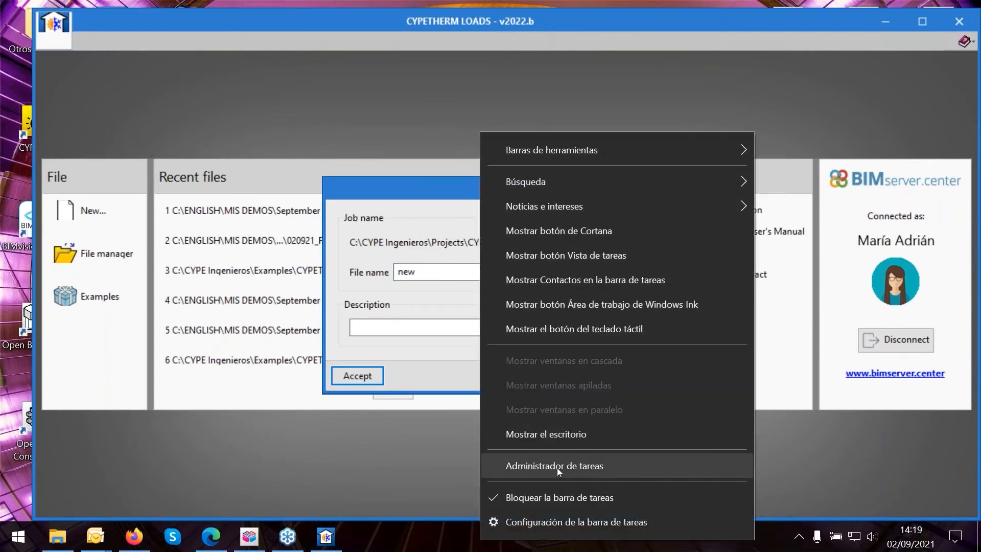
pyautogui.click(557, 467)
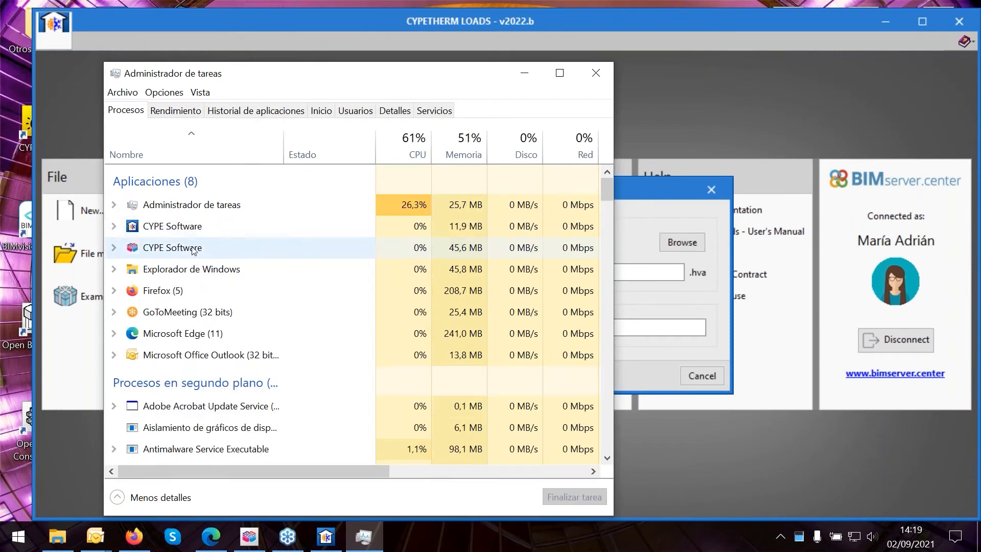
pyautogui.click(195, 226)
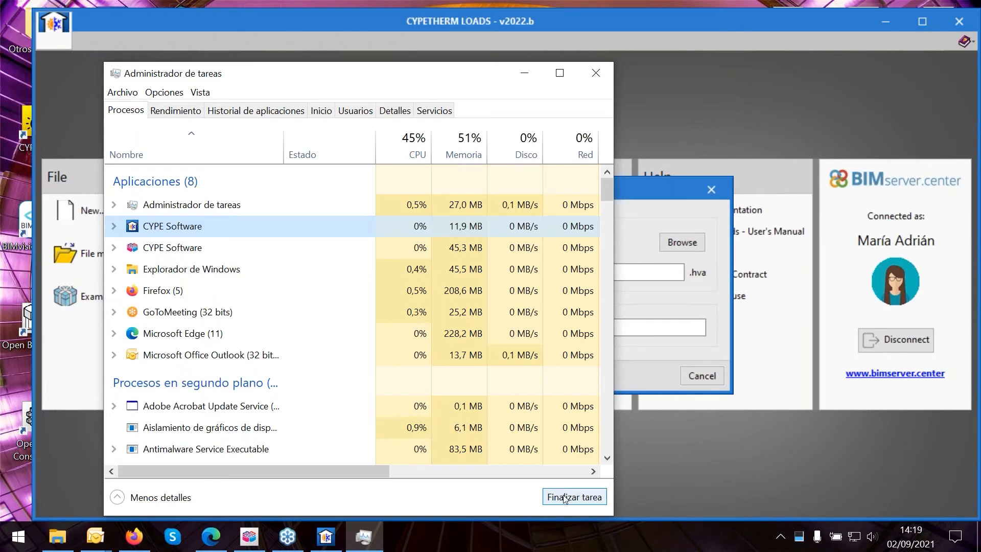
pyautogui.click(588, 498)
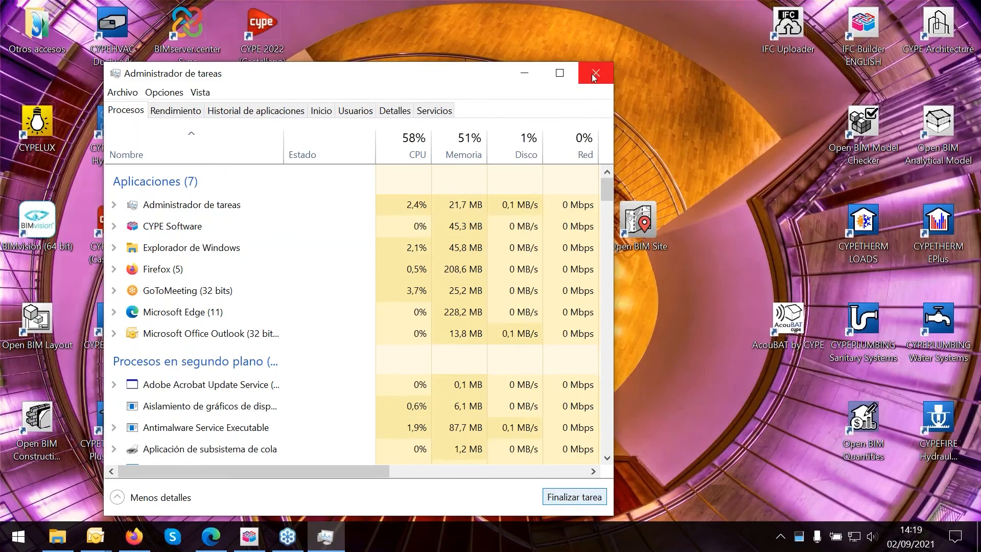
pyautogui.click(594, 74)
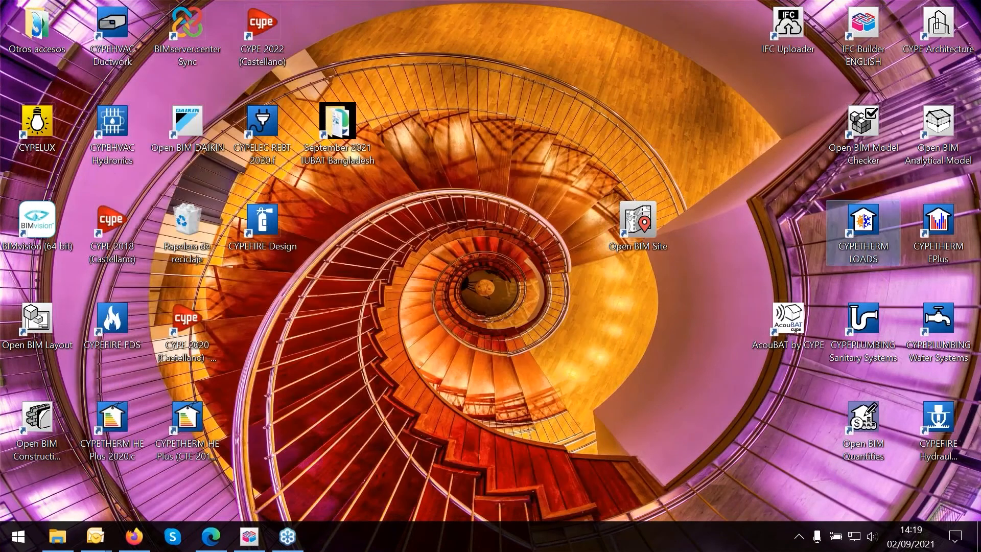
# Relaunch CYPETHERM LOADS and start a new job located in the RESTAURANT_IUBAT folder of September 2021 IUBAT Bangladesh
pyautogui.doubleClick(863, 230)
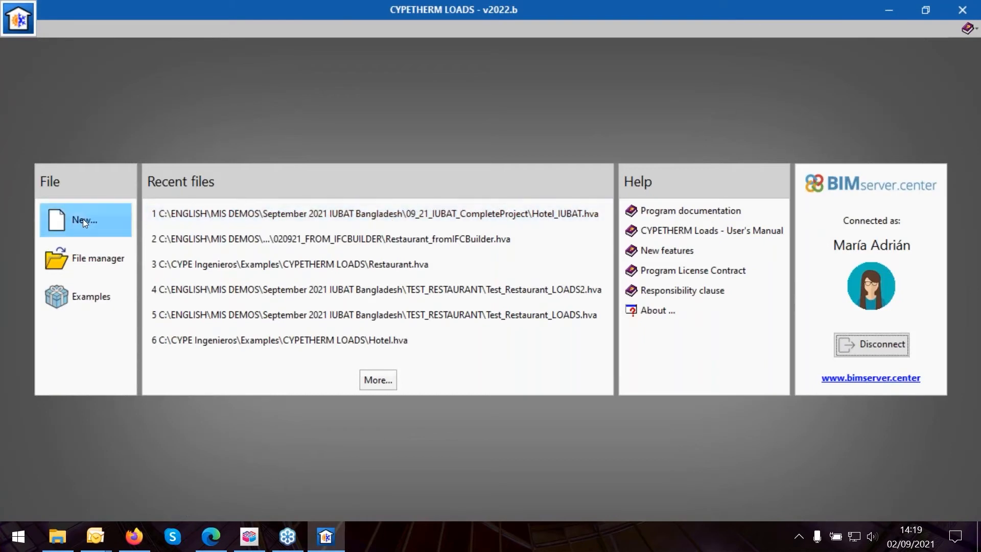
pyautogui.click(82, 219)
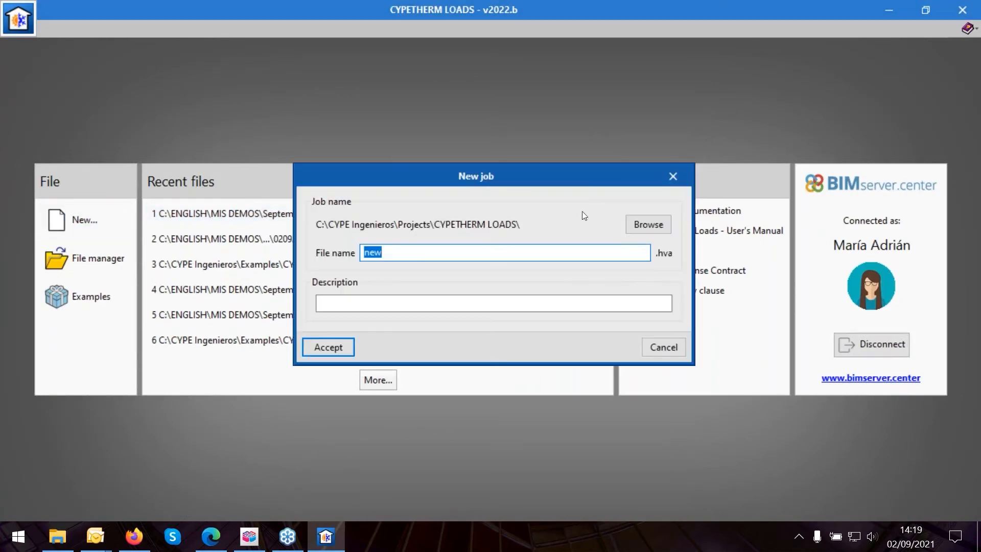
pyautogui.click(642, 226)
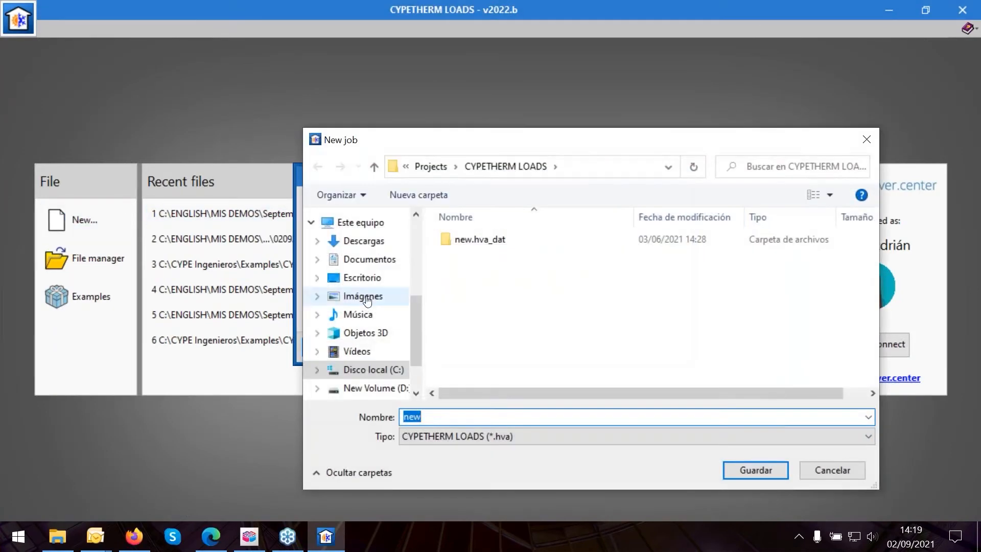
pyautogui.click(365, 279)
pyautogui.doubleClick(496, 255)
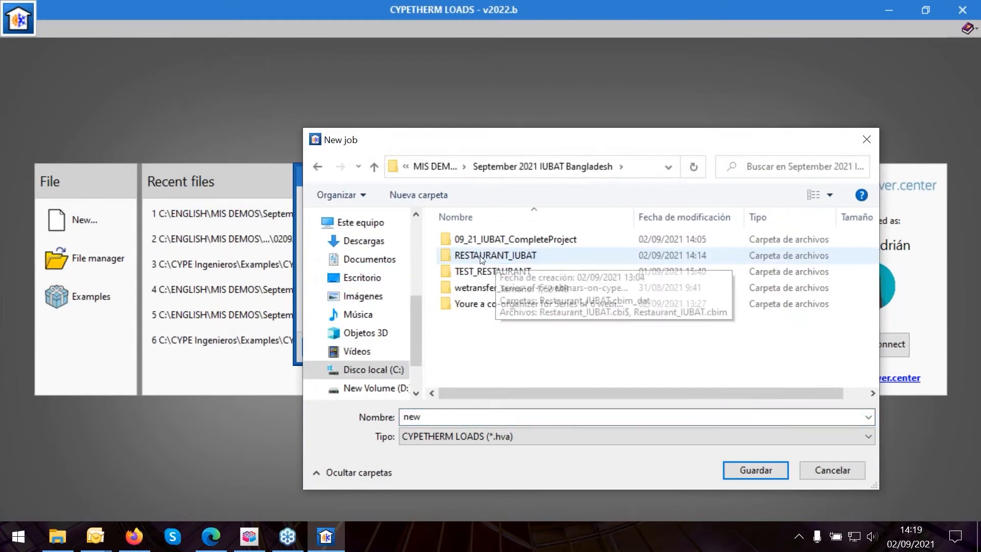
pyautogui.doubleClick(482, 256)
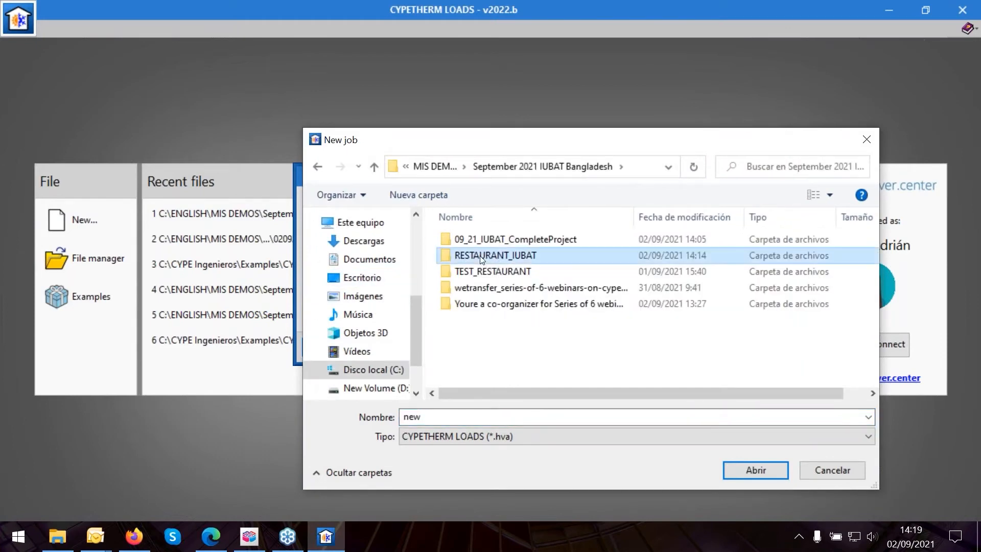
# Name the new job Restaurant_IUBAT and accept its file name and location
pyautogui.doubleClick(456, 414)
pyautogui.write('Rest')
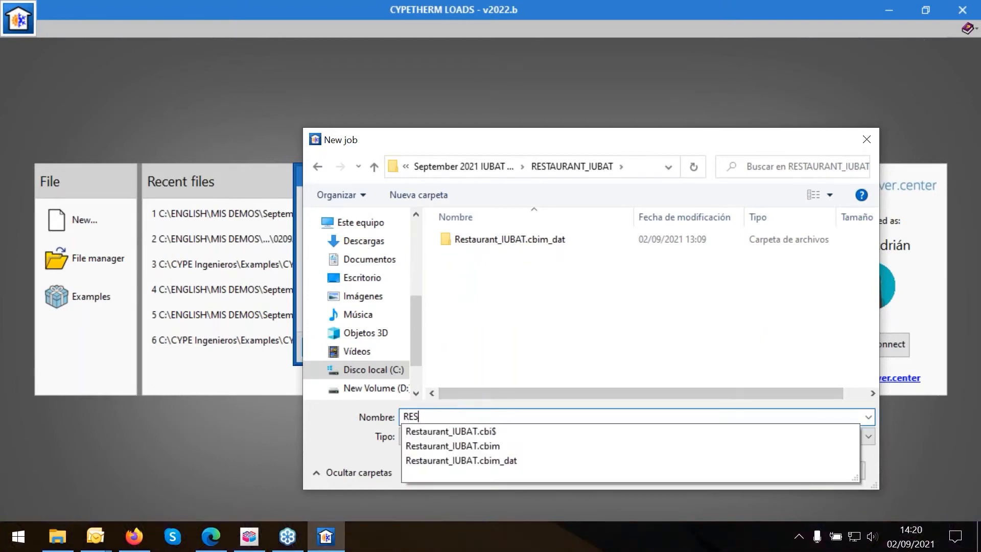
pyautogui.write('aurant_IUBAT')
pyautogui.click(370, 434)
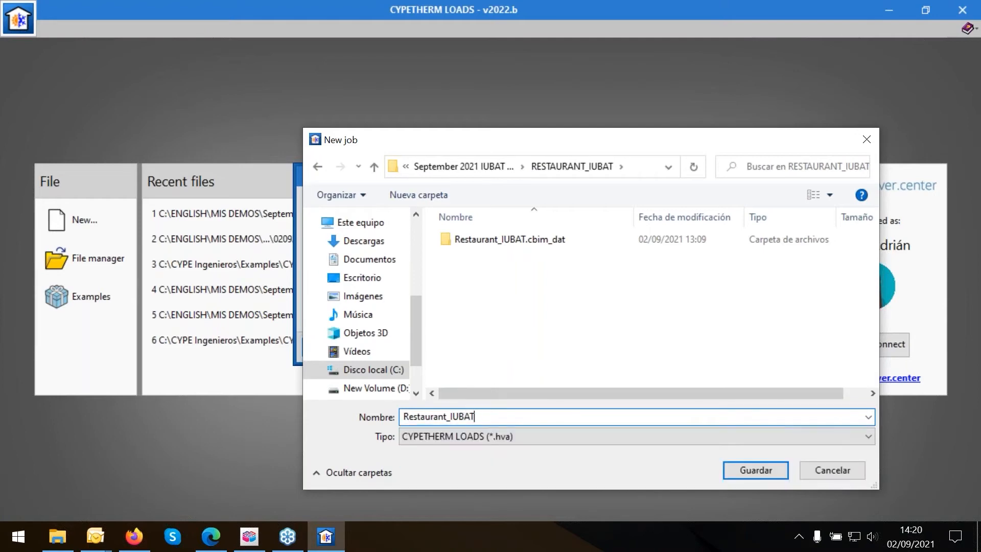
pyautogui.click(737, 471)
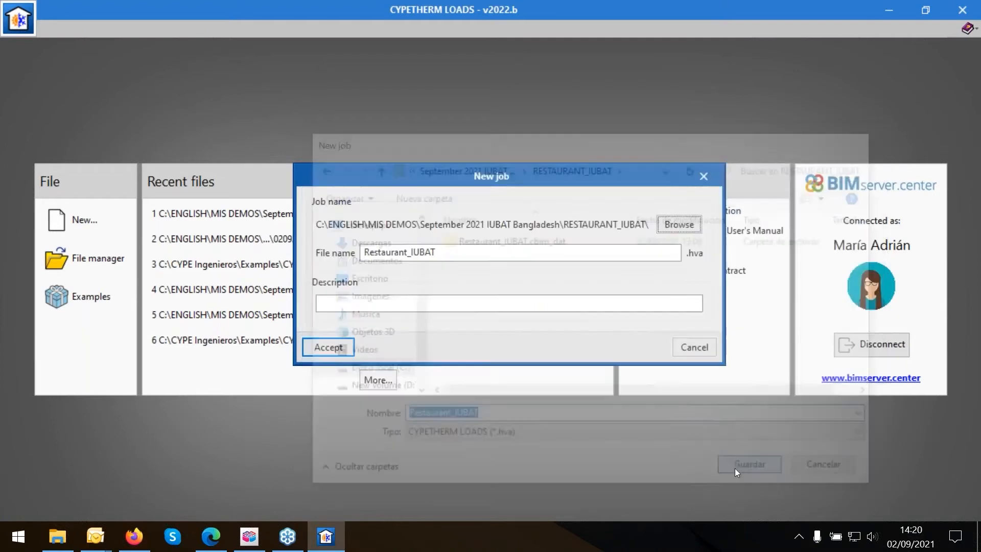
pyautogui.click(327, 348)
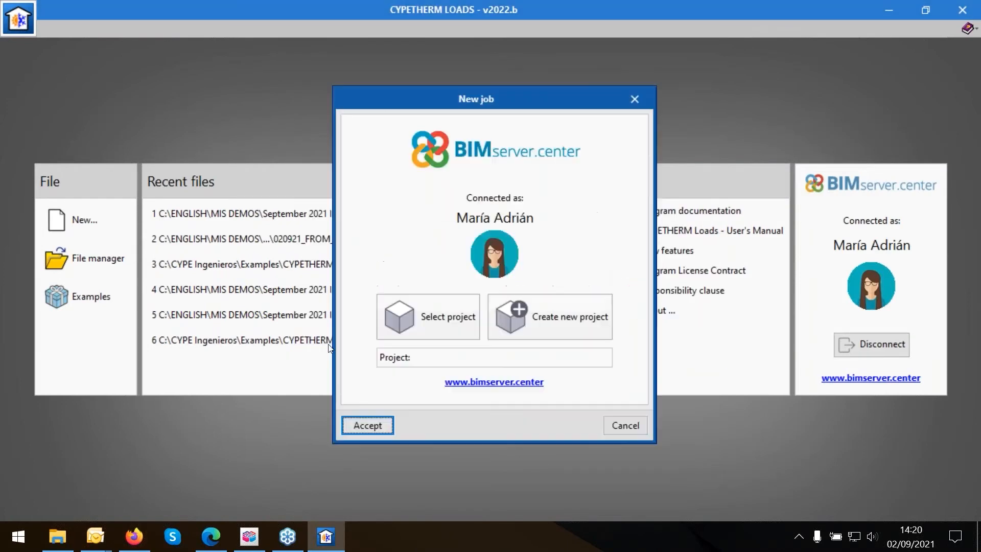
# Link the new job to the existing RESTAURANT_IUBAT project on BIMserver.center
pyautogui.click(439, 315)
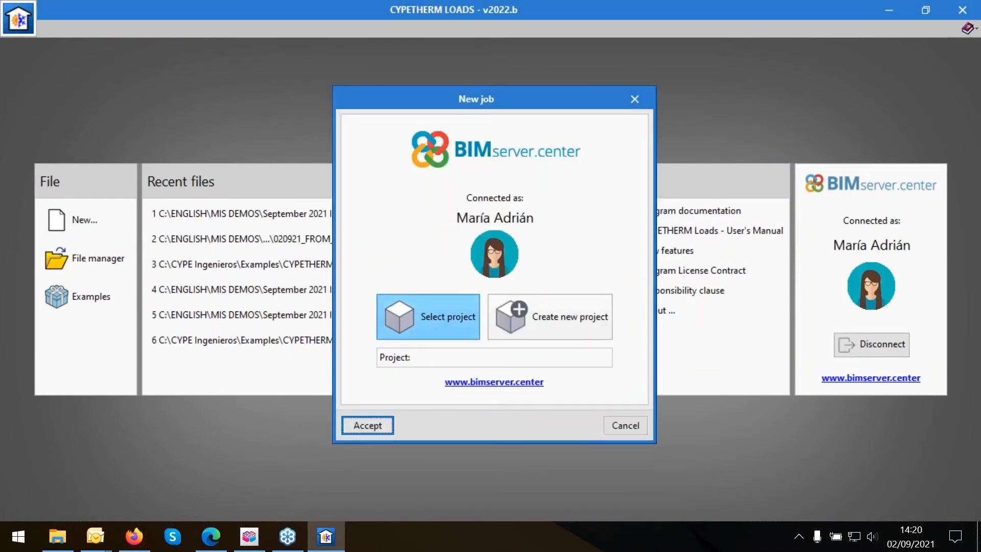
pyautogui.moveTo(596, 250); pyautogui.dragTo(700, 270)
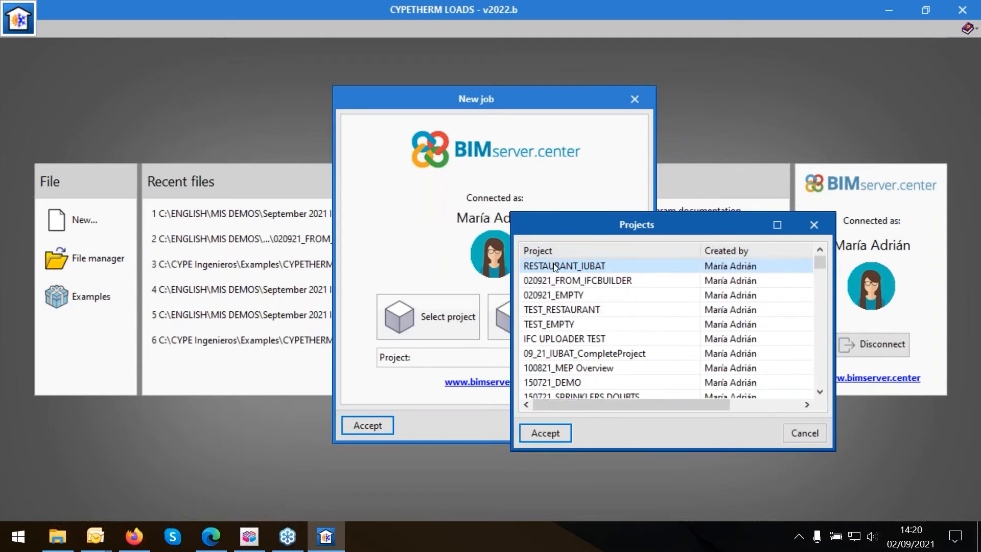
pyautogui.doubleClick(601, 263)
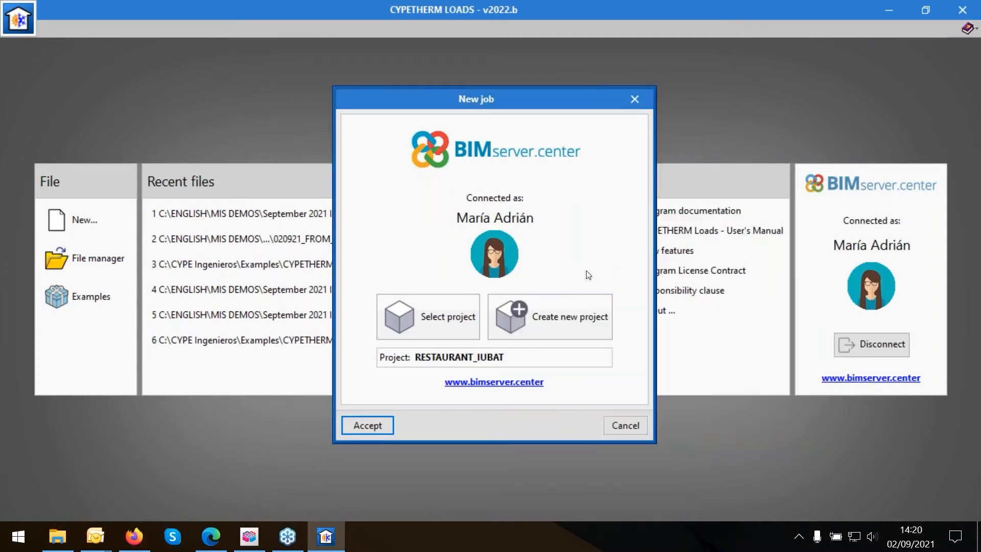
pyautogui.click(375, 426)
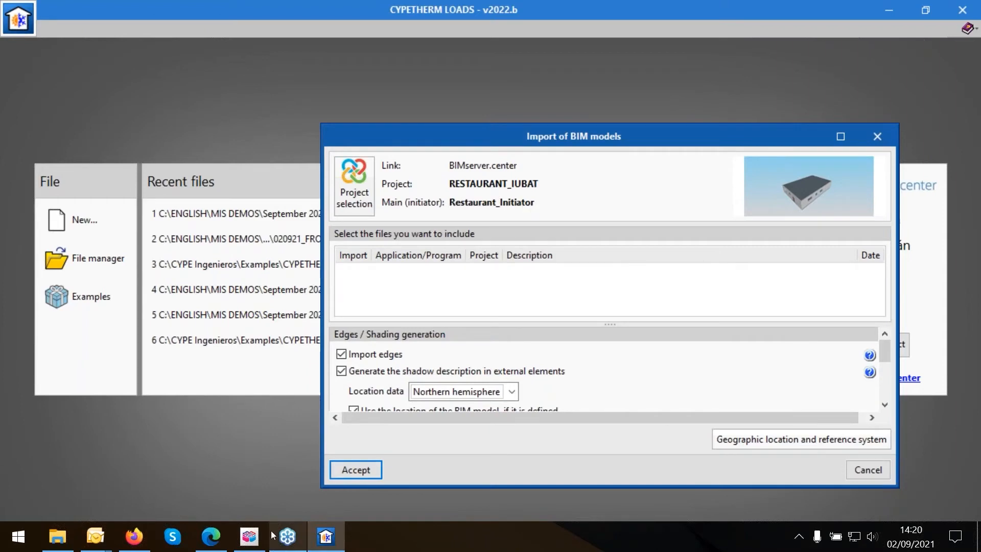
# Review the edge, shading and type options and import the Restaurant_Initiator BIM model with the default settings
pyautogui.click(249, 537)
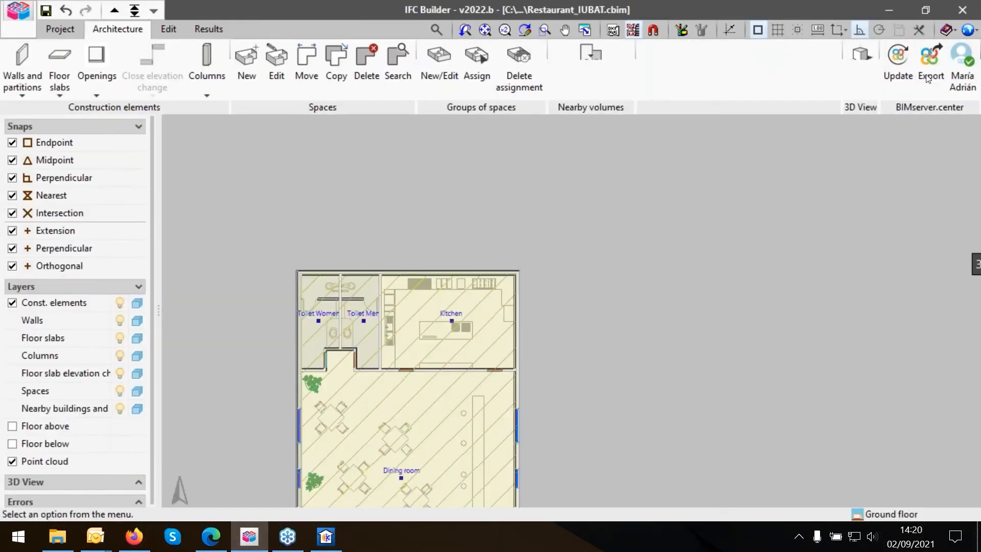
pyautogui.click(326, 536)
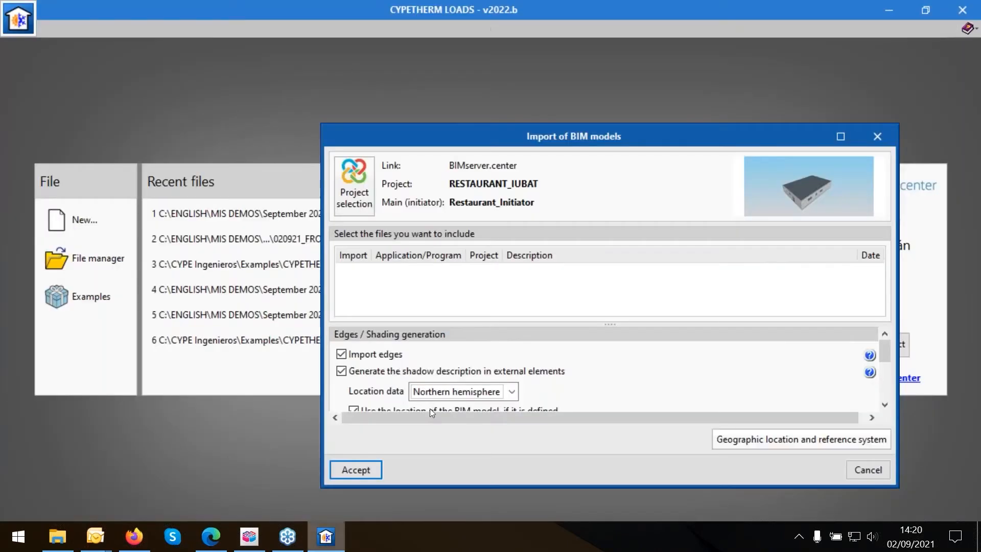
pyautogui.scroll(-2, 624, 366)
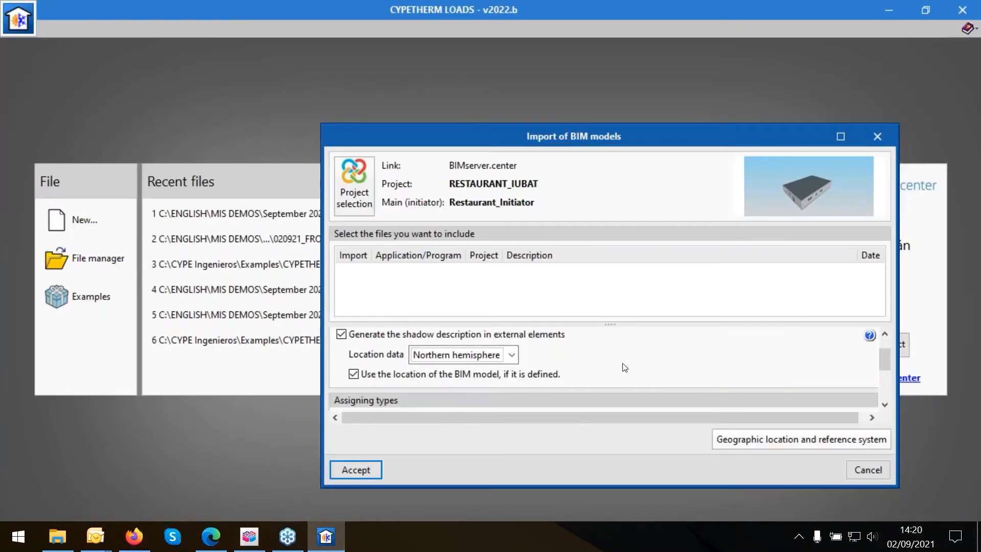
pyautogui.scroll(2, 624, 366)
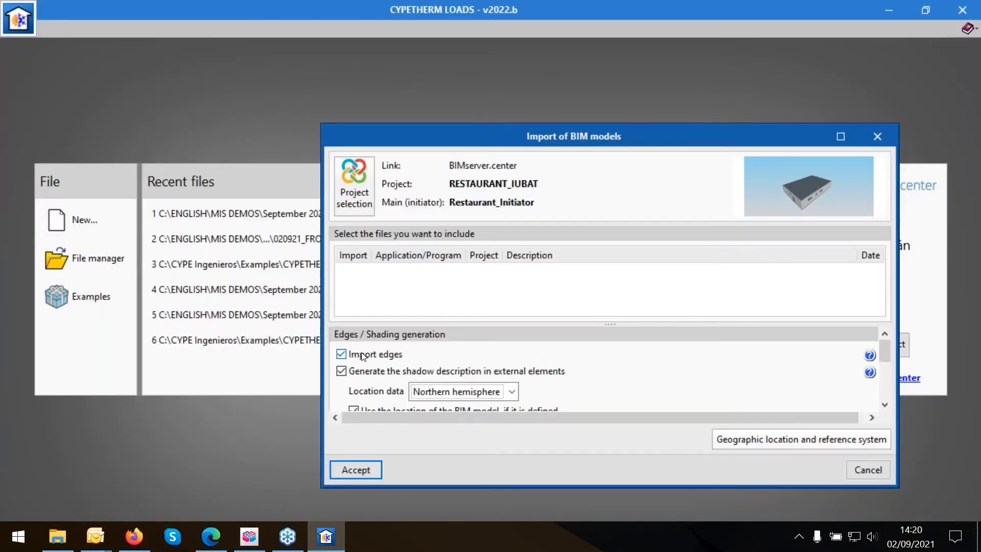
pyautogui.scroll(-1, 388, 357)
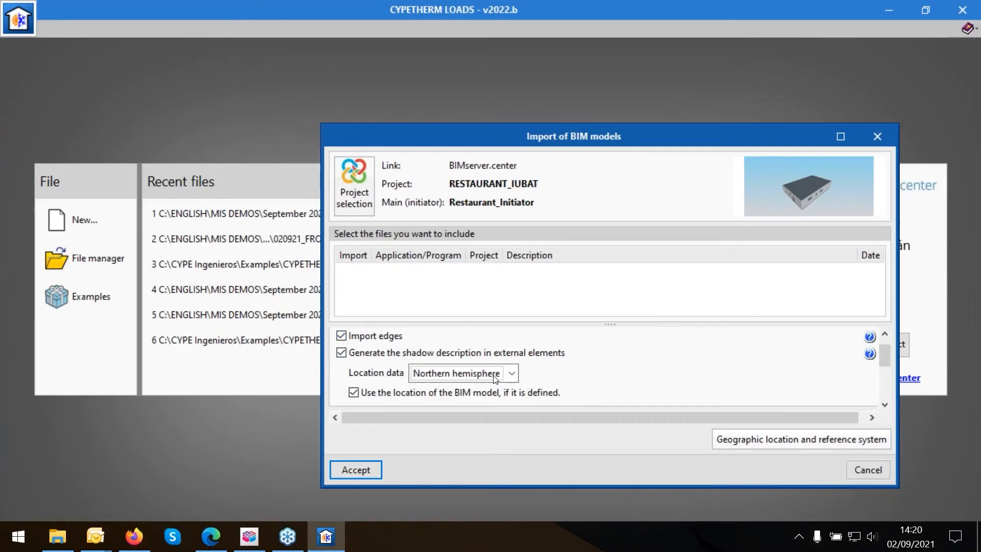
pyautogui.scroll(-1, 554, 366)
pyautogui.scroll(-7, 553, 364)
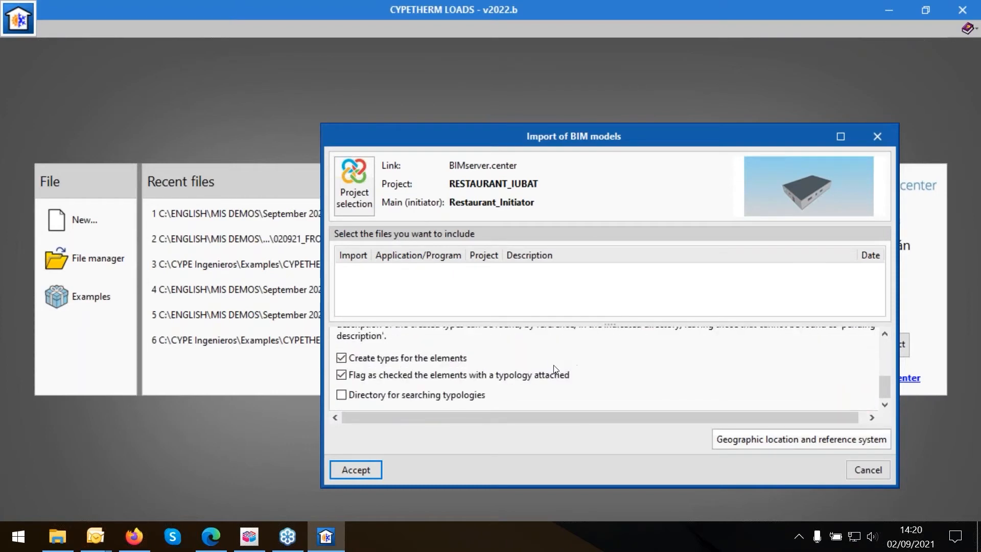
pyautogui.click(344, 473)
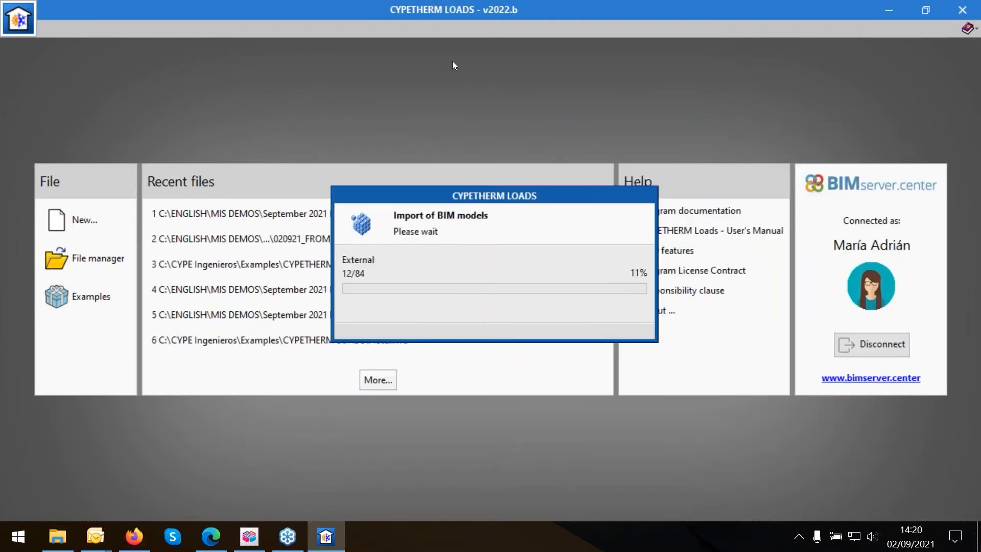
pyautogui.click(498, 309)
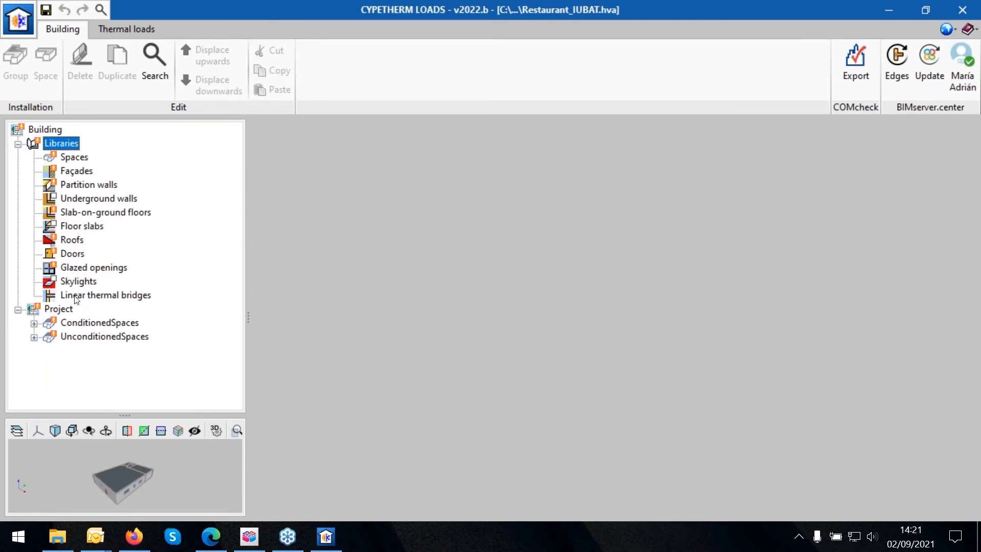
# Open the Spaces library of the building and select the DINING ROOM space type
pyautogui.click(72, 160)
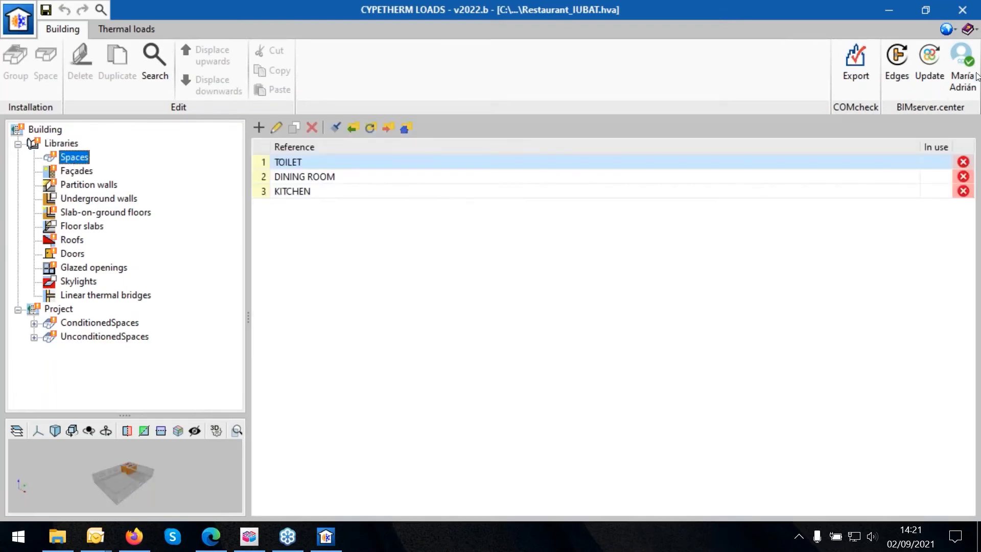
pyautogui.click(965, 80)
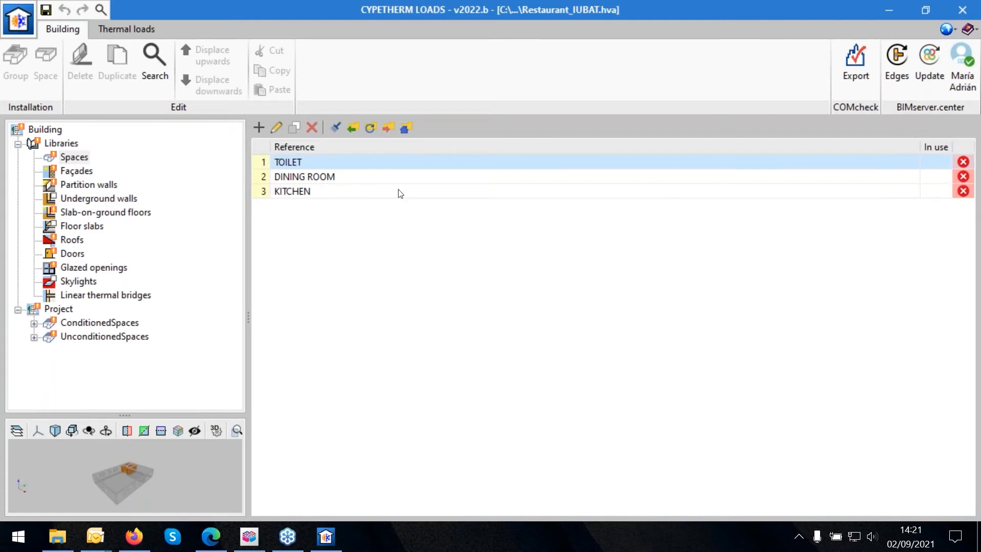
pyautogui.click(316, 178)
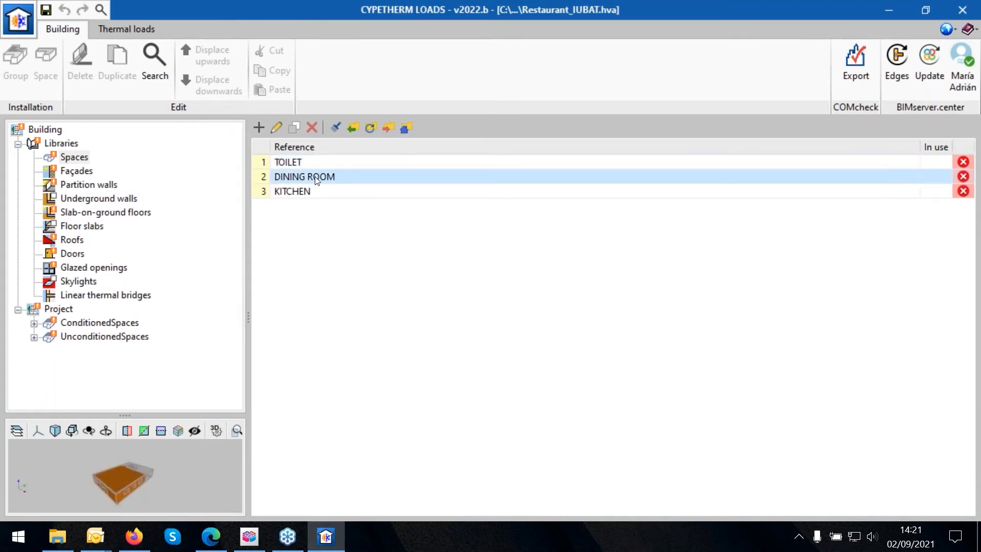
# Edit the DINING ROOM space type, enabling ventilation with the minimum rate for Restaurant dining rooms from Food and Beverage Service
pyautogui.click(252, 538)
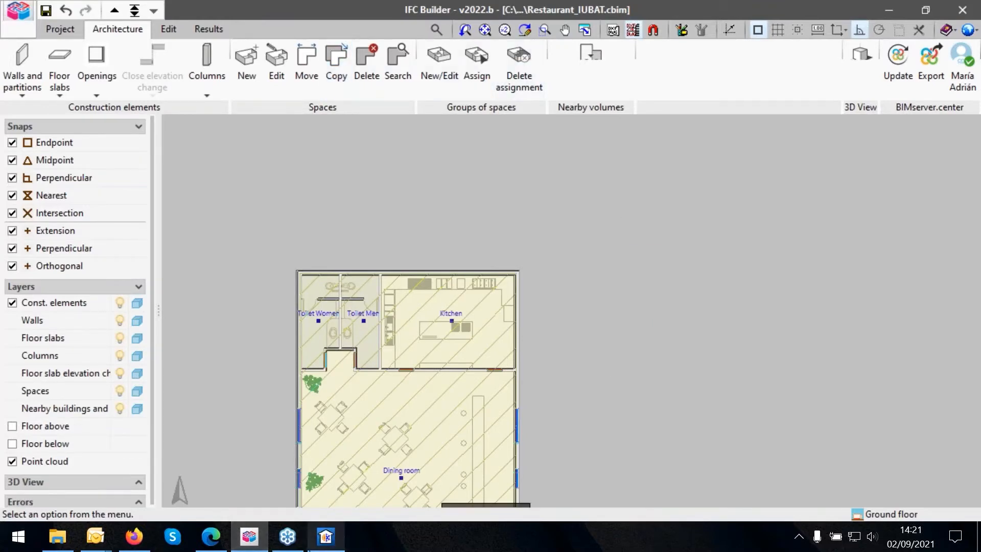
pyautogui.click(329, 545)
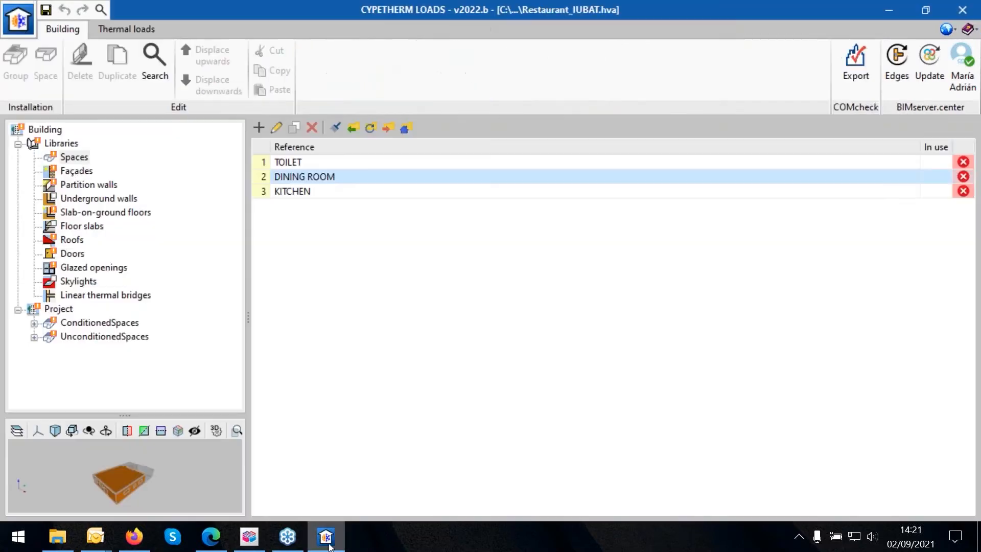
pyautogui.click(275, 127)
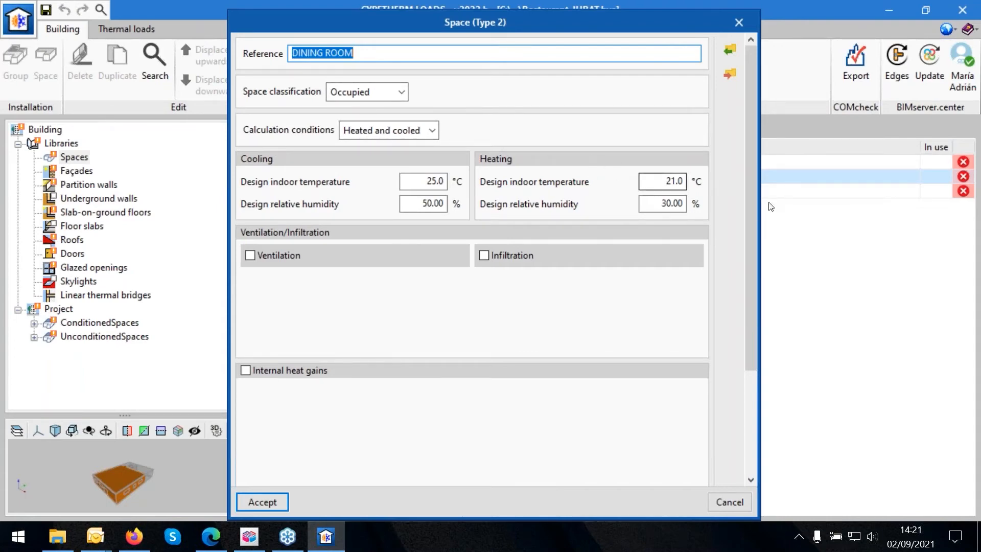
pyautogui.click(251, 257)
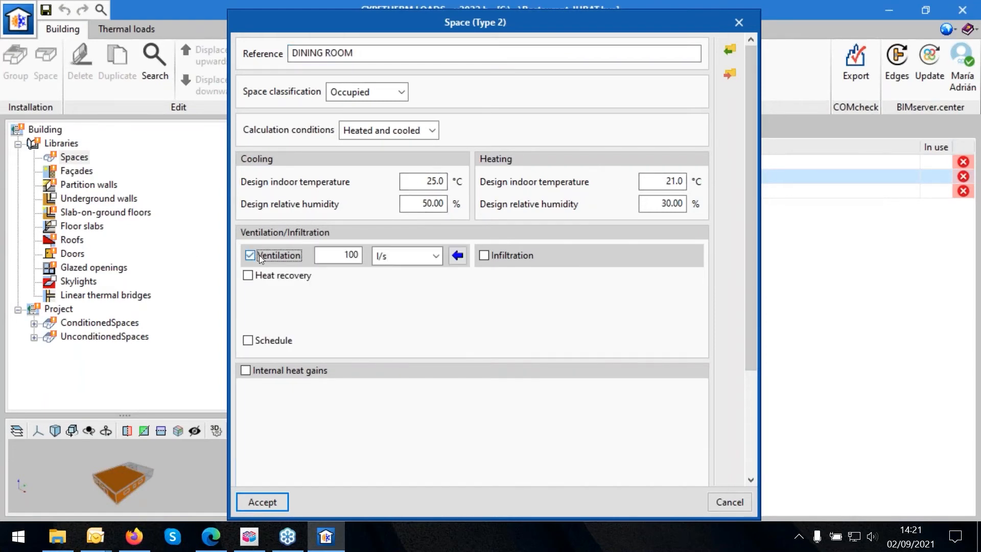
pyautogui.click(458, 255)
pyautogui.moveTo(482, 208); pyautogui.dragTo(369, 210)
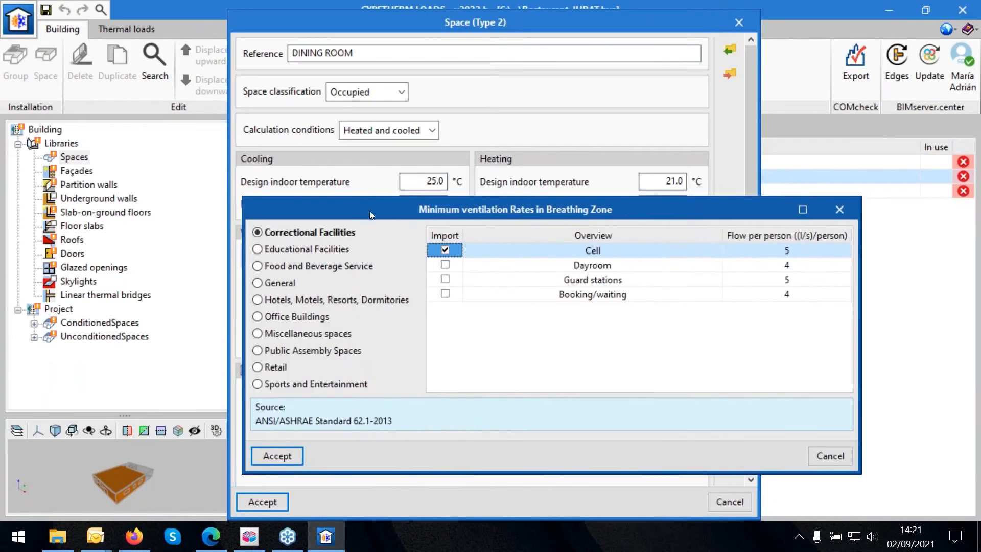
pyautogui.click(299, 268)
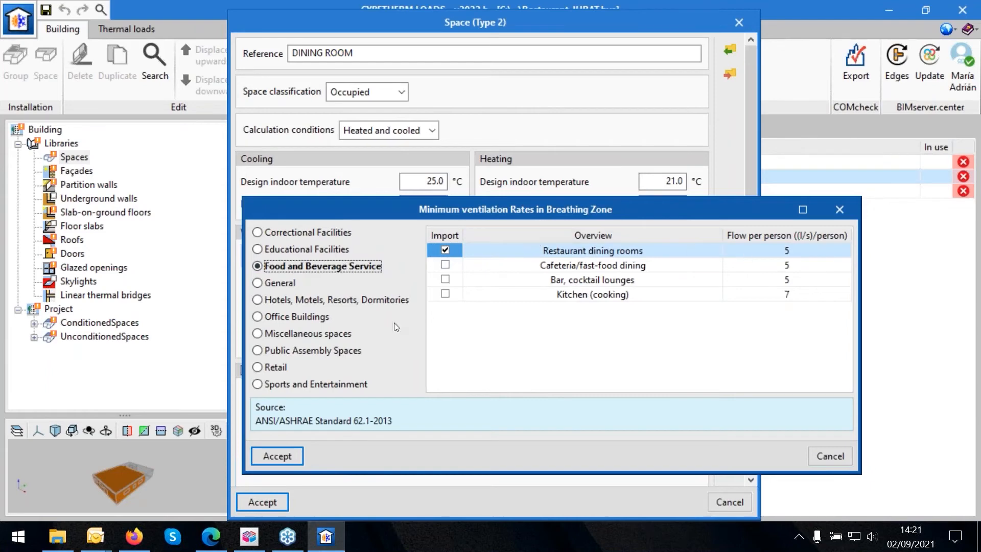
pyautogui.click(284, 458)
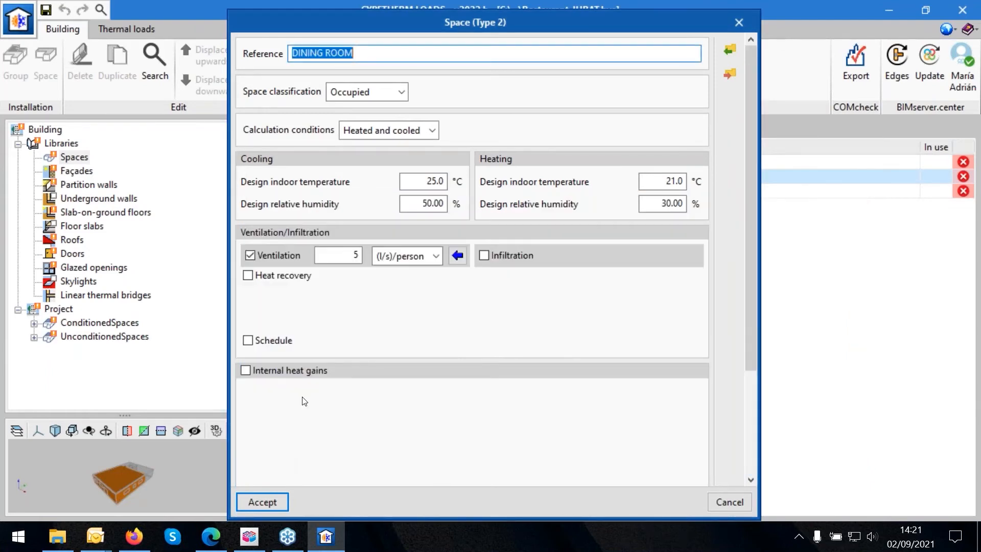
# Try heat recovery with thermal and hygrometric efficiency, and infiltration, for the dining room, and switch these options off again
pyautogui.click(249, 276)
pyautogui.click(248, 296)
pyautogui.click(248, 317)
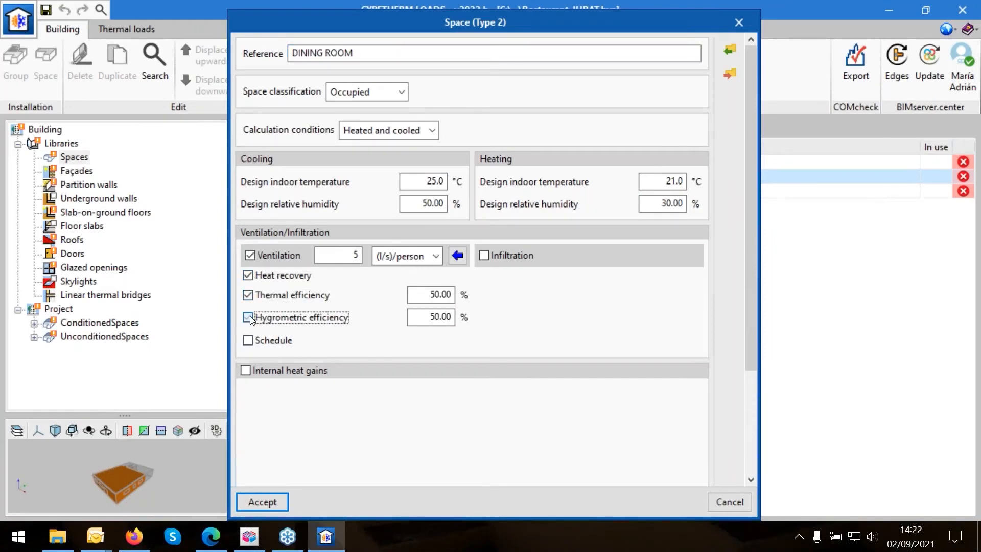
pyautogui.click(249, 276)
pyautogui.scroll(-1, 424, 281)
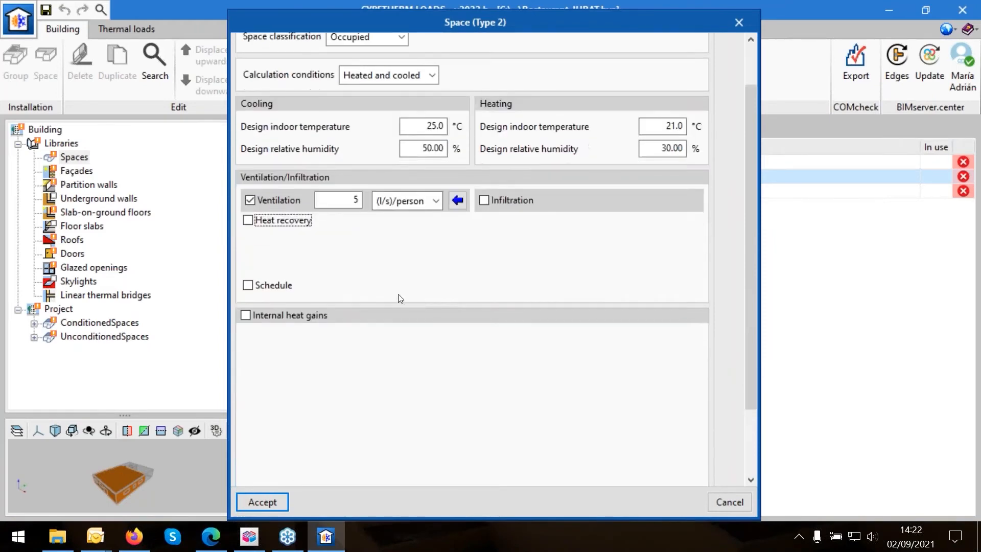
pyautogui.click(484, 200)
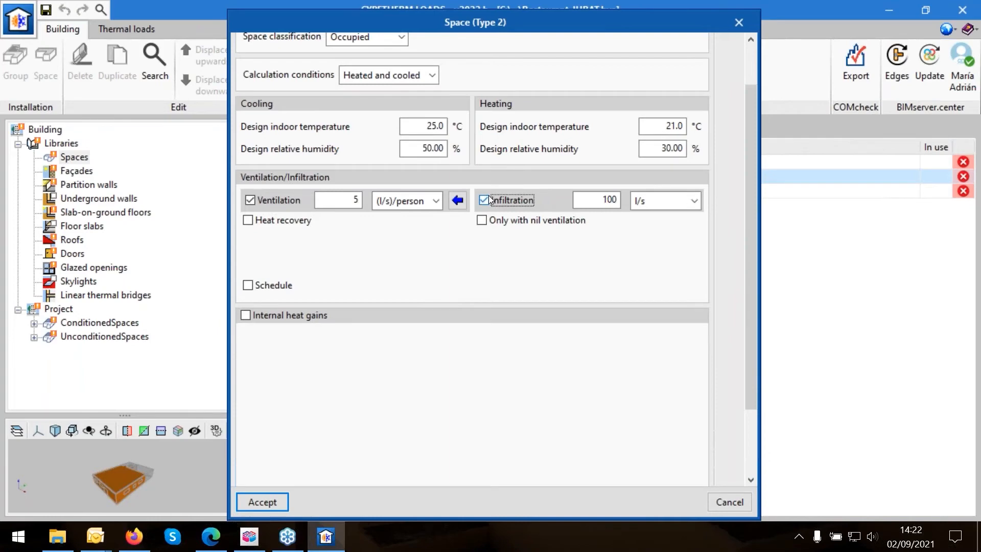
pyautogui.click(487, 200)
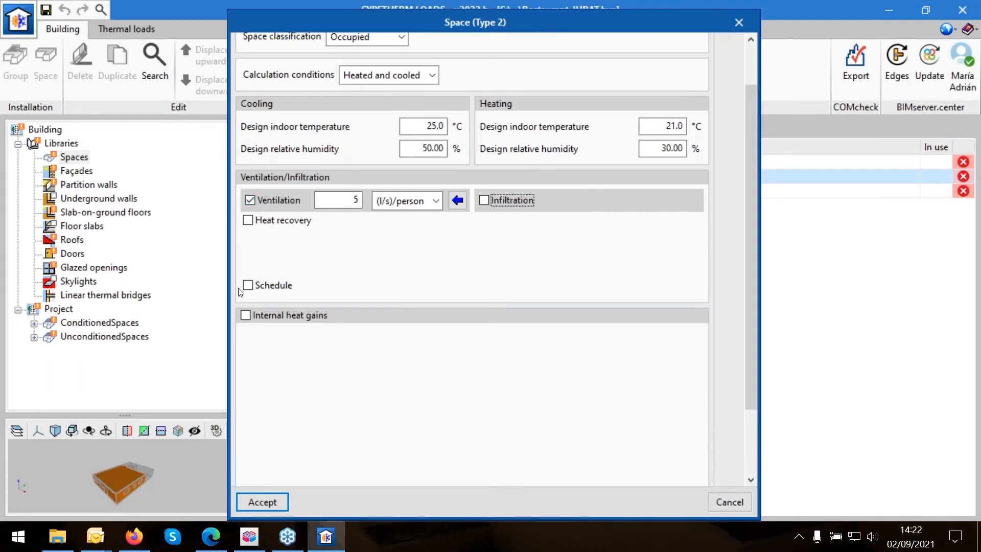
# Enable internal heat gains from people in the dining room, importing the Food and Beverage Service occupant density for Restaurant dining rooms
pyautogui.click(247, 316)
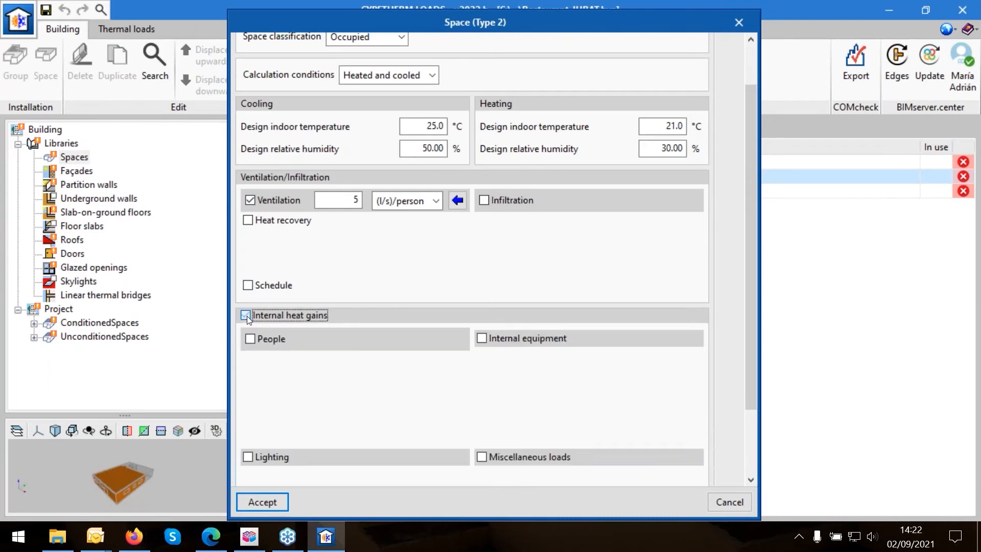
pyautogui.click(250, 339)
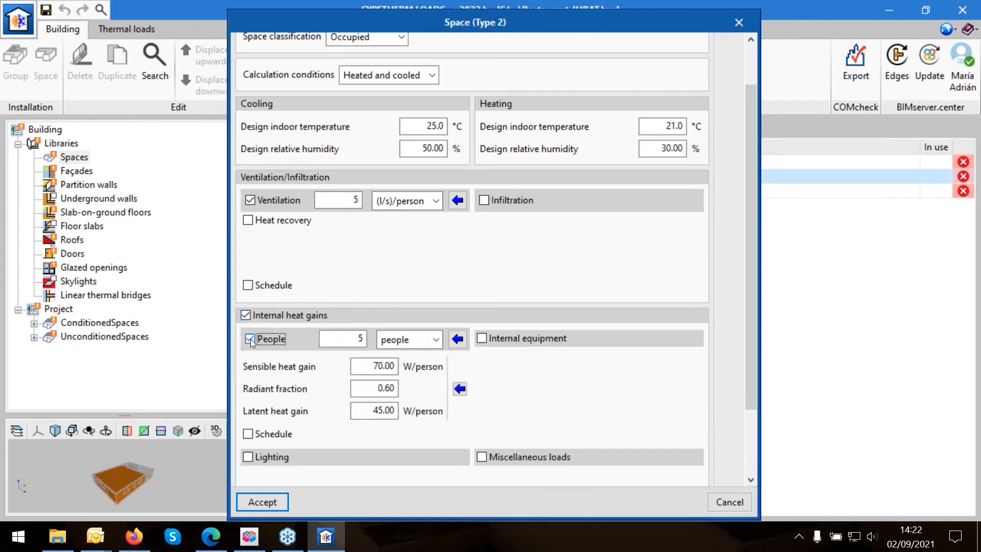
pyautogui.click(457, 339)
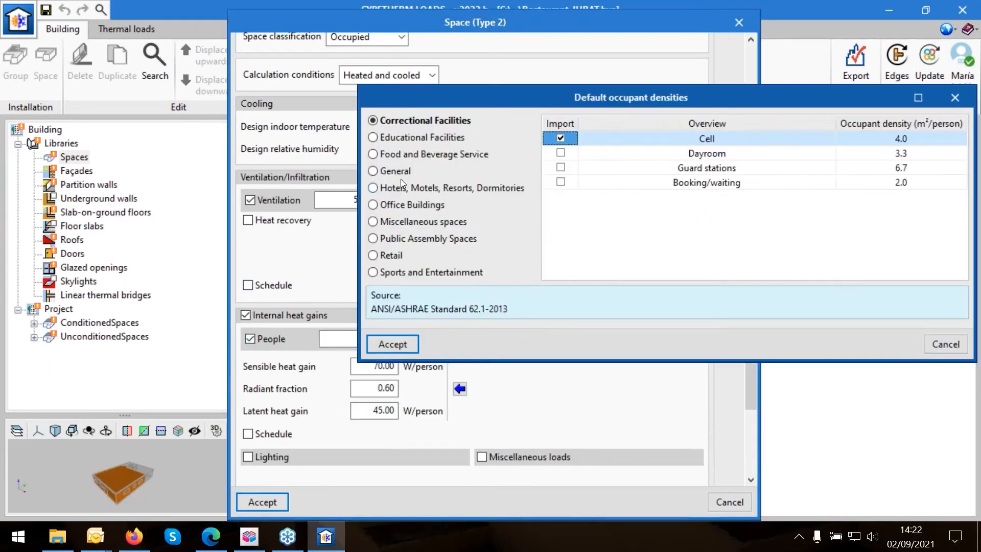
pyautogui.click(404, 156)
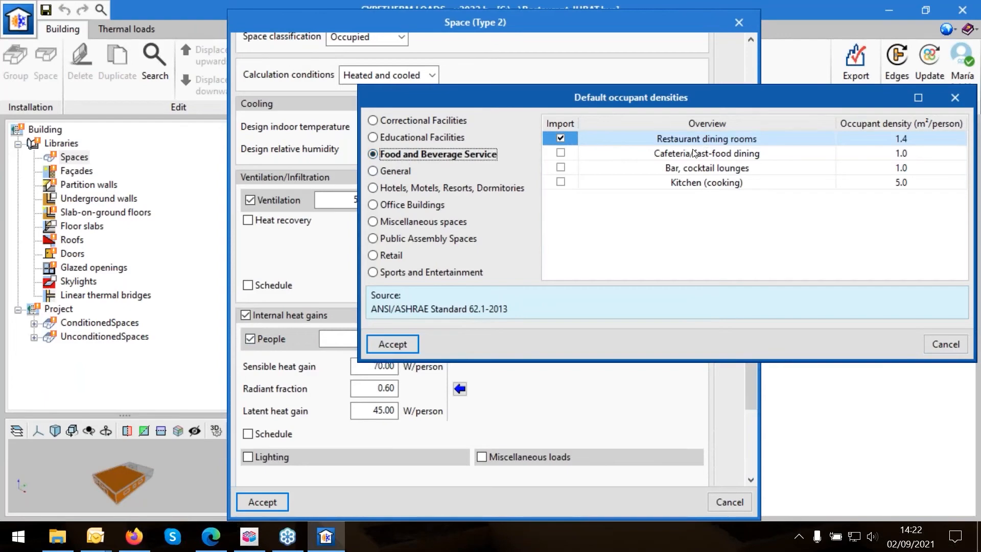
pyautogui.click(415, 348)
# Import the dining room occupants' heat gains for the Sedentary work (restaurant) degree of activity with Adjusted Male/Female heat gain
pyautogui.click(460, 432)
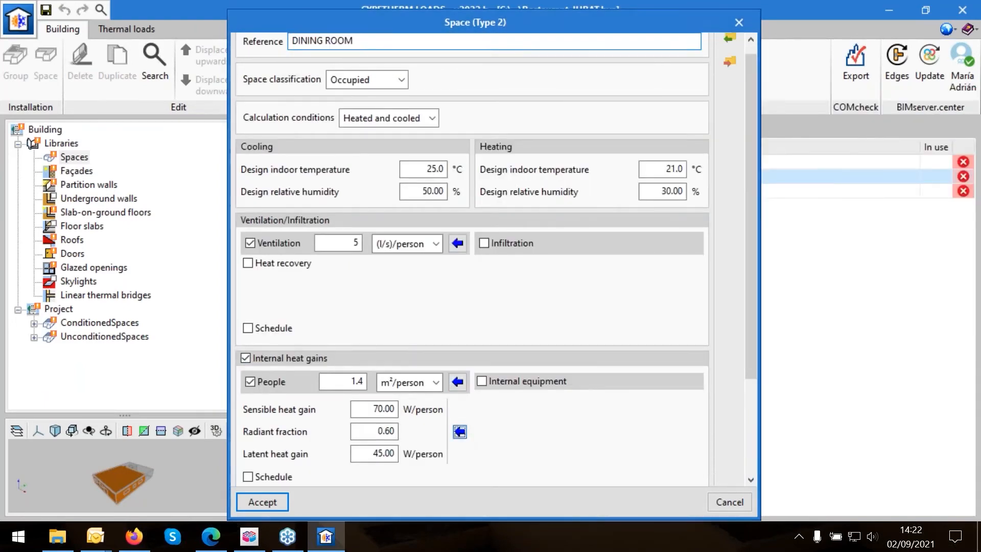
pyautogui.click(601, 77)
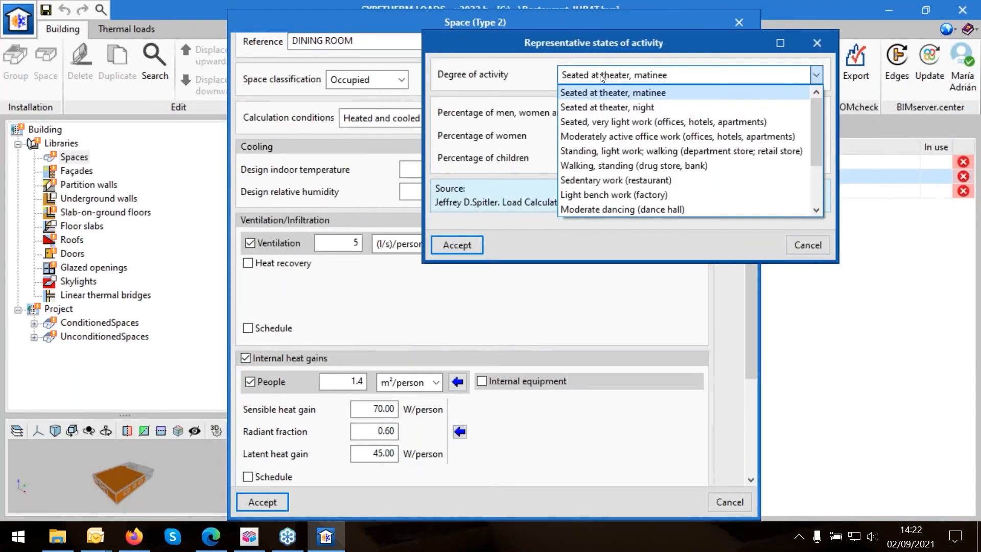
pyautogui.click(655, 182)
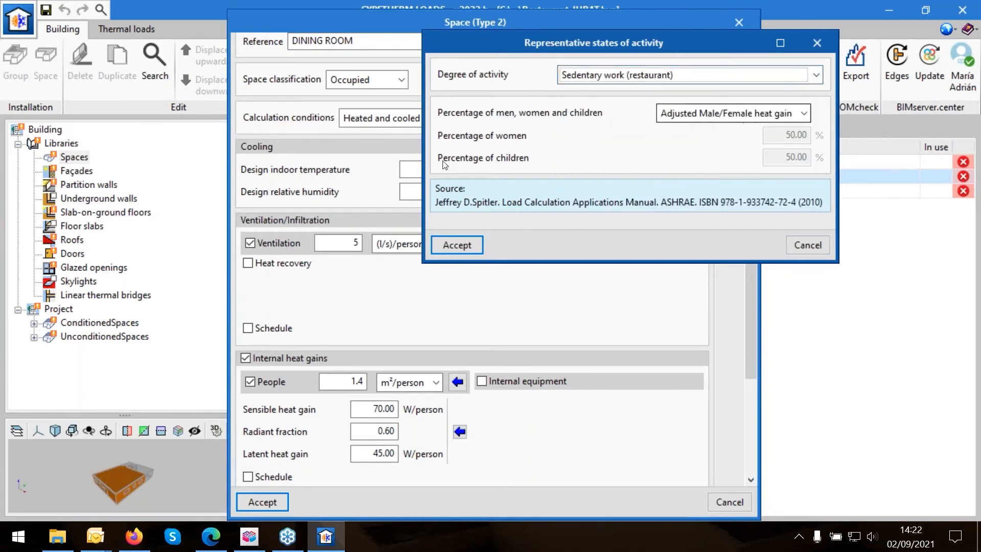
pyautogui.click(460, 246)
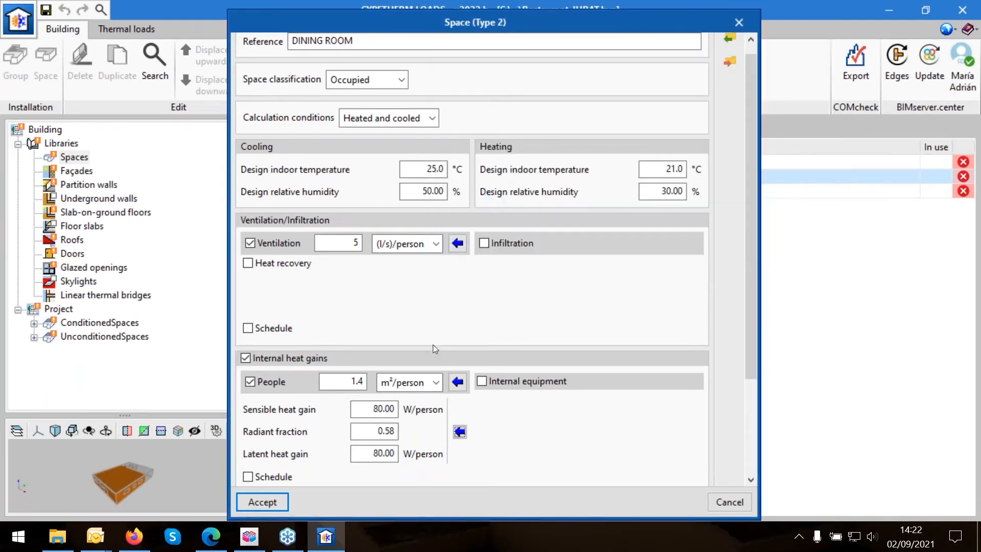
# Enable the dining room's internal equipment gains and import the recommended load factors for a Medium office load density
pyautogui.scroll(-1, 471, 363)
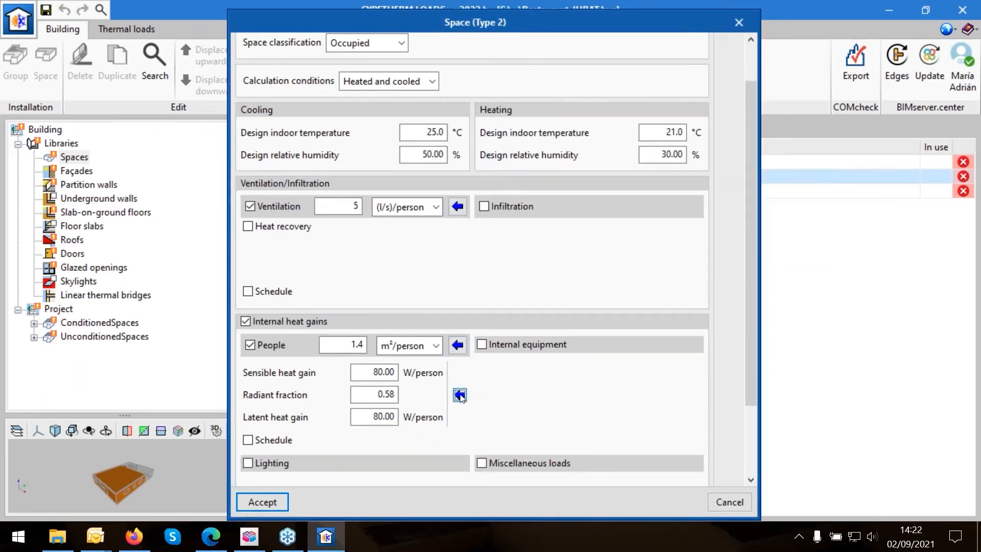
pyautogui.click(485, 346)
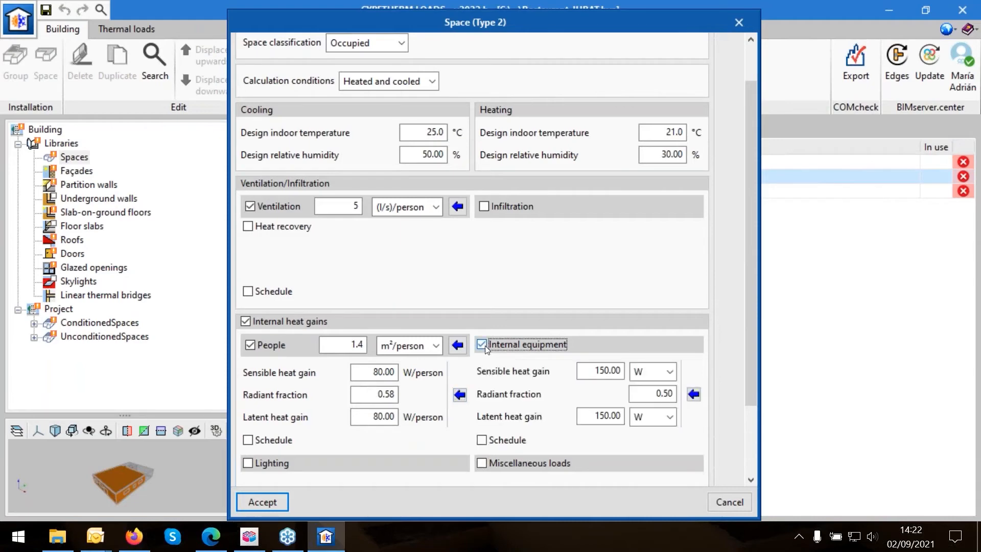
pyautogui.click(693, 394)
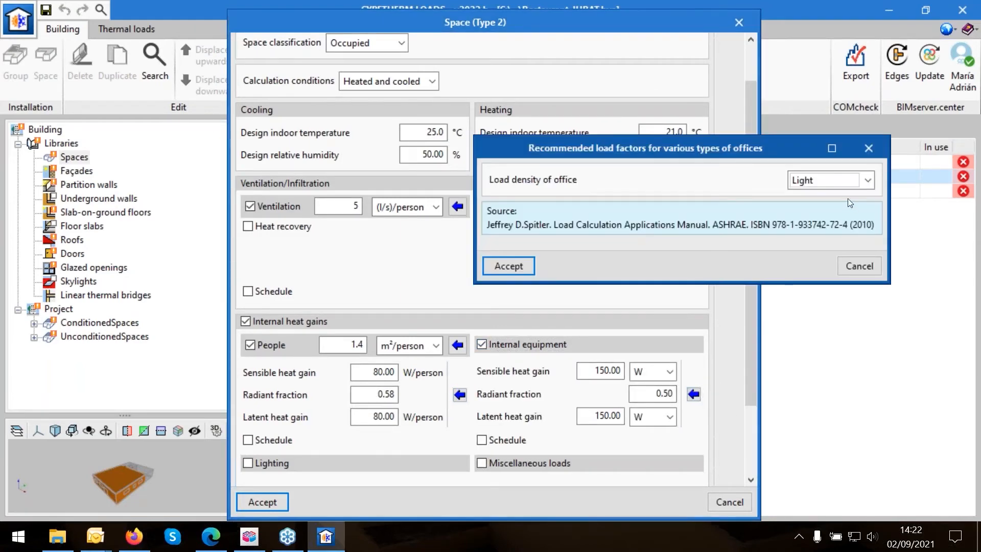
pyautogui.click(837, 185)
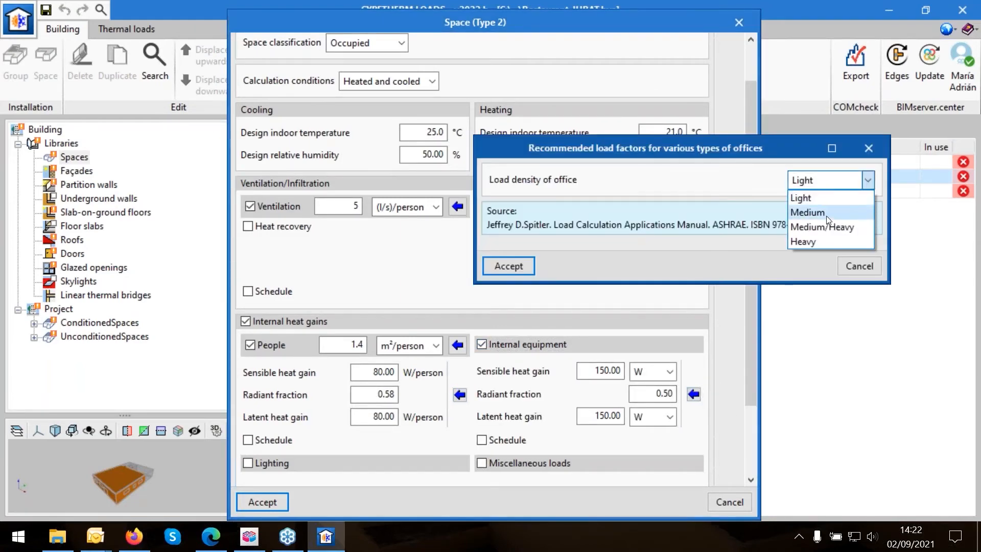
pyautogui.click(825, 209)
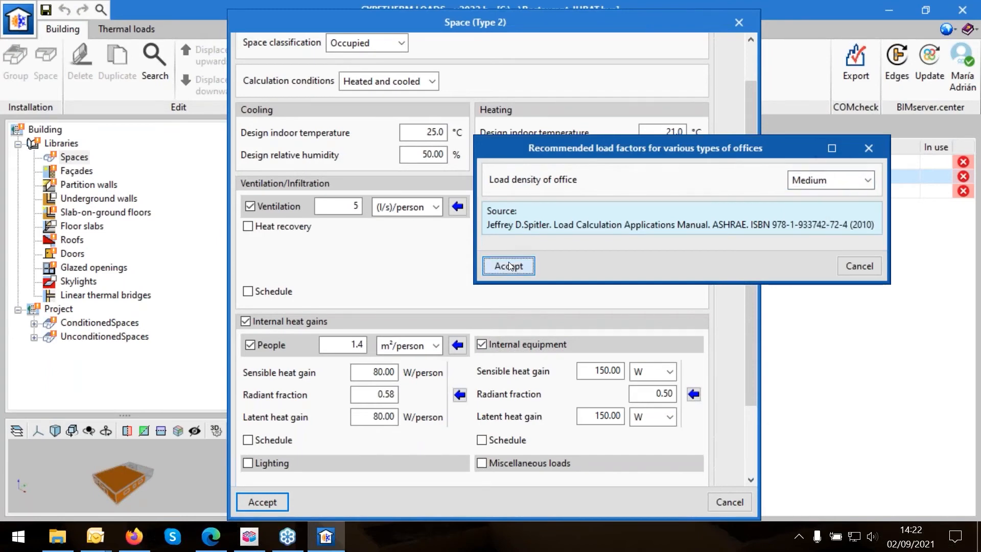
pyautogui.click(509, 263)
# Enable dining room lighting for Dining: Cafeteria/fast food with recessed fluorescent luminaires without lens, plus default miscellaneous loads, and accept the space type
pyautogui.scroll(-3, 628, 389)
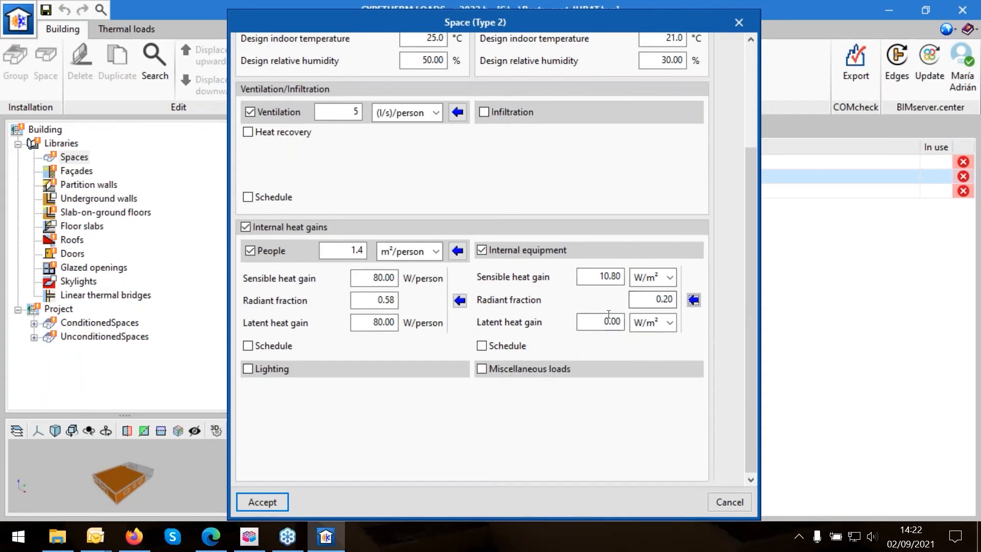
pyautogui.click(248, 369)
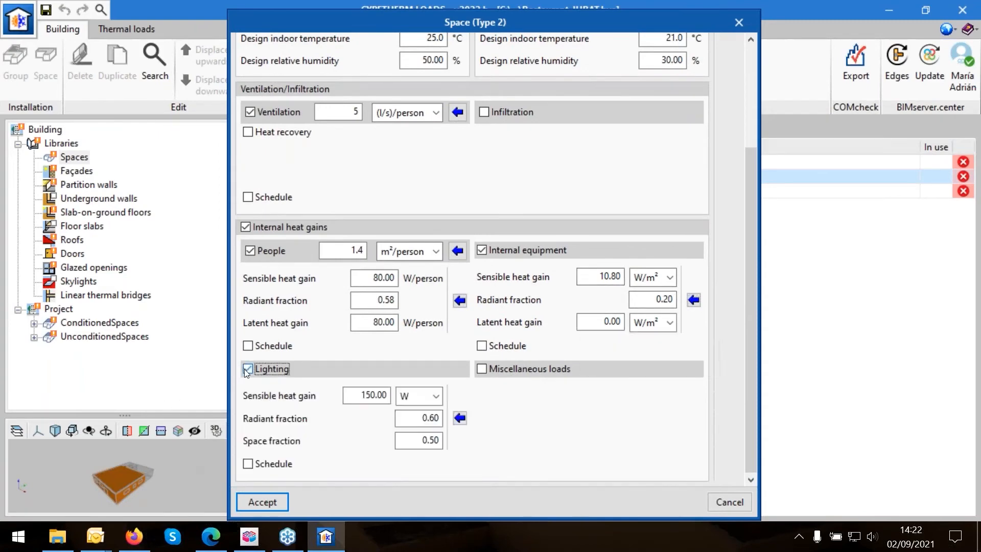
pyautogui.click(460, 419)
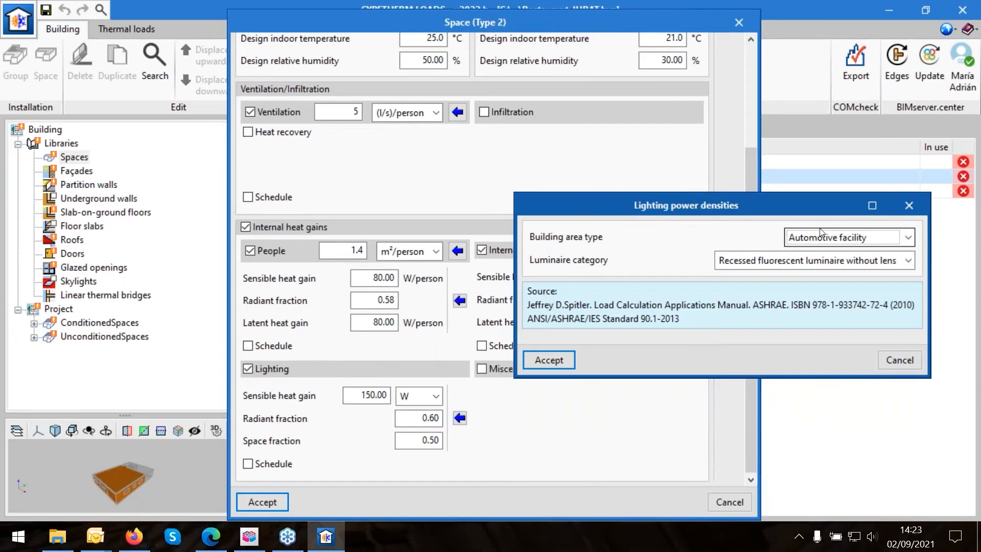
pyautogui.click(820, 228)
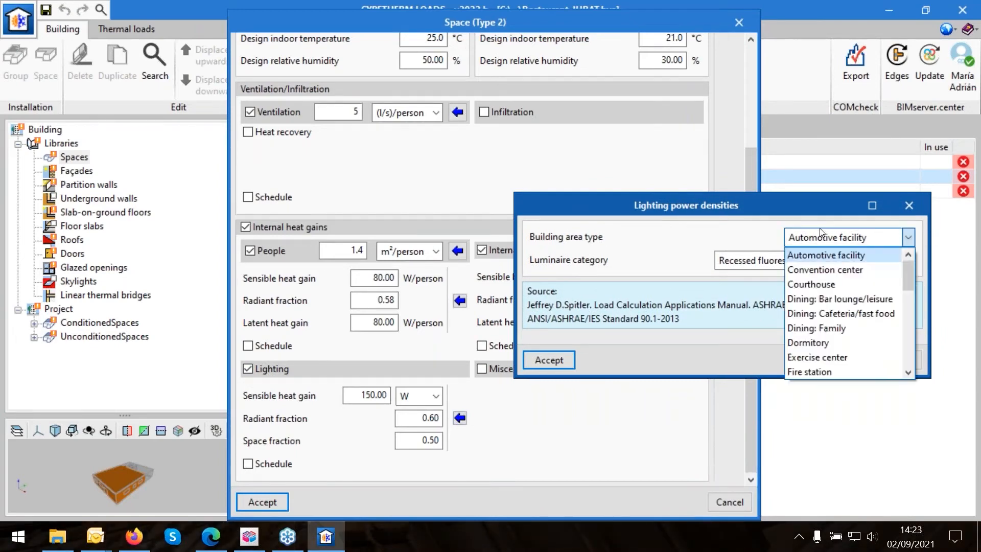
pyautogui.click(835, 307)
pyautogui.click(809, 261)
pyautogui.click(810, 261)
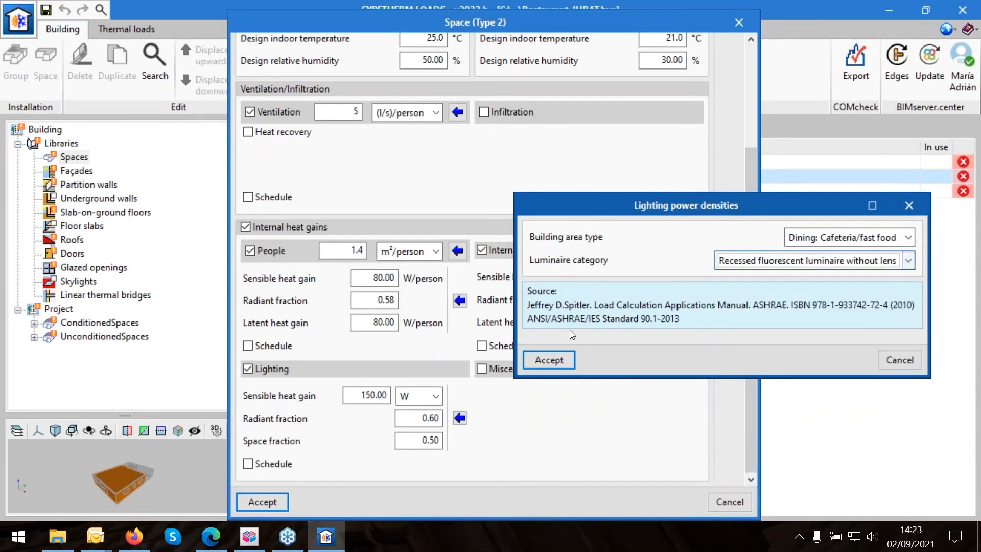
pyautogui.click(547, 361)
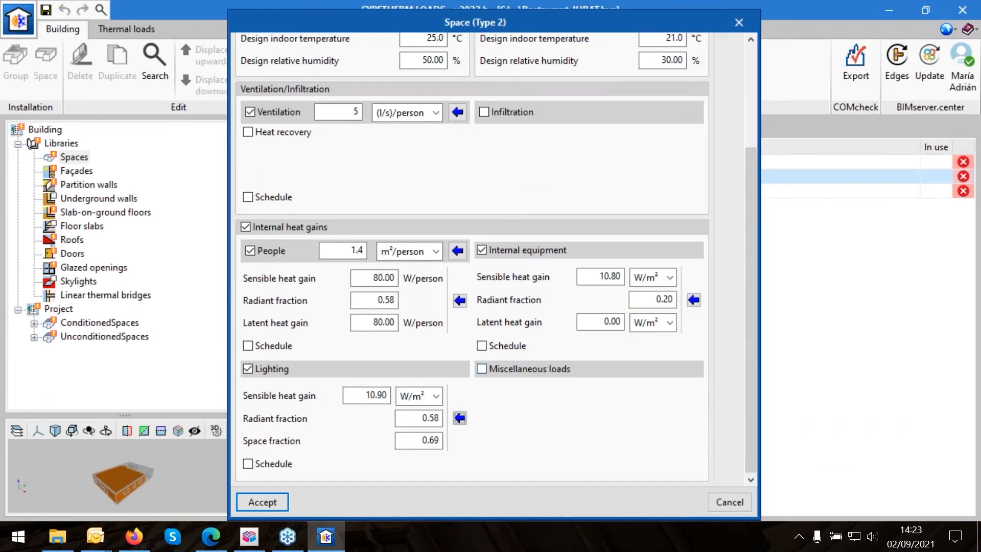
pyautogui.click(507, 368)
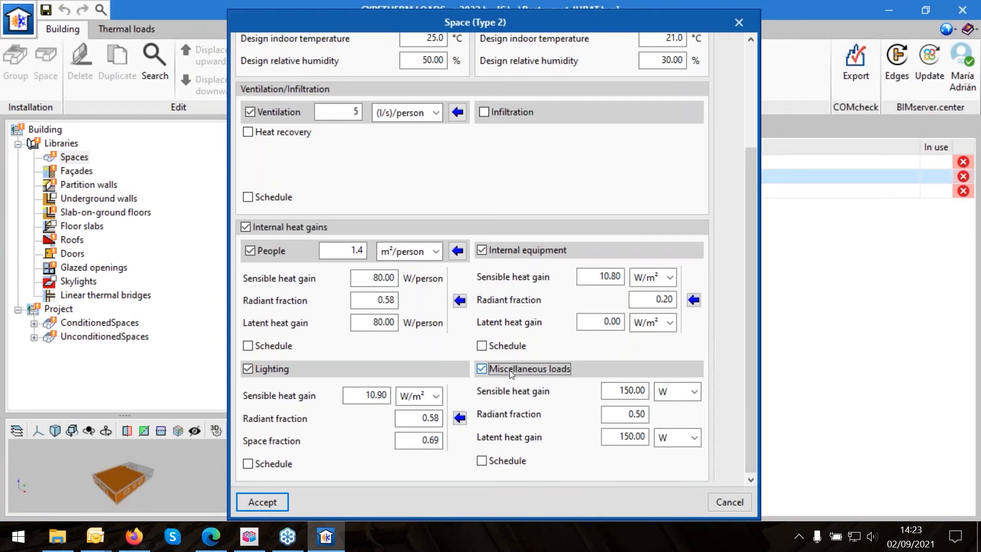
pyautogui.click(281, 502)
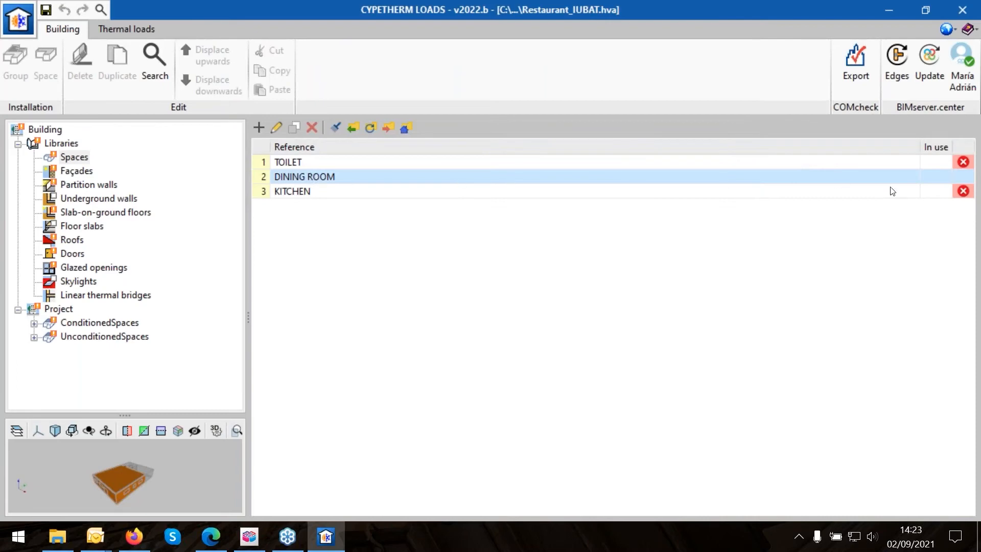
# Classify the TOILET space type as Non-habitable, keeping the calculated losses reduction factor and completely airtight setting, and accept it
pyautogui.click(302, 162)
pyautogui.click(275, 127)
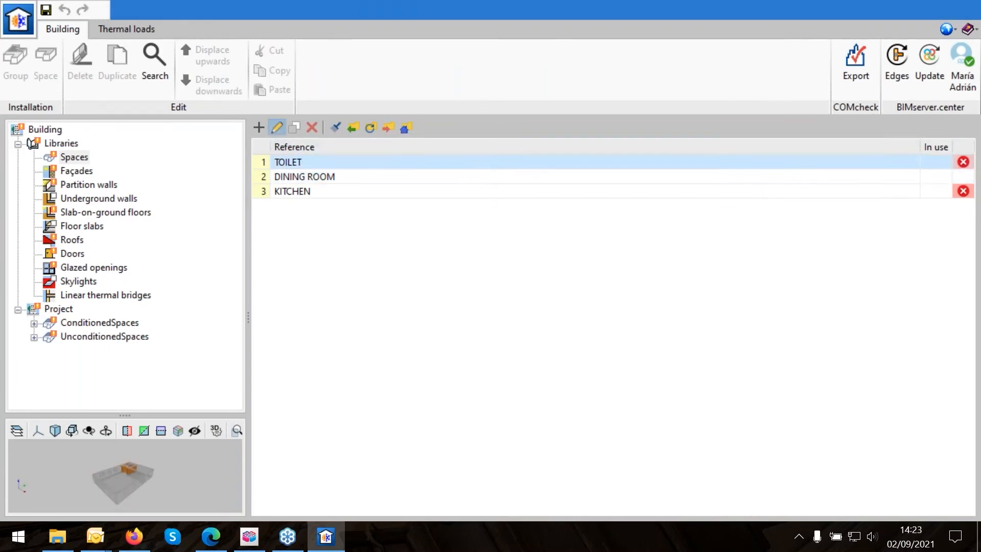
pyautogui.click(365, 92)
pyautogui.click(345, 122)
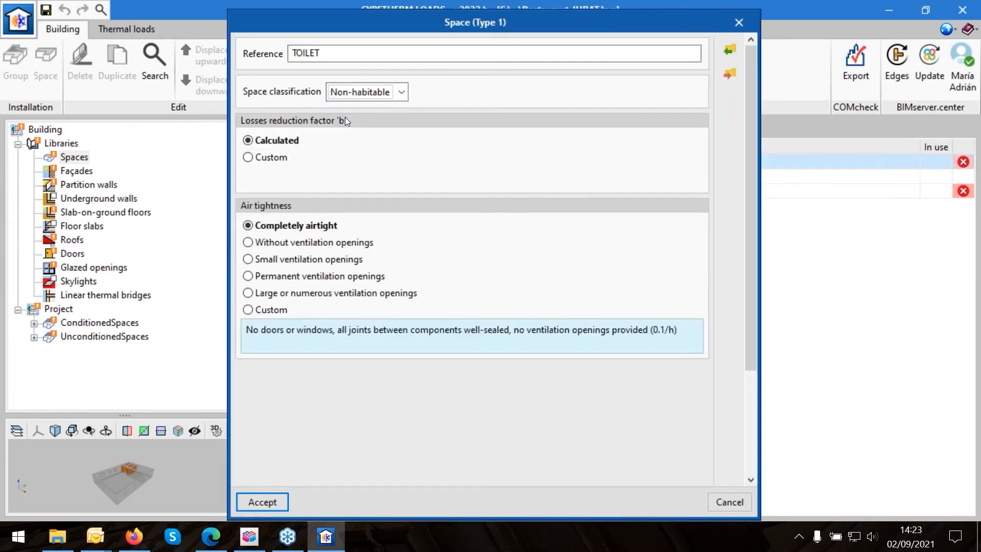
pyautogui.click(250, 499)
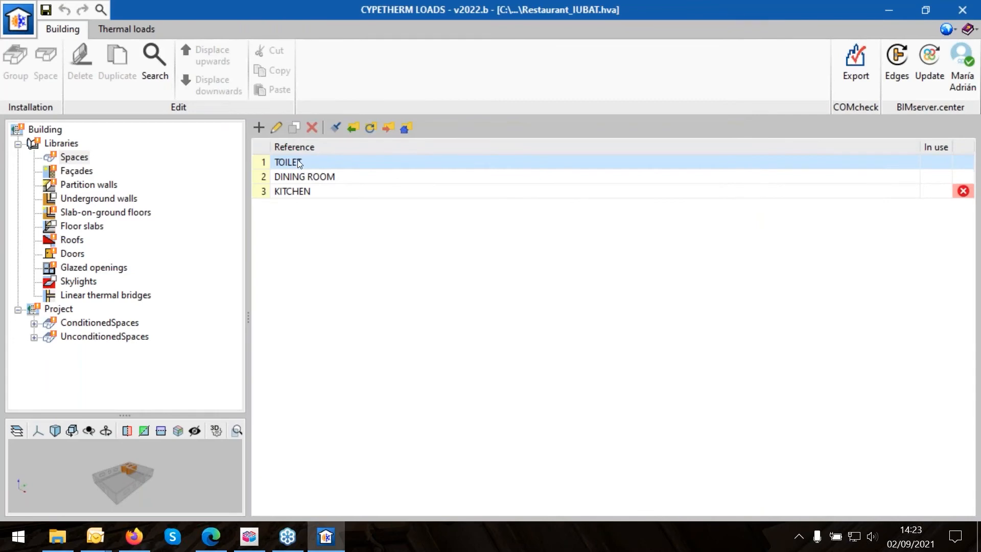
pyautogui.click(307, 180)
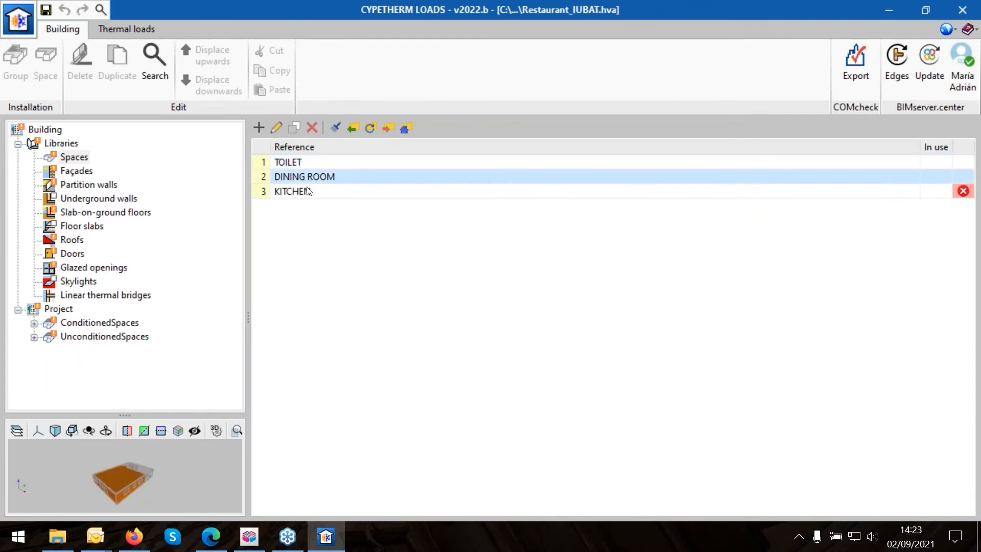
pyautogui.click(308, 194)
pyautogui.click(275, 127)
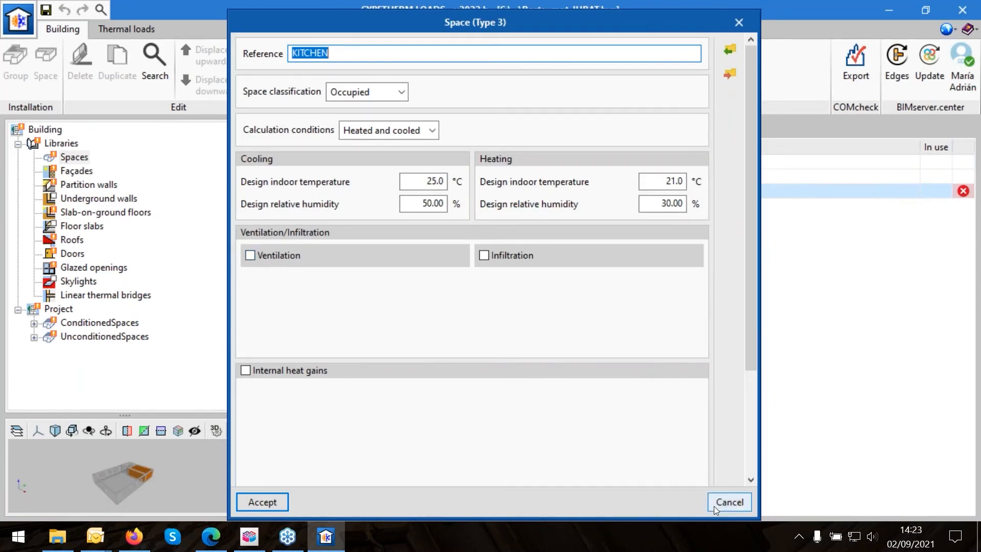
pyautogui.click(729, 503)
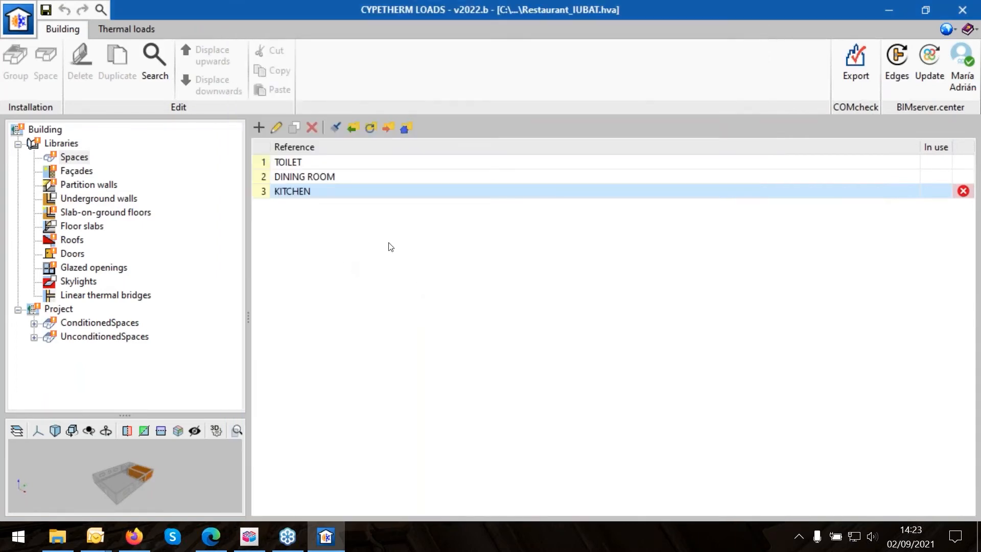
# Assign the DINING ROOM space type's properties to the KITCHEN space type as well and accept the assignment
pyautogui.click(317, 177)
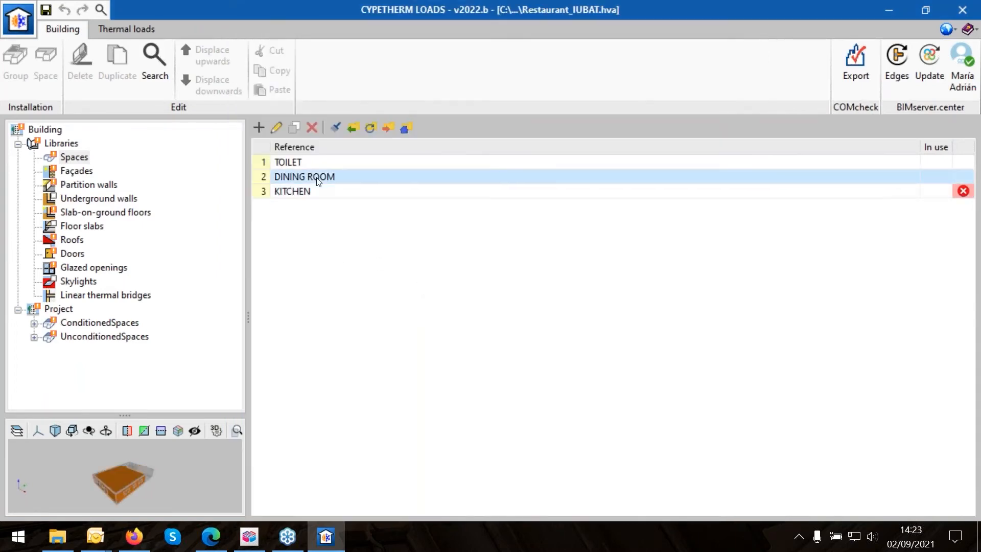
pyautogui.click(335, 127)
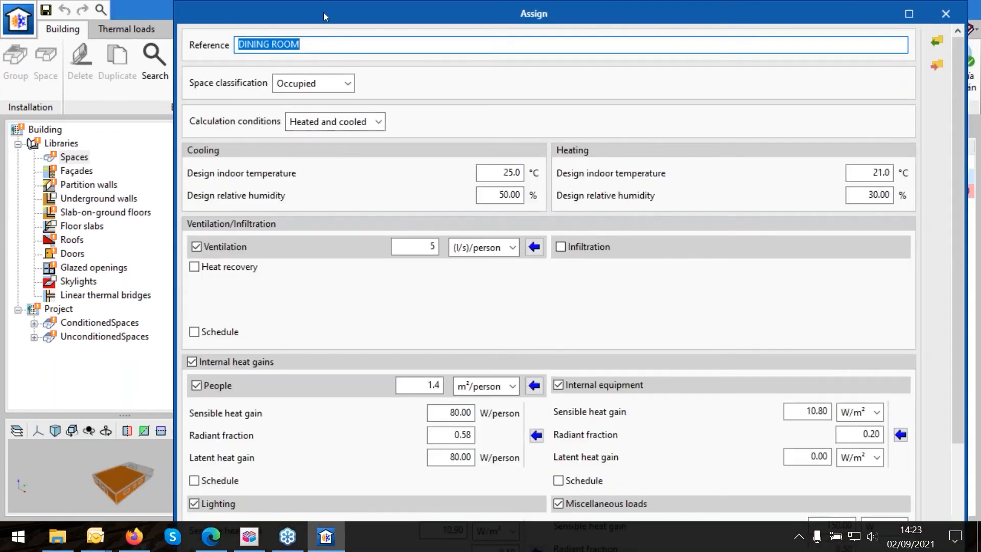
pyautogui.moveTo(325, 12); pyautogui.dragTo(292, 27)
pyautogui.scroll(-2, 347, 170)
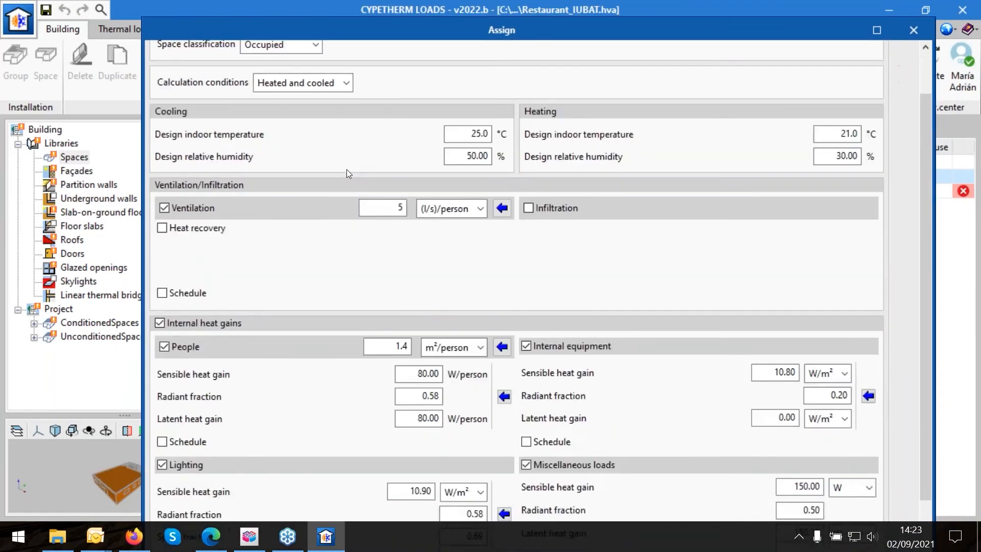
pyautogui.scroll(2, 333, 230)
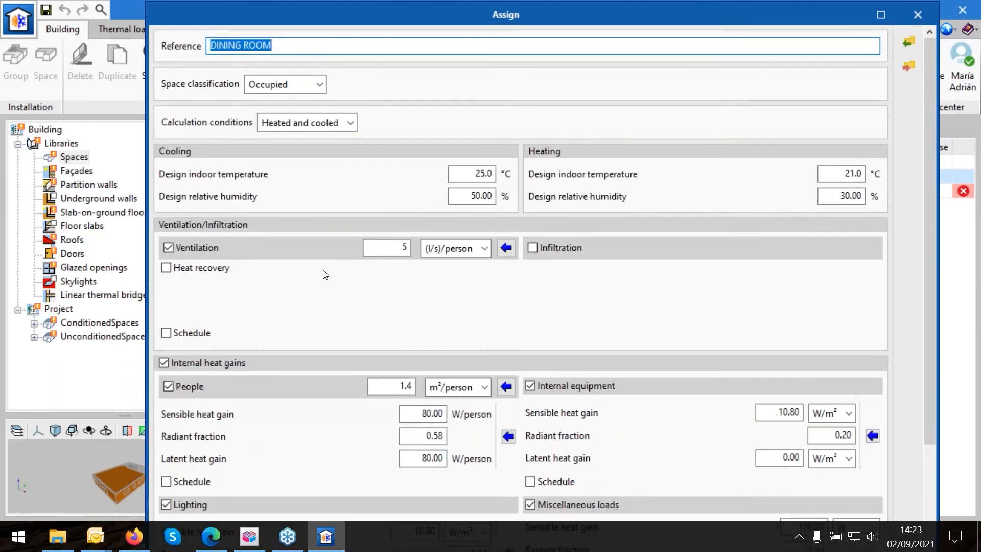
pyautogui.scroll(-3, 320, 329)
pyautogui.moveTo(317, 22); pyautogui.dragTo(320, 8)
pyautogui.scroll(-3, 252, 375)
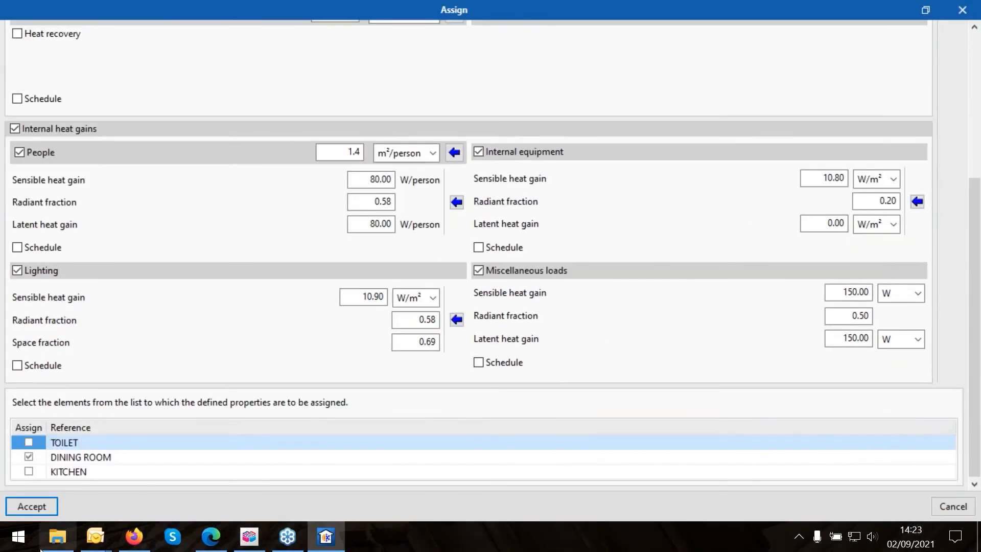
pyautogui.click(29, 471)
pyautogui.click(31, 506)
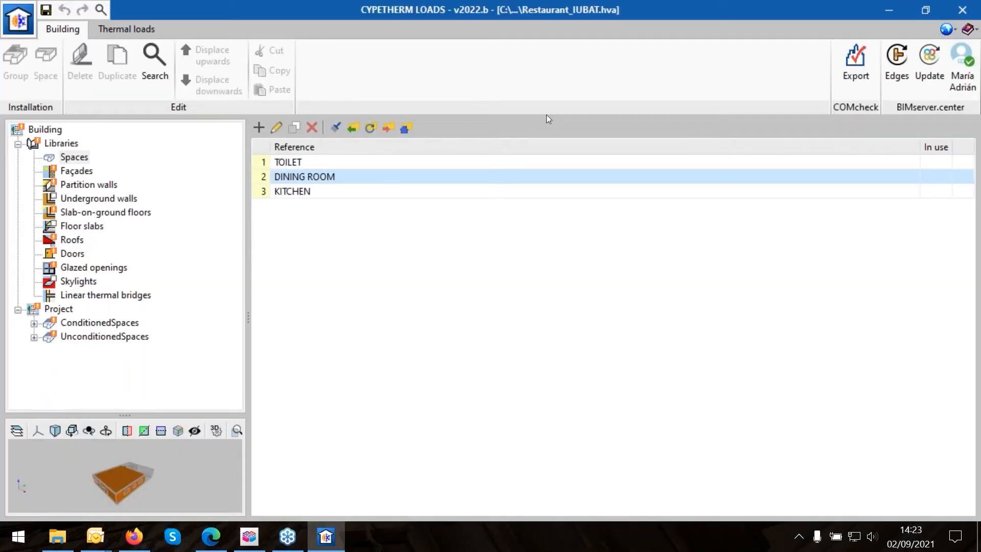
pyautogui.click(295, 192)
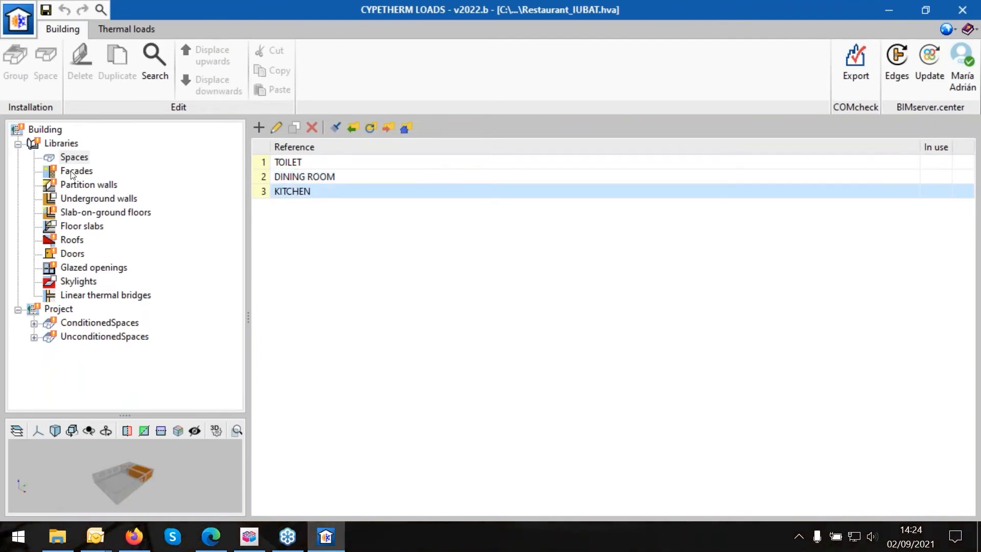
# Define façade WALL-1 from the representative brick wall 13, Brick, insulation board, sheathing, batt insulation, gyp board, and accept it
pyautogui.click(72, 174)
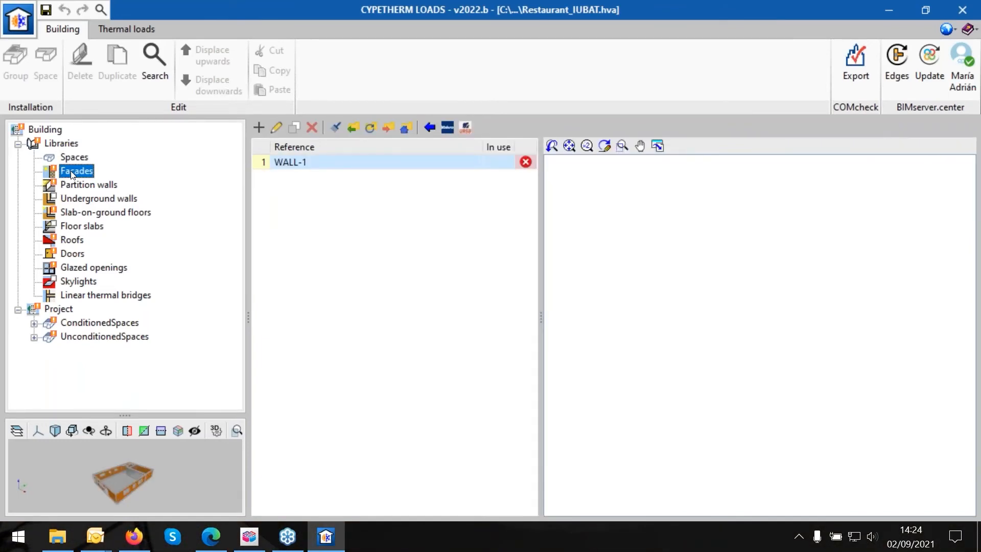
pyautogui.click(277, 127)
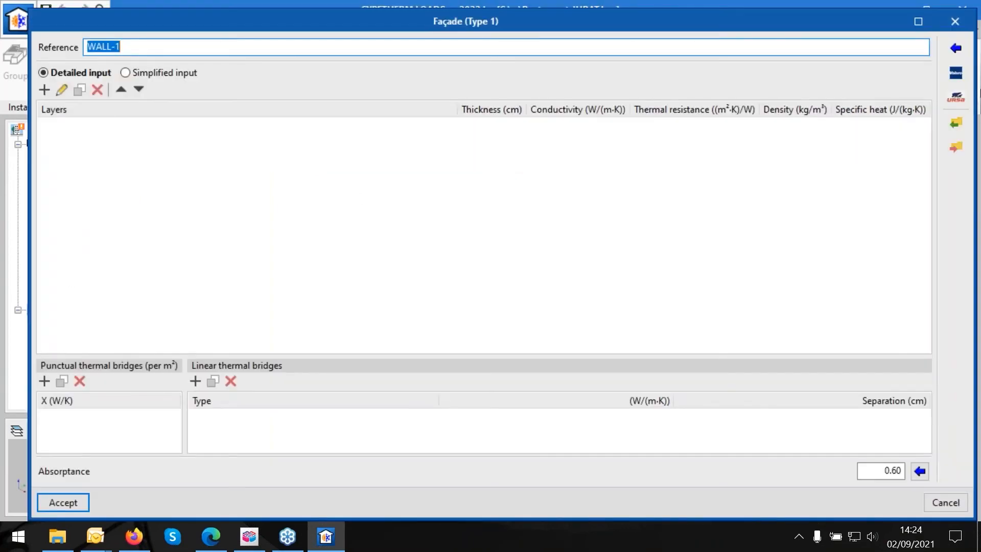
pyautogui.click(956, 48)
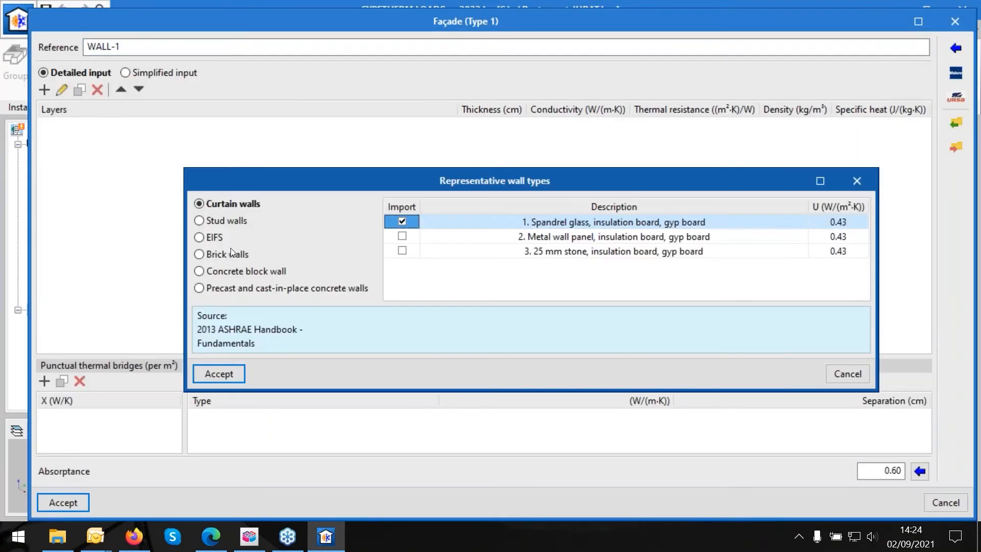
pyautogui.click(212, 256)
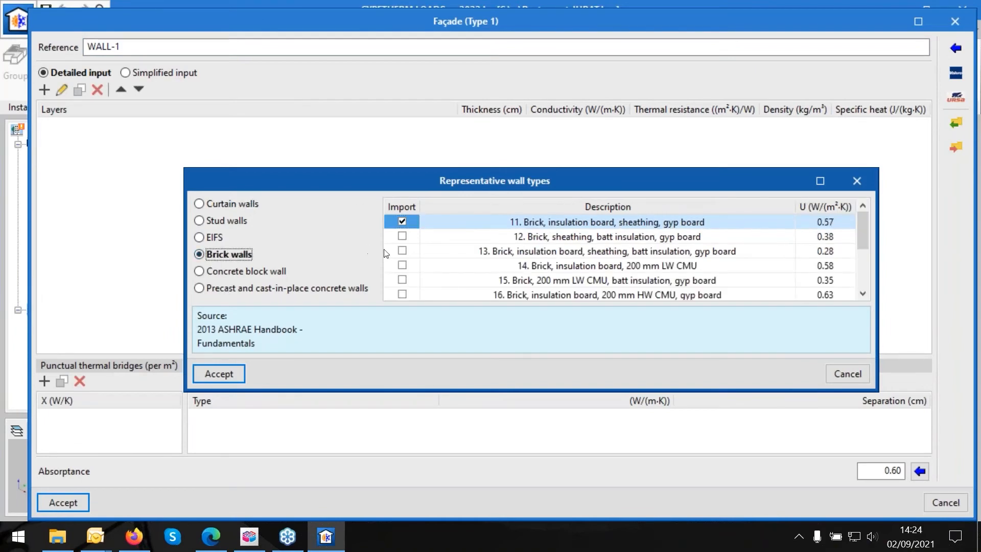
pyautogui.click(403, 251)
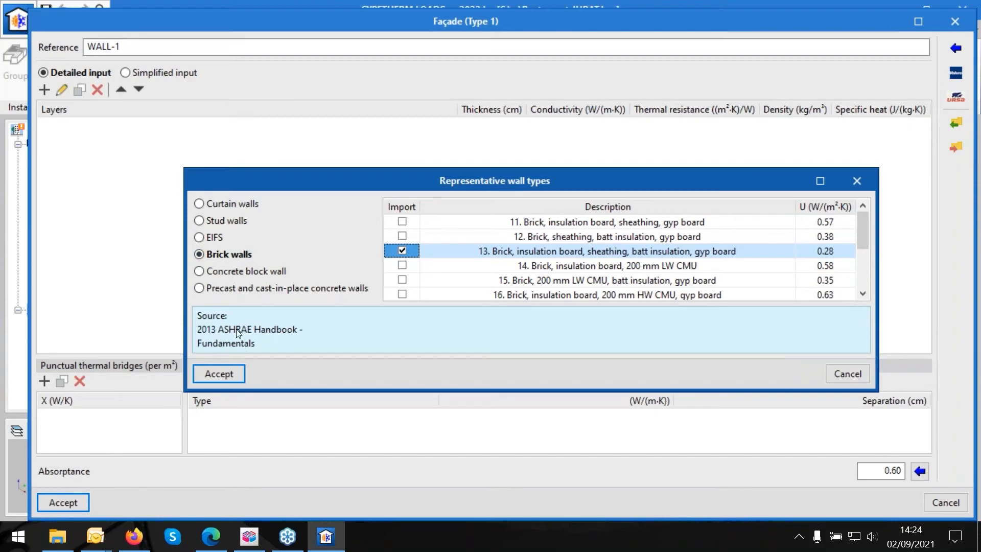
pyautogui.click(214, 373)
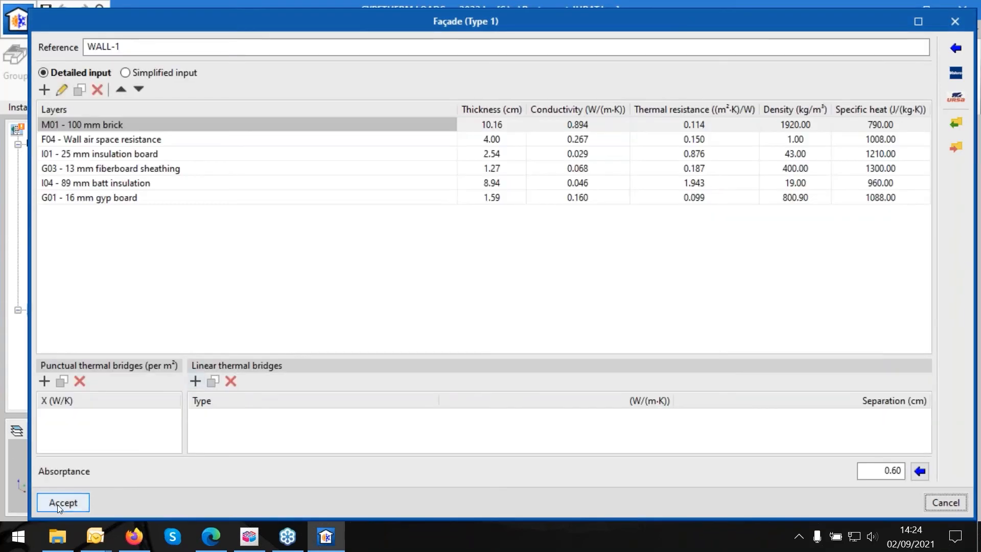
pyautogui.click(57, 503)
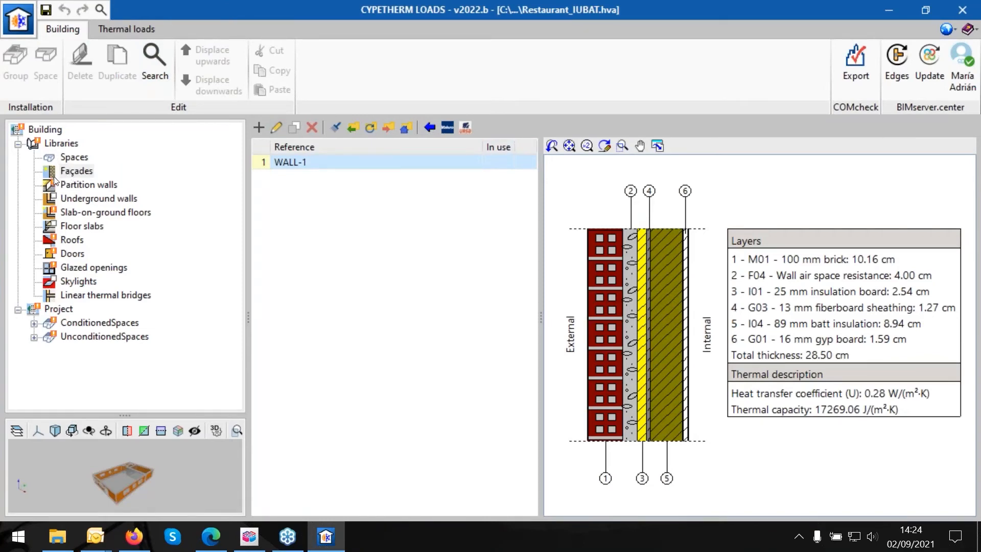
# Give partition wall PARTITION-1 a single layer of the representative masonry material M01 - 100 mm brick and accept it
pyautogui.click(66, 186)
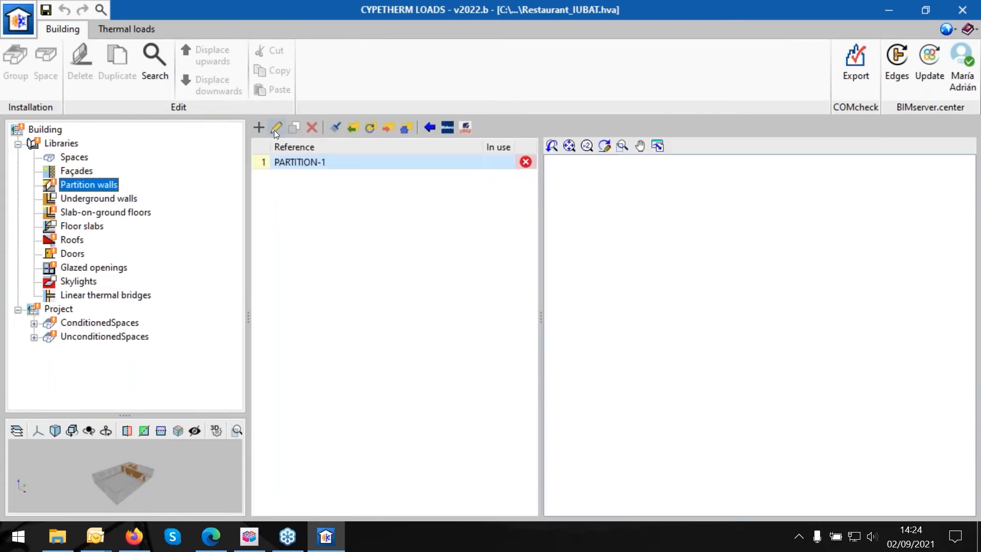
pyautogui.click(276, 128)
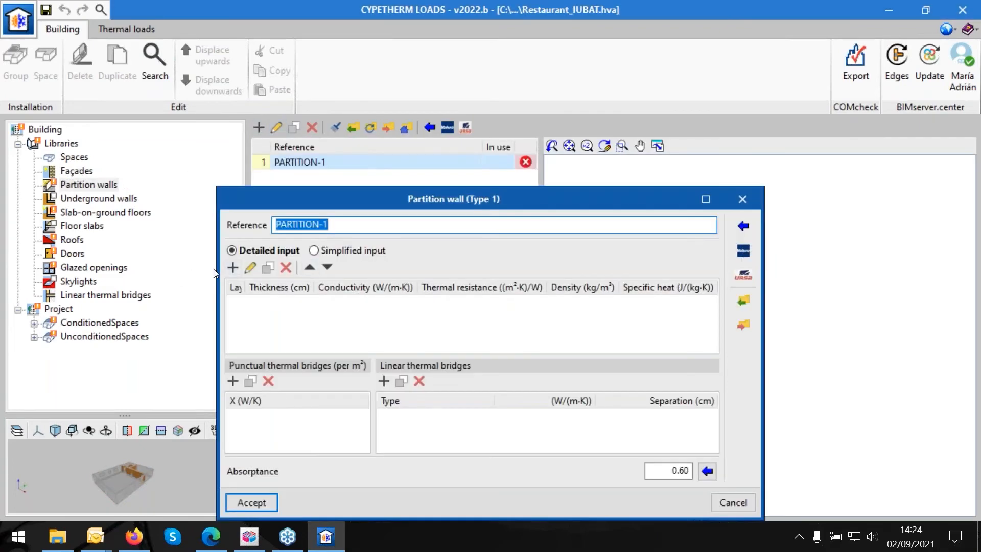
pyautogui.click(232, 268)
pyautogui.click(646, 427)
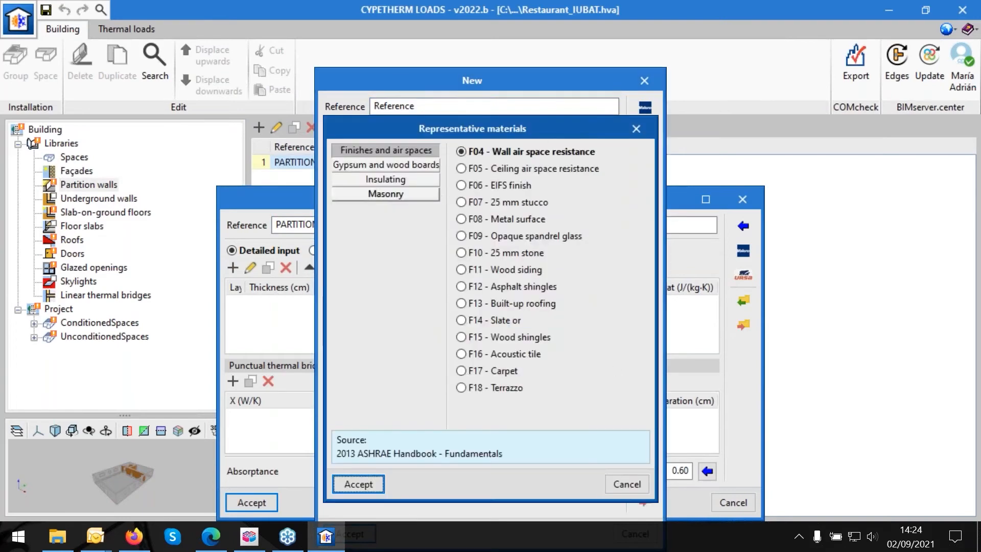
pyautogui.click(385, 193)
pyautogui.click(360, 483)
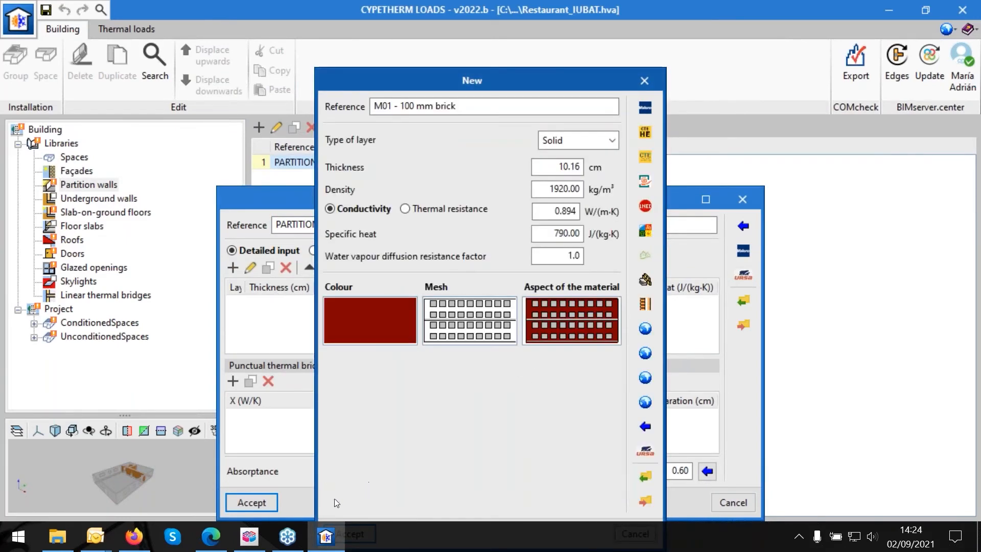
pyautogui.moveTo(441, 77); pyautogui.dragTo(455, 40)
pyautogui.click(364, 508)
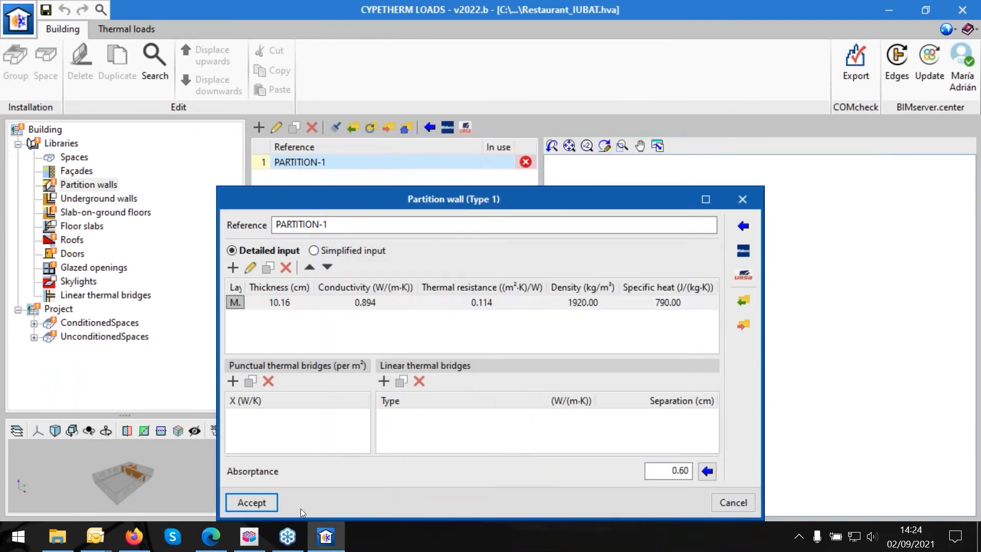
pyautogui.click(266, 506)
# Add a layer to slab-on-ground floor SCREED-1 using the EN ISO 10456 material Concrete, Medium density (density 1800)
pyautogui.click(117, 198)
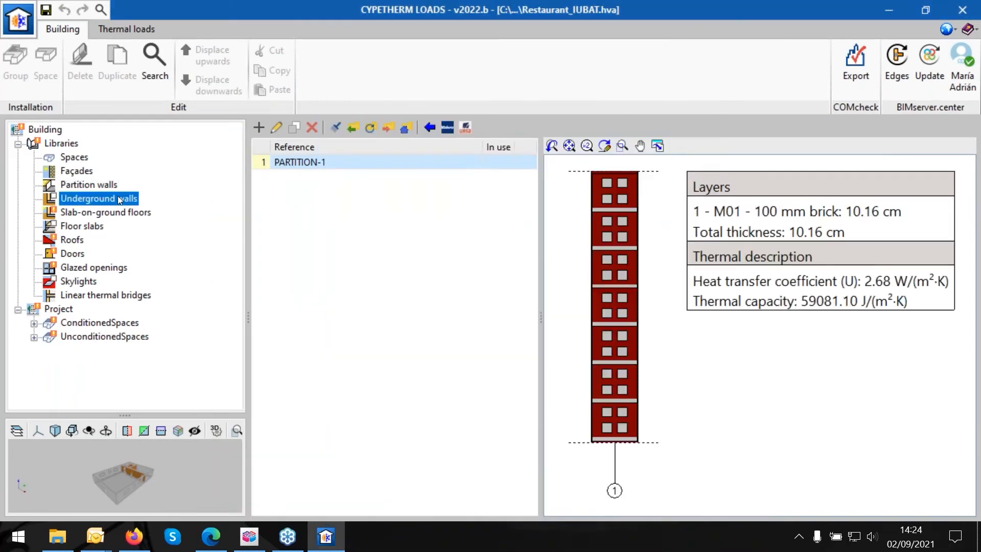
pyautogui.click(108, 212)
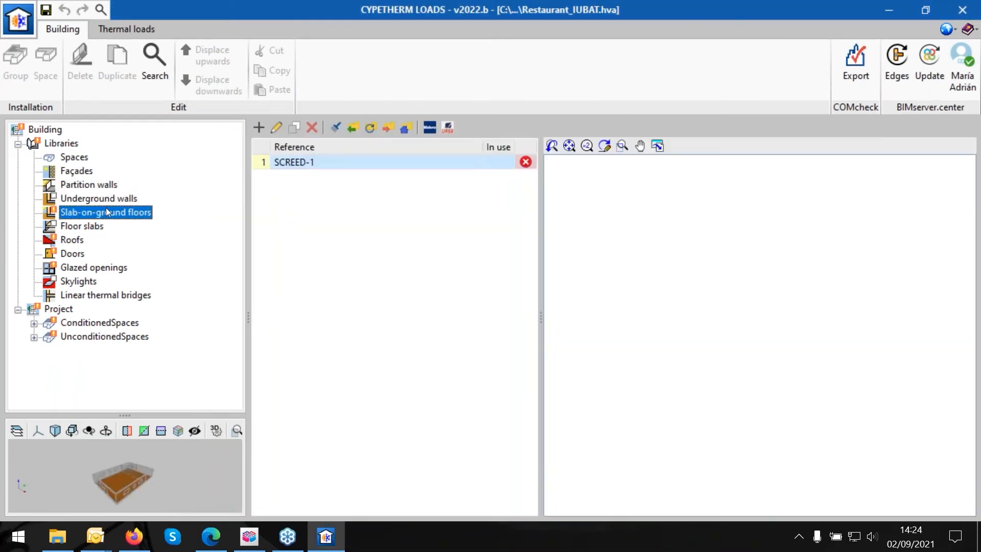
pyautogui.click(276, 128)
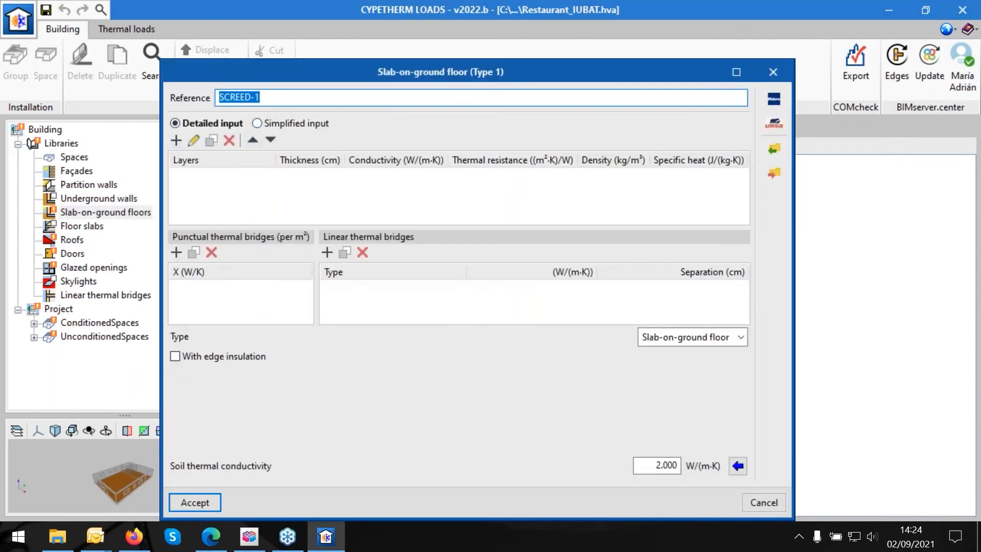
pyautogui.moveTo(266, 78); pyautogui.dragTo(294, 54)
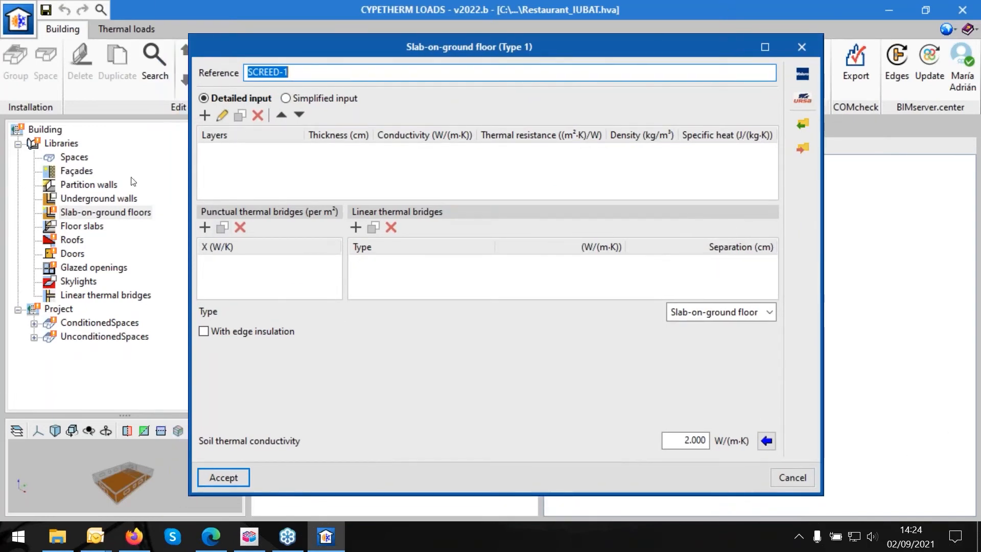
pyautogui.click(205, 115)
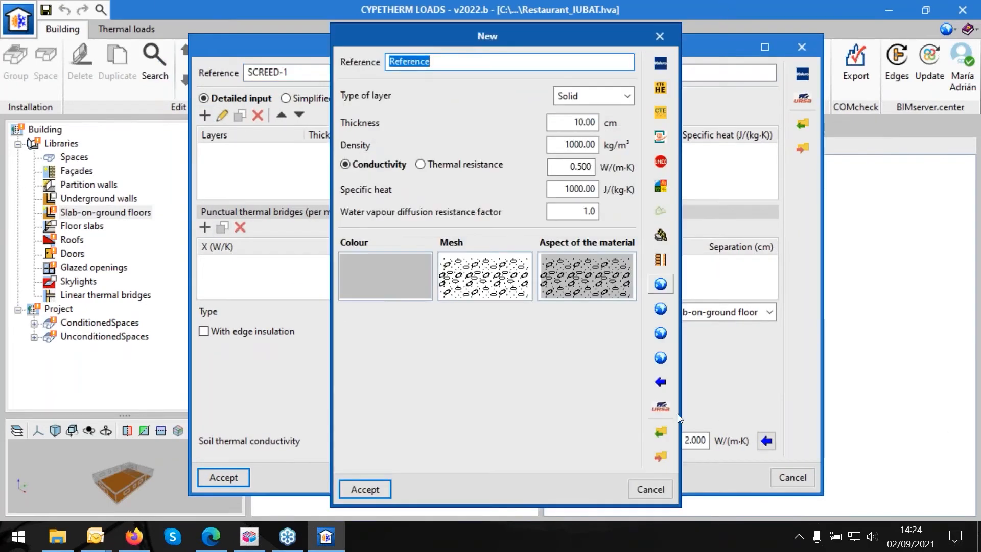
pyautogui.click(660, 382)
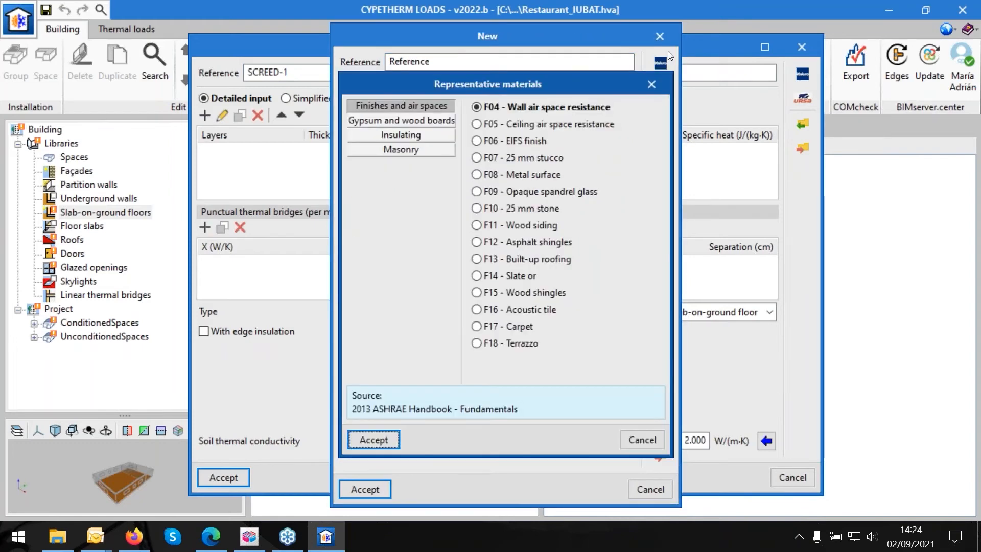
pyautogui.click(658, 81)
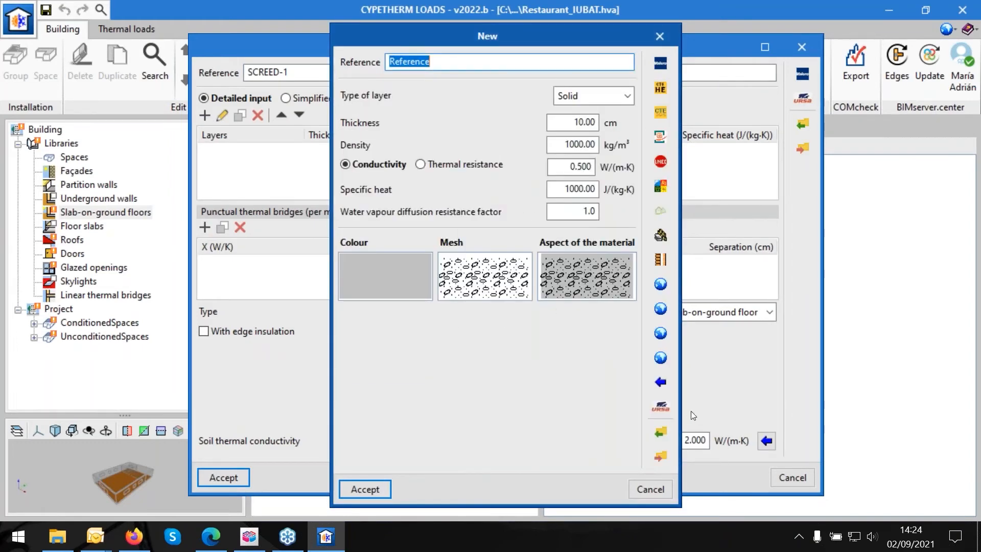
pyautogui.click(660, 359)
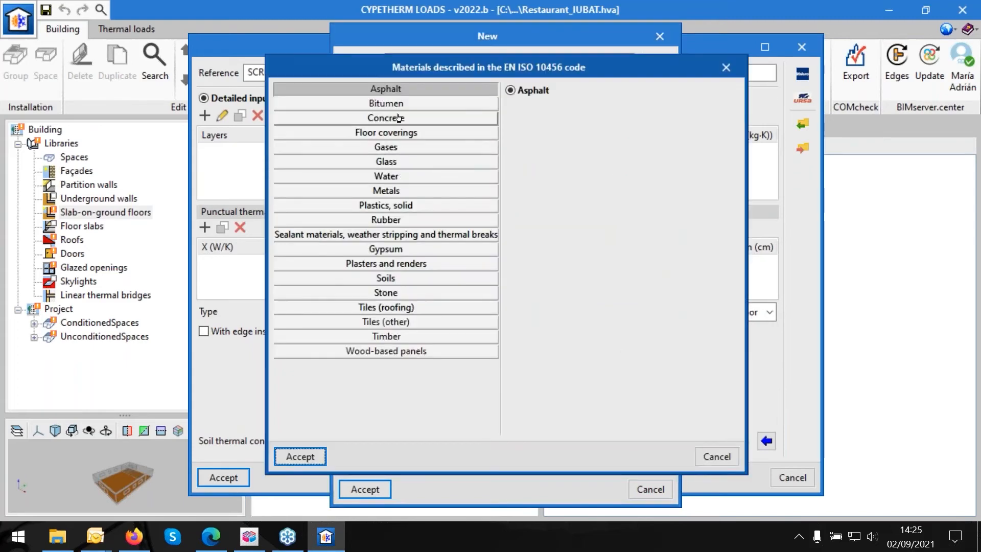
pyautogui.click(398, 117)
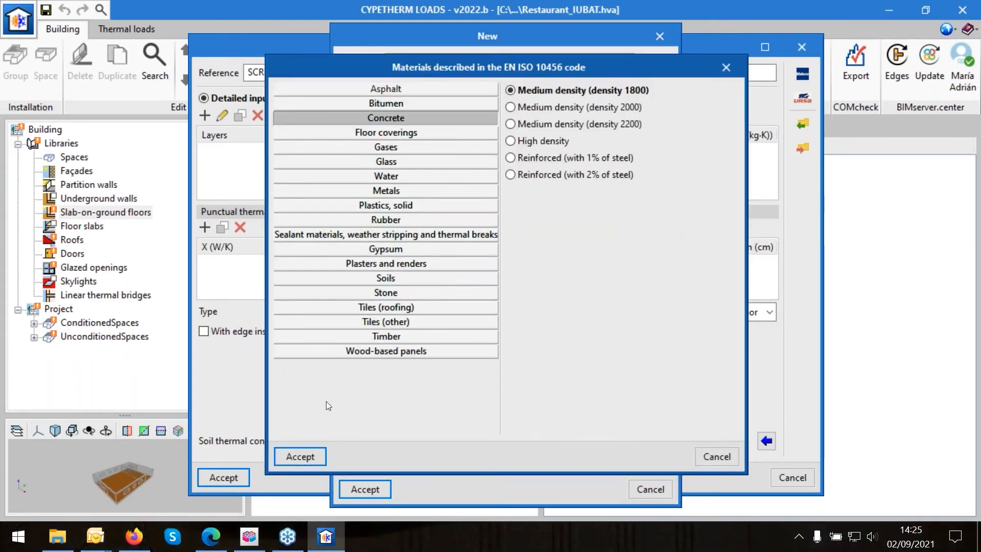
pyautogui.click(317, 447)
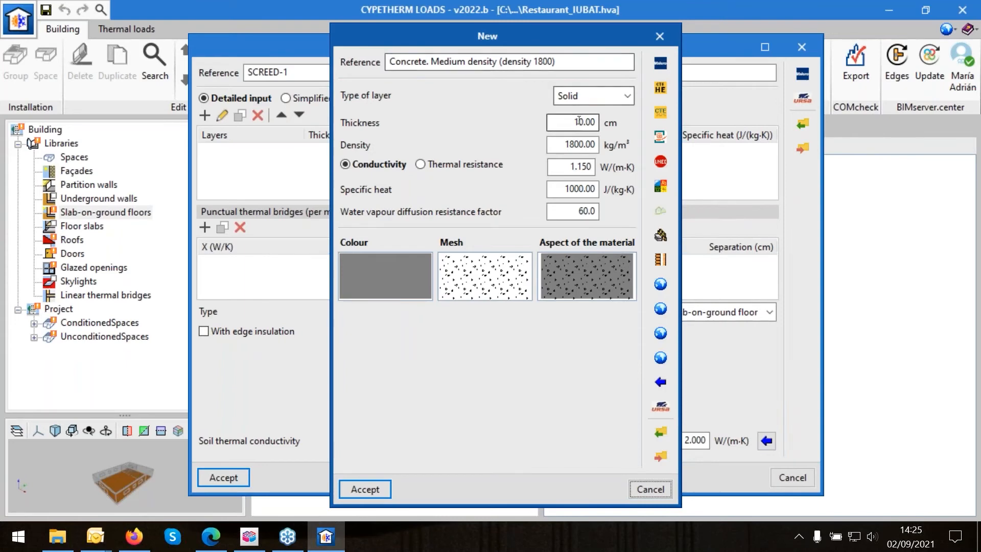
# Set the concrete layer's thickness to 30 cm, then accept the layer and the slab-on-ground floor
pyautogui.moveTo(595, 122); pyautogui.dragTo(543, 129)
pyautogui.write('30')
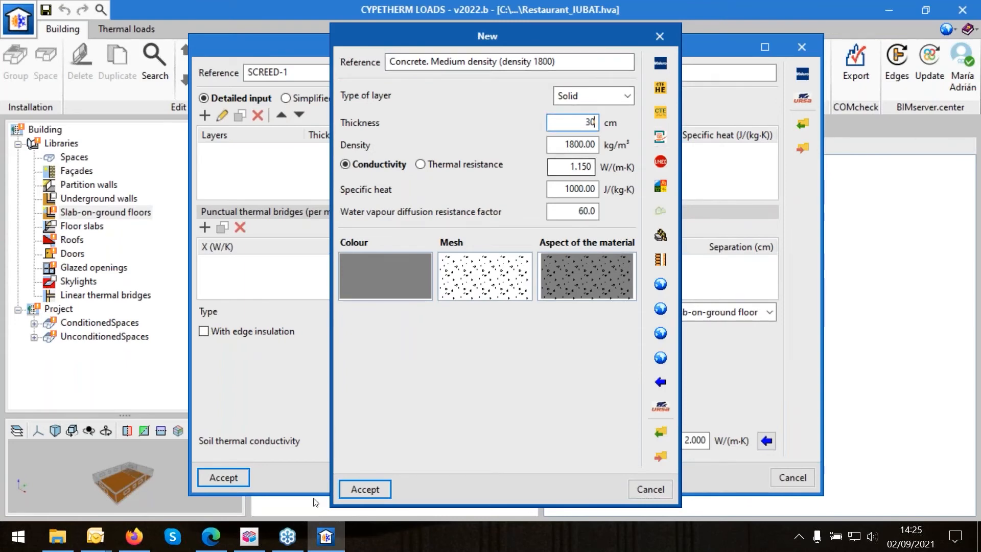
pyautogui.click(357, 488)
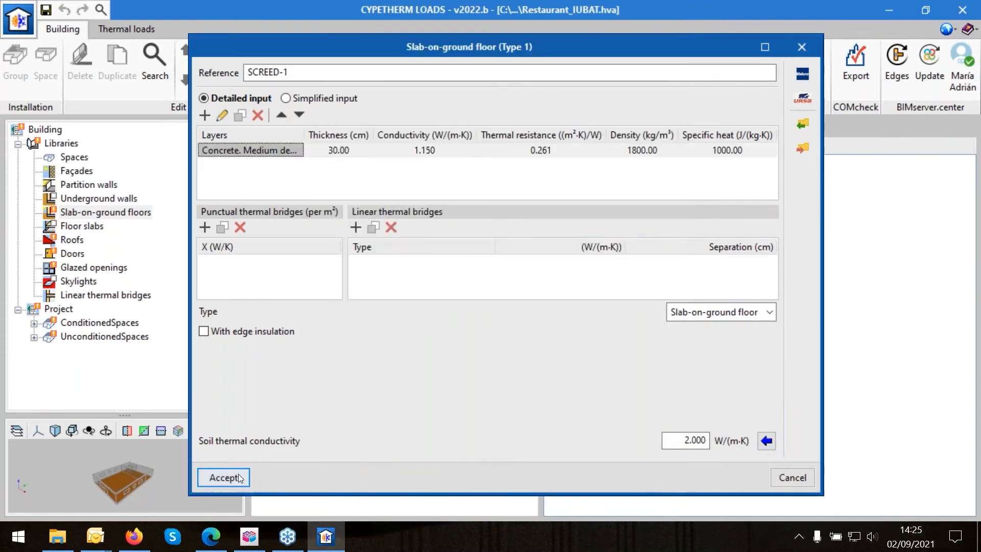
pyautogui.click(238, 474)
pyautogui.click(79, 227)
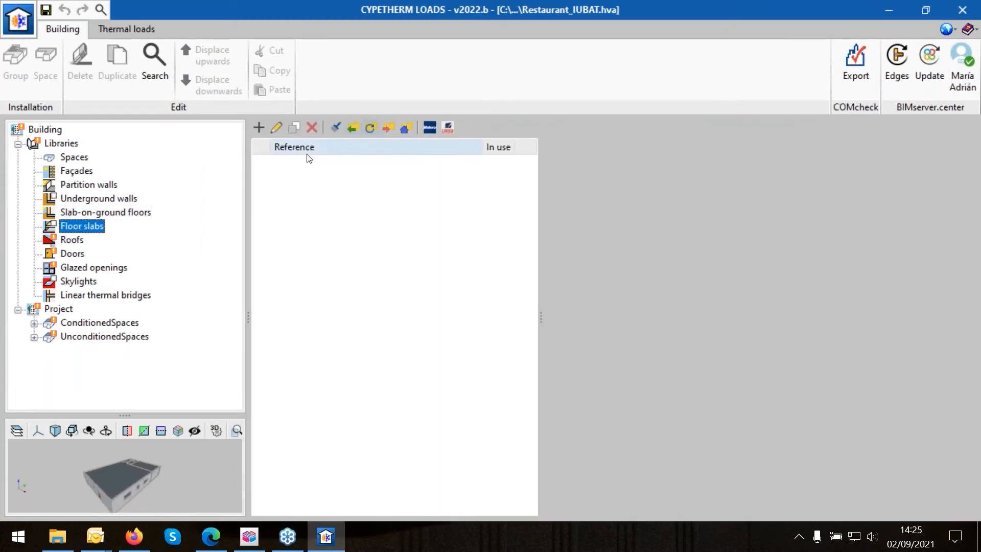
# Define roof ROOF-1 from representative concrete roof 14, Membrane, sheathing, insulation board and 100 mm lightweight concrete, and accept it
pyautogui.click(74, 239)
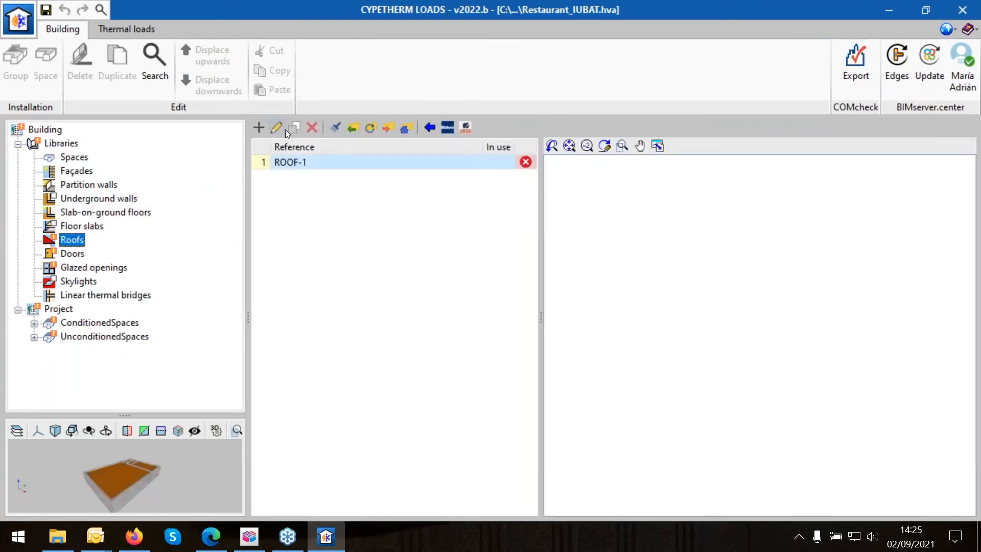
pyautogui.click(277, 129)
pyautogui.click(899, 130)
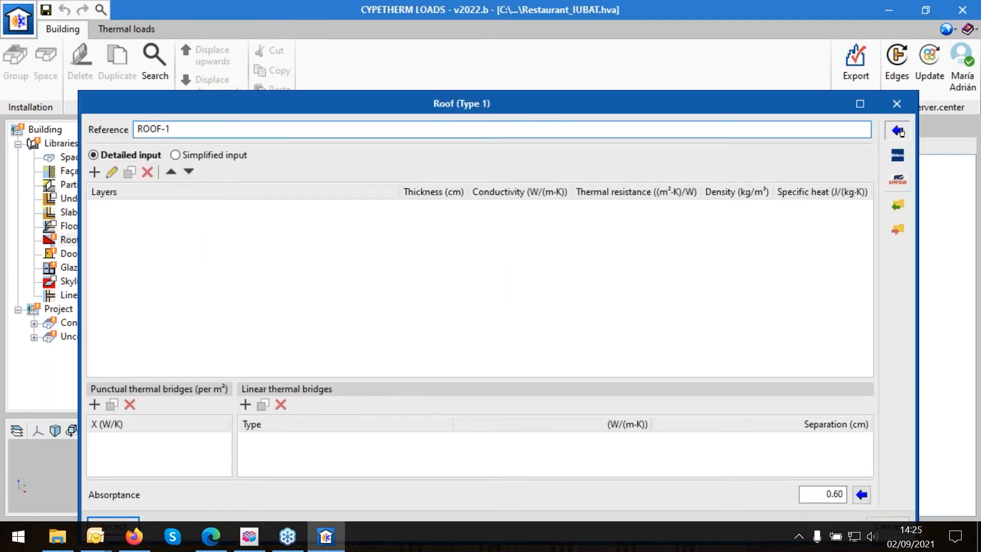
pyautogui.click(508, 364)
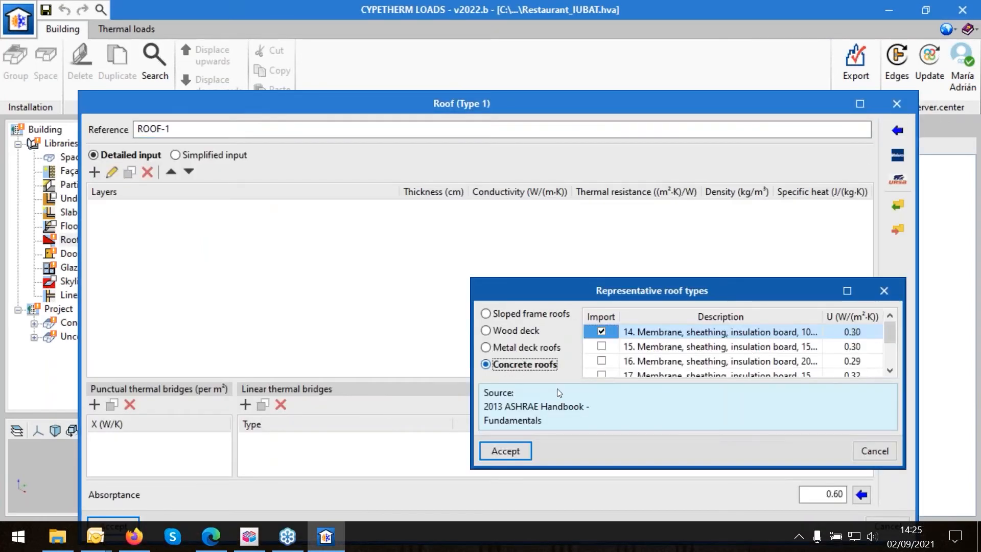
pyautogui.click(518, 451)
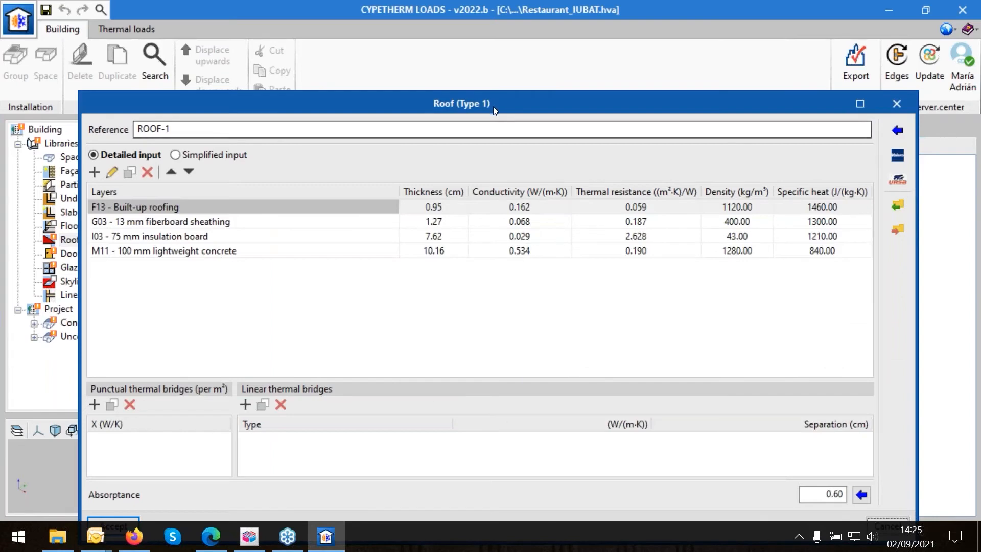
pyautogui.moveTo(494, 107); pyautogui.dragTo(516, 58)
pyautogui.click(121, 481)
# Assign a heat transfer coefficient of 2 W/(m²·K) to both door types, DOOR SIMPLE and DOOR DOUBLE
pyautogui.click(79, 253)
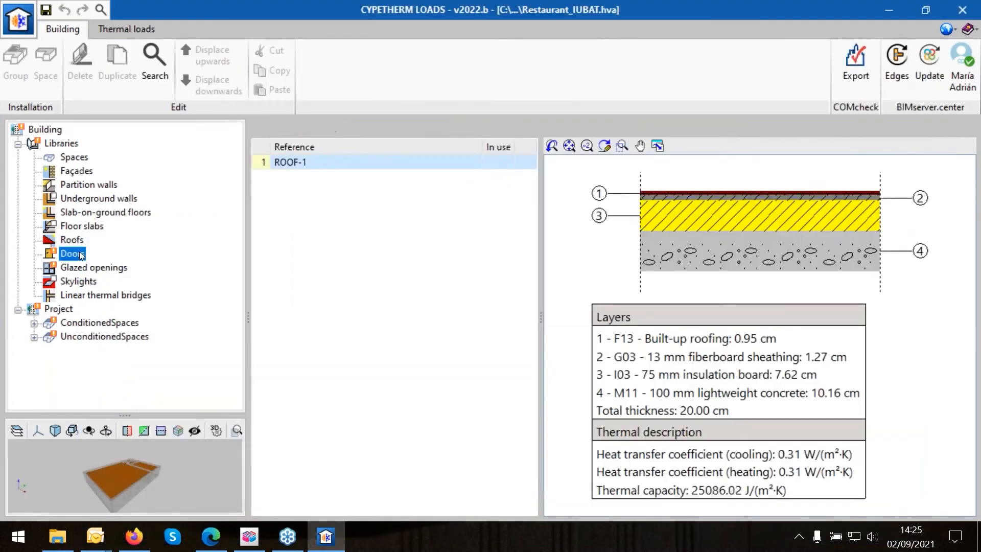
pyautogui.click(275, 130)
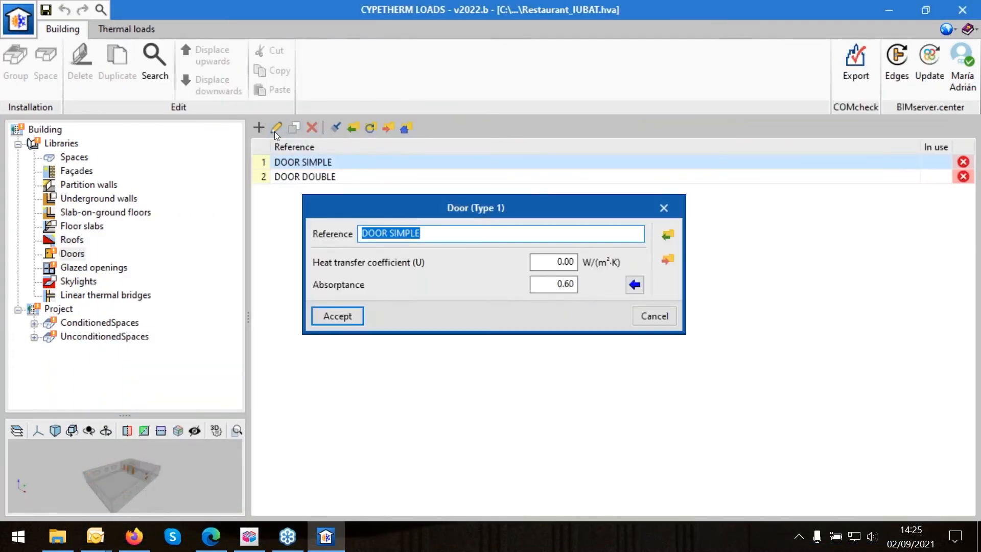
pyautogui.click(664, 210)
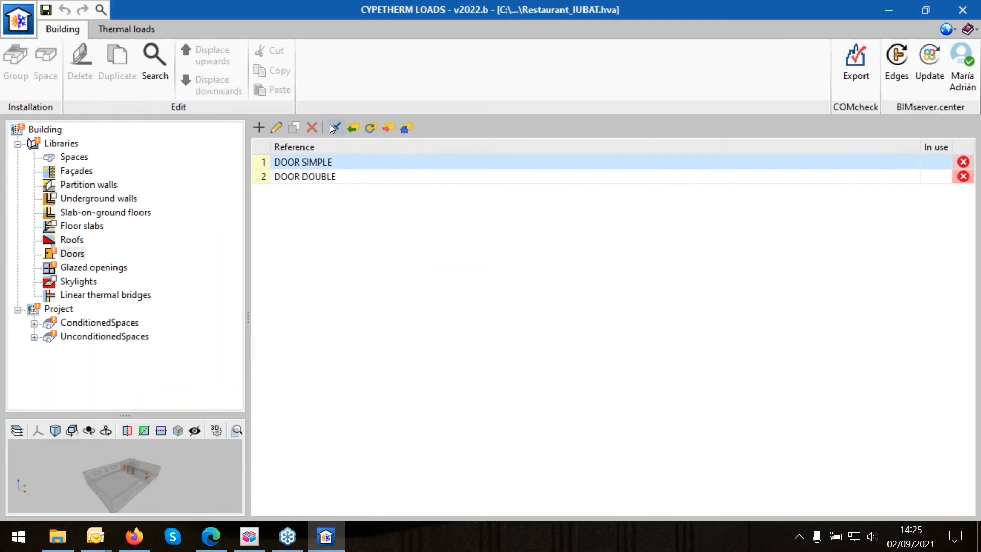
pyautogui.click(331, 127)
pyautogui.click(871, 63)
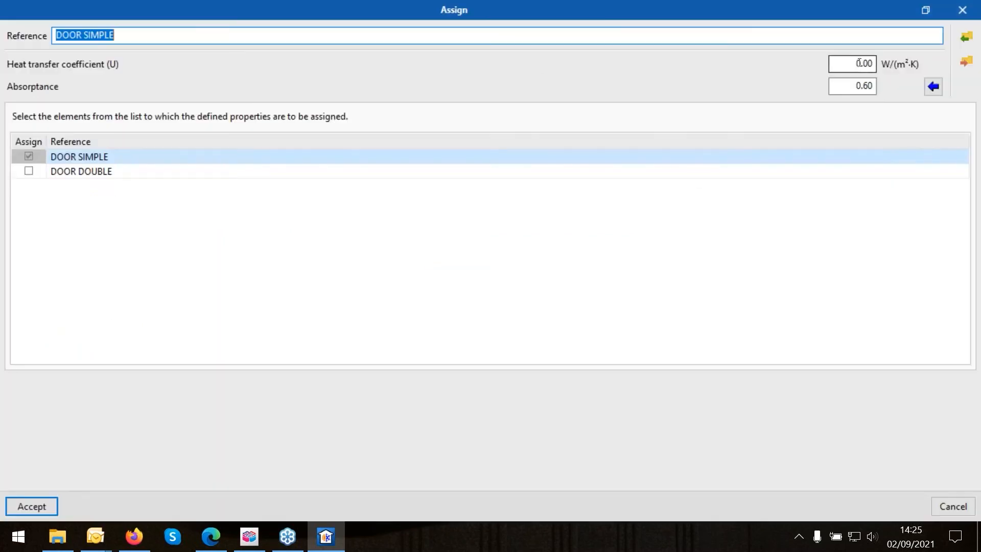
pyautogui.write('2')
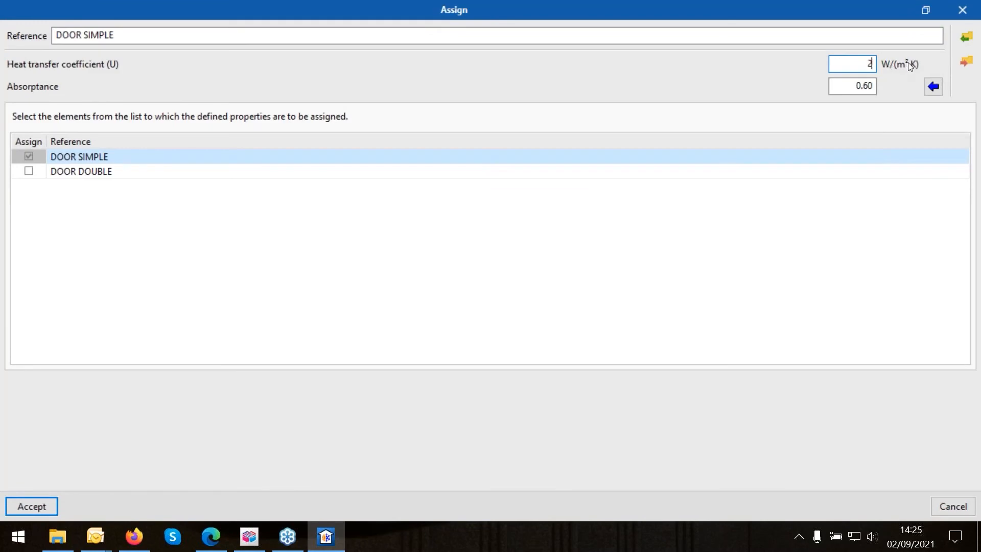
pyautogui.click(29, 171)
pyautogui.click(34, 505)
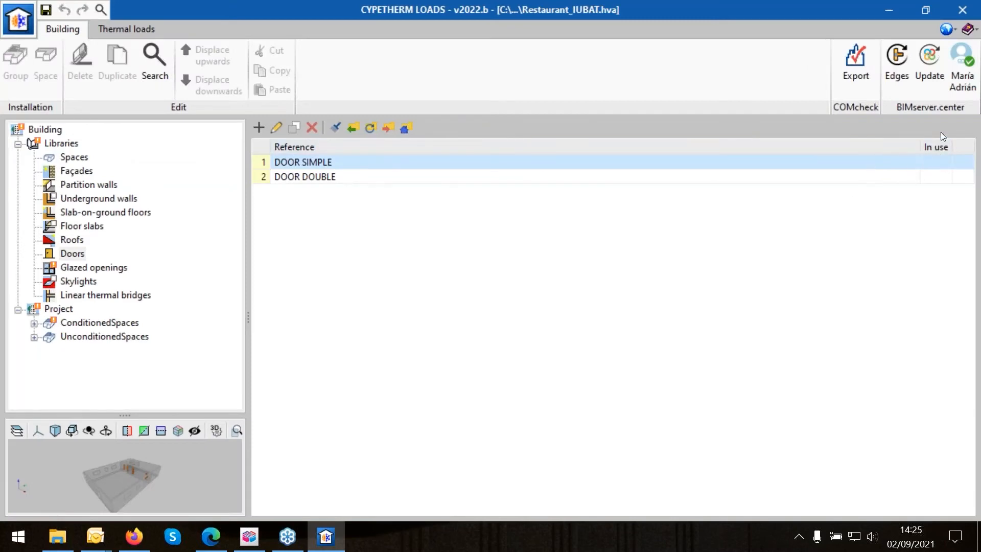
pyautogui.click(342, 178)
# Set glazed opening WINDOW DOUBLE's heat transmission coefficient to 1.6 W/(m²·K), enable its opaque fraction, and accept it
pyautogui.click(97, 268)
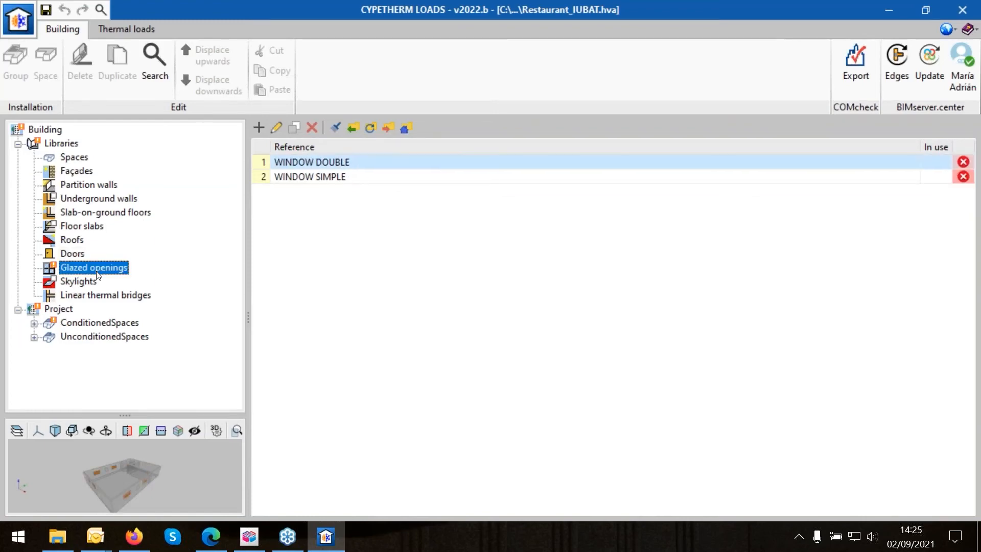
pyautogui.click(277, 128)
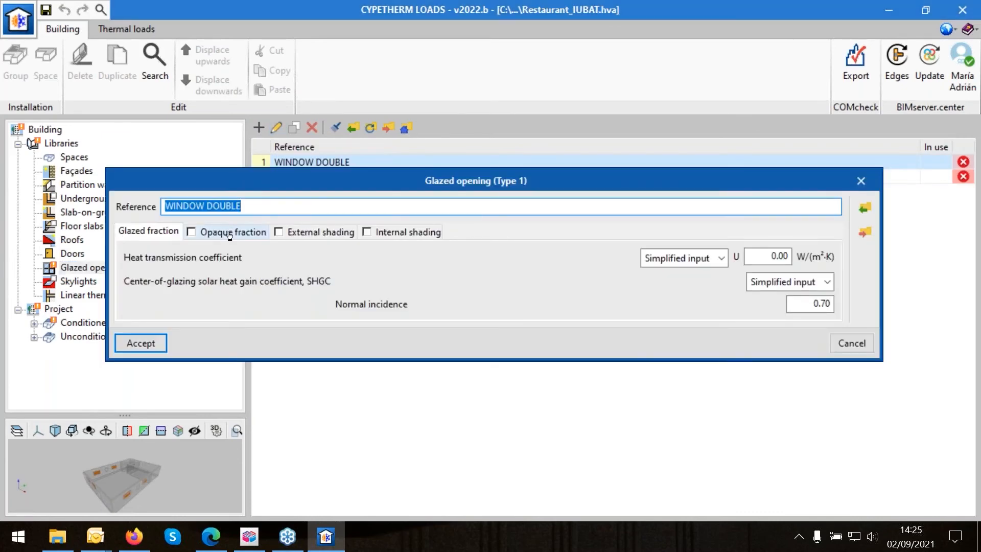
pyautogui.click(777, 256)
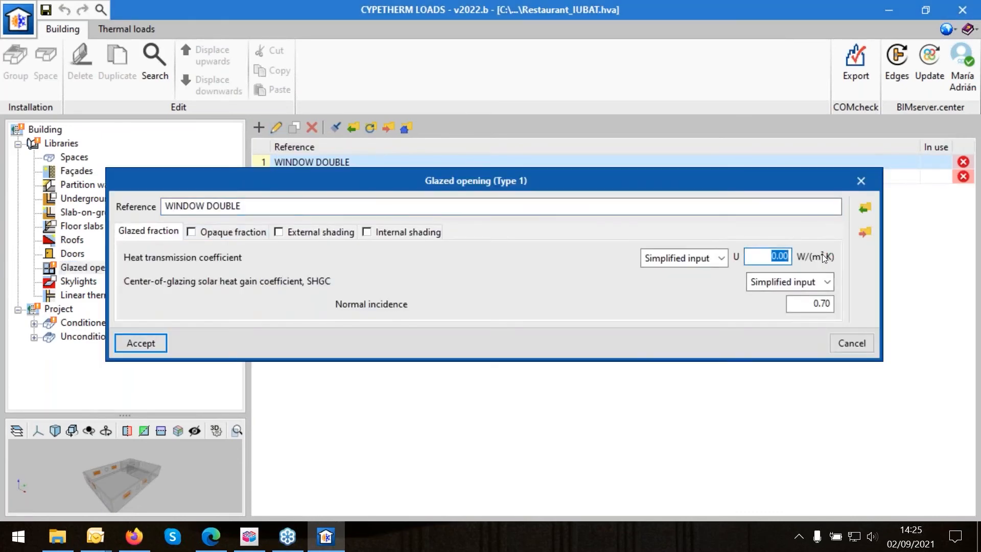
pyautogui.write('1.6')
pyautogui.click(231, 231)
pyautogui.click(191, 231)
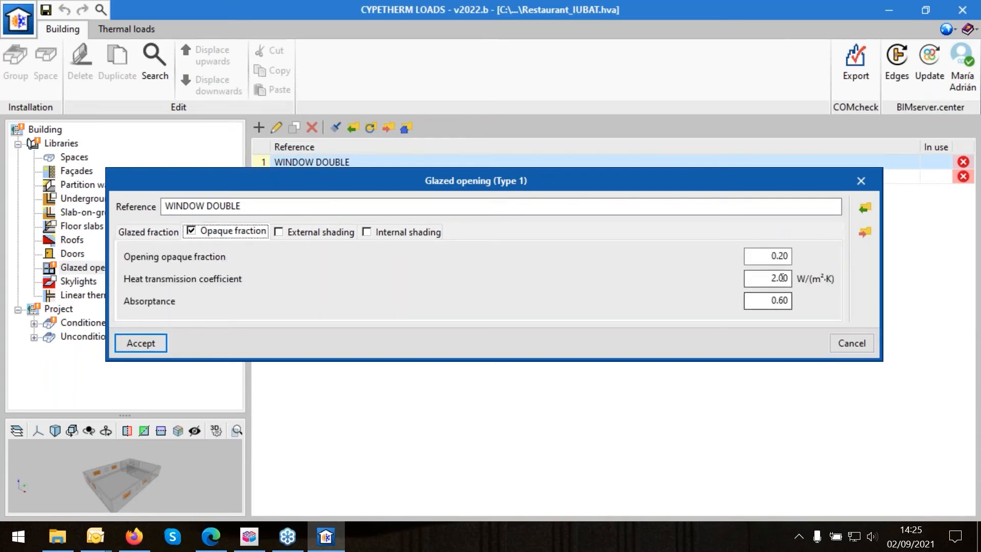
pyautogui.click(148, 343)
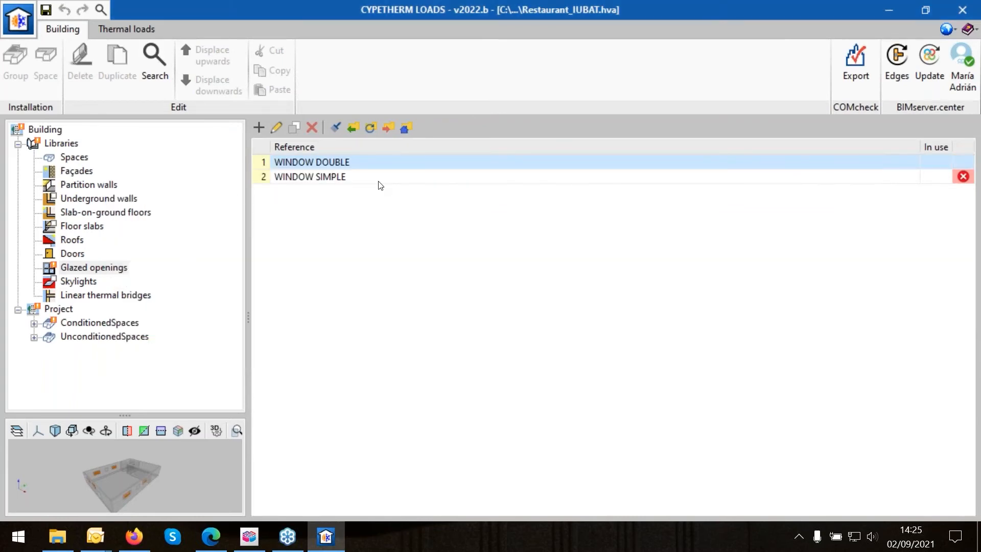
# Assign the properties of WINDOW DOUBLE to WINDOW SIMPLE as well
pyautogui.click(314, 179)
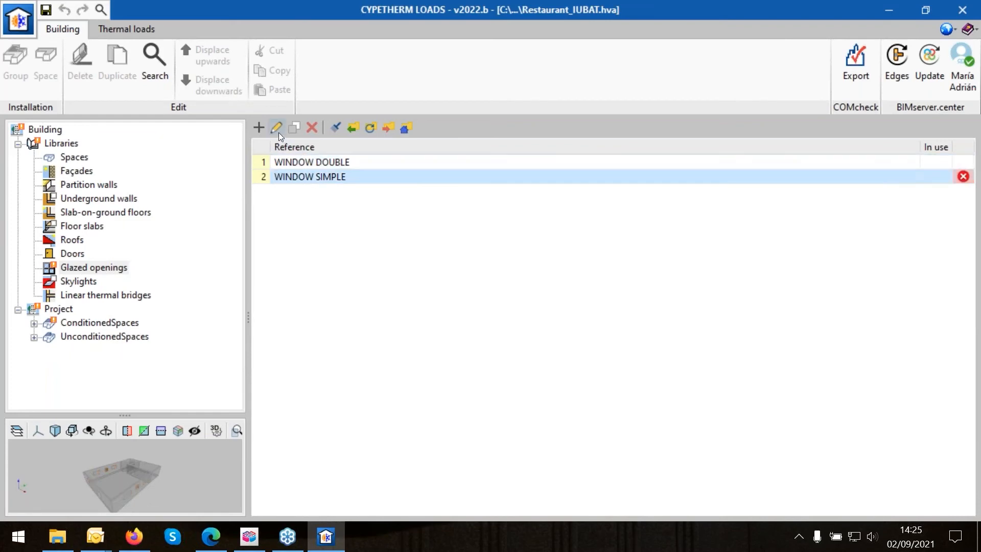
pyautogui.click(332, 163)
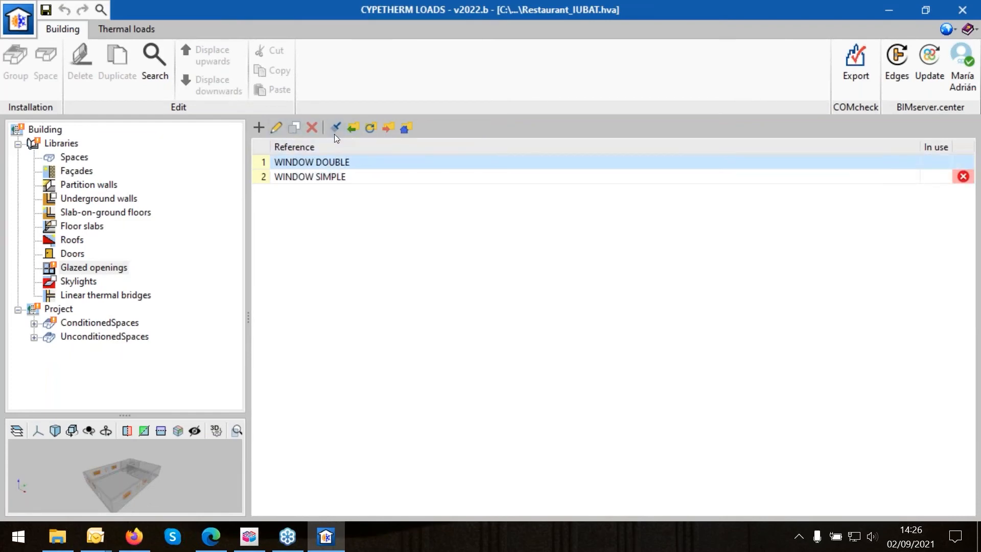
pyautogui.click(335, 127)
pyautogui.click(29, 225)
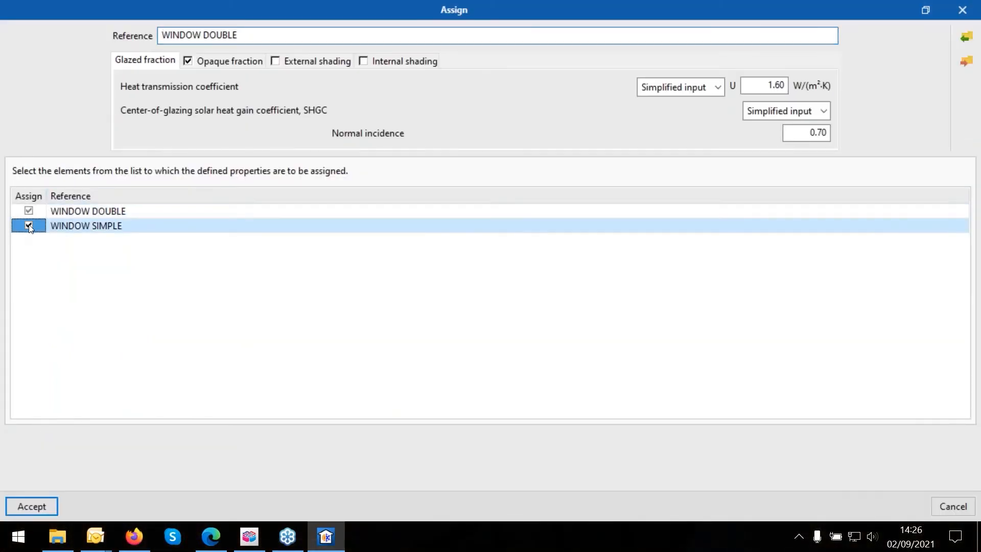
pyautogui.click(31, 505)
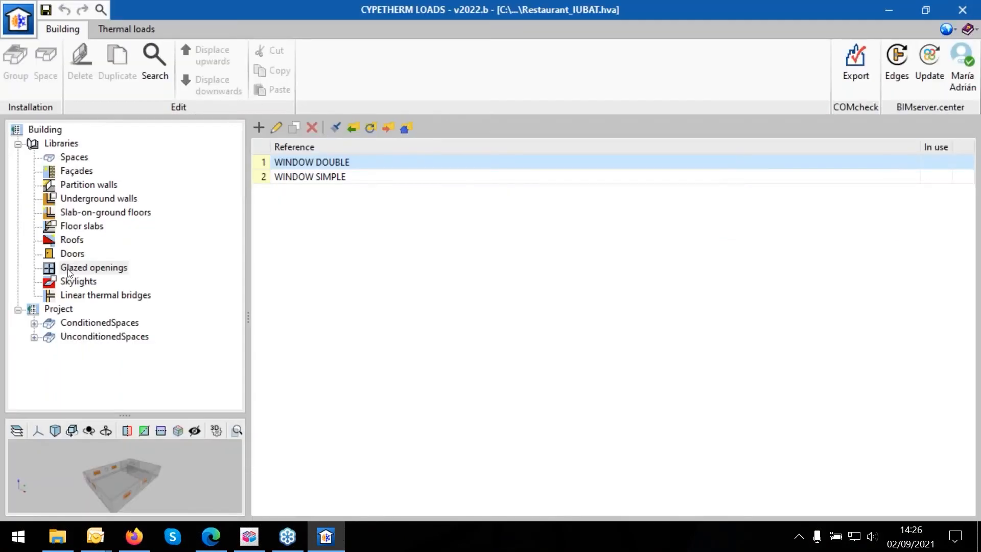
# Process the building's edges to generate the linear thermal bridges using code ISO 14683, accepting the configuration and proposed values
pyautogui.click(69, 281)
pyautogui.click(79, 295)
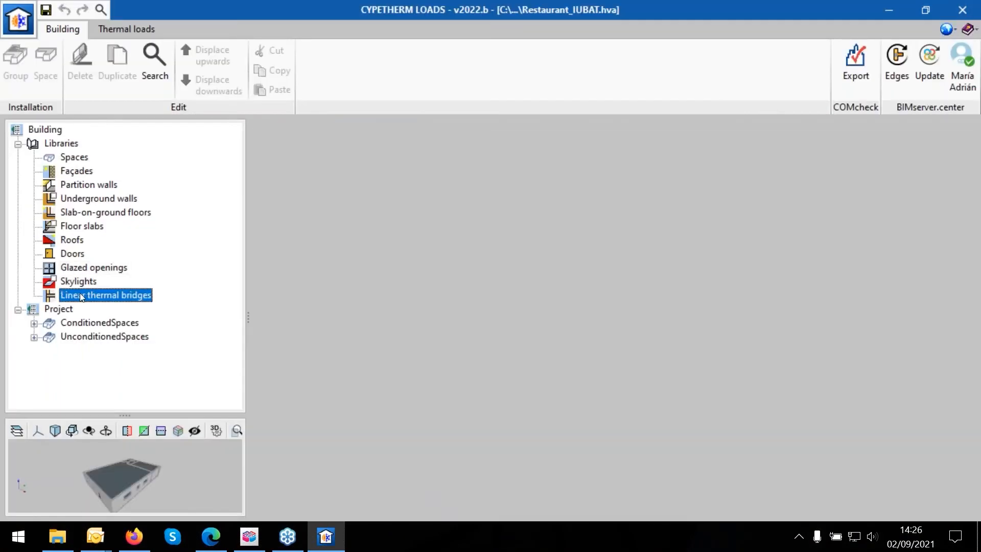
pyautogui.click(893, 69)
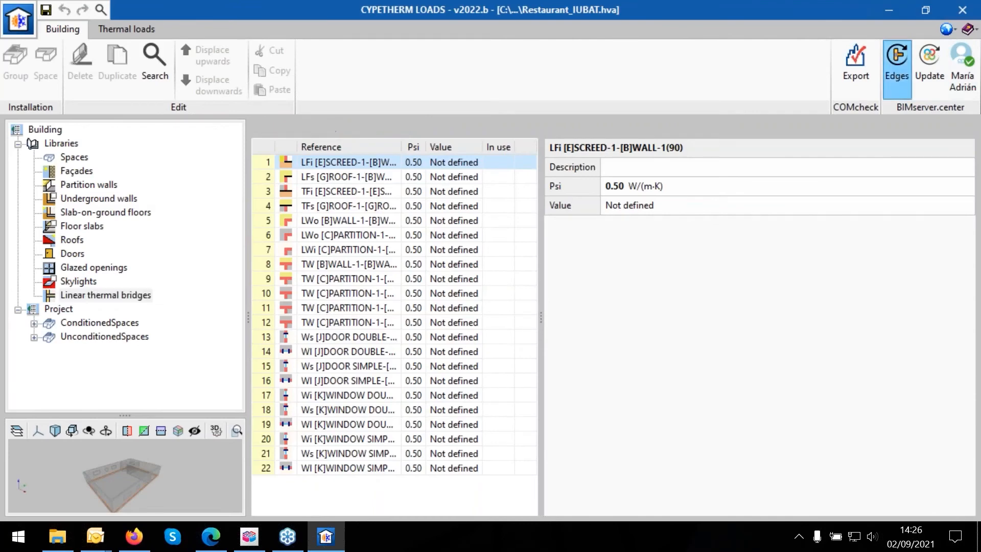
pyautogui.click(547, 315)
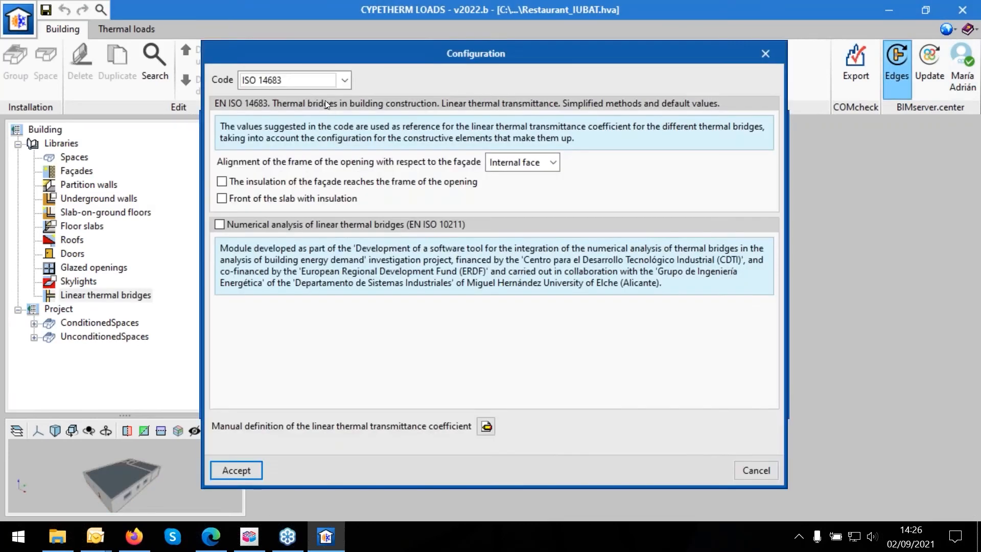
pyautogui.click(243, 472)
pyautogui.click(237, 404)
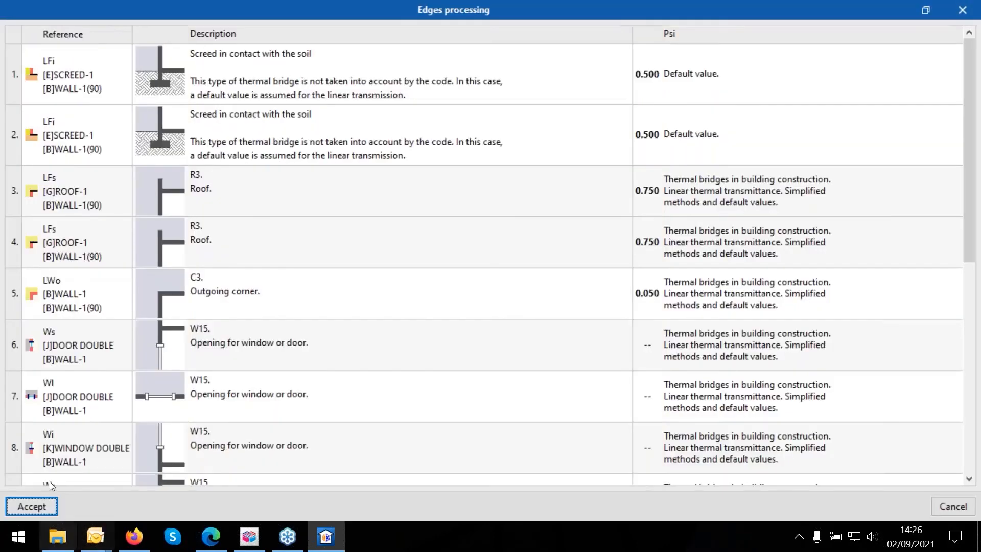
pyautogui.click(32, 507)
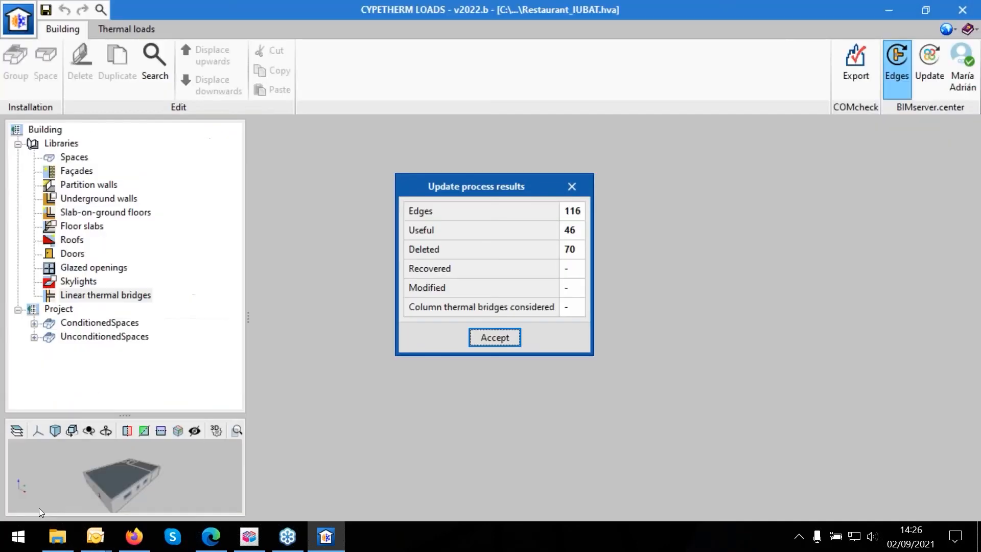
pyautogui.click(494, 338)
# Examine the generated linear thermal bridges for the windows, doors, screed, roof and wall corner in the library
pyautogui.click(117, 295)
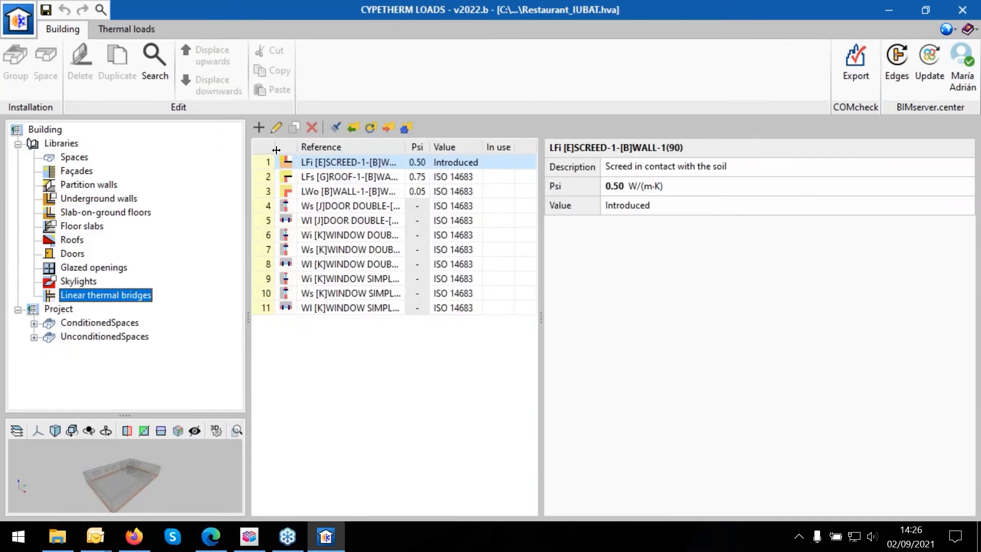
pyautogui.click(319, 280)
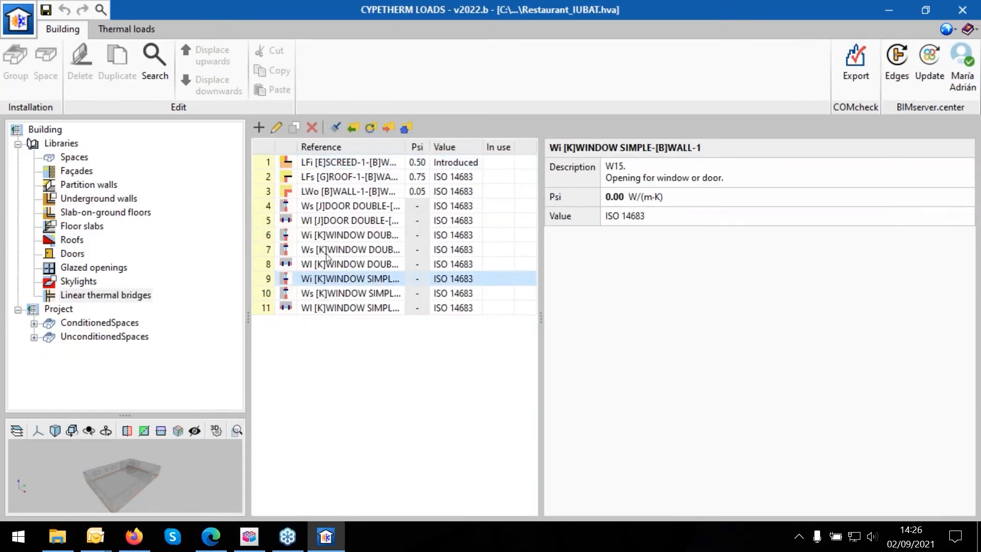
pyautogui.click(327, 250)
pyautogui.click(335, 205)
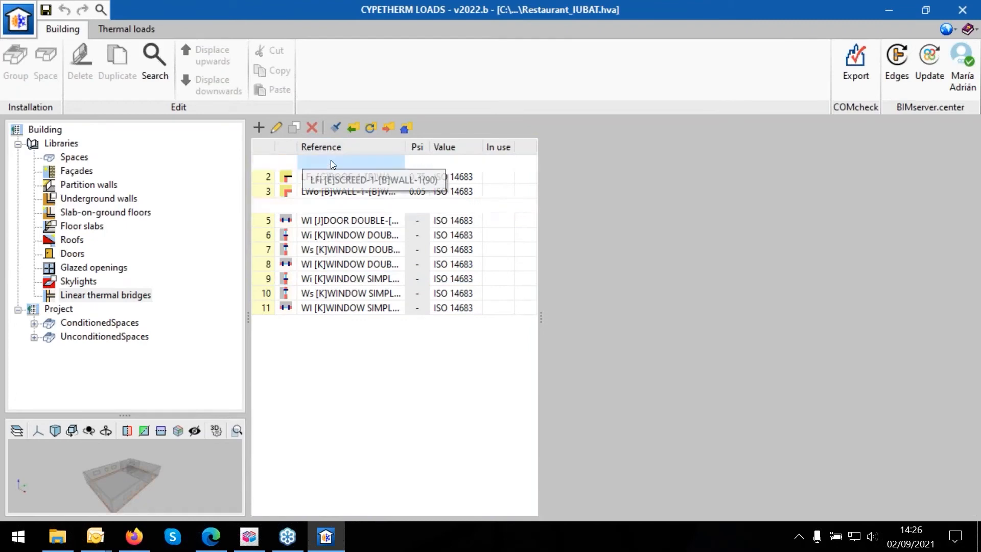
pyautogui.click(330, 161)
pyautogui.click(334, 177)
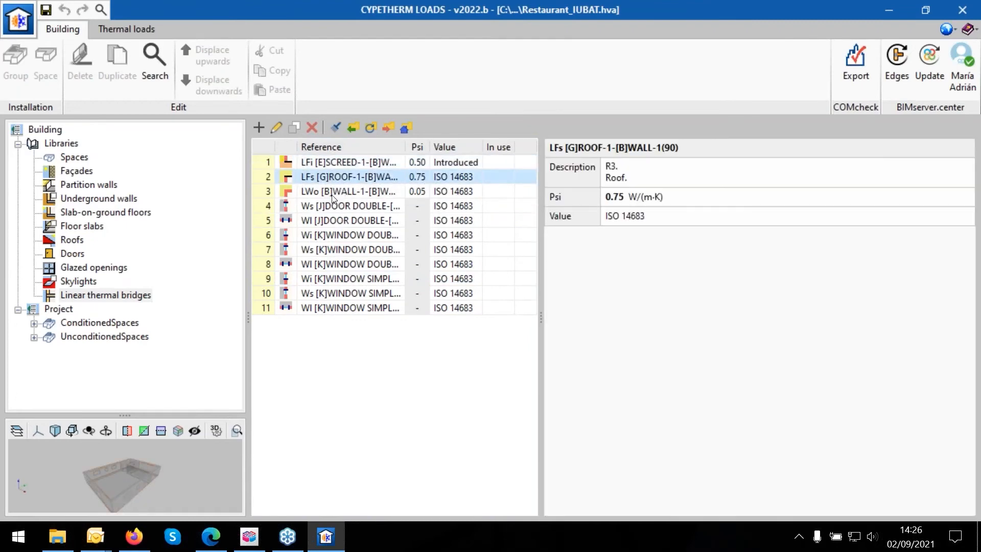
pyautogui.click(333, 193)
pyautogui.click(330, 208)
pyautogui.click(327, 192)
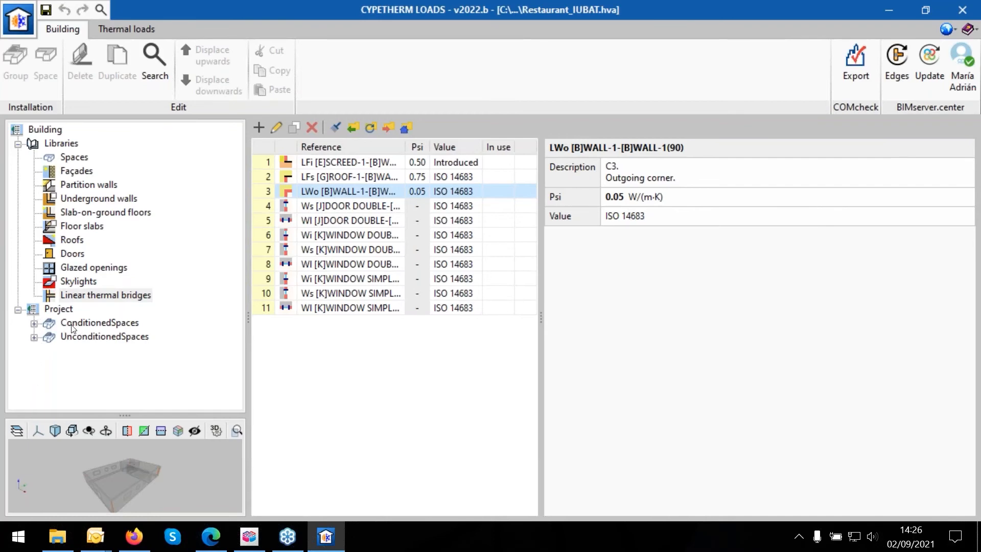
# Review the conditioned and unconditioned spaces and the elements of Kitchen and Dining room, checking the floor plan in IFC Builder
pyautogui.click(34, 324)
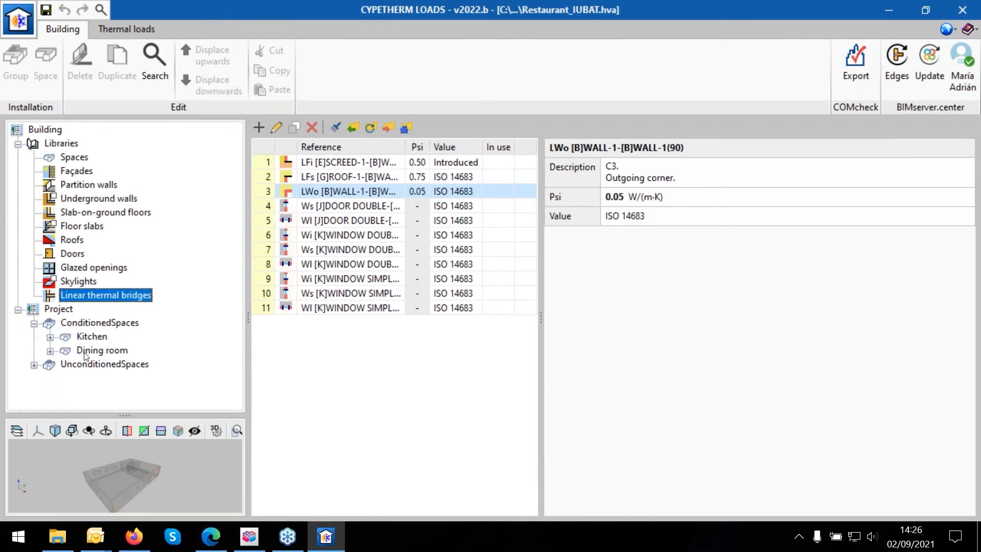
pyautogui.click(34, 366)
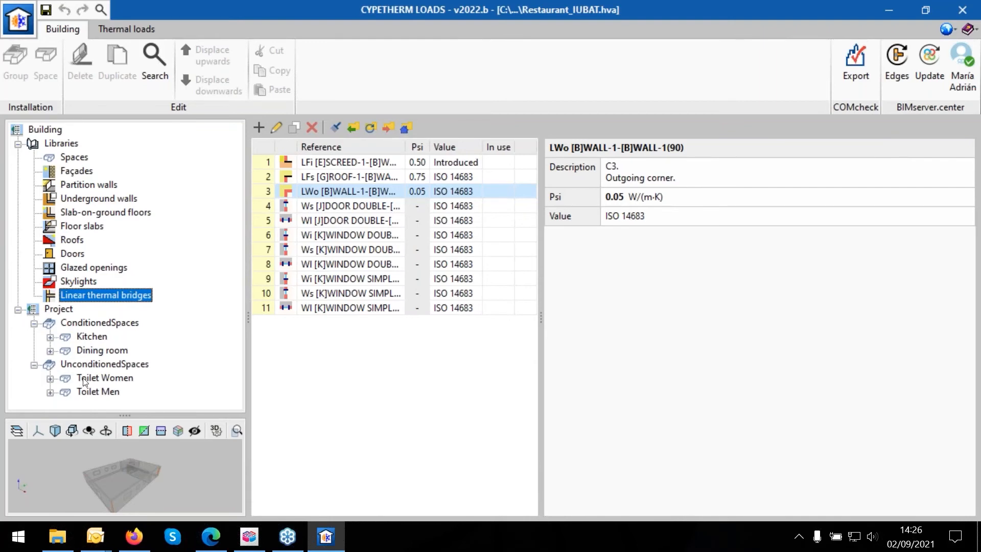
pyautogui.click(50, 337)
pyautogui.scroll(-1, 52, 348)
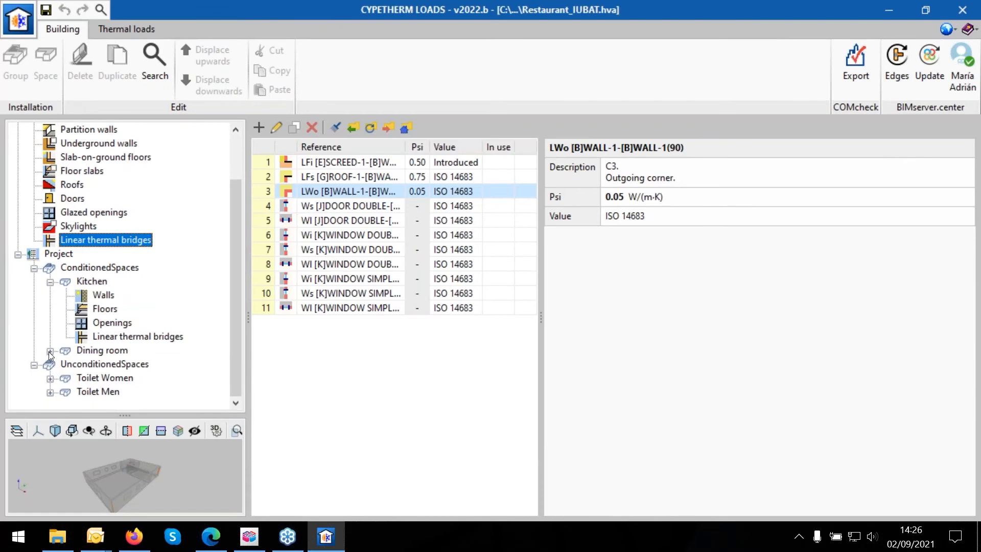
pyautogui.click(50, 352)
pyautogui.click(259, 544)
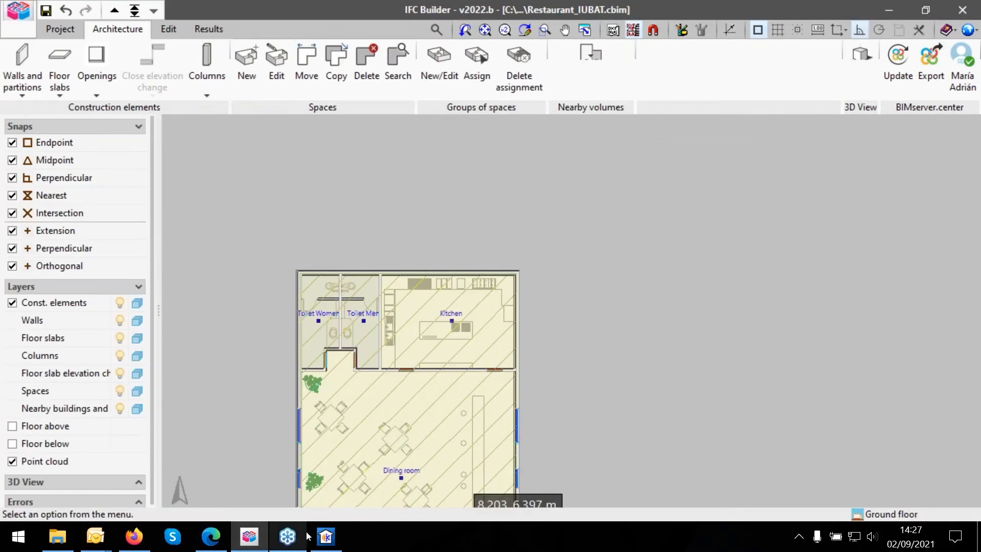
pyautogui.click(325, 536)
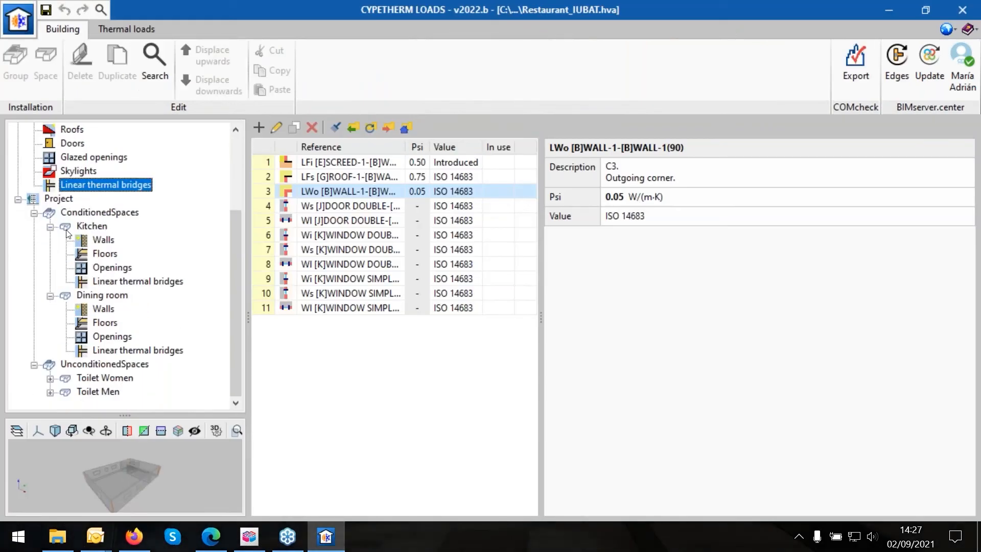
pyautogui.click(50, 229)
pyautogui.click(50, 296)
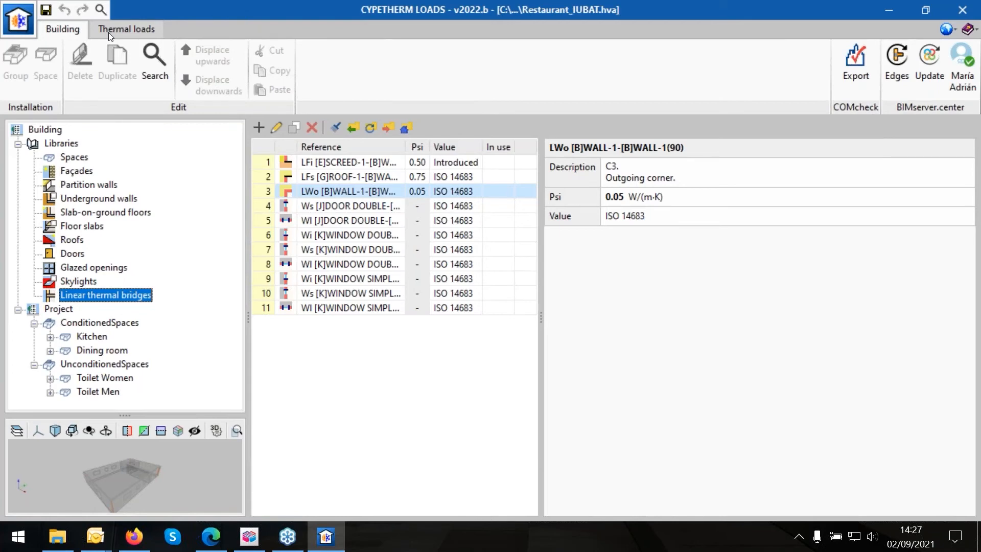
# Import the ASHRAE location data for thermal loads from region 2 - ASIA, country Bangladesh, station DHAKA HAZRAT SHAHJALAL INTL
pyautogui.click(109, 32)
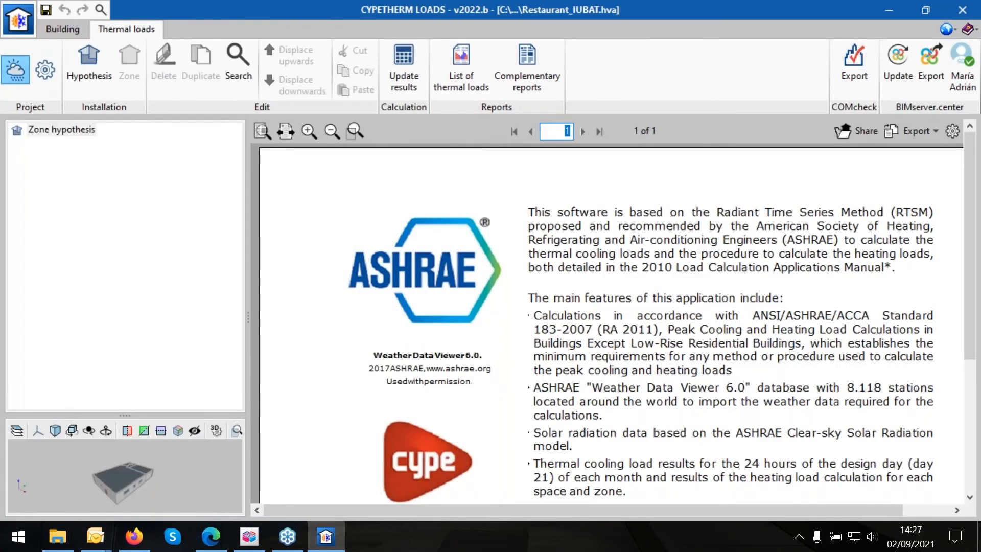
pyautogui.click(22, 77)
pyautogui.click(852, 56)
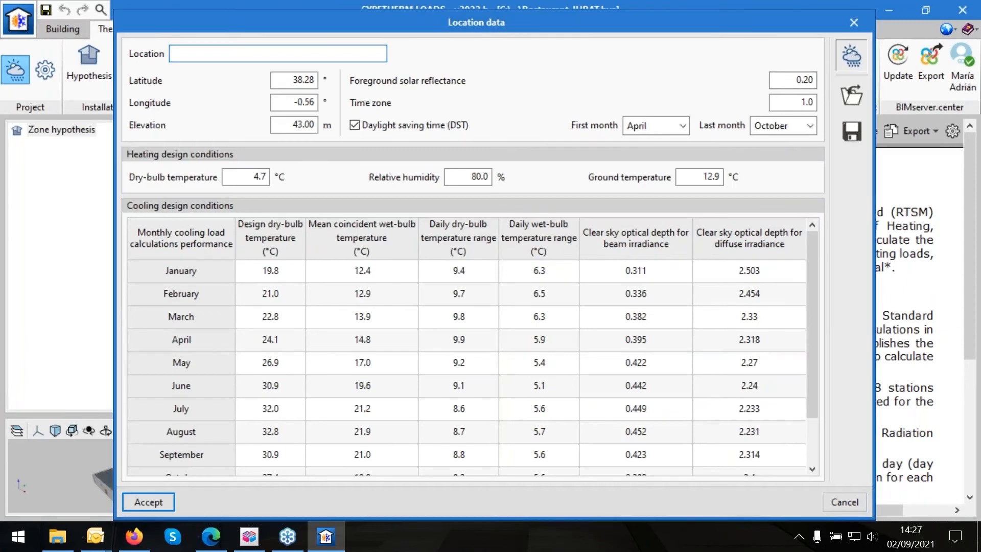
pyautogui.click(613, 171)
pyautogui.click(583, 203)
pyautogui.click(580, 195)
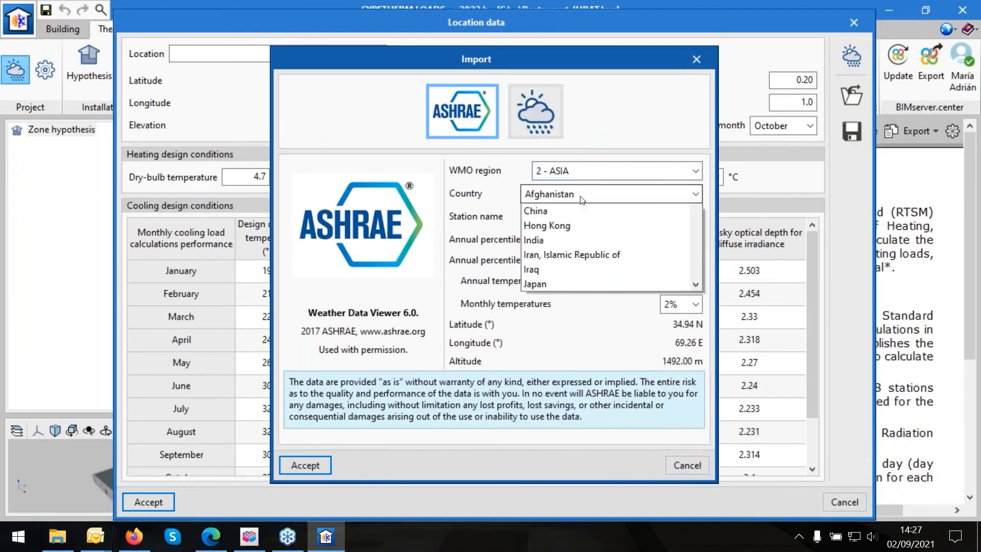
pyautogui.click(564, 240)
pyautogui.click(608, 216)
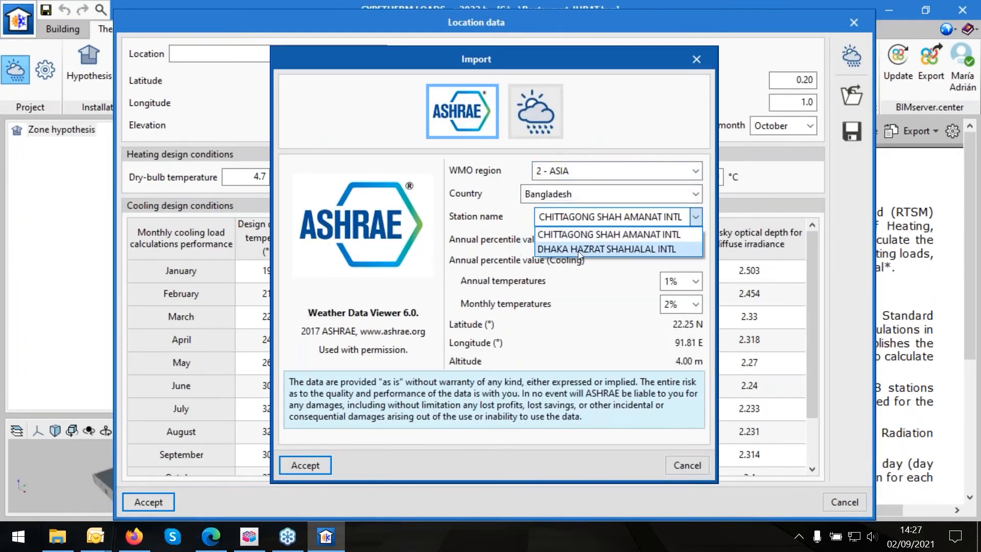
pyautogui.click(578, 253)
pyautogui.click(303, 469)
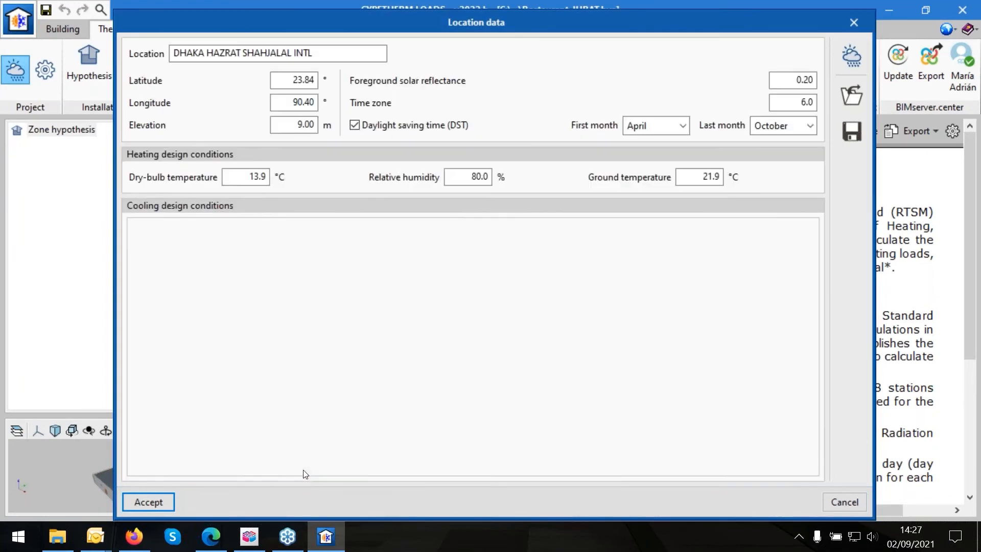
pyautogui.click(145, 502)
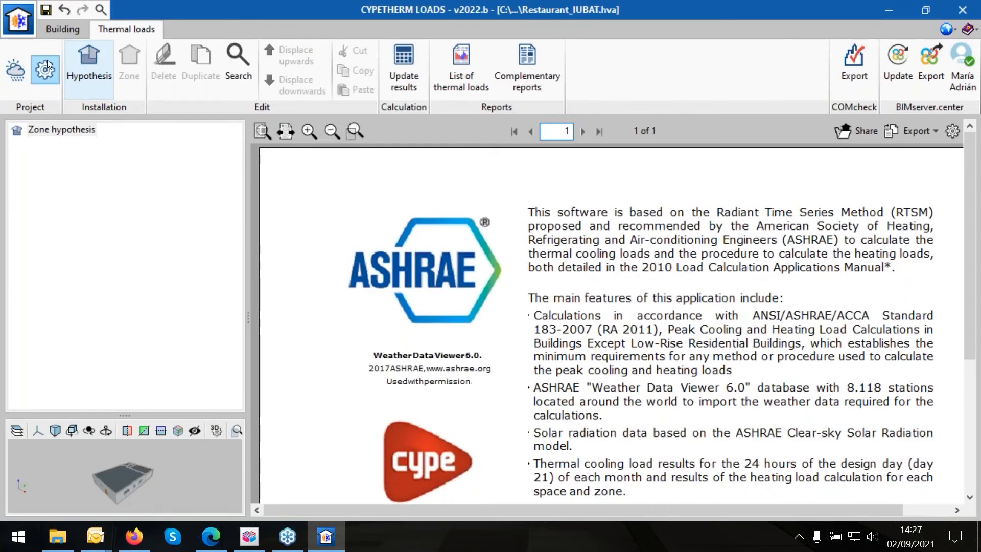
# Set the cooling loads calculation to Monthly with all twelve months included, keeping the ASHRAE heating analysis method
pyautogui.click(46, 67)
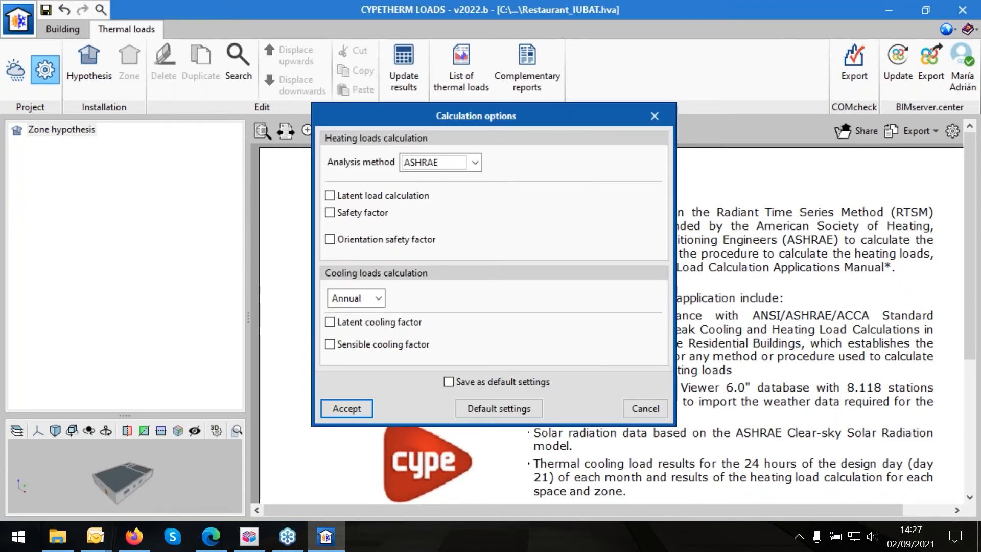
pyautogui.click(378, 298)
pyautogui.click(353, 330)
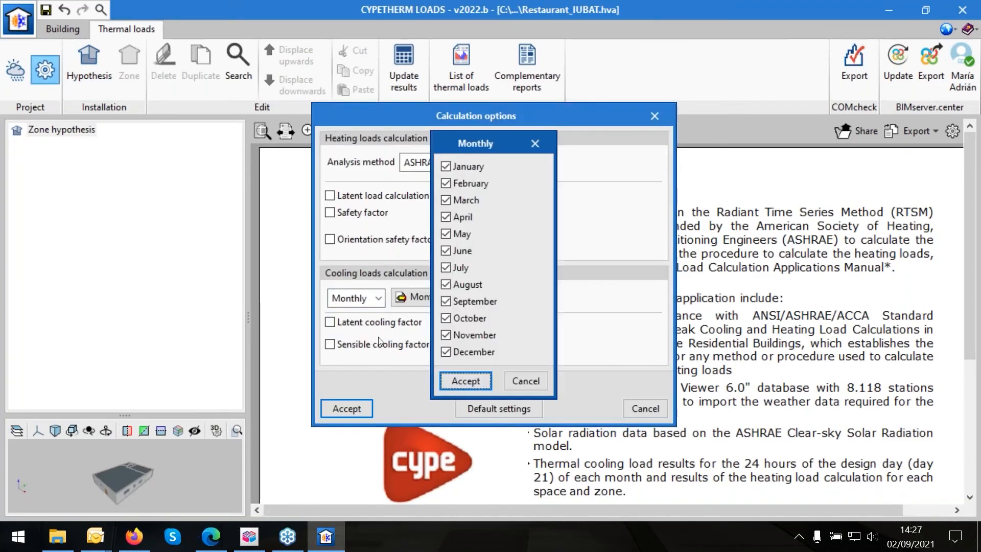
pyautogui.click(450, 383)
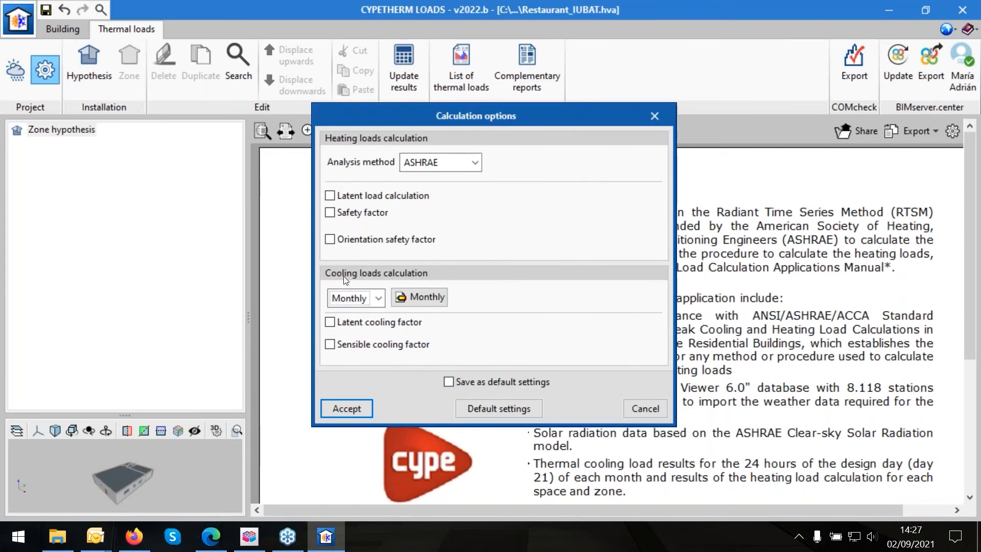
pyautogui.click(346, 409)
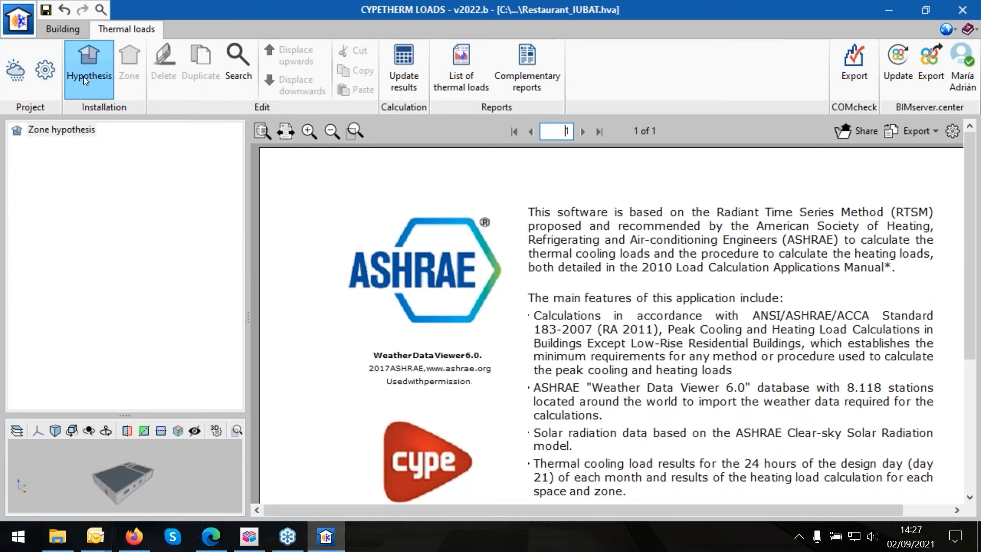
# Add zone hypothesis Hypothesis 1 and give it Zone 1 containing all ConditionedSpaces (Kitchen and Dining room)
pyautogui.click(84, 76)
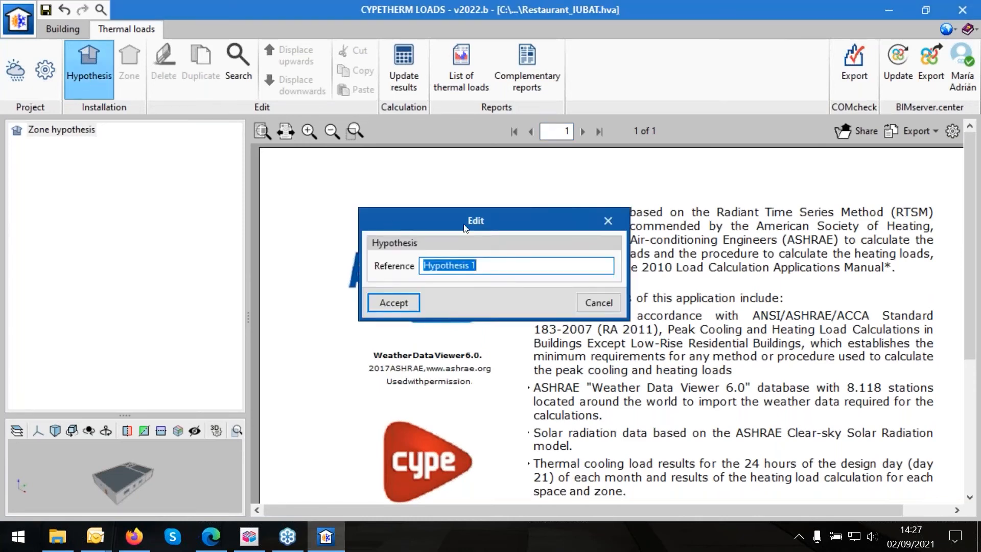
pyautogui.click(410, 303)
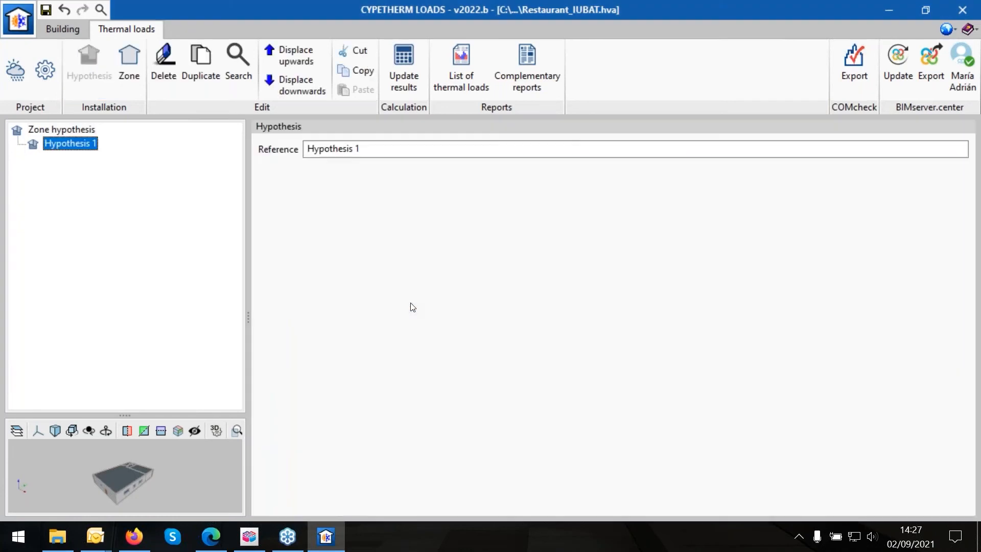
pyautogui.click(127, 70)
pyautogui.click(441, 277)
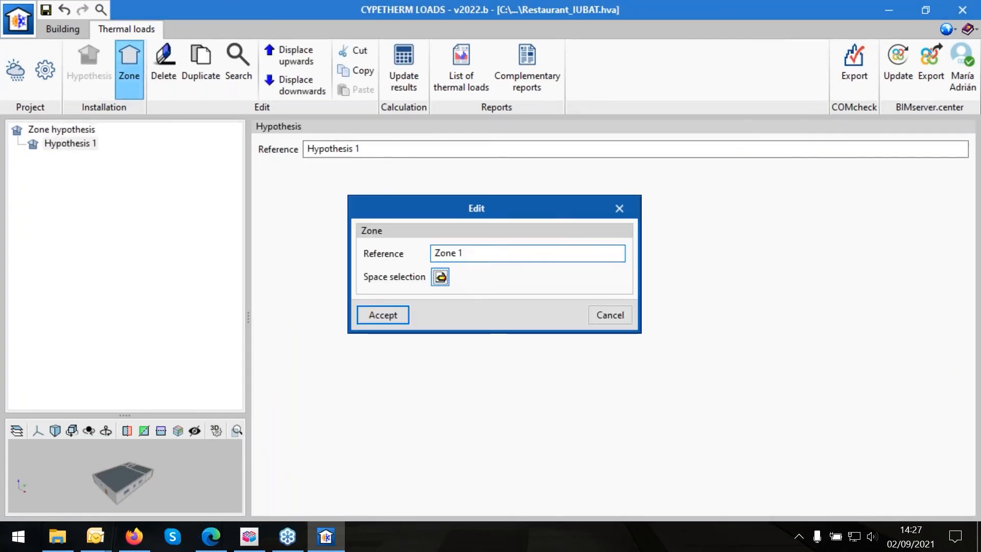
pyautogui.click(759, 115)
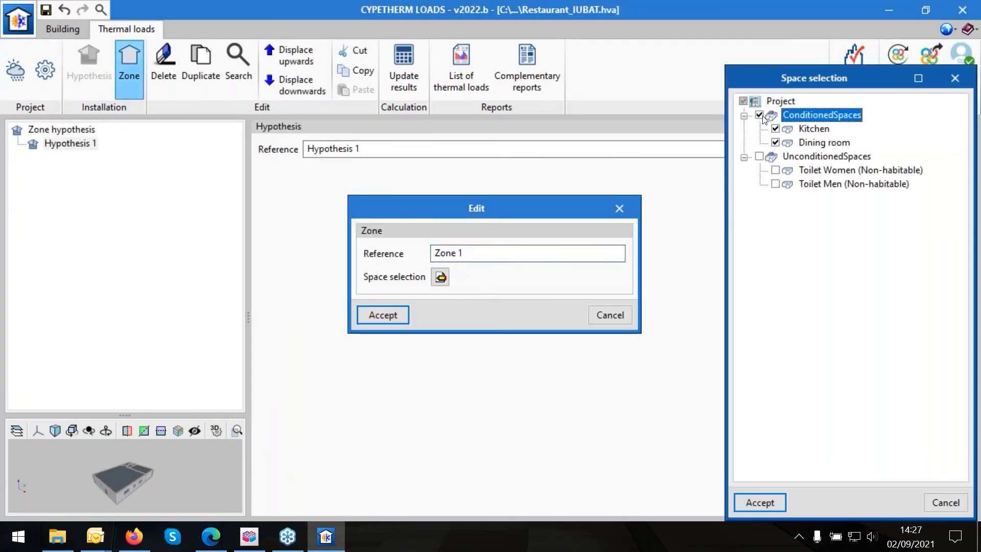
pyautogui.click(760, 503)
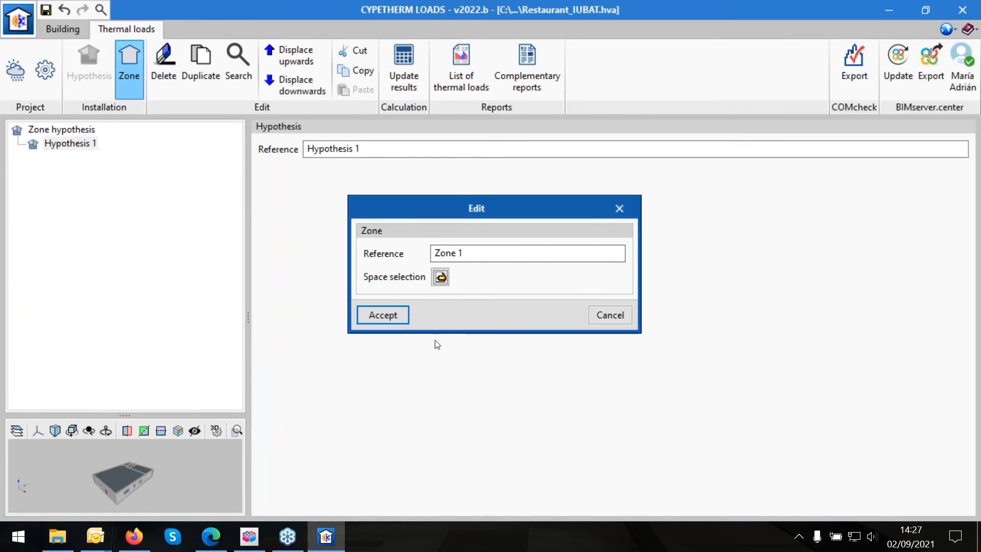
pyautogui.click(391, 320)
# Add Zone 2 to Hypothesis 1 containing all UnconditionedSpaces (Toilet Women and Toilet Men)
pyautogui.click(58, 142)
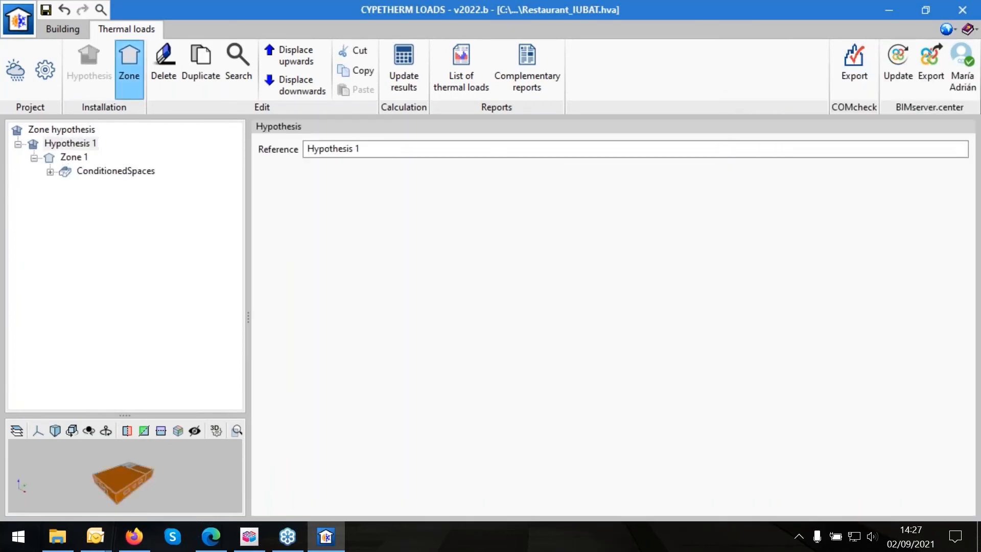
pyautogui.click(129, 69)
pyautogui.click(439, 277)
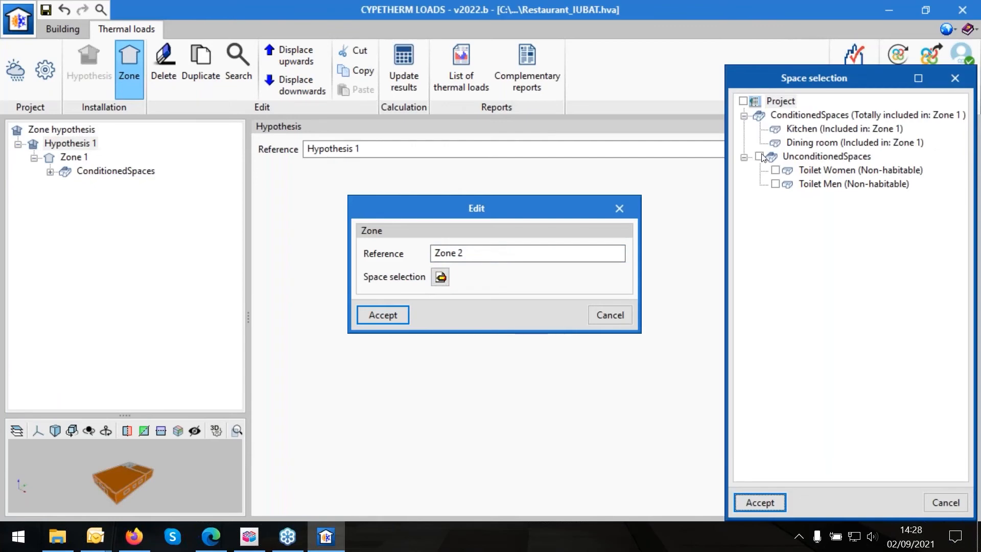
pyautogui.click(760, 156)
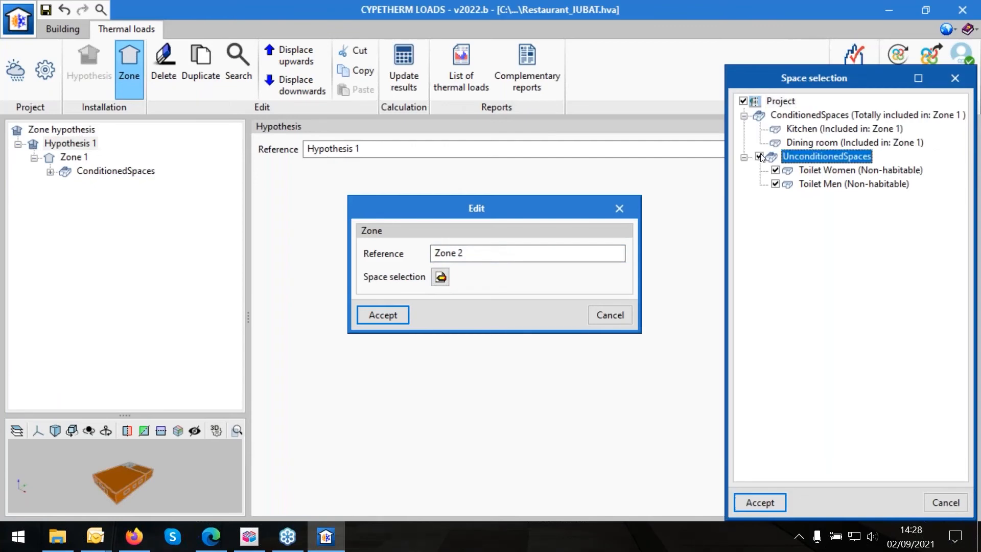
pyautogui.click(768, 504)
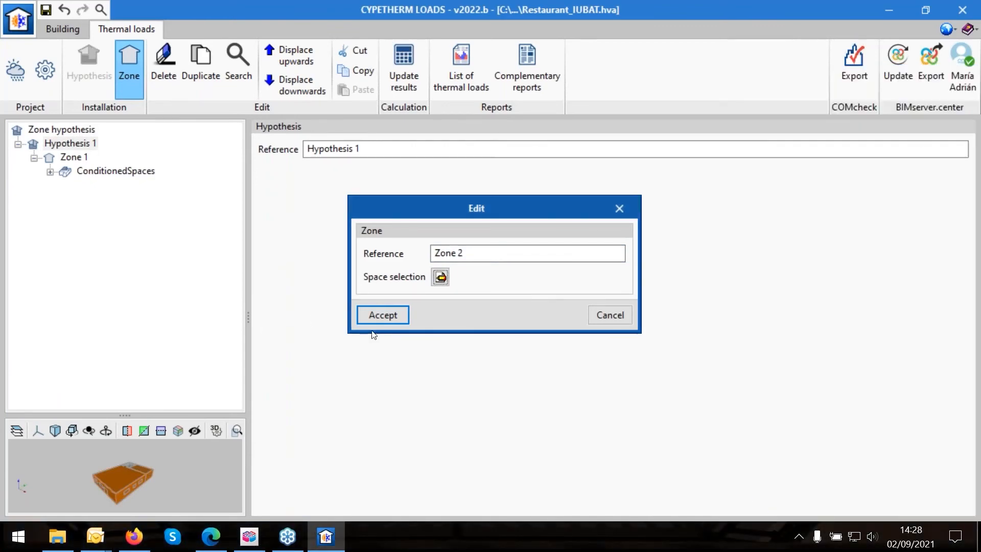
pyautogui.click(382, 317)
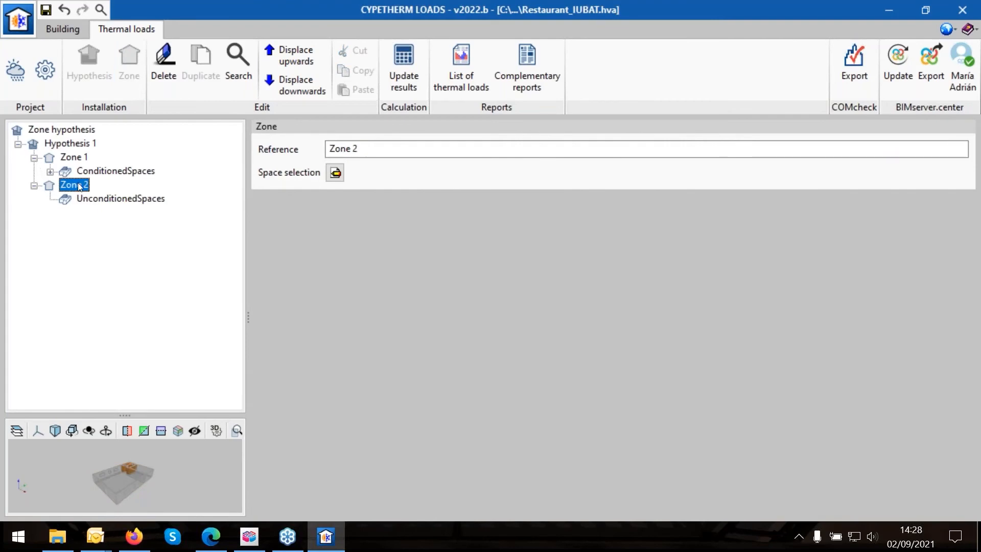
# Add a second zone hypothesis, Hypothesis 2, and give it Zone 1 containing only the Kitchen
pyautogui.click(65, 143)
pyautogui.click(70, 129)
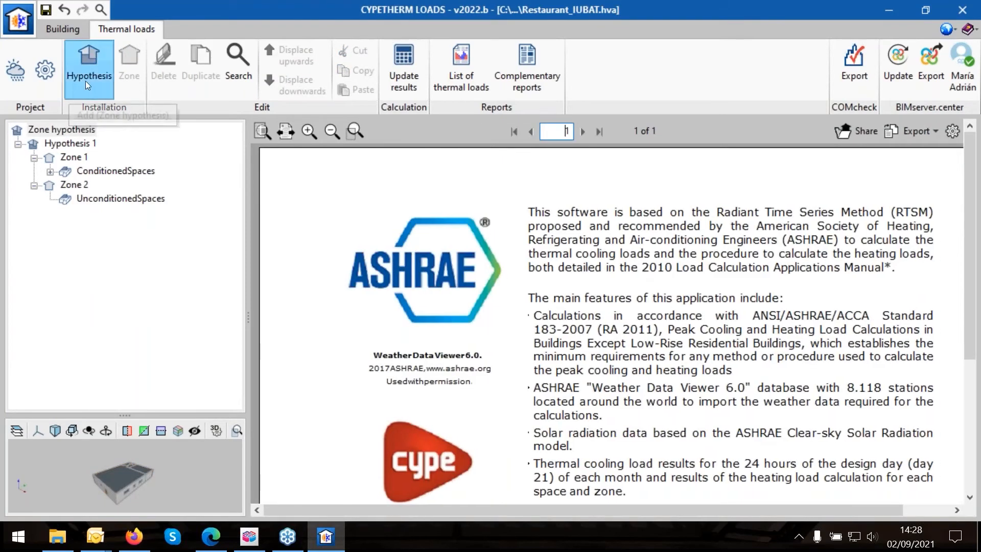
pyautogui.click(85, 80)
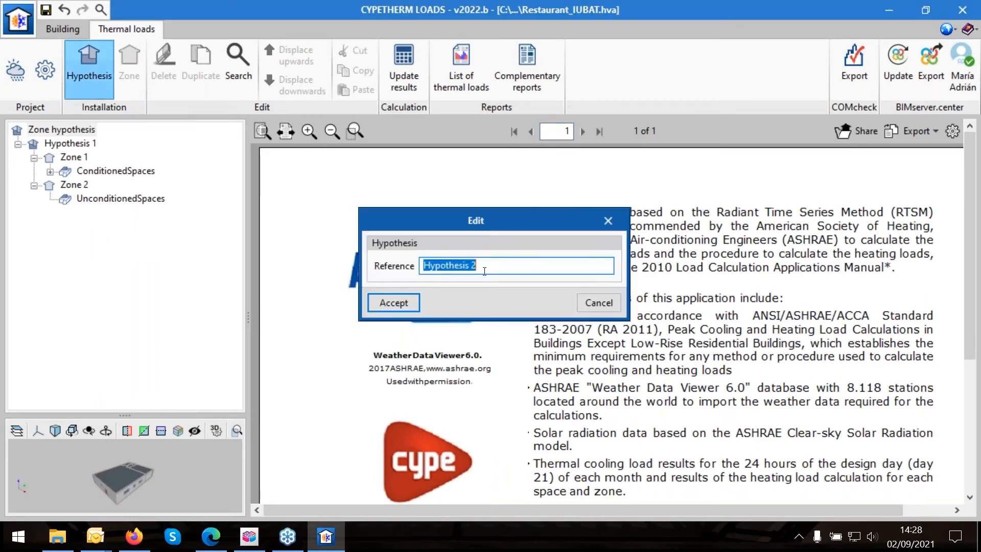
pyautogui.click(387, 303)
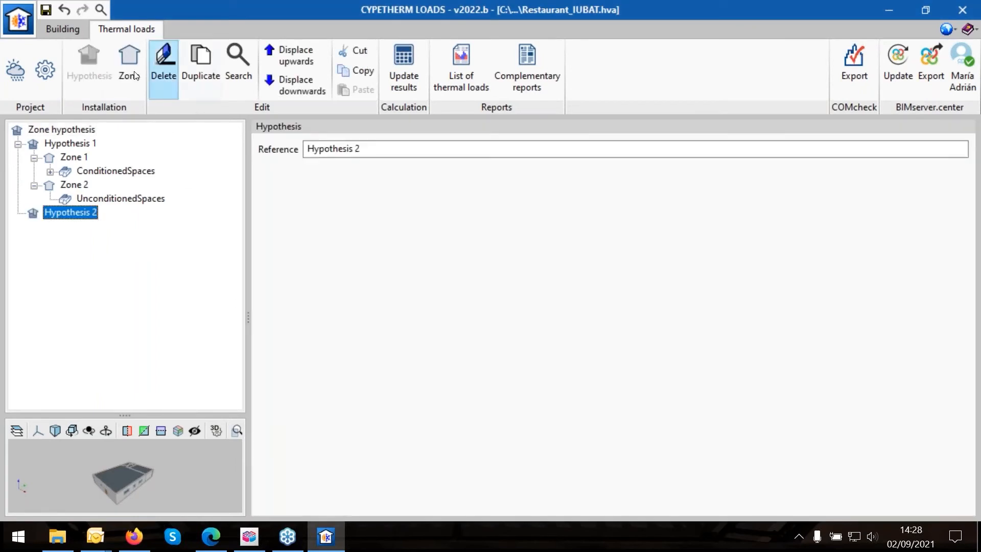
pyautogui.click(132, 69)
pyautogui.click(440, 277)
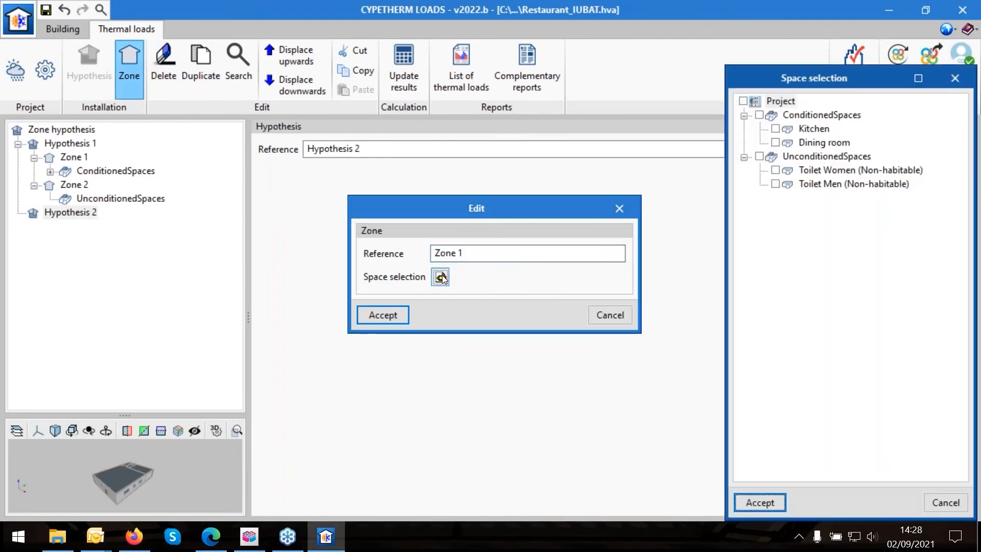
pyautogui.click(790, 129)
pyautogui.click(776, 128)
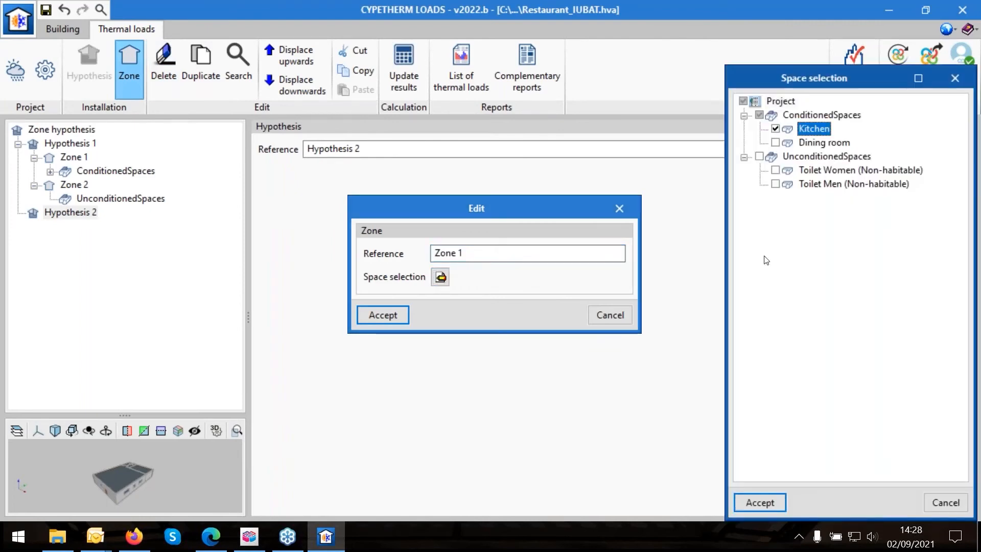
pyautogui.click(763, 500)
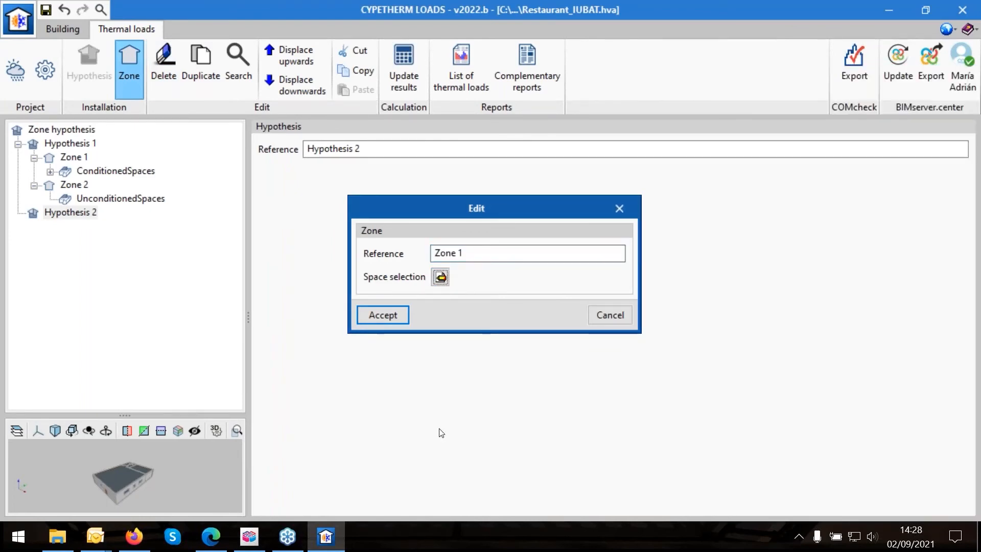
pyautogui.click(384, 314)
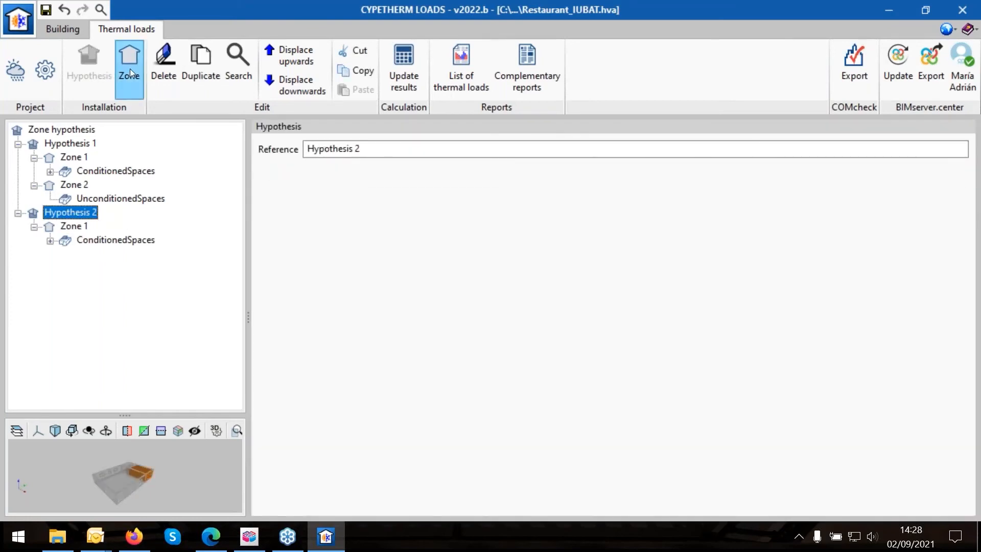
# Add Zone 2 to Hypothesis 2 containing only the Dining room
pyautogui.click(130, 68)
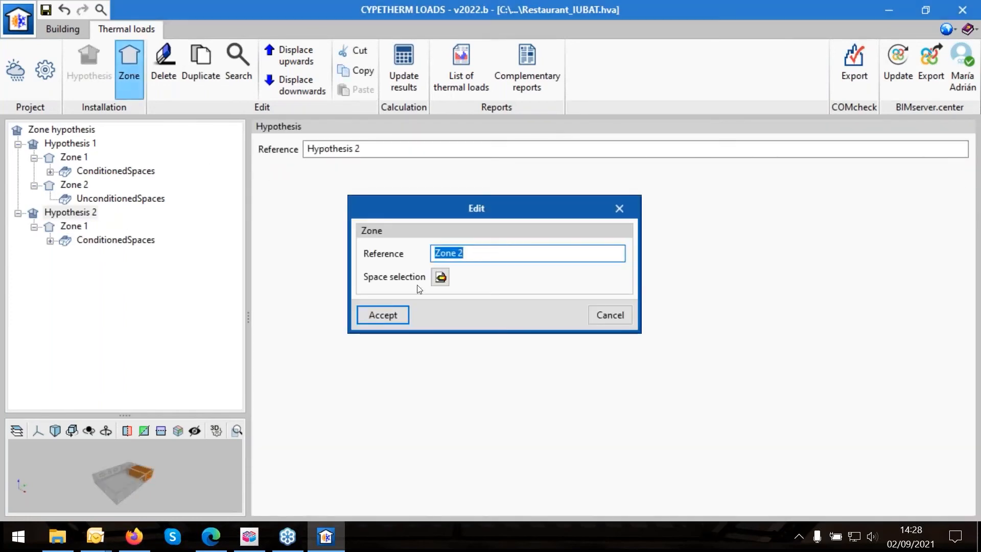
pyautogui.click(441, 276)
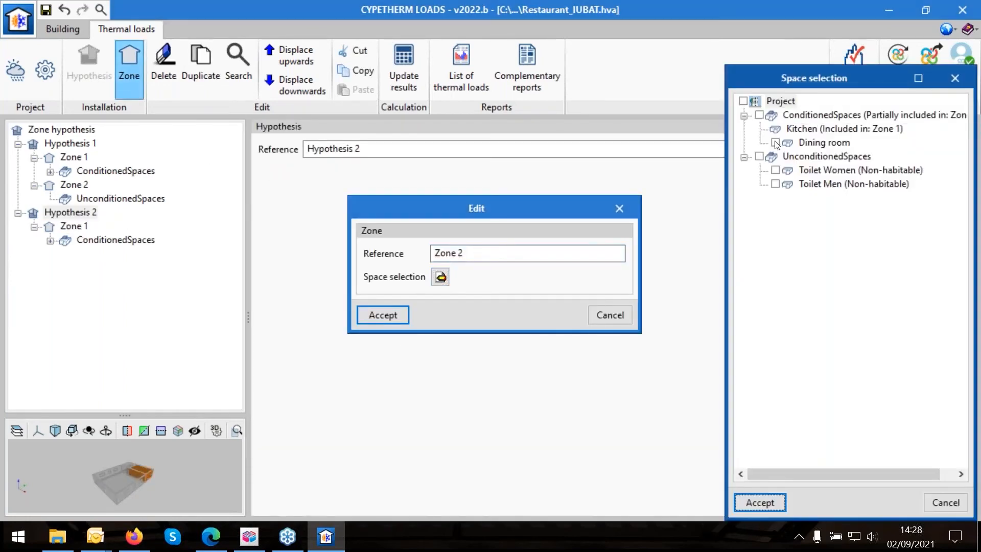
pyautogui.click(776, 143)
pyautogui.click(769, 502)
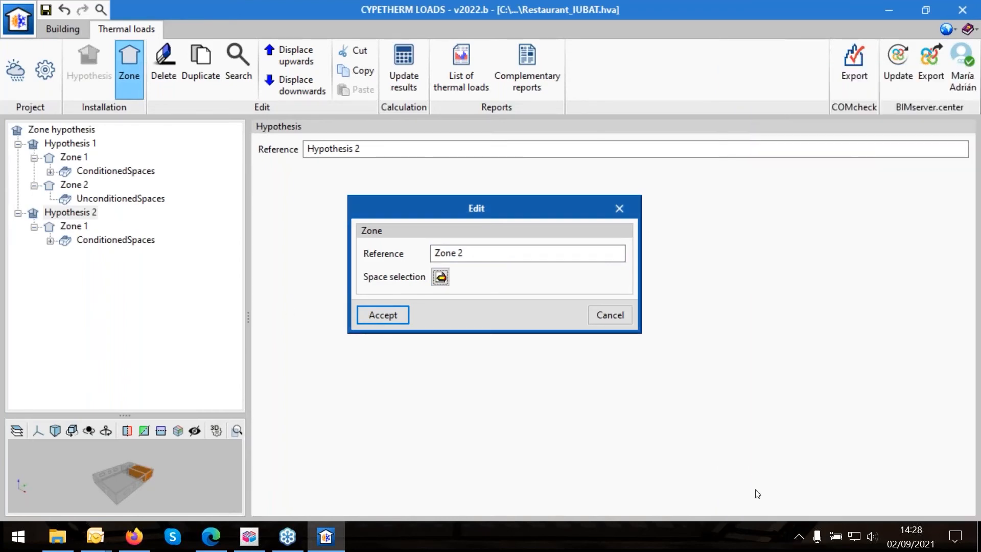
pyautogui.click(383, 315)
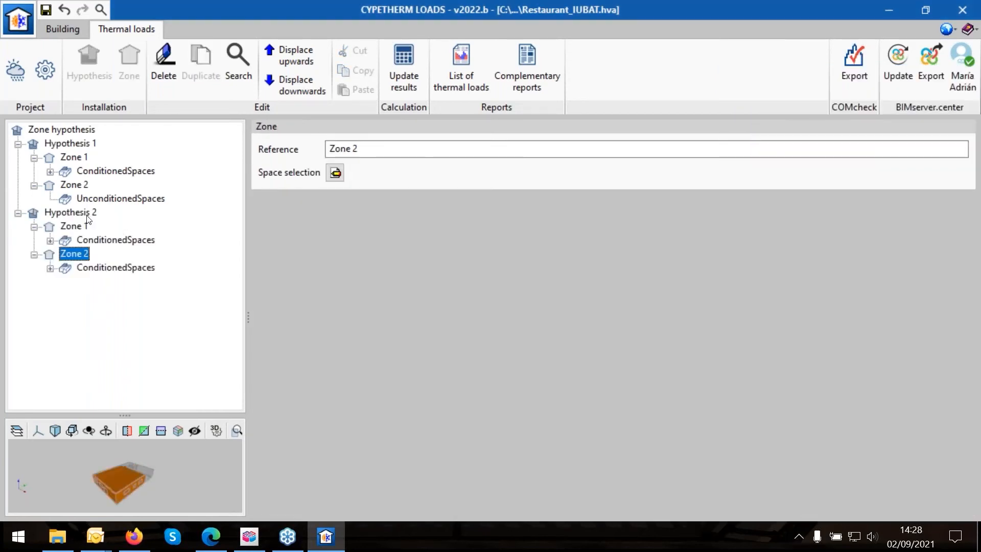
# Add Zone 3 to Hypothesis 2 containing all UnconditionedSpaces (Toilet Women and Toilet Men)
pyautogui.click(87, 217)
pyautogui.click(128, 77)
pyautogui.click(441, 276)
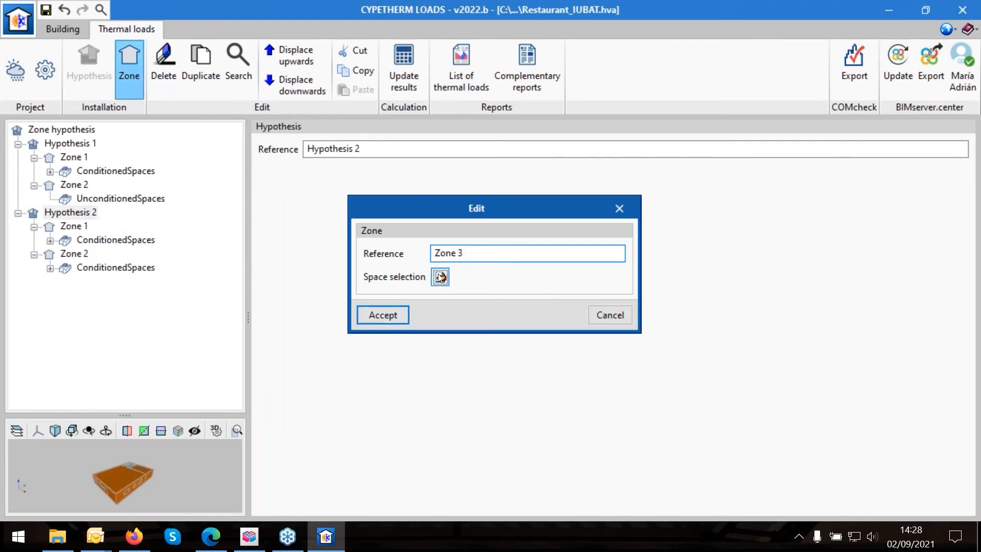
pyautogui.click(760, 157)
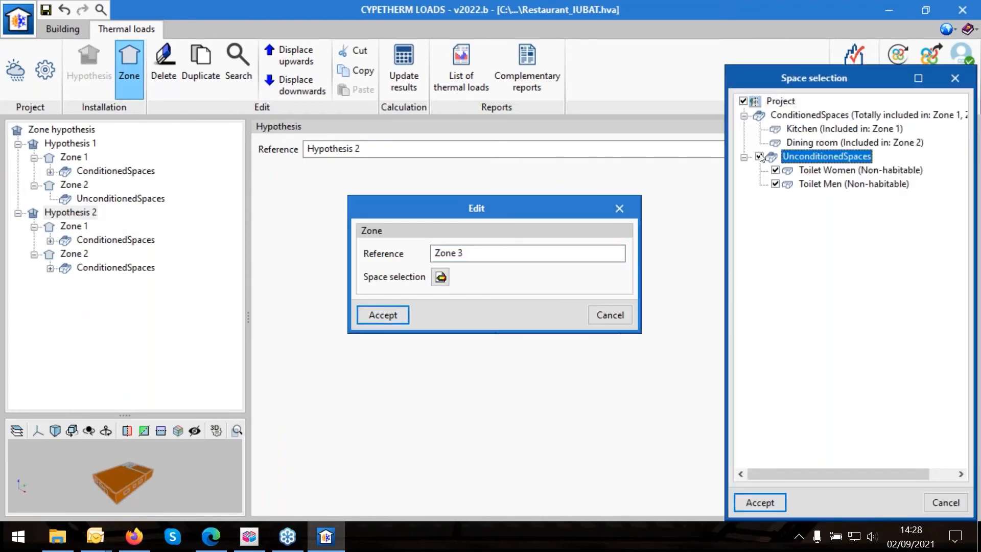
pyautogui.click(764, 502)
pyautogui.click(383, 314)
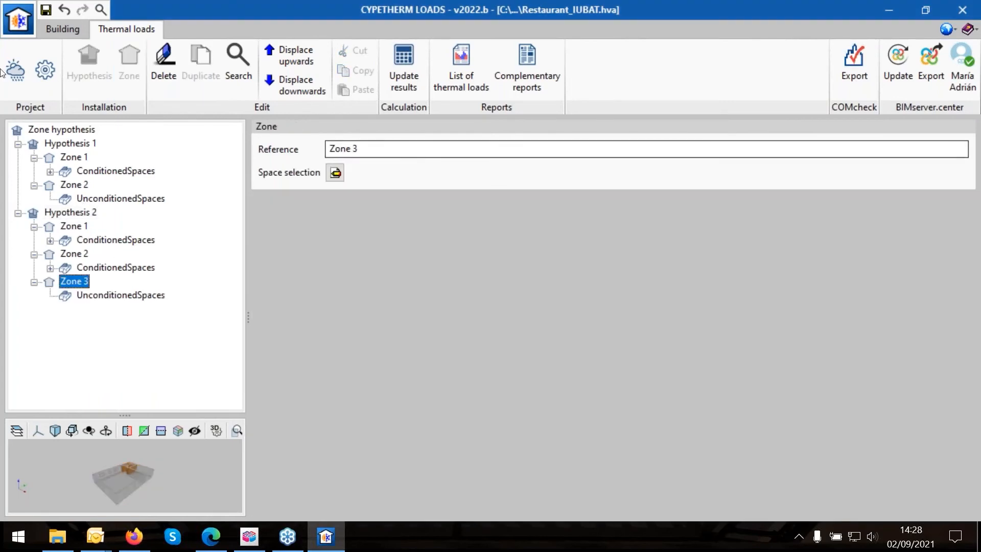
# Review the conditioned spaces grouped in Zone 1 of Hypothesis 1 and compare them with the zones of Hypothesis 2
pyautogui.click(50, 172)
pyautogui.click(49, 145)
pyautogui.click(56, 240)
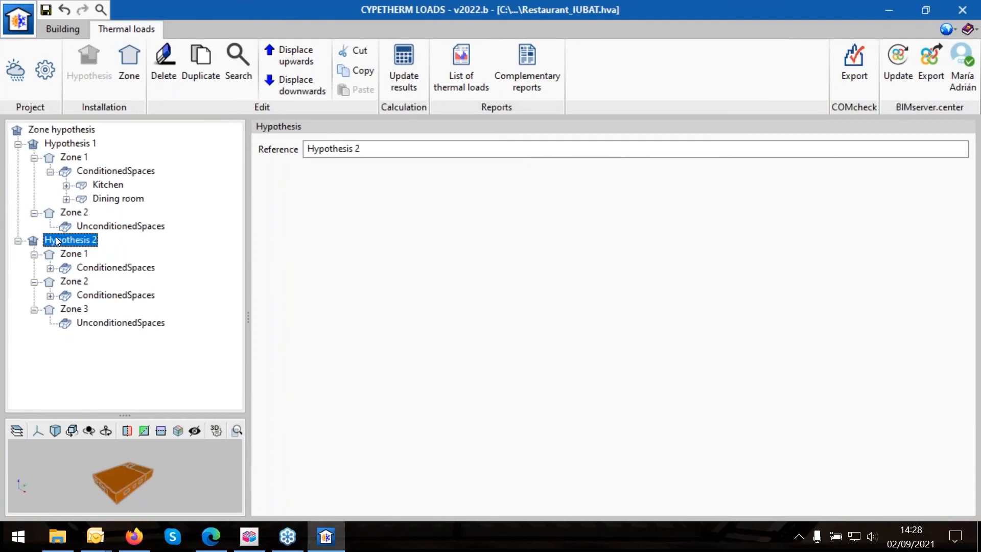
# Expand the conditioned spaces of Hypothesis 2 and compare the placement of Kitchen and Dining room with Zone 1 of Hypothesis 1
pyautogui.click(50, 267)
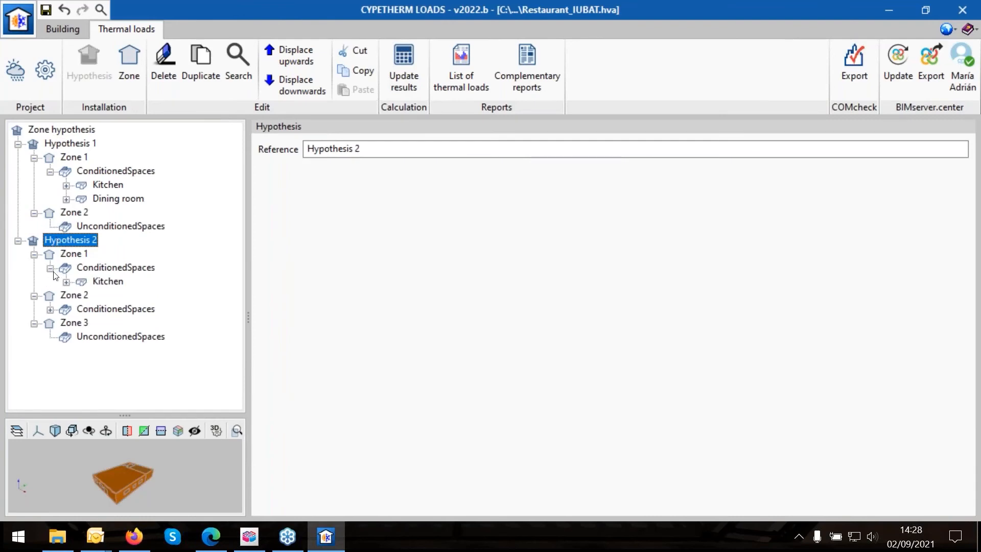
pyautogui.click(50, 309)
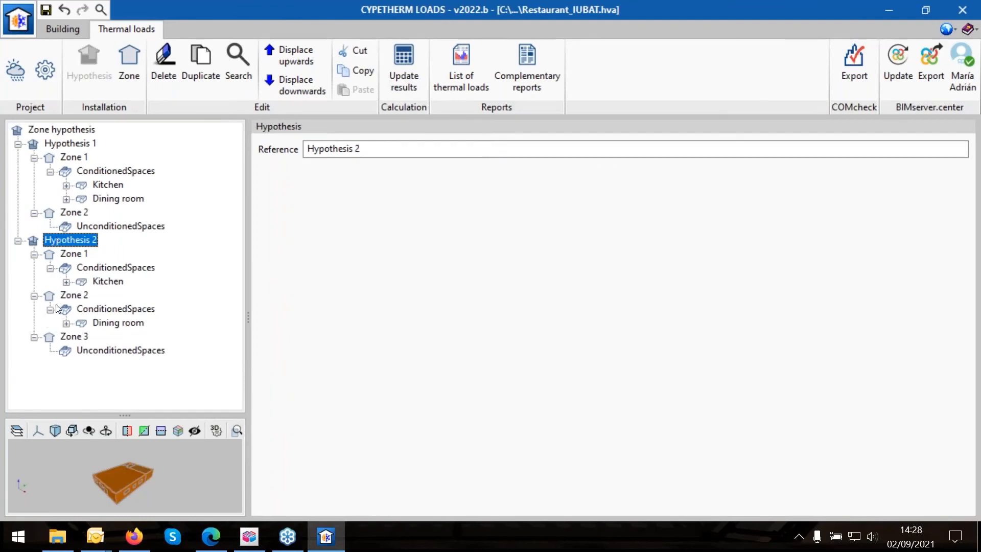
pyautogui.click(111, 284)
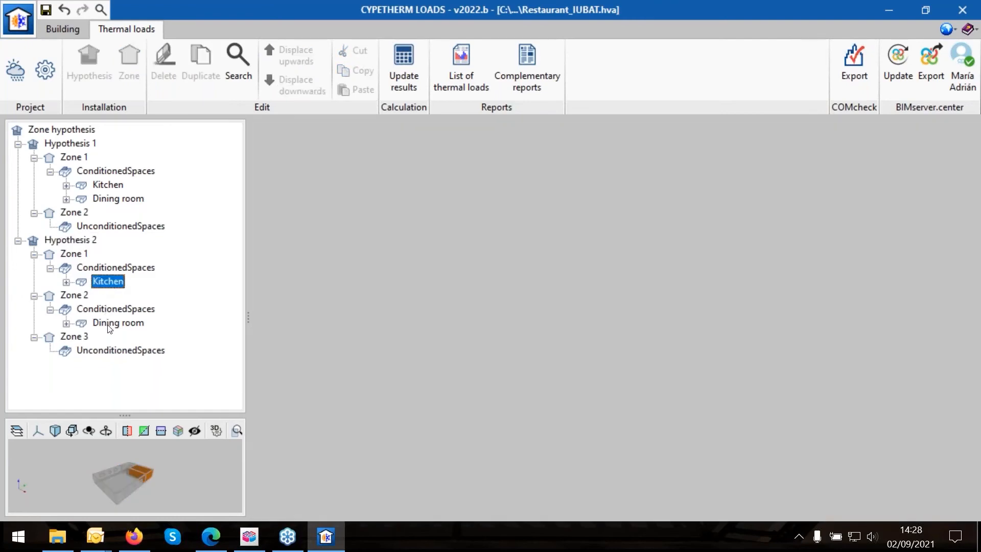
pyautogui.click(108, 324)
pyautogui.click(108, 282)
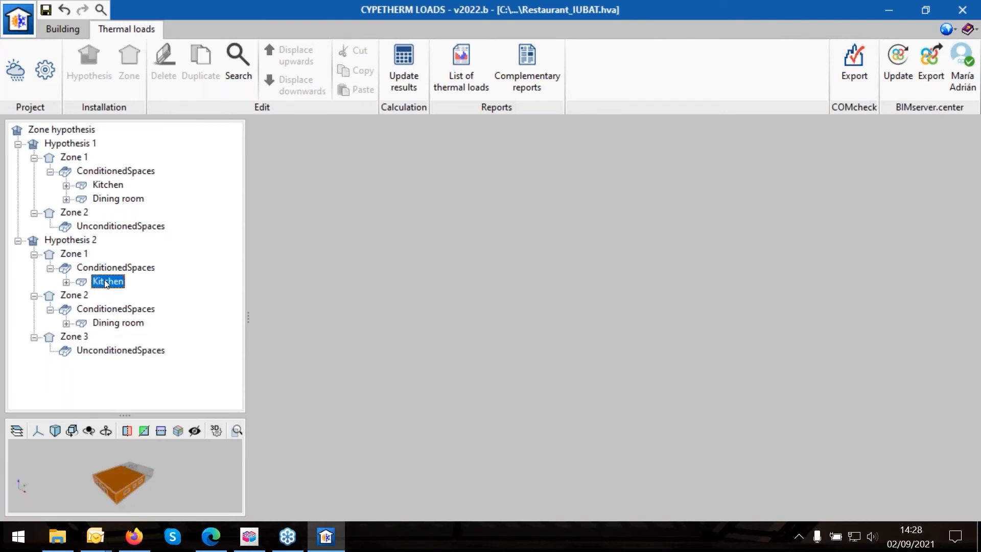
pyautogui.click(97, 328)
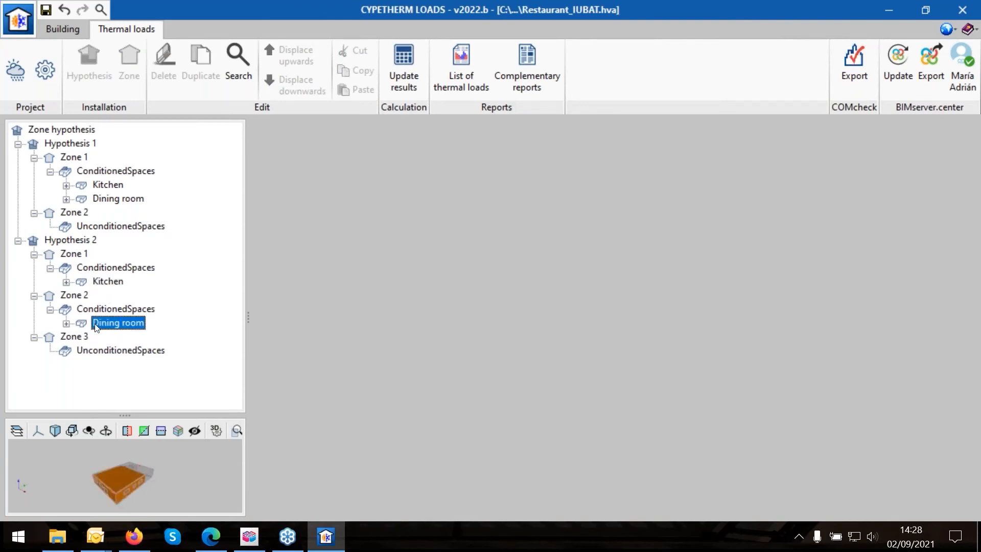
pyautogui.click(103, 187)
pyautogui.click(106, 204)
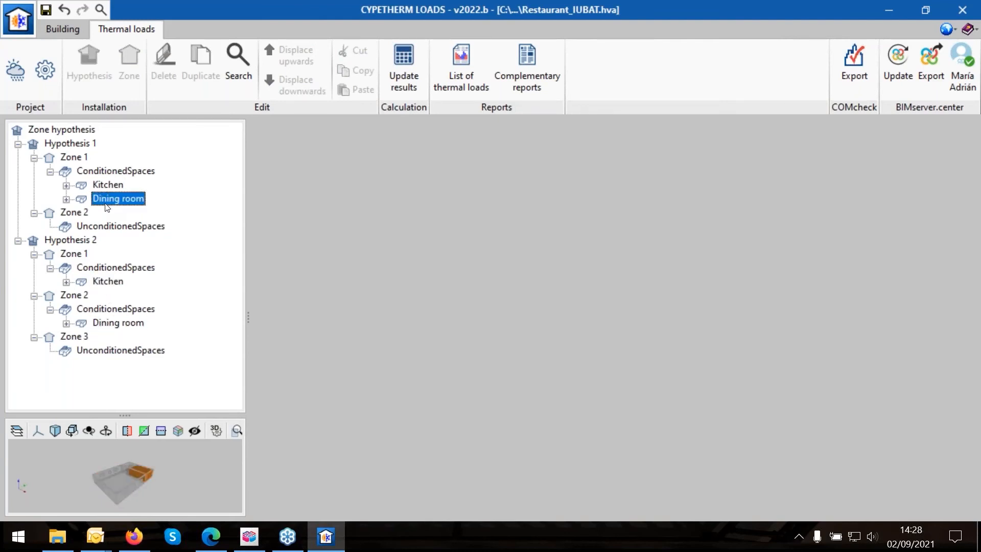
pyautogui.click(105, 172)
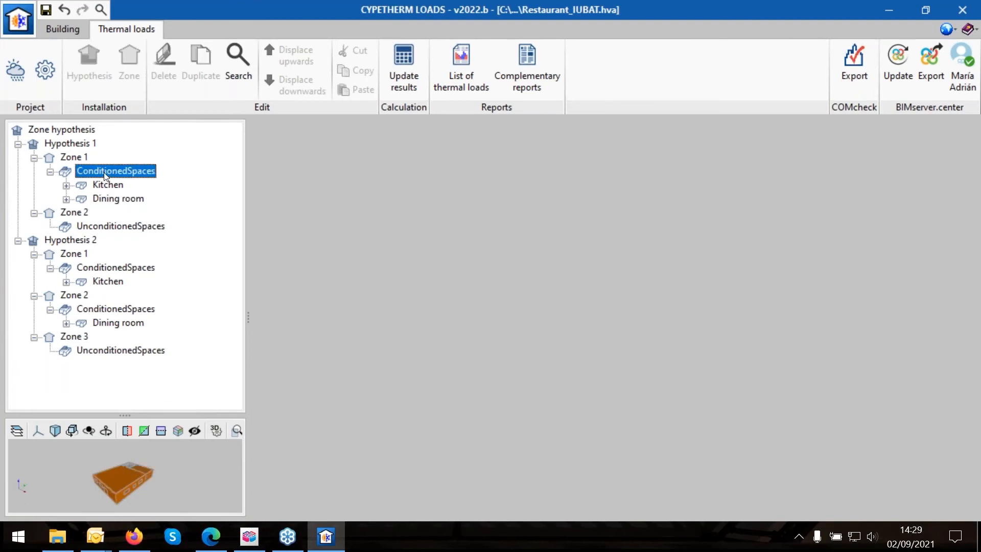
pyautogui.moveTo(141, 481); pyautogui.dragTo(145, 465)
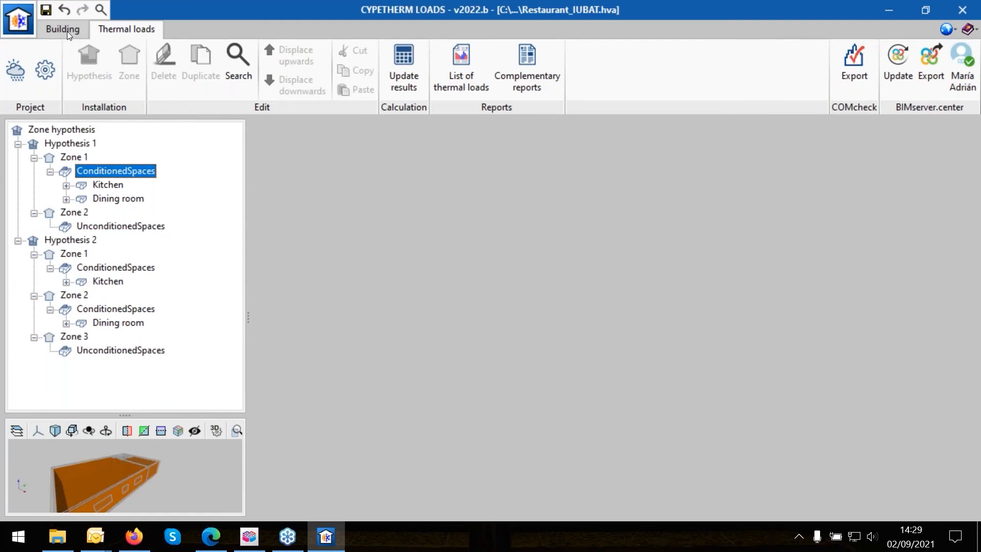
pyautogui.scroll(2, 118, 498)
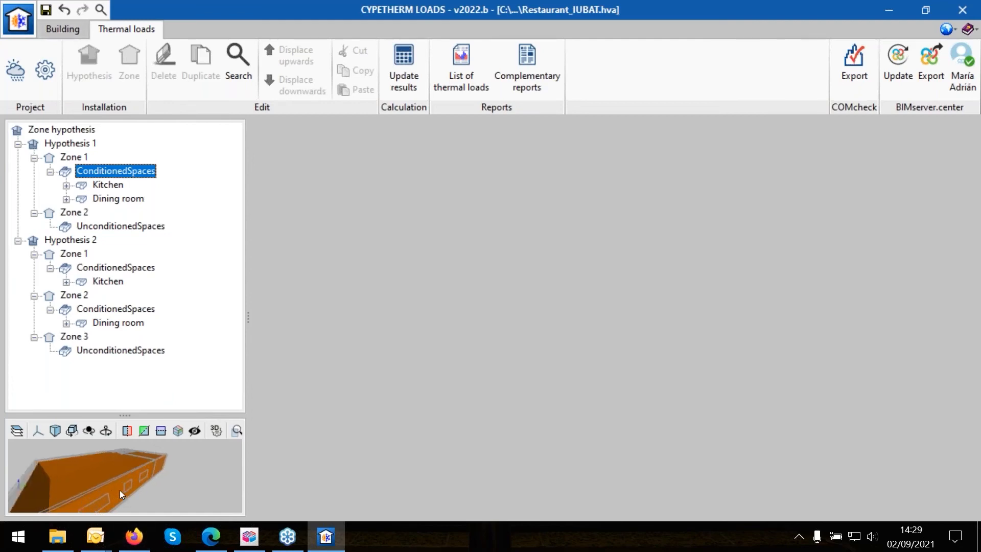
pyautogui.scroll(-2, 120, 490)
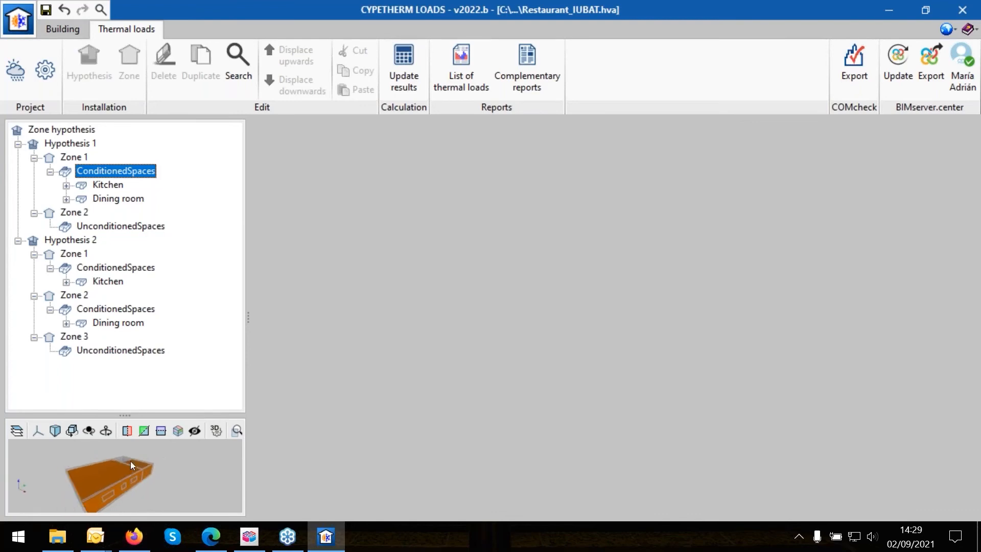
pyautogui.scroll(2, 130, 474)
pyautogui.scroll(-2, 124, 474)
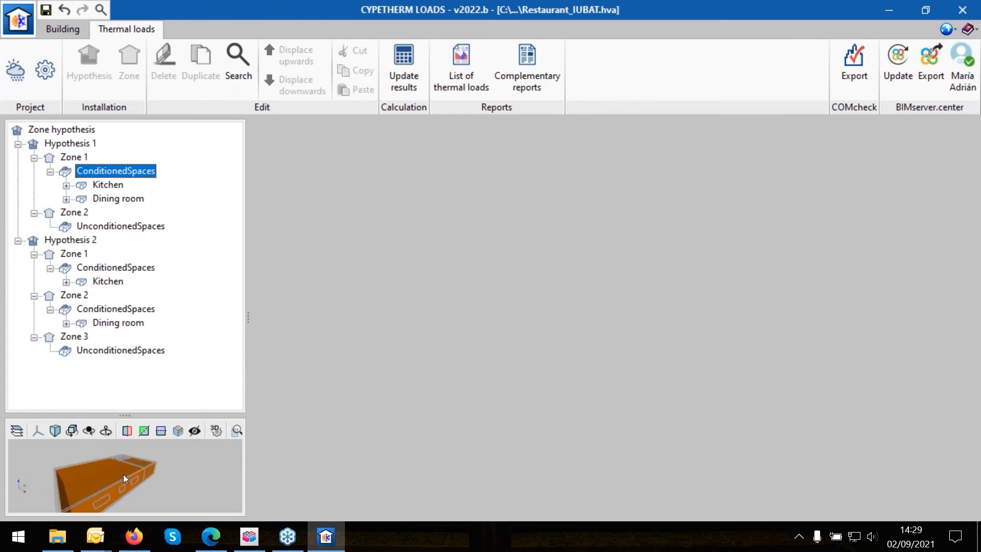
pyautogui.scroll(1, 98, 484)
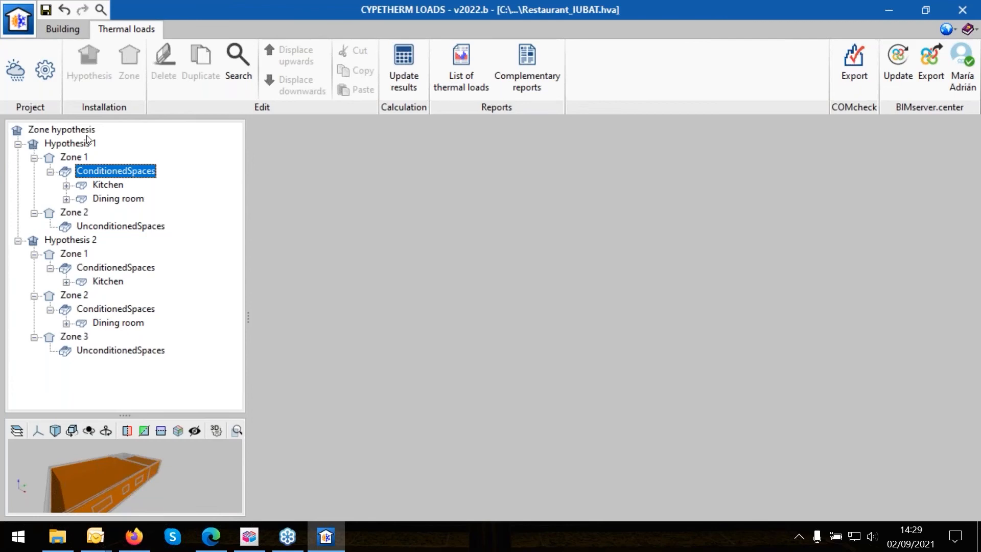
# Examine Zone 1 of Hypothesis 1 and the separate Kitchen and Dining room zones of Hypothesis 2 in the 3D preview
pyautogui.click(35, 158)
pyautogui.click(35, 159)
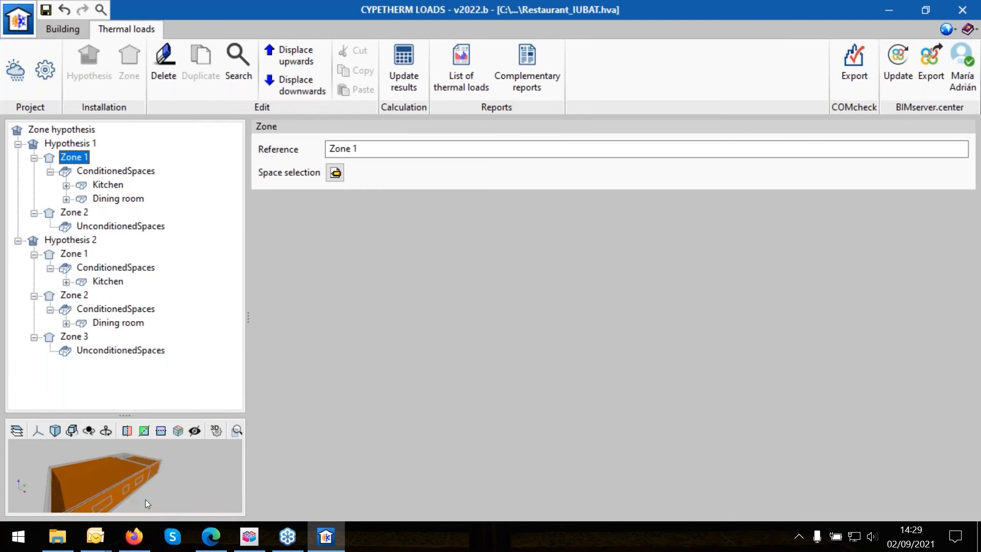
pyautogui.scroll(2, 143, 467)
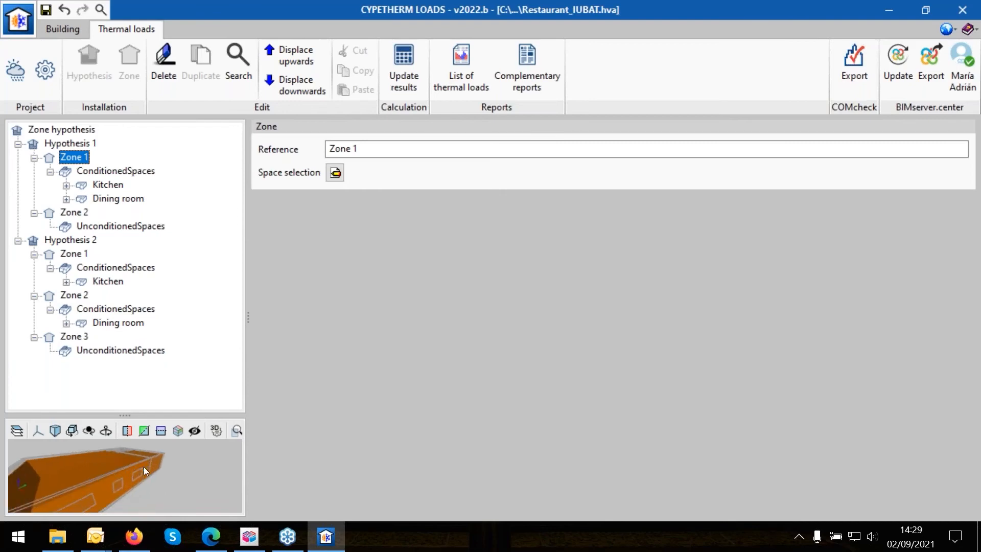
pyautogui.scroll(-1, 143, 467)
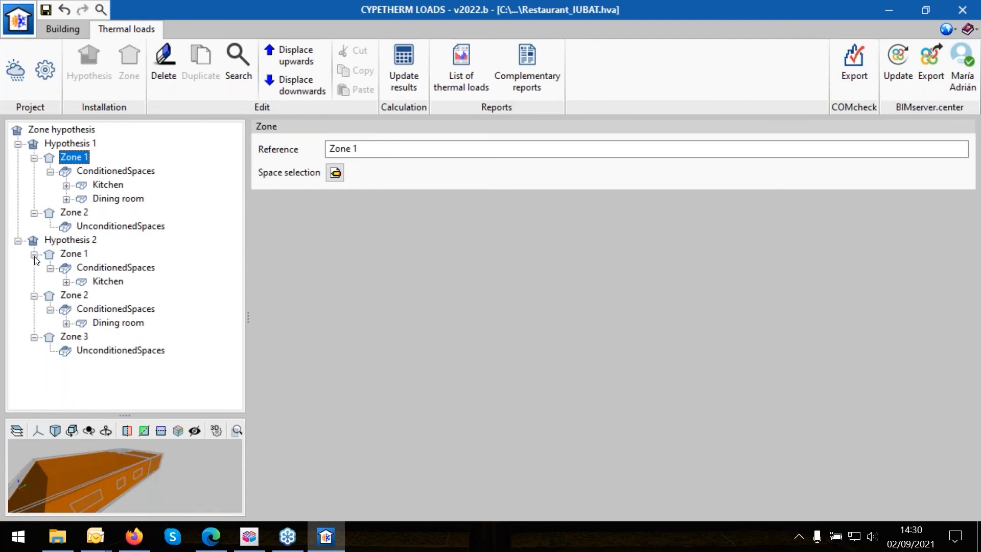
pyautogui.click(105, 268)
pyautogui.click(101, 284)
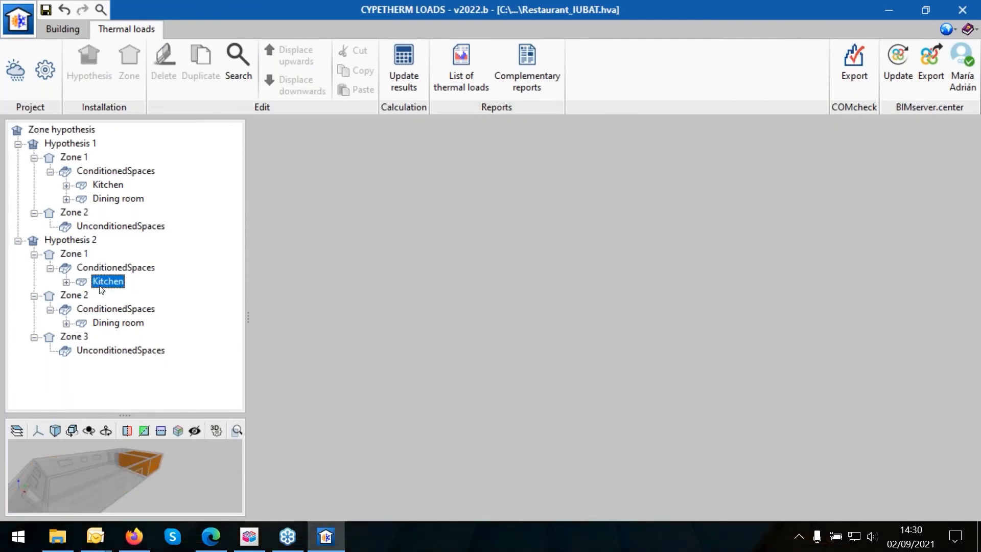
pyautogui.click(107, 324)
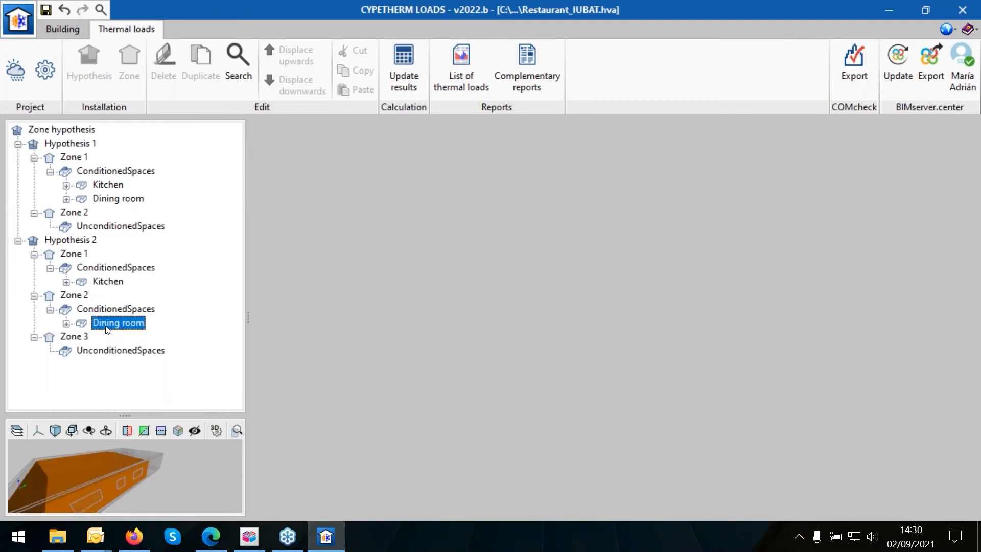
pyautogui.click(102, 282)
pyautogui.click(97, 267)
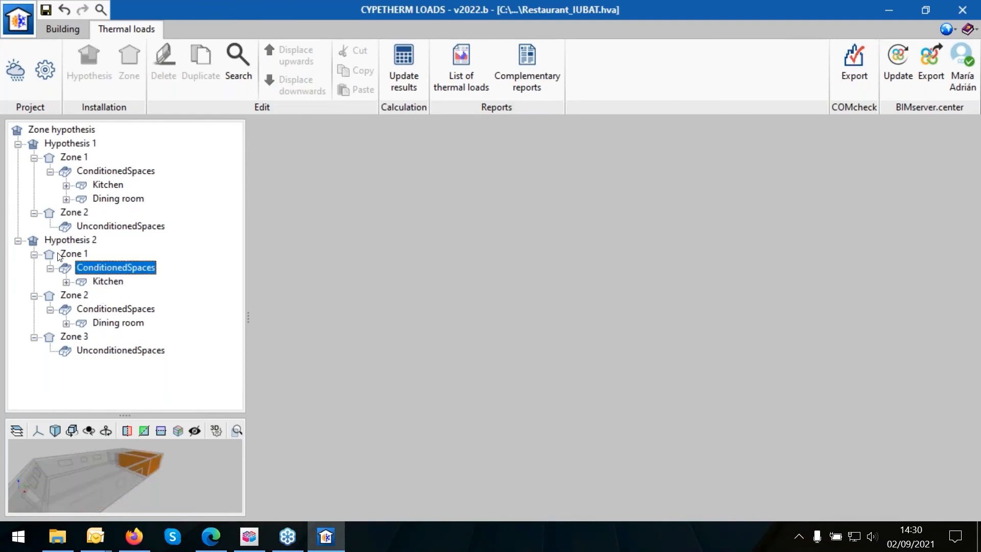
# Update the thermal load results and read the cooling and heating calculation notes for Hypothesis 1
pyautogui.click(72, 254)
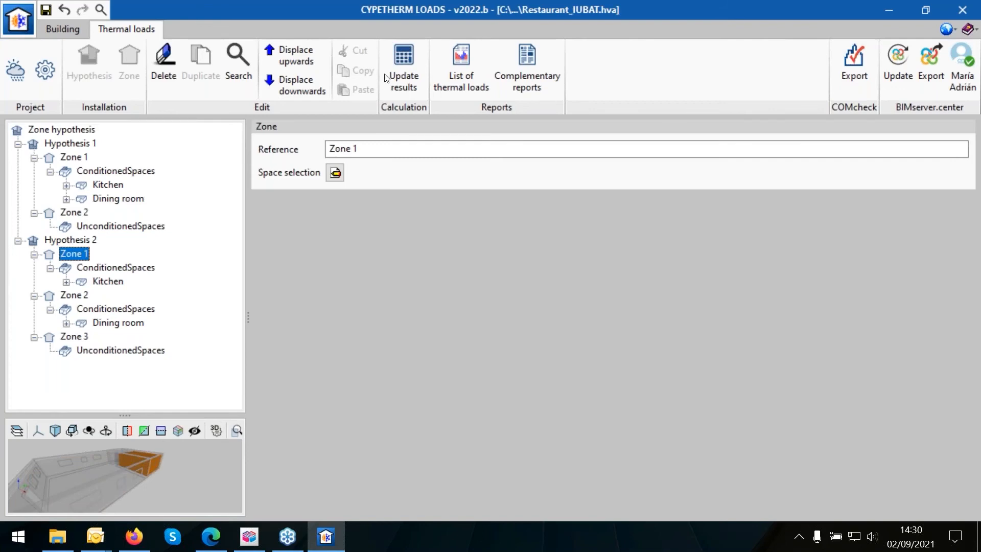
pyautogui.click(408, 81)
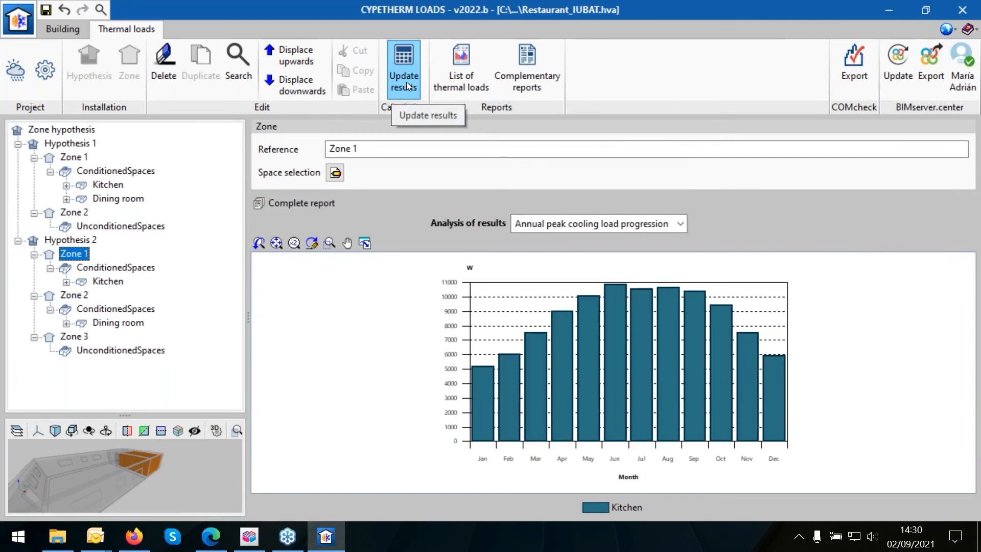
pyautogui.click(94, 172)
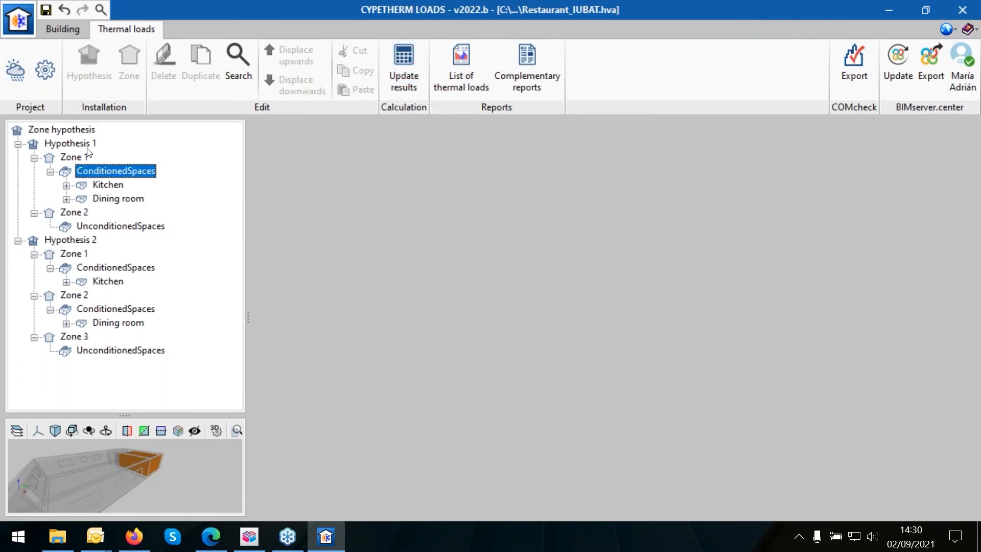
pyautogui.click(71, 144)
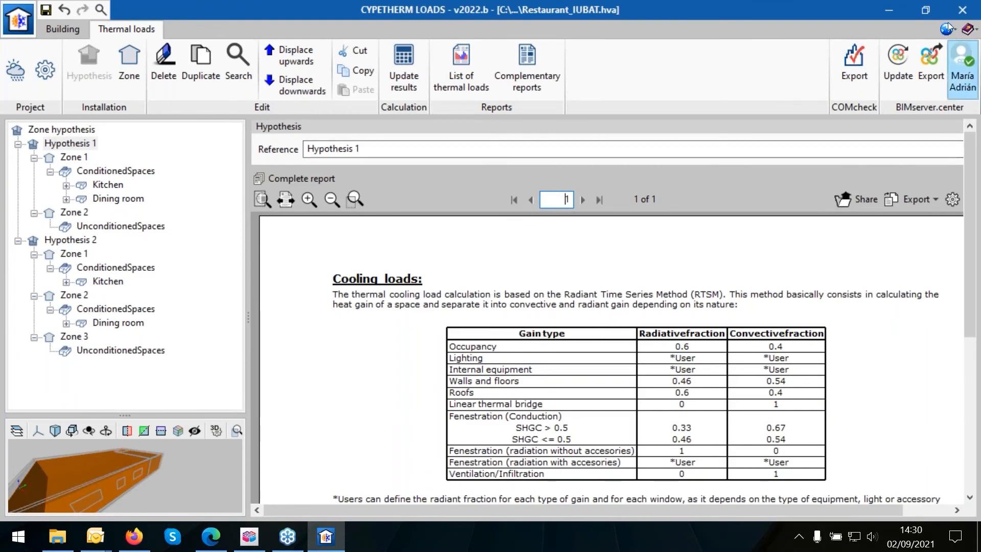
pyautogui.click(926, 10)
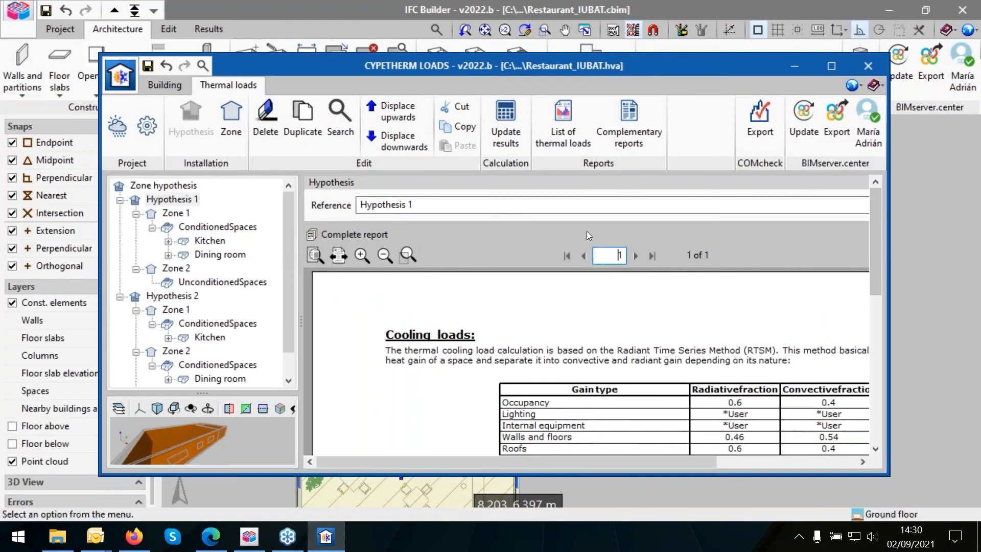
pyautogui.click(832, 66)
pyautogui.scroll(-5, 603, 295)
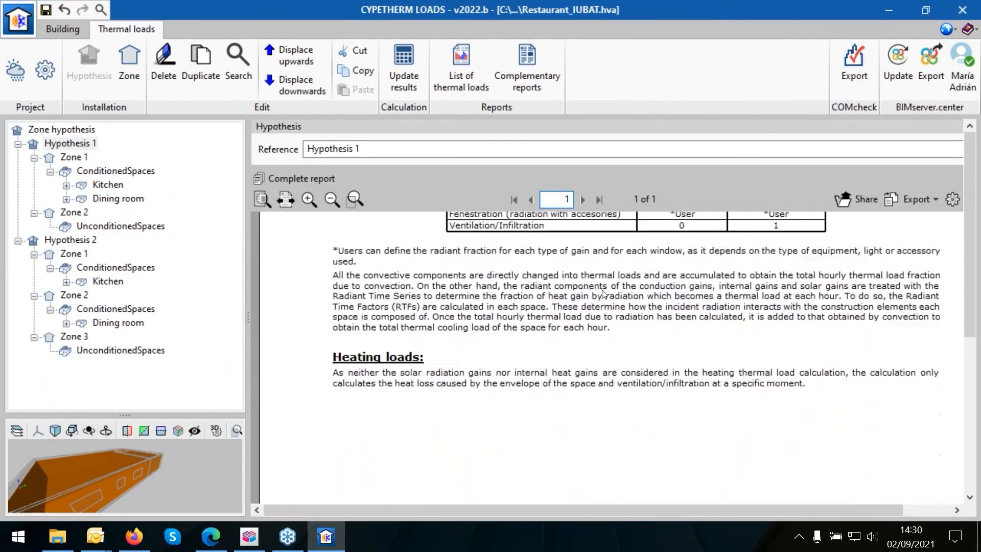
pyautogui.scroll(3, 603, 294)
# Review the complete report of Hypothesis 1, including the Zone 1 cooling loads summary and the peak load graphs, and close it
pyautogui.click(313, 182)
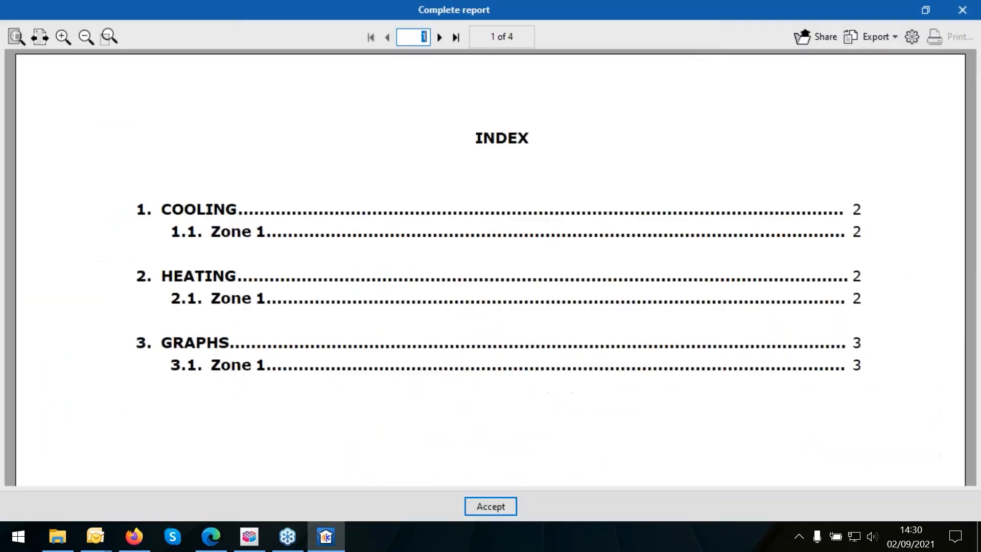
pyautogui.click(441, 38)
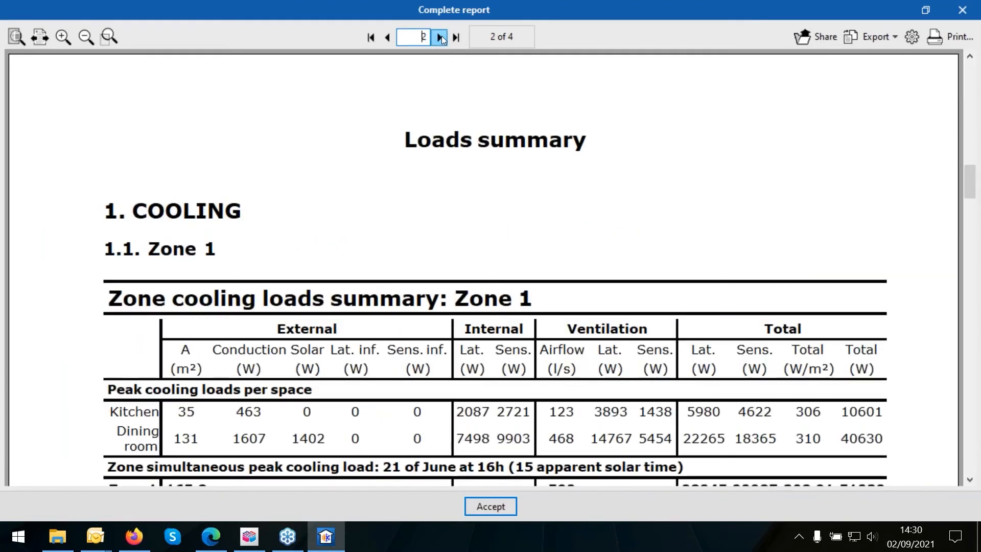
pyautogui.scroll(-5, 417, 258)
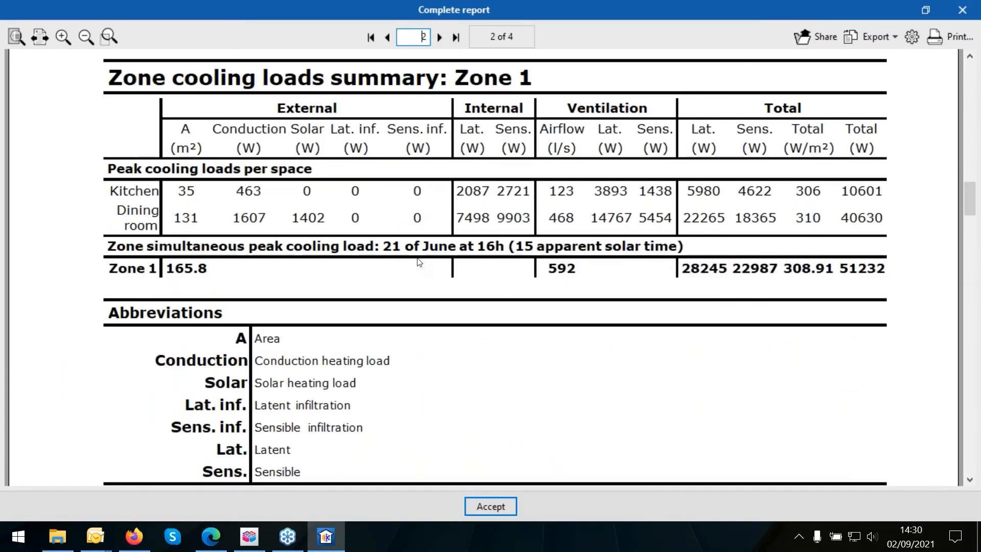
pyautogui.scroll(-15, 417, 262)
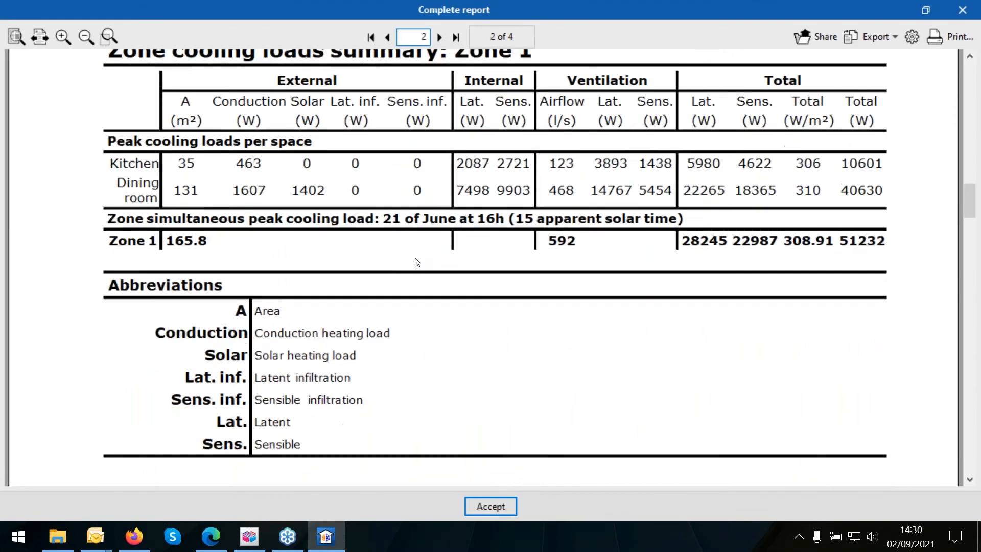
pyautogui.click(439, 37)
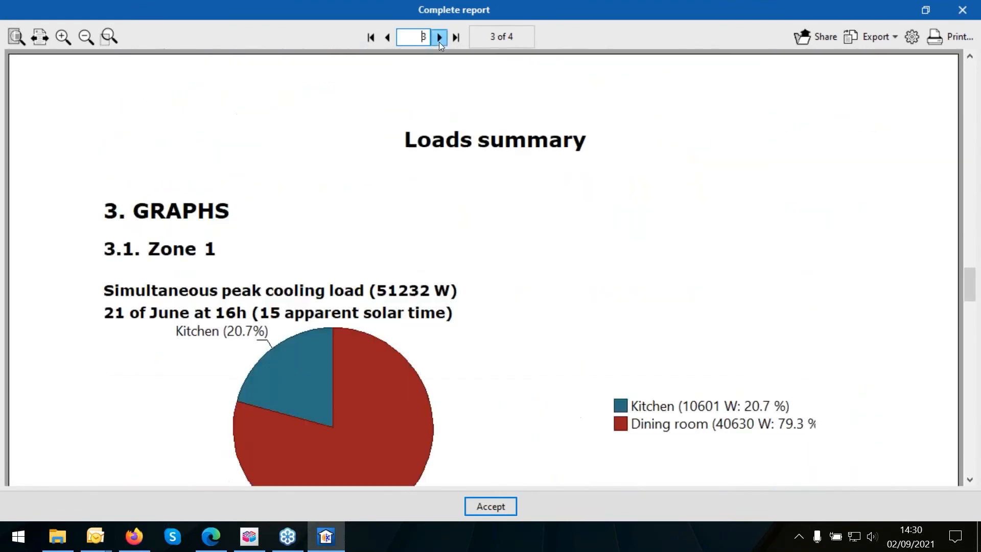
pyautogui.scroll(-2, 437, 187)
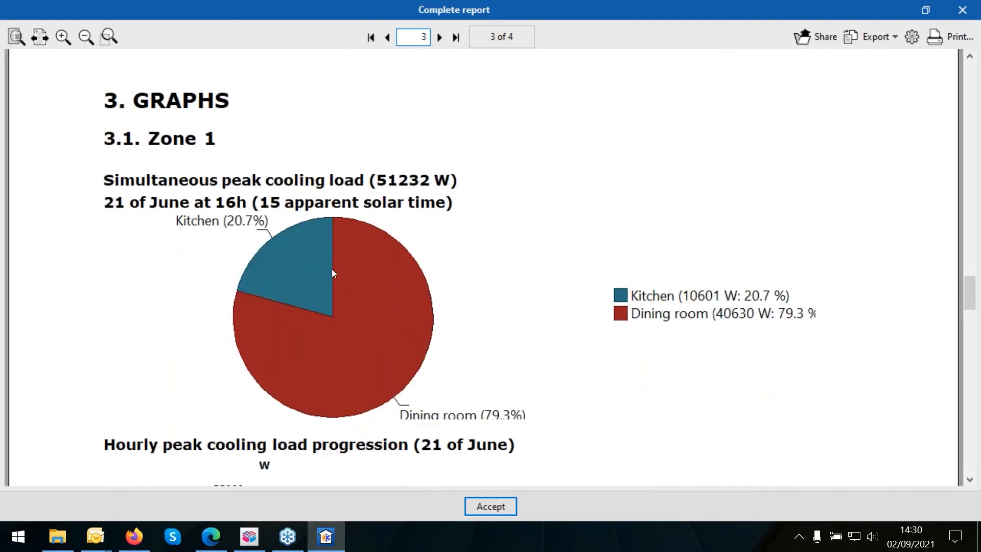
pyautogui.scroll(-7, 330, 269)
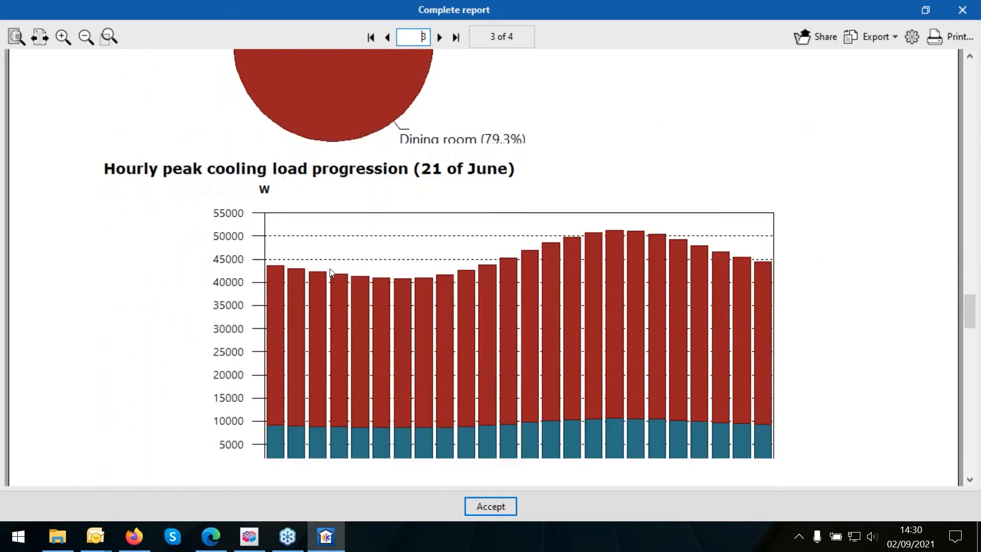
pyautogui.scroll(-3, 330, 273)
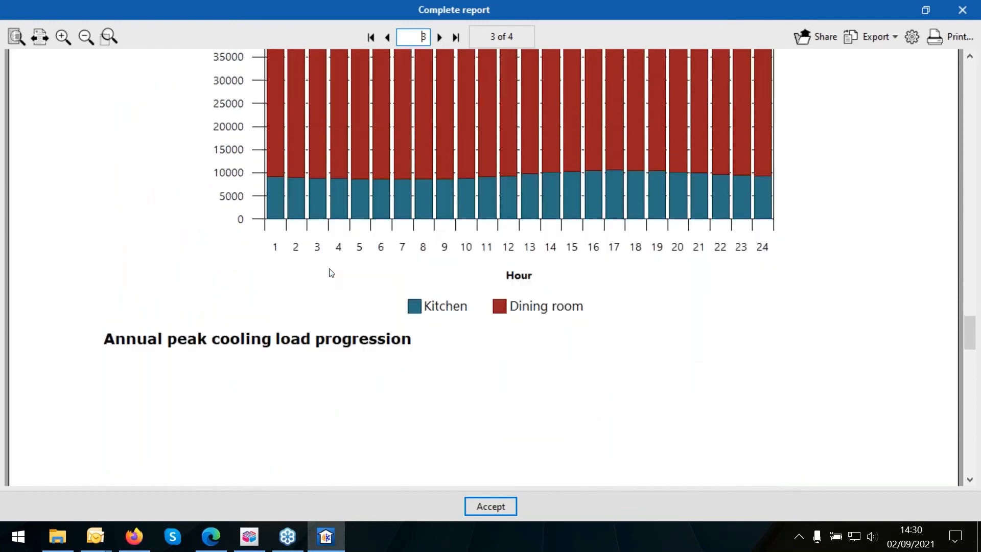
pyautogui.scroll(-12, 329, 272)
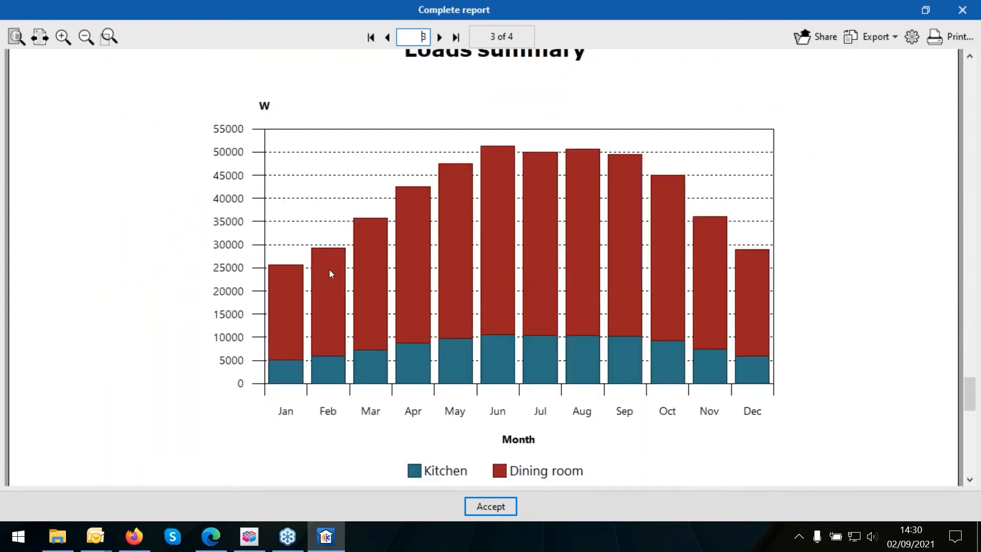
pyautogui.scroll(-15, 329, 268)
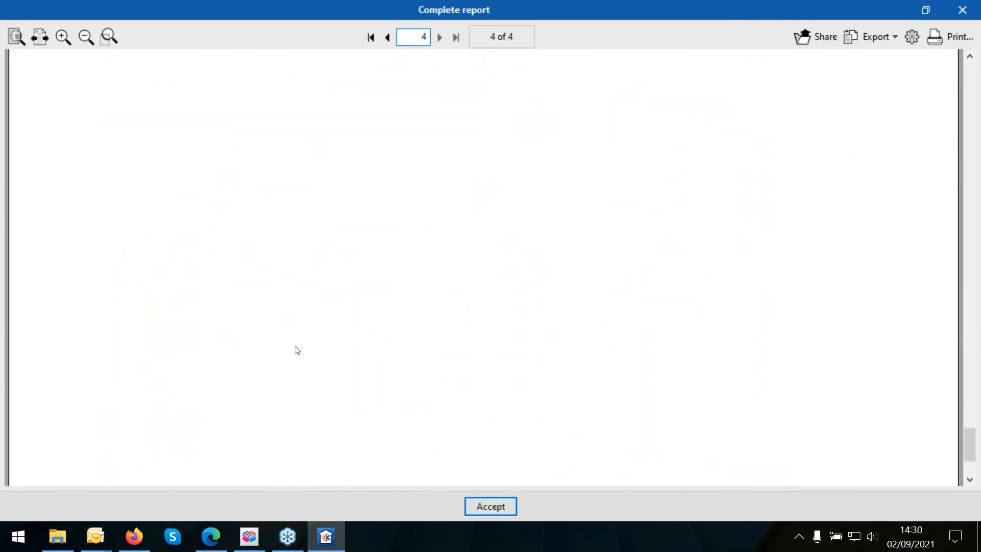
pyautogui.scroll(-2, 298, 350)
pyautogui.click(963, 9)
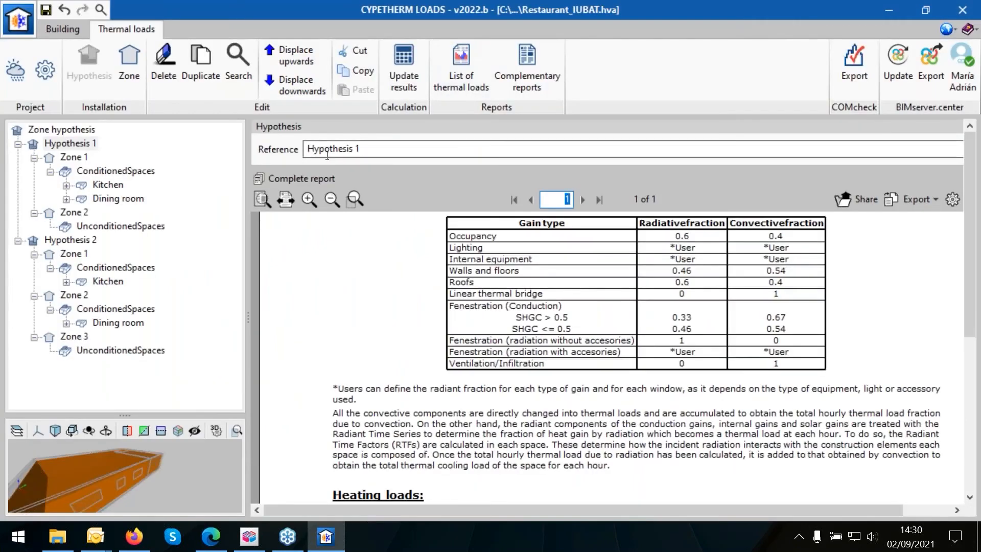
# View the annual peak cooling load progression and simultaneous peak cooling load of Zone 1 in Hypothesis 1
pyautogui.click(78, 159)
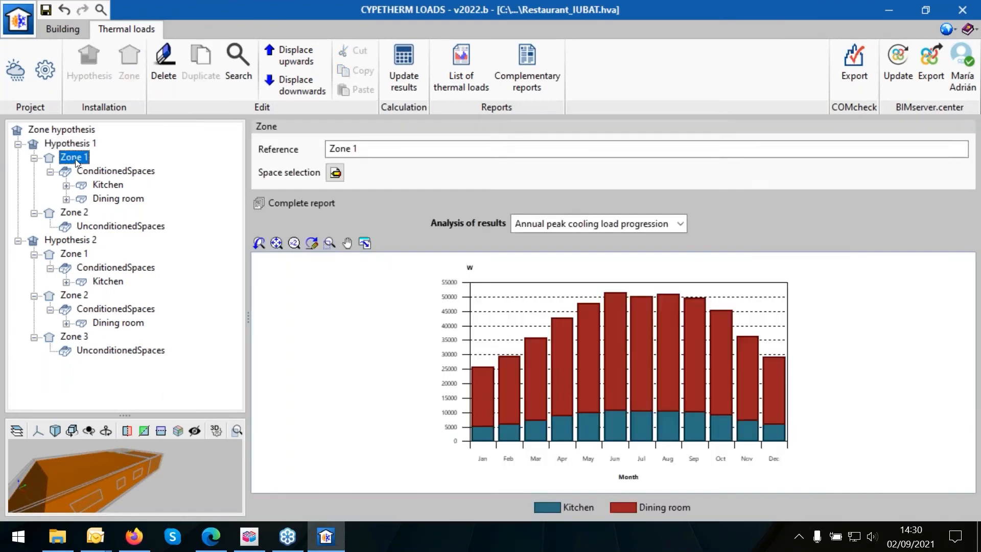
pyautogui.click(266, 205)
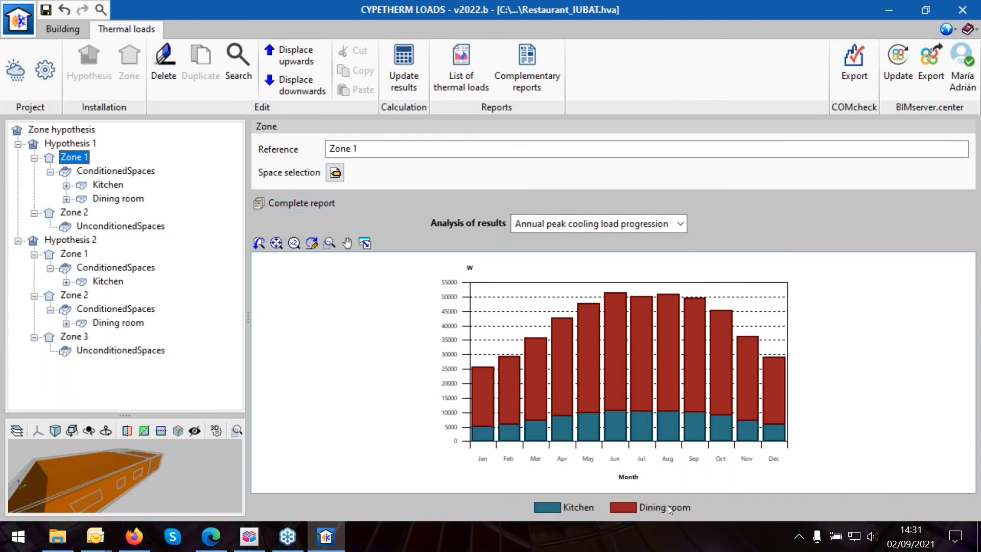
pyautogui.click(681, 224)
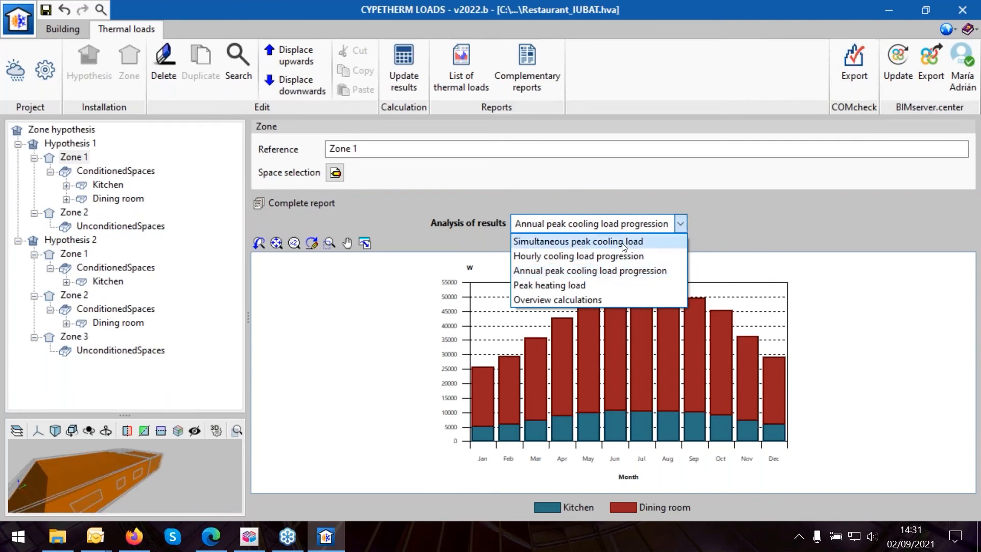
pyautogui.click(571, 242)
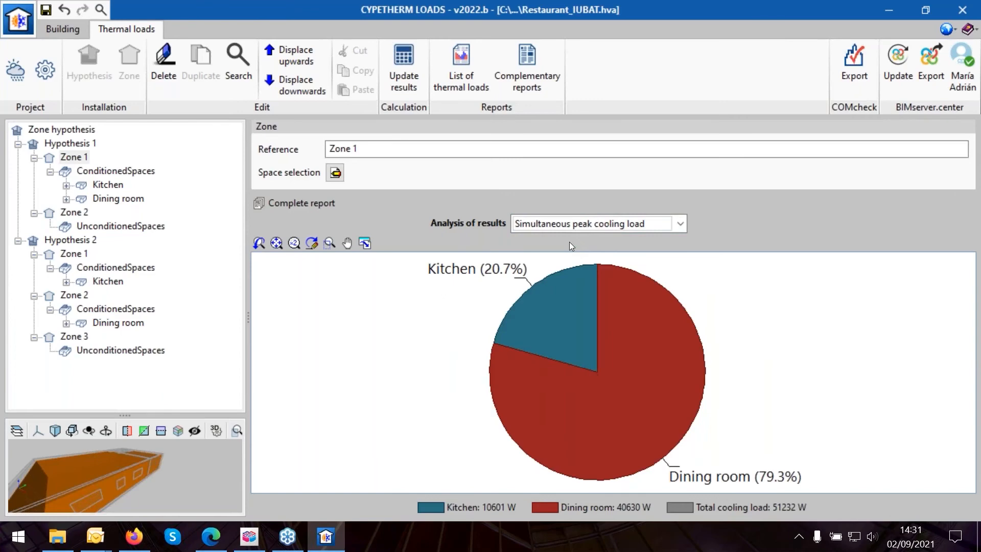
# Compare Zone 1's hourly cooling load progression for January, February, April, July and September
pyautogui.click(682, 225)
pyautogui.click(612, 256)
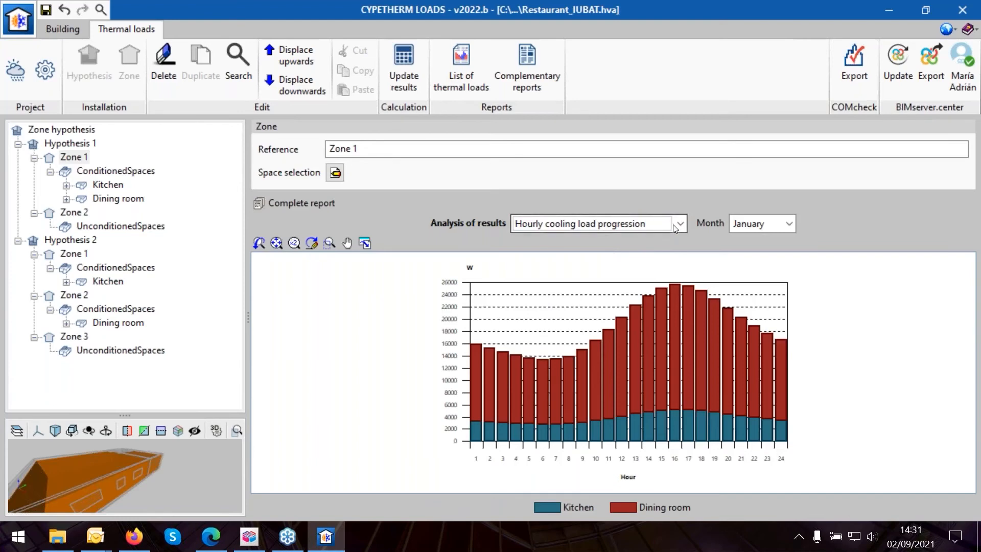
pyautogui.click(791, 223)
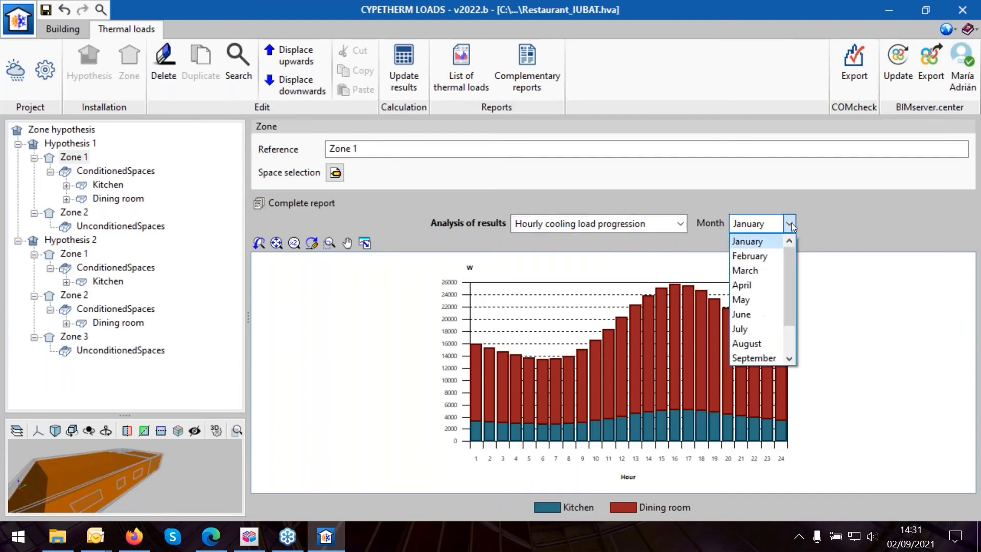
pyautogui.click(749, 255)
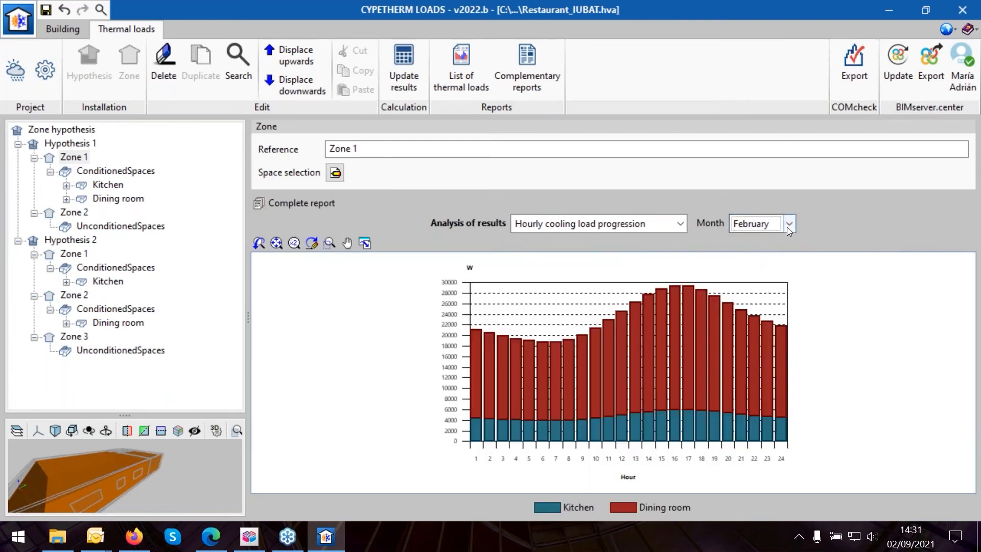
pyautogui.click(789, 225)
pyautogui.click(749, 266)
pyautogui.click(789, 223)
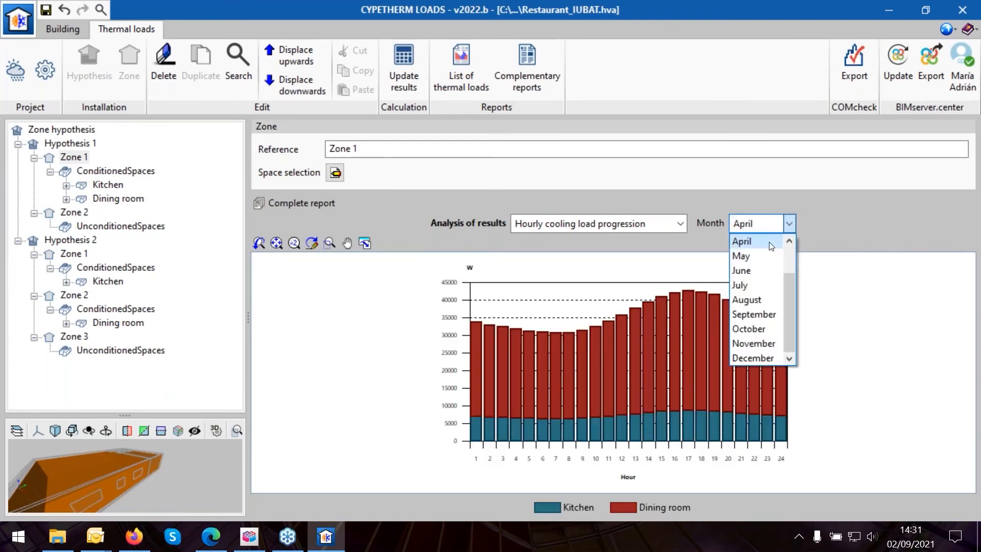
pyautogui.click(743, 284)
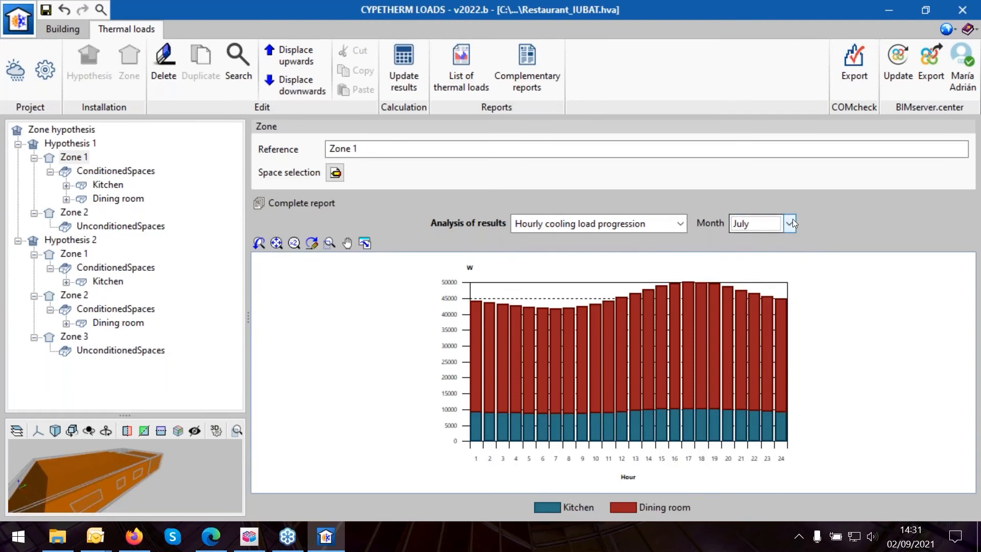
pyautogui.click(790, 222)
pyautogui.click(754, 314)
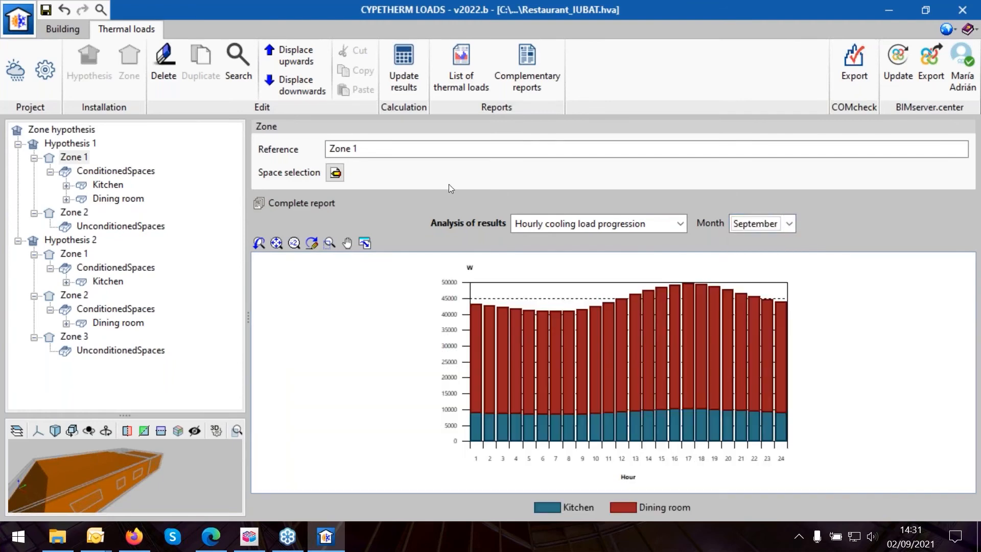
# View the peak heating load of Zone 1, followed by its overview calculations
pyautogui.click(526, 224)
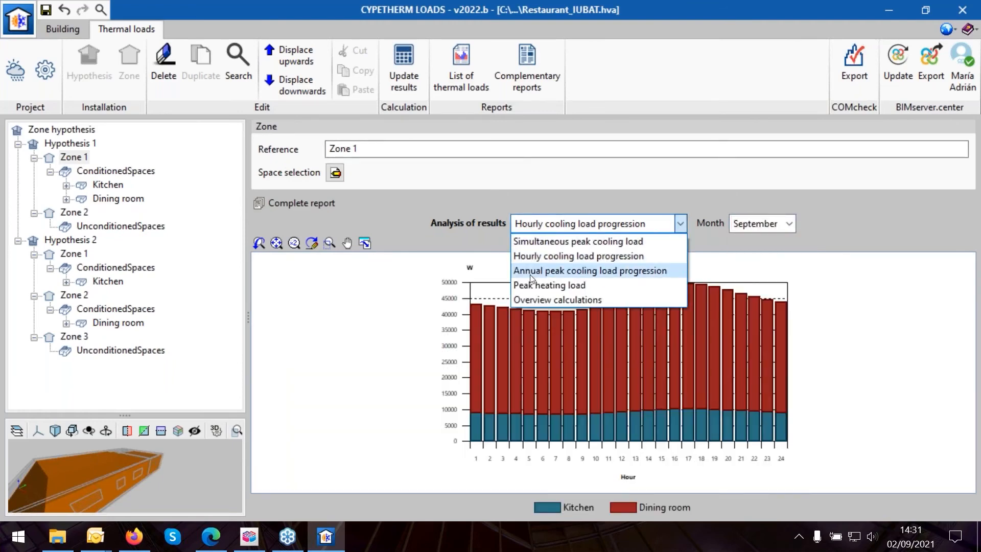
pyautogui.click(535, 284)
pyautogui.click(535, 225)
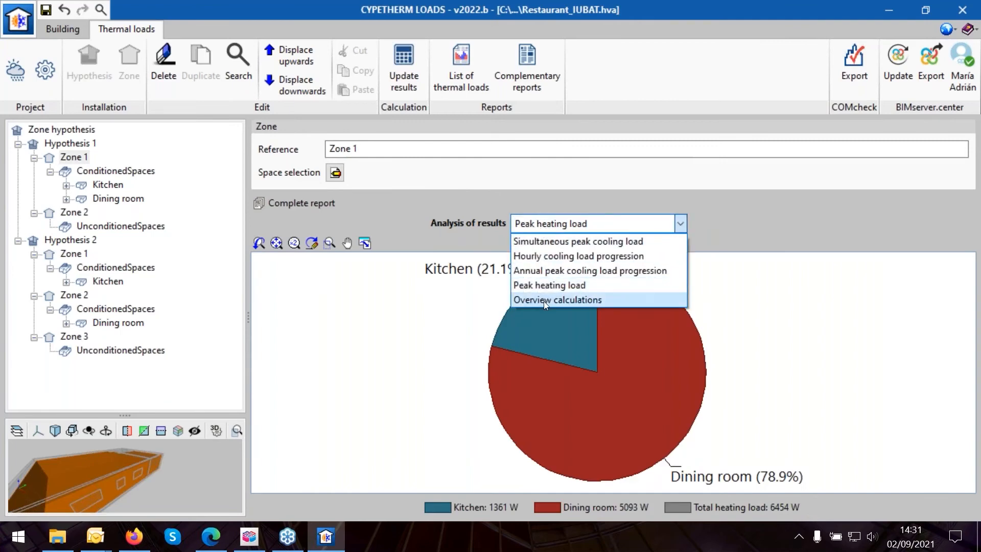
pyautogui.click(544, 300)
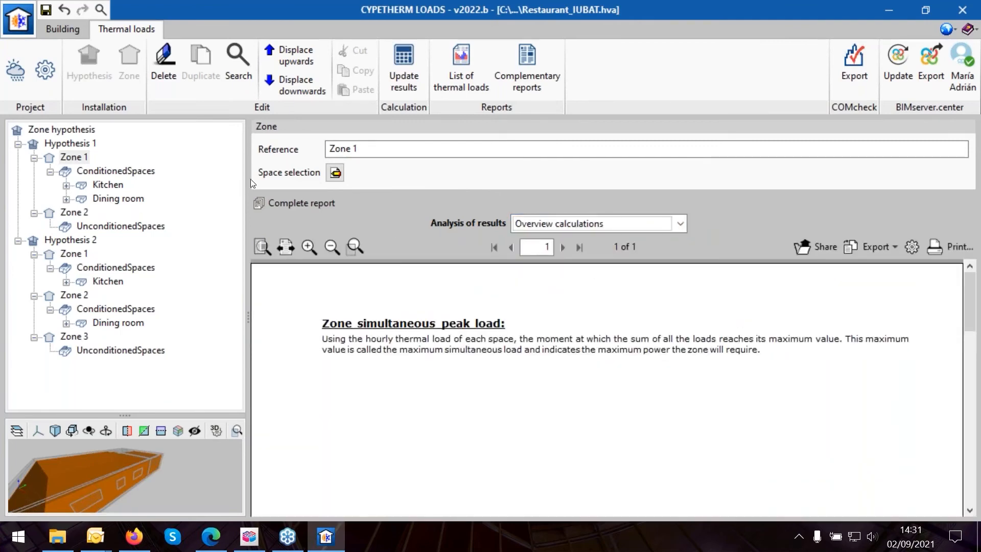
# Review the Kitchen's cooling load, RTF non solar - RTF solar, peak cooling load and peak heating load graphs
pyautogui.click(97, 185)
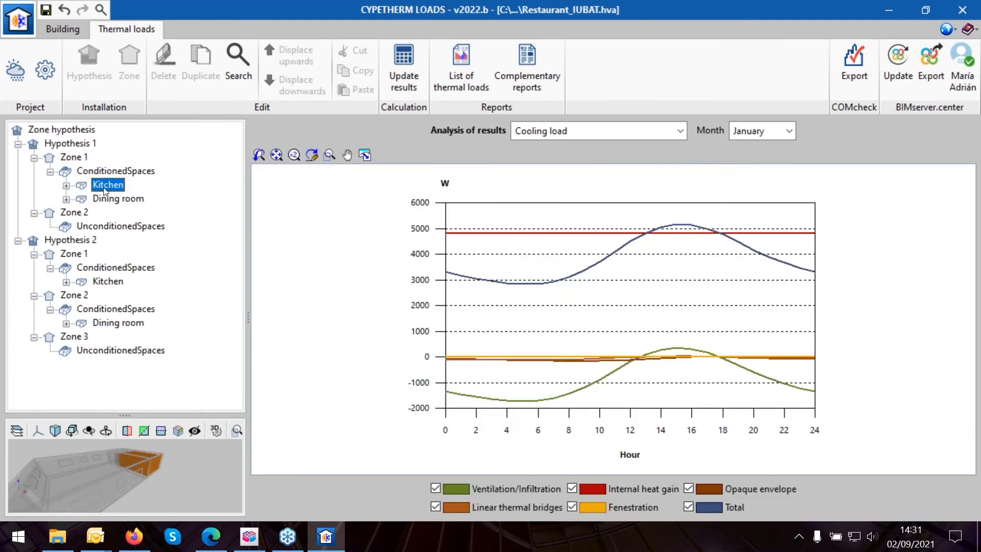
pyautogui.click(680, 135)
pyautogui.click(583, 150)
pyautogui.click(674, 134)
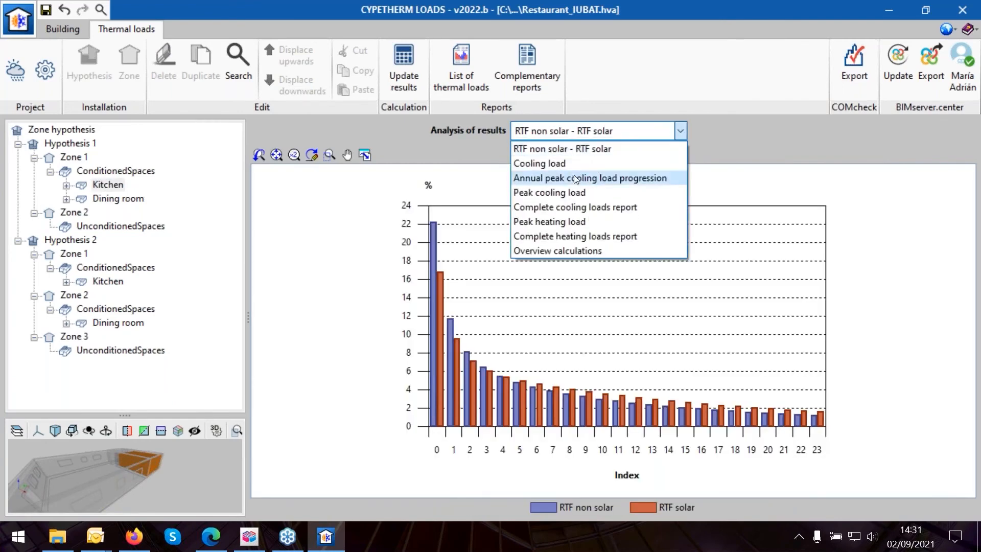
pyautogui.click(577, 190)
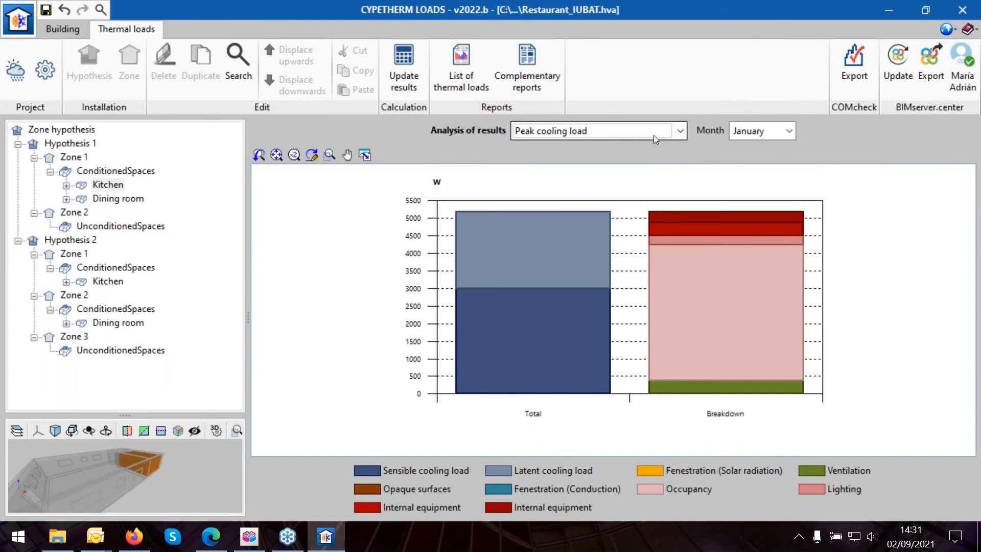
pyautogui.click(680, 131)
pyautogui.click(542, 223)
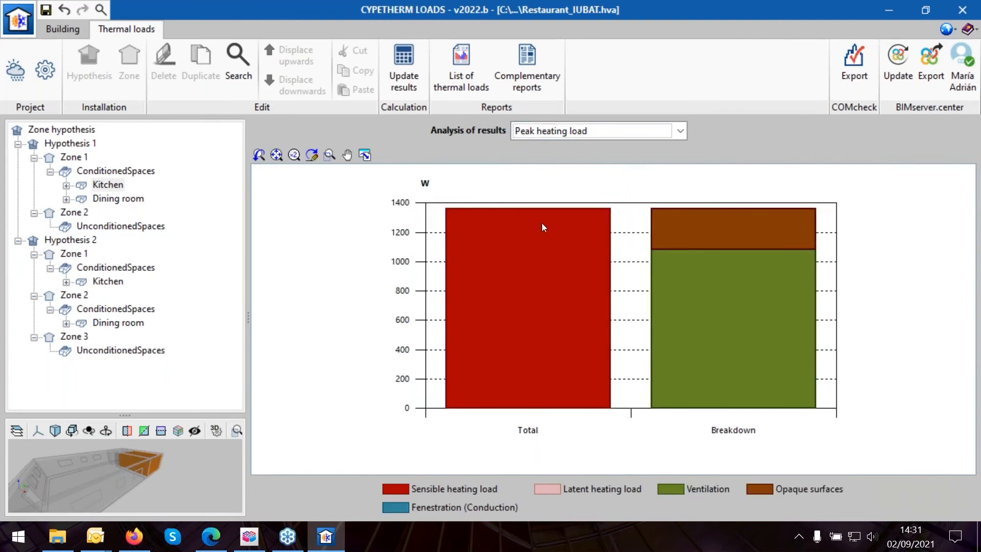
# Return the Kitchen analysis to Peak cooling load and check the available result types and months, keeping January
pyautogui.click(677, 134)
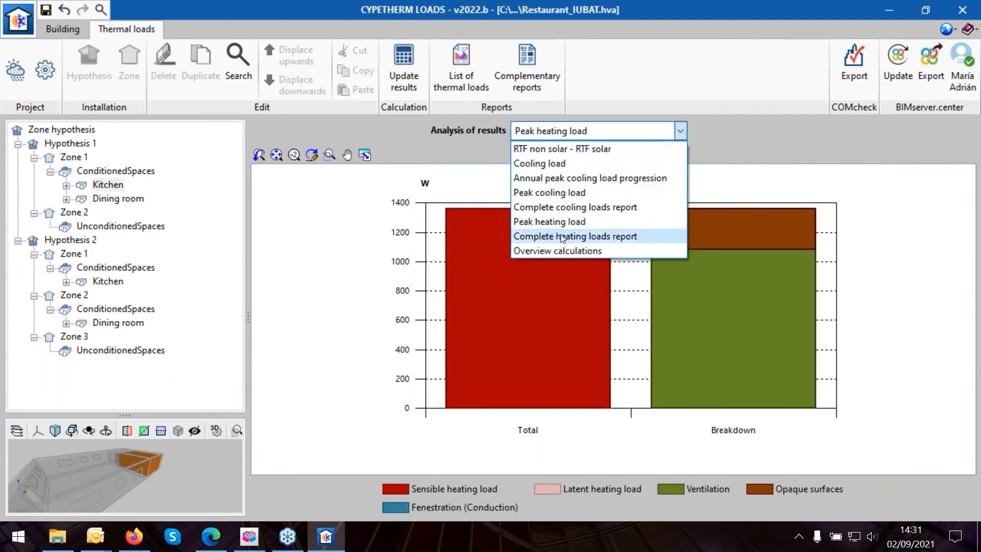
pyautogui.click(572, 191)
pyautogui.click(635, 137)
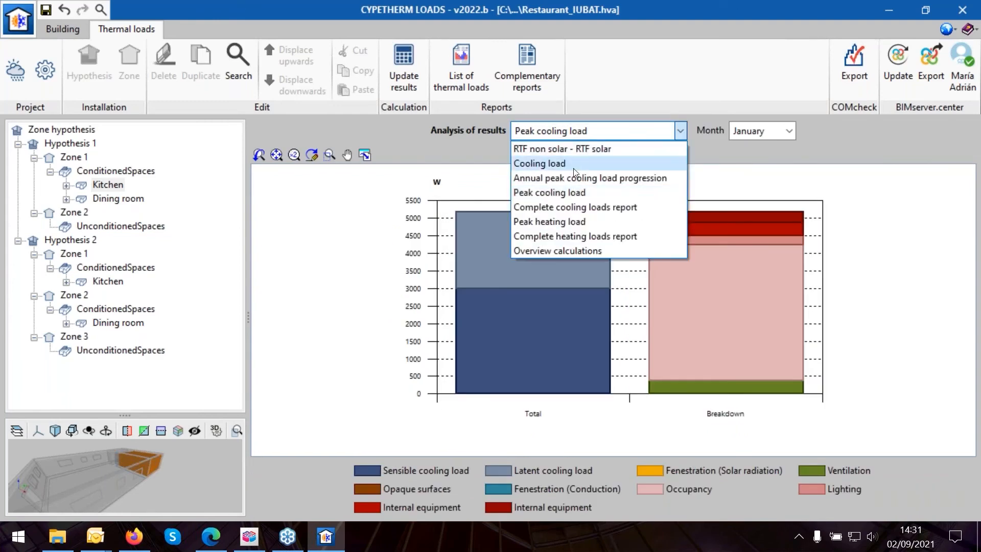
pyautogui.click(447, 168)
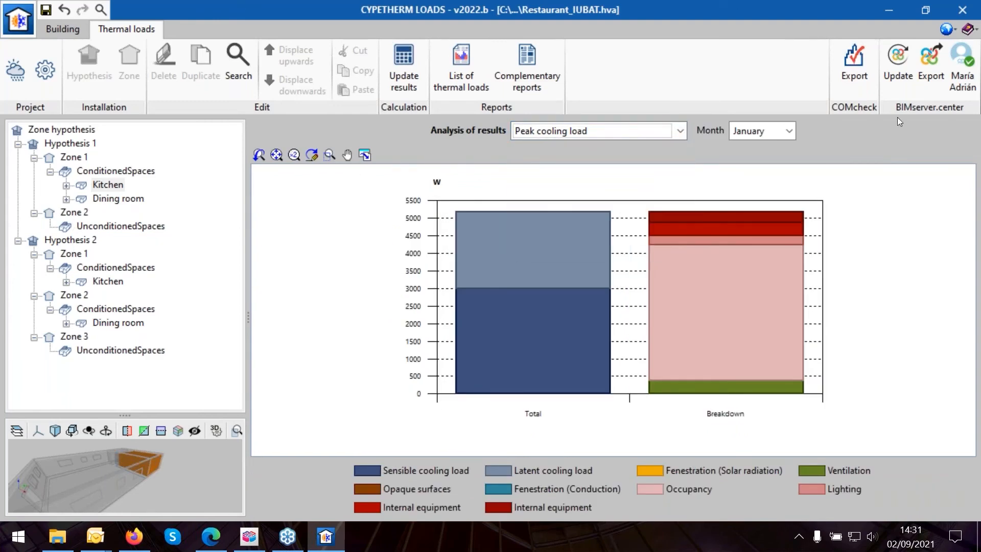
pyautogui.click(787, 131)
pyautogui.click(572, 176)
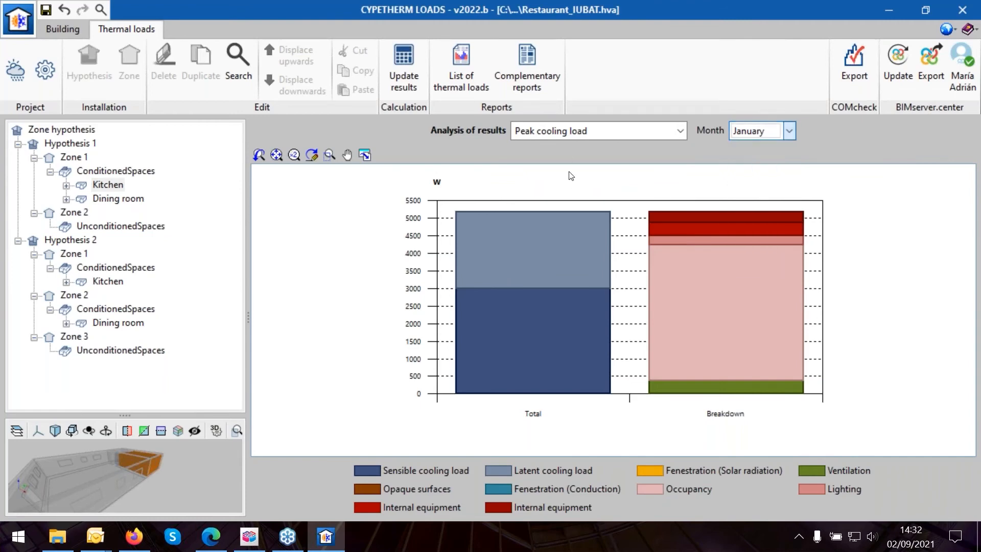
# Expand the Dining room of Hypothesis 1 and review its ventilation/infiltration sensible and latent cooling loads and overview calculations
pyautogui.click(92, 202)
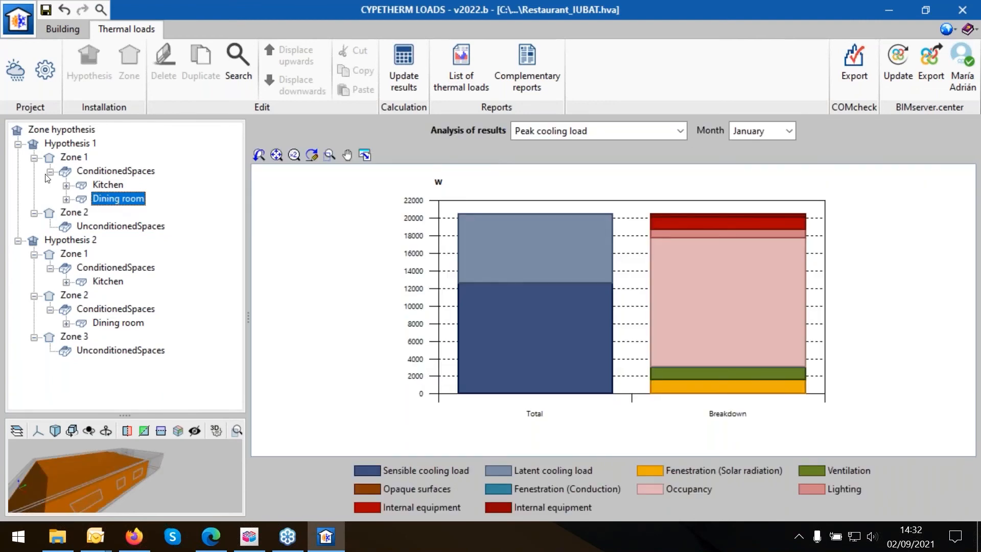
pyautogui.click(66, 199)
pyautogui.click(113, 211)
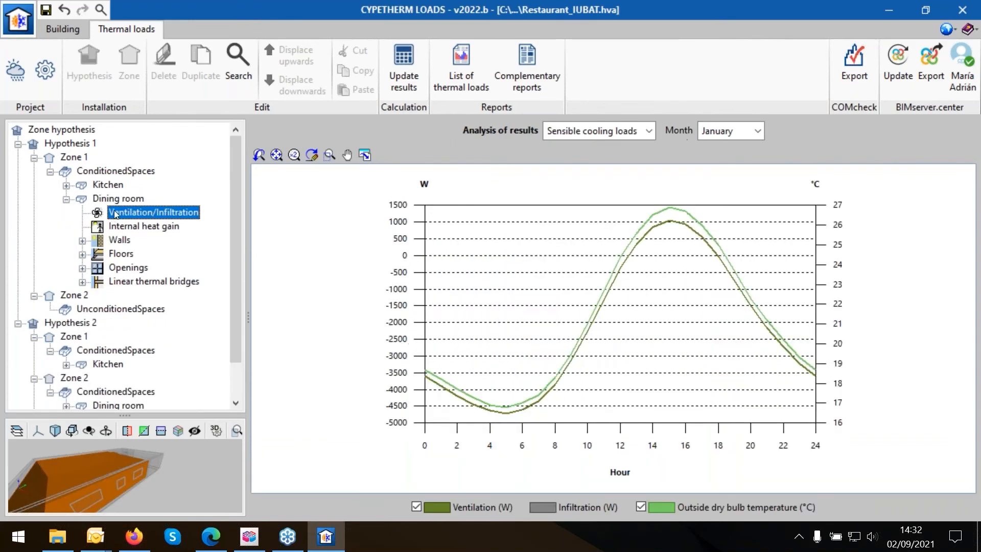
pyautogui.click(609, 132)
pyautogui.click(587, 163)
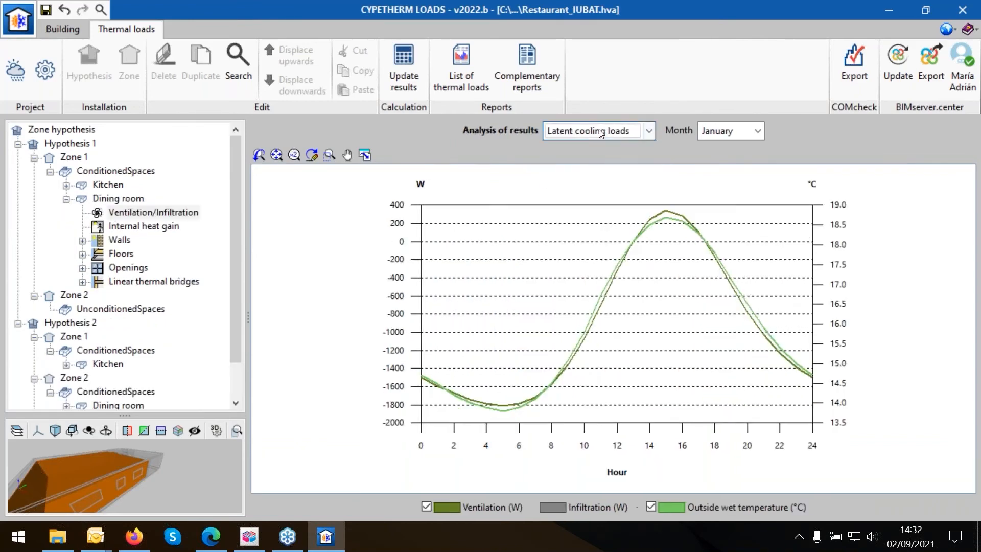
pyautogui.click(598, 131)
pyautogui.click(586, 178)
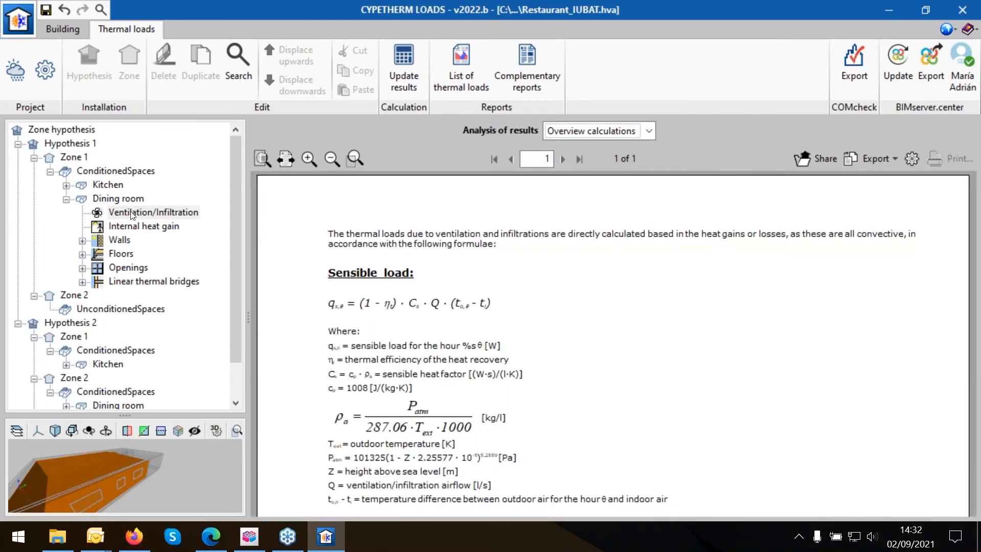
# View the Dining room's internal heat gain and the January cooling loads of its west, south and east façades
pyautogui.click(132, 227)
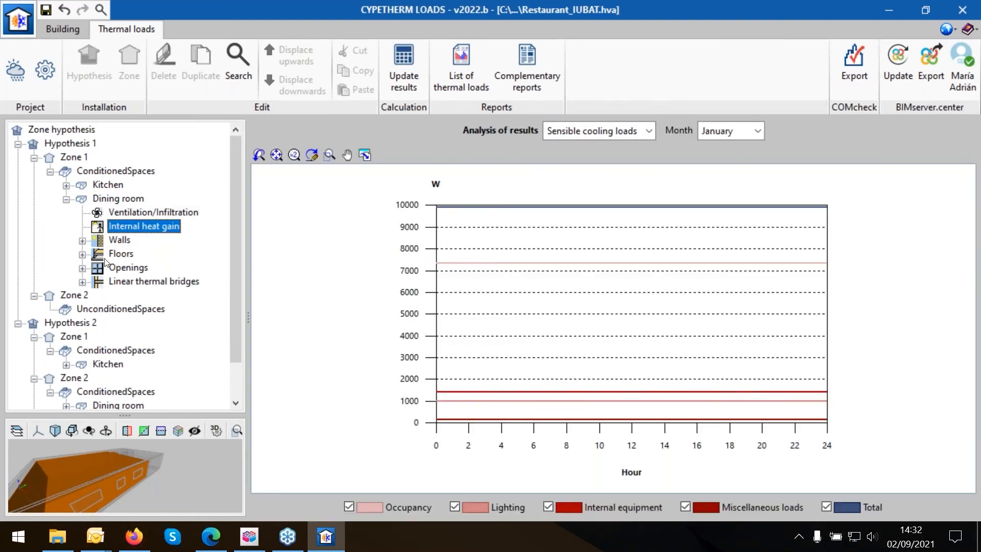
pyautogui.click(123, 245)
pyautogui.click(82, 241)
pyautogui.click(123, 254)
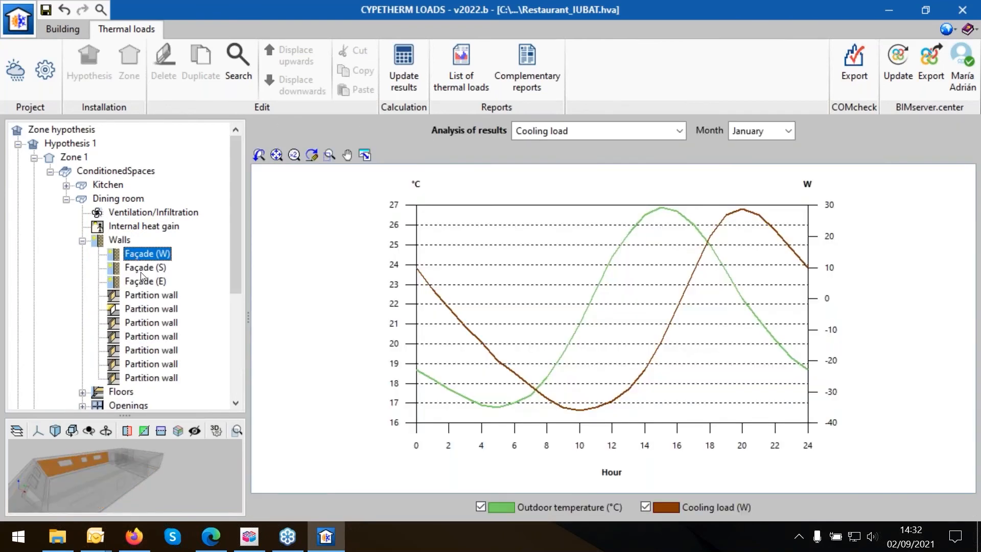
pyautogui.click(143, 269)
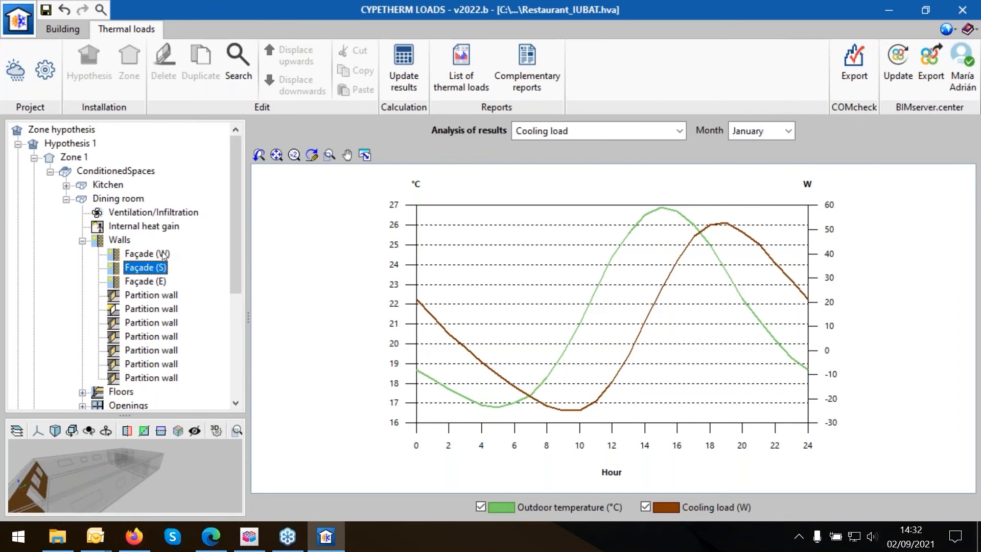
pyautogui.click(152, 283)
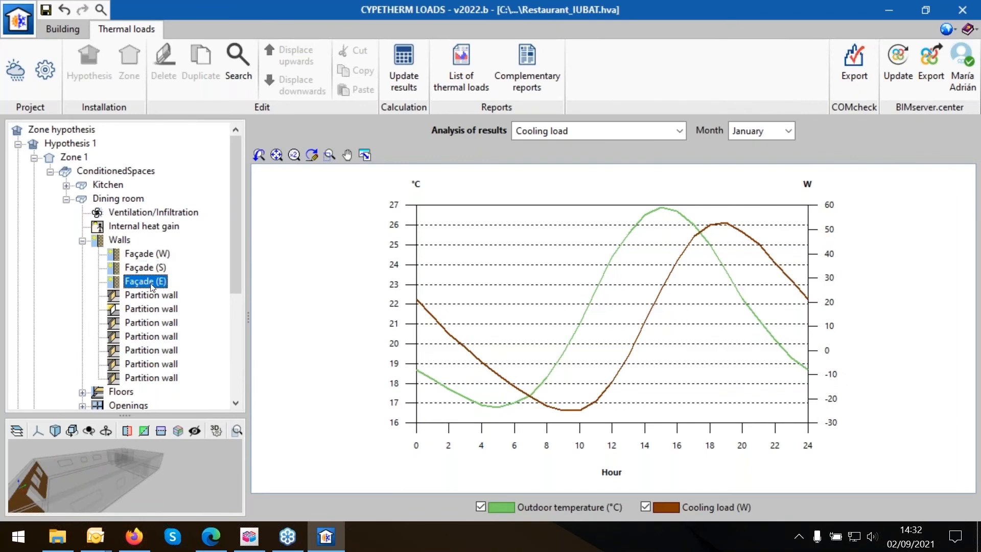
# Compare the January cooling load curves of the Dining room's partition walls and their locations in the 3D preview
pyautogui.click(153, 296)
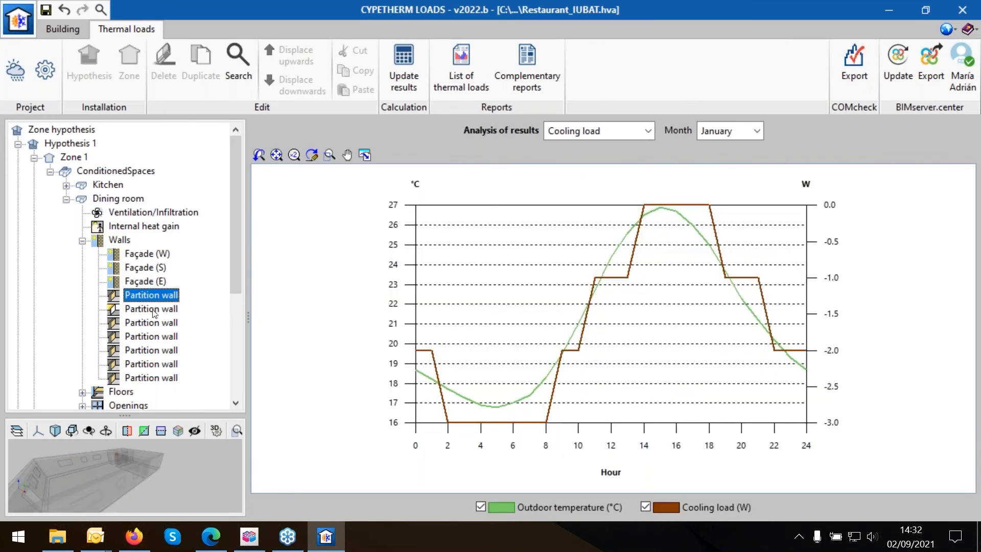
pyautogui.click(153, 310)
pyautogui.click(153, 323)
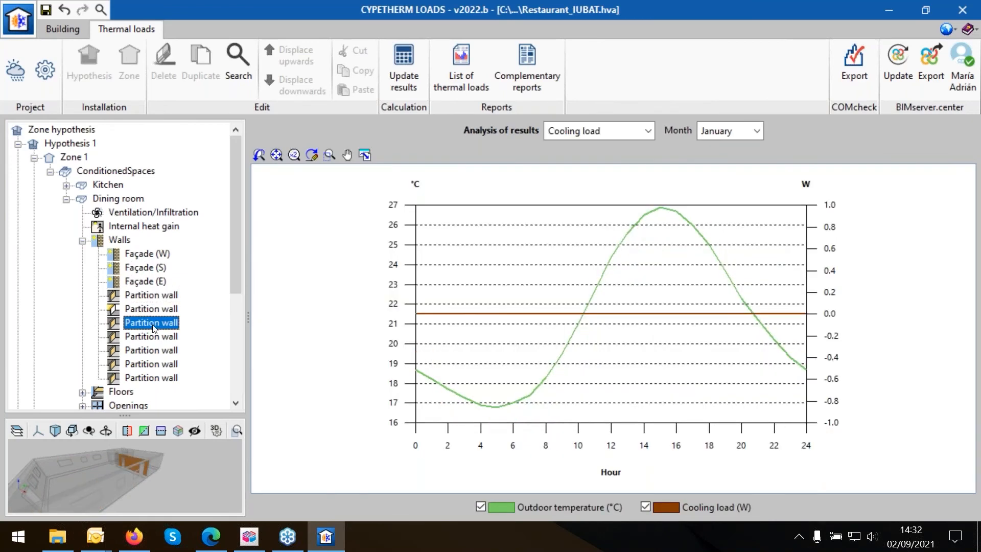
pyautogui.click(66, 200)
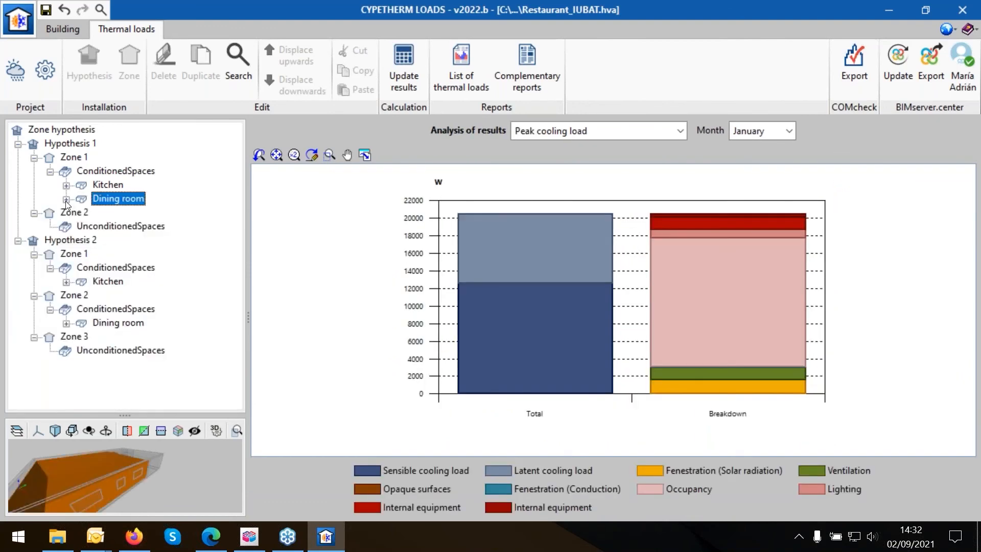
pyautogui.click(166, 281)
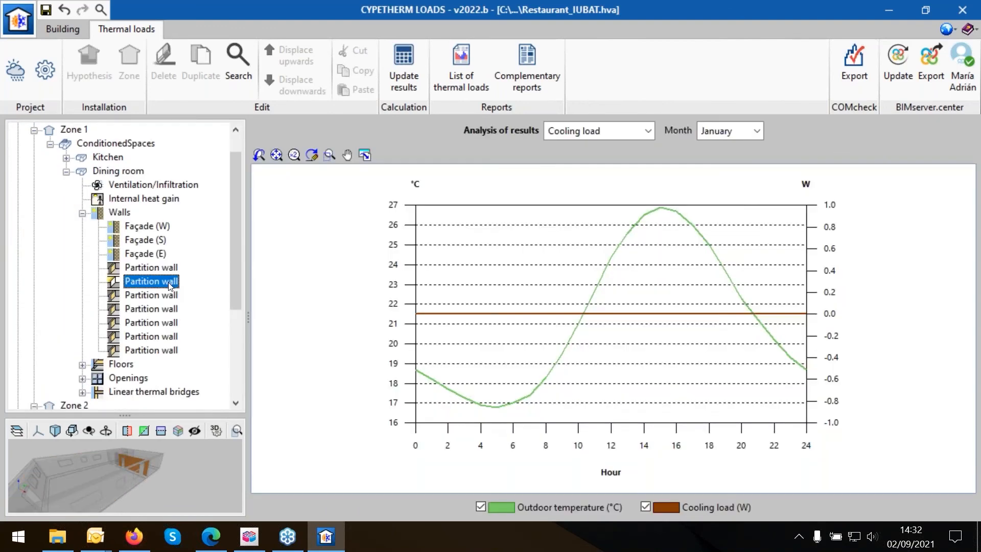
pyautogui.click(172, 296)
pyautogui.click(171, 309)
pyautogui.click(153, 282)
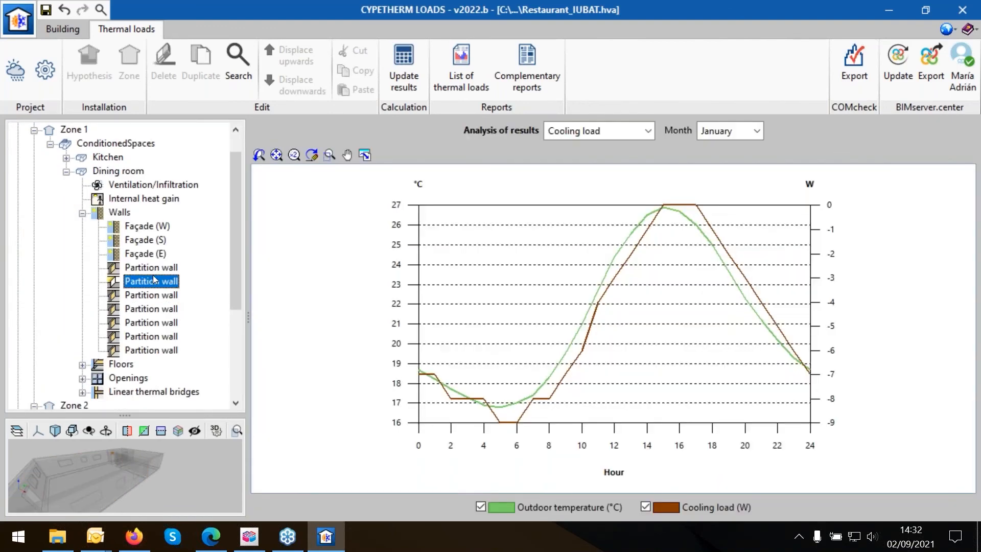
pyautogui.click(151, 270)
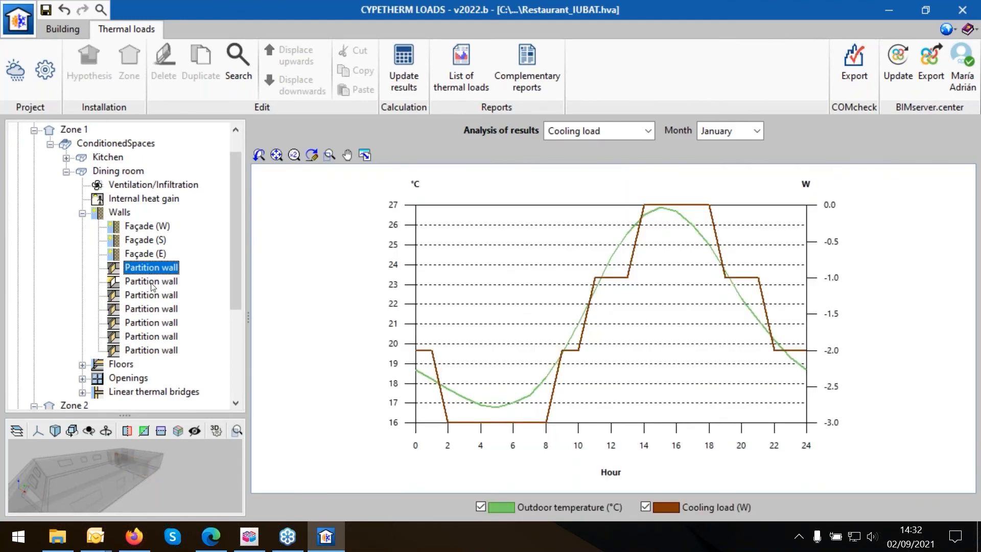
# Compare the January cooling loads of more Dining room partition walls, checking their positions in a closer view of the 3D preview
pyautogui.click(151, 282)
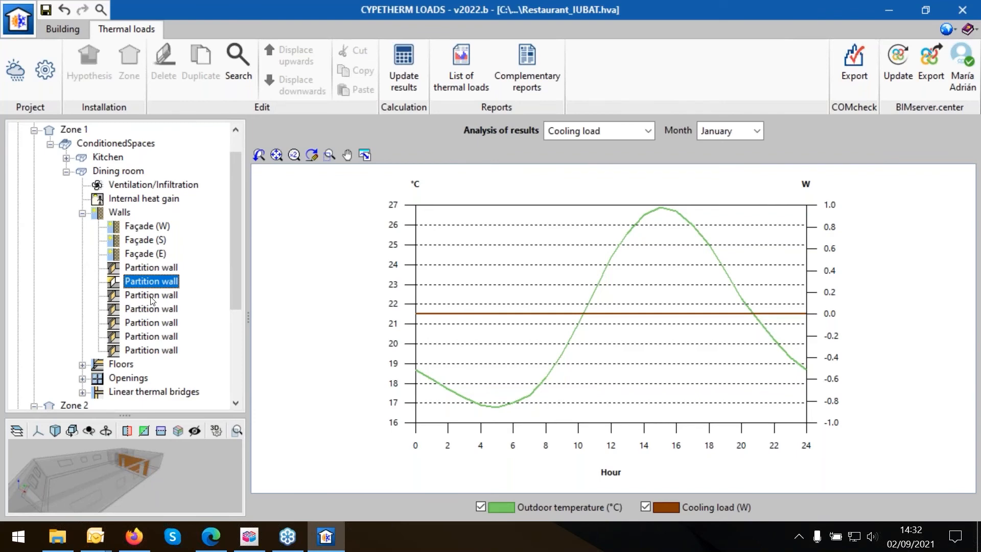
pyautogui.click(151, 295)
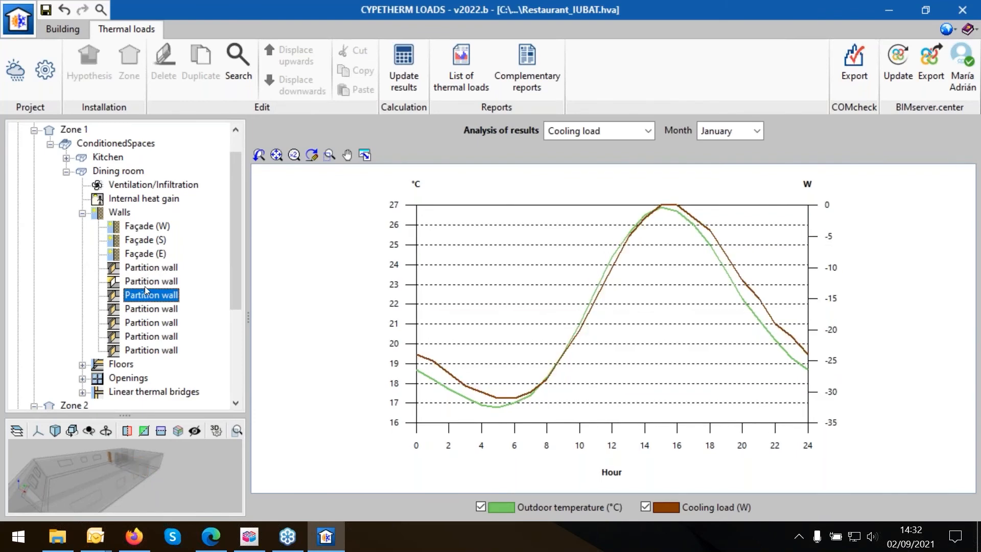
pyautogui.click(138, 282)
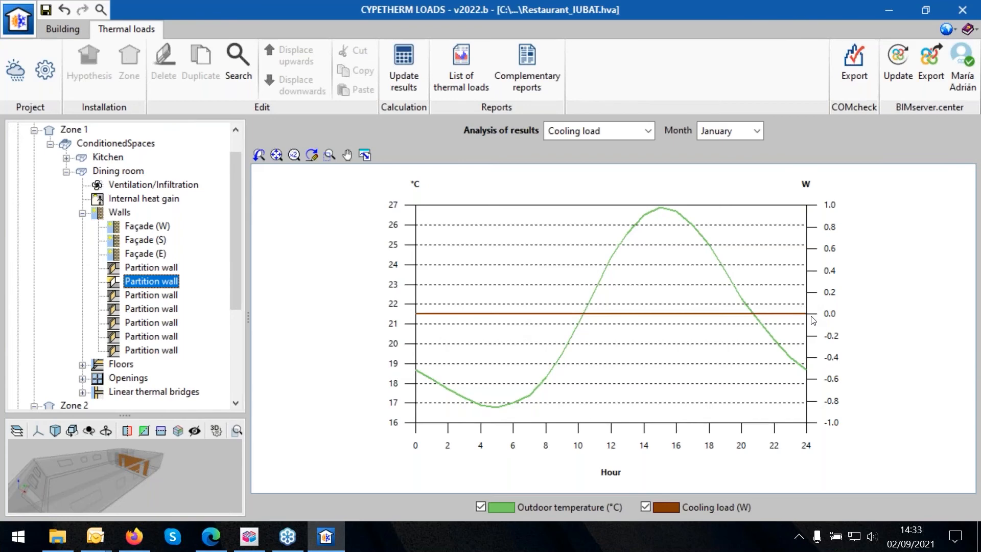
pyautogui.click(136, 296)
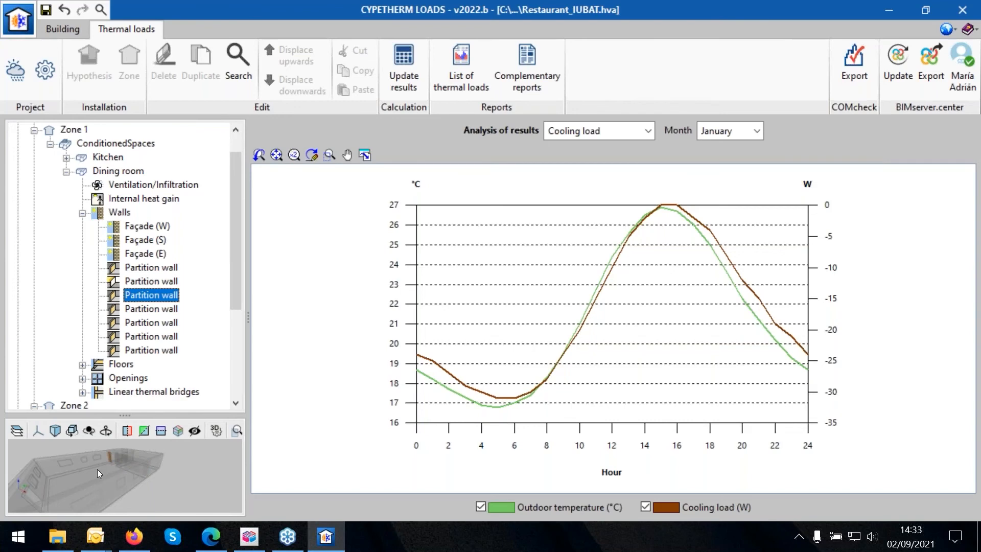
pyautogui.scroll(1, 97, 469)
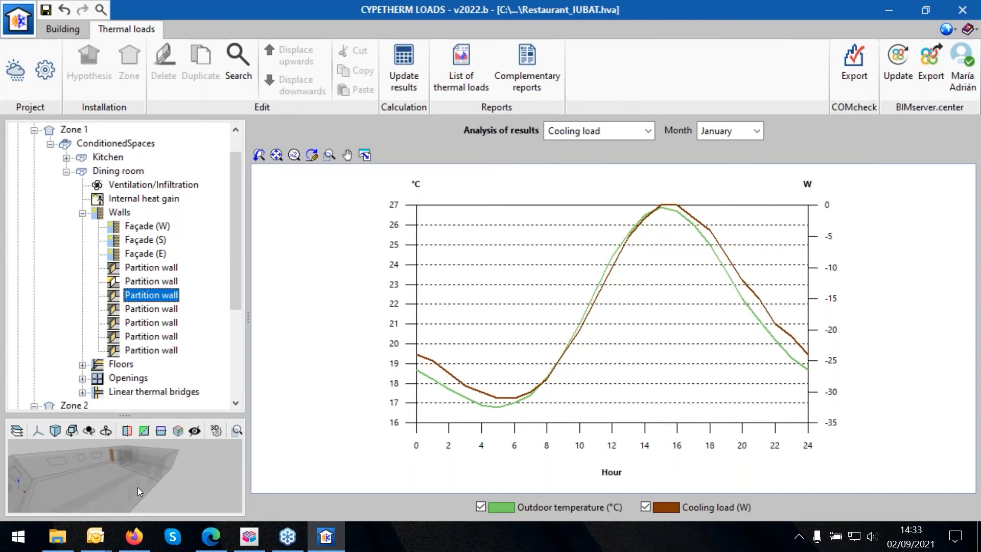
pyautogui.moveTo(137, 487); pyautogui.dragTo(147, 509, button='middle')
pyautogui.scroll(1, 118, 464)
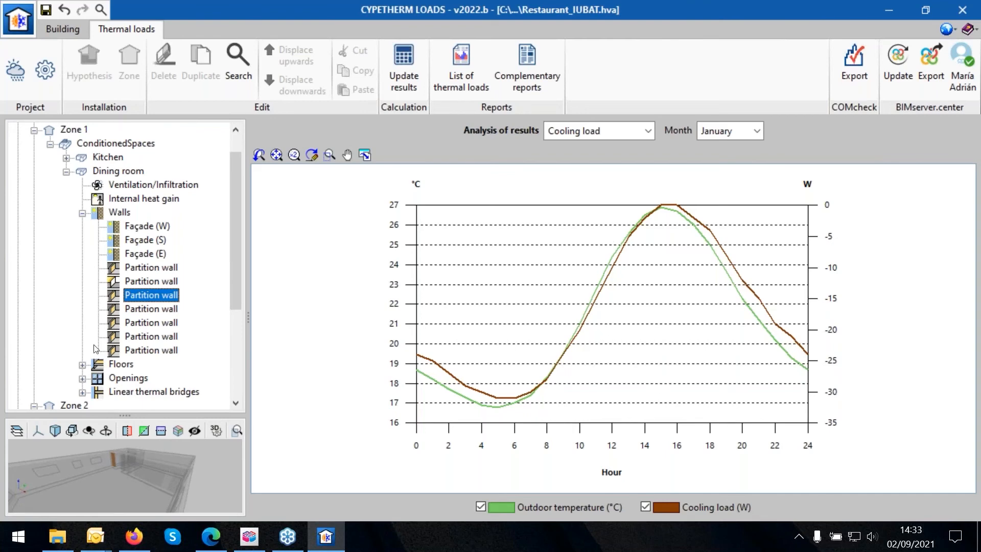
pyautogui.scroll(-4, 138, 256)
pyautogui.click(137, 190)
# Expand the Dining room's floors and view the roof and the layers of the slab-on-ground floor
pyautogui.click(82, 213)
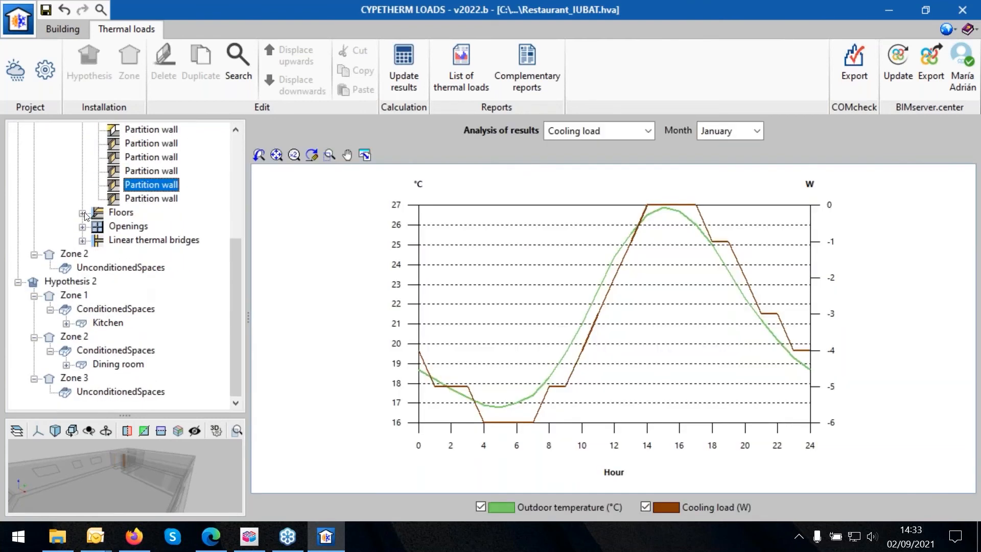
pyautogui.click(134, 240)
pyautogui.click(132, 228)
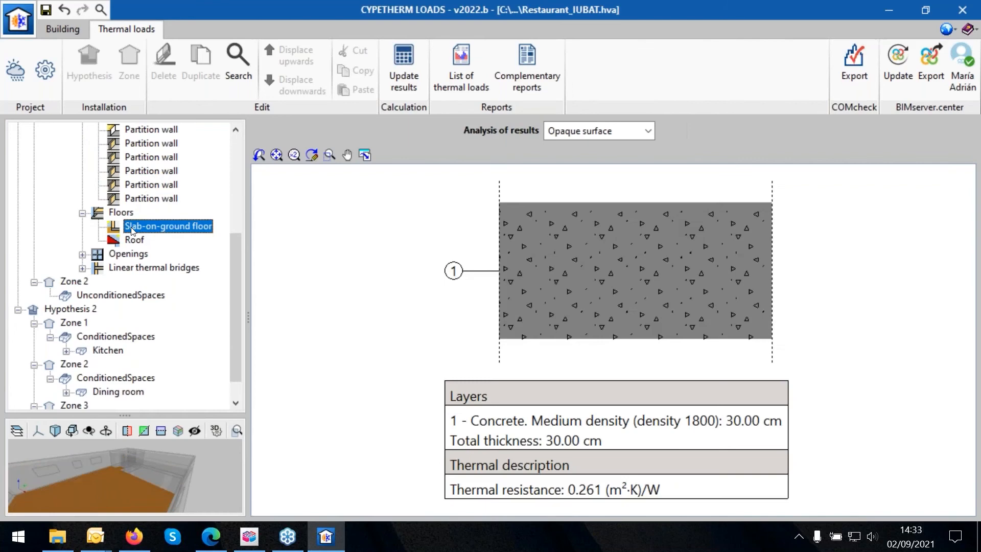
# Expand the Dining room's openings and linear thermal bridges and view the January cooling loads of several exterior windows
pyautogui.click(128, 253)
pyautogui.click(84, 254)
pyautogui.click(154, 254)
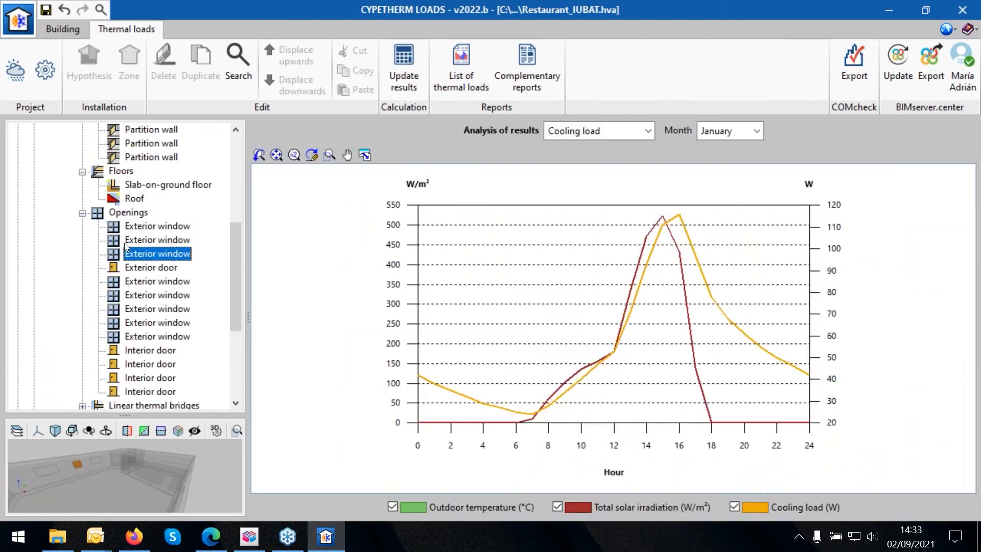
pyautogui.click(153, 240)
pyautogui.click(153, 295)
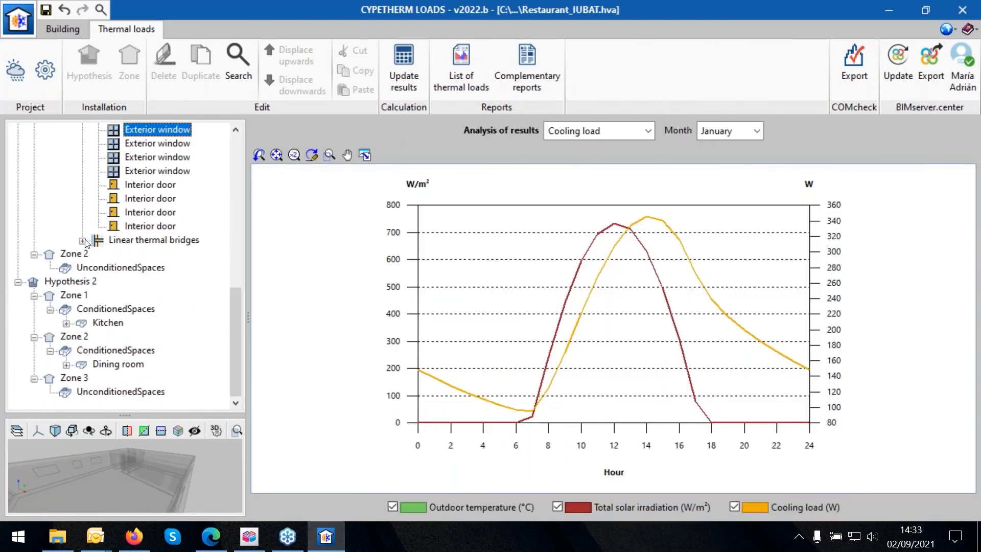
pyautogui.click(82, 241)
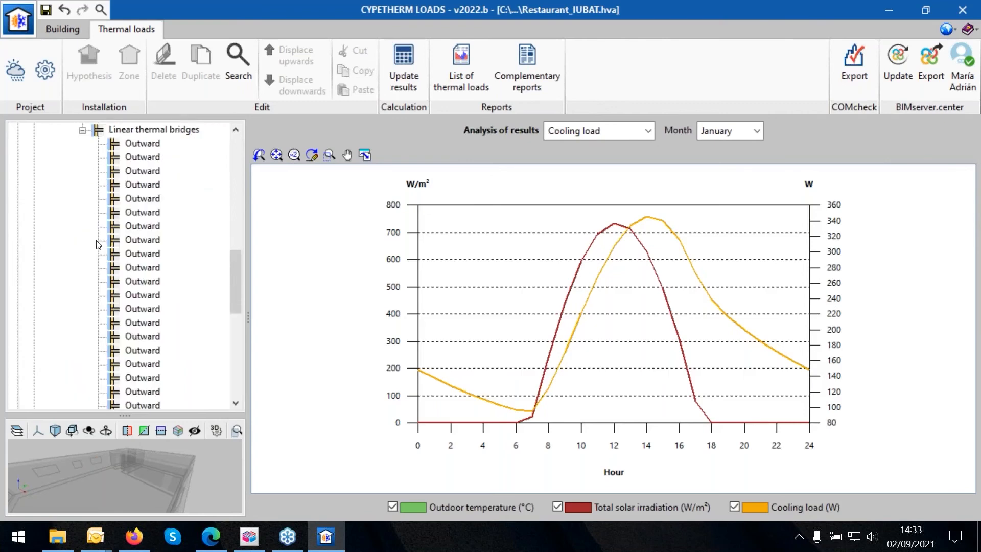
pyautogui.scroll(5, 138, 230)
pyautogui.click(141, 240)
# Return to the Dining room's façades and display the January cooling load of the south façade
pyautogui.scroll(8, 138, 250)
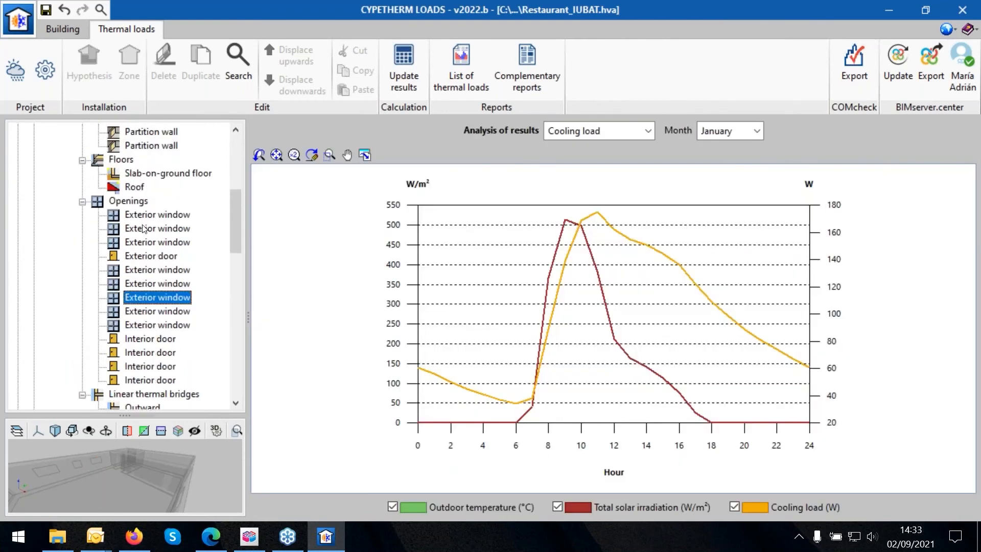
pyautogui.click(132, 255)
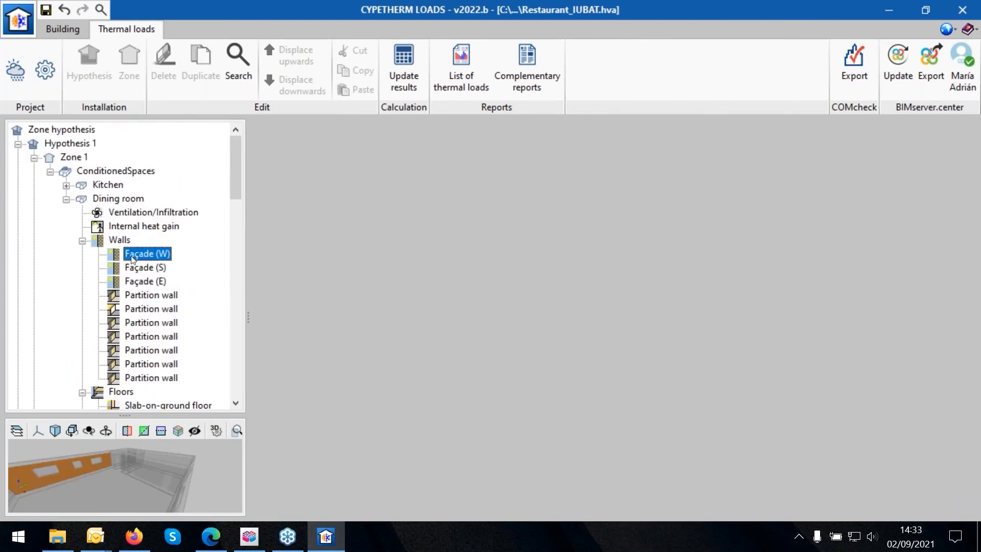
pyautogui.click(136, 269)
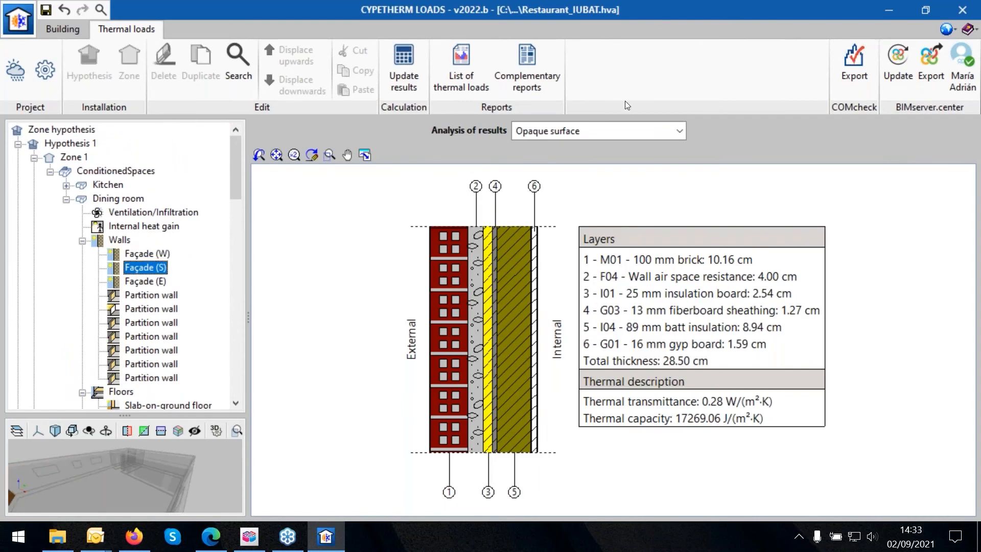
pyautogui.click(565, 131)
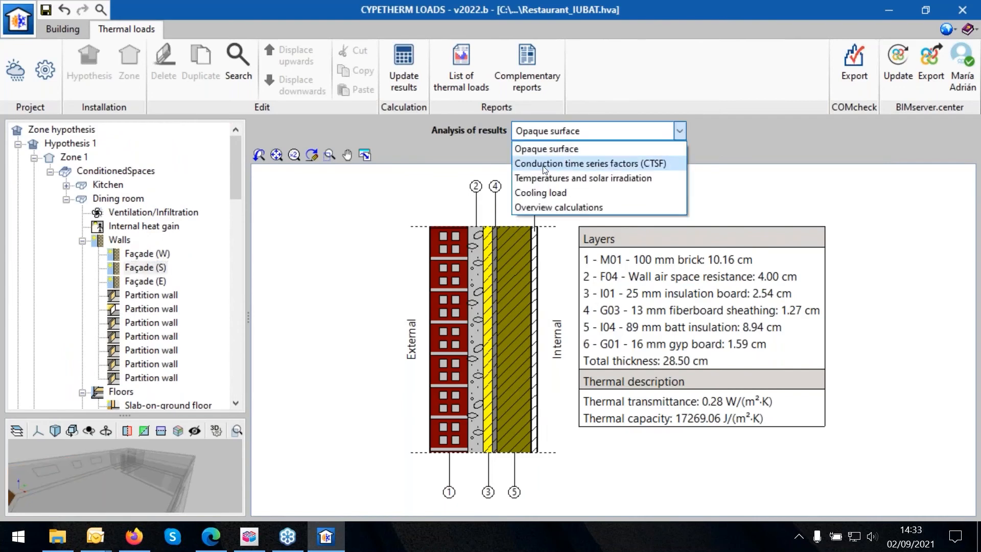
pyautogui.click(540, 194)
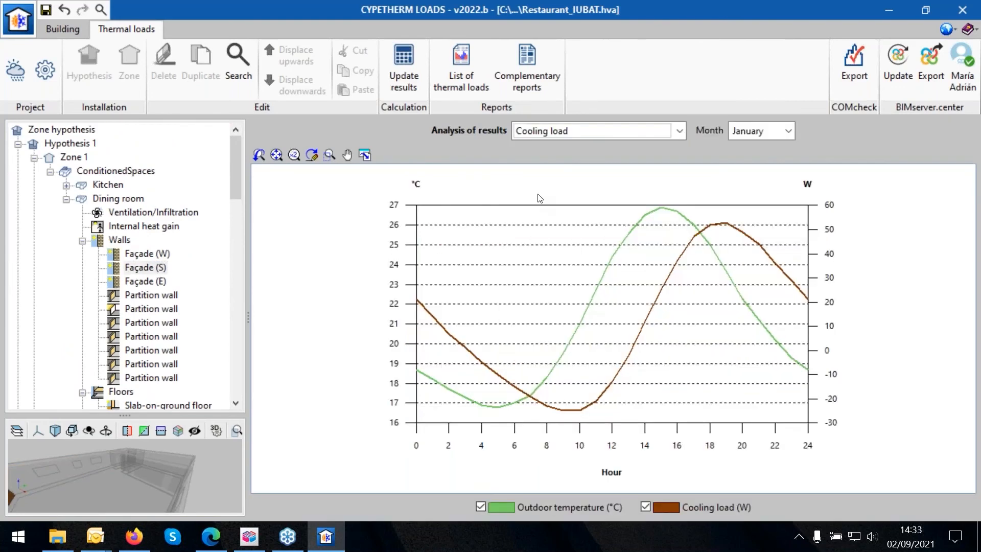
# Review the options for printing the chart or saving it as a file, including Windows Bitmap, and leave without exporting
pyautogui.click(365, 156)
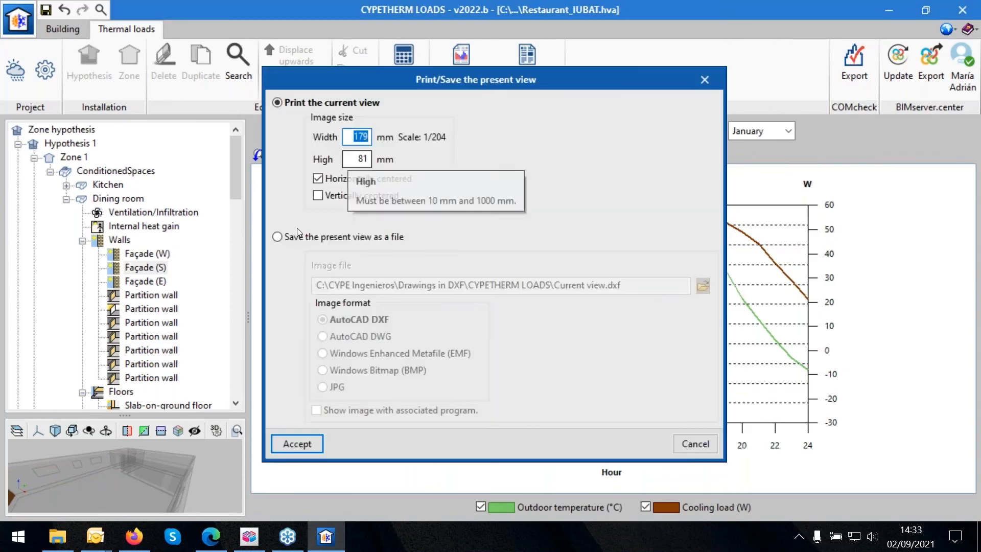
pyautogui.click(349, 237)
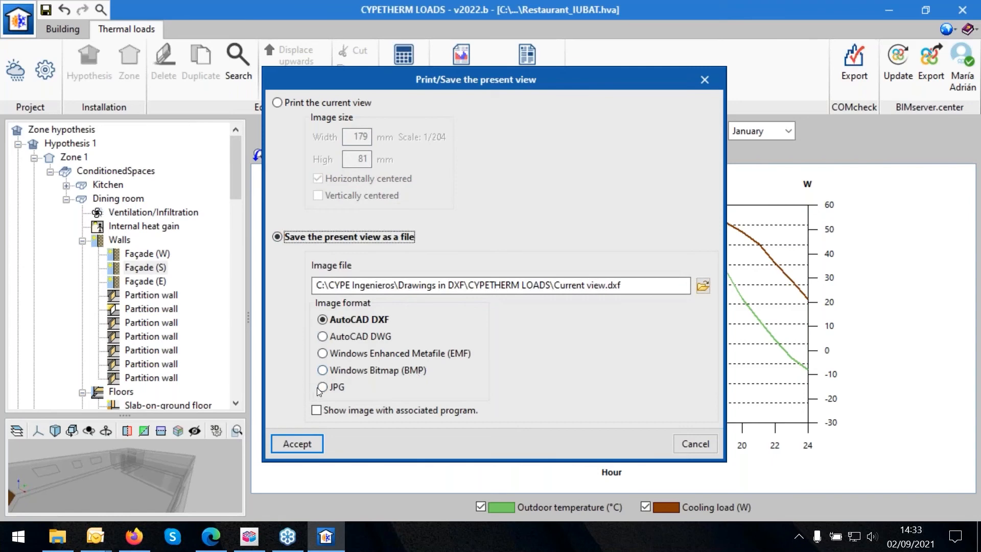
pyautogui.click(337, 369)
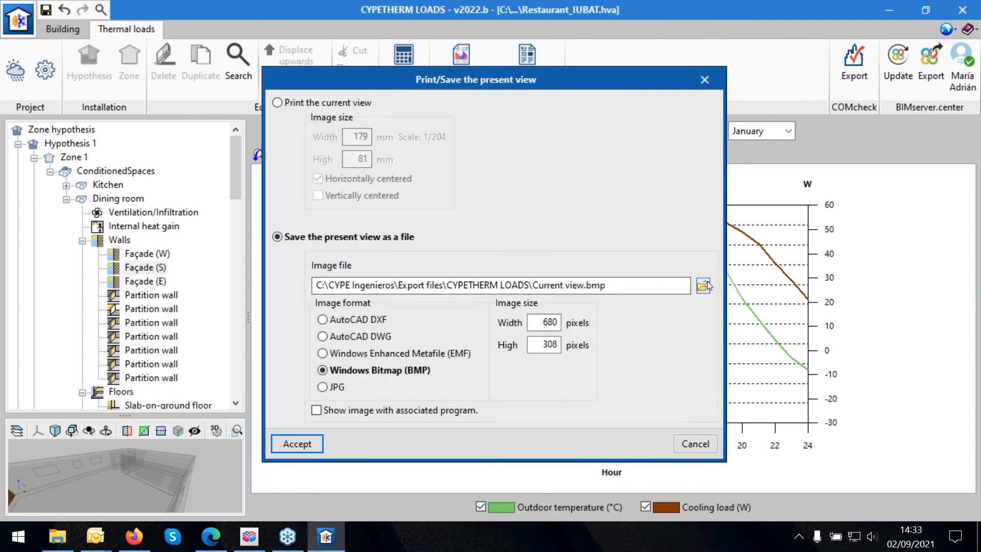
pyautogui.click(705, 80)
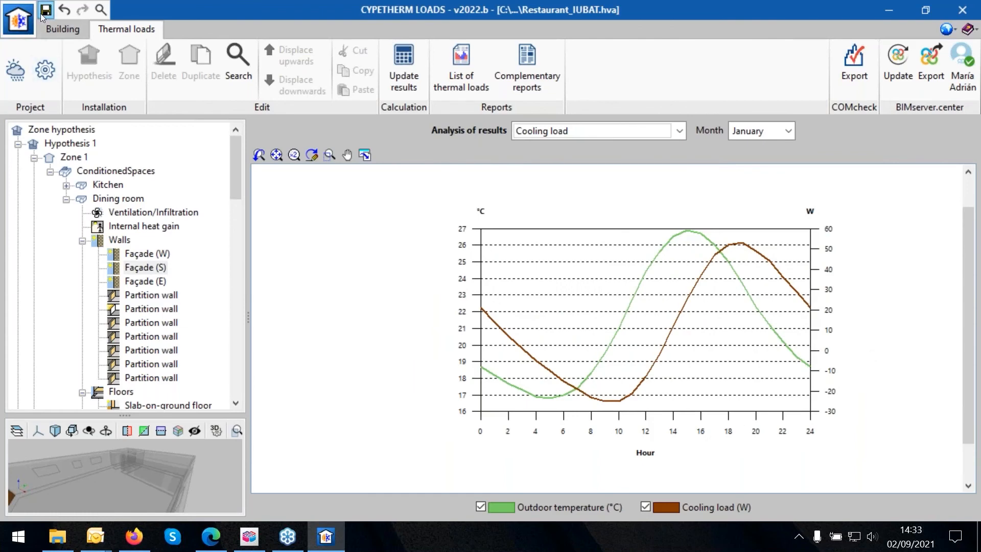
# Export the Hypothesis 1 results to BIMserver.center in IFC format as "Thermal loads", using the same case for heating and cooling
pyautogui.click(930, 69)
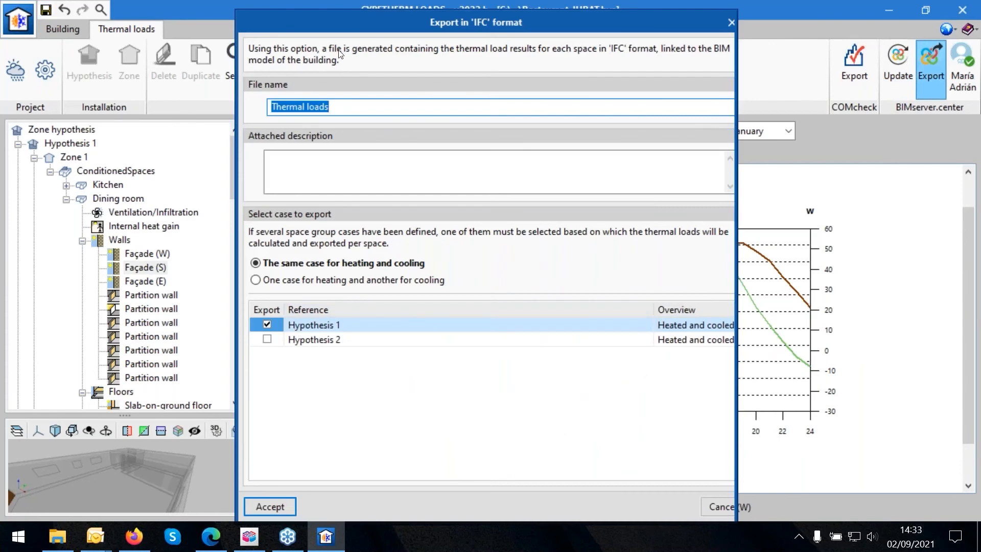
pyautogui.moveTo(334, 24); pyautogui.dragTo(337, 2)
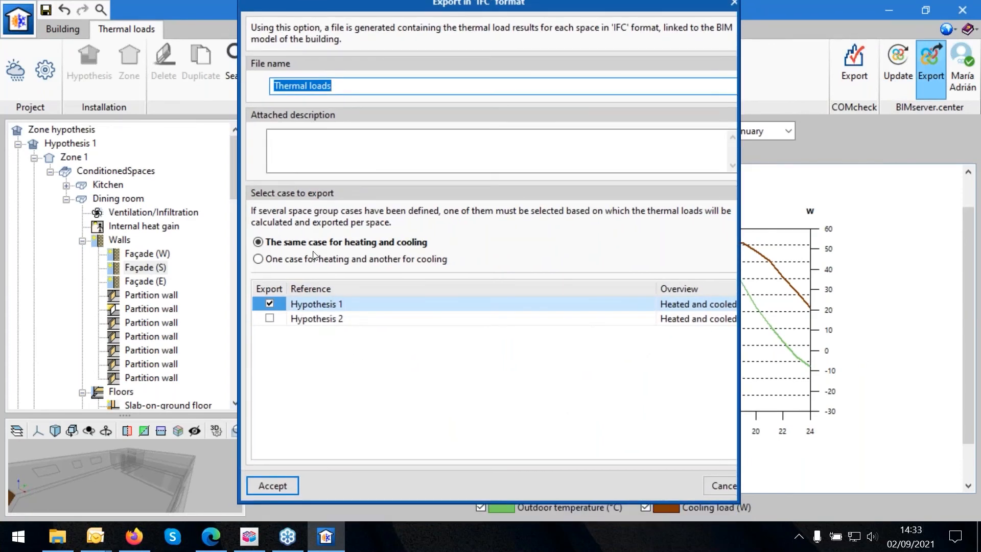
pyautogui.click(270, 318)
pyautogui.click(270, 304)
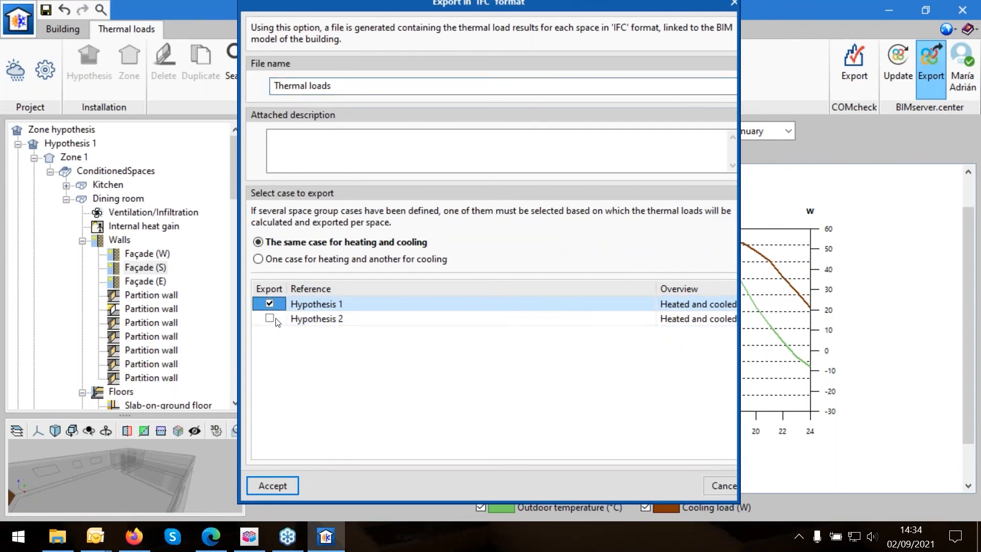
pyautogui.click(281, 485)
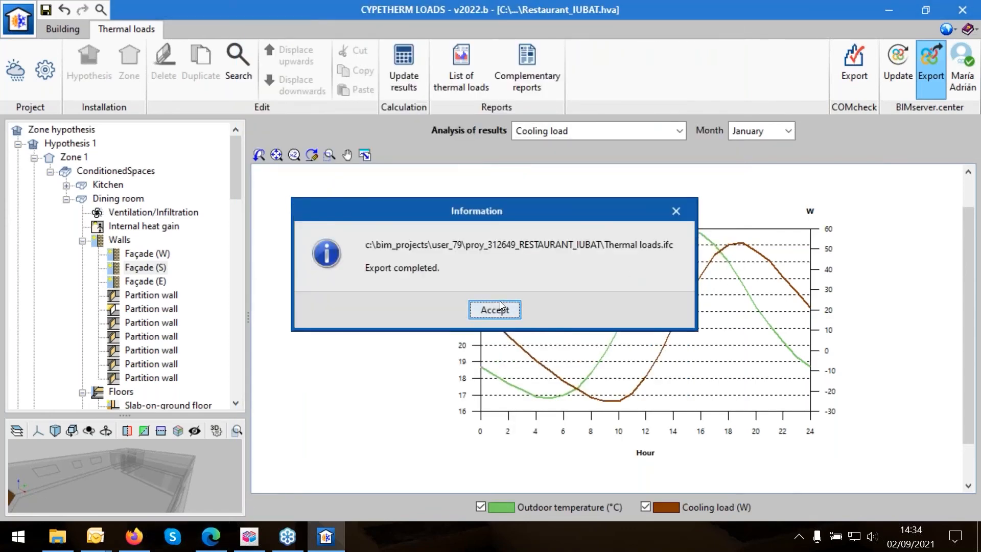
pyautogui.click(500, 309)
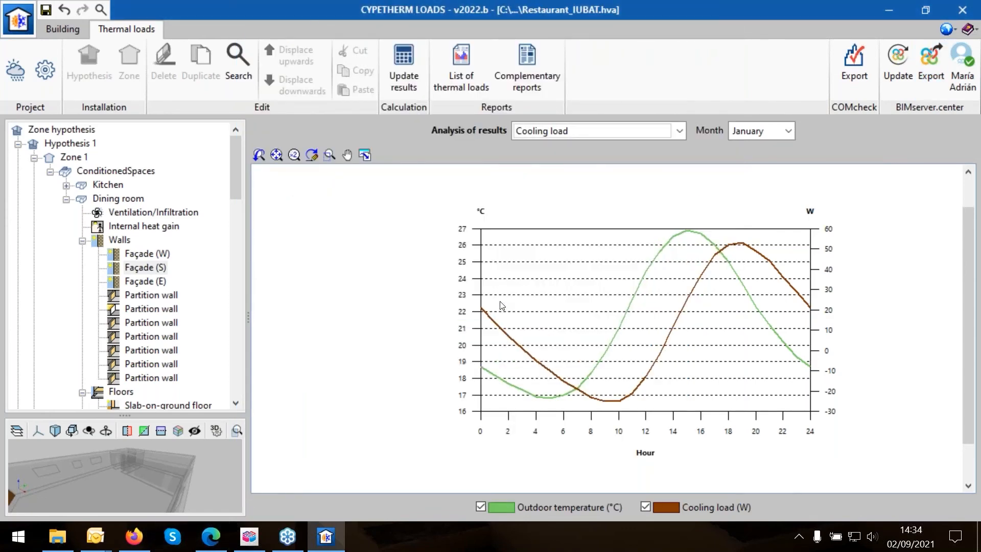
# Switch to BIMserver.center in the browser, open the RESTAURANT_IUBAT project's contributions and check the synchronisation of Thermal loads.ifc
pyautogui.click(211, 536)
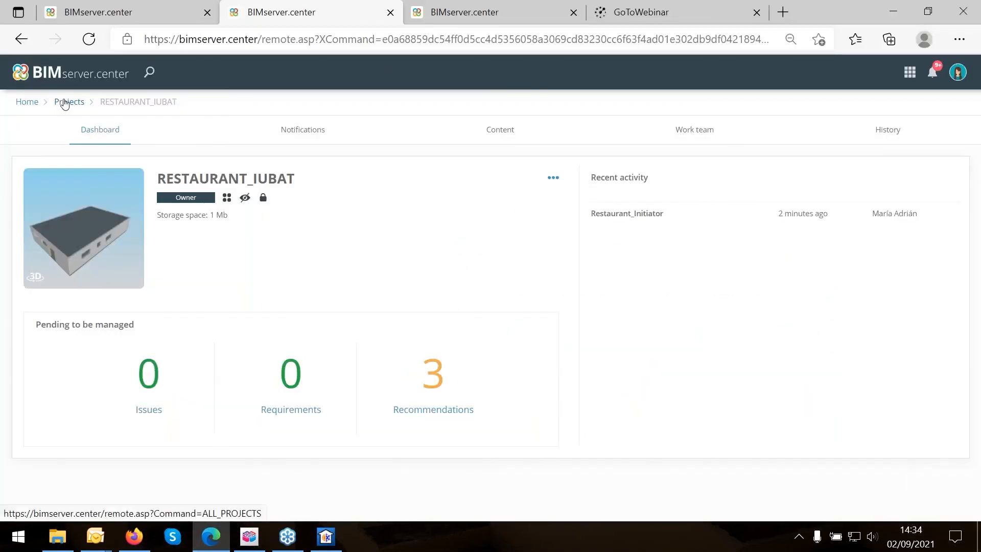
pyautogui.click(66, 102)
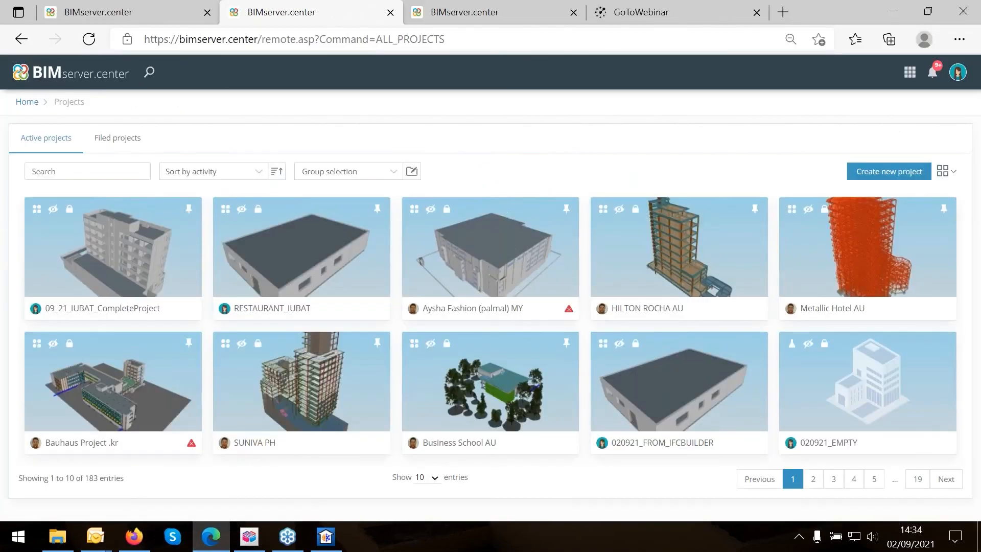
pyautogui.click(307, 256)
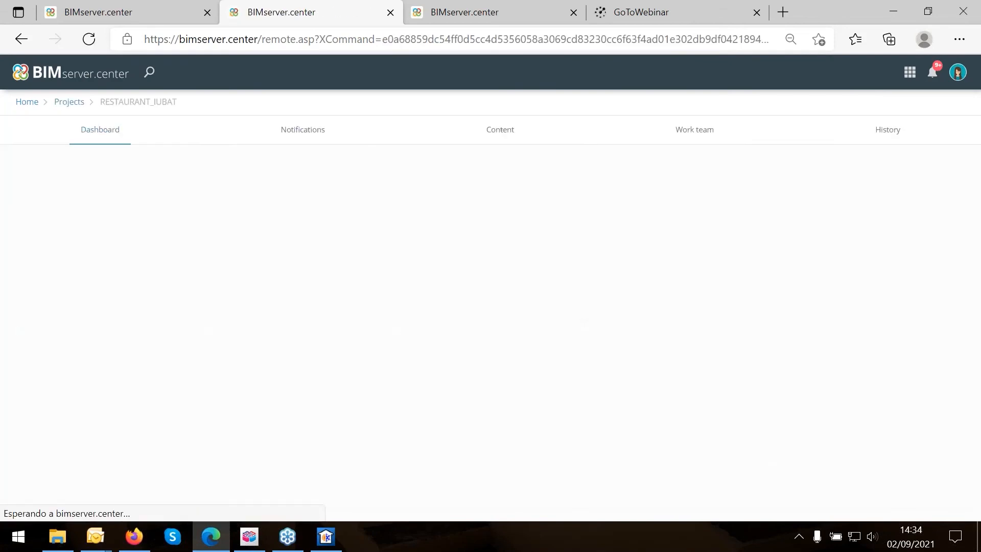
pyautogui.click(500, 131)
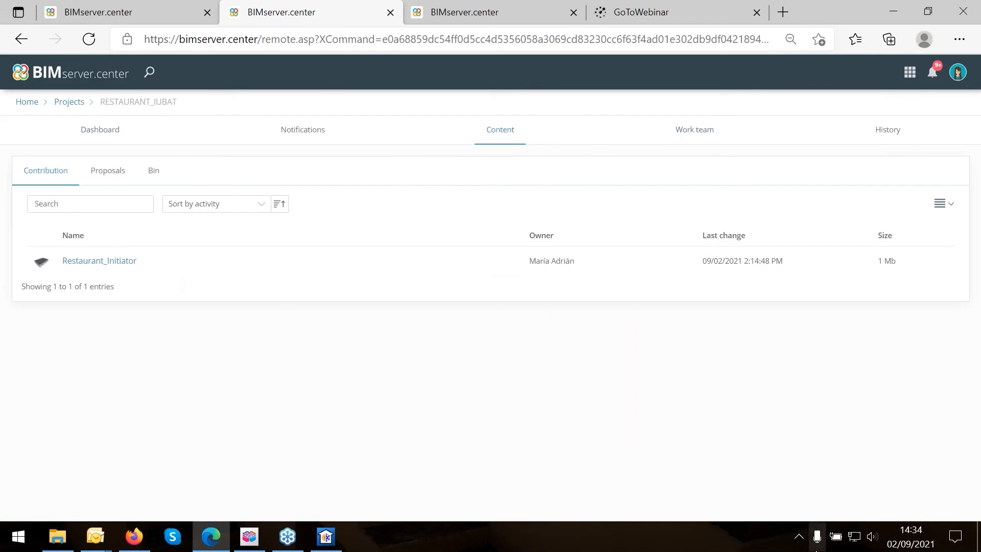
pyautogui.click(799, 536)
pyautogui.click(758, 509)
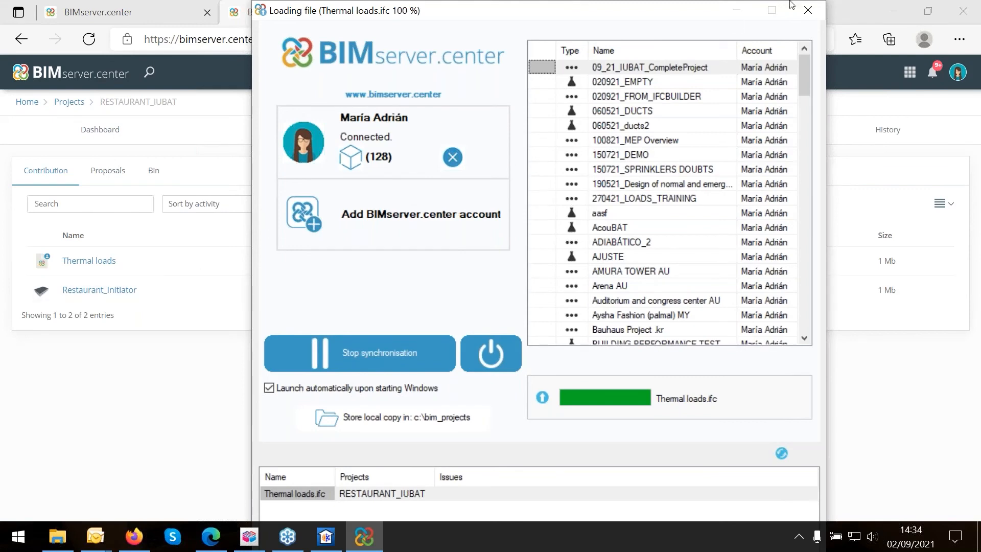
# Return to the RESTAURANT_IUBAT contributions, open the Thermal loads contribution's files and preview "Thermal model, by elements"
pyautogui.click(726, 16)
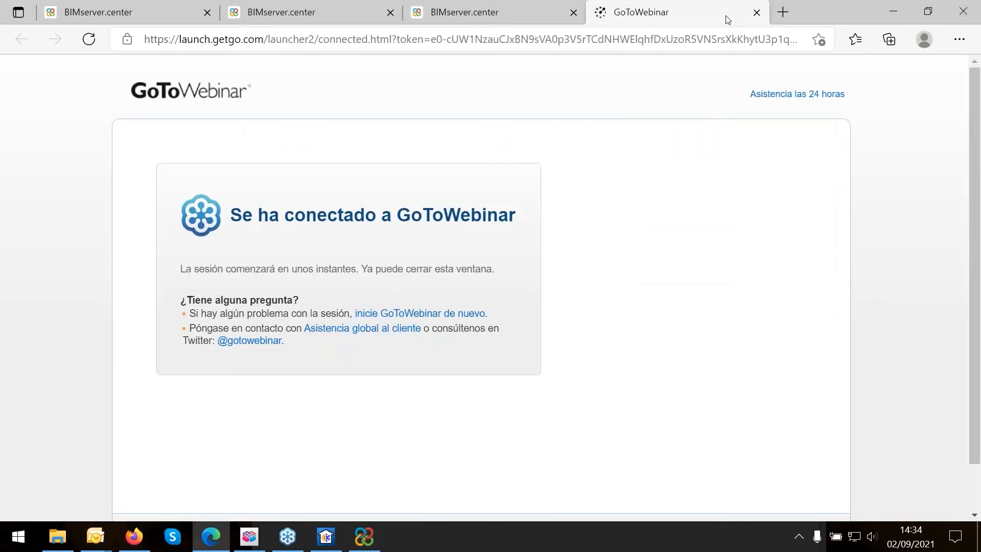
pyautogui.click(515, 15)
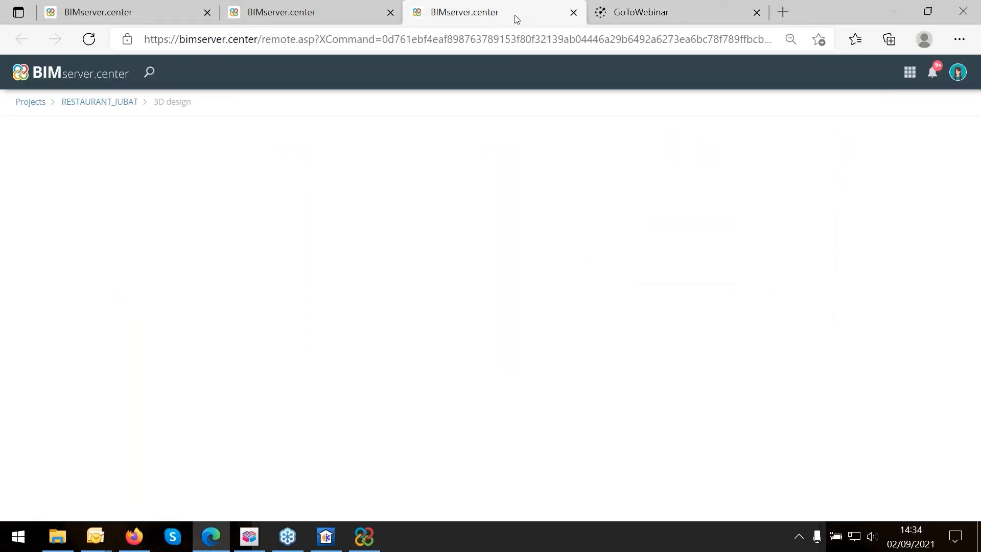
pyautogui.click(340, 10)
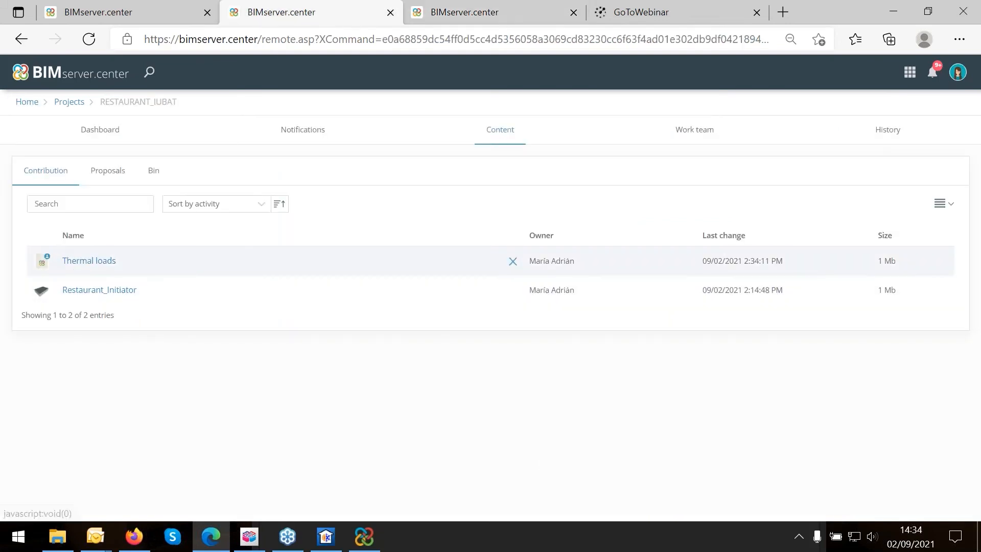
pyautogui.click(96, 266)
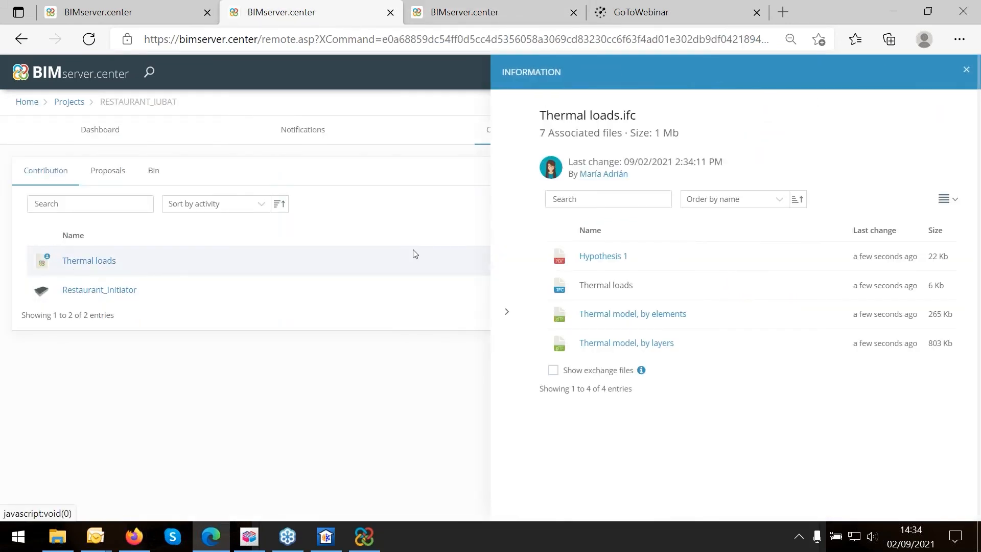
pyautogui.click(588, 314)
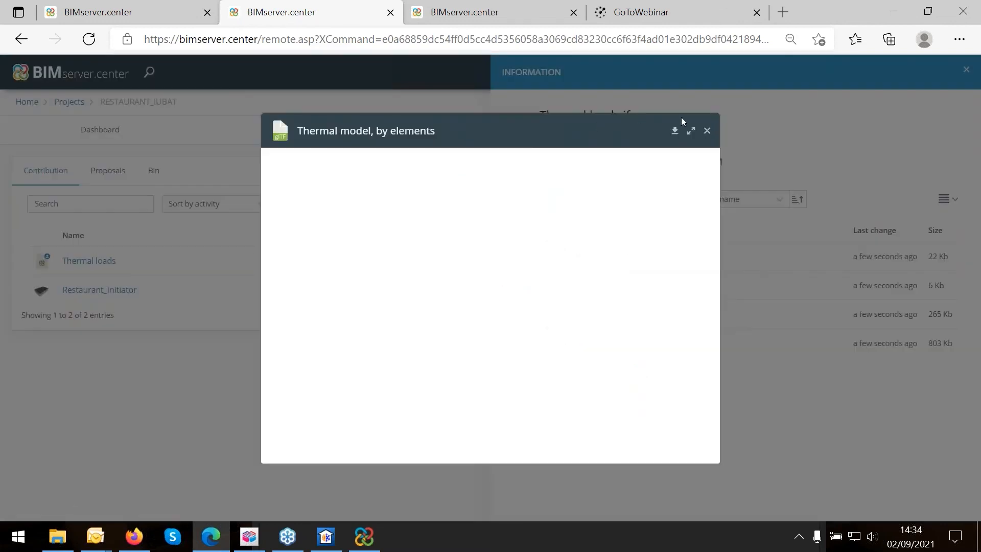
# Close the thermal model preview, recheck the associated files of the Thermal loads contribution and return to the contributions list
pyautogui.click(707, 130)
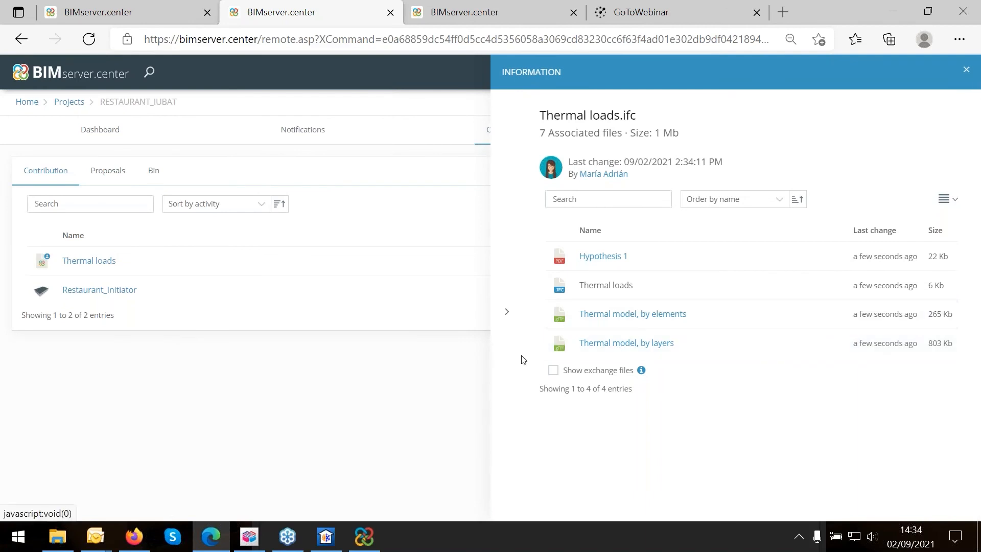
pyautogui.click(456, 368)
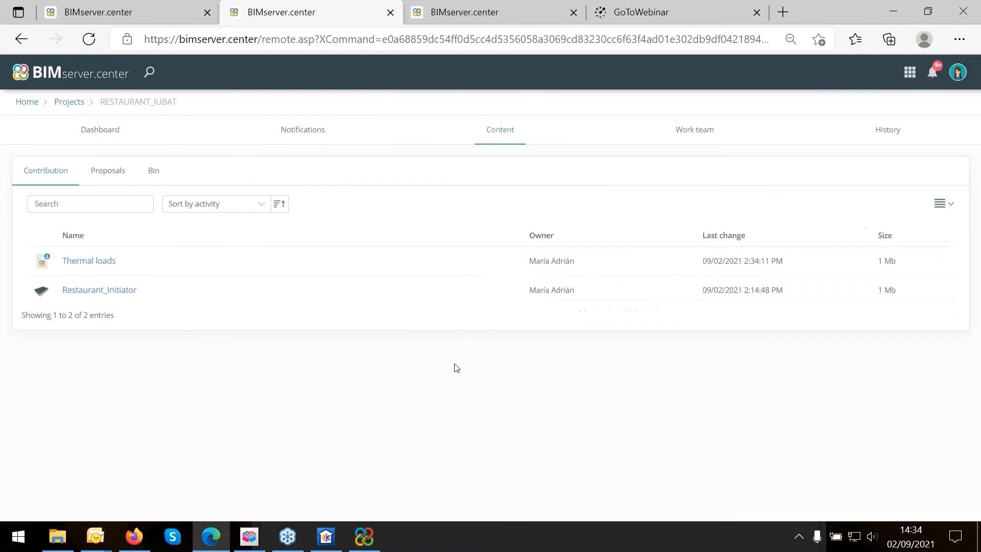
pyautogui.click(89, 261)
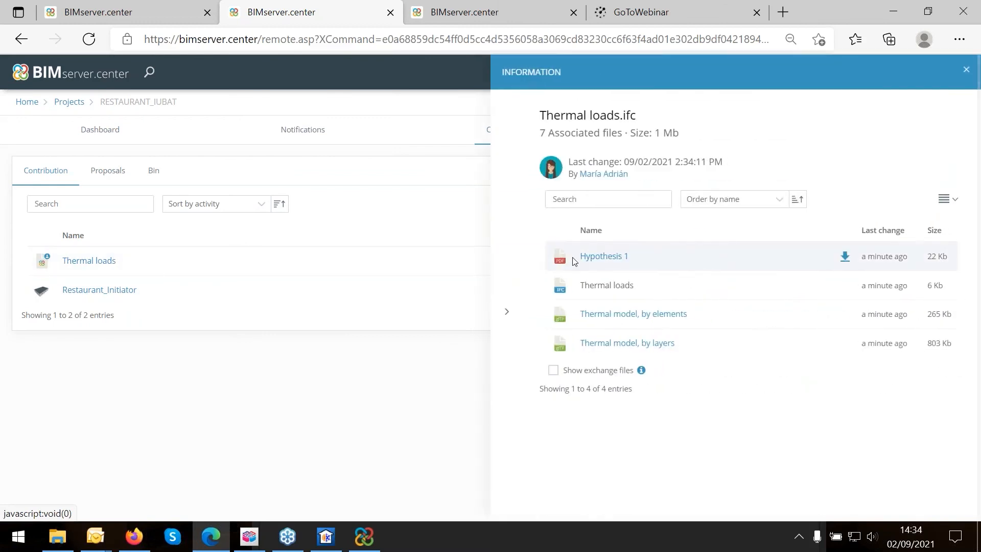
pyautogui.click(424, 356)
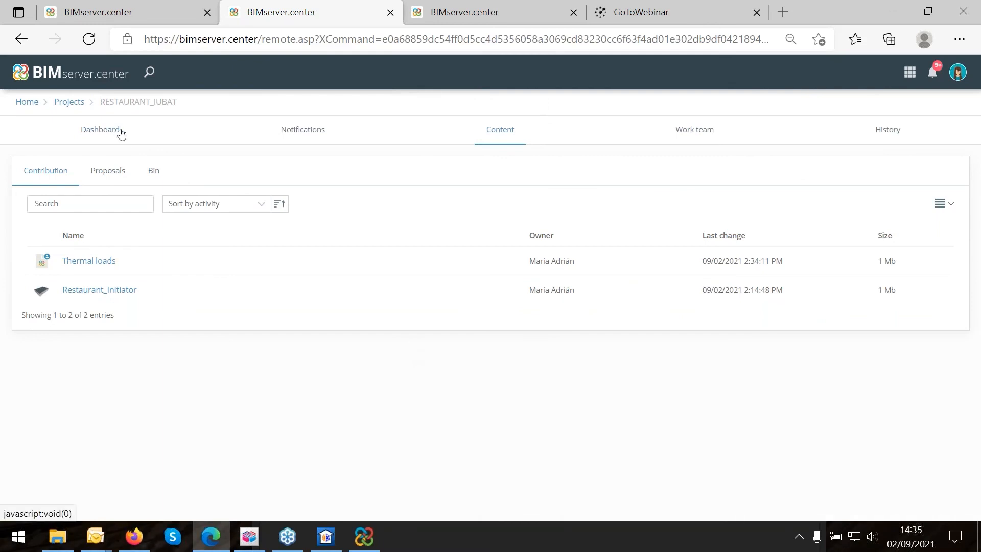
# Review the project's work team and its user invitation form without inviting anyone, and return to the project dashboard
pyautogui.click(681, 131)
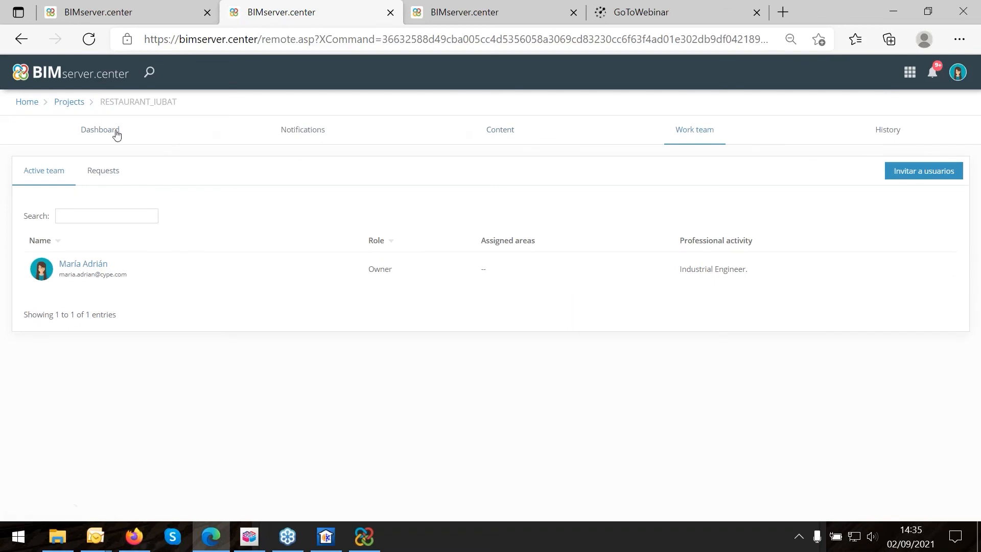
pyautogui.click(924, 171)
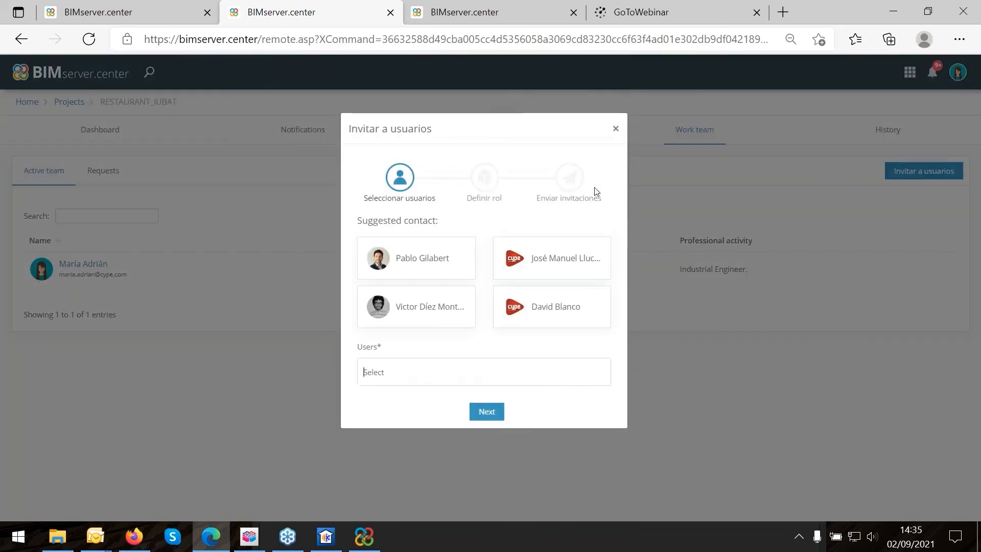
pyautogui.click(616, 128)
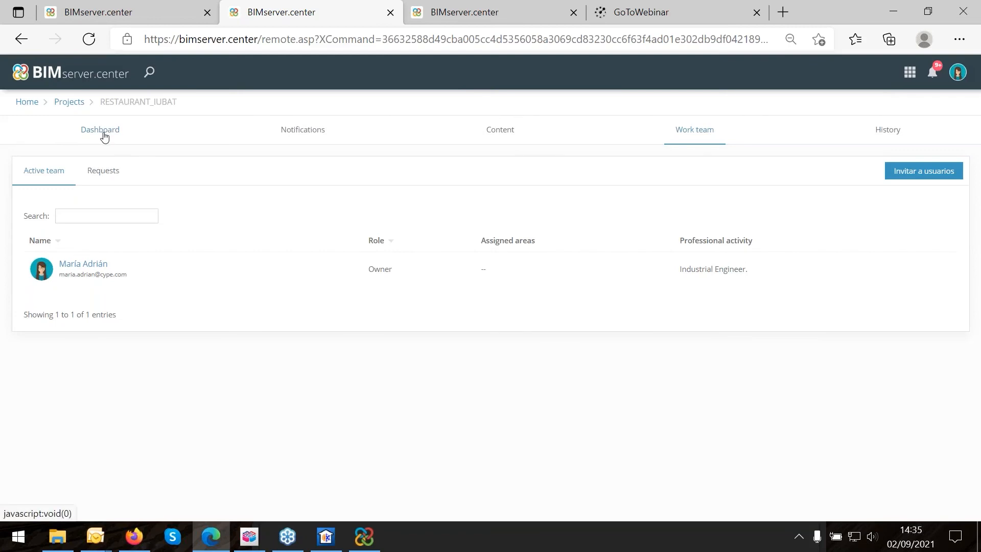
pyautogui.click(104, 135)
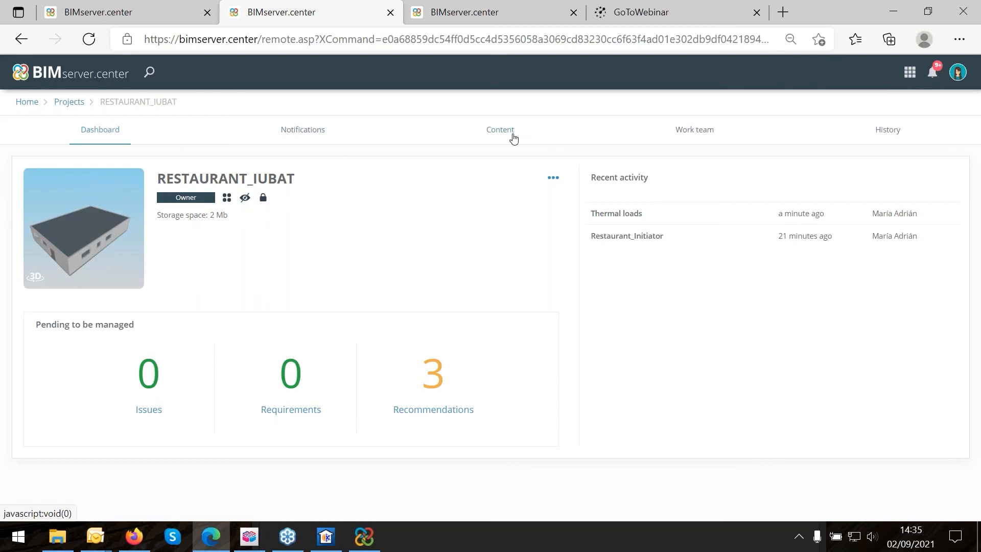
# Minimise the open windows to show the desktop and look over the CYPE and Open BIM application shortcuts
pyautogui.click(895, 12)
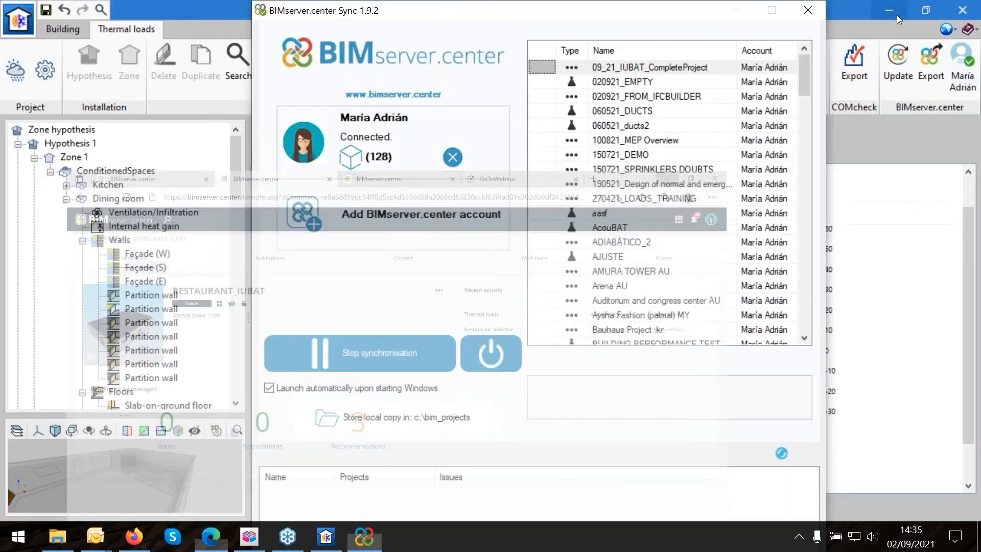
pyautogui.click(734, 18)
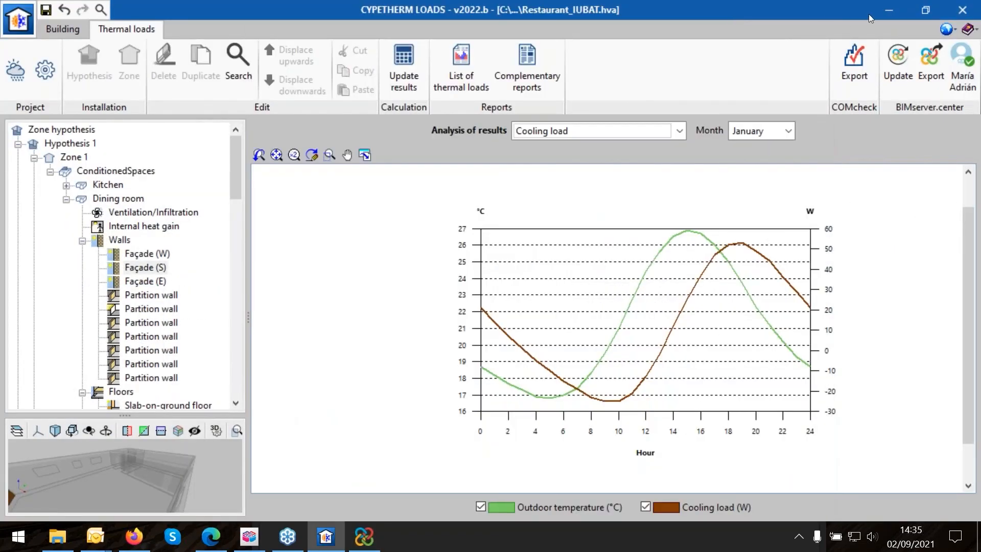
pyautogui.click(894, 13)
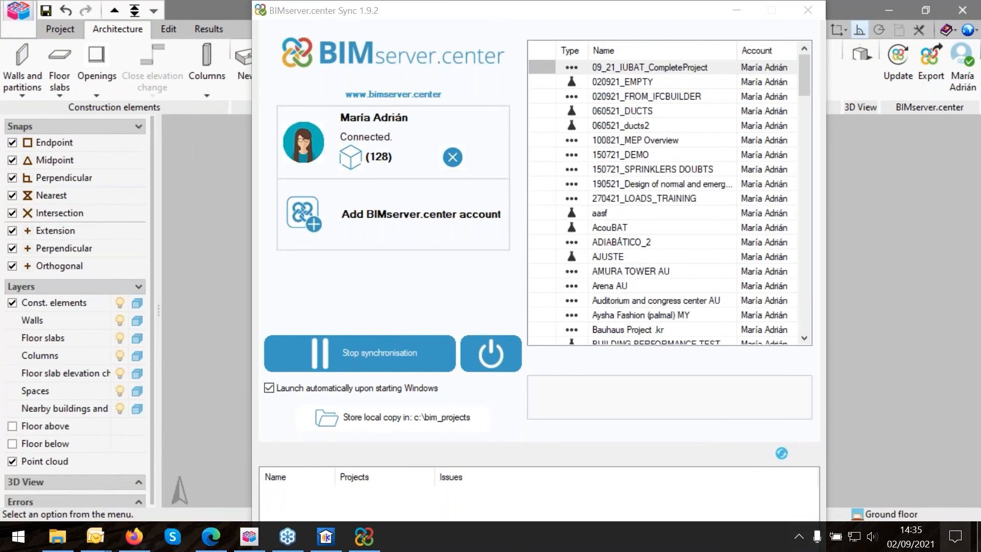
pyautogui.press('super+d')
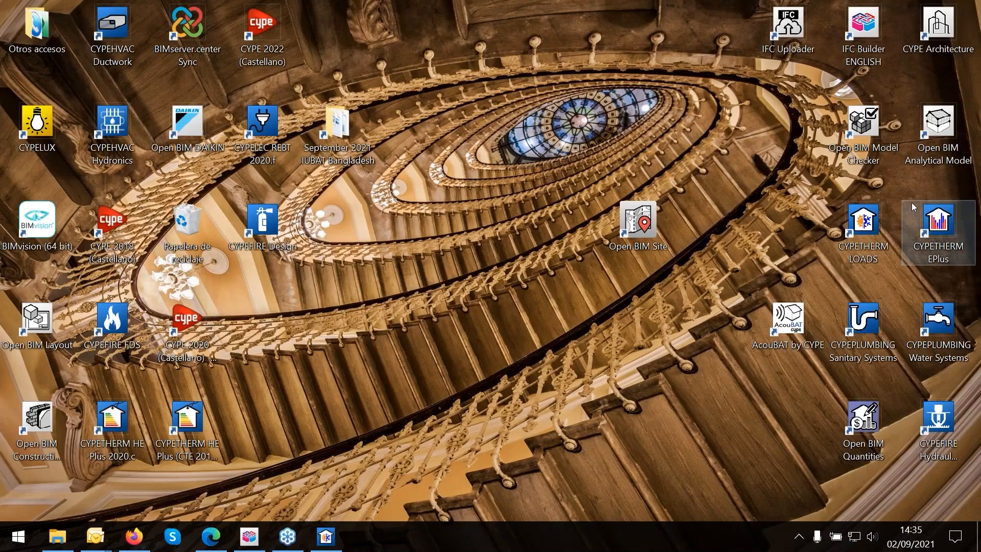
pyautogui.moveTo(913, 206)
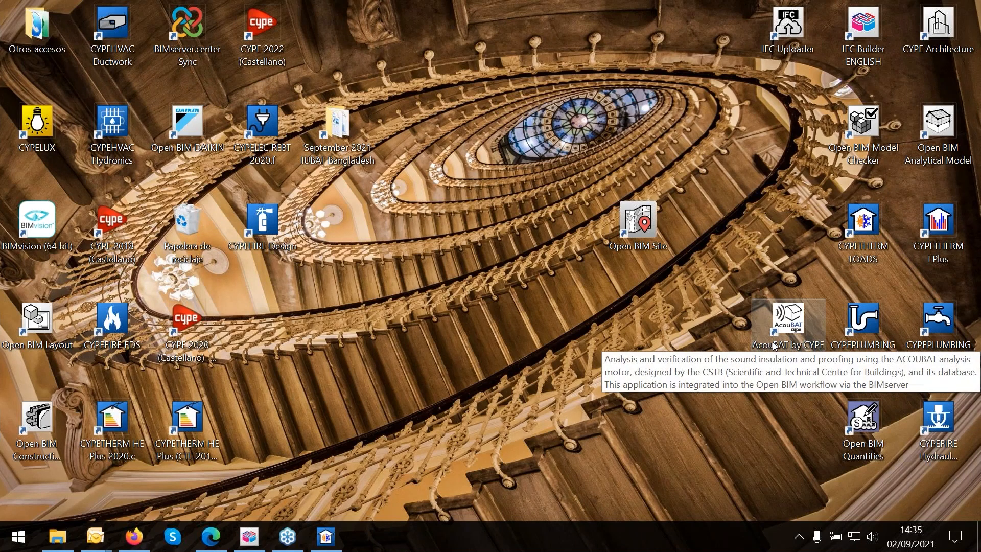
pyautogui.moveTo(189, 148)
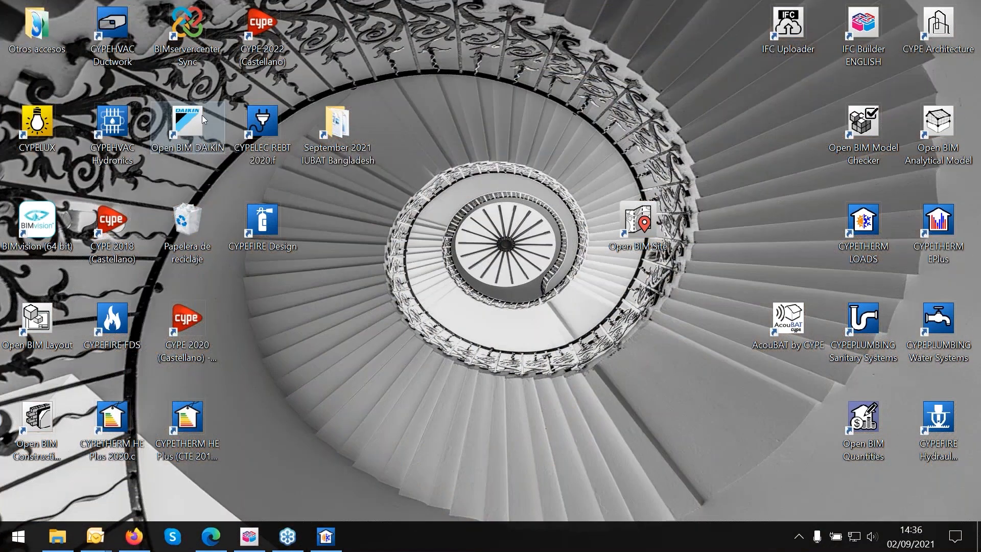
pyautogui.moveTo(201, 115)
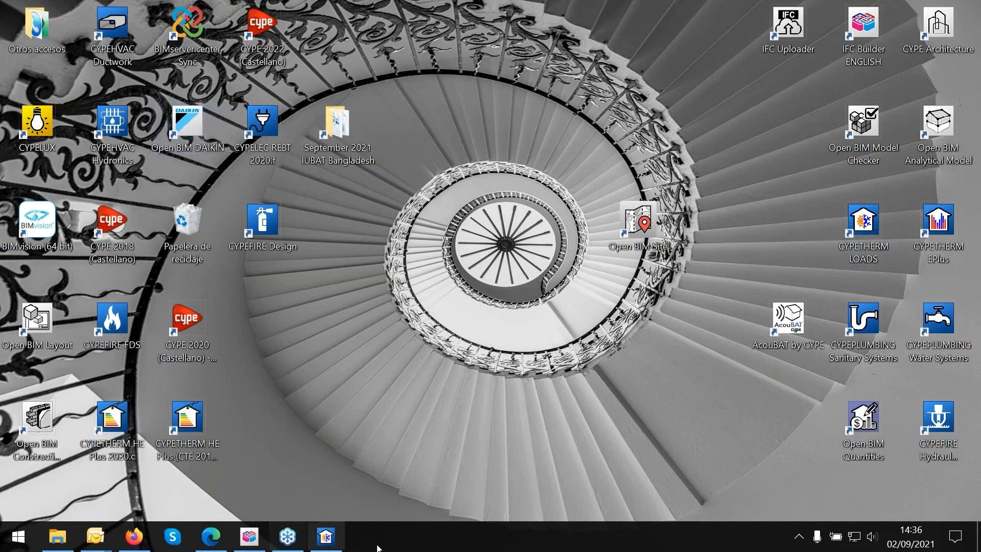
# Switch to CYPETHERM LOADS, view the building's façade library with WALL-1 and reduce the window from full screen
pyautogui.click(326, 537)
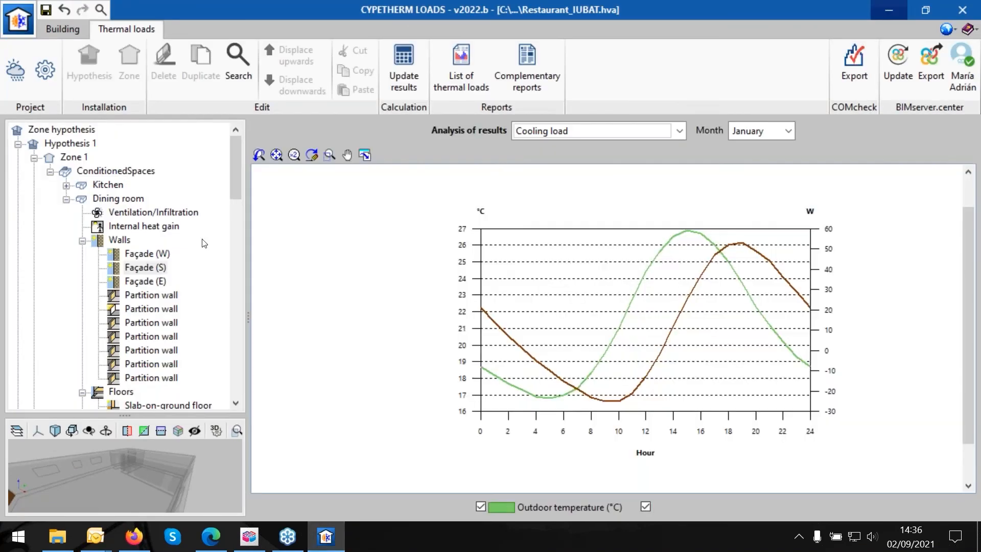
pyautogui.click(67, 33)
pyautogui.click(79, 172)
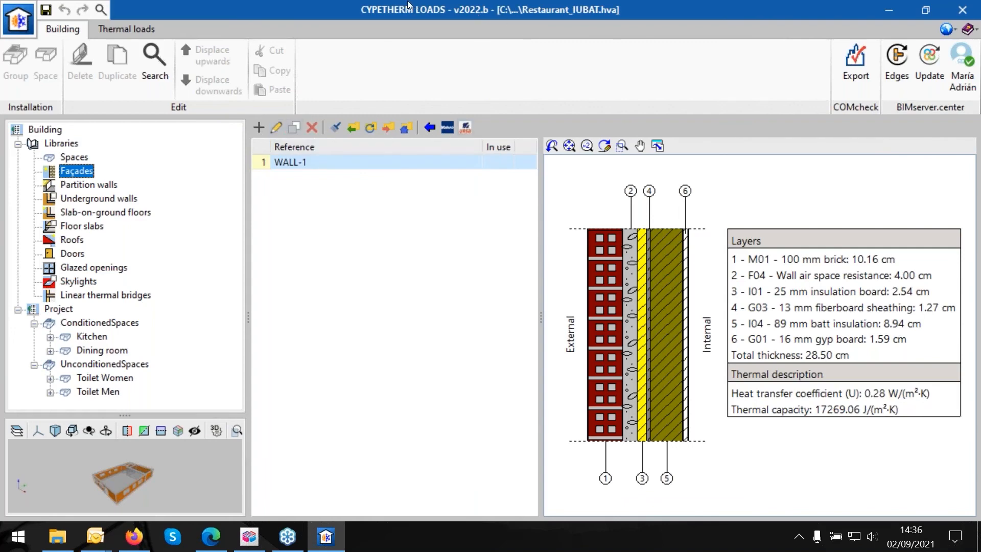
pyautogui.click(926, 11)
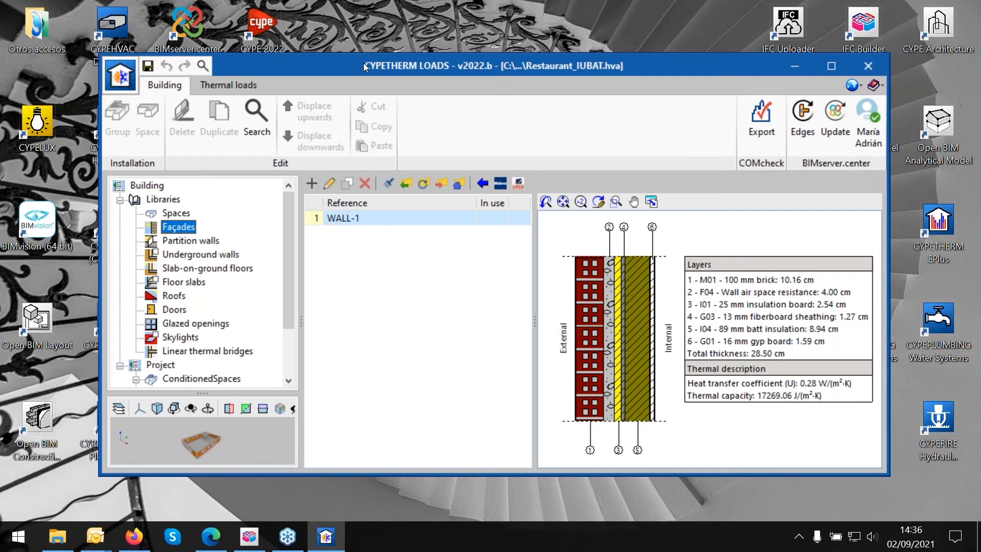
# Switch to the BIMserver.center home page in Firefox and look at its overview of available services
pyautogui.click(211, 537)
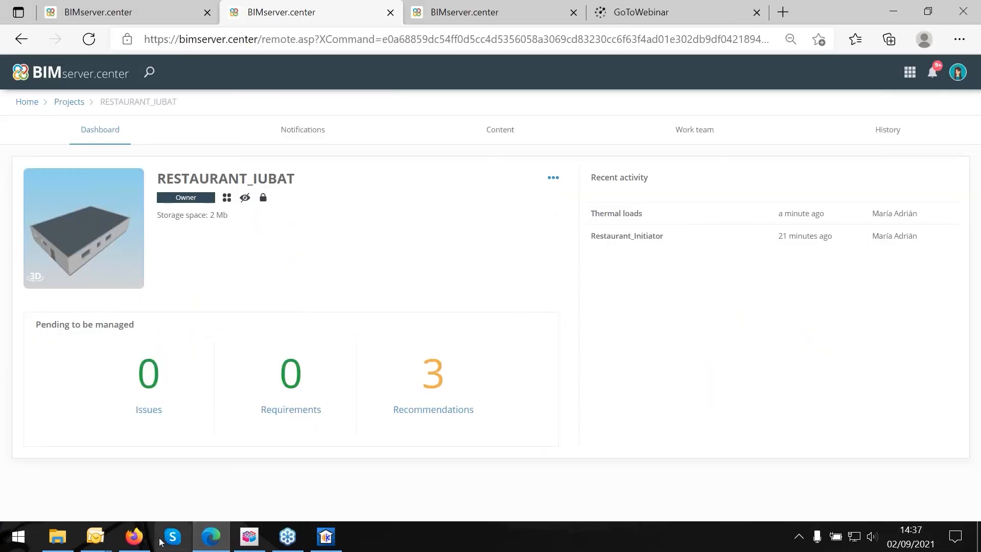
pyautogui.moveTo(136, 541)
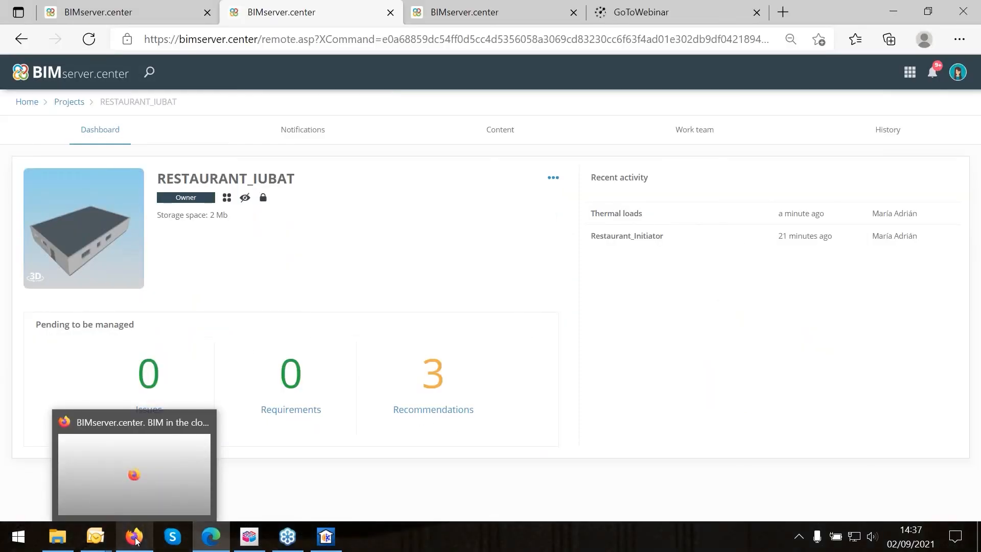
pyautogui.click(135, 537)
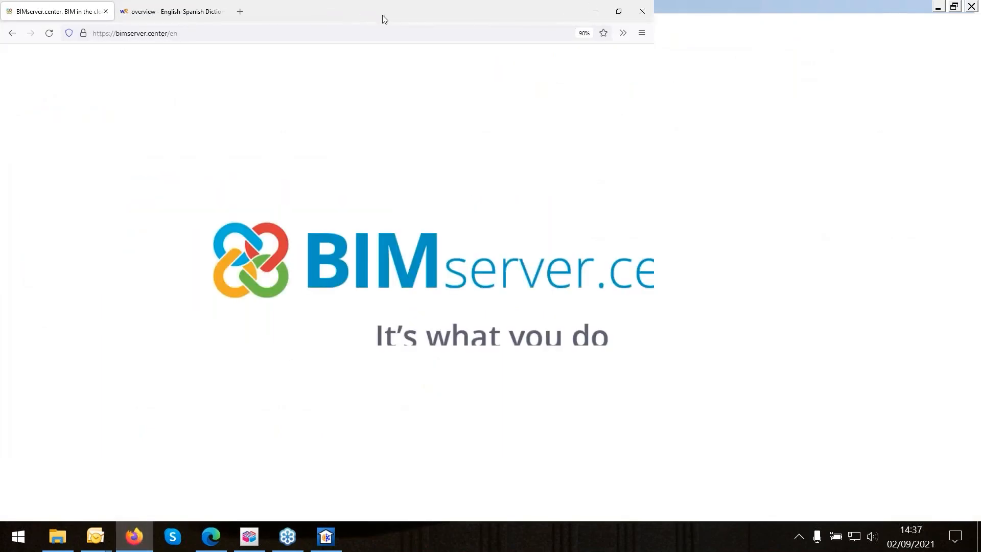
pyautogui.click(659, 143)
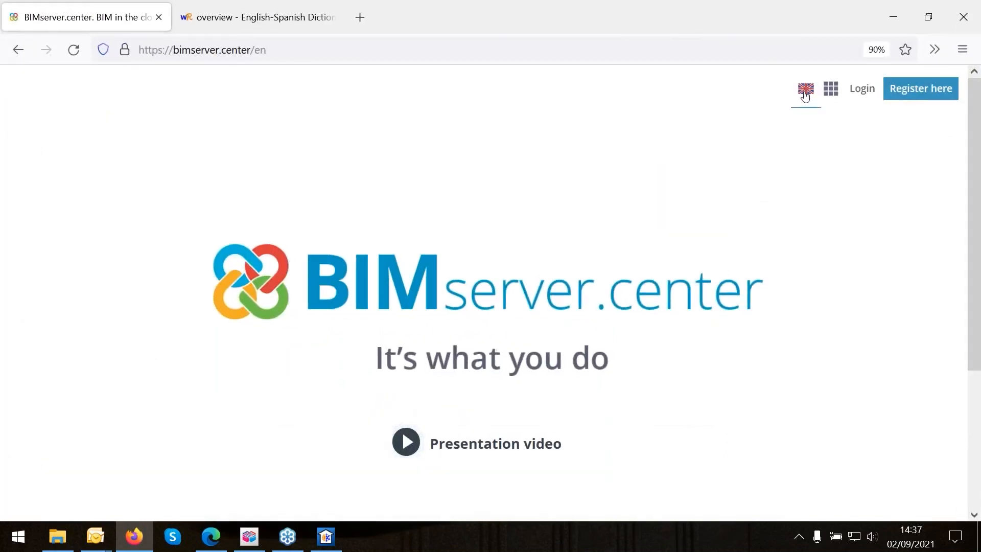
pyautogui.moveTo(831, 88)
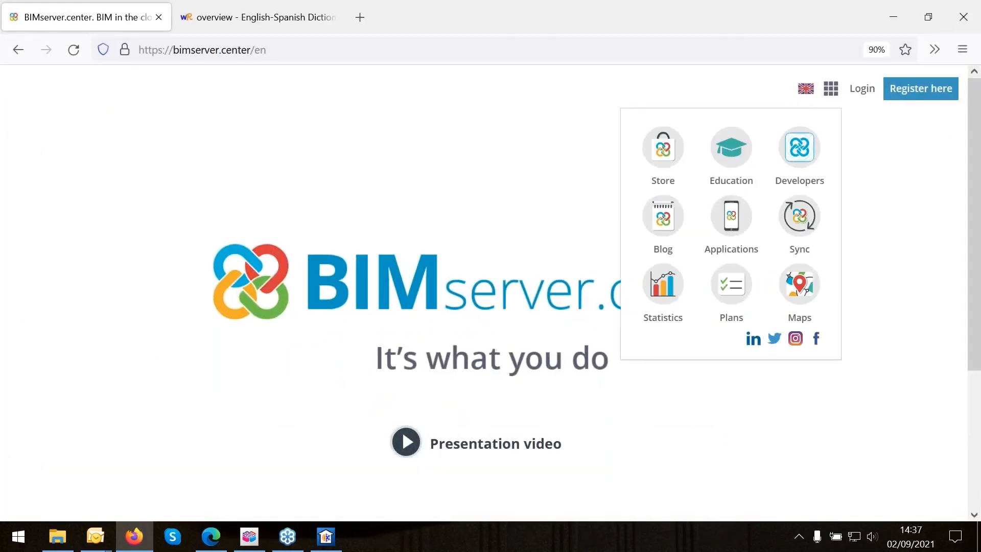
pyautogui.click(676, 156)
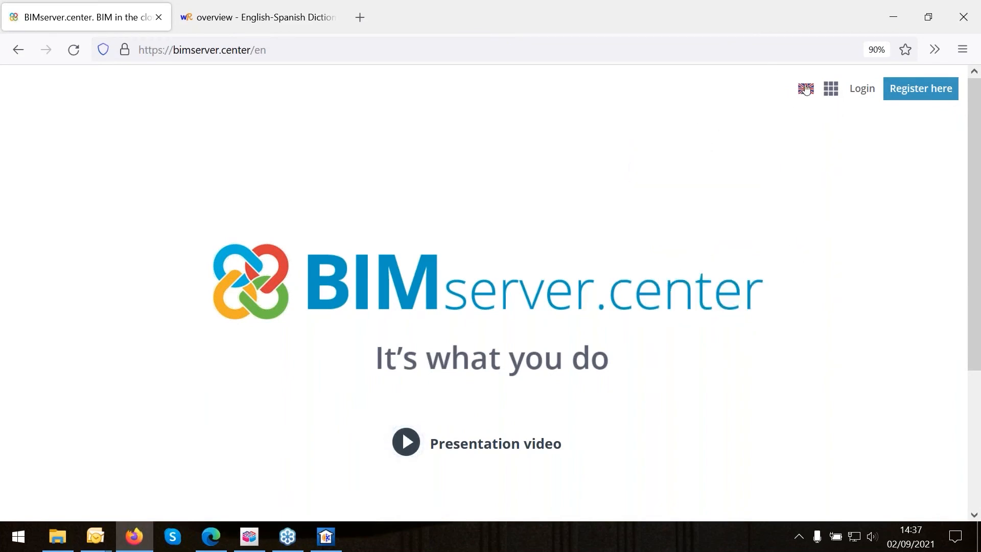
pyautogui.moveTo(830, 88)
# Switch back to Edge, search the BIMserver.center Store for LOADS and open the CYPETHERM LOADS page
pyautogui.click(210, 536)
pyautogui.moveTo(910, 72)
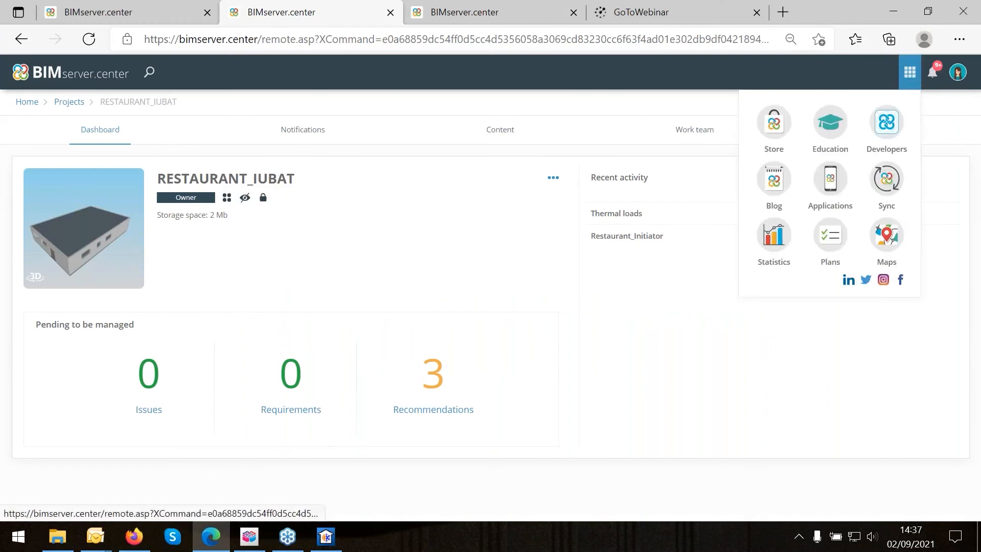
pyautogui.click(774, 125)
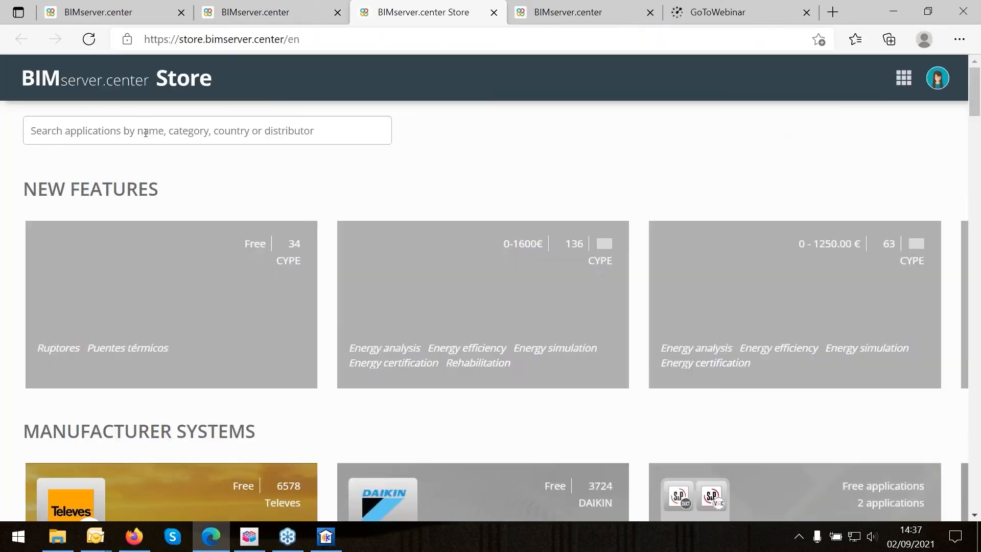
pyautogui.click(145, 133)
pyautogui.write('LOADS')
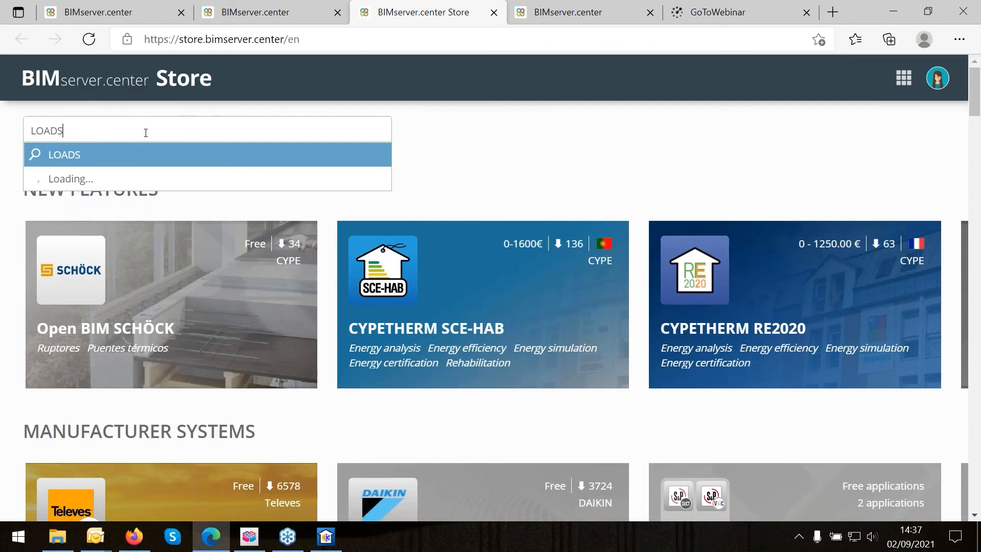
pyautogui.press('Return')
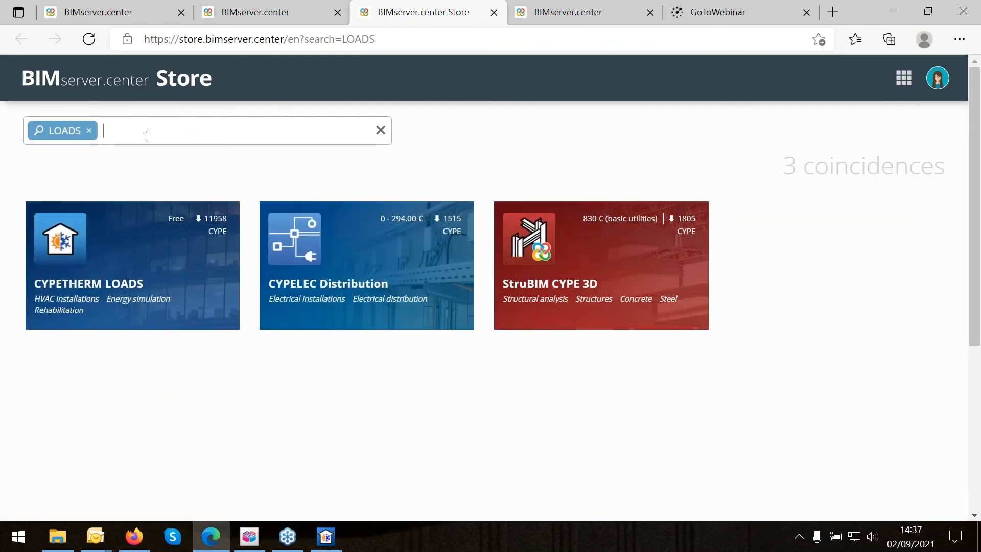
pyautogui.click(117, 246)
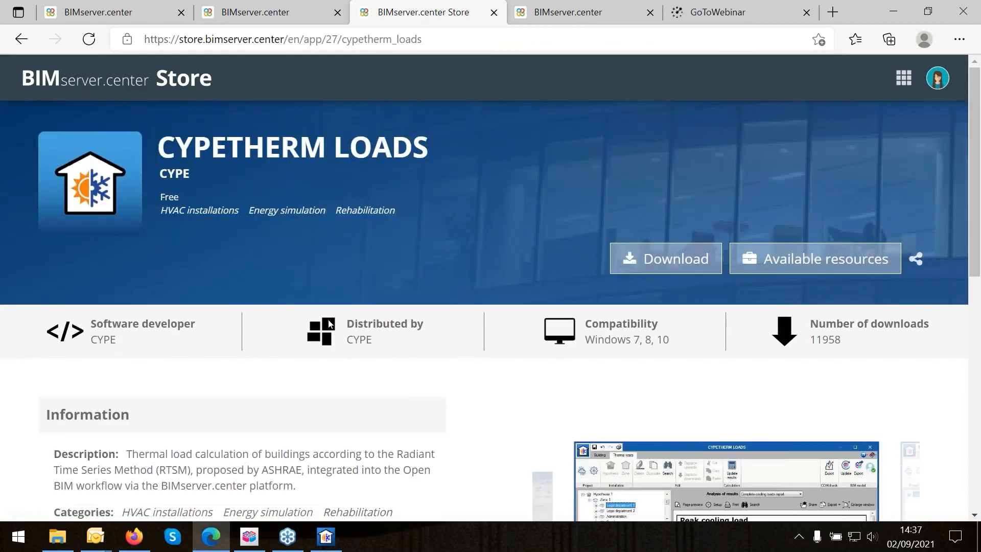
# Review the CYPETHERM LOADS product information and highlight the support e-mail address in the contact information
pyautogui.scroll(-3, 333, 324)
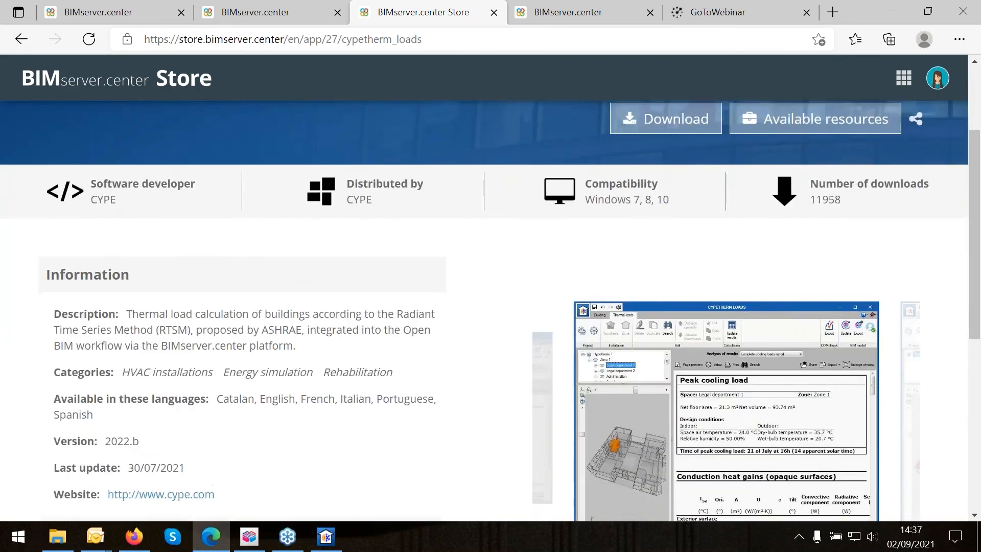
pyautogui.scroll(3, 358, 327)
pyautogui.scroll(-9, 554, 278)
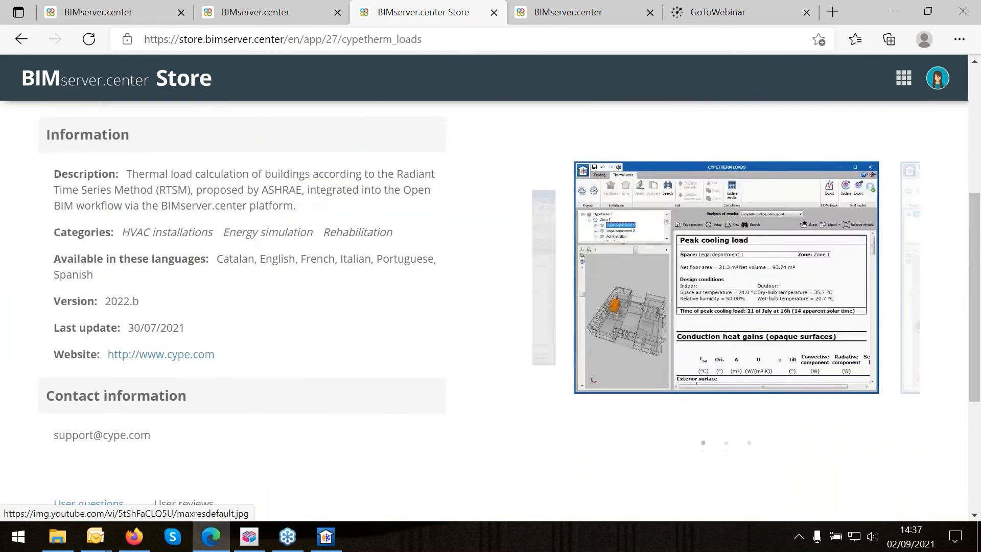
pyautogui.moveTo(54, 295); pyautogui.dragTo(156, 293)
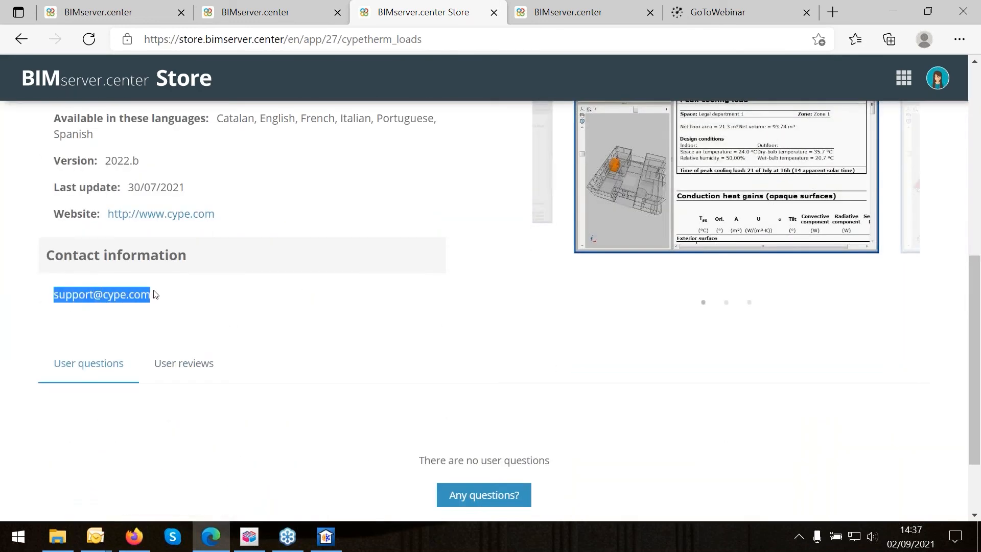
pyautogui.click(72, 293)
pyautogui.moveTo(54, 295); pyautogui.dragTo(153, 295)
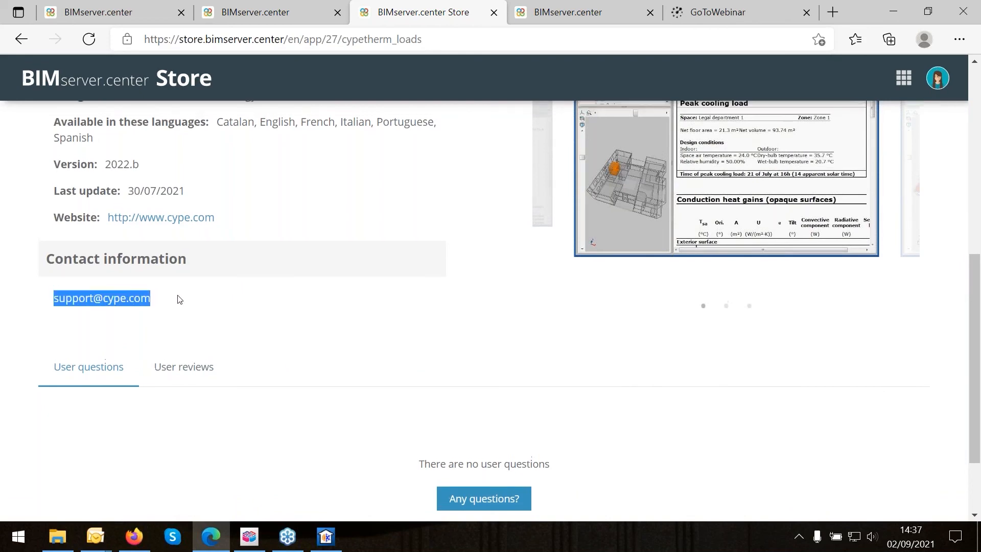
pyautogui.scroll(2, 174, 299)
pyautogui.click(153, 365)
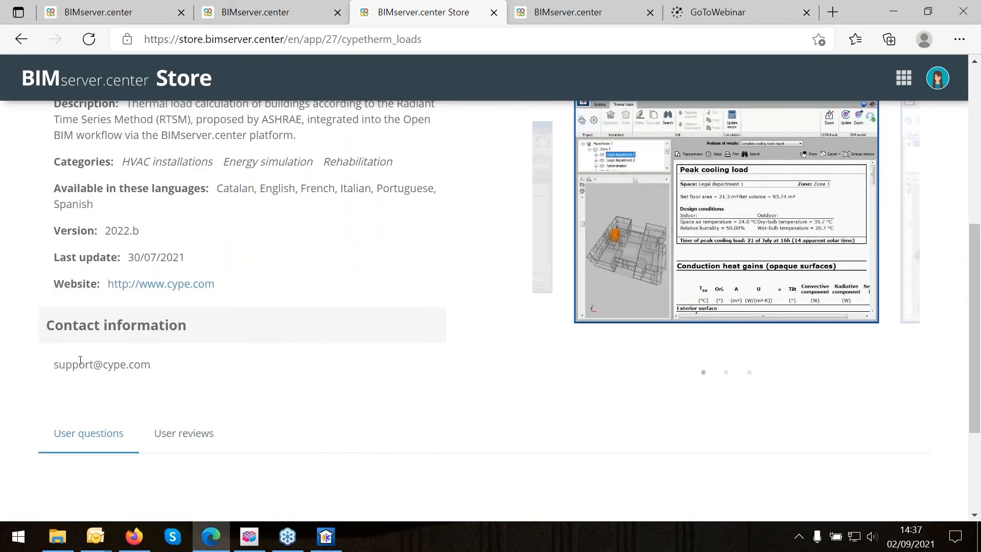
pyautogui.moveTo(54, 364); pyautogui.dragTo(173, 376)
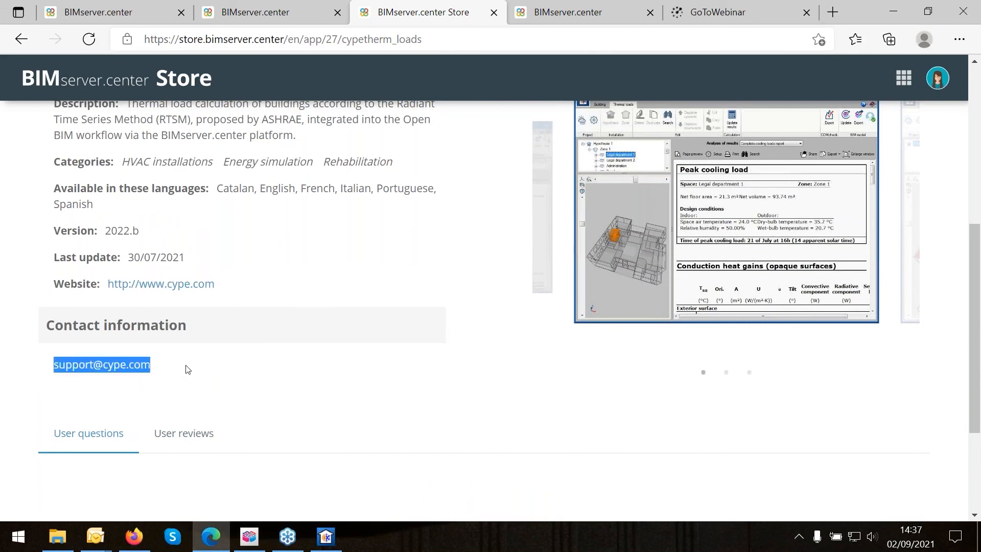
# Show the available resources for CYPETHERM LOADS and browse the tutorials category before returning to all resources
pyautogui.scroll(2, 285, 393)
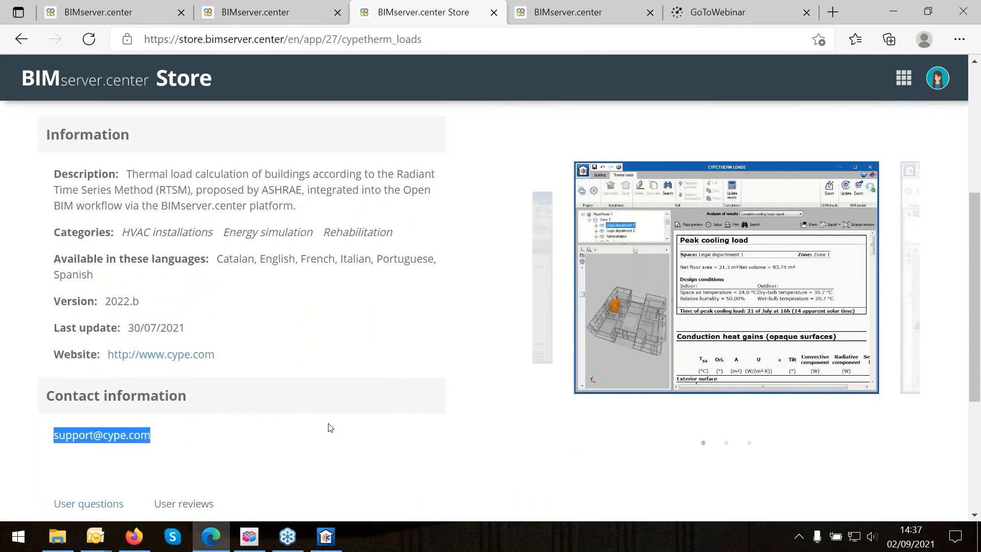
pyautogui.scroll(4, 329, 427)
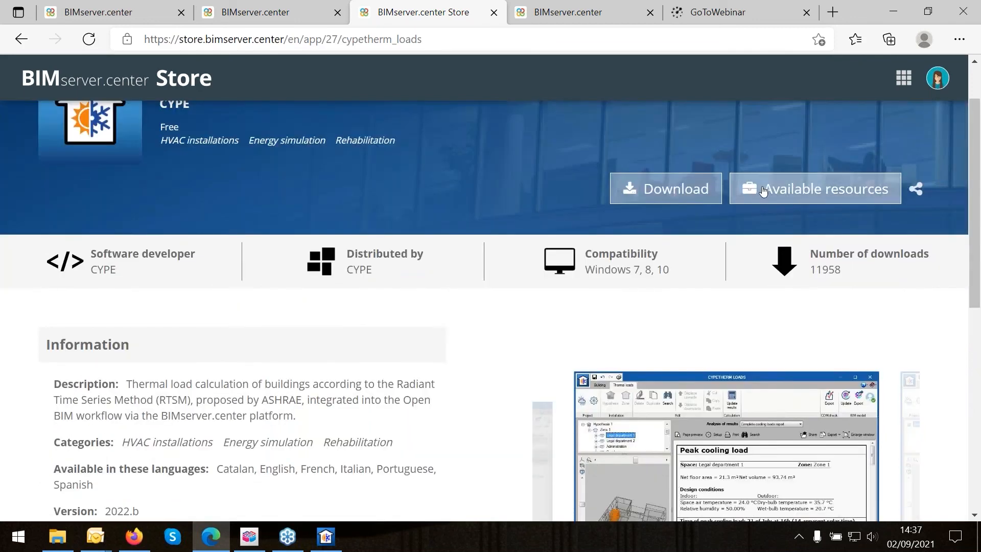
pyautogui.click(763, 190)
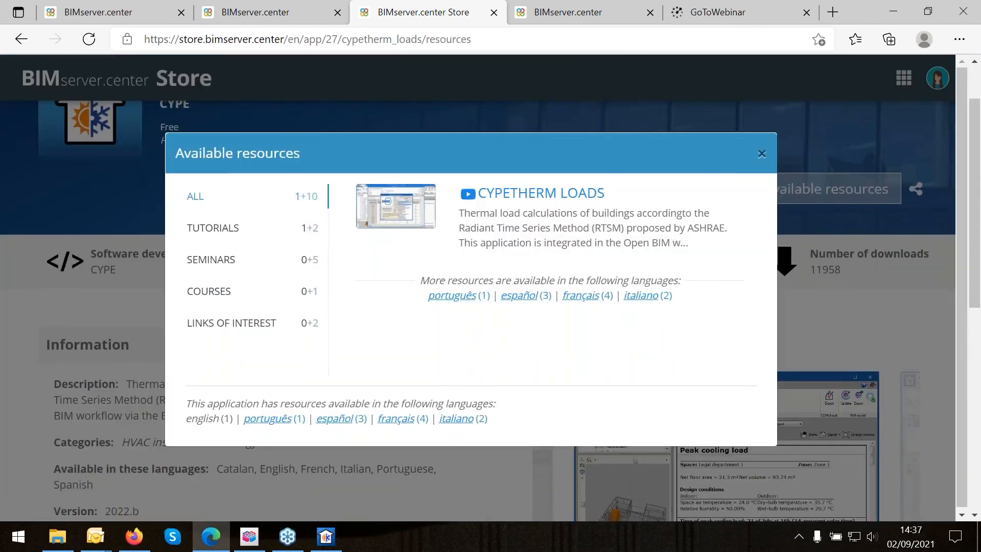
pyautogui.moveTo(619, 138); pyautogui.dragTo(608, 219)
pyautogui.click(370, 266)
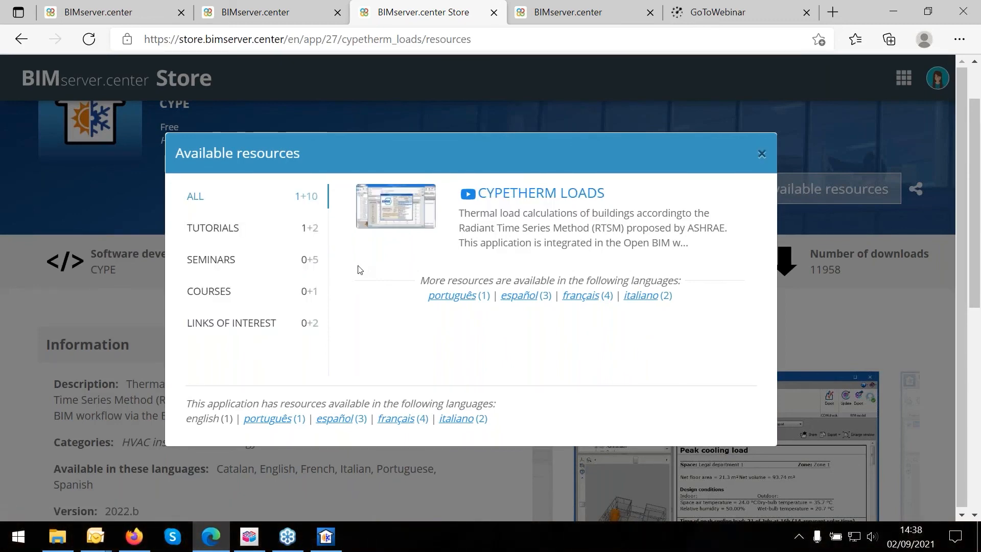
pyautogui.click(223, 231)
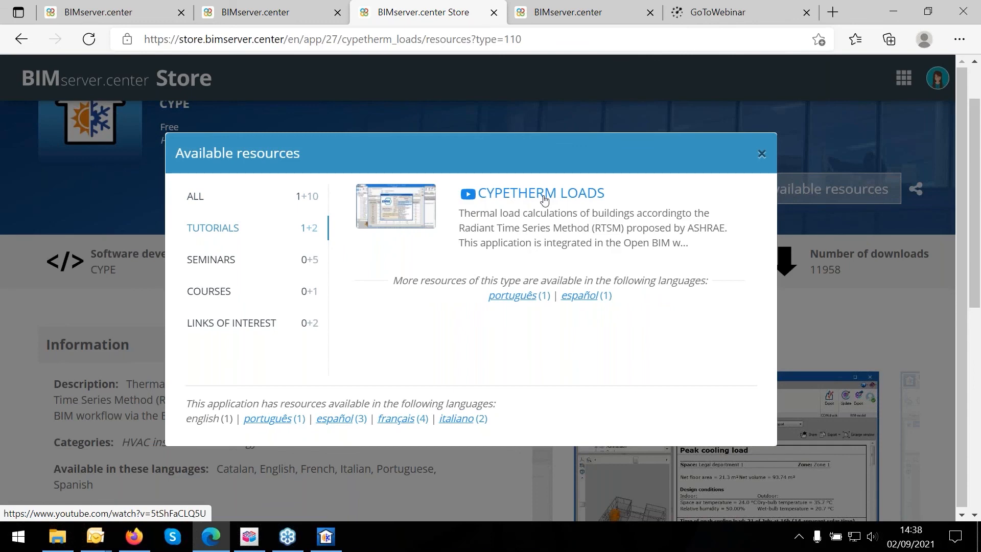
pyautogui.click(210, 205)
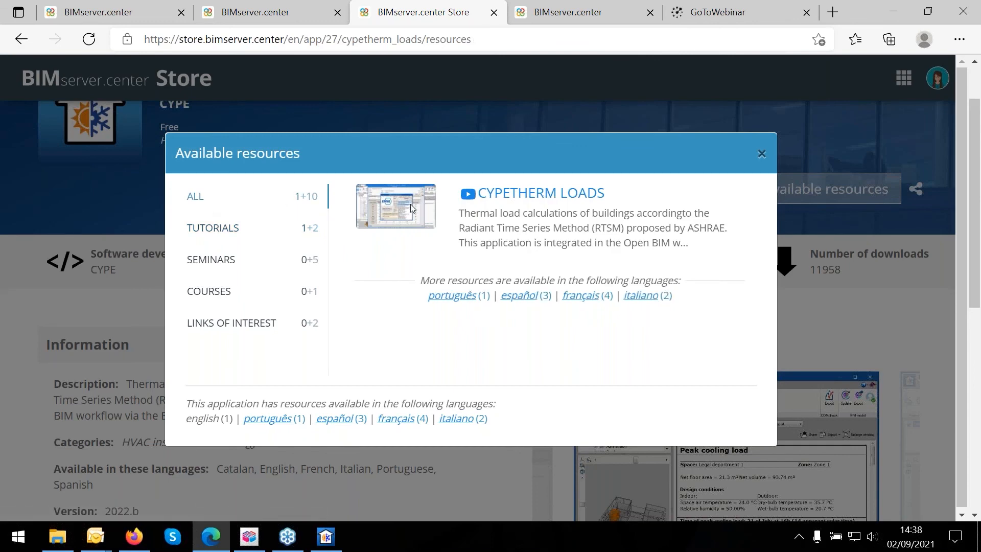
# Open the CYPETHERM LOADS tutorial video on YouTube, pause it and look over its page
pyautogui.click(501, 194)
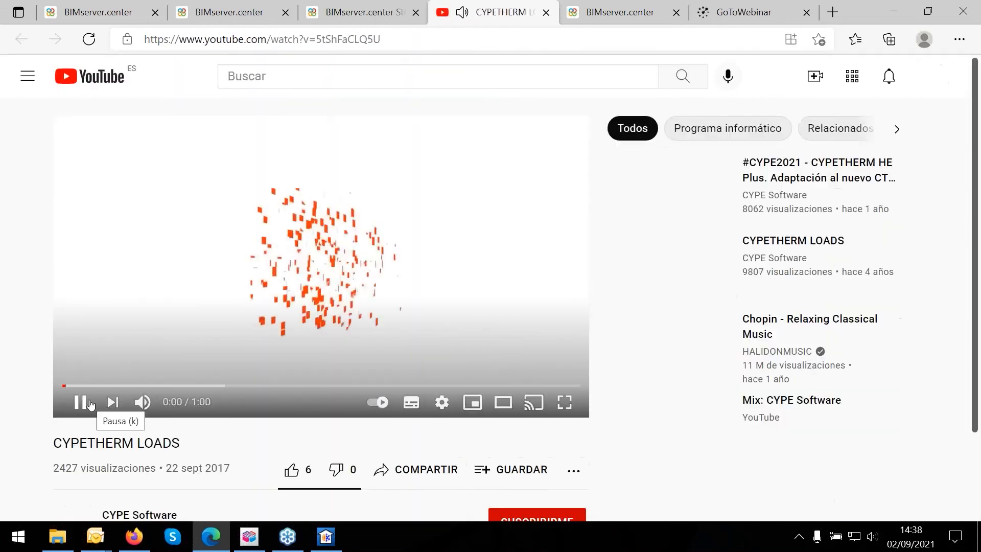
pyautogui.click(90, 405)
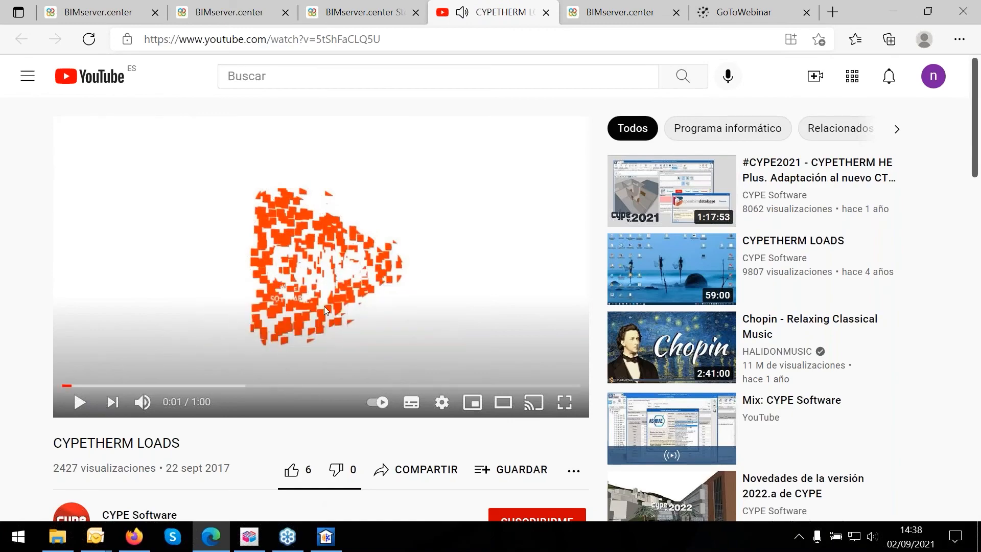
pyautogui.scroll(-2, 324, 305)
pyautogui.scroll(2, 324, 306)
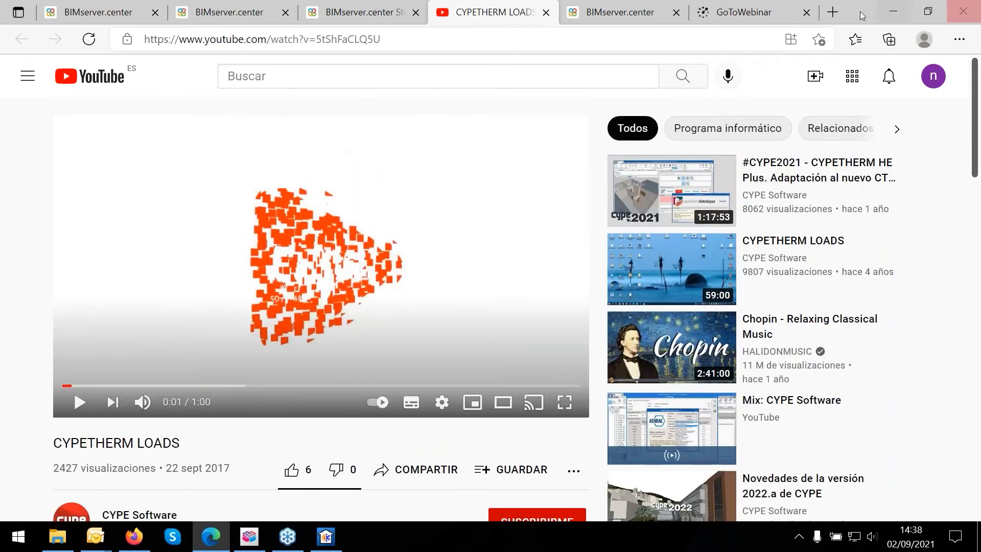
# Minimize the browser to return to the desktop with the CYPETHERM LOADS window showing the façade library
pyautogui.click(890, 20)
pyautogui.click(892, 22)
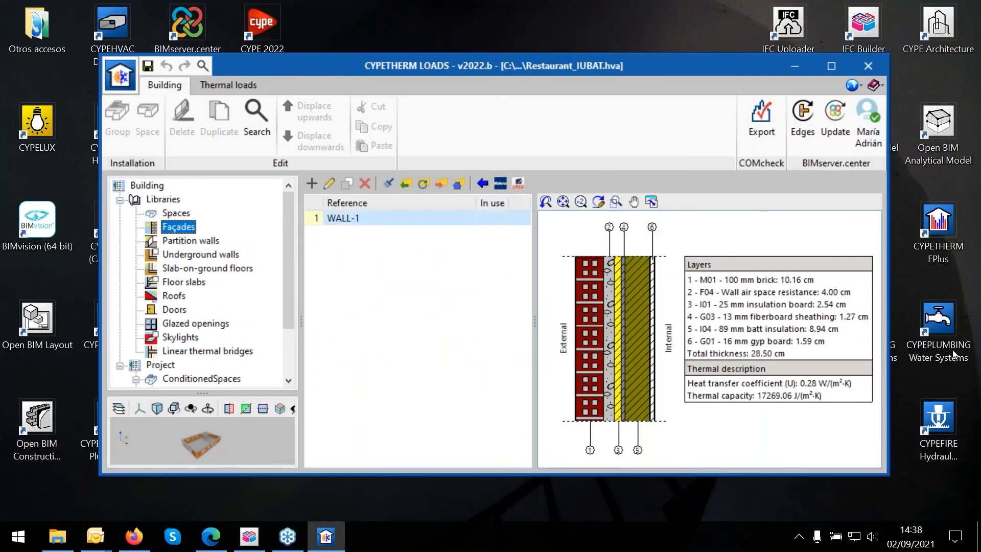
pyautogui.click(961, 305)
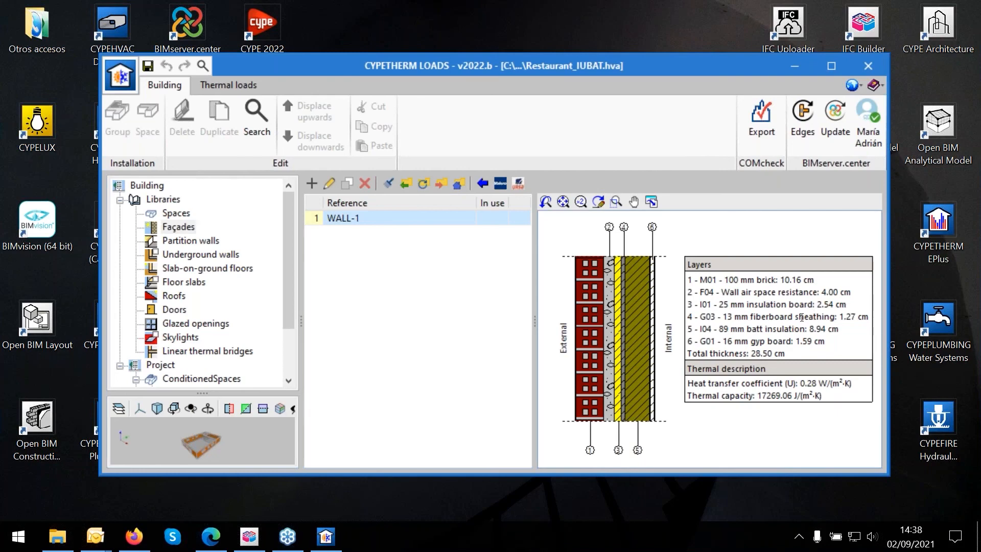
# Switch back to Edge, view the RESTAURANT_IUBAT 3D design page on BIMserver.center and minimize the browser again
pyautogui.click(212, 537)
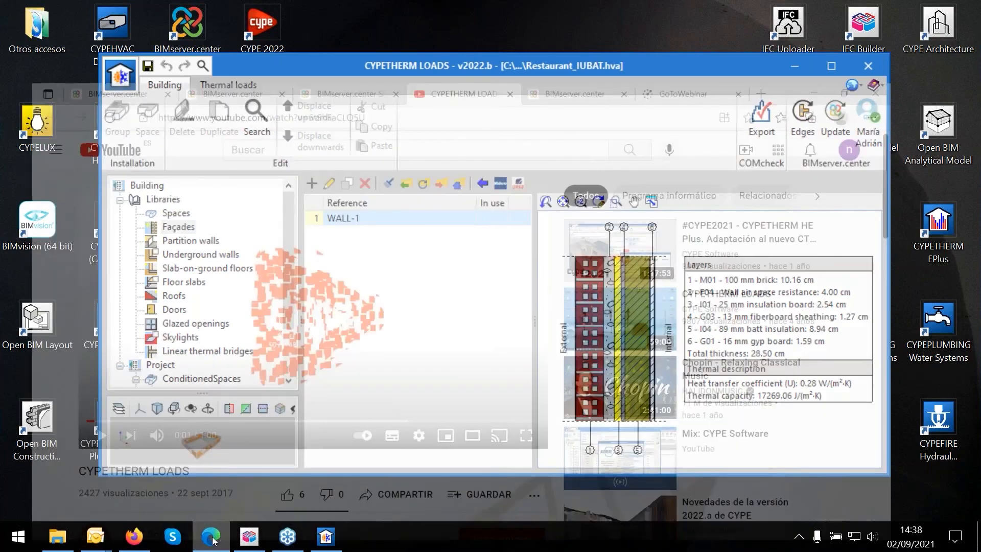
pyautogui.click(599, 15)
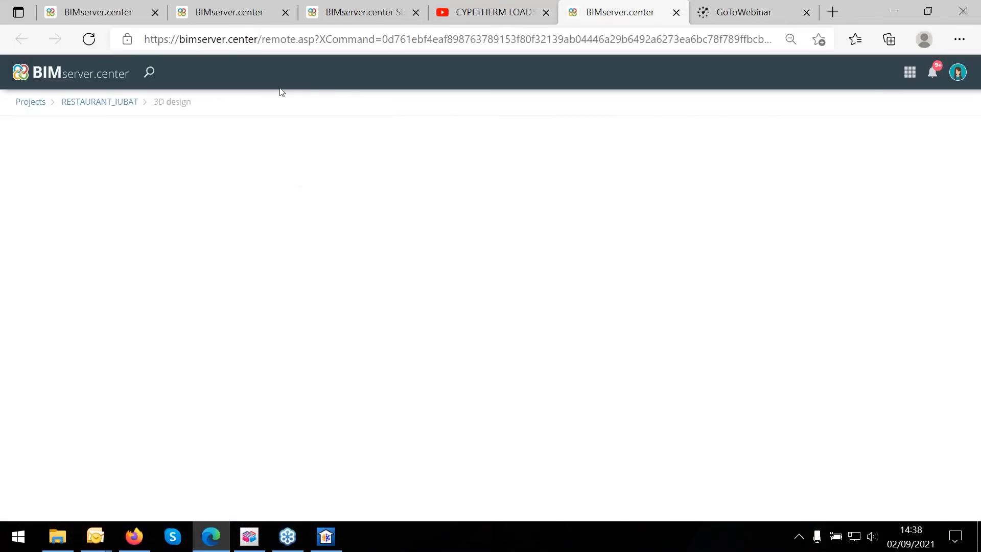
pyautogui.click(893, 12)
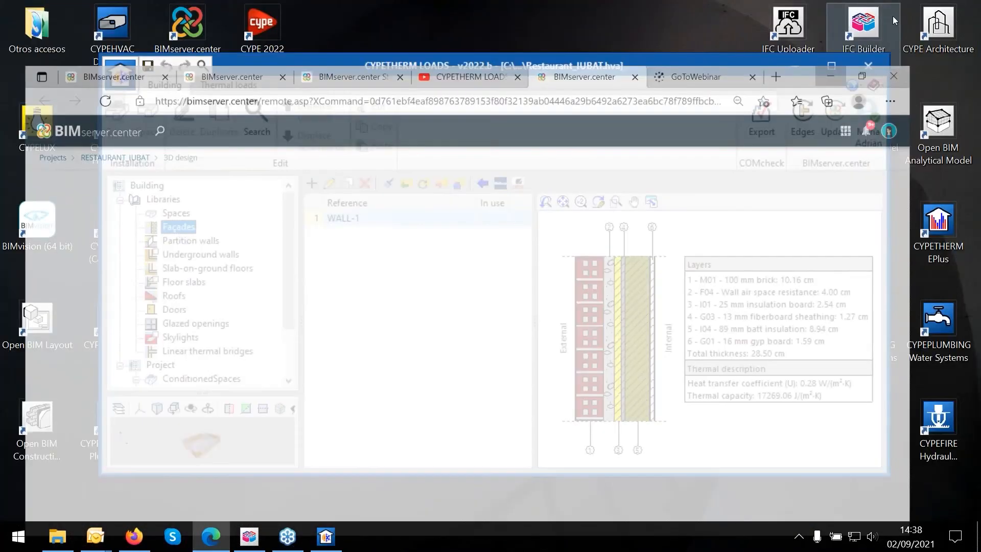